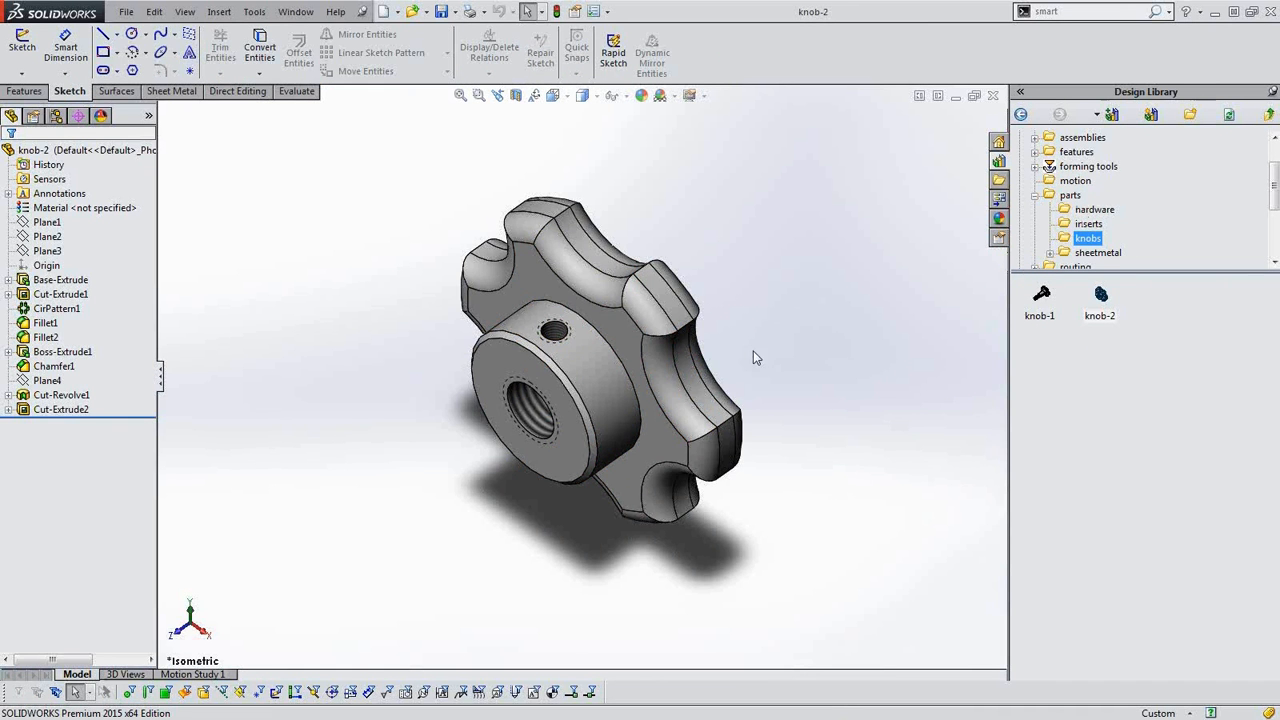
{"action": "middle_click_drag", "start_coordinate": [683, 457], "coordinate": [491, 549]}
{"action": "key", "text": "Escape"}
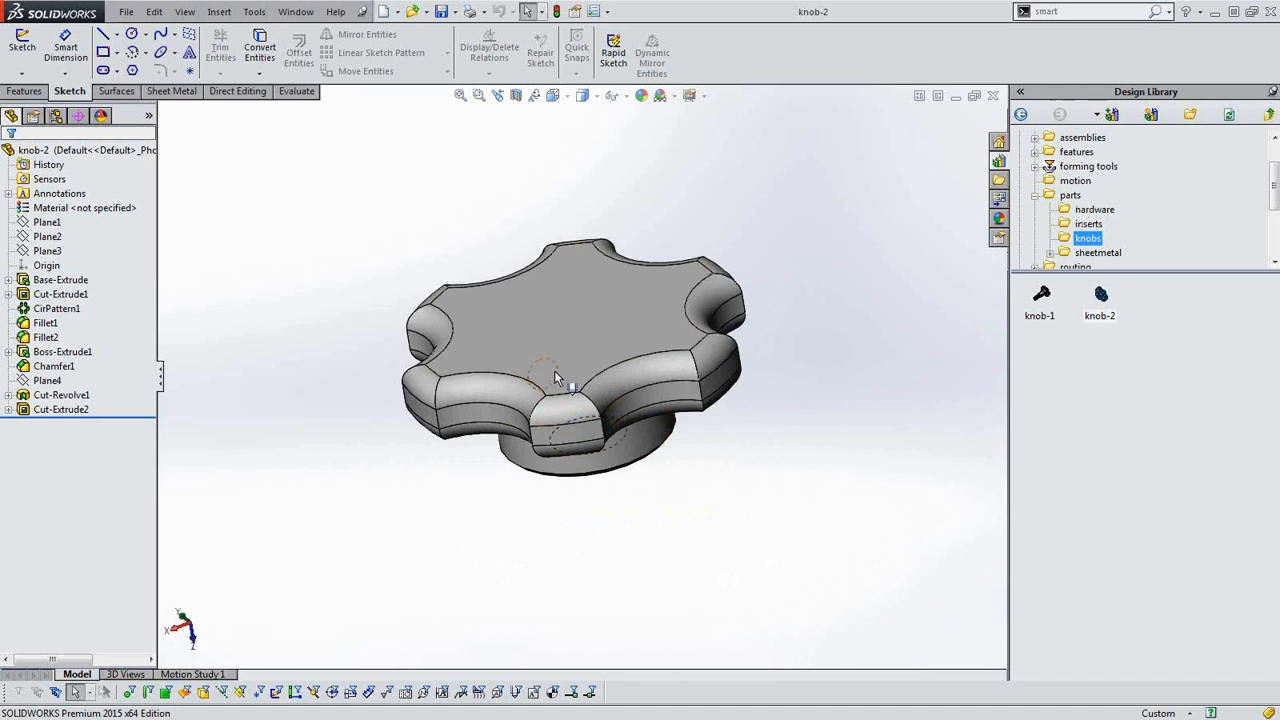
{"action": "middle_click_drag", "start_coordinate": [556, 363], "coordinate": [629, 266]}
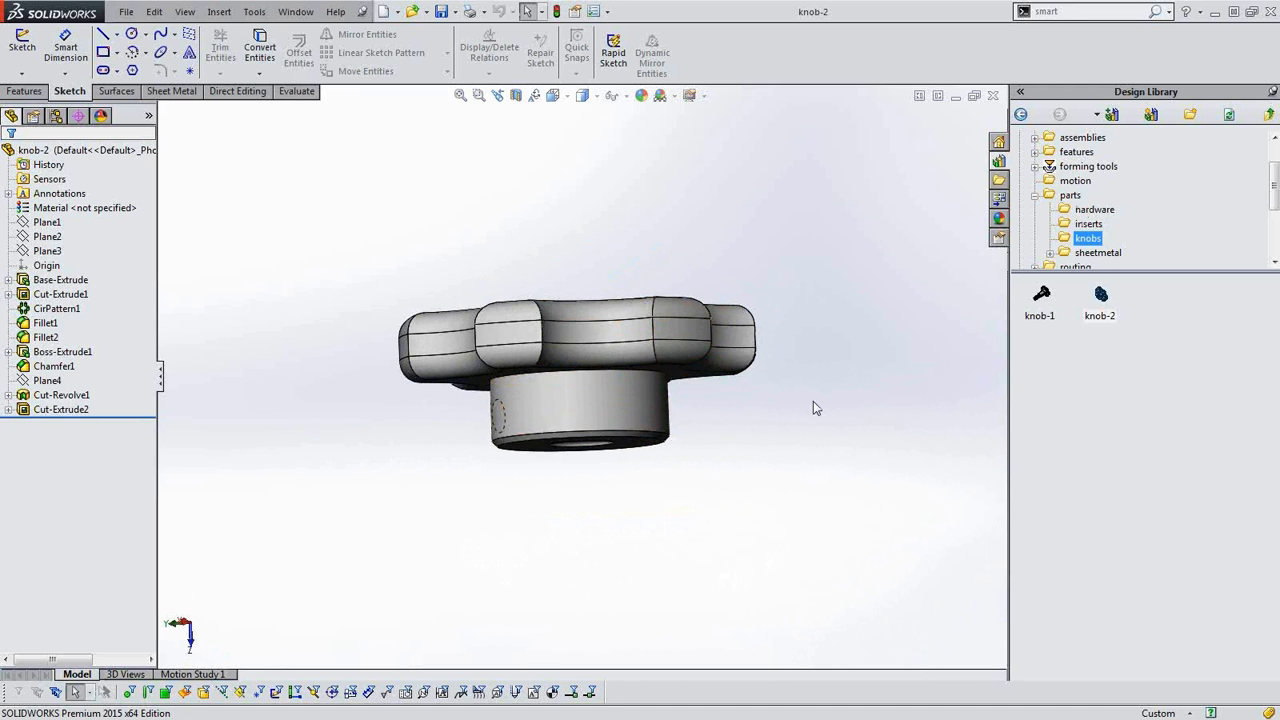
{"action": "middle_click_drag", "start_coordinate": [712, 376], "coordinate": [760, 440]}
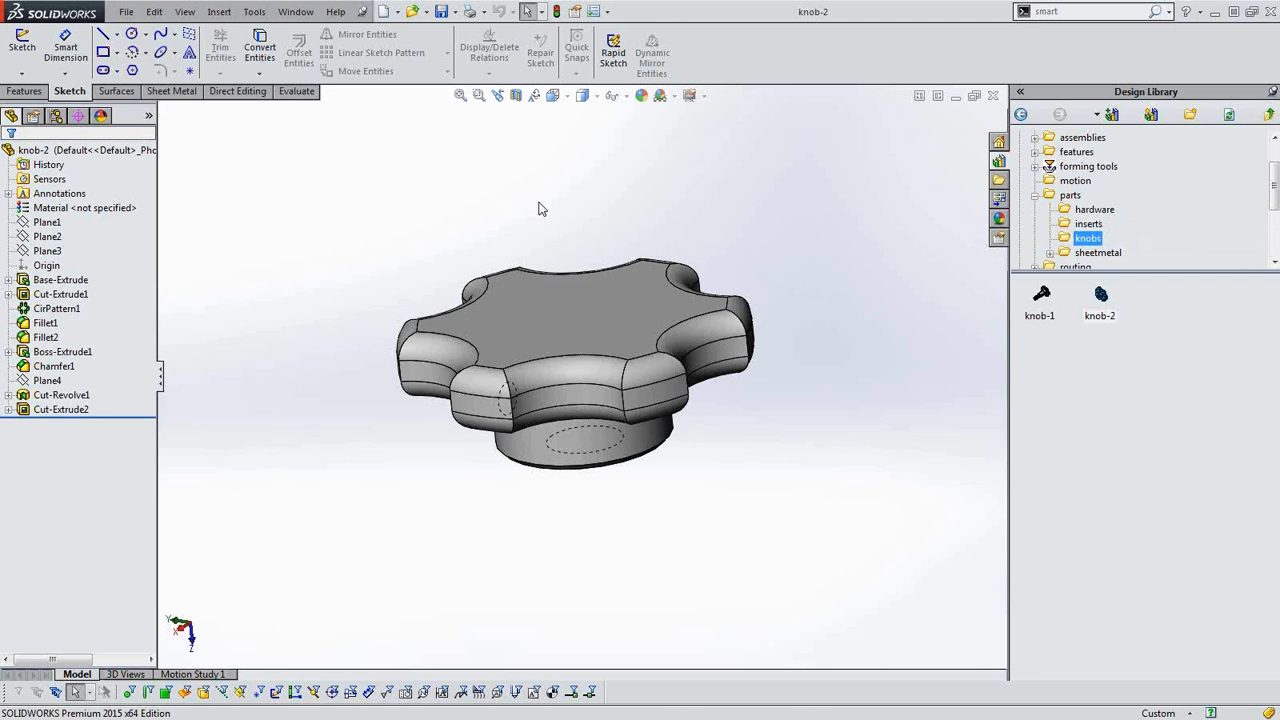
- Create a new part and extrude a square centred on the origin into a thin plate
{"action": "left_click", "coordinate": [383, 12]}
{"action": "double_click", "coordinate": [288, 194]}
{"action": "middle_click_drag", "start_coordinate": [541, 412], "coordinate": [543, 321]}
{"action": "left_click", "coordinate": [543, 321]}
- Sketch a circle of about 0.60 in radius on the plate's face, centred on the origin, and cut it through the plate
{"action": "mouse_move", "coordinate": [259, 312]}
{"action": "right_mouse_down"}
{"action": "mouse_move", "coordinate": [248, 389]}
{"action": "mouse_move", "coordinate": [280, 346]}
{"action": "mouse_move", "coordinate": [308, 410]}
{"action": "right_mouse_up"}
{"action": "left_click", "coordinate": [580, 376]}
{"action": "left_click", "coordinate": [616, 330]}
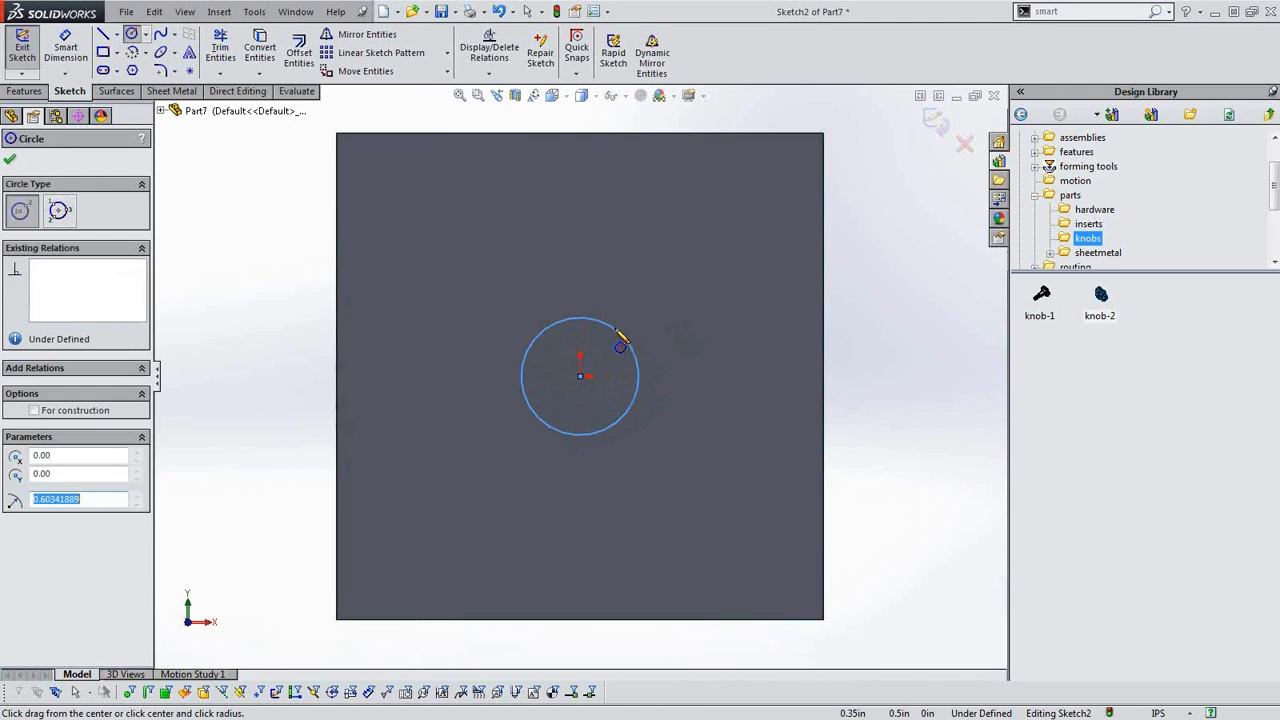
{"action": "left_click", "coordinate": [8, 92]}
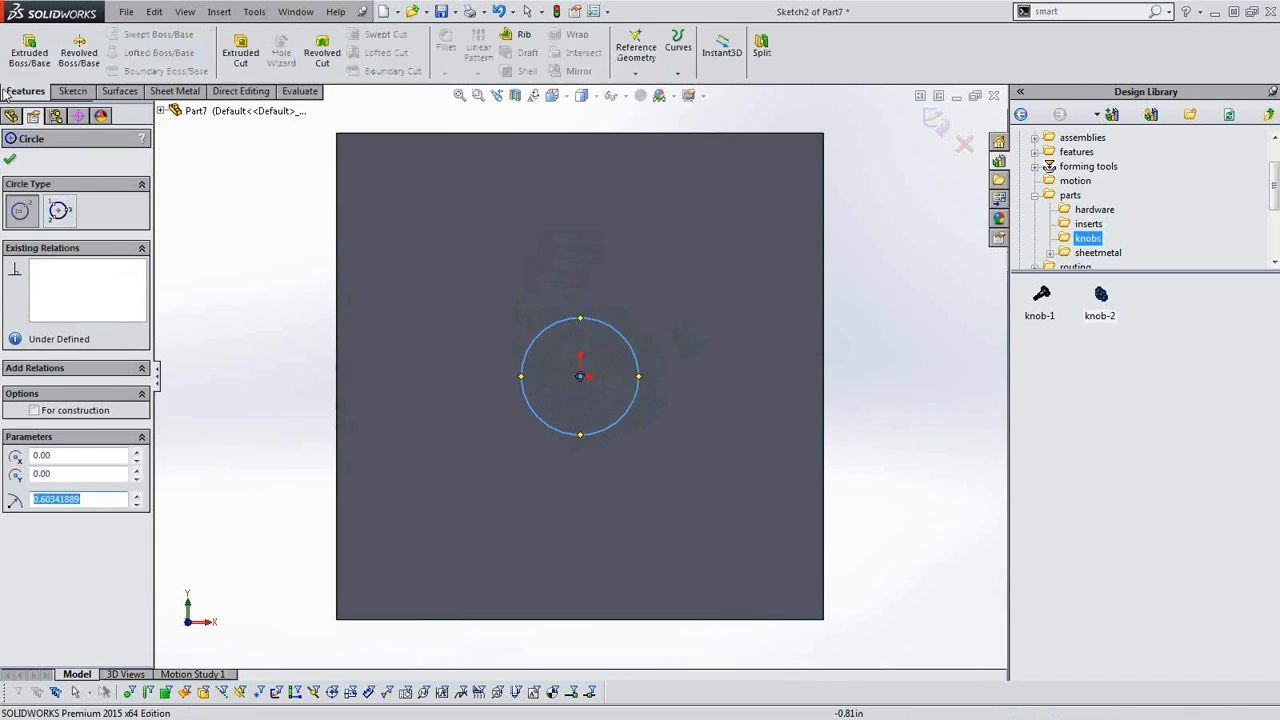
{"action": "left_click", "coordinate": [240, 52]}
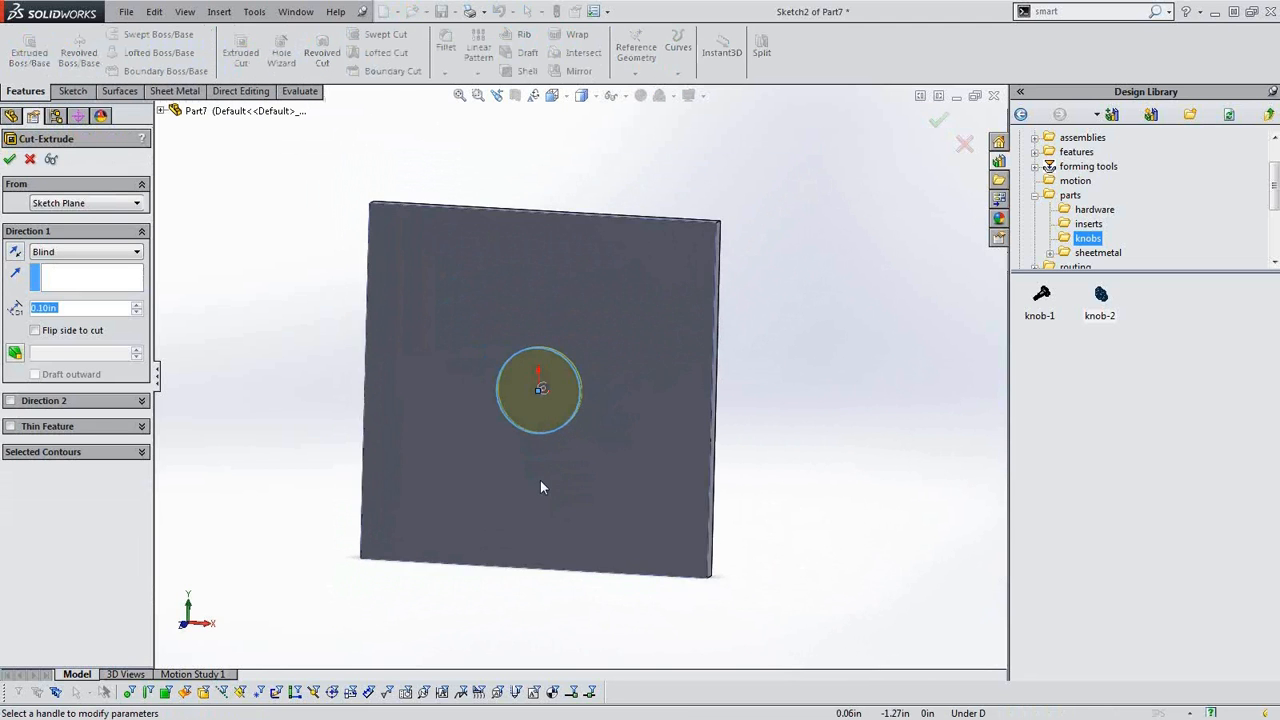
{"action": "left_click", "coordinate": [610, 466]}
{"action": "left_click", "coordinate": [11, 159]}
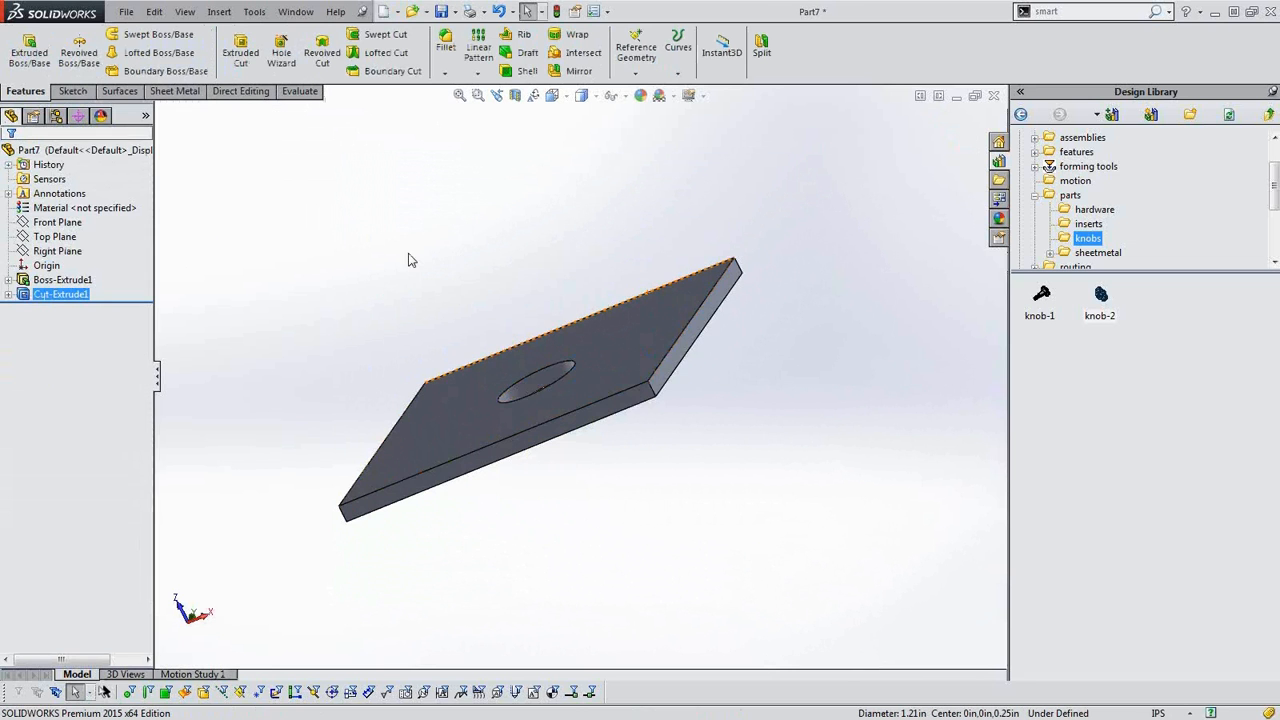
- Save the plate part to the Desktop as "cut block"
{"action": "left_click", "coordinate": [440, 11]}
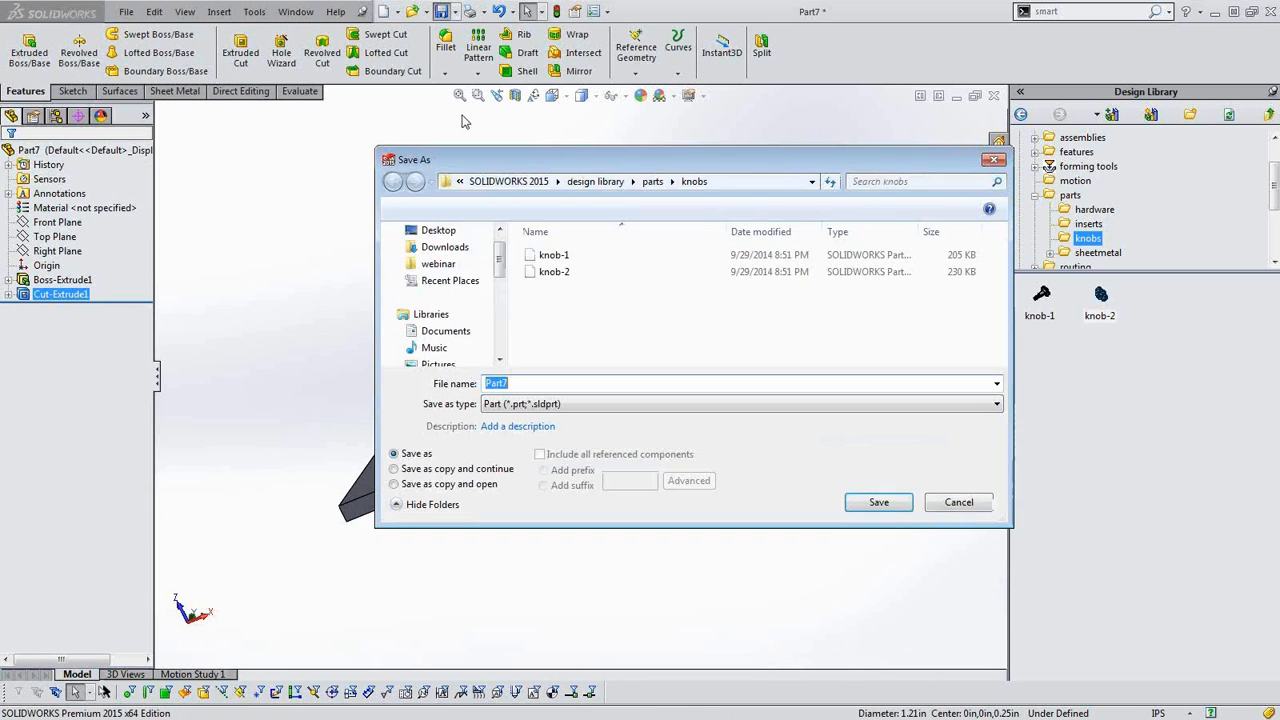
{"action": "scroll", "coordinate": [445, 255], "scroll_direction": "up", "scroll_amount": 3}
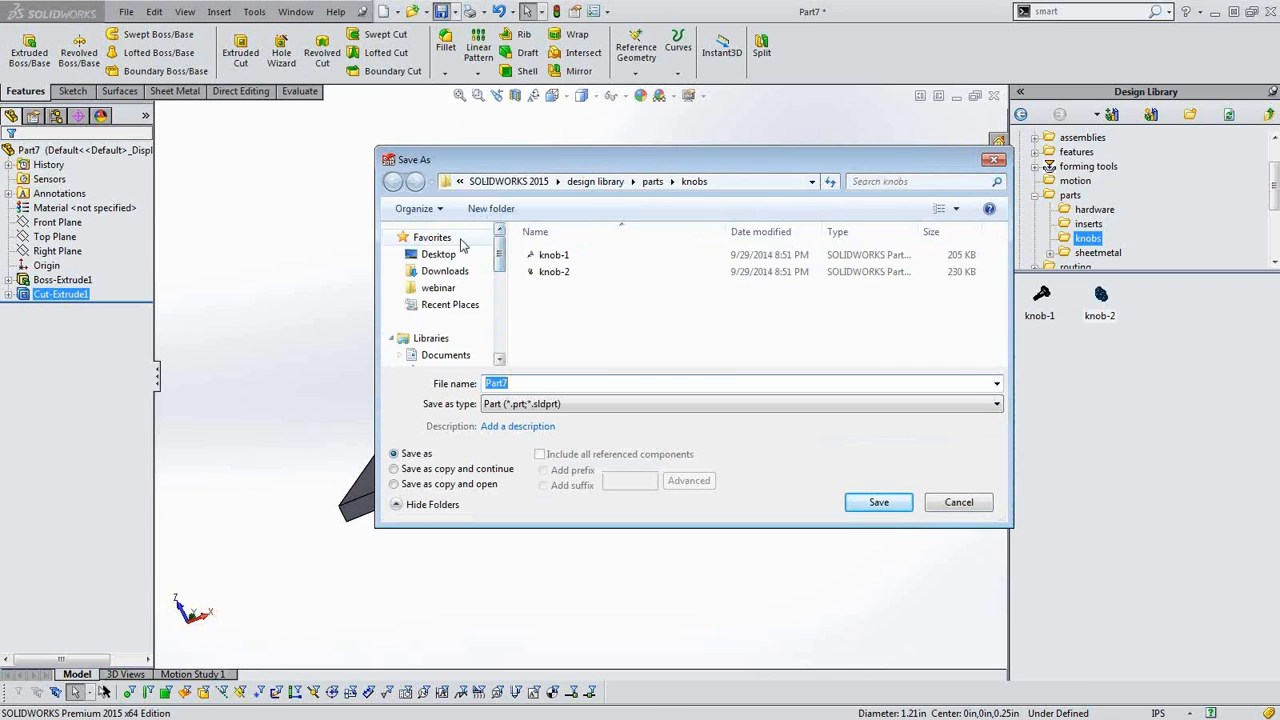
{"action": "left_click", "coordinate": [440, 255]}
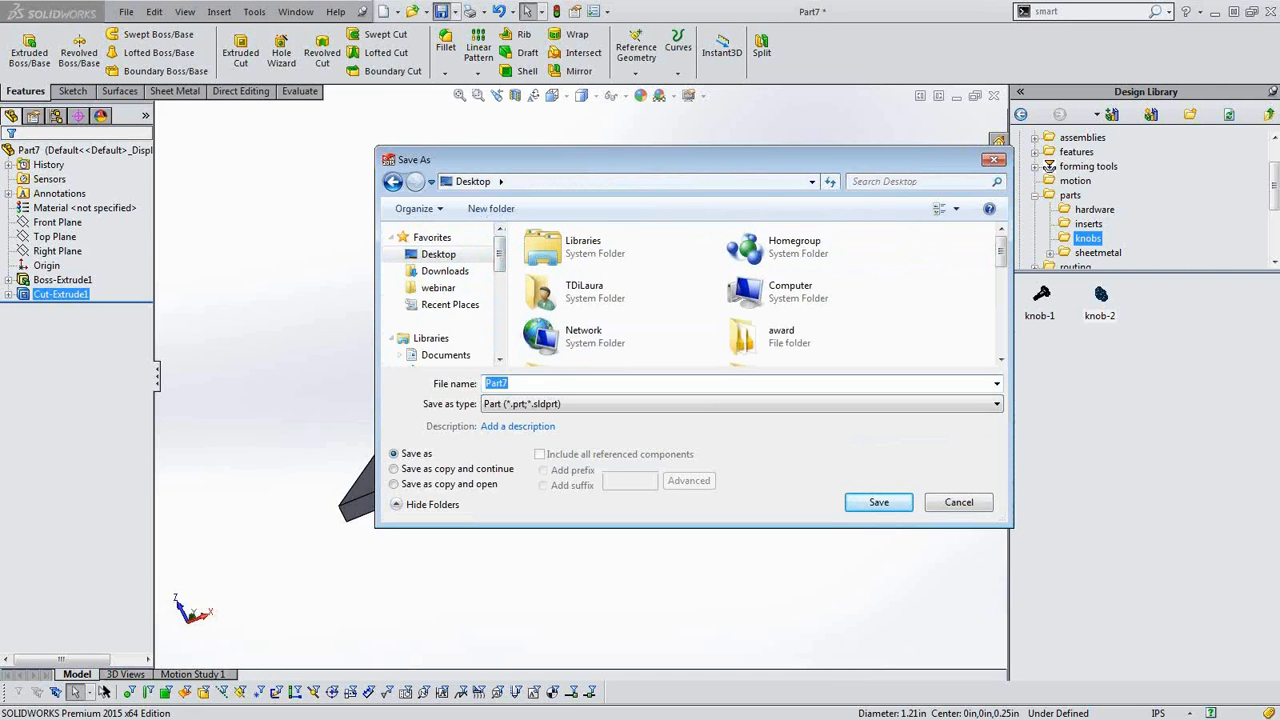
{"action": "type", "text": "cut block"}
{"action": "key", "text": "Return"}
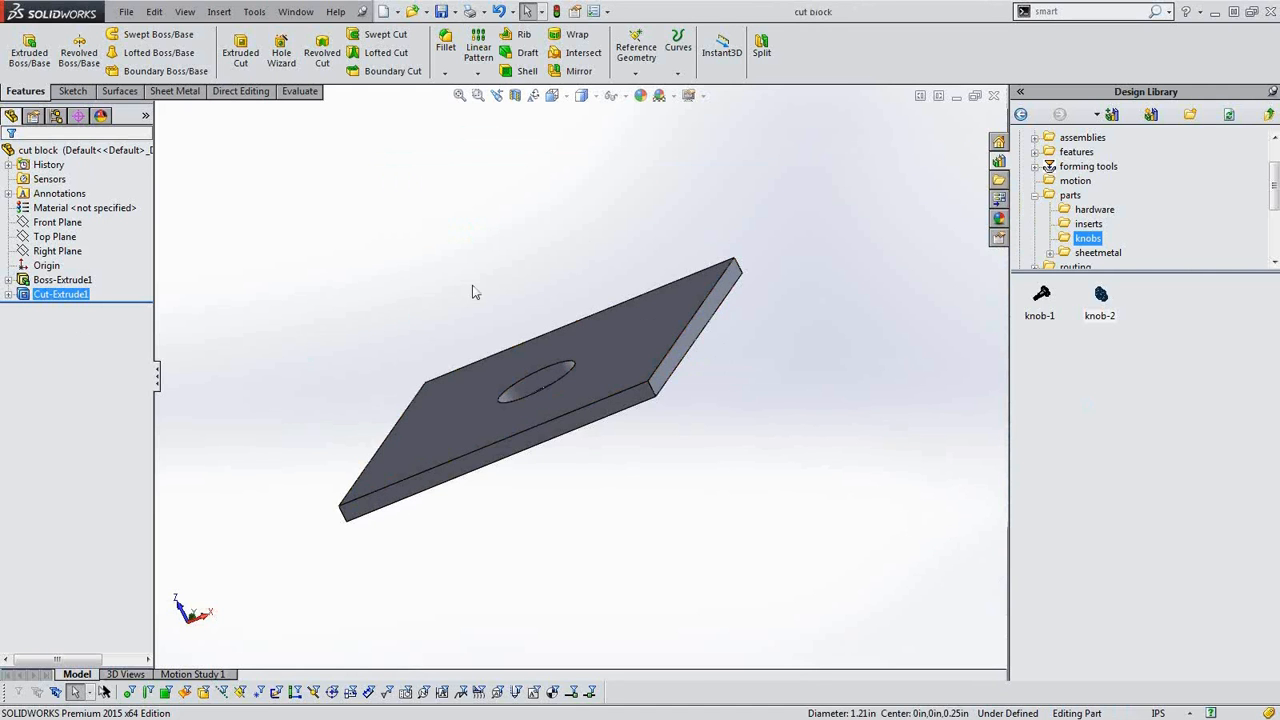
{"action": "left_click", "coordinate": [475, 292]}
{"action": "middle_click_drag", "start_coordinate": [566, 328], "coordinate": [640, 480]}
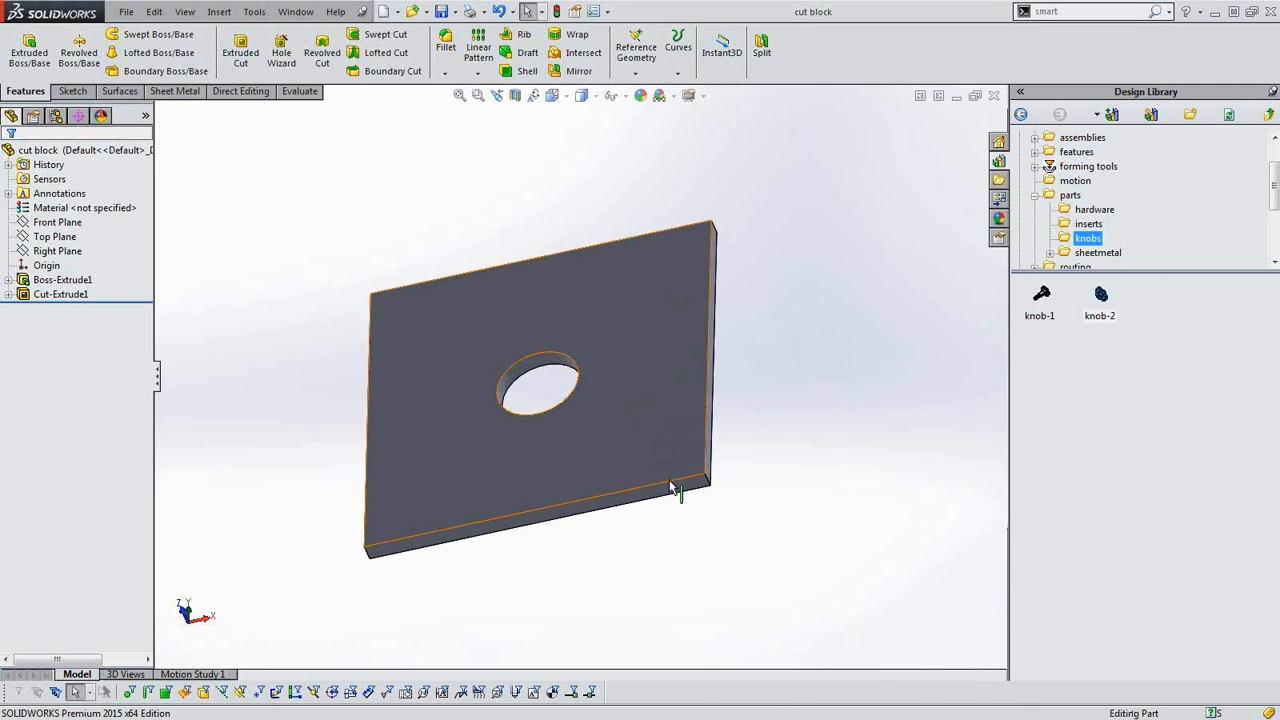
- Add the part to the Design Library's parts folder as "cut block L&L" with the description "block with hole"
{"action": "left_click", "coordinate": [1073, 197]}
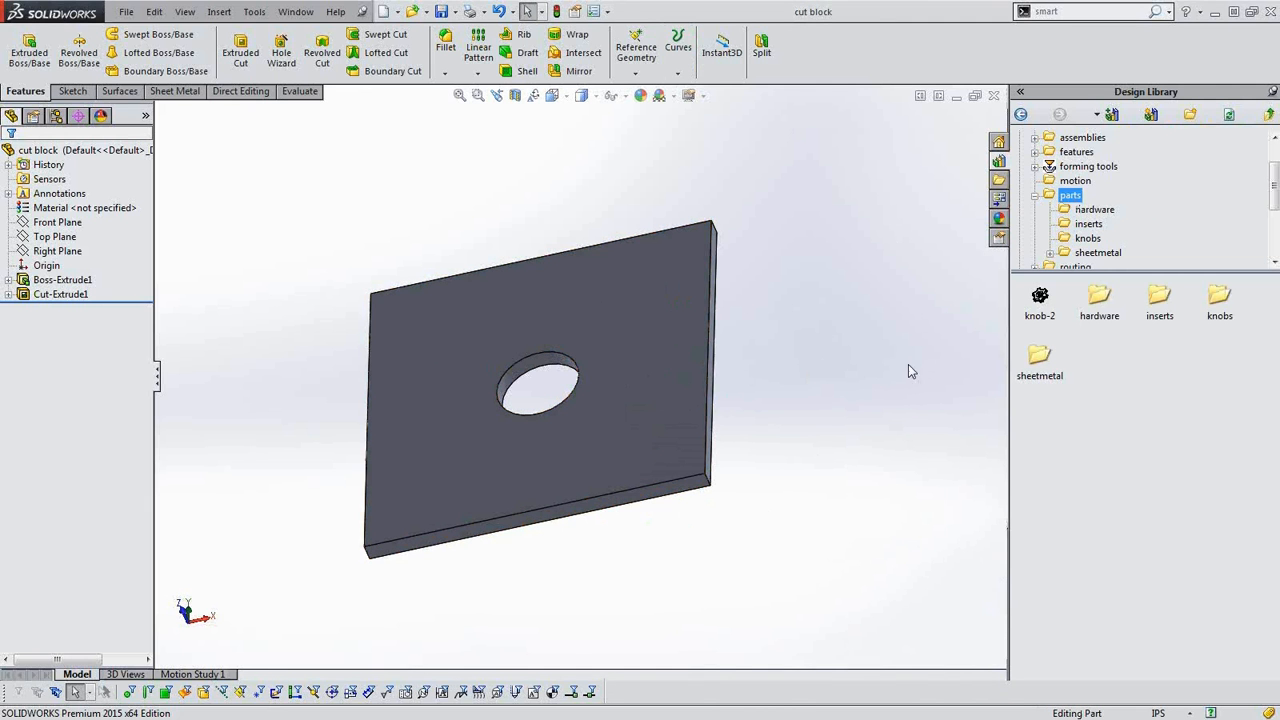
{"action": "left_click", "coordinate": [57, 150]}
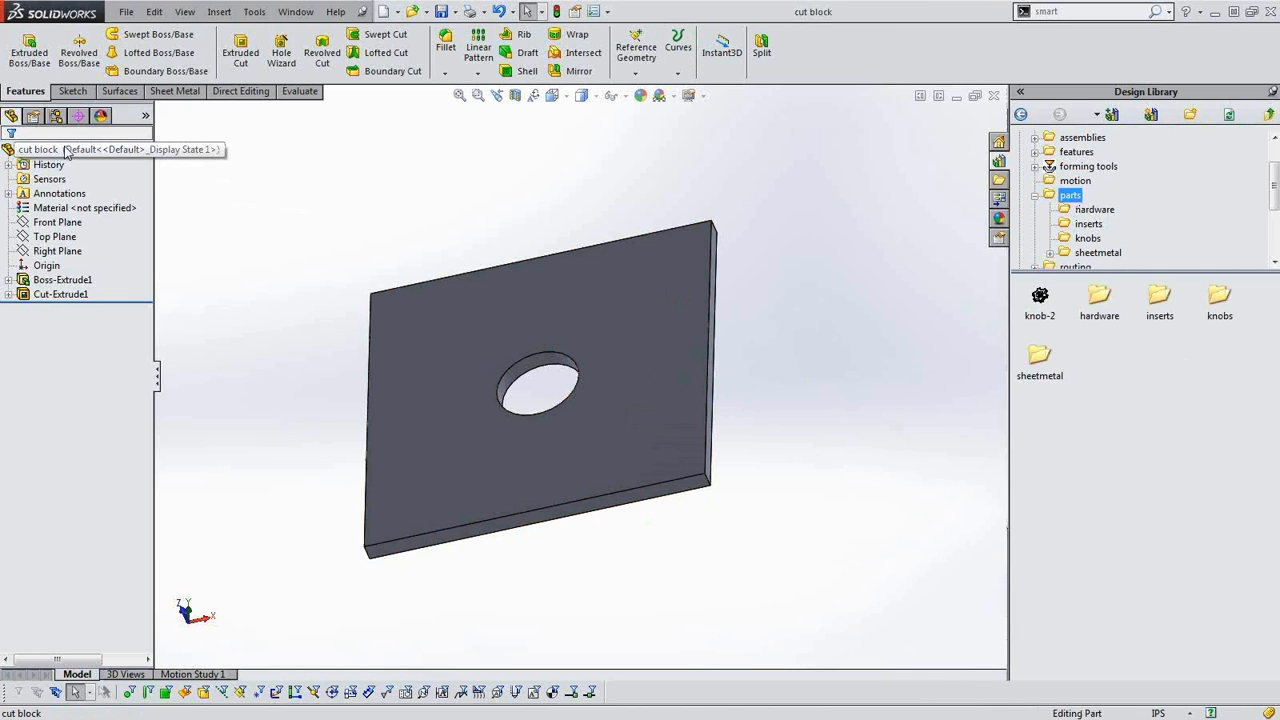
{"action": "left_click_drag", "start_coordinate": [30, 149], "coordinate": [1125, 362]}
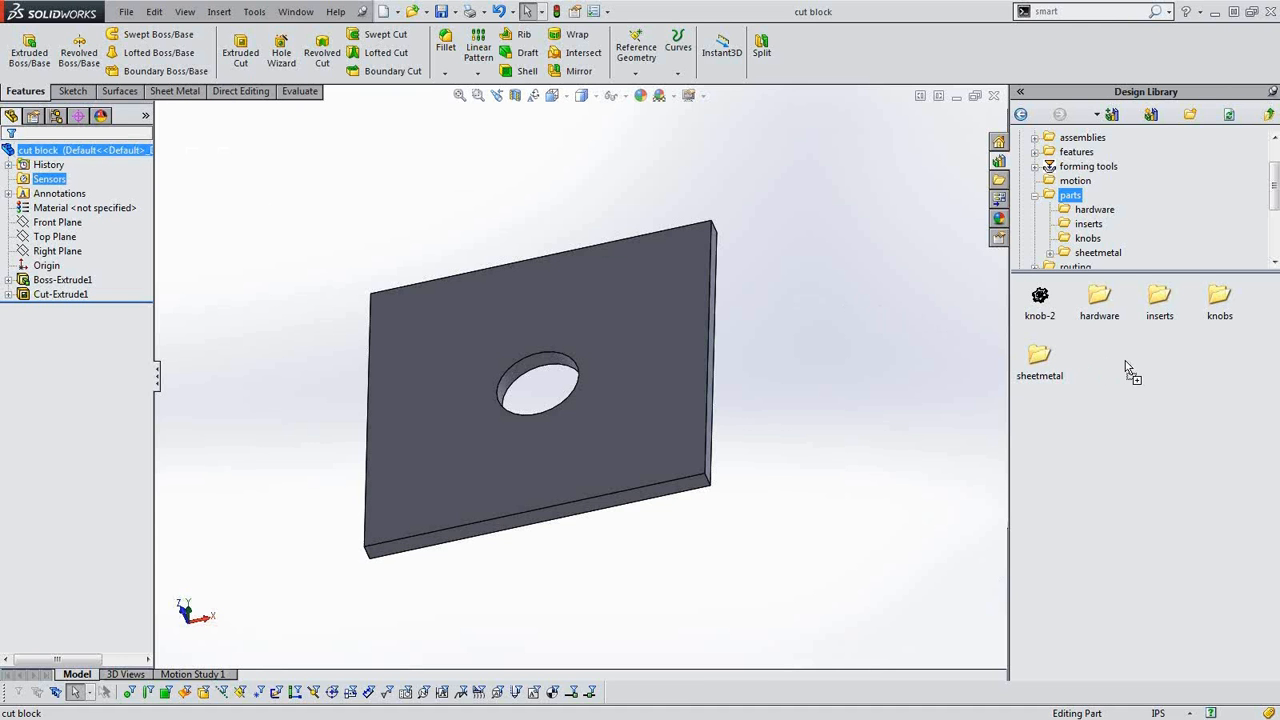
{"action": "left_click_drag", "start_coordinate": [1125, 362], "coordinate": [1125, 362]}
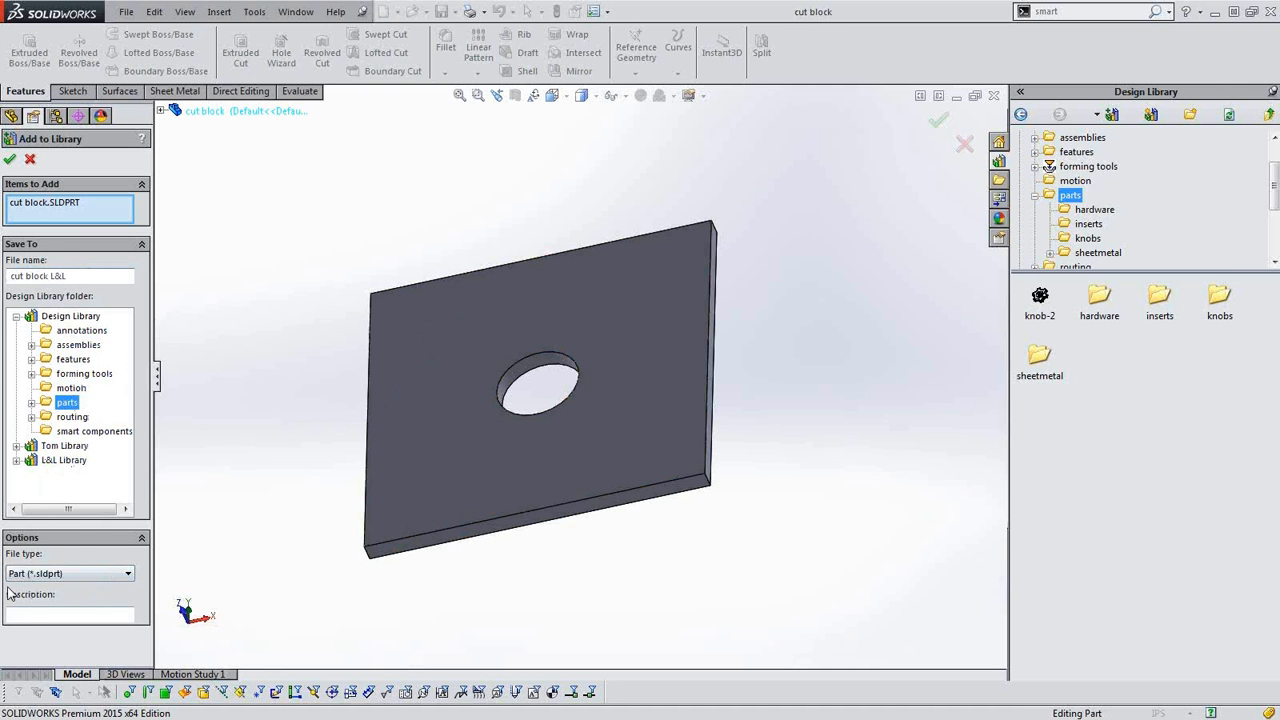
{"action": "left_click", "coordinate": [43, 612]}
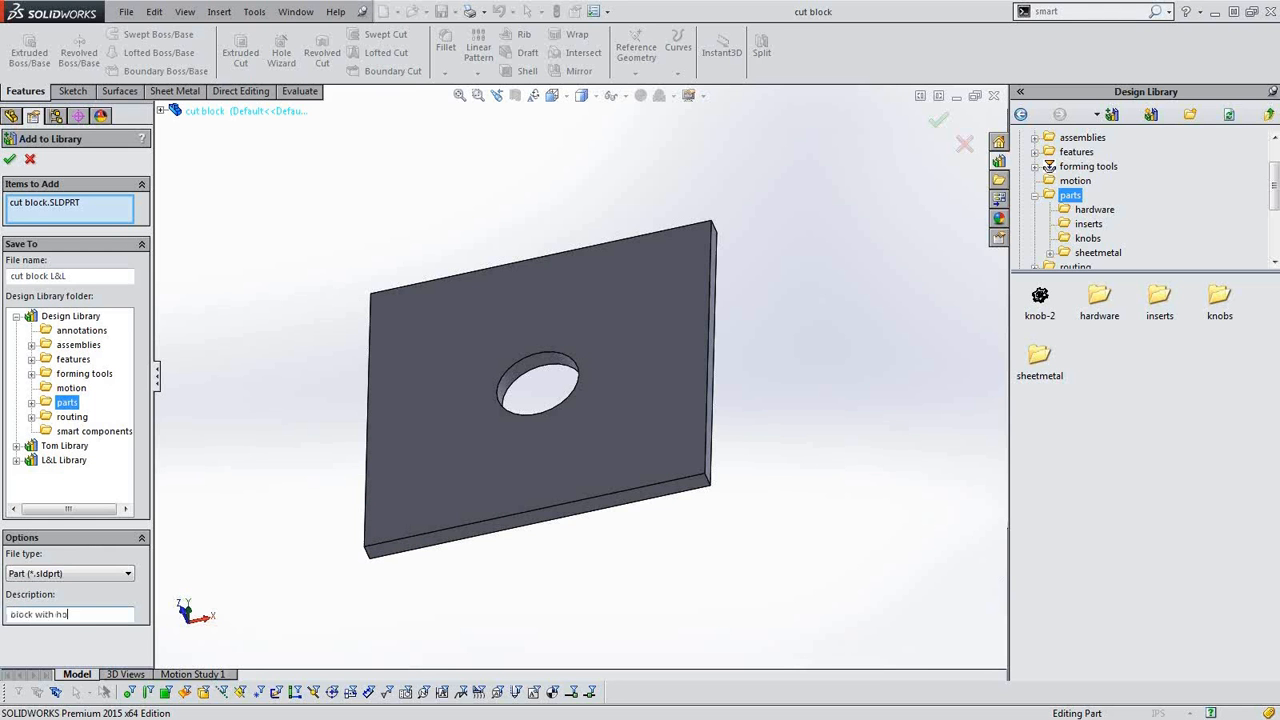
{"action": "left_click", "coordinate": [9, 159]}
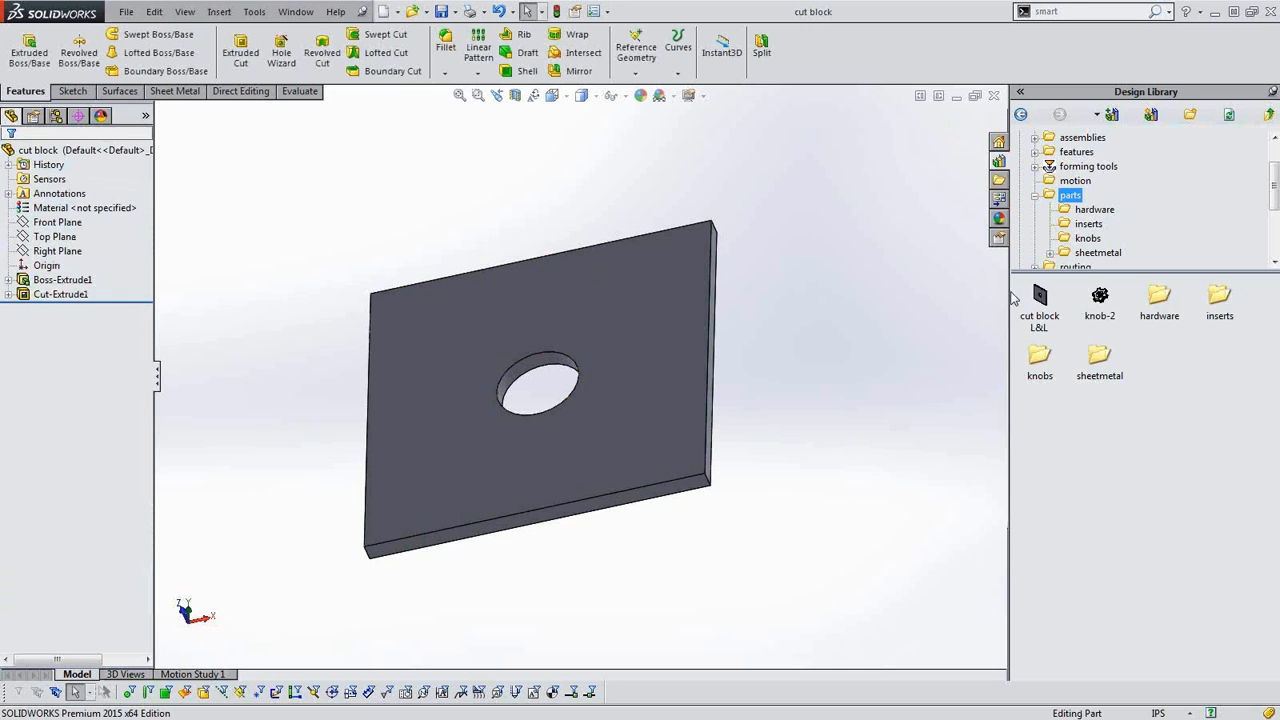
- Close the original part, and check the cut block L&L part by opening it from the Design Library's parts folder
{"action": "left_click", "coordinate": [1049, 305]}
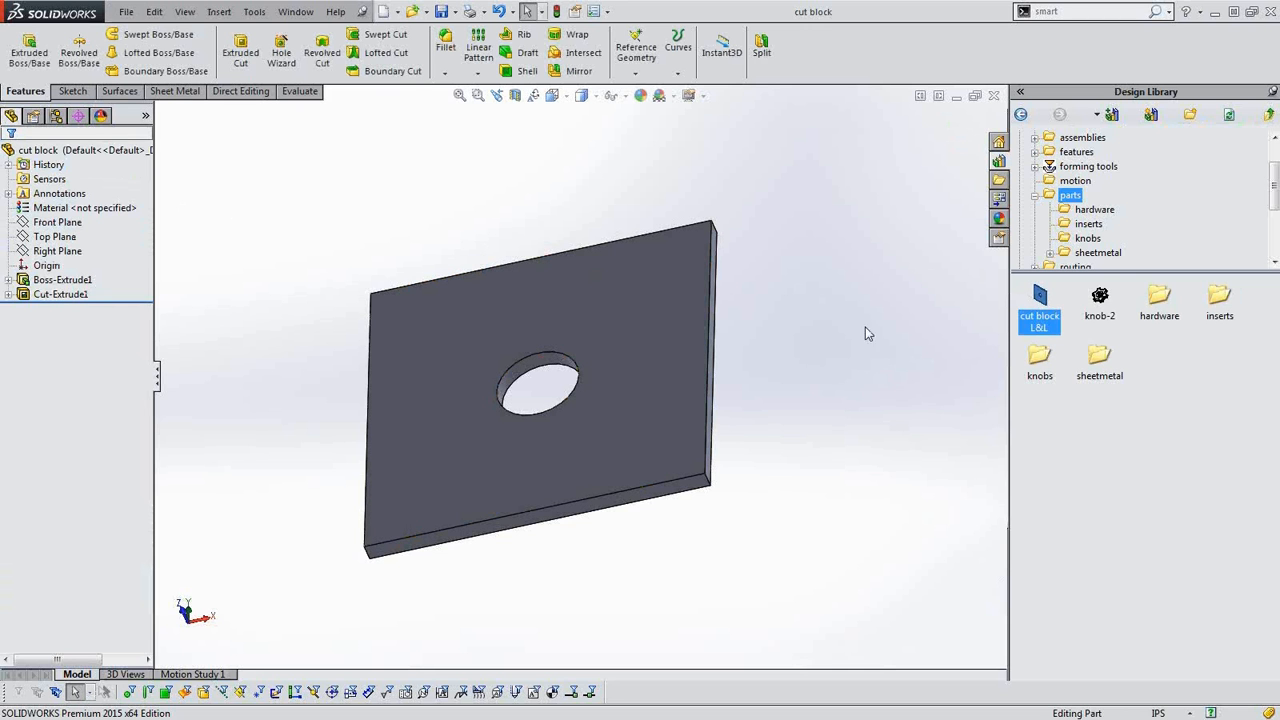
{"action": "left_click", "coordinate": [993, 95]}
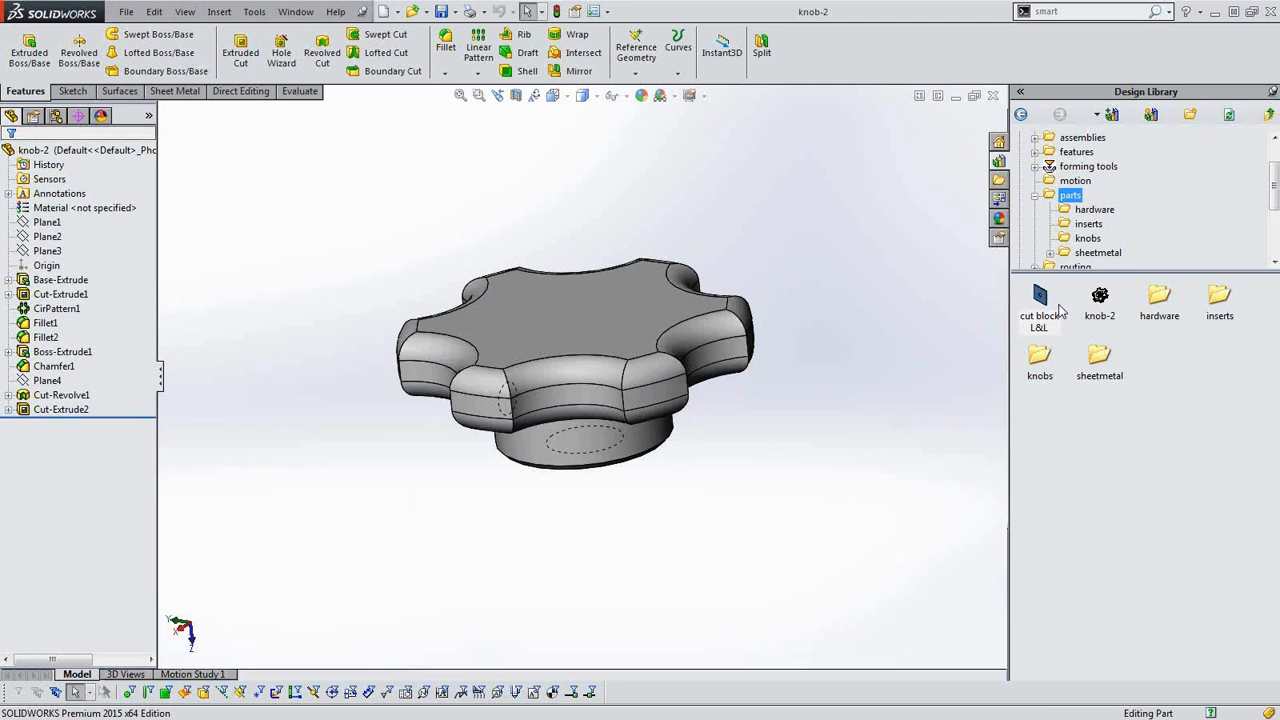
{"action": "double_click", "coordinate": [1040, 295]}
{"action": "middle_click_drag", "start_coordinate": [611, 408], "coordinate": [823, 466]}
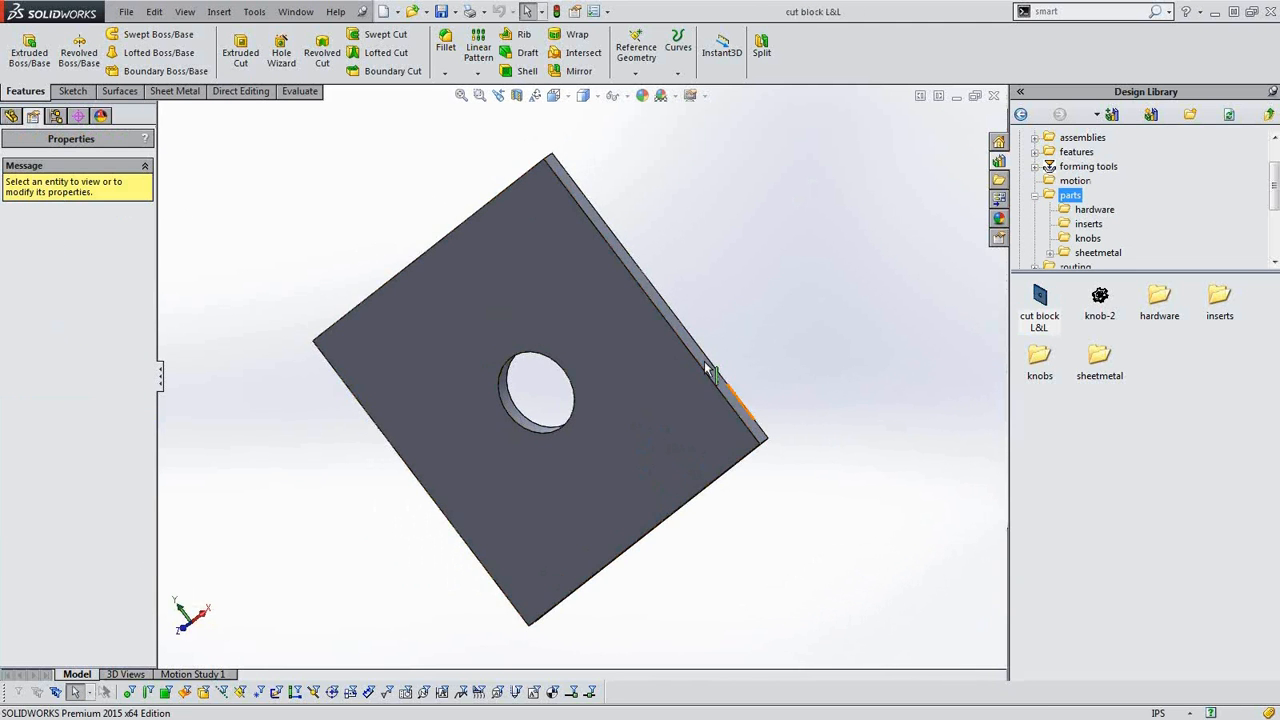
{"action": "middle_click_drag", "start_coordinate": [707, 490], "coordinate": [744, 426]}
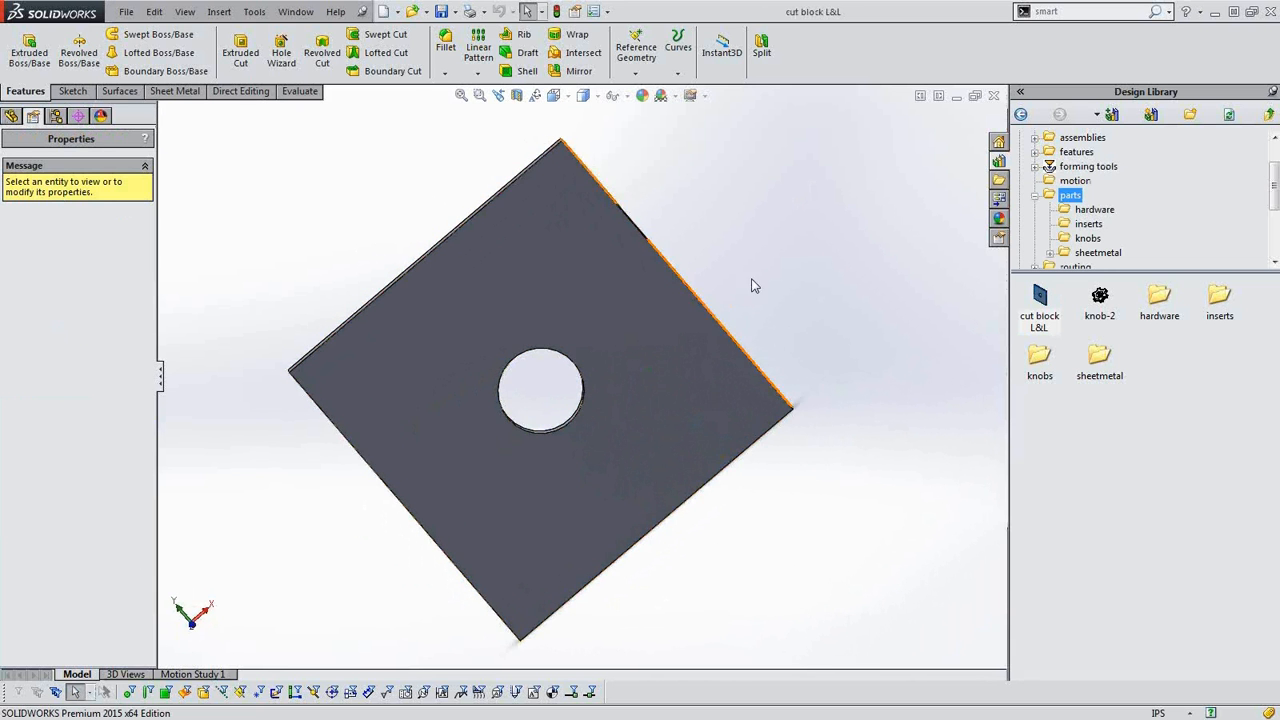
{"action": "left_click", "coordinate": [992, 98]}
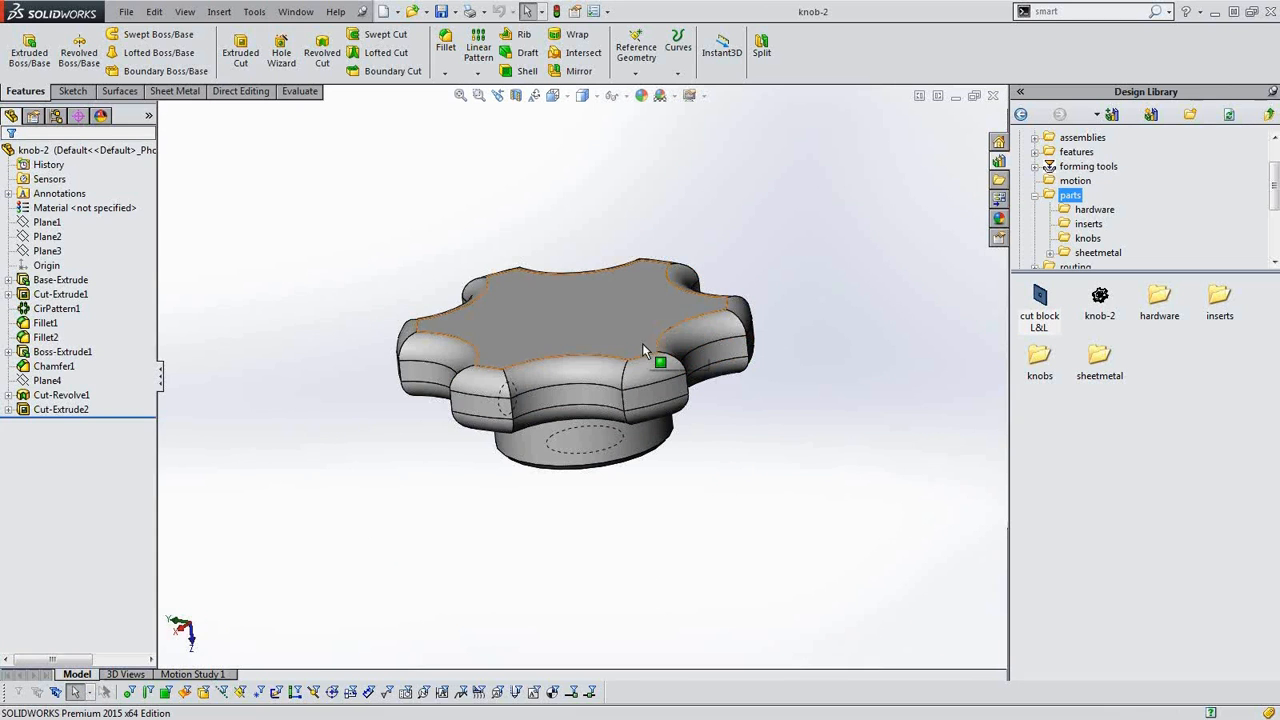
- Browse the inch and metric subfolders of the Design Library's features folder
{"action": "key", "text": "alt+Tab"}
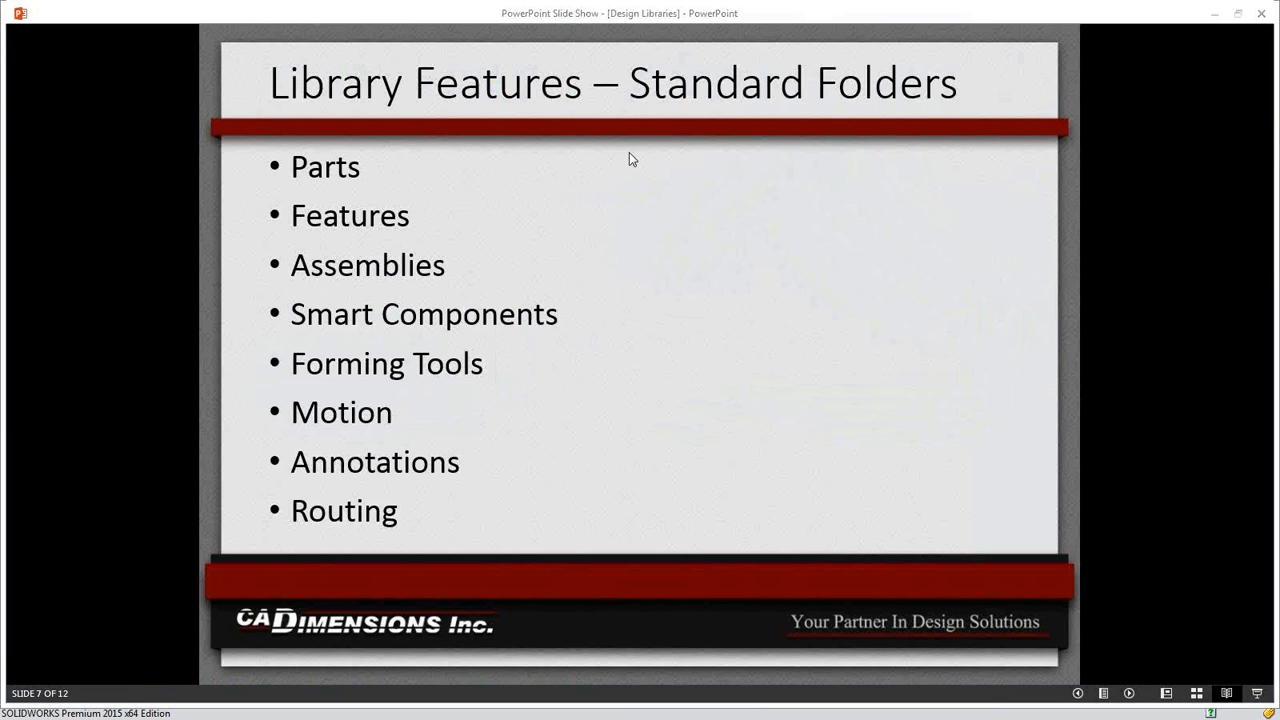
{"action": "key", "text": "alt+Tab"}
{"action": "middle_click_drag", "start_coordinate": [606, 320], "coordinate": [626, 370]}
{"action": "left_click", "coordinate": [1070, 153]}
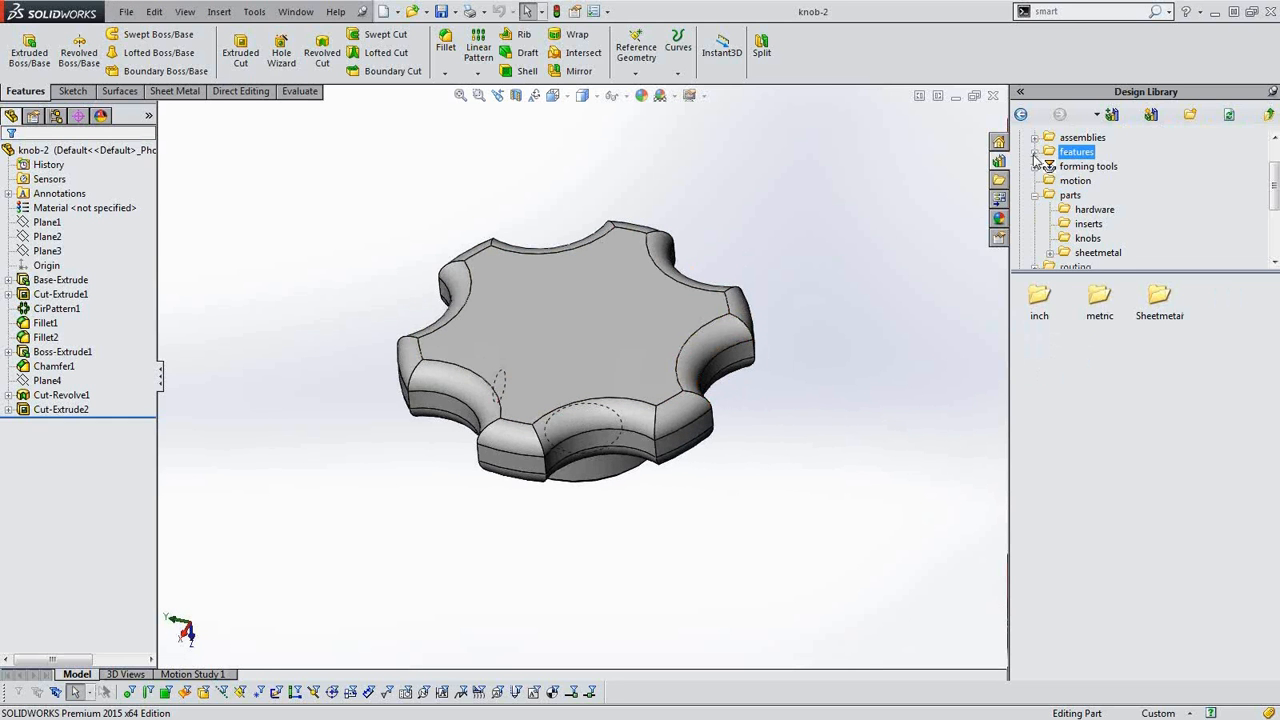
{"action": "left_click", "coordinate": [1035, 152]}
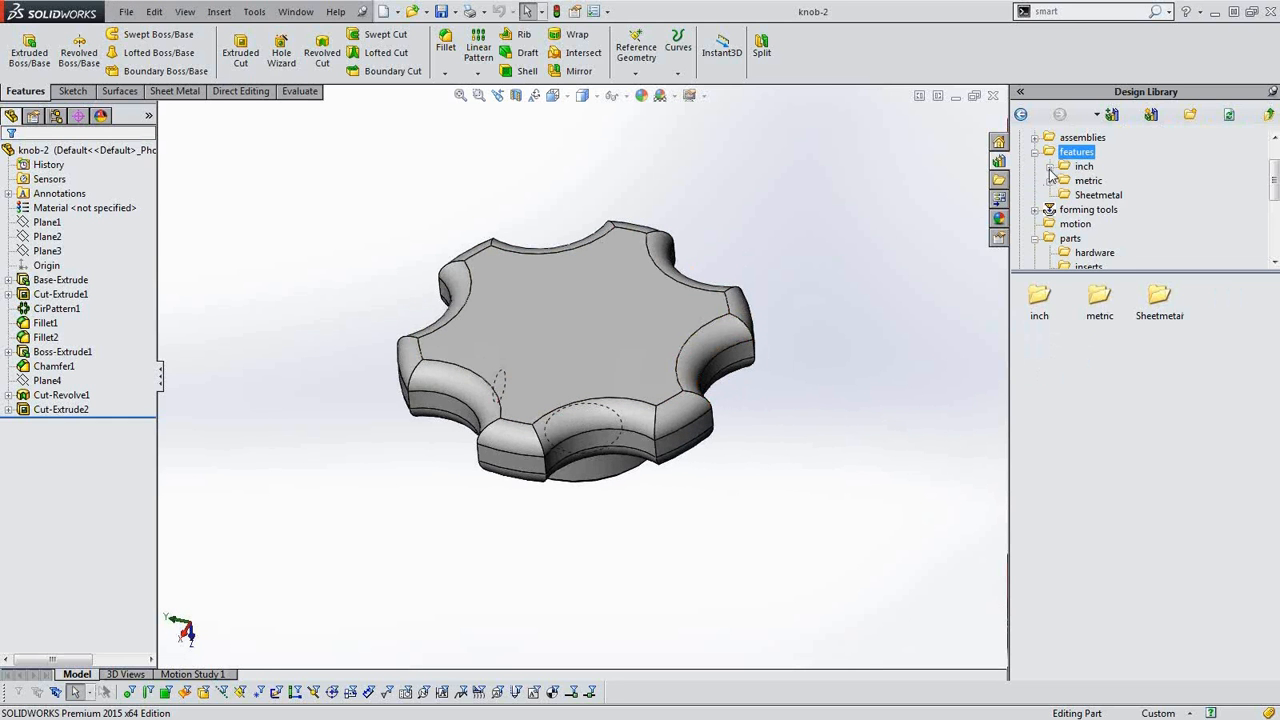
{"action": "left_click", "coordinate": [1049, 167]}
{"action": "scroll", "coordinate": [1097, 200], "scroll_direction": "down", "scroll_amount": 1}
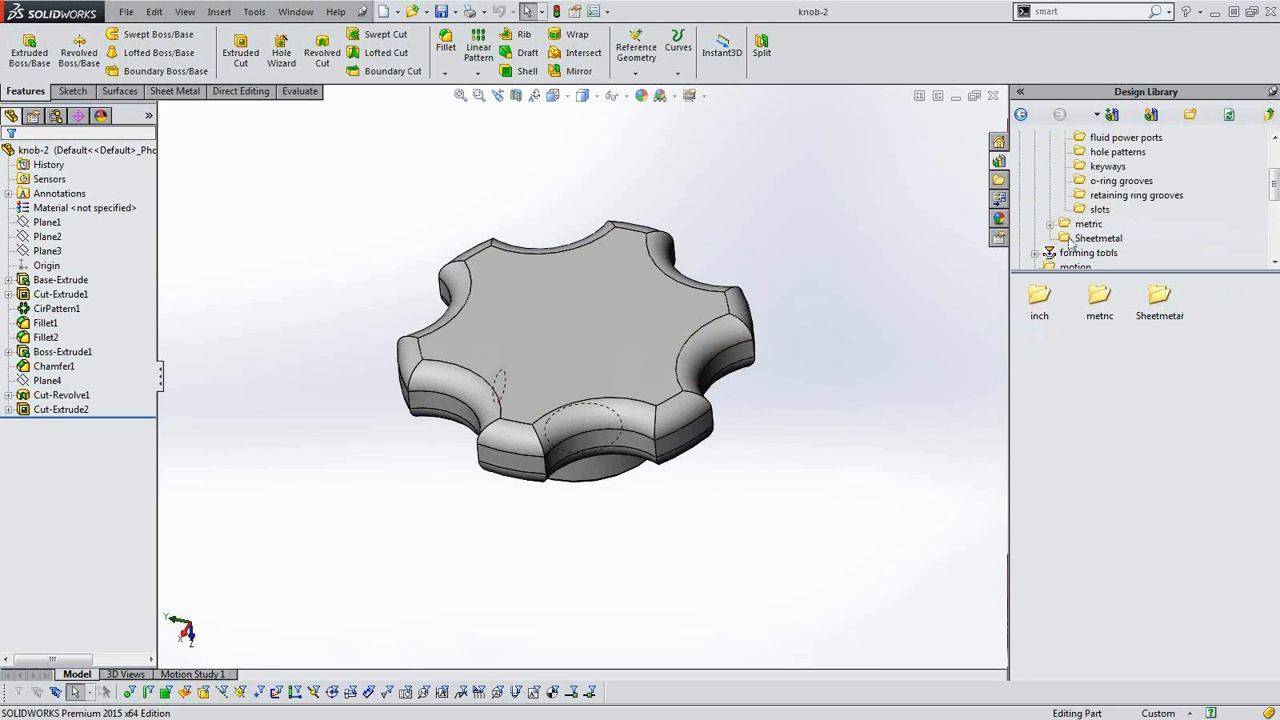
{"action": "left_click", "coordinate": [1049, 224]}
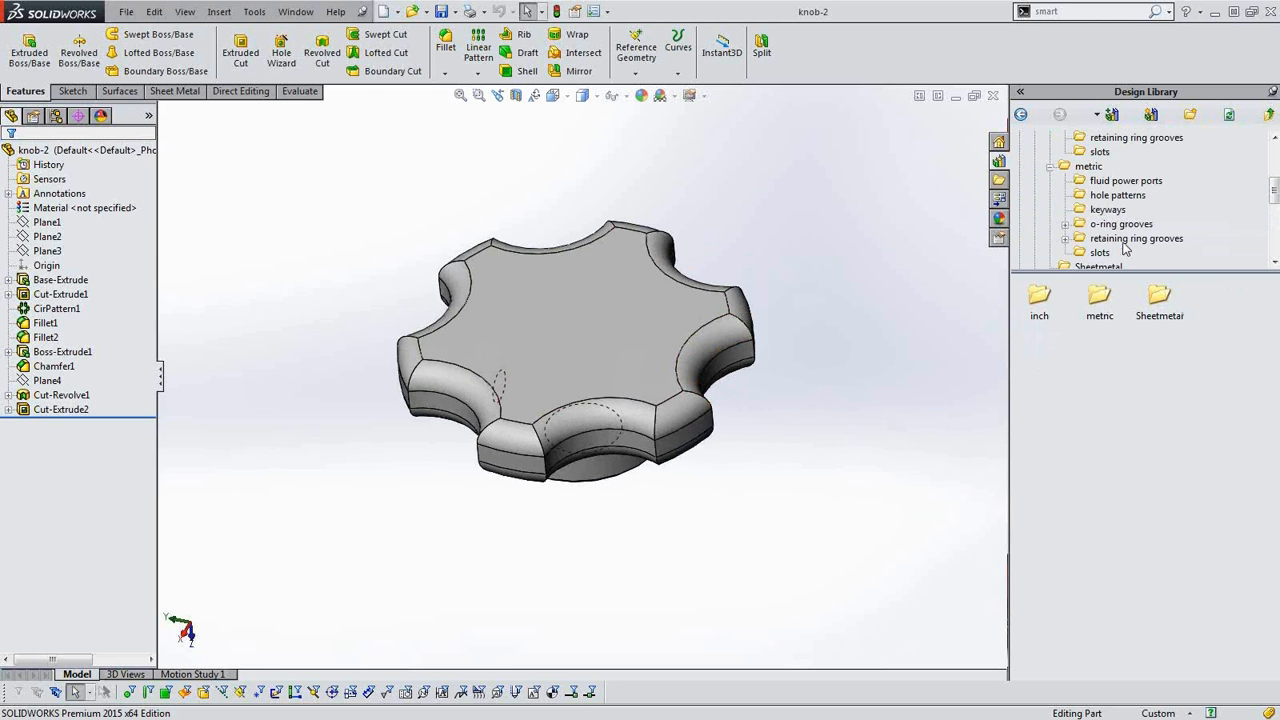
- Close knob-2, minimize the stepped_shaft assembly, and open cut block L&L from the Design Library's parts folder
{"action": "left_click", "coordinate": [993, 95]}
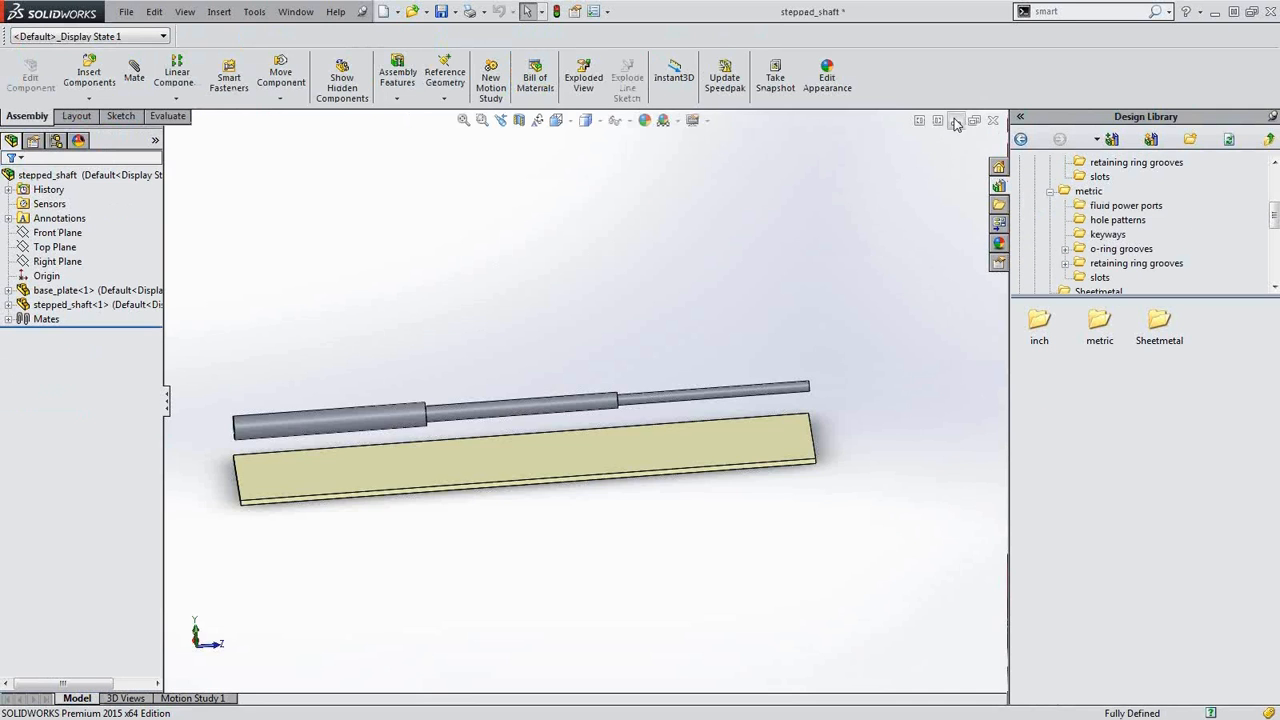
{"action": "left_click", "coordinate": [954, 124]}
{"action": "left_click", "coordinate": [1087, 263]}
{"action": "scroll", "coordinate": [1085, 264], "scroll_direction": "down", "scroll_amount": 2}
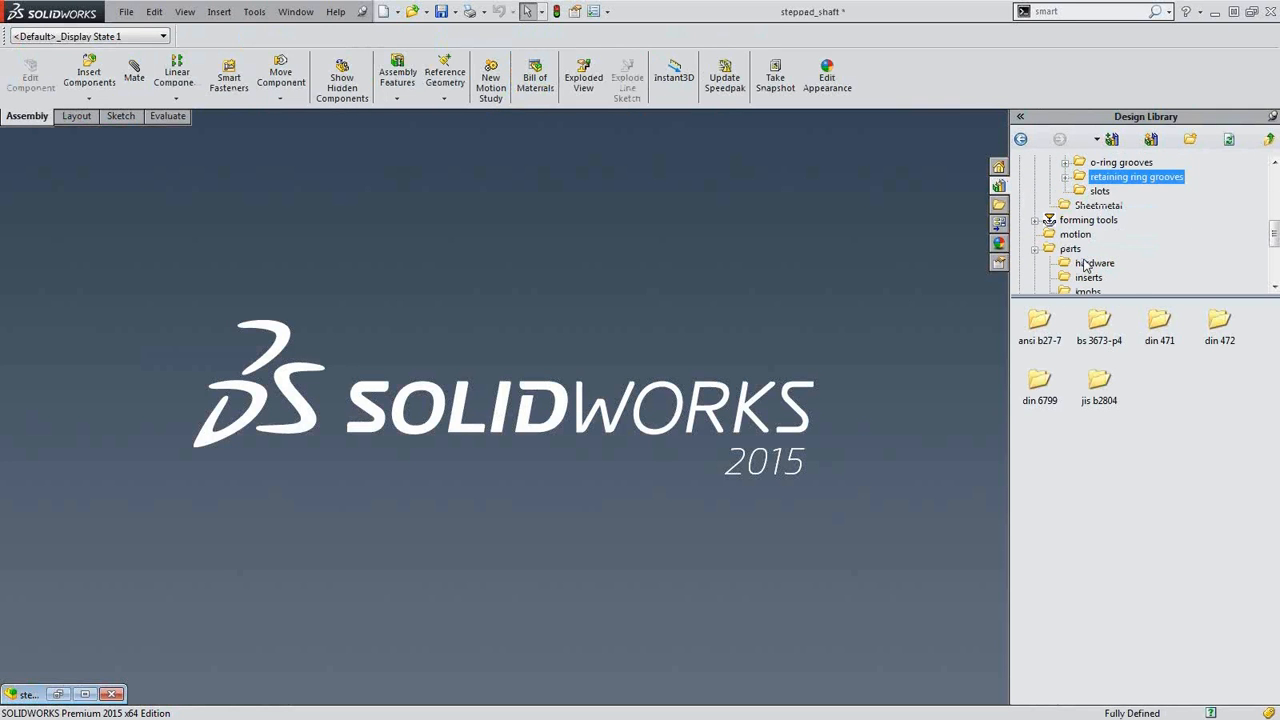
{"action": "scroll", "coordinate": [1085, 264], "scroll_direction": "down", "scroll_amount": 2}
{"action": "left_click", "coordinate": [1066, 165]}
{"action": "left_click_drag", "start_coordinate": [1039, 320], "coordinate": [523, 286]}
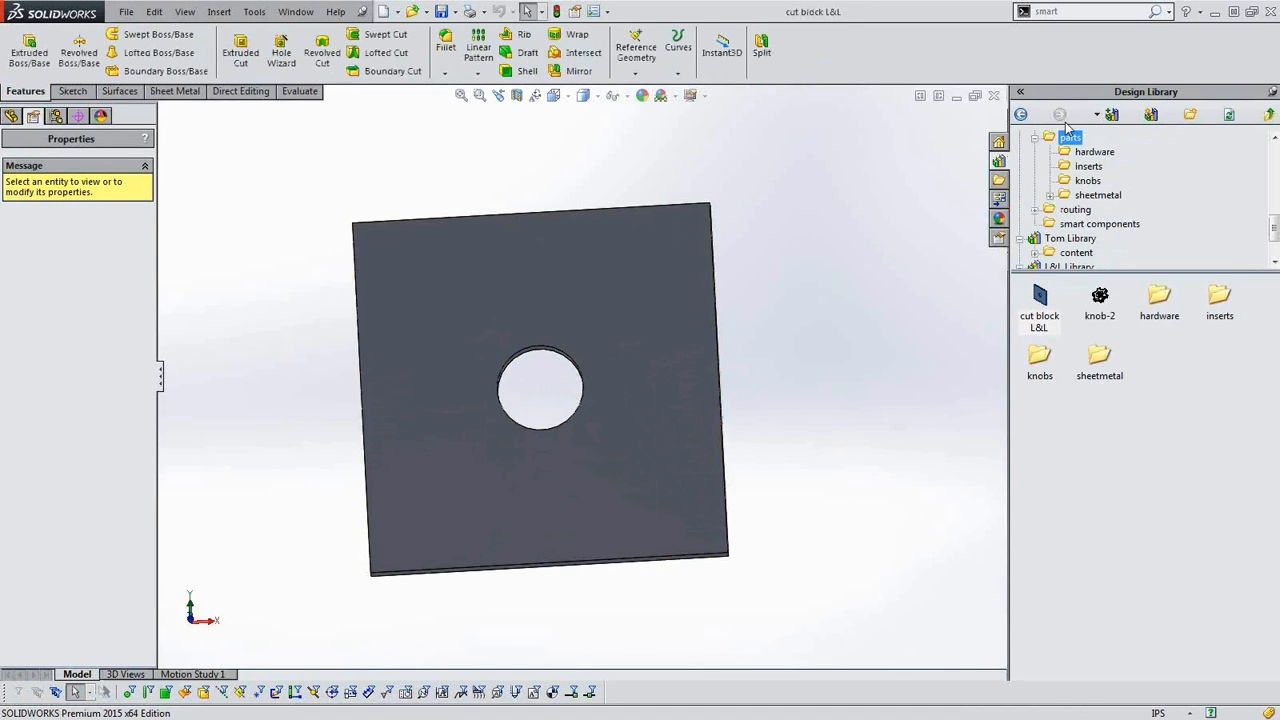
- Browse the Design Library's knobs folder and the Sheetmetal folder of library features
{"action": "left_click", "coordinate": [1068, 183]}
{"action": "scroll", "coordinate": [1068, 188], "scroll_direction": "up", "scroll_amount": 5}
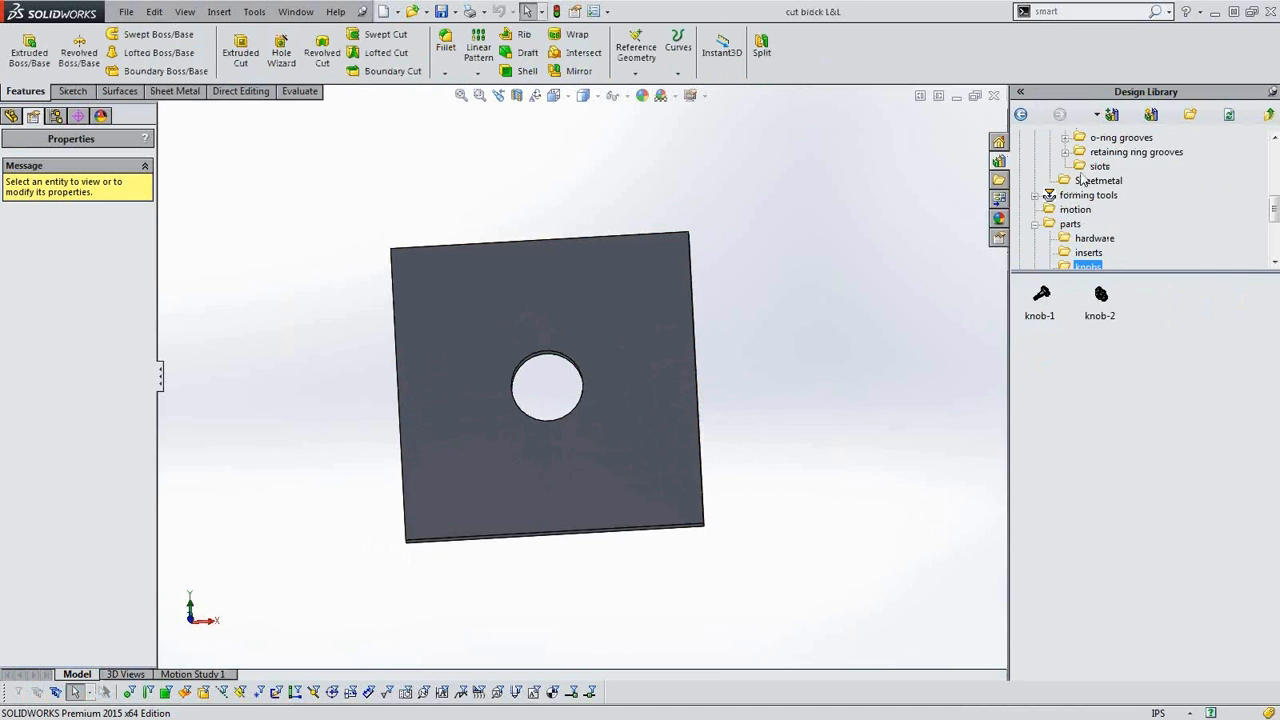
{"action": "scroll", "coordinate": [1085, 180], "scroll_direction": "up", "scroll_amount": 1}
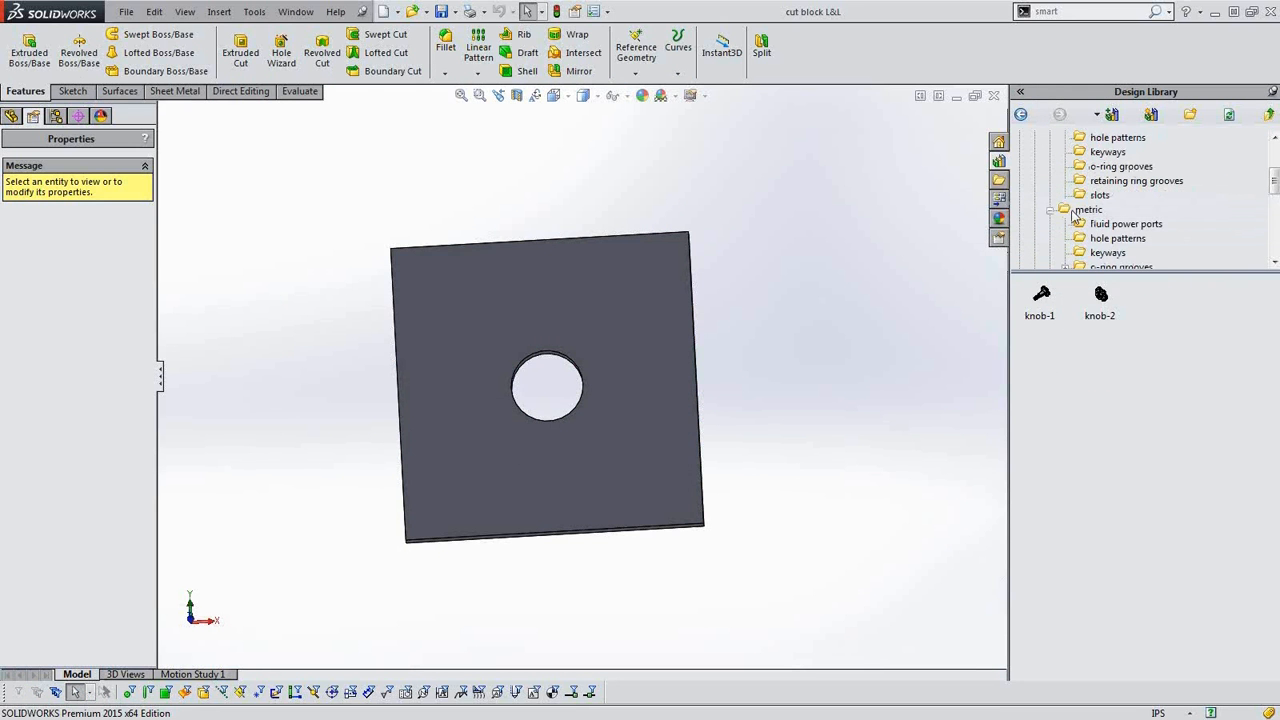
{"action": "left_click", "coordinate": [1049, 210]}
{"action": "left_click", "coordinate": [1093, 225]}
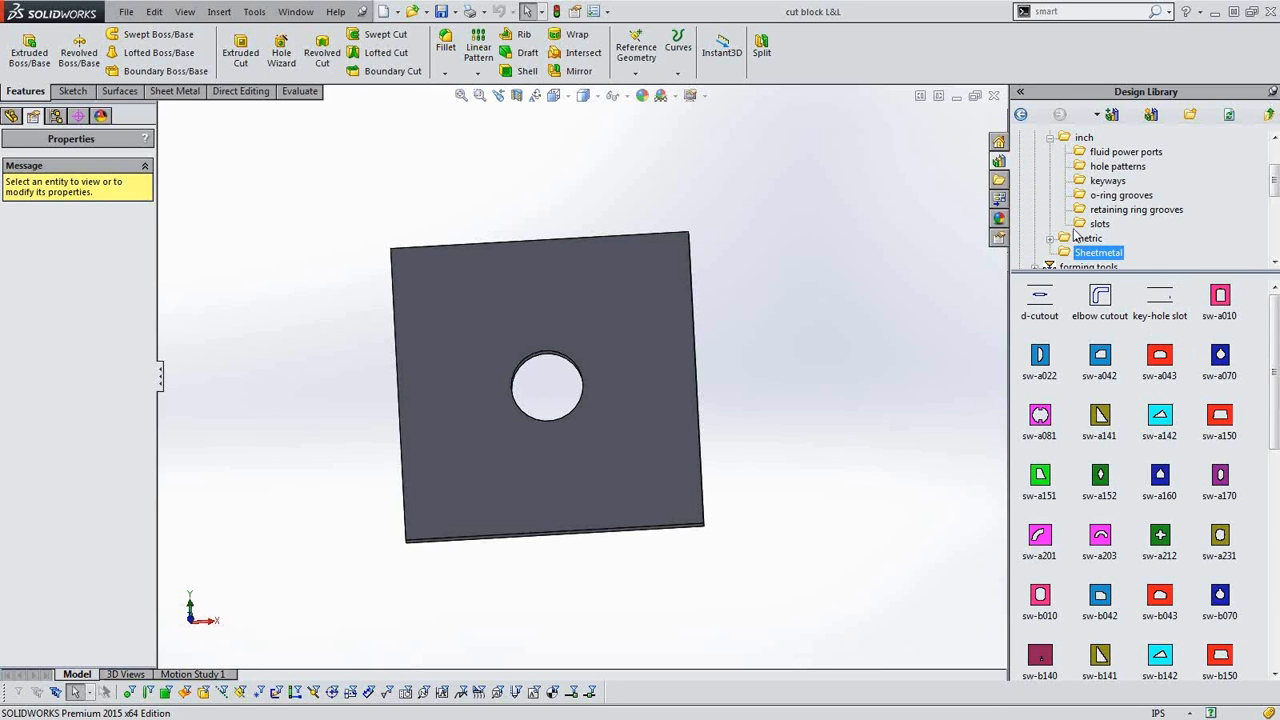
{"action": "scroll", "coordinate": [1104, 137], "scroll_direction": "down", "scroll_amount": 1}
{"action": "scroll", "coordinate": [1090, 155], "scroll_direction": "up", "scroll_amount": 2}
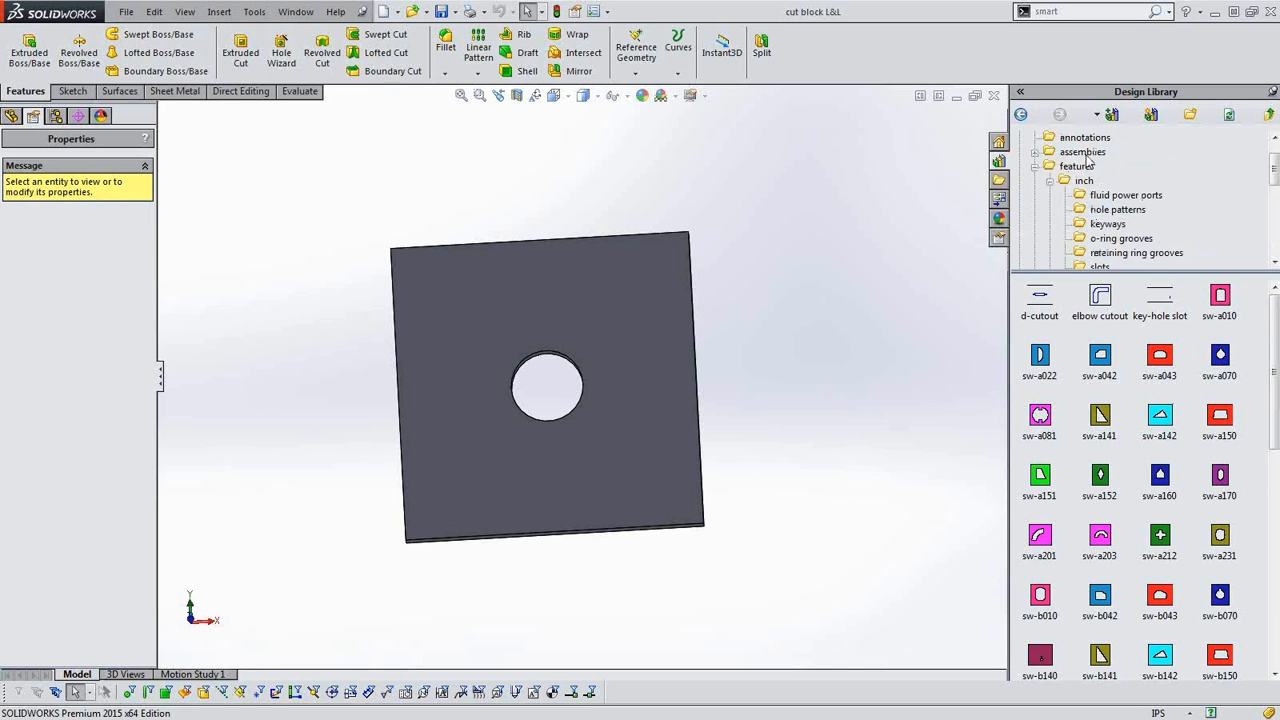
- Browse the keyways, hole patterns and o-ring grooves folders of the Design Library's inch features
{"action": "left_click", "coordinate": [1082, 179]}
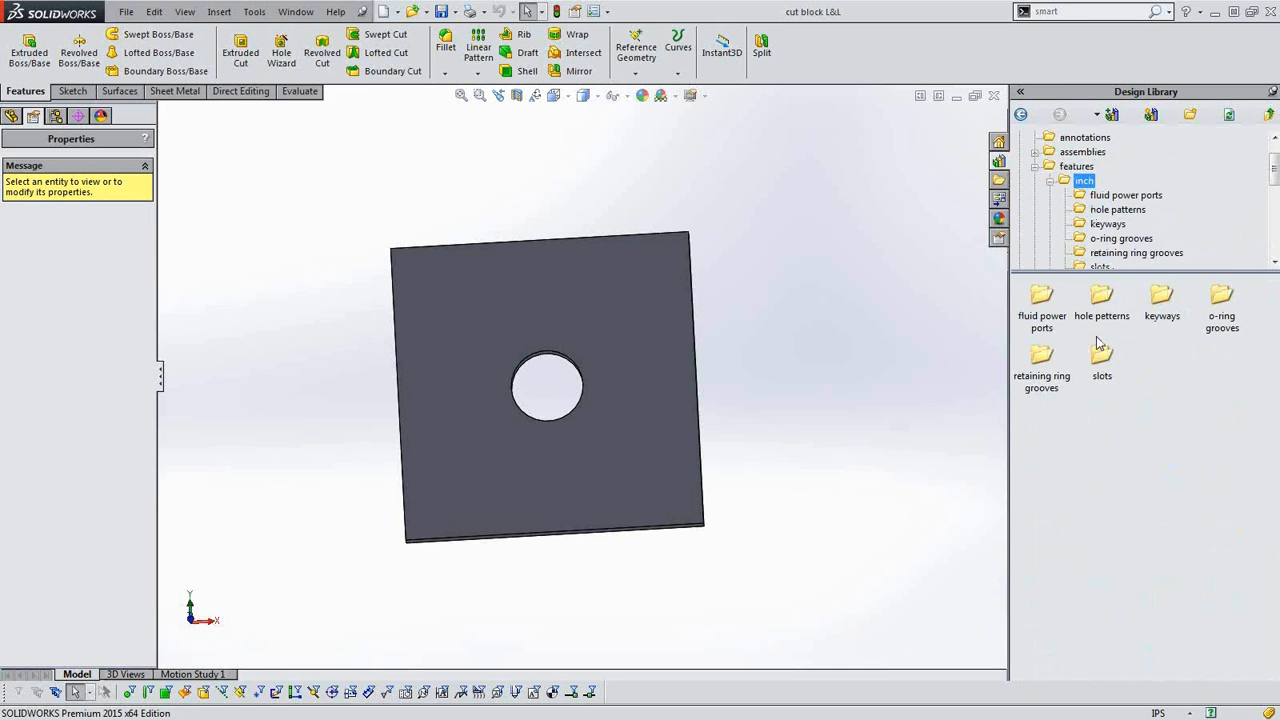
{"action": "left_click", "coordinate": [1156, 312]}
{"action": "double_click", "coordinate": [1156, 313]}
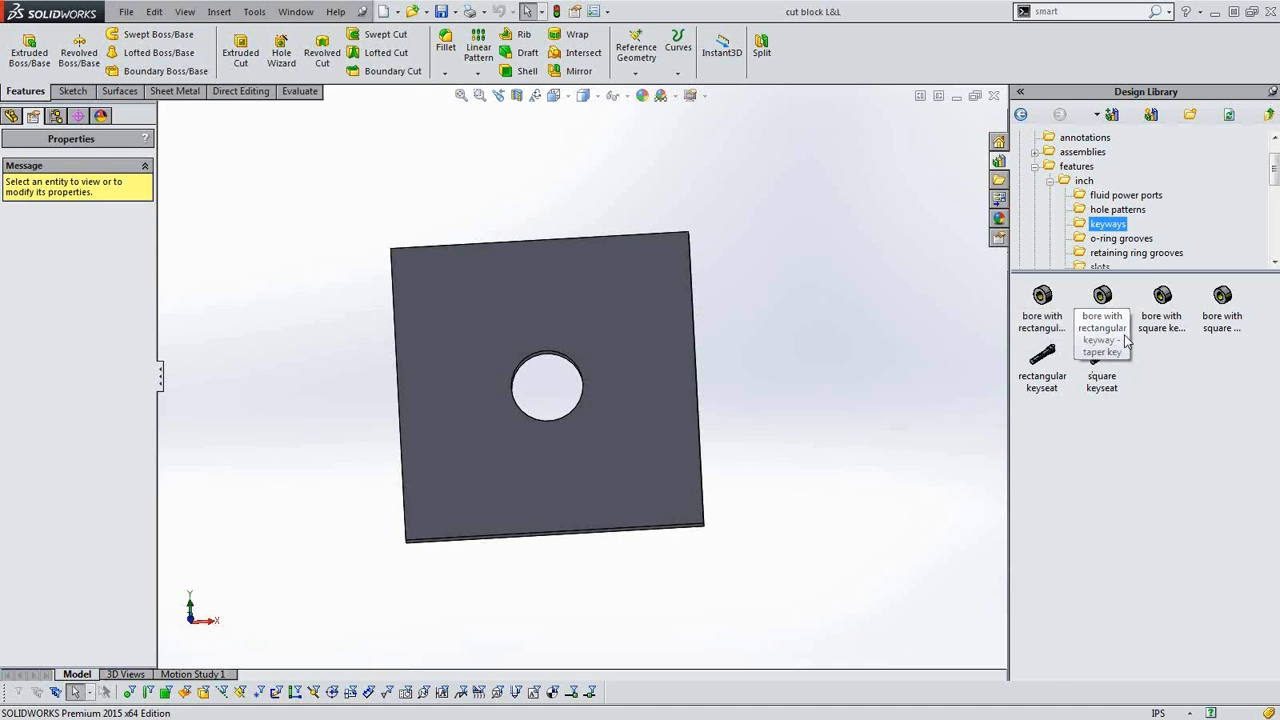
{"action": "mouse_move", "coordinate": [1127, 341]}
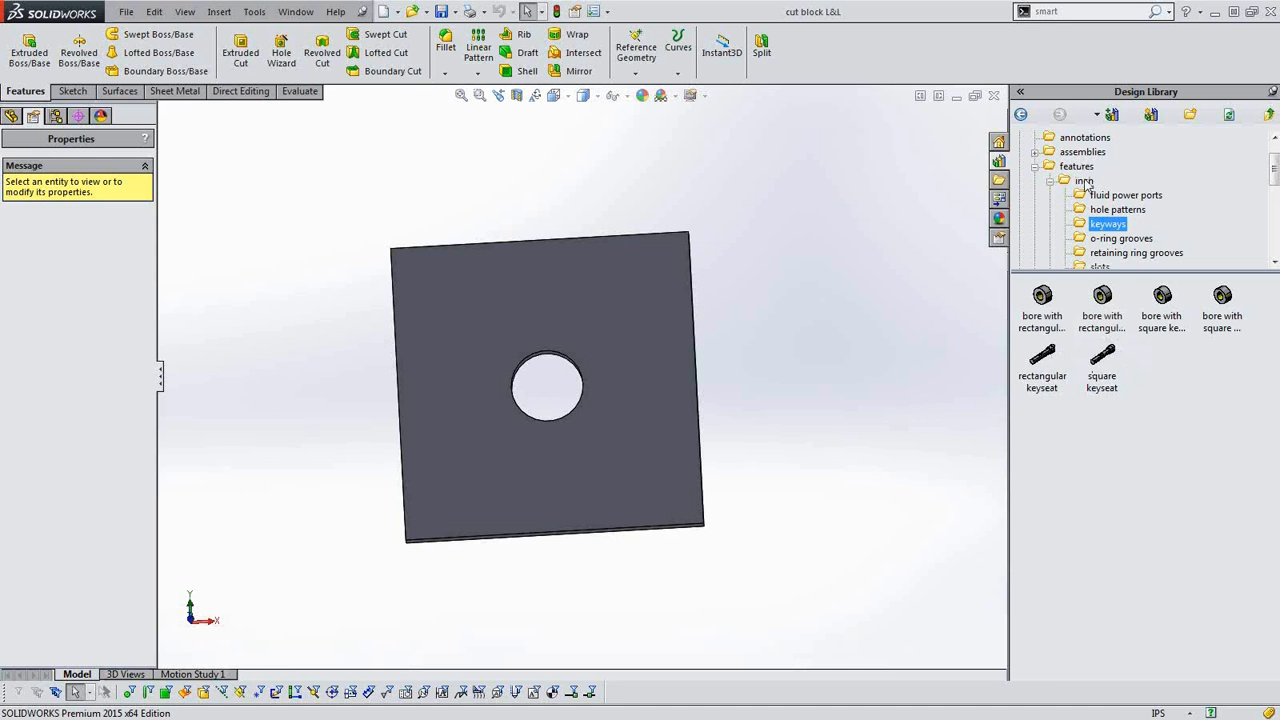
{"action": "left_click", "coordinate": [1113, 209]}
{"action": "left_click", "coordinate": [1110, 238]}
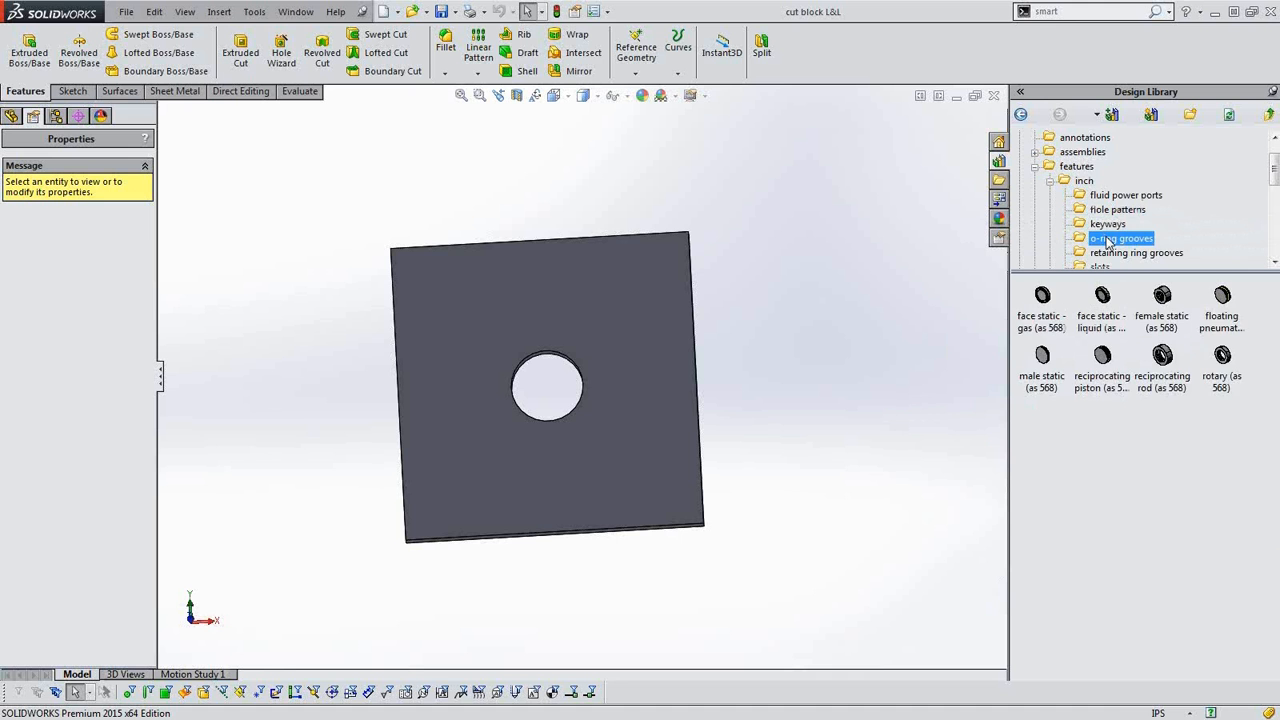
{"action": "scroll", "coordinate": [1112, 260], "scroll_direction": "down", "scroll_amount": 1}
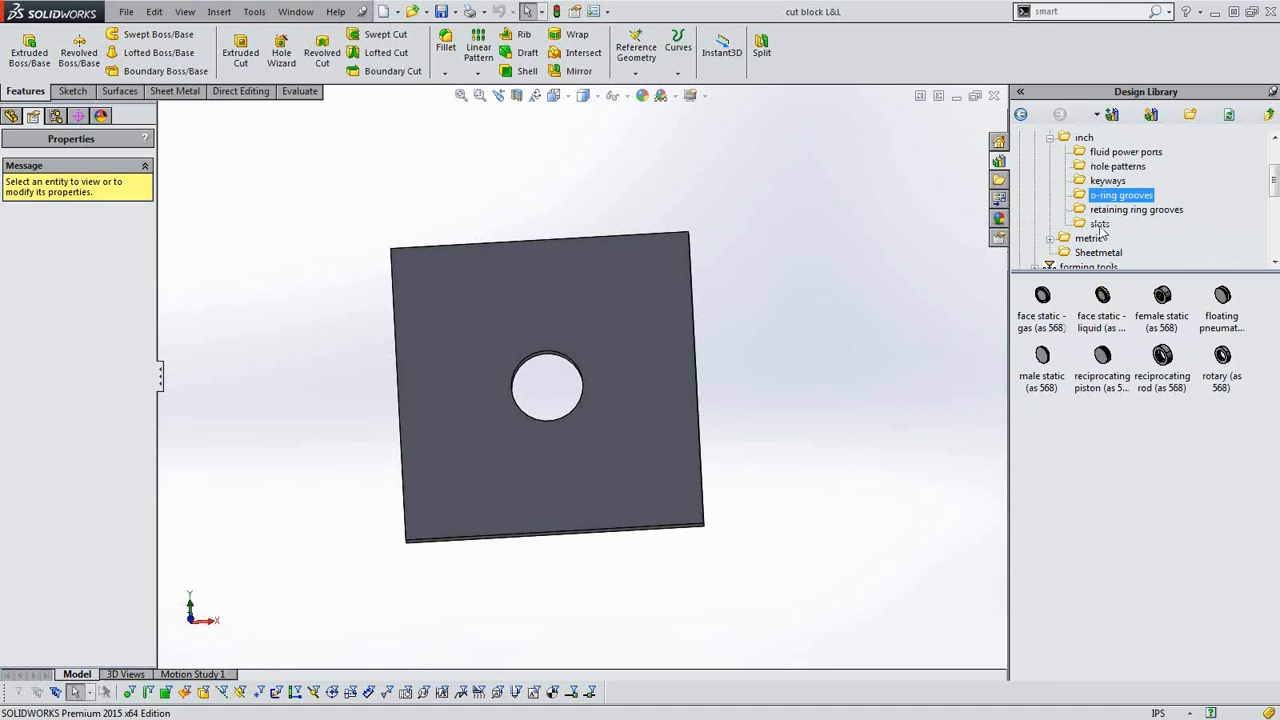
- Place the straight slot from the Design Library's inch slots folder on the block's front face, above the circular hole
{"action": "left_click", "coordinate": [1103, 226]}
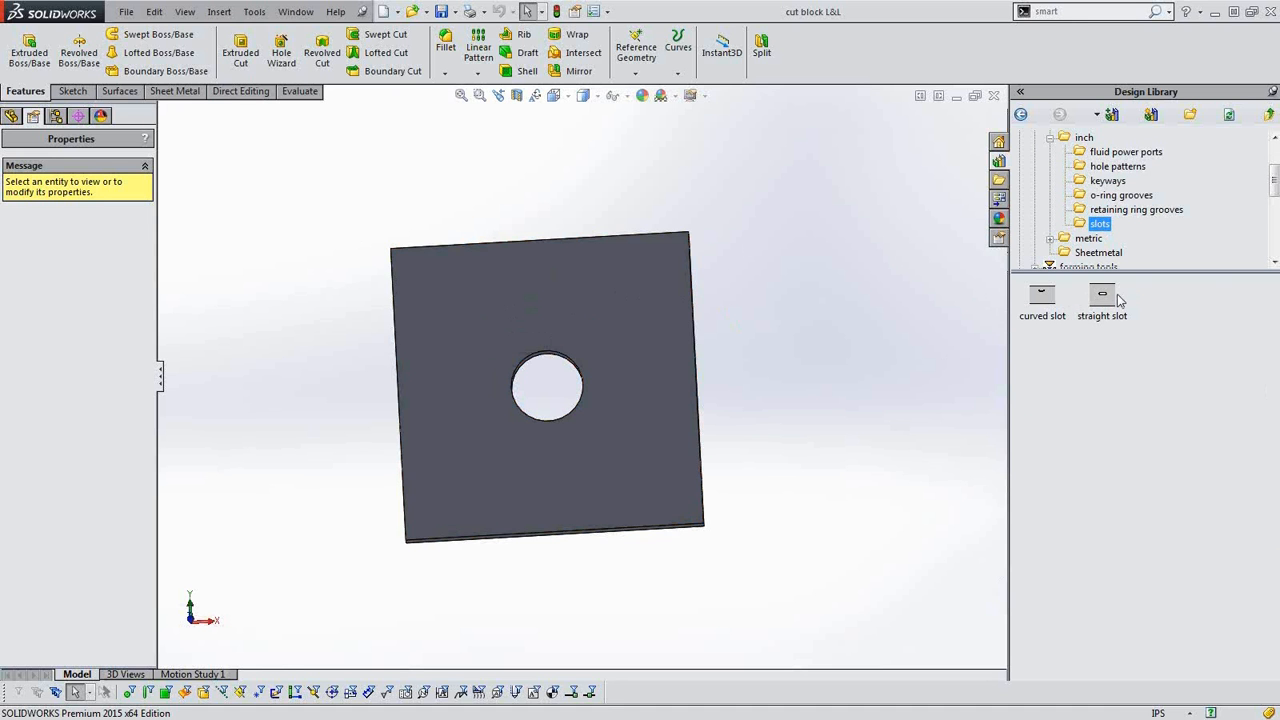
{"action": "left_click_drag", "start_coordinate": [1107, 309], "coordinate": [543, 300]}
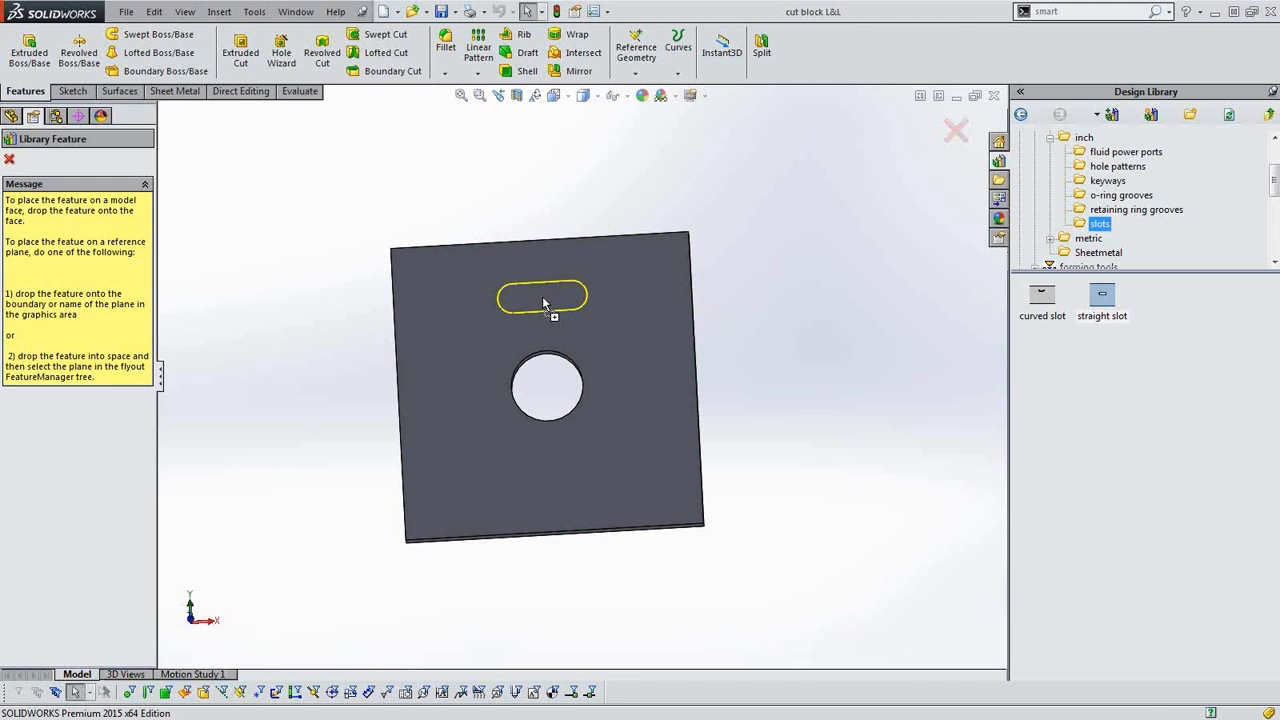
{"action": "mouse_move", "coordinate": [543, 298]}
{"action": "left_mouse_down"}
{"action": "mouse_move", "coordinate": [504, 360]}
{"action": "mouse_move", "coordinate": [509, 463]}
{"action": "mouse_move", "coordinate": [575, 490]}
{"action": "mouse_move", "coordinate": [528, 313]}
{"action": "mouse_move", "coordinate": [543, 303]}
{"action": "left_mouse_up"}
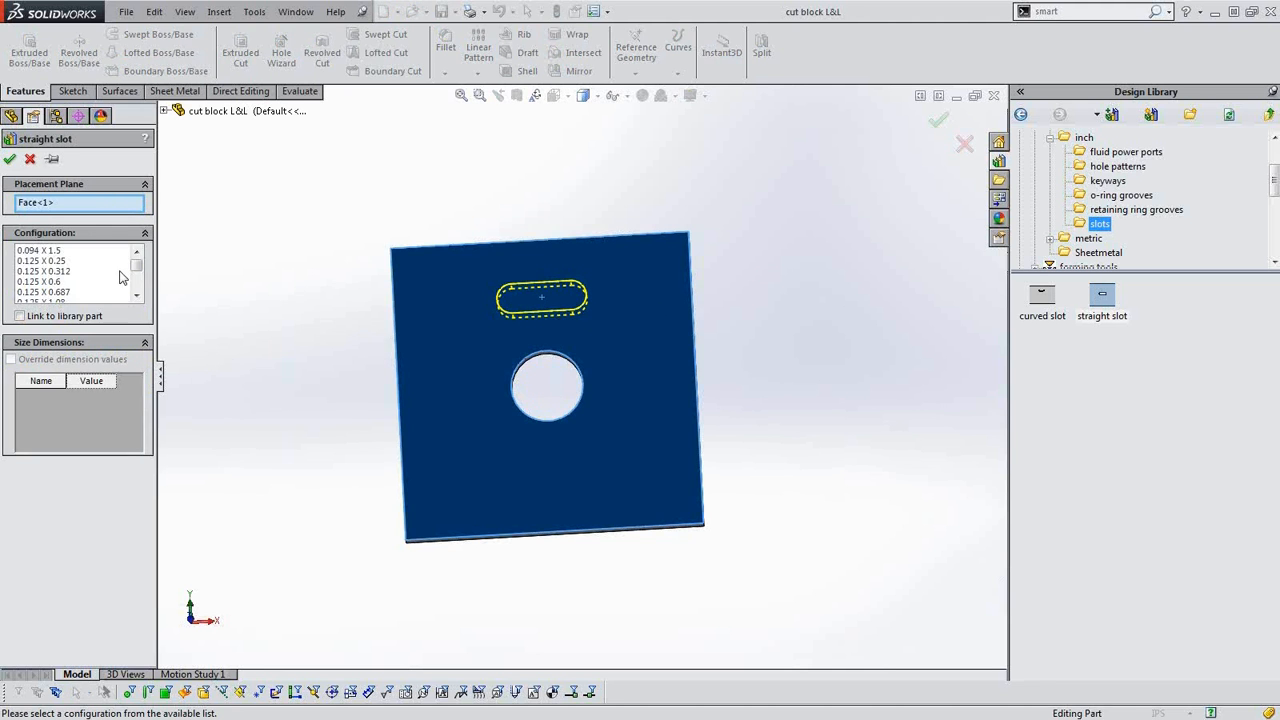
- Try several sizes for the straight slot and choose the 0.188 X 0.375 configuration
{"action": "left_click", "coordinate": [62, 261]}
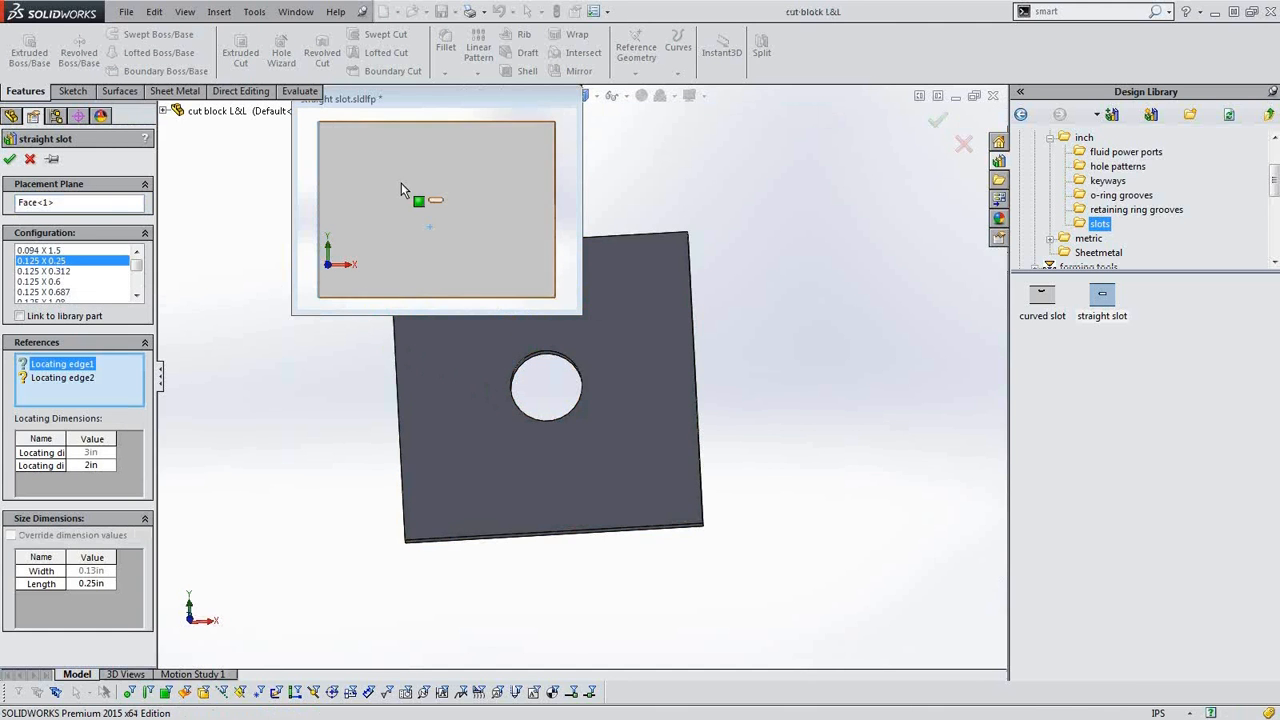
{"action": "left_click_drag", "start_coordinate": [450, 108], "coordinate": [361, 410]}
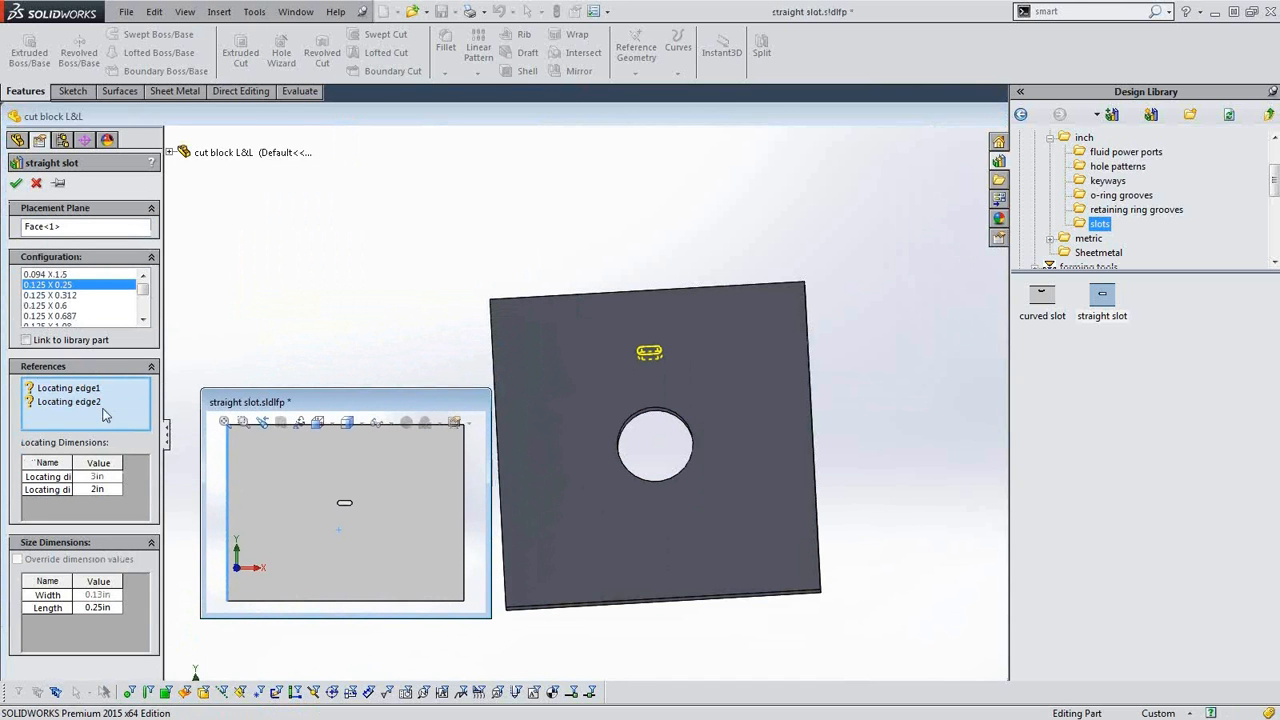
{"action": "left_click", "coordinate": [50, 316]}
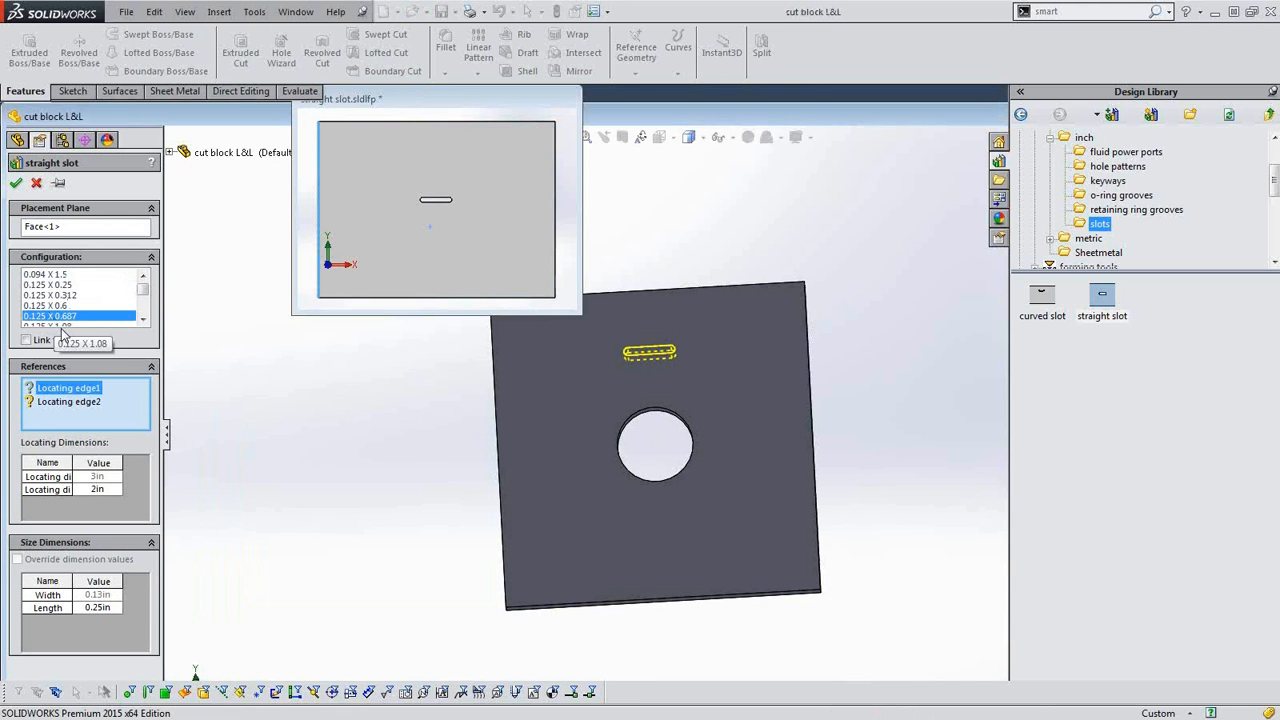
{"action": "scroll", "coordinate": [54, 320], "scroll_direction": "down", "scroll_amount": 2}
{"action": "left_click", "coordinate": [52, 316]}
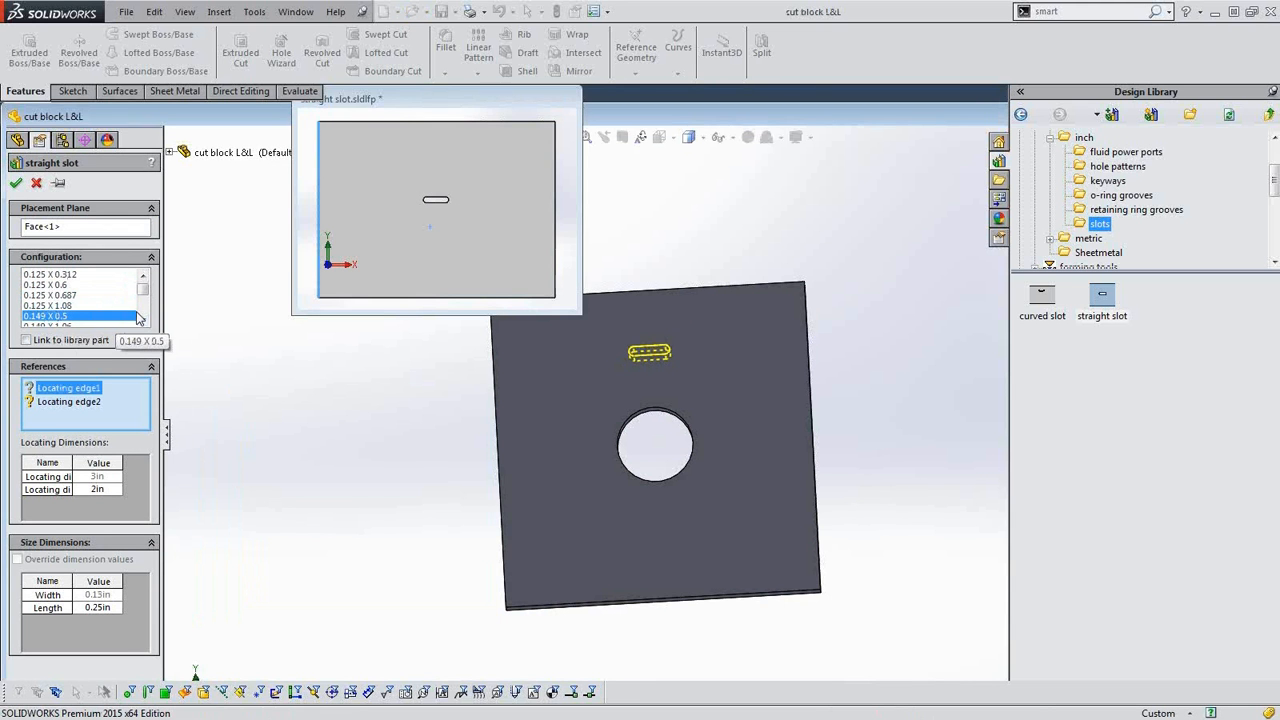
{"action": "left_click", "coordinate": [143, 320]}
{"action": "left_click", "coordinate": [143, 320]}
{"action": "left_click", "coordinate": [143, 320]}
{"action": "left_click", "coordinate": [143, 320]}
{"action": "left_click", "coordinate": [143, 320]}
{"action": "left_click", "coordinate": [143, 320]}
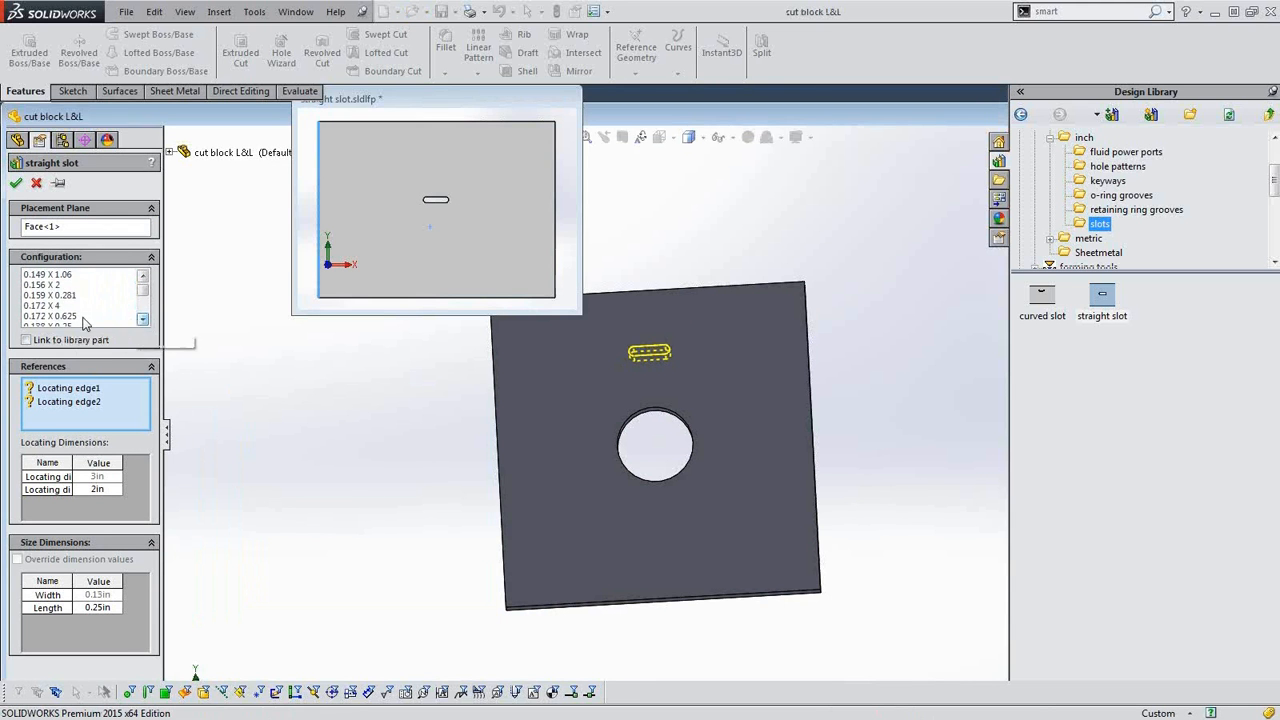
{"action": "left_click", "coordinate": [110, 316]}
{"action": "left_click", "coordinate": [143, 320]}
{"action": "left_click", "coordinate": [87, 316]}
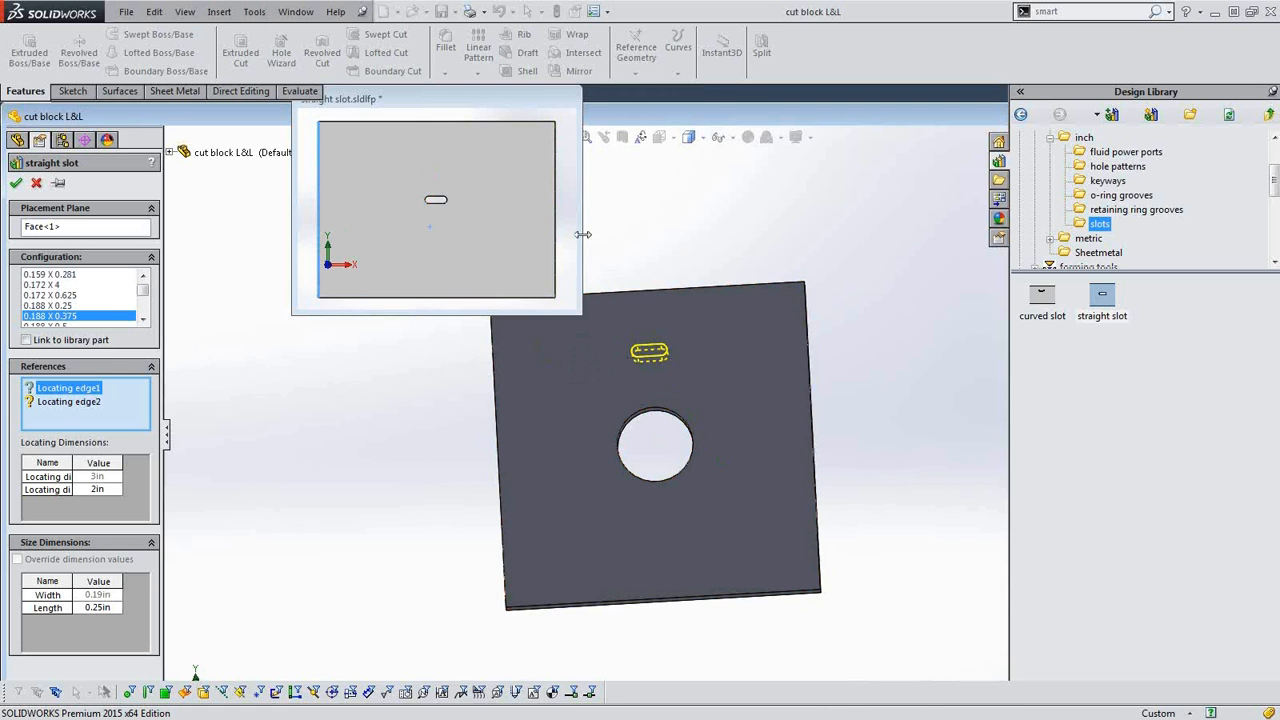
- Reference the straight slot to the front face's left vertical edge and upper horizontal edge
{"action": "left_click_drag", "start_coordinate": [500, 104], "coordinate": [377, 130]}
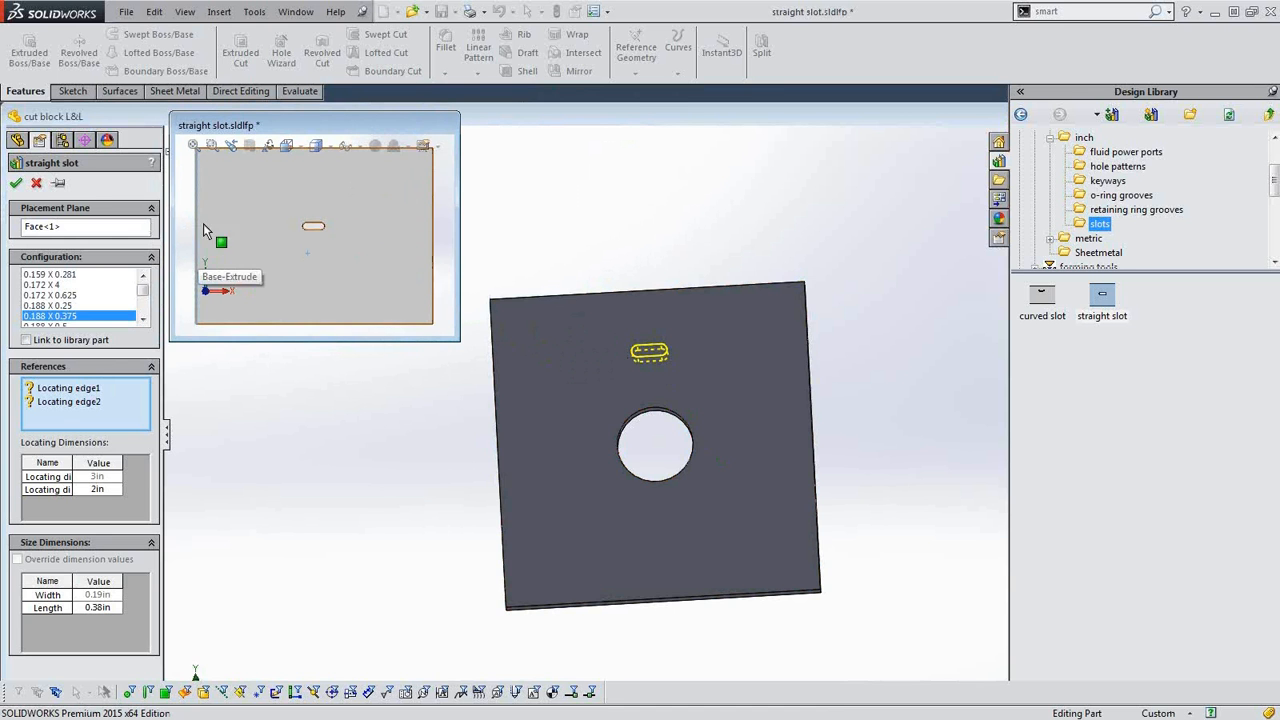
{"action": "left_click", "coordinate": [497, 414]}
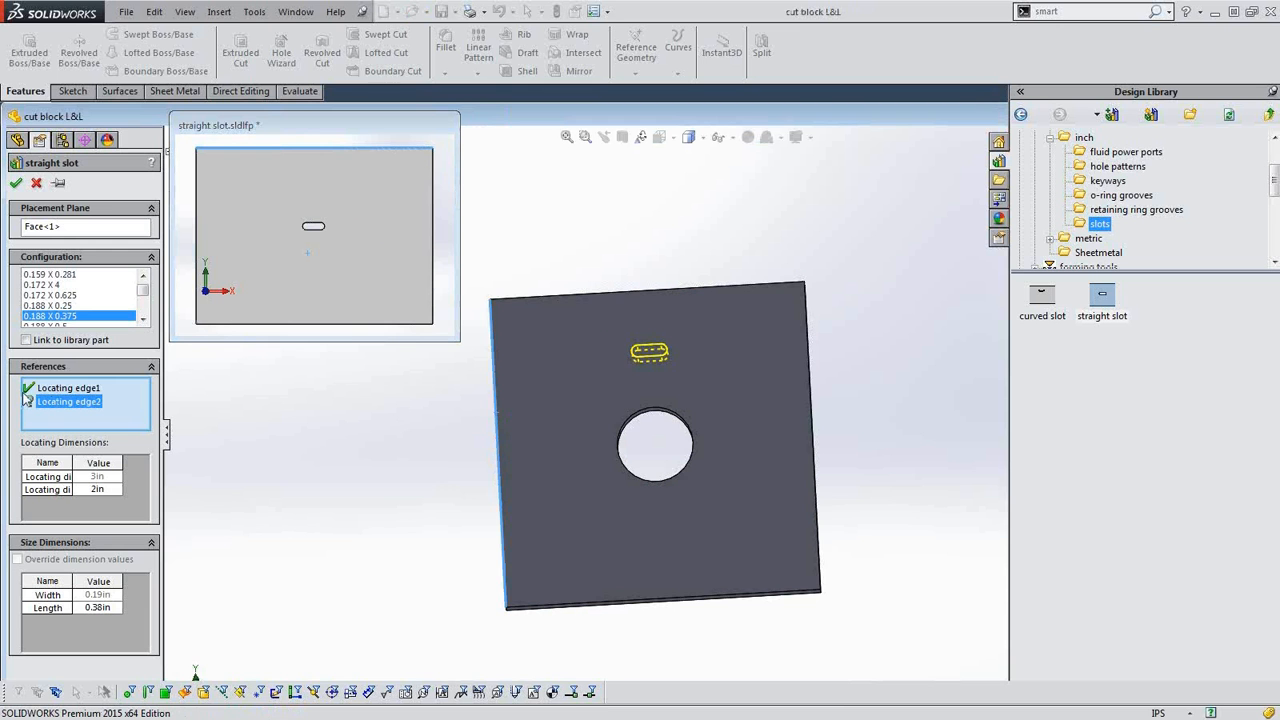
{"action": "left_click", "coordinate": [564, 298]}
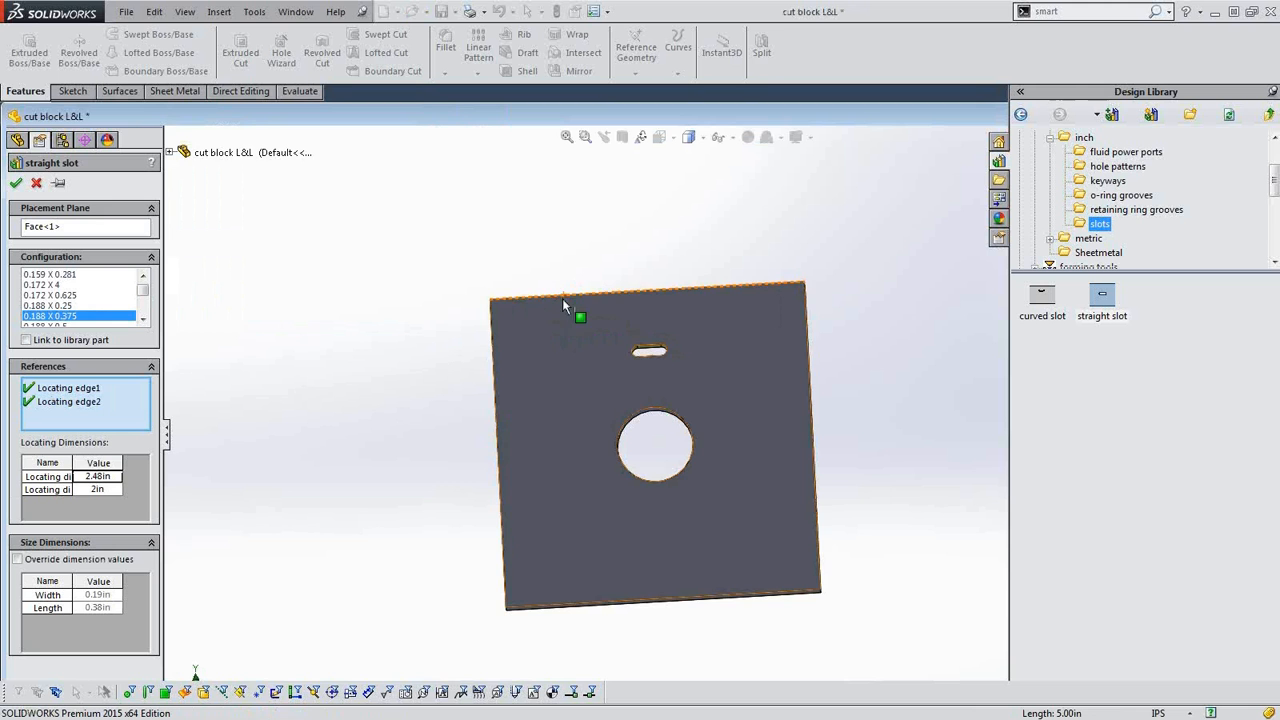
- Set the slot's locating dimension from the block's left vertical edge to 3 in
{"action": "scroll", "coordinate": [665, 370], "scroll_direction": "down", "scroll_amount": 4}
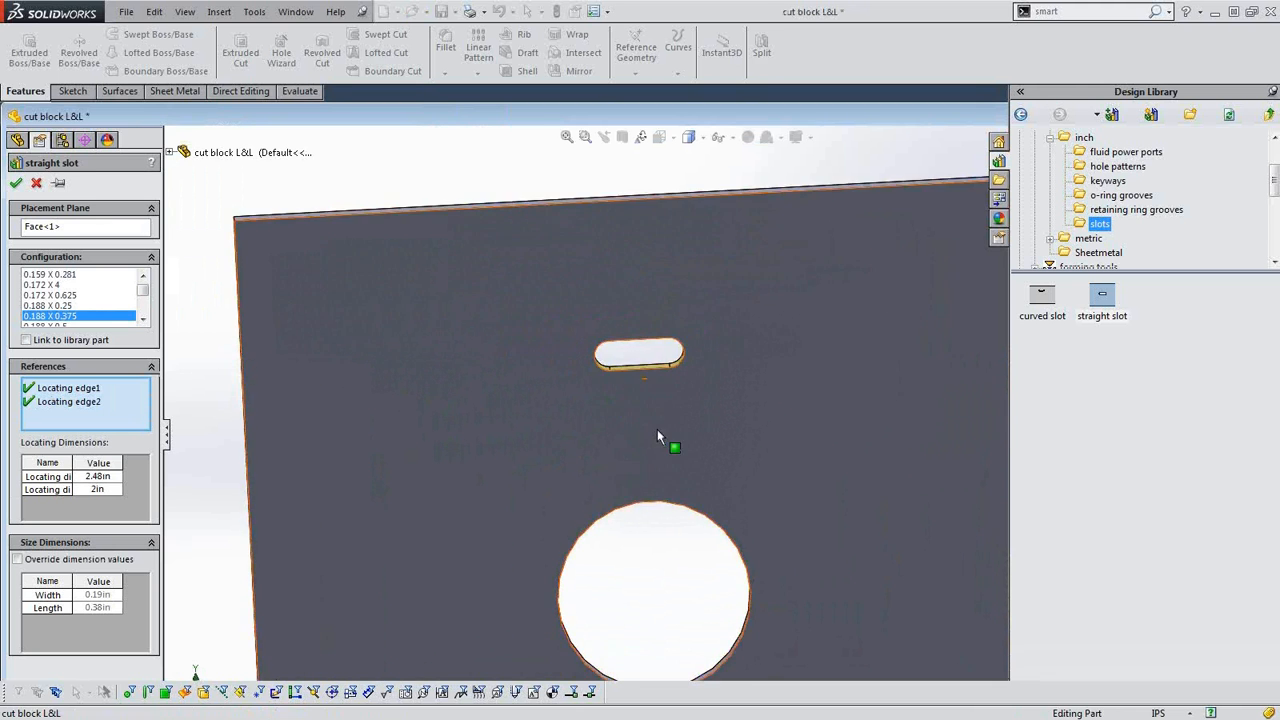
{"action": "scroll", "coordinate": [650, 400], "scroll_direction": "down", "scroll_amount": 2}
{"action": "scroll", "coordinate": [620, 390], "scroll_direction": "down", "scroll_amount": 3}
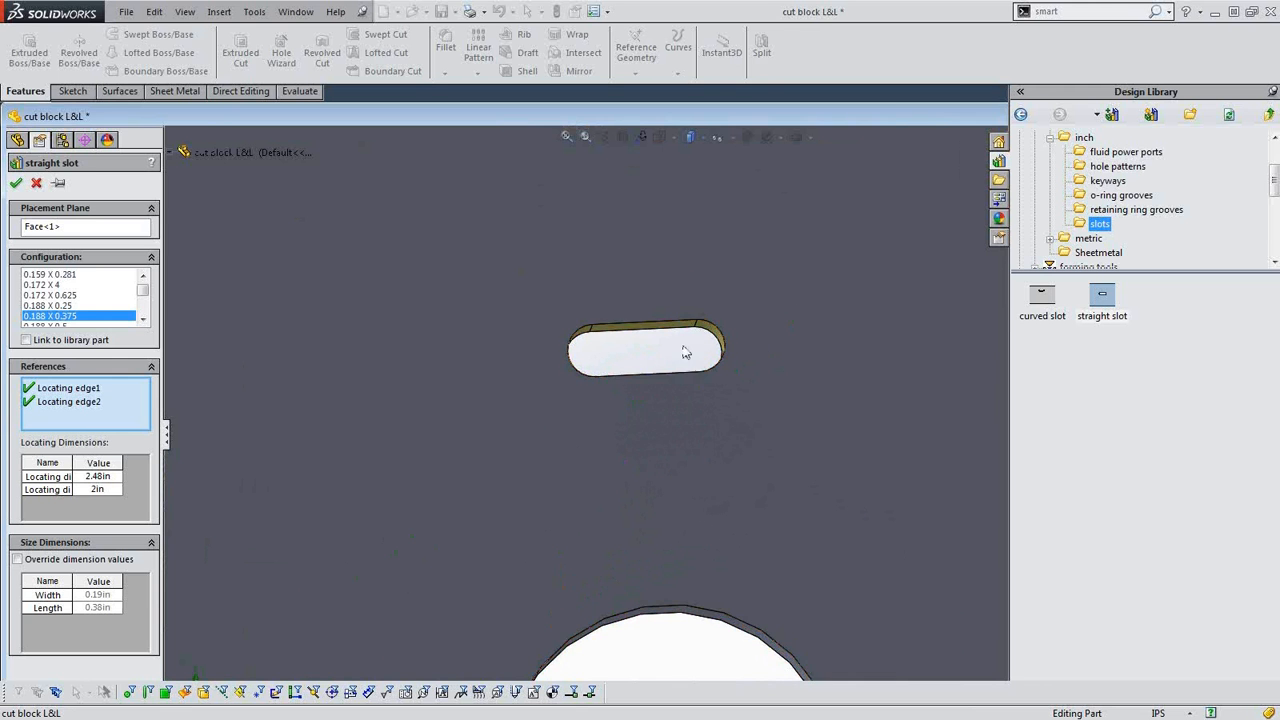
{"action": "scroll", "coordinate": [634, 374], "scroll_direction": "up", "scroll_amount": 1}
{"action": "scroll", "coordinate": [650, 400], "scroll_direction": "up", "scroll_amount": 2}
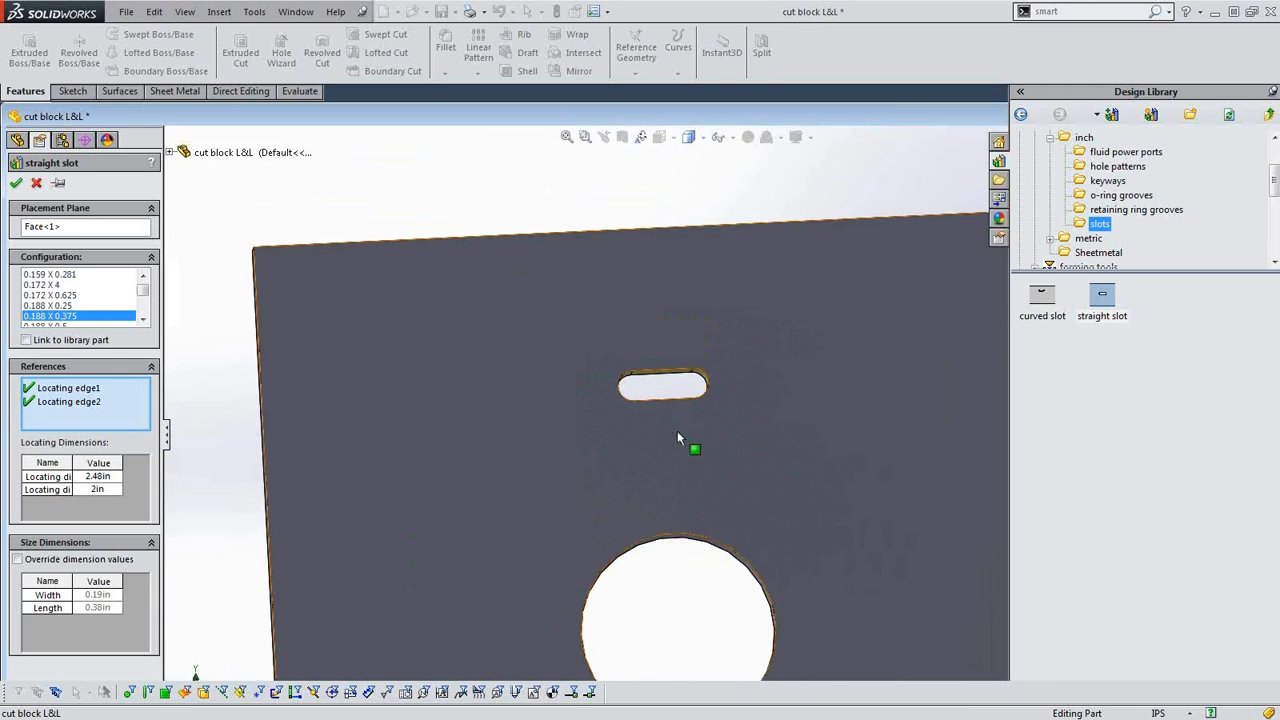
{"action": "double_click", "coordinate": [95, 478]}
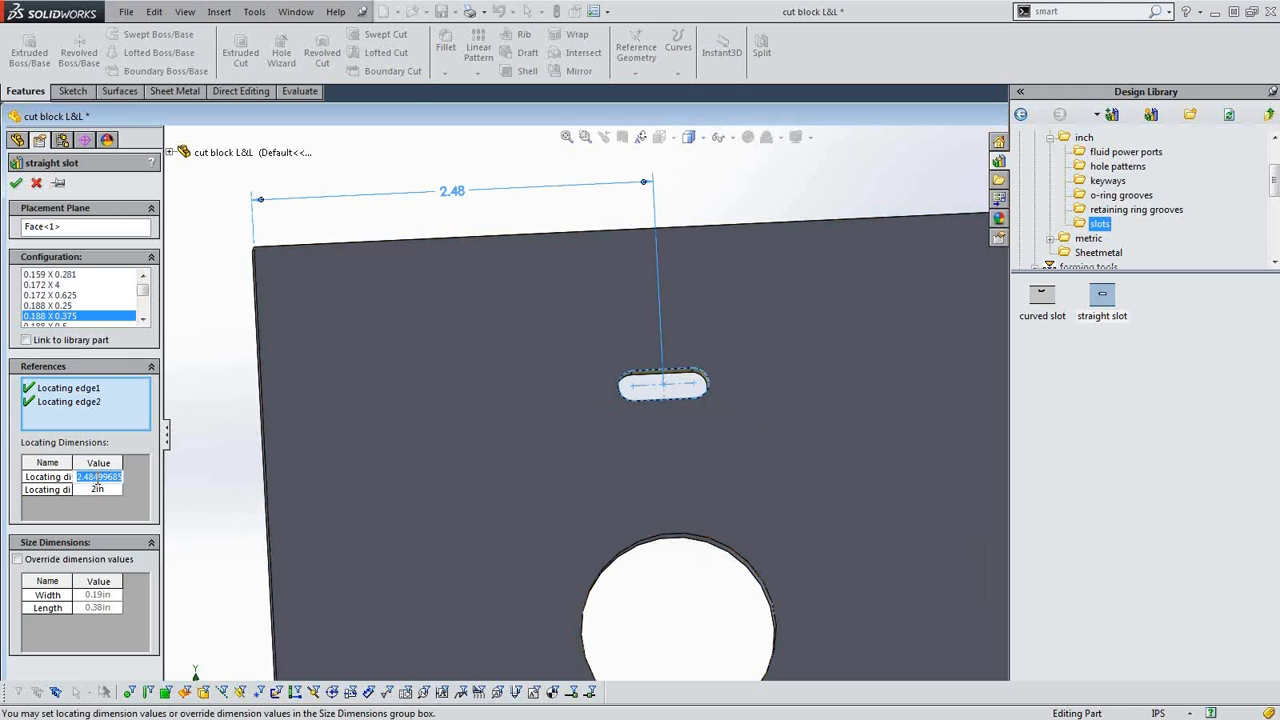
{"action": "type", "text": "3"}
{"action": "key", "text": "Return"}
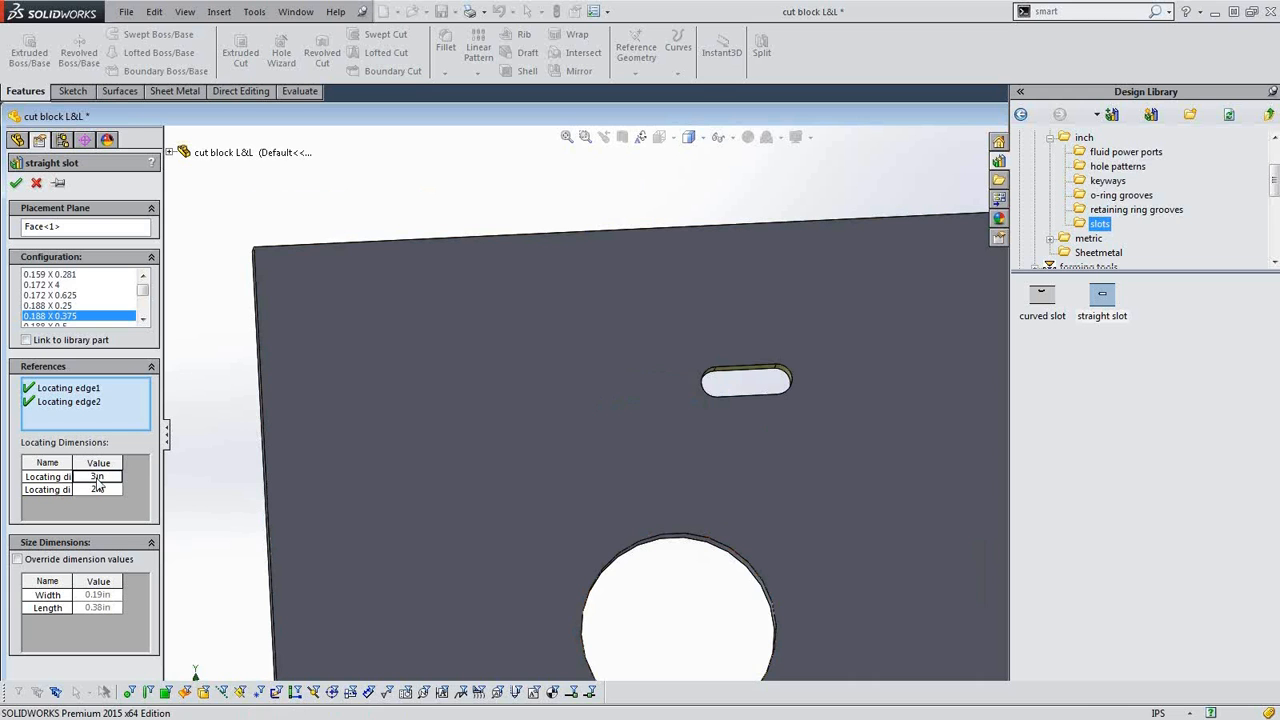
- Try 2 in for the slot's locating dimension from the block's upper edge and settle on 1.5 in
{"action": "double_click", "coordinate": [95, 490]}
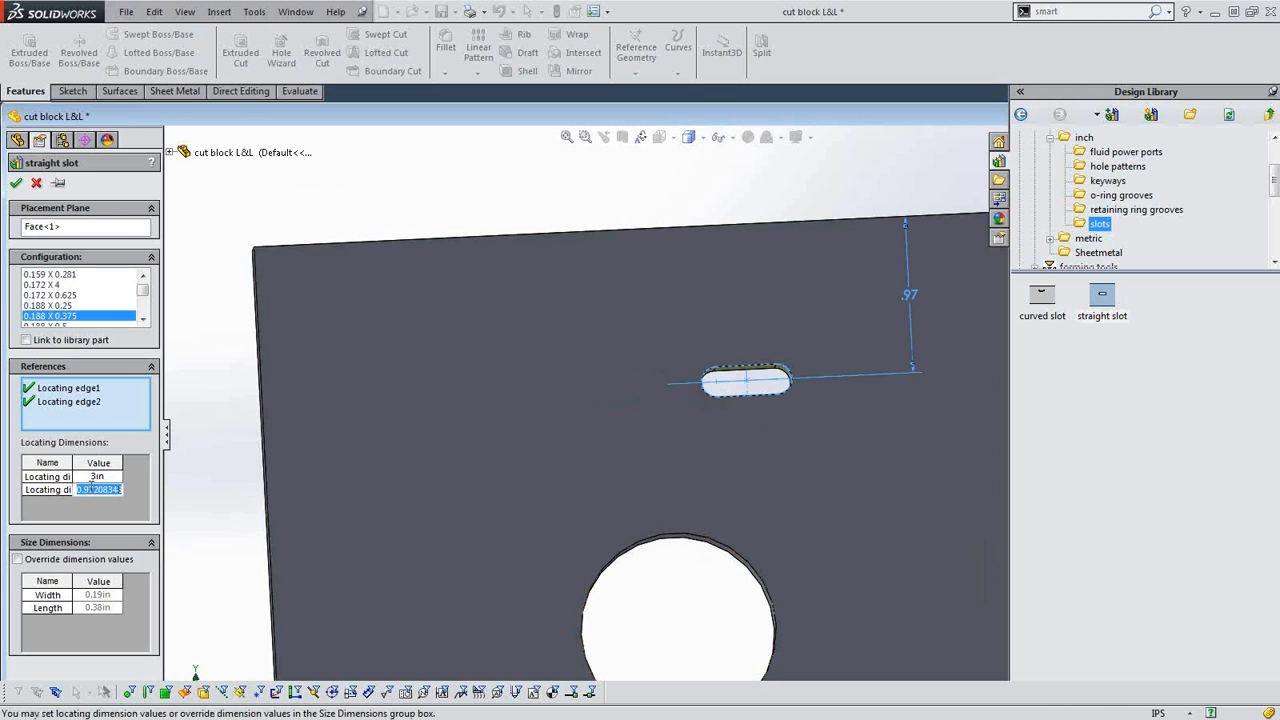
{"action": "type", "text": "3in"}
{"action": "key", "text": "Return"}
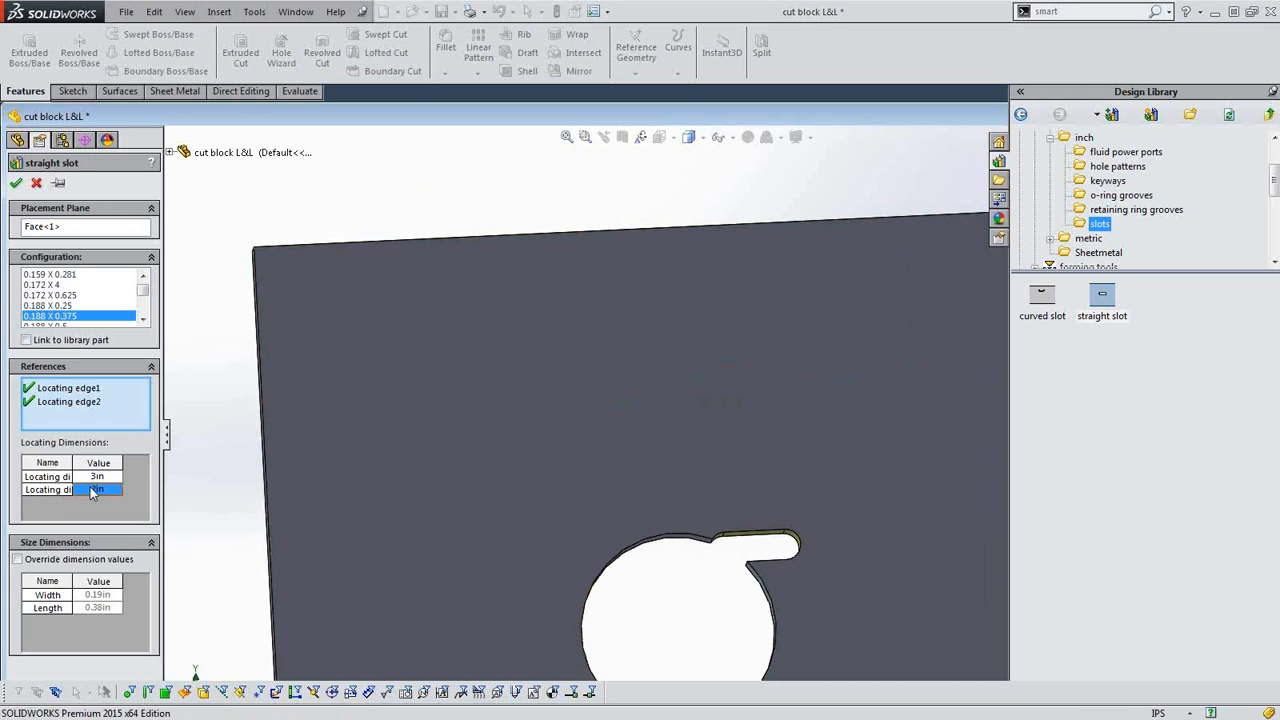
{"action": "double_click", "coordinate": [93, 490]}
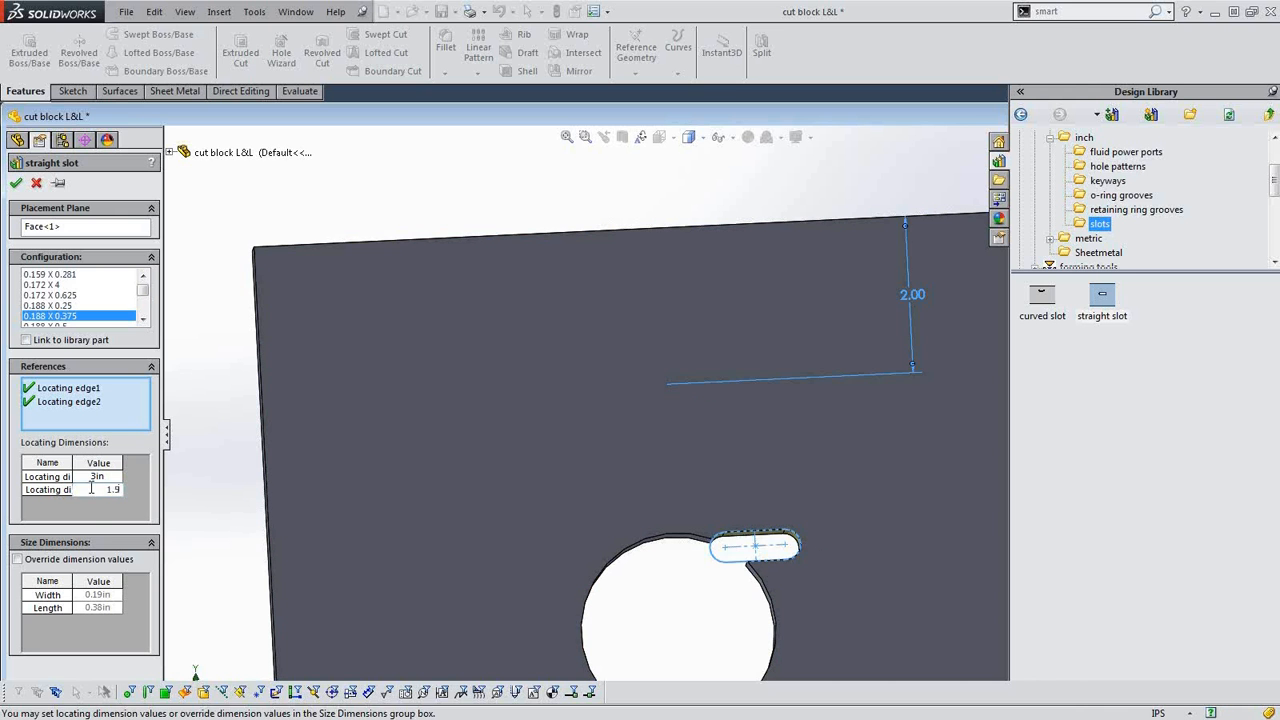
{"action": "type", "text": "1.5"}
{"action": "key", "text": "Return"}
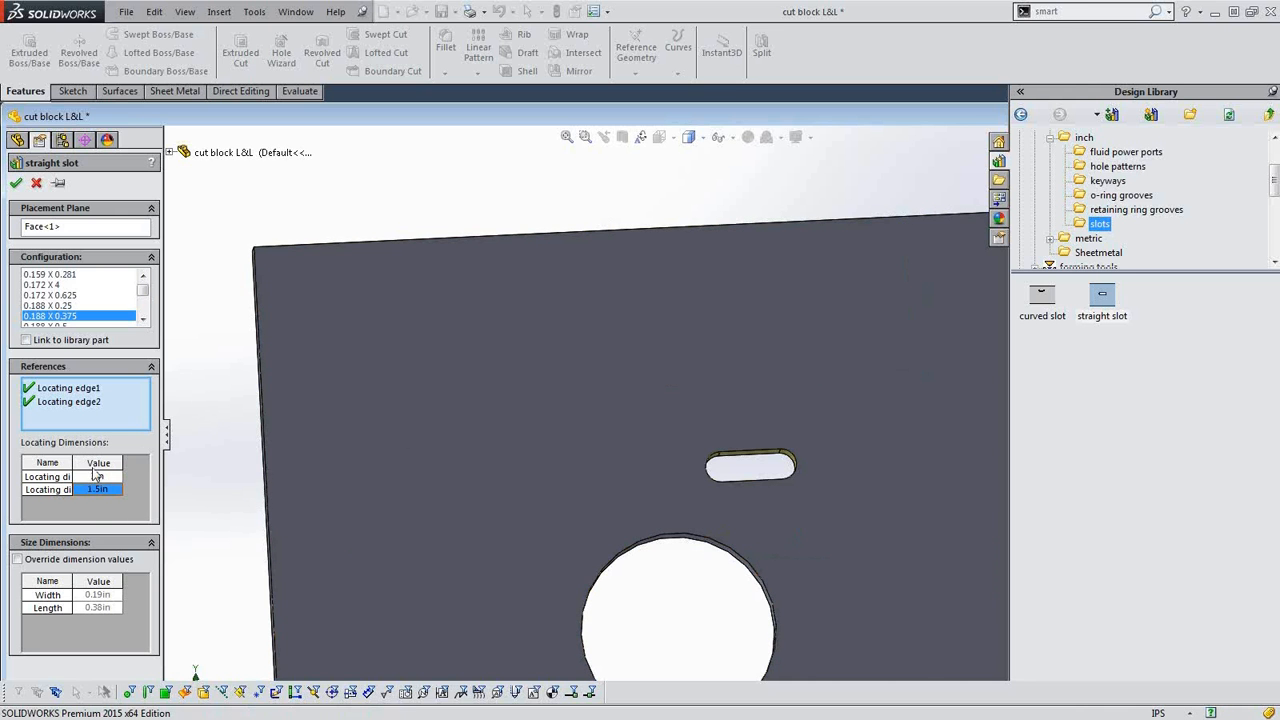
- Override the straight slot's size with a width of 0.25 in and a length of 2.5 in, and accept the feature
{"action": "scroll", "coordinate": [737, 375], "scroll_direction": "up", "scroll_amount": 3}
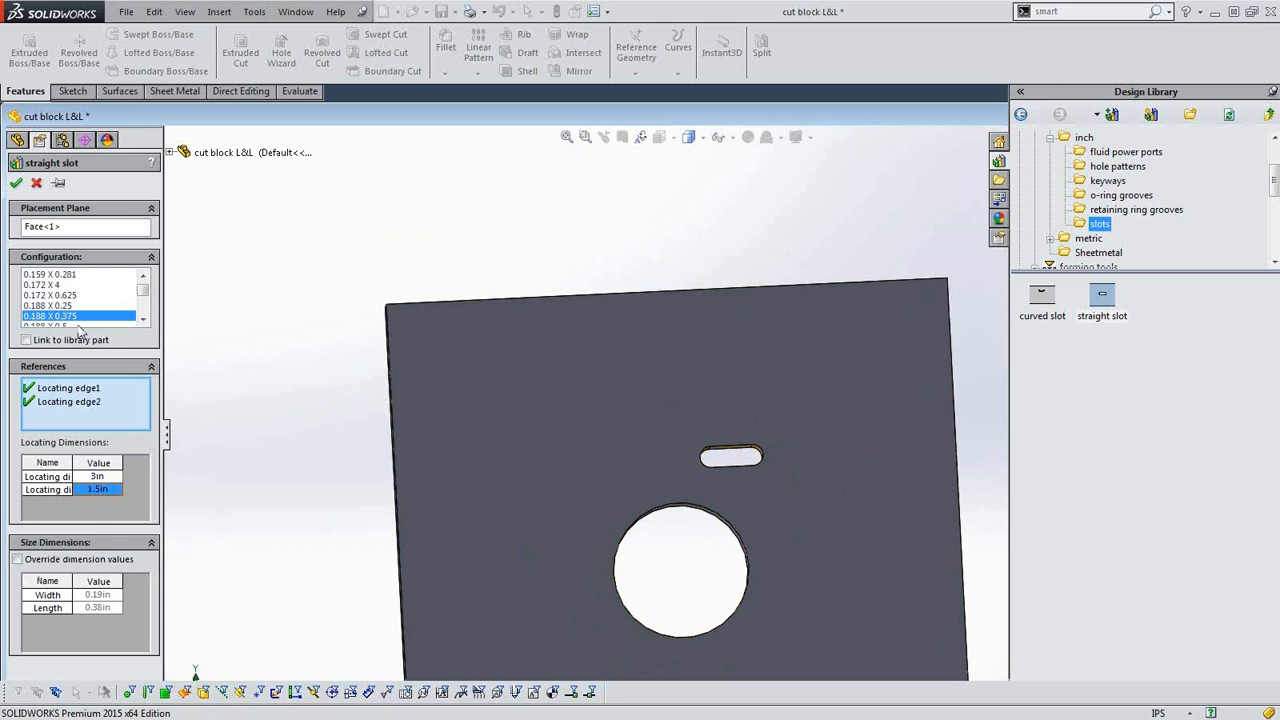
{"action": "left_click", "coordinate": [16, 560]}
{"action": "left_click", "coordinate": [113, 595]}
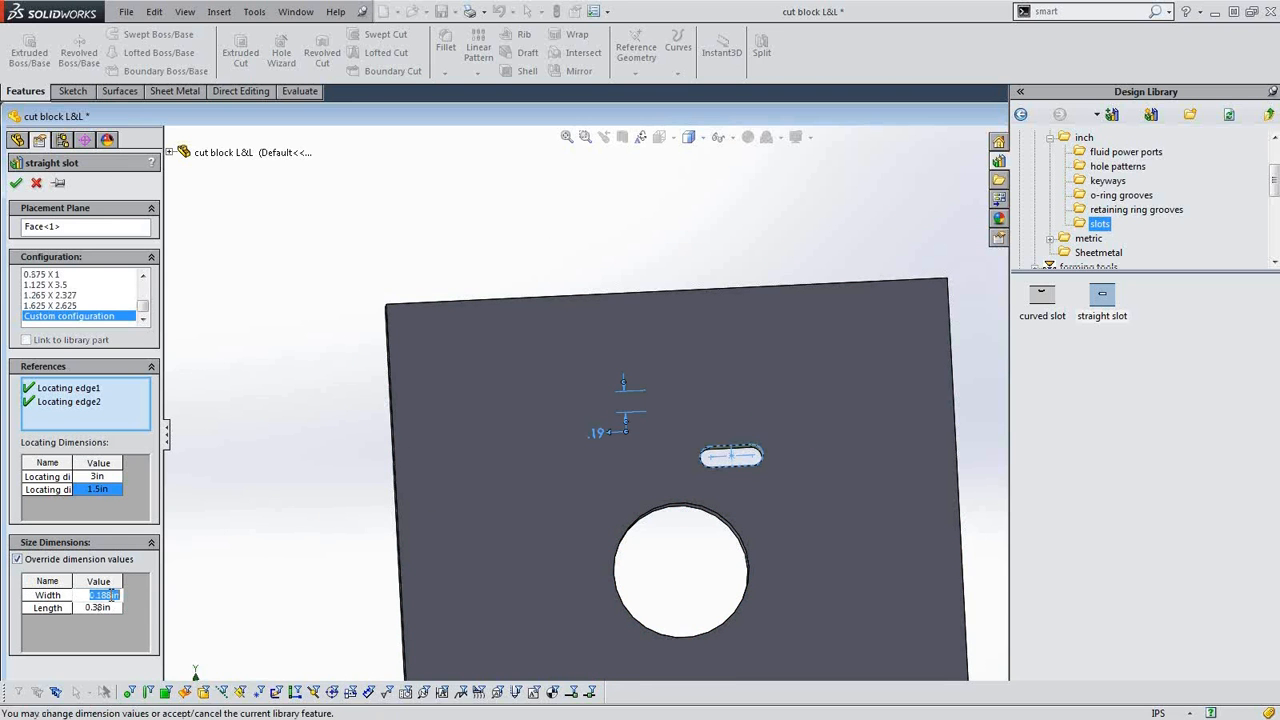
{"action": "type", "text": "0.25"}
{"action": "key", "text": "Return"}
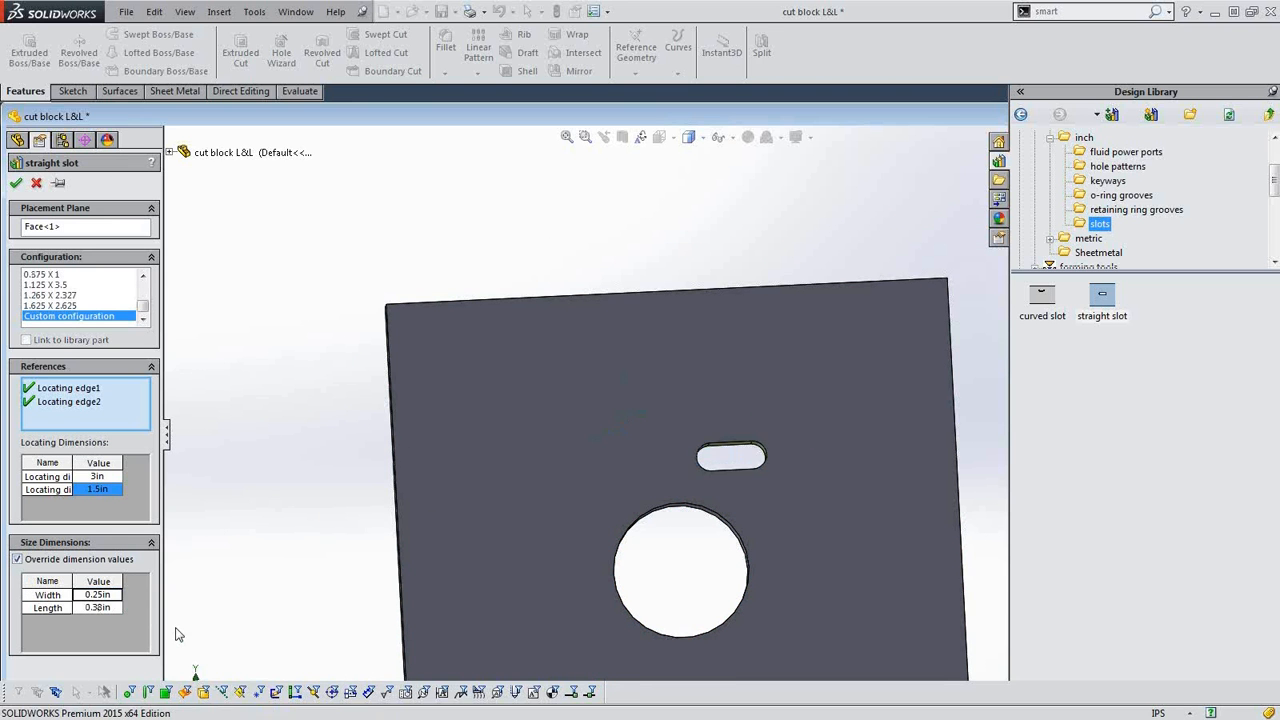
{"action": "left_click", "coordinate": [101, 608]}
{"action": "type", "text": "2.5"}
{"action": "key", "text": "Return"}
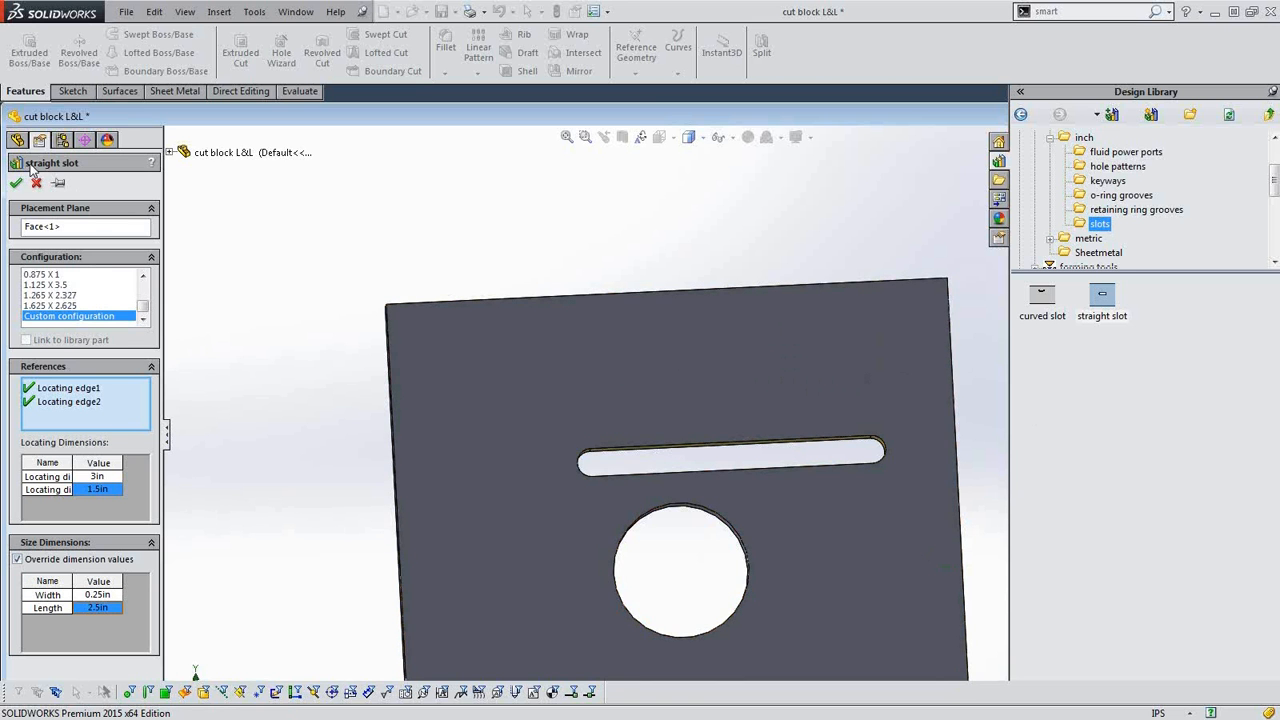
{"action": "left_click", "coordinate": [17, 183]}
- Examine the straight slot library feature's structure in the feature tree, down to its Slot cut and SlotSketch
{"action": "left_click", "coordinate": [95, 332]}
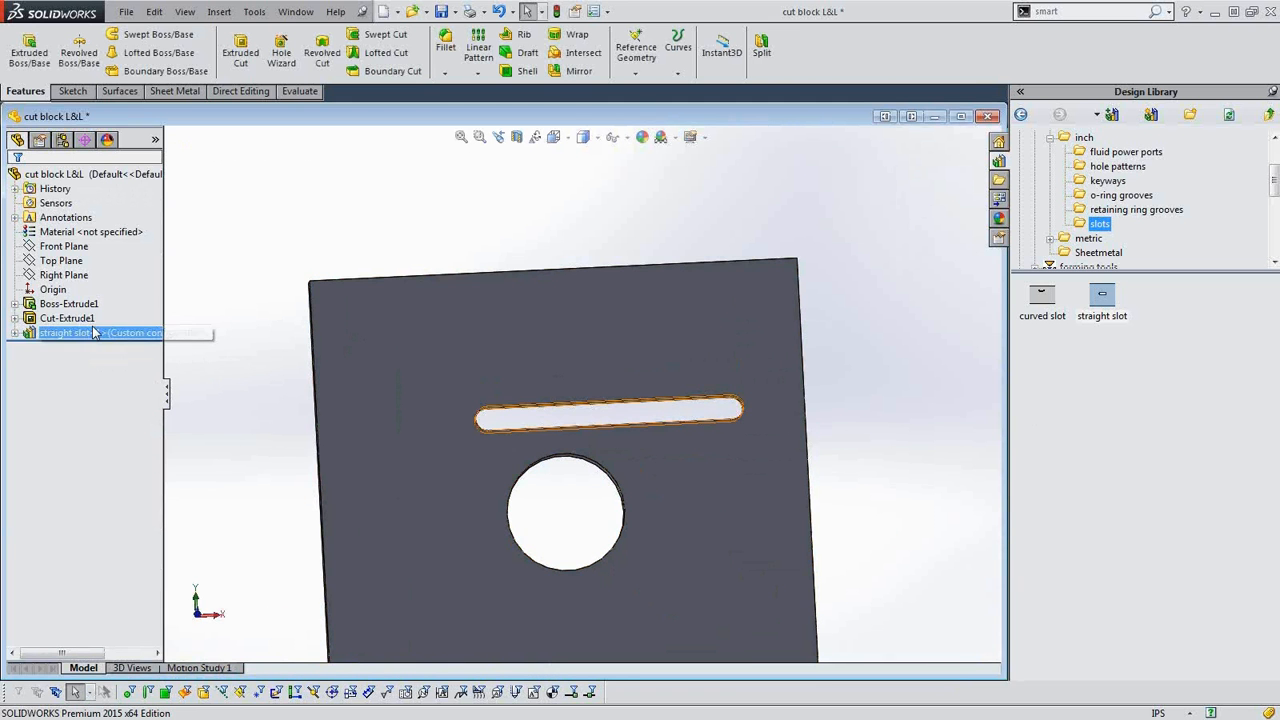
{"action": "left_click", "coordinate": [90, 333]}
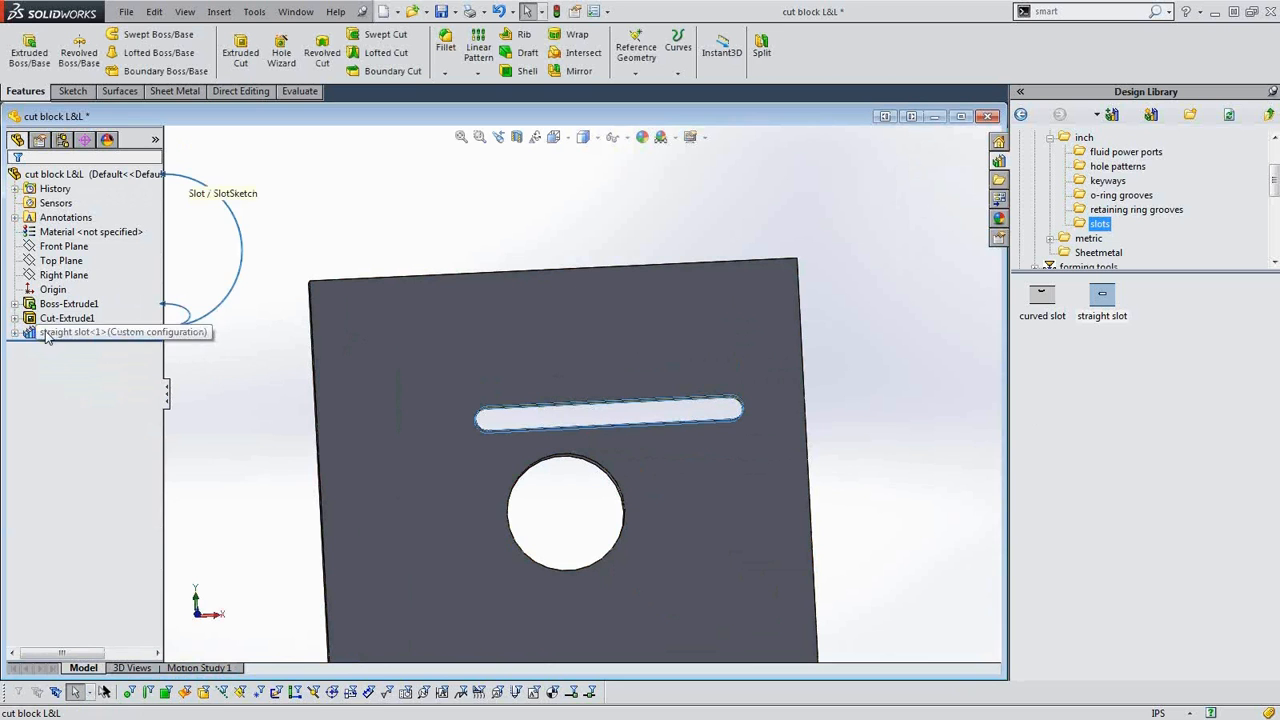
{"action": "left_click", "coordinate": [15, 333]}
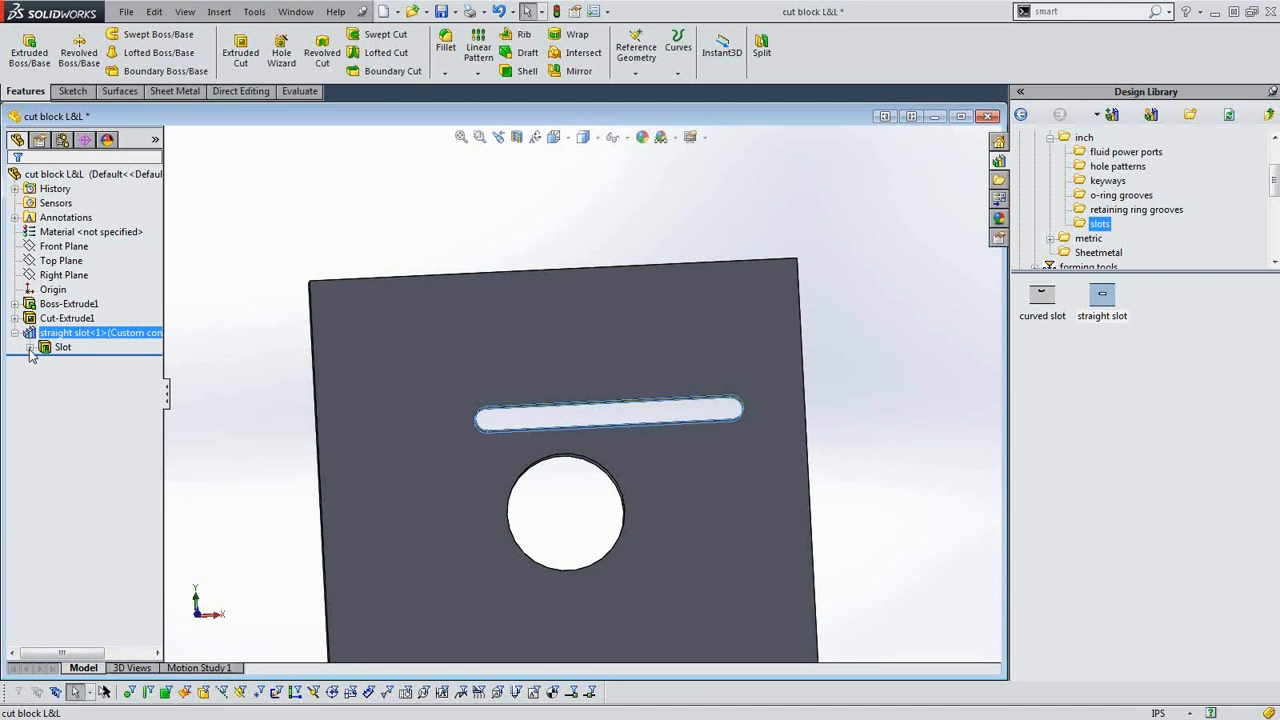
{"action": "left_click", "coordinate": [30, 347]}
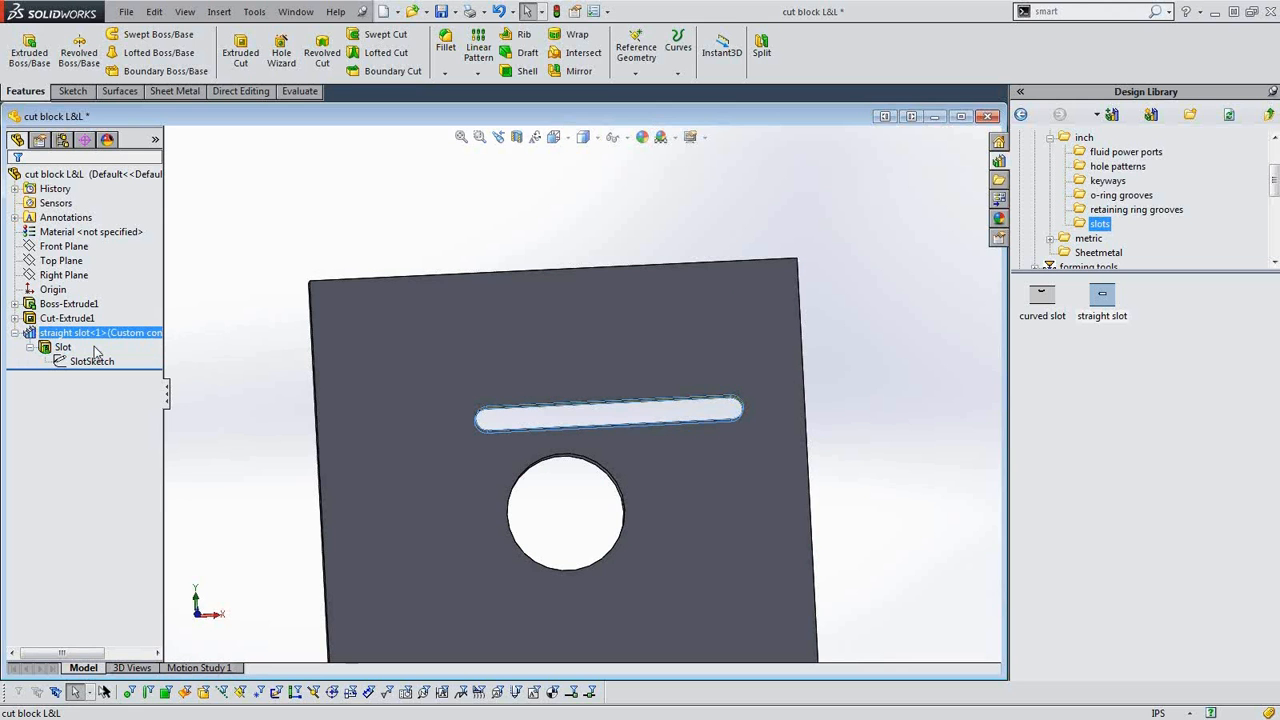
{"action": "left_click", "coordinate": [852, 249]}
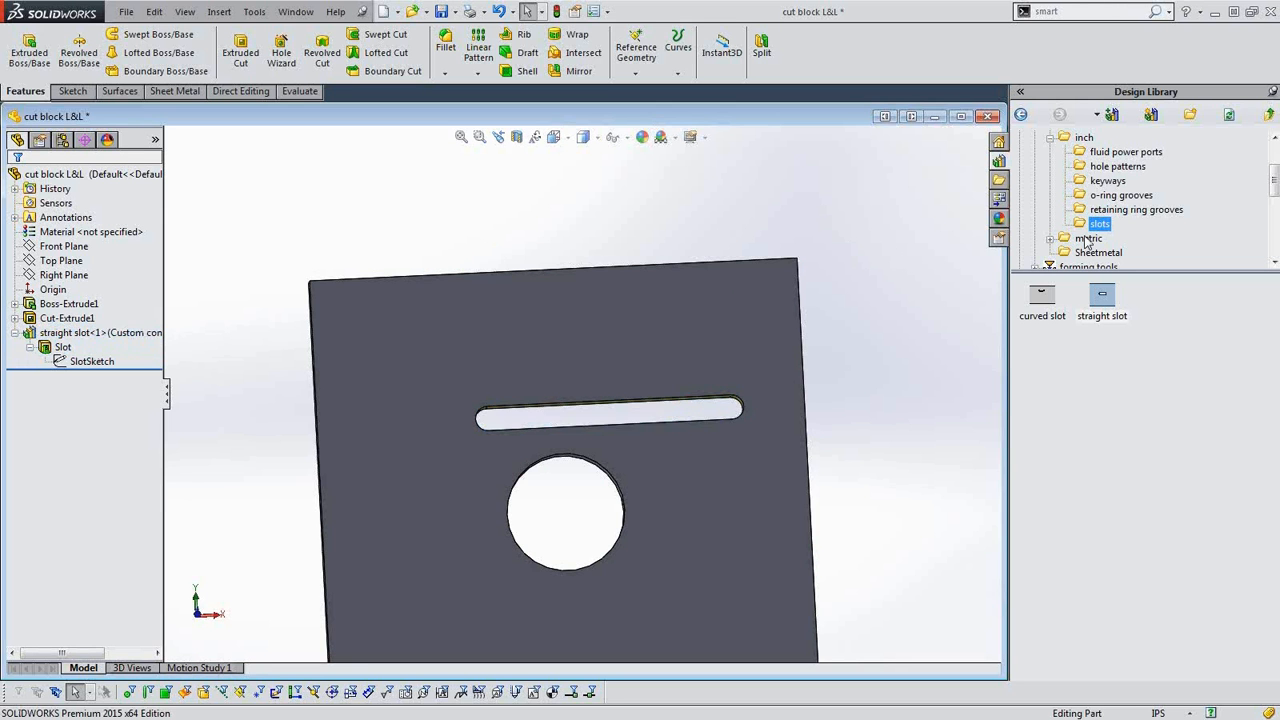
- Insert the circular hole pattern from the inch hole patterns library and place it on the block's front face
{"action": "left_click", "coordinate": [1114, 167]}
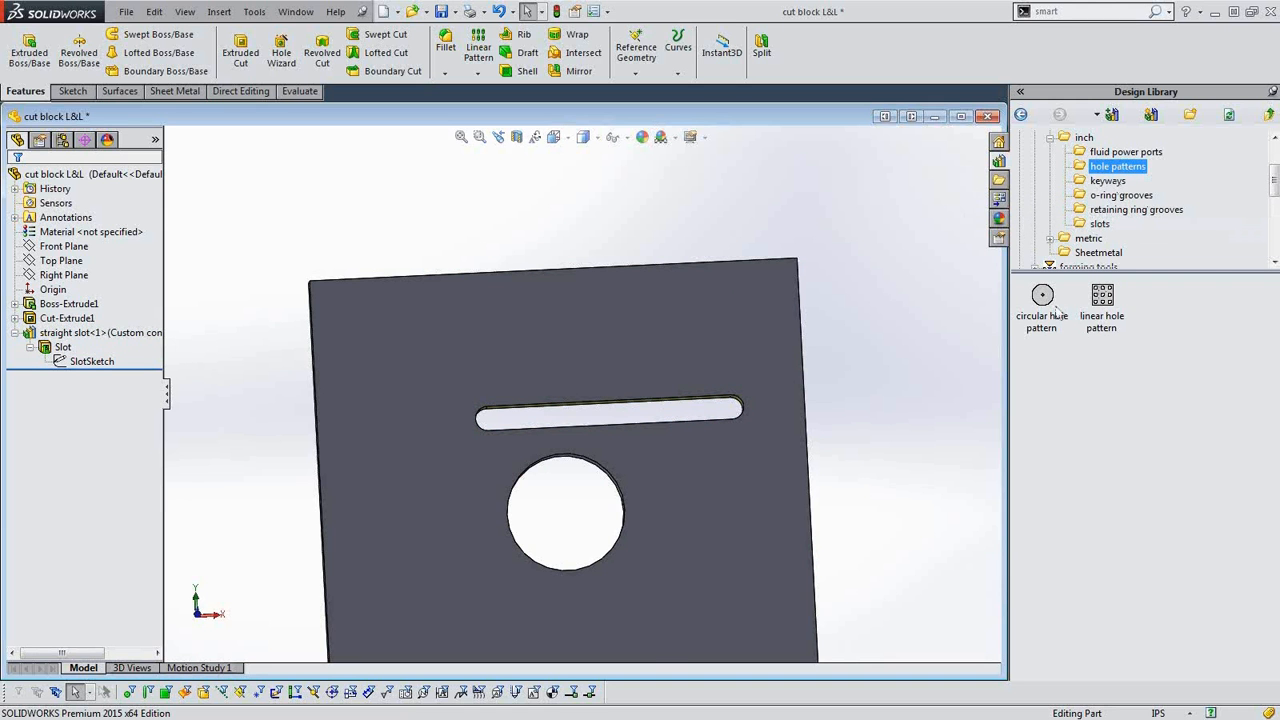
{"action": "left_click_drag", "start_coordinate": [1043, 308], "coordinate": [600, 514]}
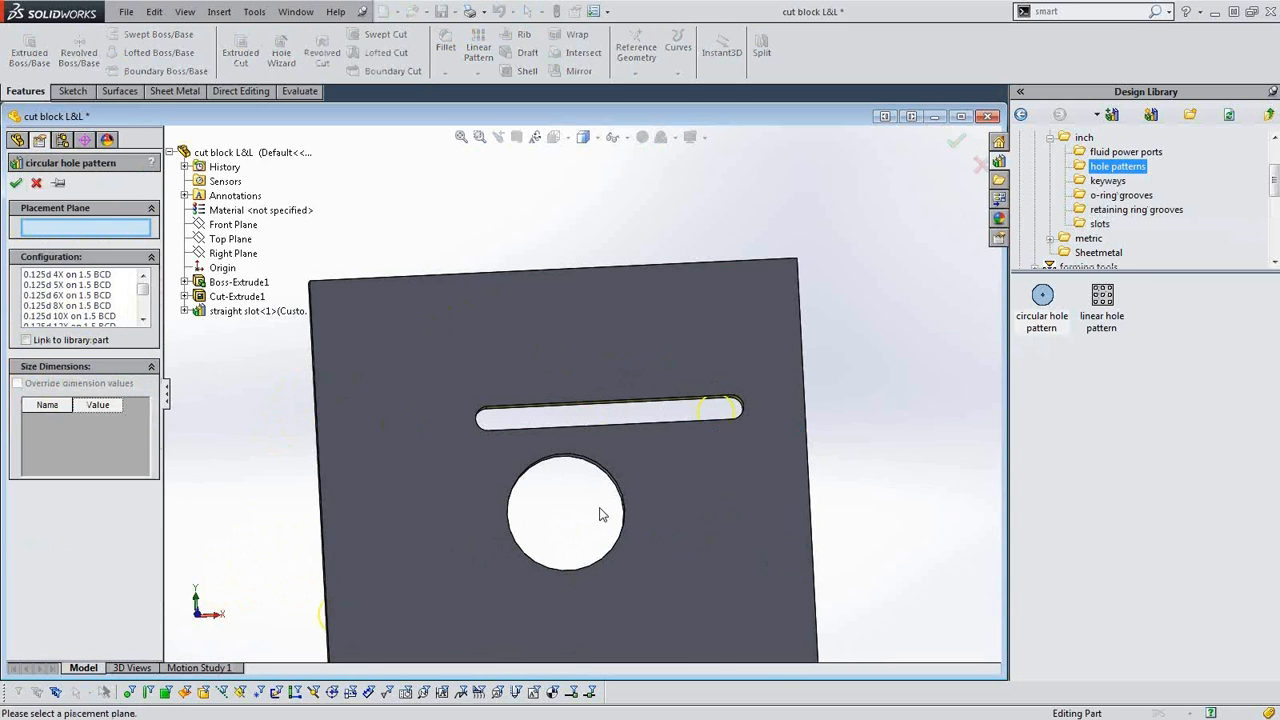
{"action": "scroll", "coordinate": [620, 463], "scroll_direction": "up", "scroll_amount": 3}
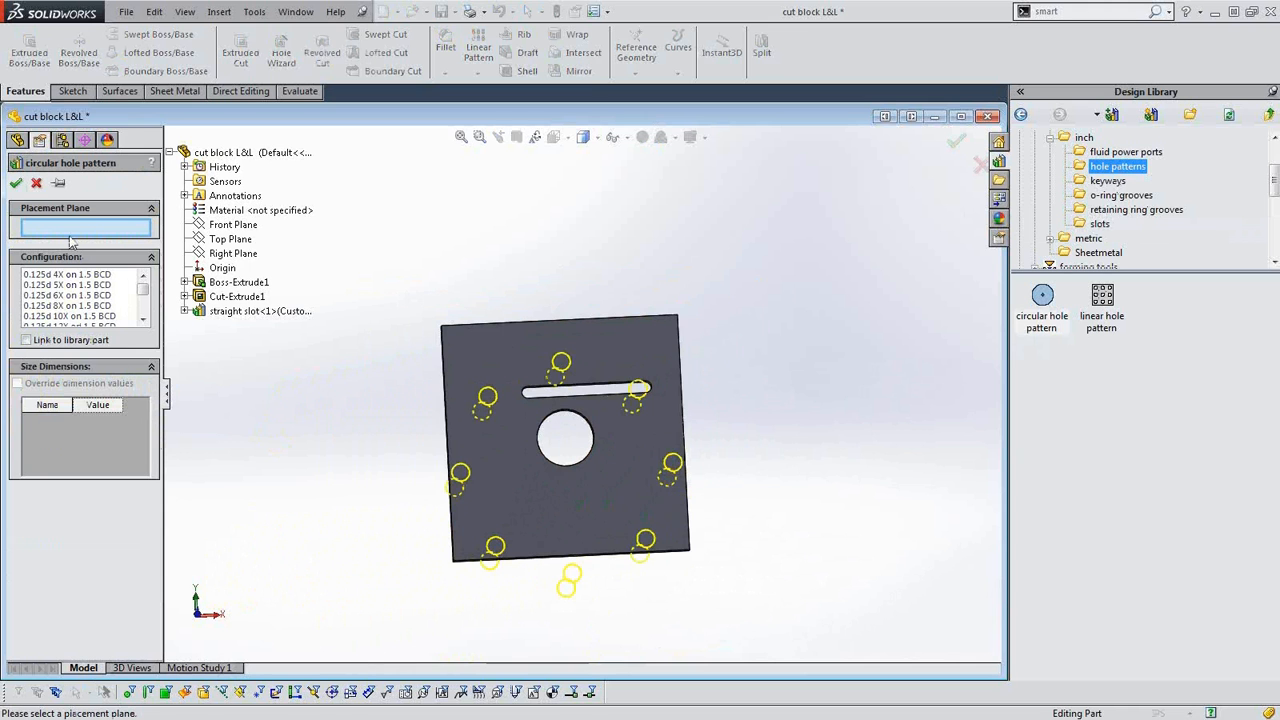
{"action": "left_click", "coordinate": [540, 470]}
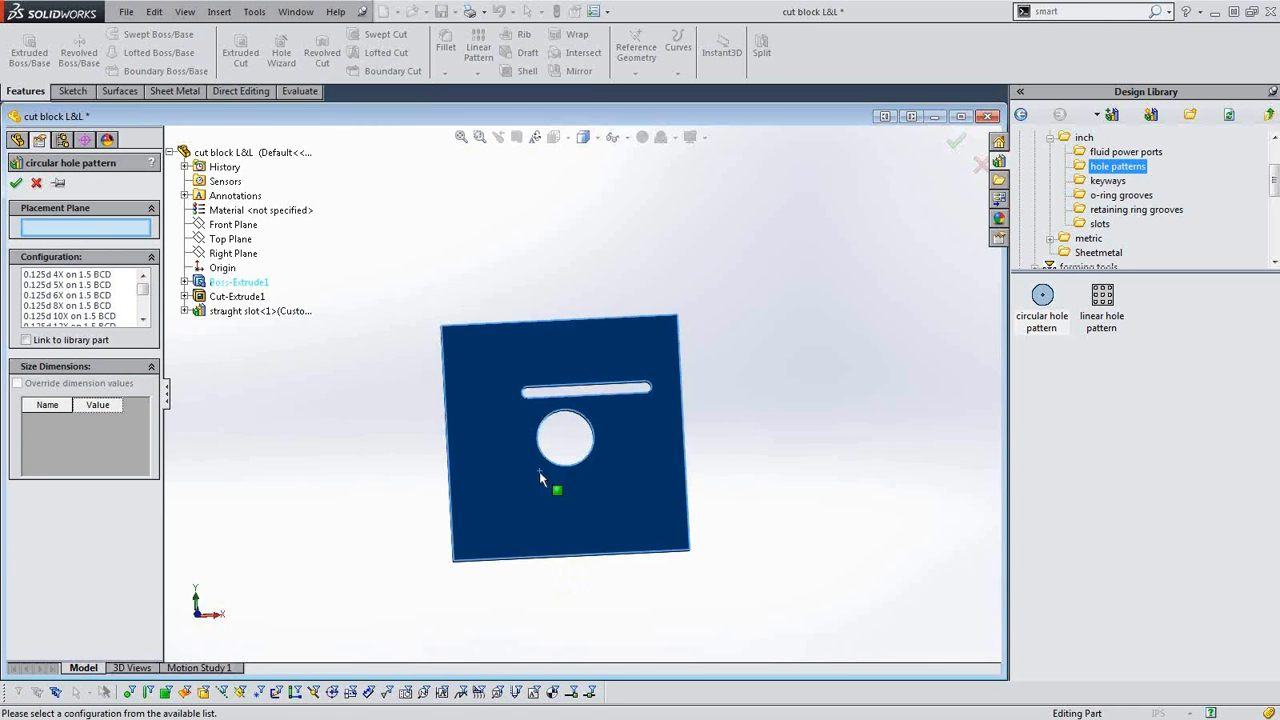
- Choose the 0.125d 8X on 1.5 BCD configuration, reference the central hole's circular edge, and accept the hole pattern
{"action": "left_click", "coordinate": [68, 306]}
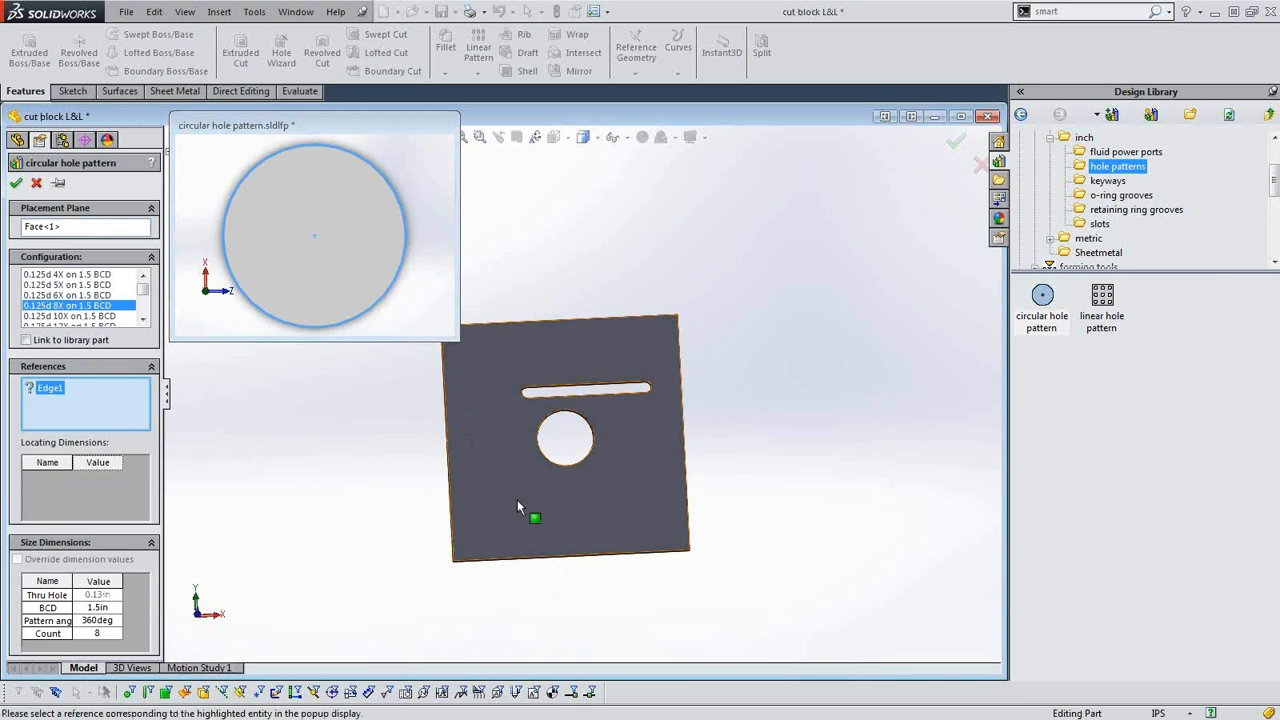
{"action": "left_click", "coordinate": [574, 466]}
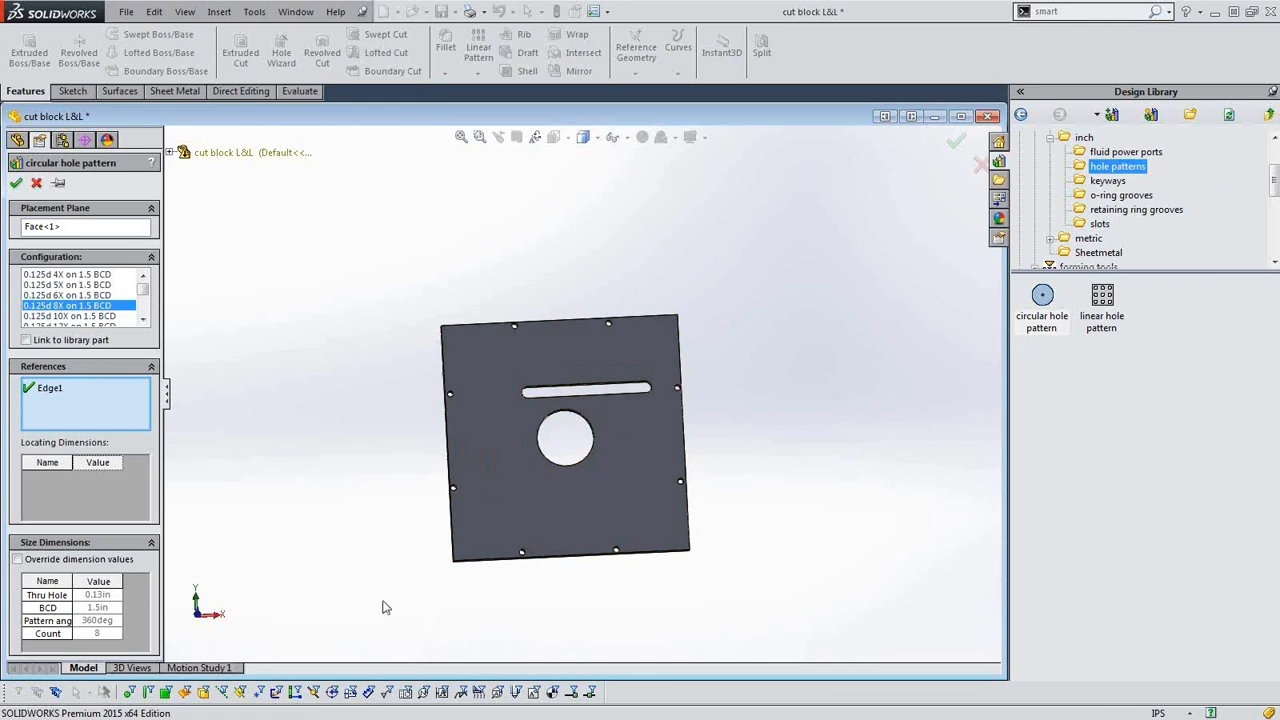
{"action": "key", "text": "alt+Tab"}
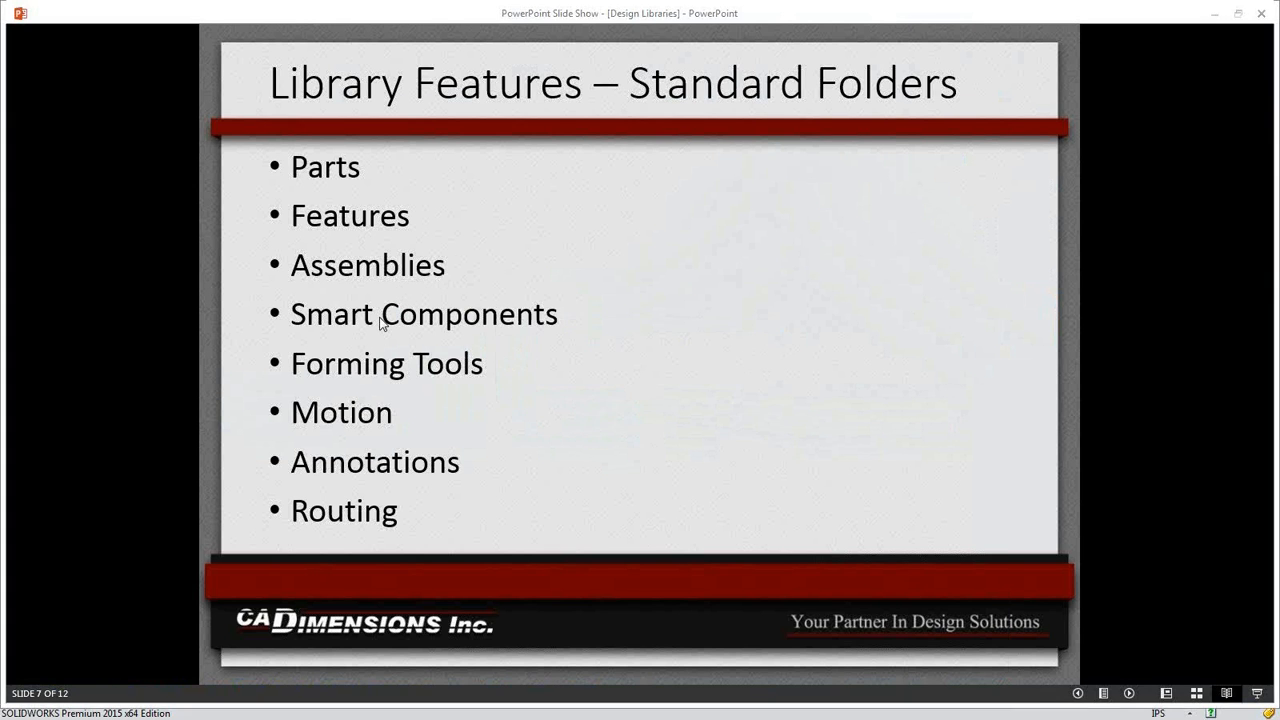
{"action": "key", "text": "alt+Tab"}
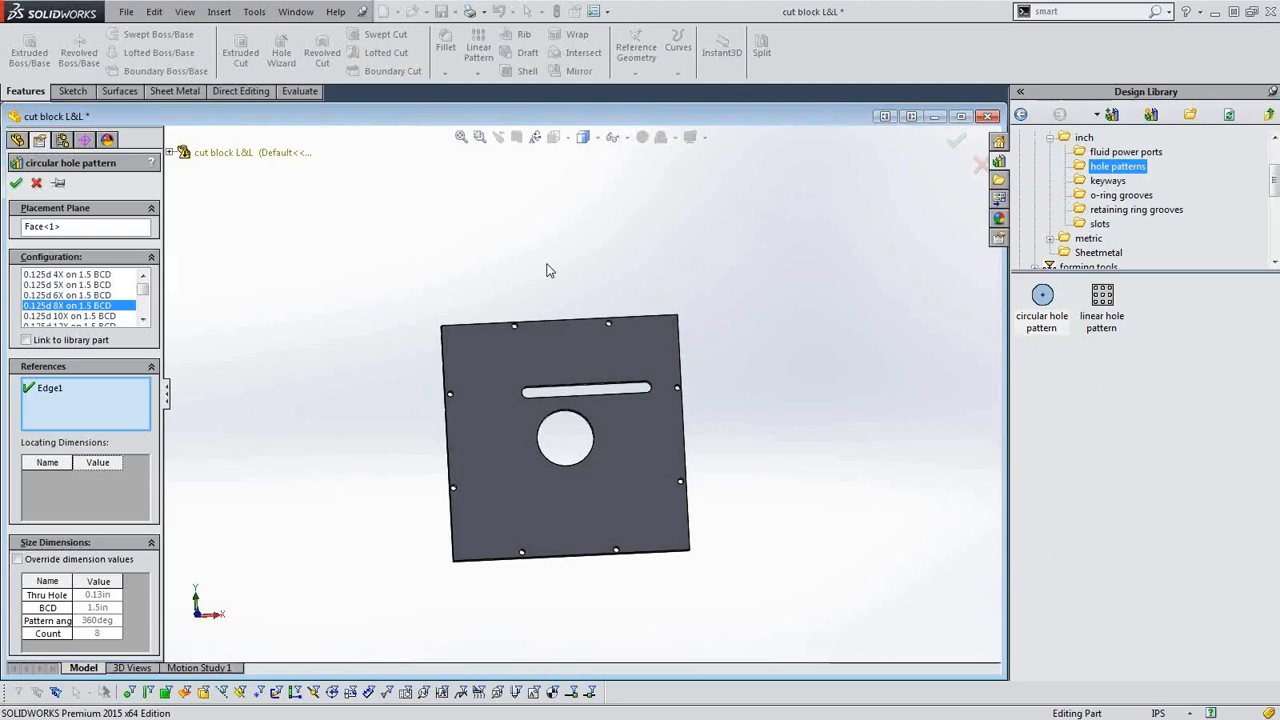
{"action": "left_click", "coordinate": [956, 141]}
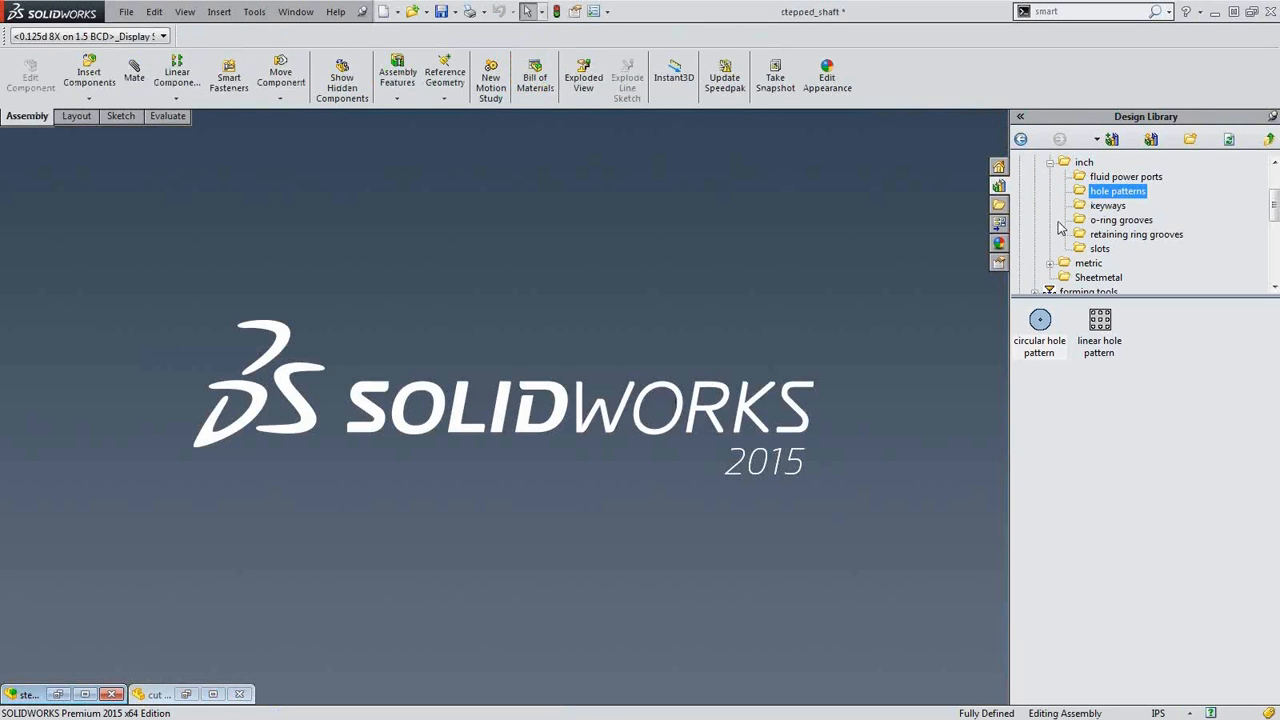
- Browse the Design Library's assemblies folder and open the mold base assembly moldaction2b from mold bases
{"action": "left_click", "coordinate": [1050, 162]}
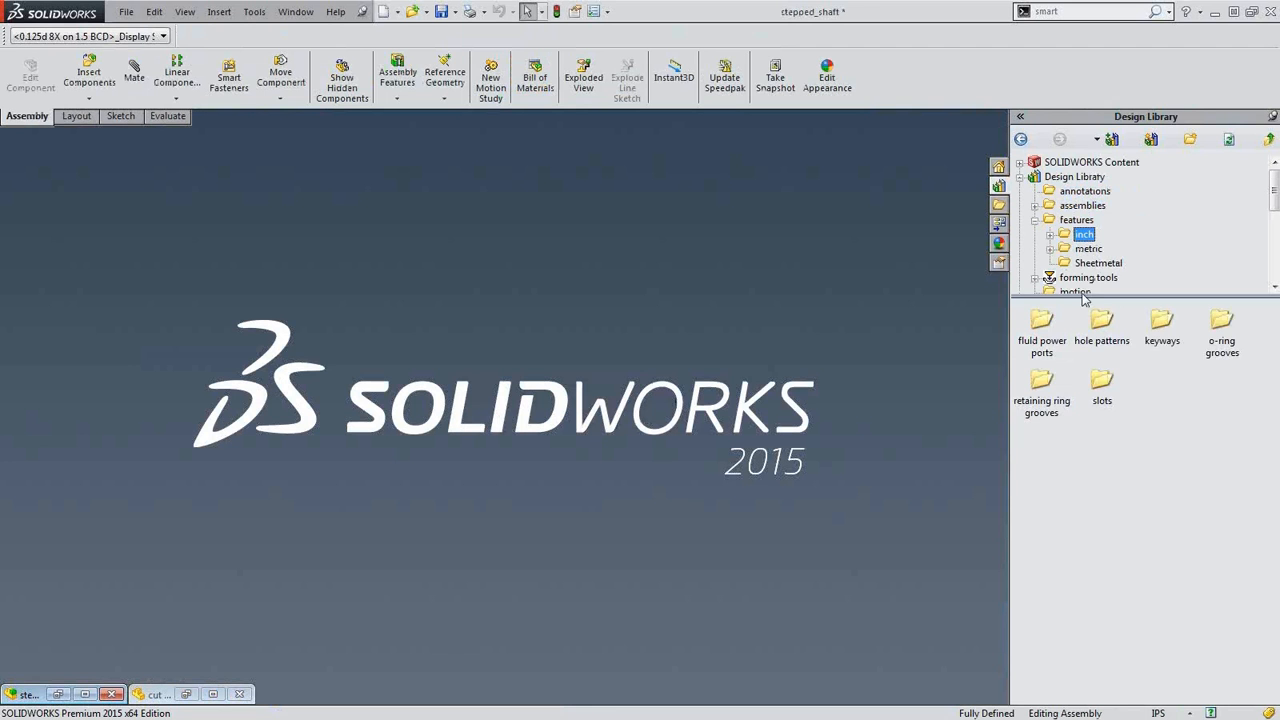
{"action": "left_click_drag", "start_coordinate": [1089, 297], "coordinate": [1081, 452]}
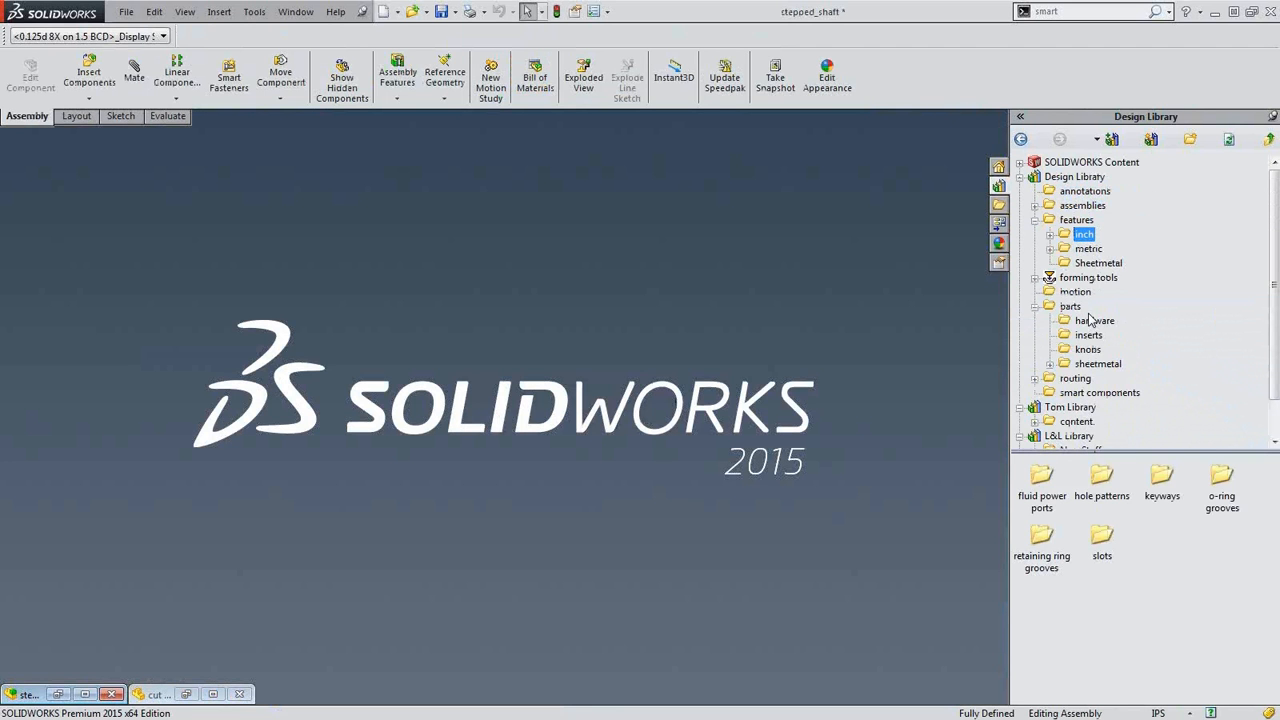
{"action": "left_click", "coordinate": [1078, 206]}
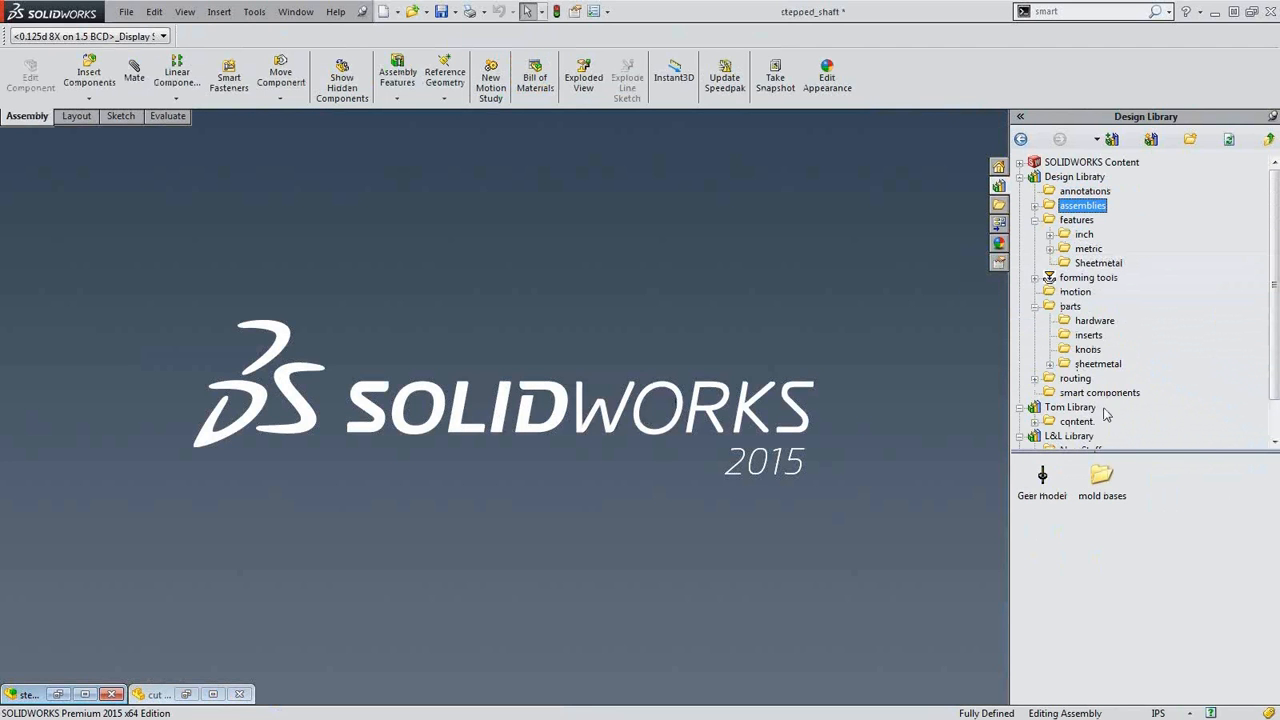
{"action": "left_click", "coordinate": [1050, 484]}
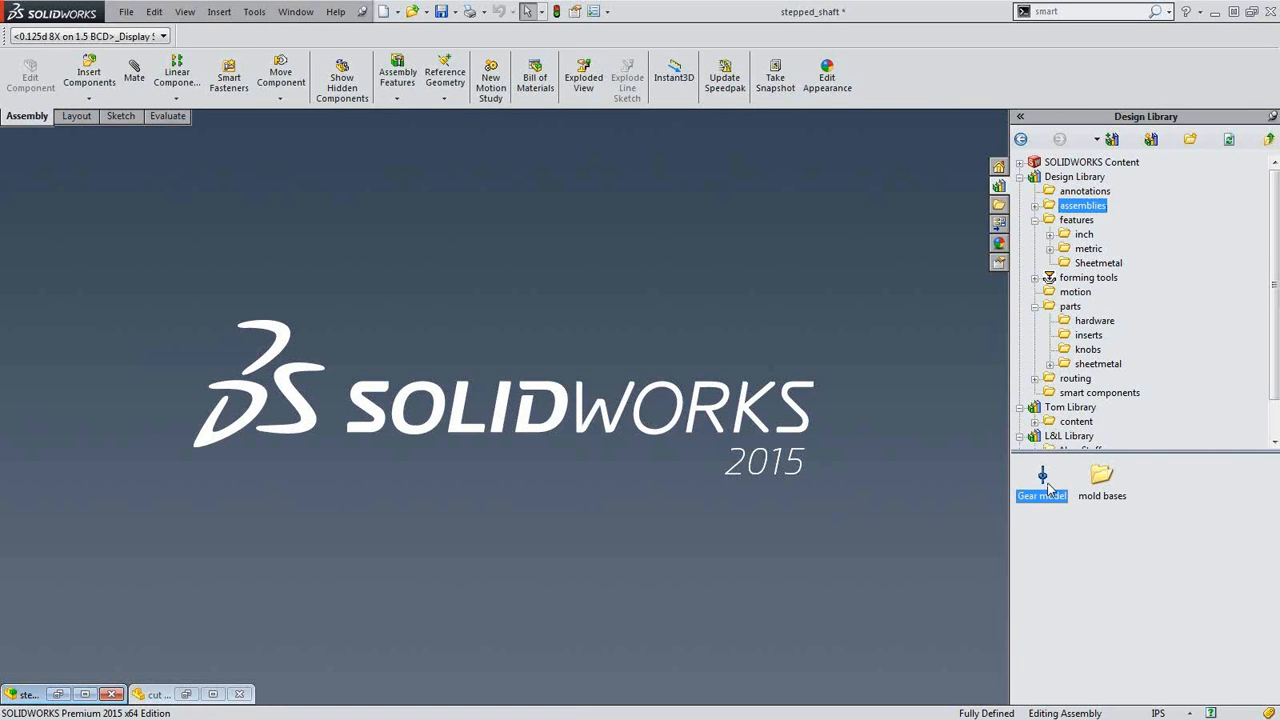
{"action": "double_click", "coordinate": [1101, 480]}
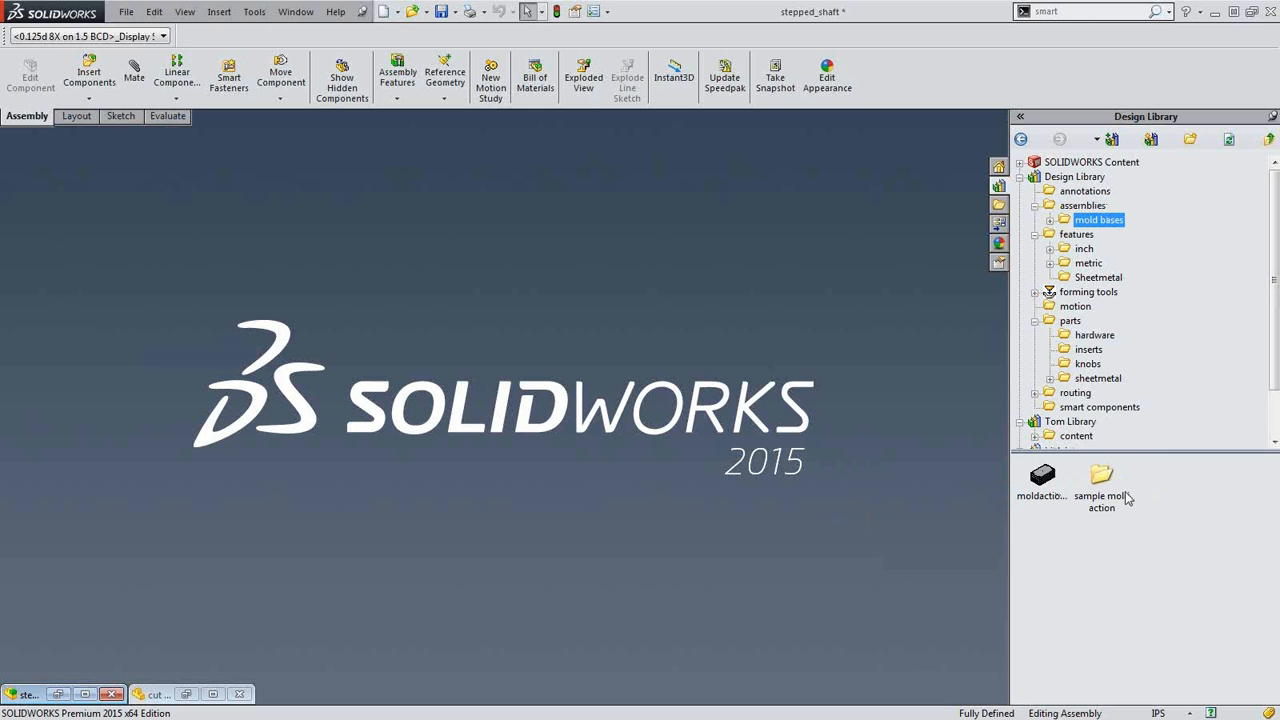
{"action": "left_click_drag", "start_coordinate": [1043, 476], "coordinate": [697, 461]}
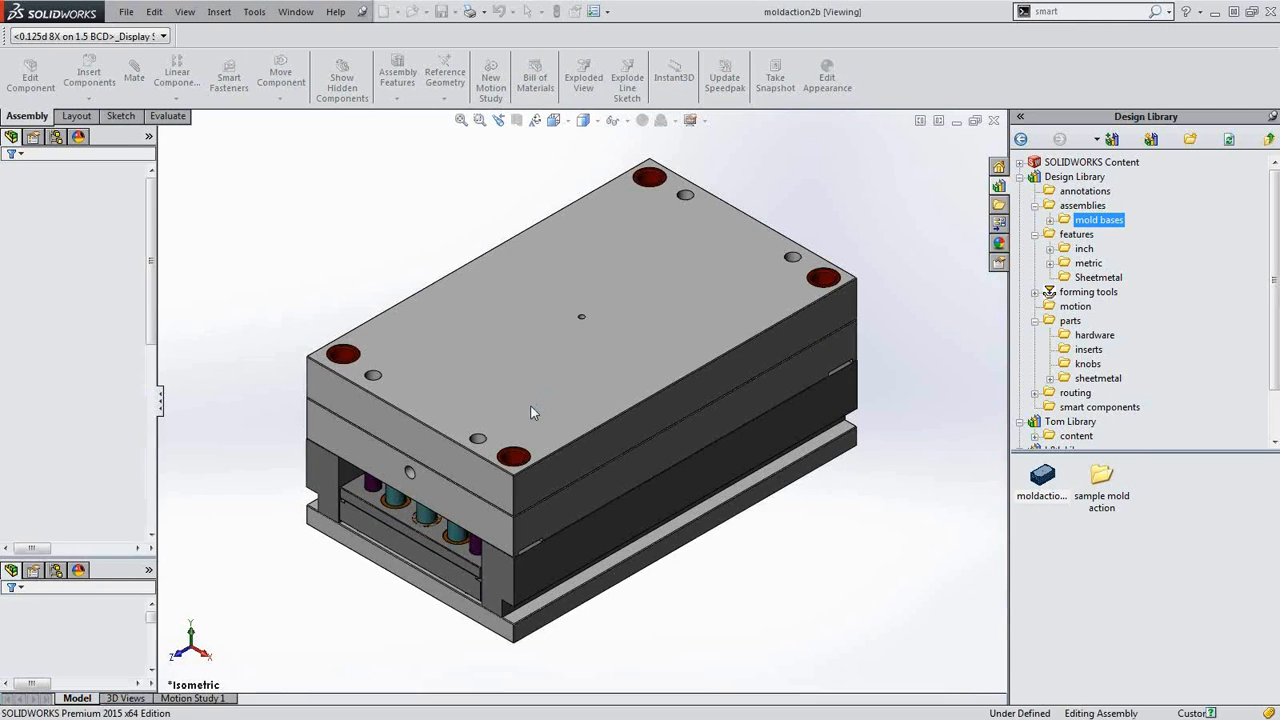
- Examine the mold base assembly's plates, pins and component list from several angles, and close the assembly
{"action": "scroll", "coordinate": [120, 355], "scroll_direction": "down", "scroll_amount": 4}
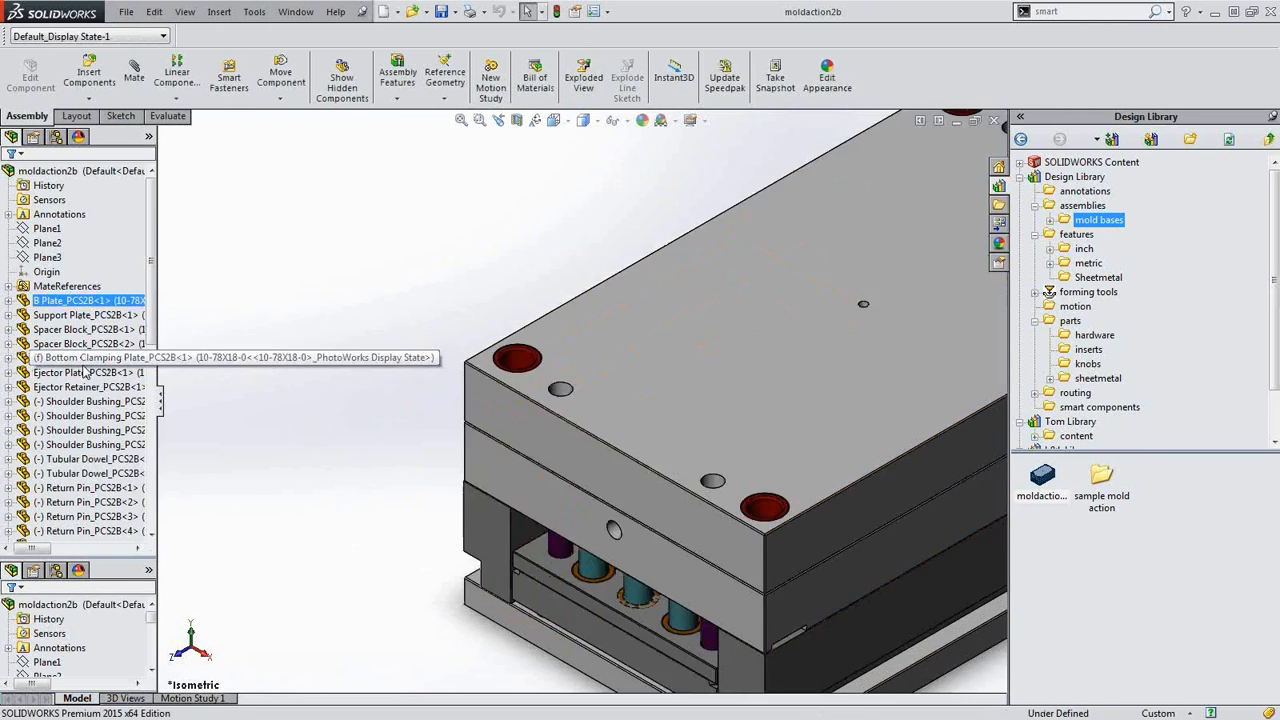
{"action": "mouse_move", "coordinate": [149, 314]}
{"action": "left_mouse_down"}
{"action": "mouse_move", "coordinate": [149, 464]}
{"action": "mouse_move", "coordinate": [149, 305]}
{"action": "left_mouse_up"}
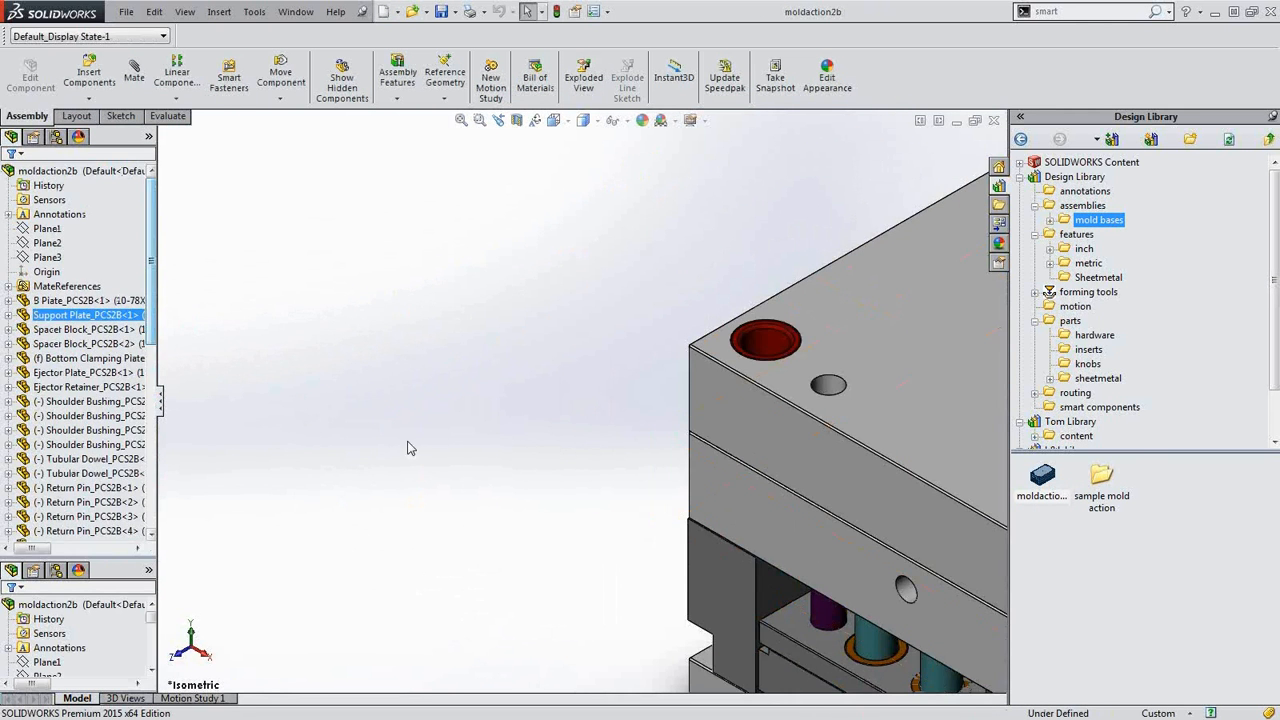
{"action": "scroll", "coordinate": [597, 385], "scroll_direction": "up", "scroll_amount": 6}
{"action": "middle_click_drag", "start_coordinate": [690, 433], "coordinate": [830, 420]}
{"action": "scroll", "coordinate": [722, 401], "scroll_direction": "down", "scroll_amount": 5}
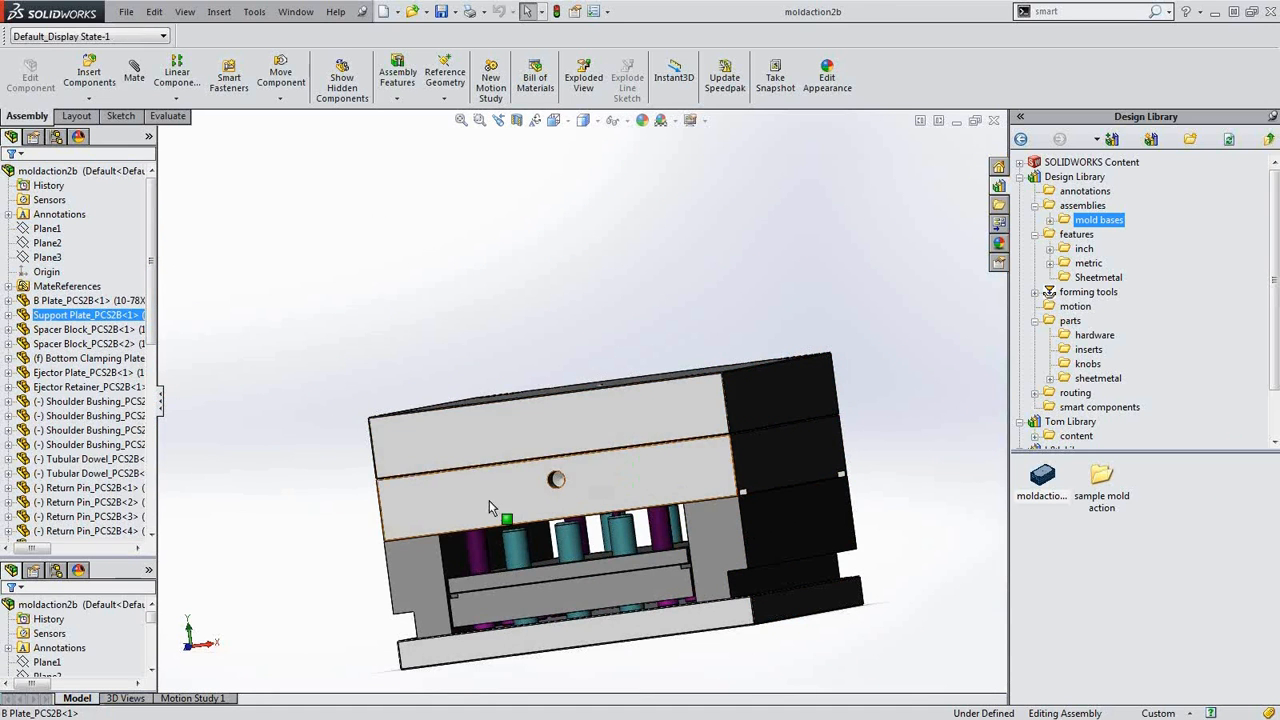
{"action": "left_click_drag", "start_coordinate": [490, 436], "coordinate": [508, 408]}
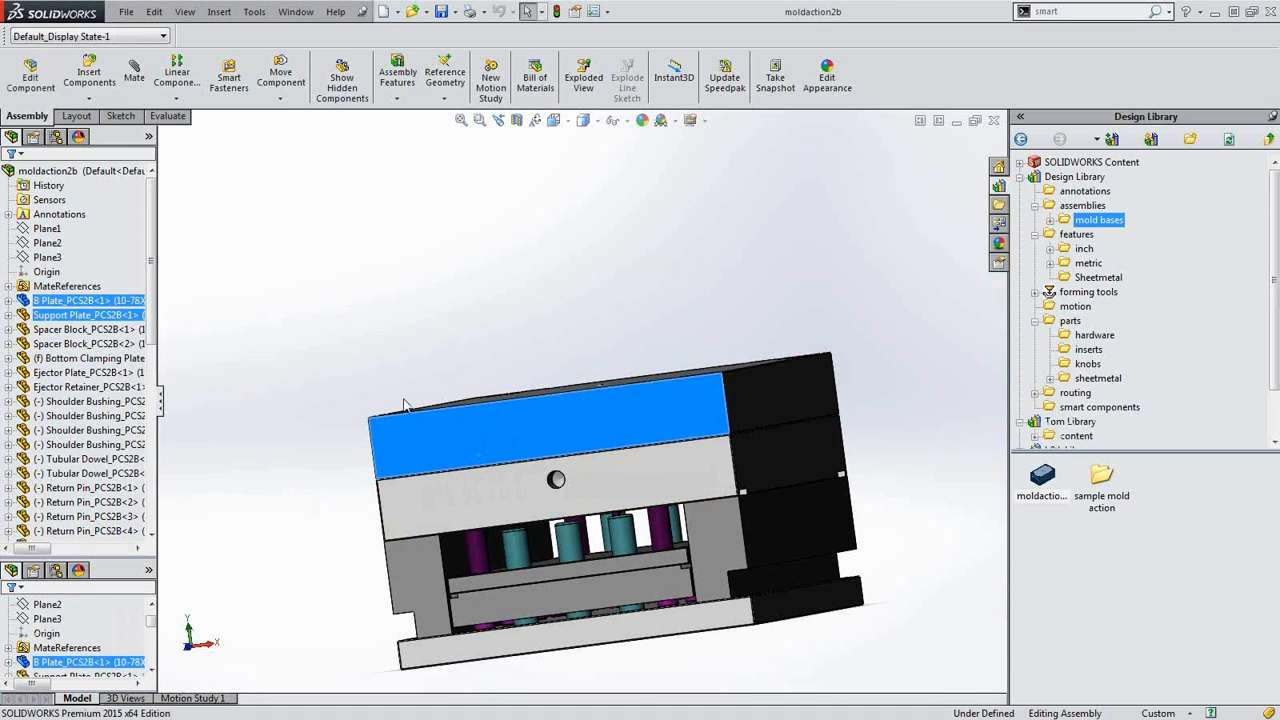
{"action": "left_click", "coordinate": [405, 401]}
{"action": "left_click", "coordinate": [993, 120]}
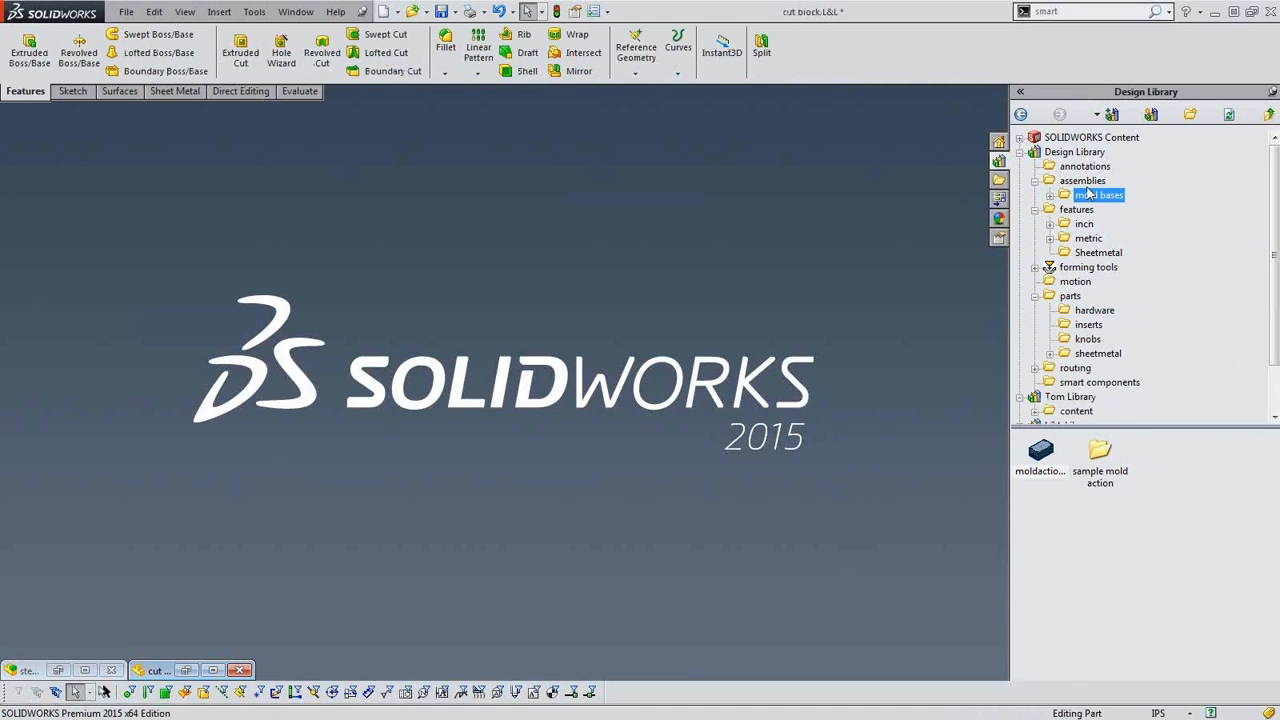
- Open the Gear model assembly from the library's assemblies folder and display its feature tree
{"action": "left_click", "coordinate": [1082, 180]}
{"action": "left_click", "coordinate": [1038, 468]}
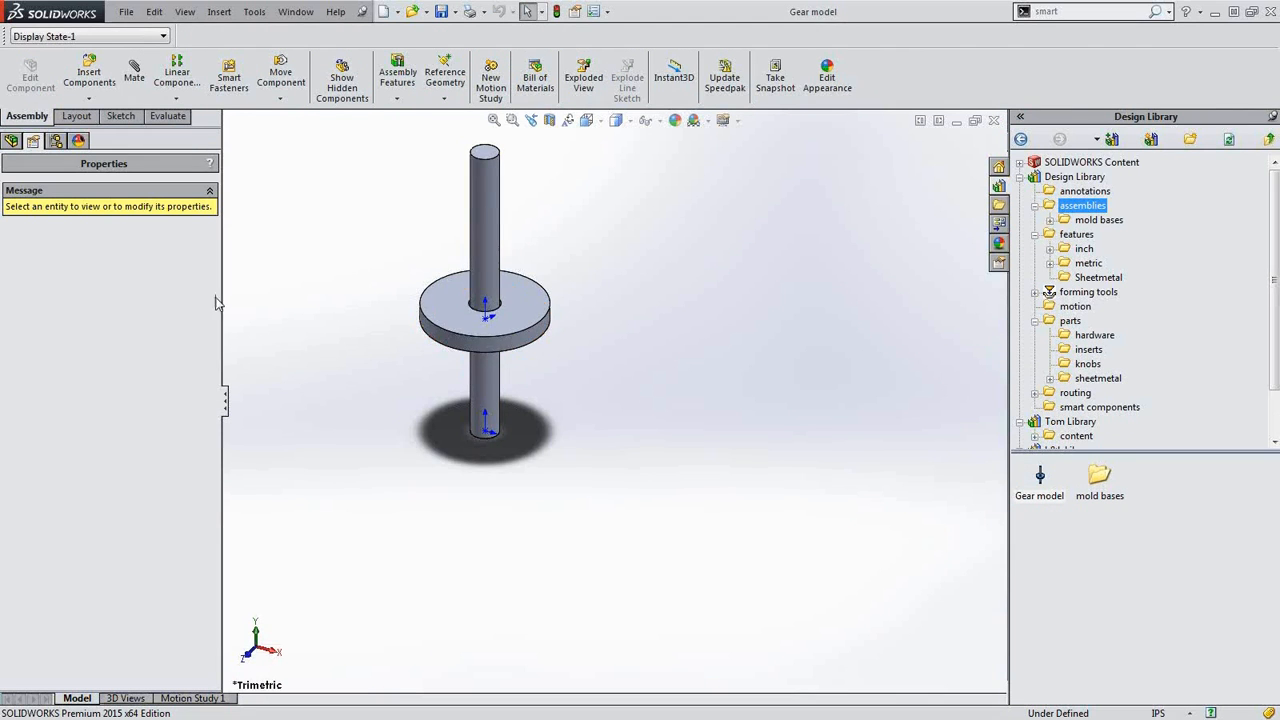
{"action": "scroll", "coordinate": [456, 297], "scroll_direction": "down", "scroll_amount": 3}
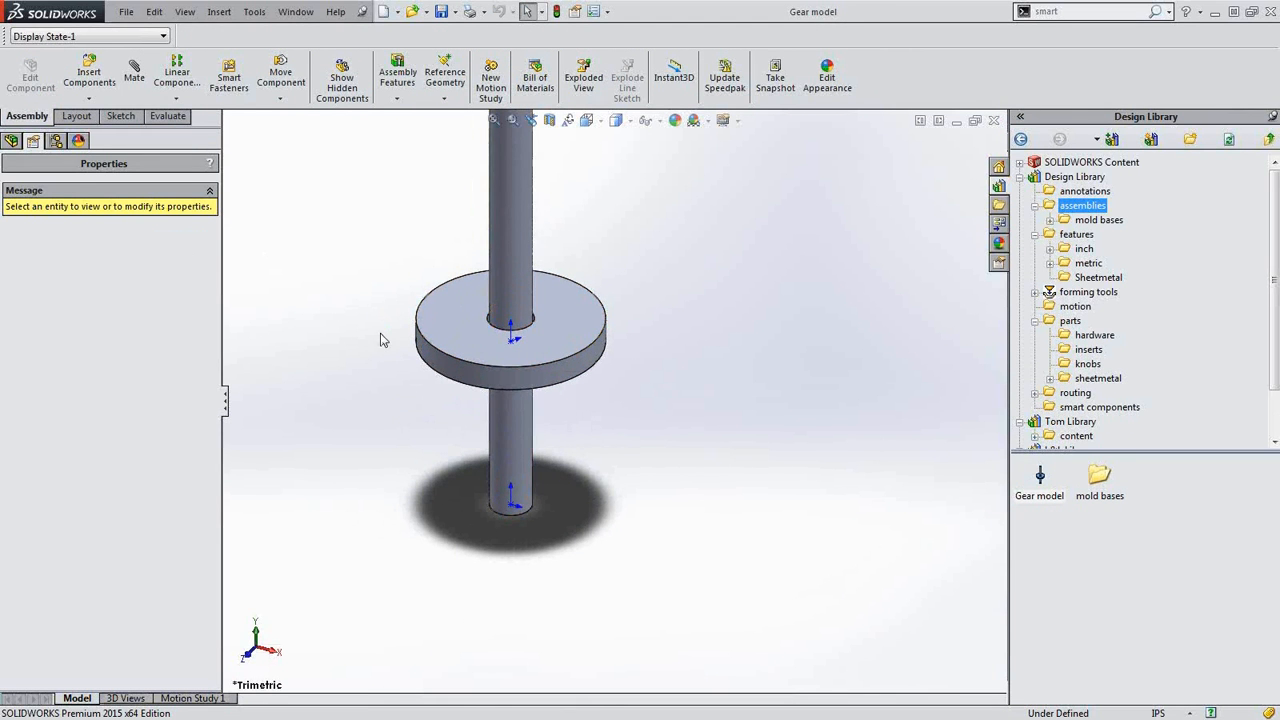
{"action": "left_click", "coordinate": [11, 140]}
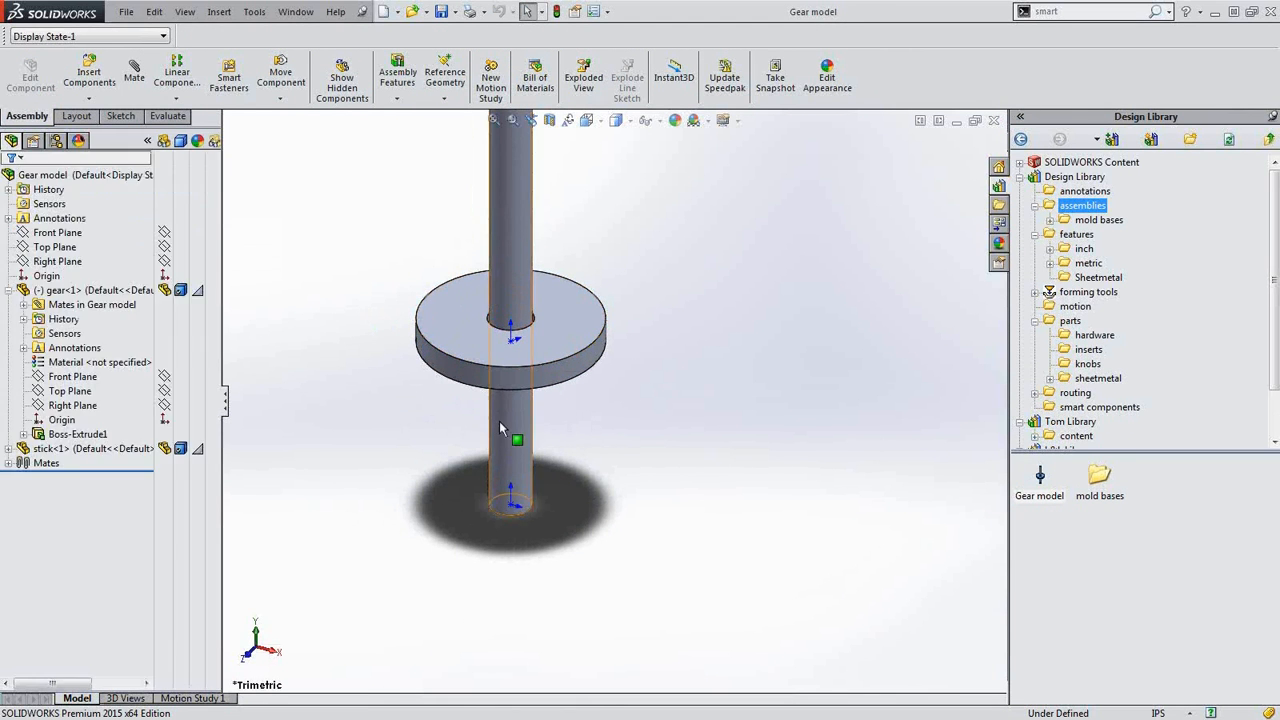
- Turn the gear about the stick to check how the mated assembly moves
{"action": "left_click", "coordinate": [510, 358]}
{"action": "left_click_drag", "start_coordinate": [510, 358], "coordinate": [740, 340]}
{"action": "left_click", "coordinate": [733, 377]}
{"action": "left_click_drag", "start_coordinate": [634, 351], "coordinate": [723, 386]}
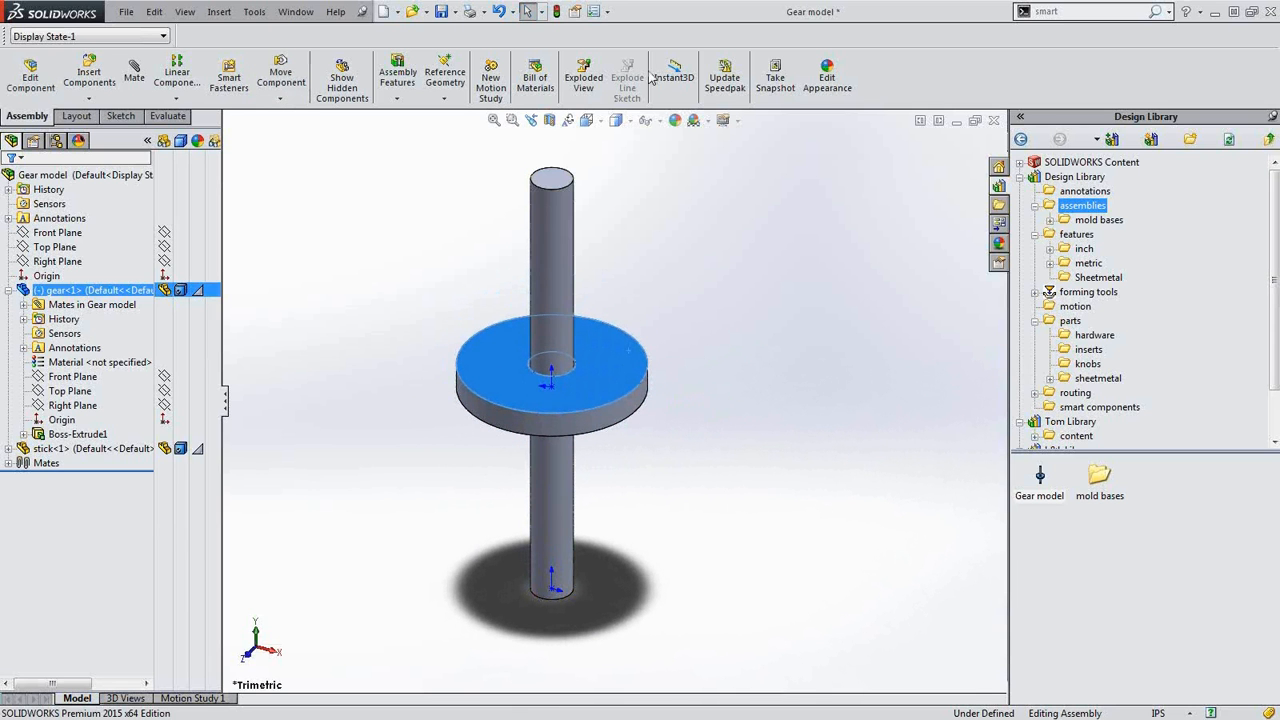
- Hide the origins in the gear assembly and move the gear on the stick once more
{"action": "left_click", "coordinate": [658, 120]}
{"action": "left_click", "coordinate": [663, 135]}
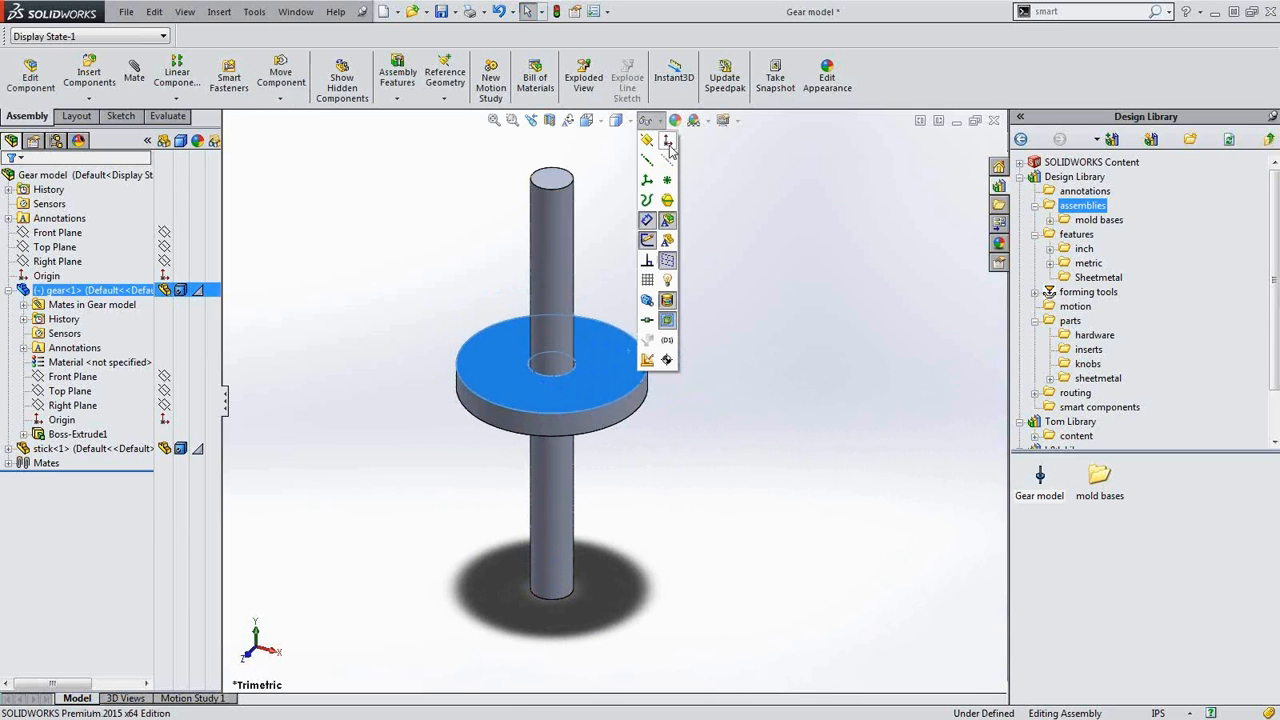
{"action": "mouse_move", "coordinate": [613, 375]}
{"action": "left_mouse_down"}
{"action": "mouse_move", "coordinate": [484, 397]}
{"action": "mouse_move", "coordinate": [766, 384]}
{"action": "mouse_move", "coordinate": [512, 386]}
{"action": "mouse_move", "coordinate": [597, 371]}
{"action": "left_mouse_up"}
{"action": "left_click", "coordinate": [726, 346]}
{"action": "middle_click_drag", "start_coordinate": [597, 363], "coordinate": [645, 398]}
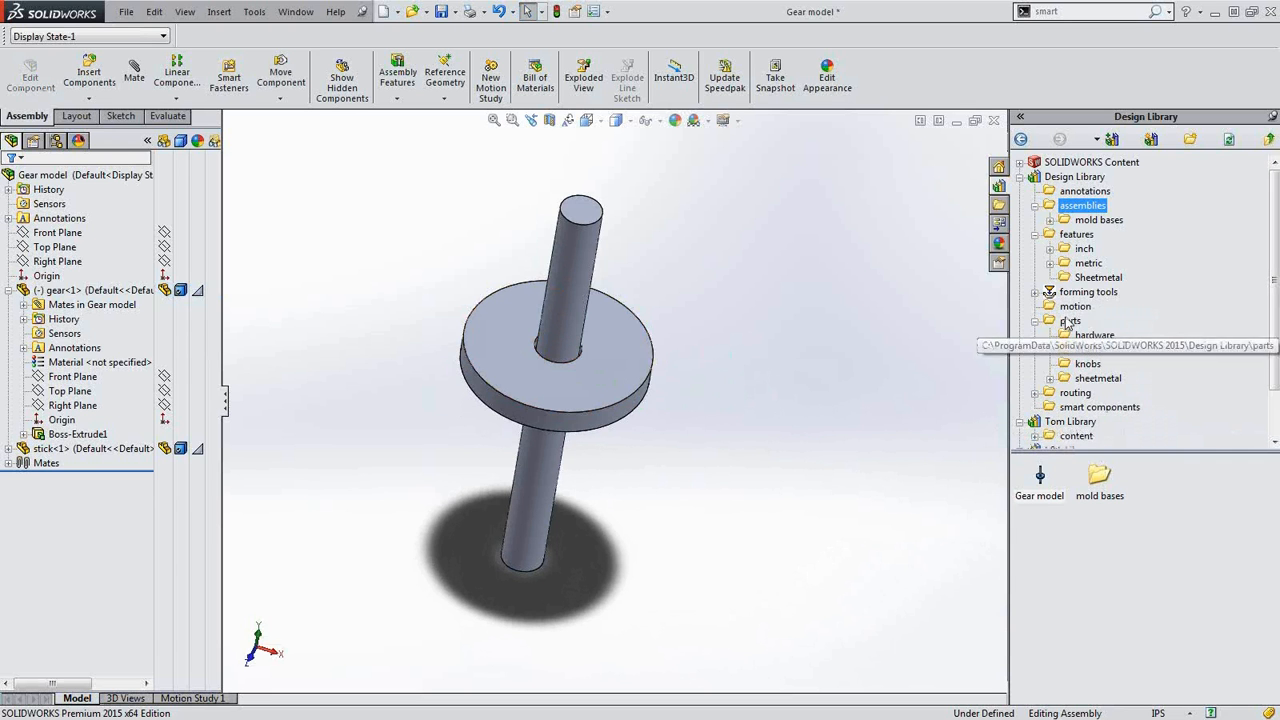
- Find the straight slot in the inch slots feature folder and try to place it on the gear's top face at assembly level
{"action": "left_click", "coordinate": [1075, 236]}
{"action": "left_click", "coordinate": [1082, 249]}
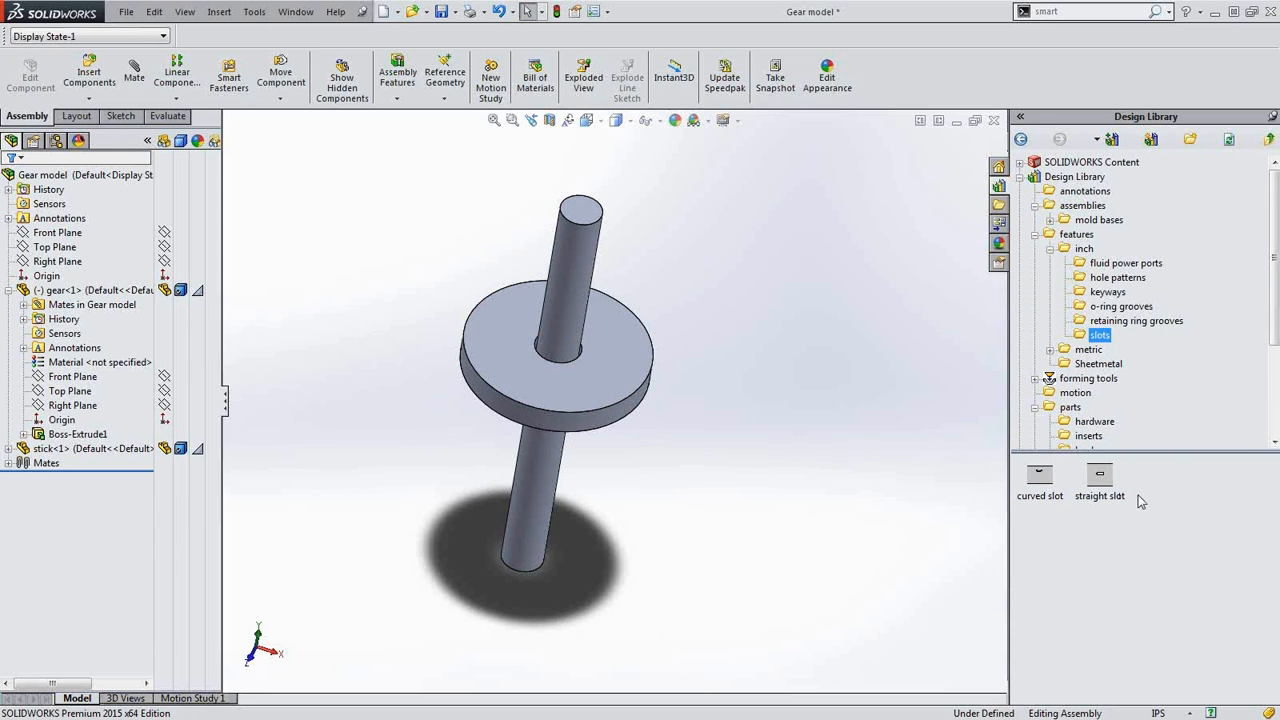
{"action": "left_click", "coordinate": [610, 384]}
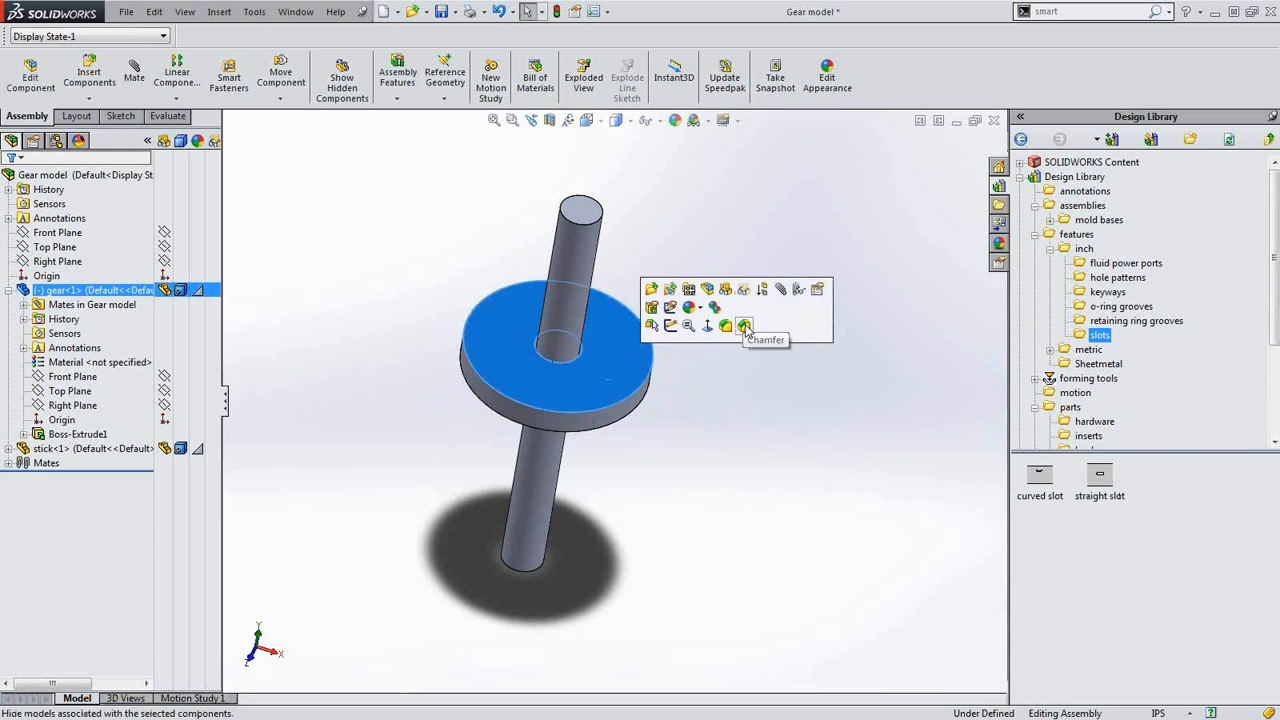
{"action": "left_click", "coordinate": [761, 431]}
{"action": "left_click_drag", "start_coordinate": [1098, 480], "coordinate": [617, 371]}
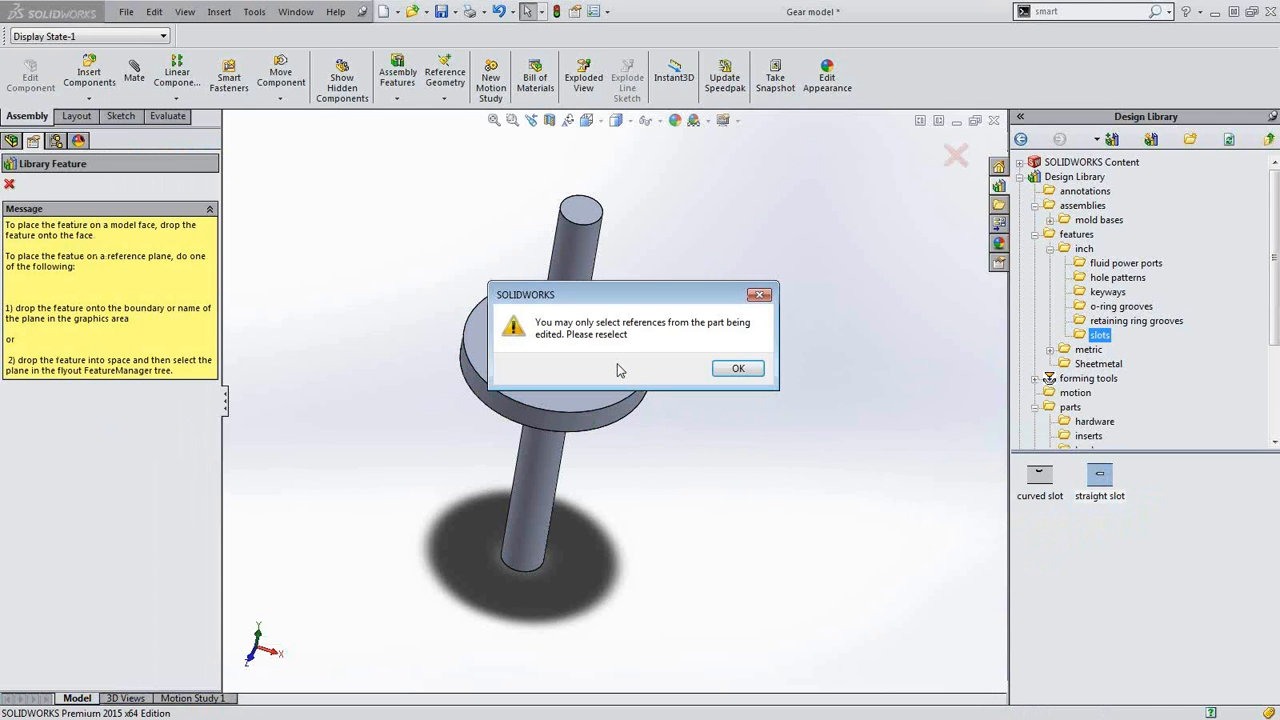
{"action": "left_click", "coordinate": [739, 369]}
- Edit the gear part within the assembly and place the straight slot library feature on its top face
{"action": "left_click", "coordinate": [609, 377]}
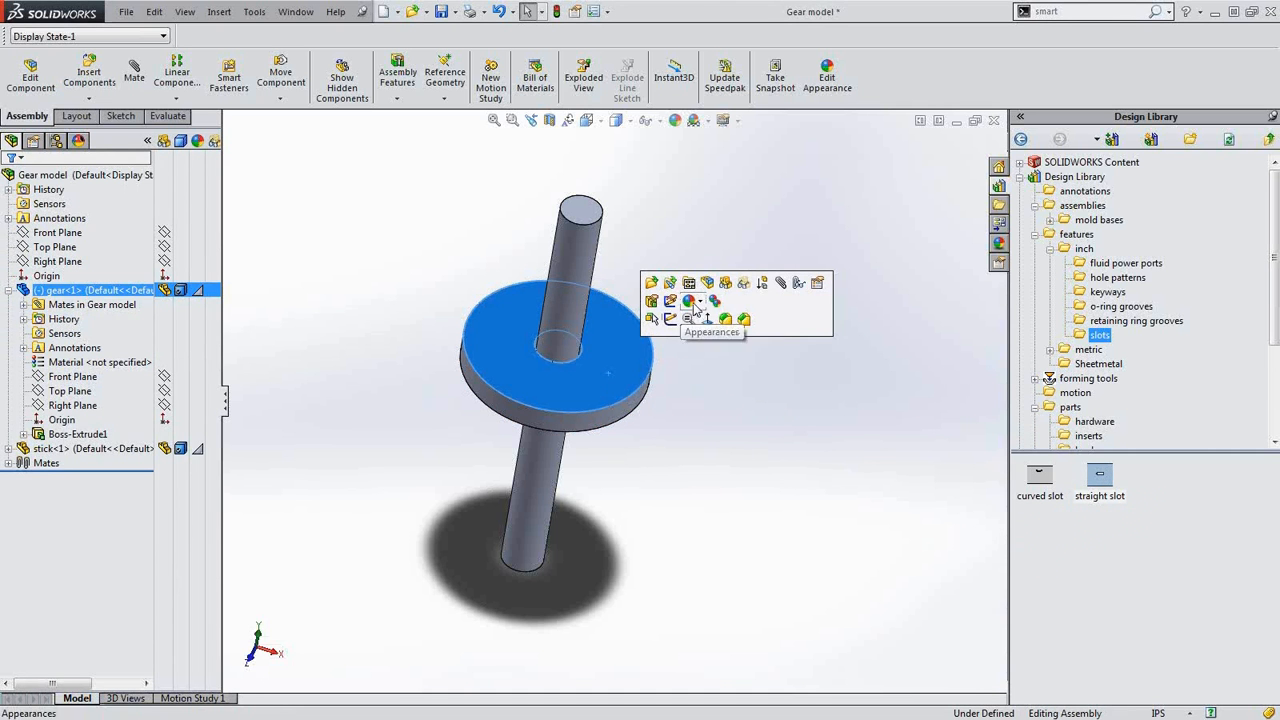
{"action": "left_click", "coordinate": [684, 308]}
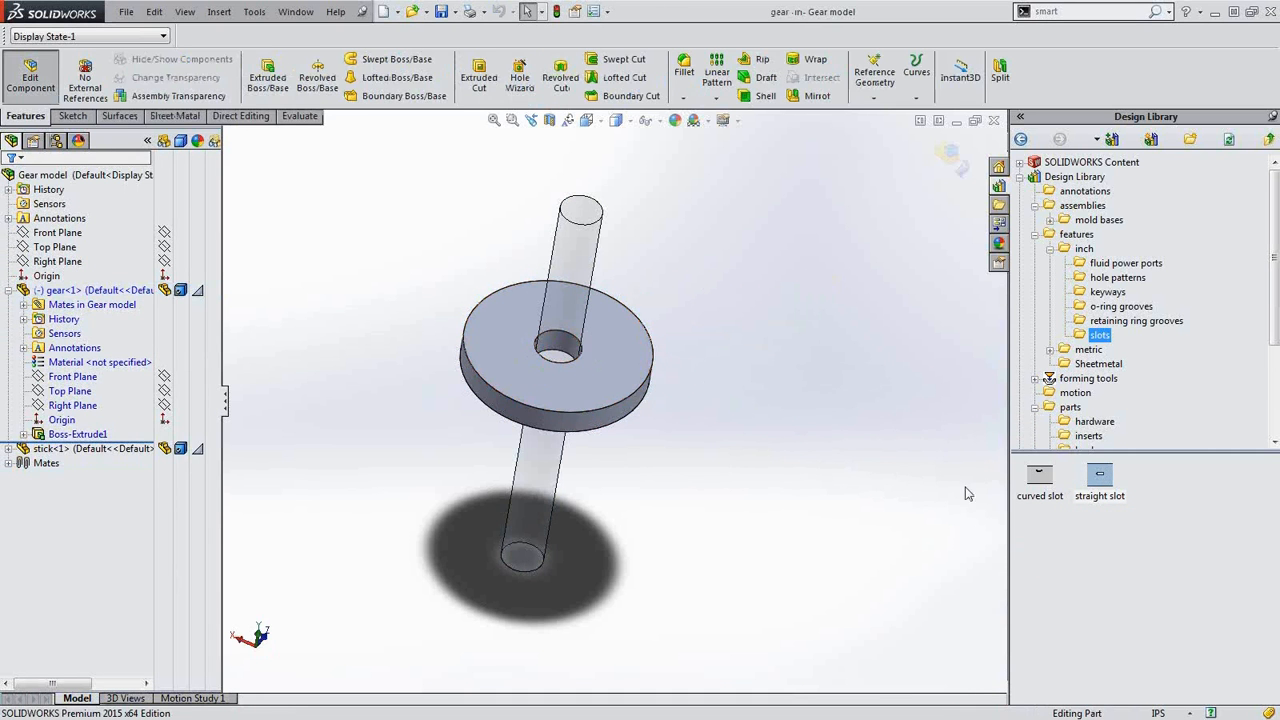
{"action": "left_click_drag", "start_coordinate": [1095, 490], "coordinate": [530, 383]}
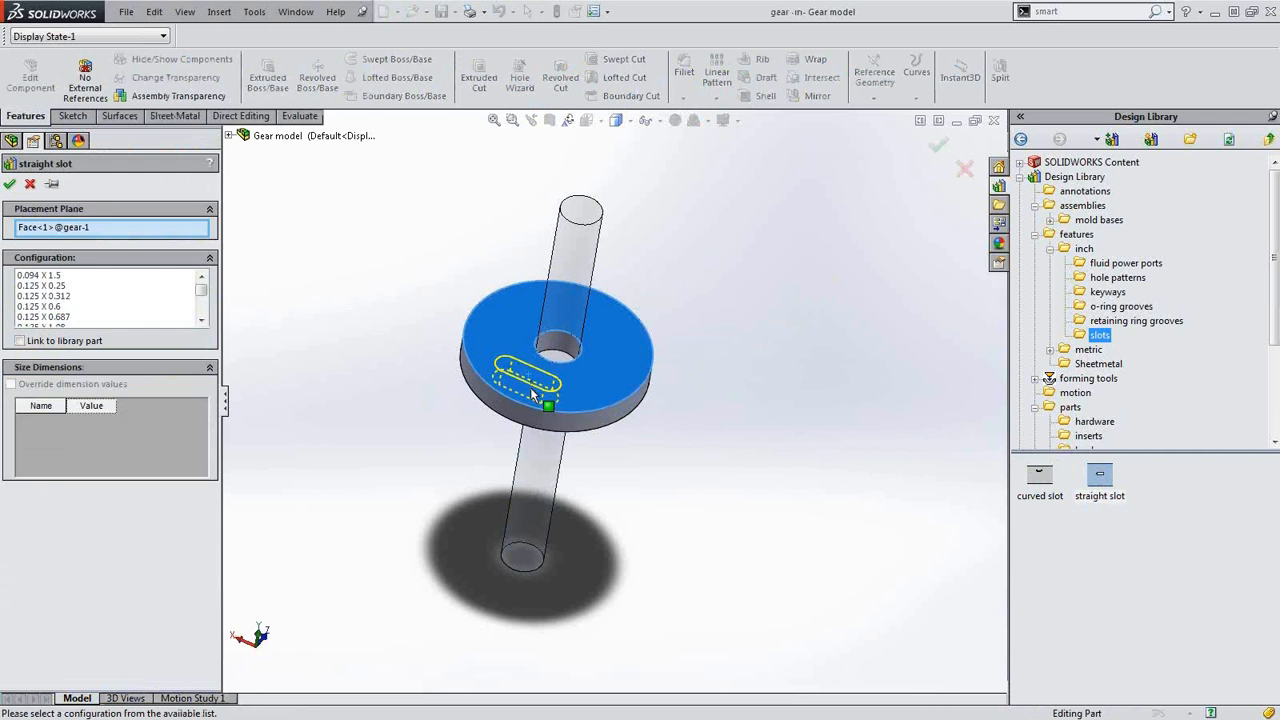
- Configure the straight slot as 0.094 X 1.5, locate it from the gear's outer and hole edges, and finish editing the gear part
{"action": "left_click", "coordinate": [10, 184]}
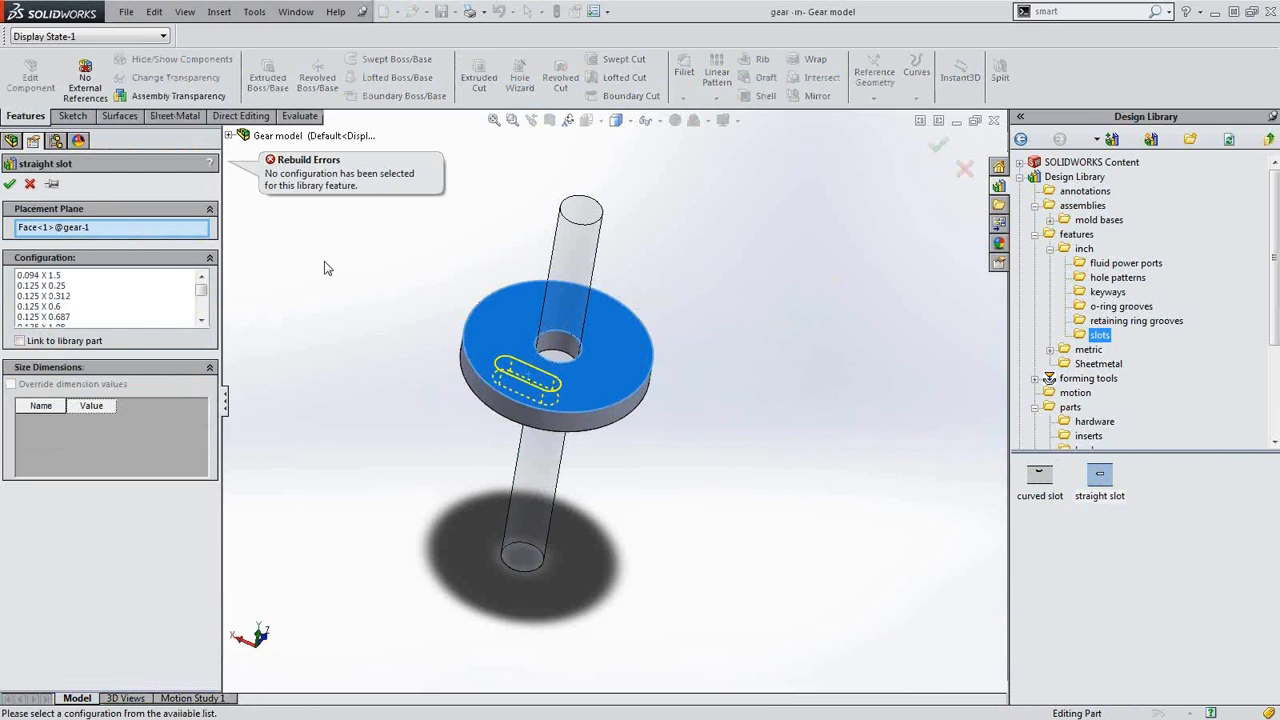
{"action": "left_click", "coordinate": [45, 275]}
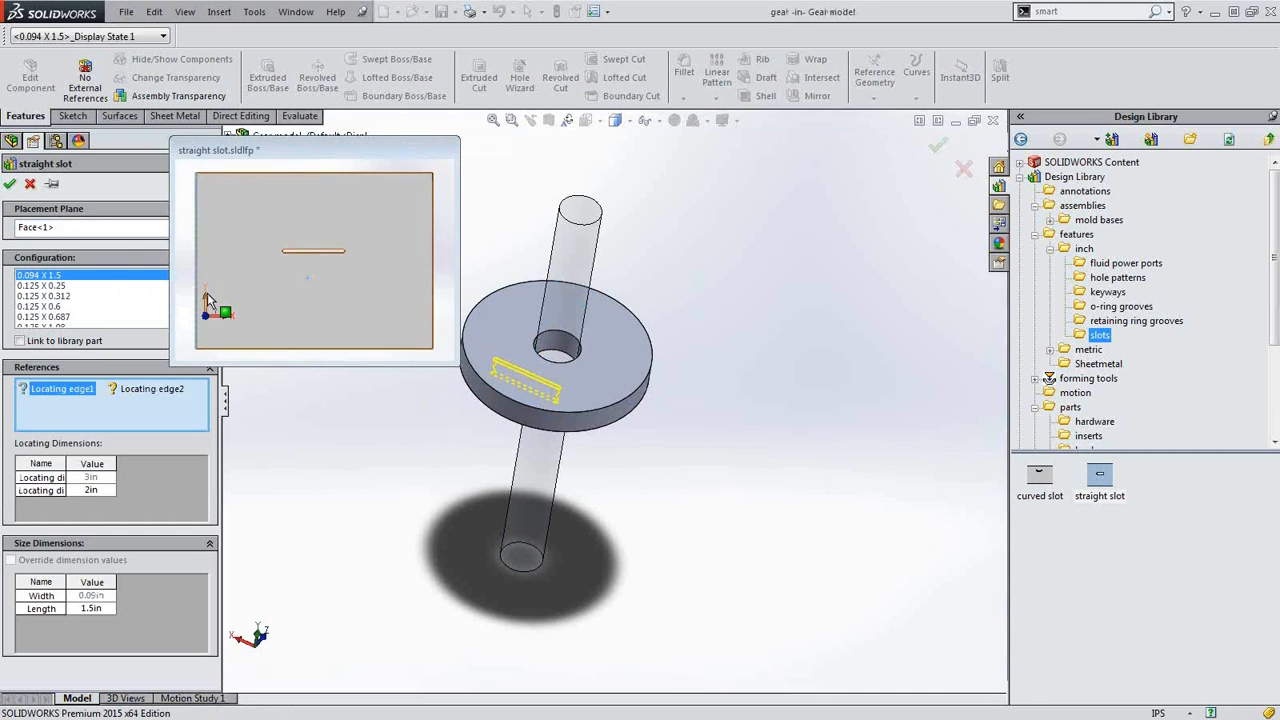
{"action": "left_click", "coordinate": [501, 398]}
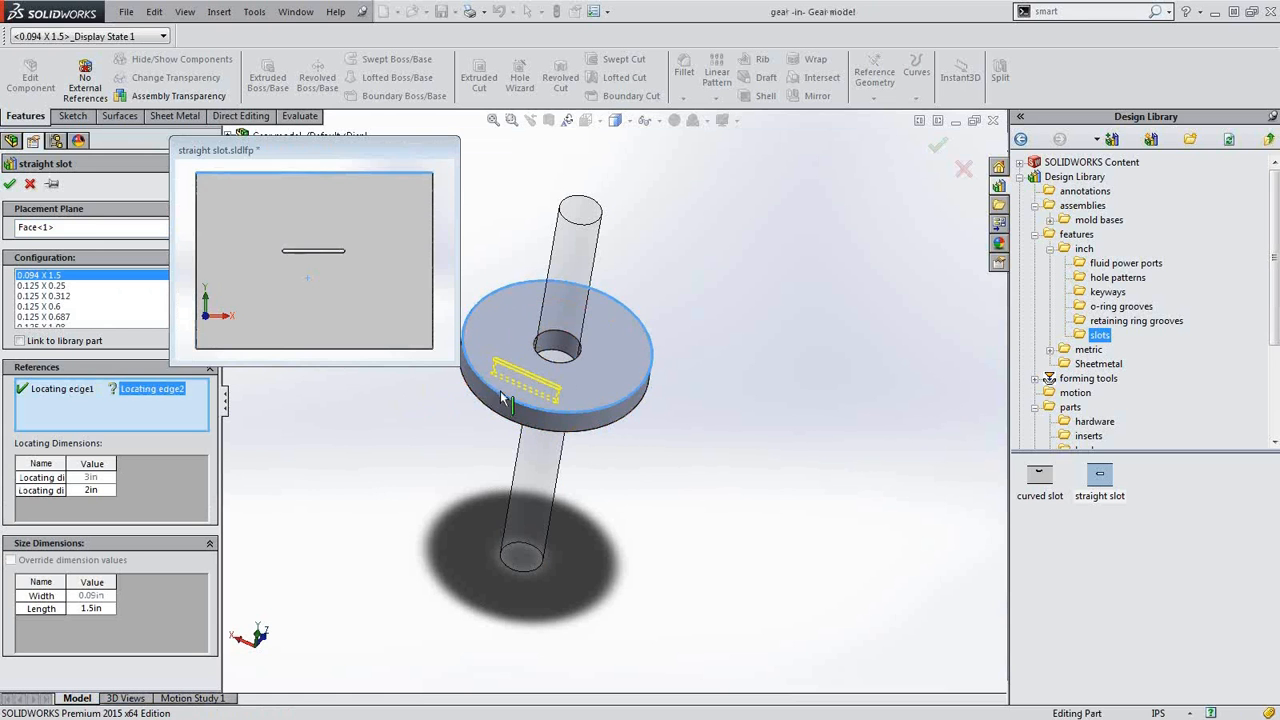
{"action": "left_click", "coordinate": [548, 362]}
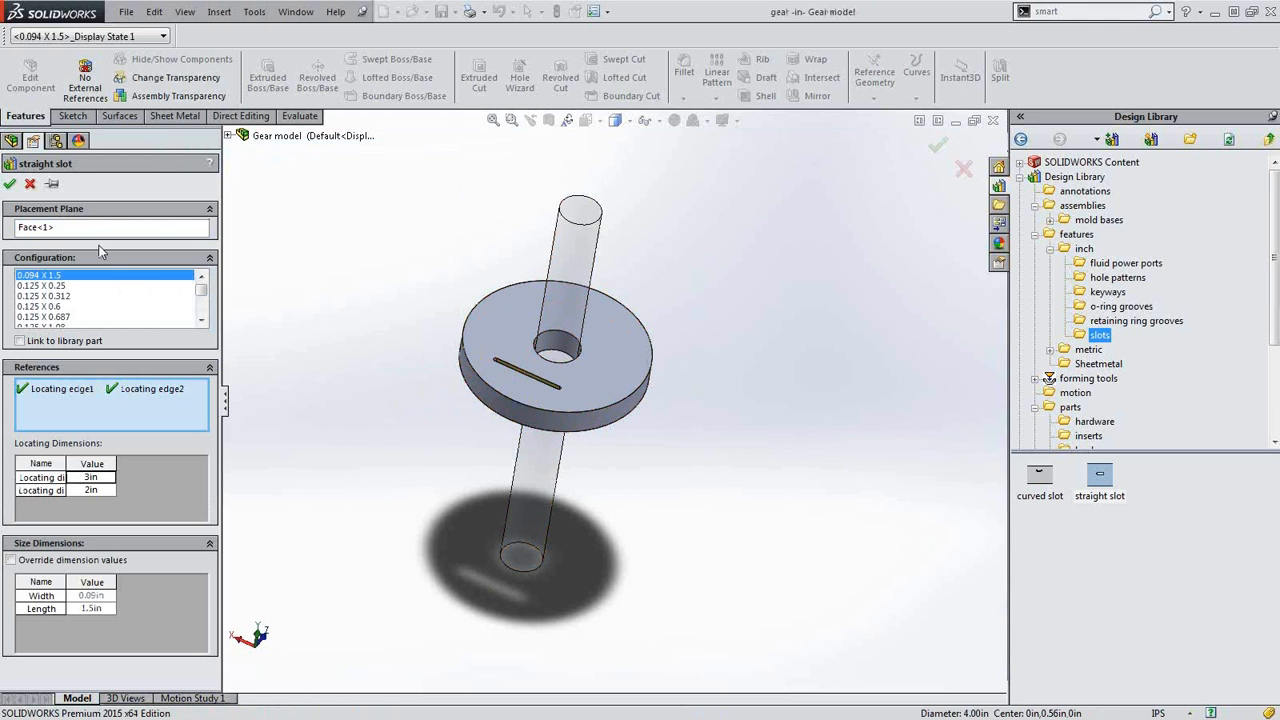
{"action": "left_click", "coordinate": [9, 184]}
{"action": "scroll", "coordinate": [520, 330], "scroll_direction": "down", "scroll_amount": 3}
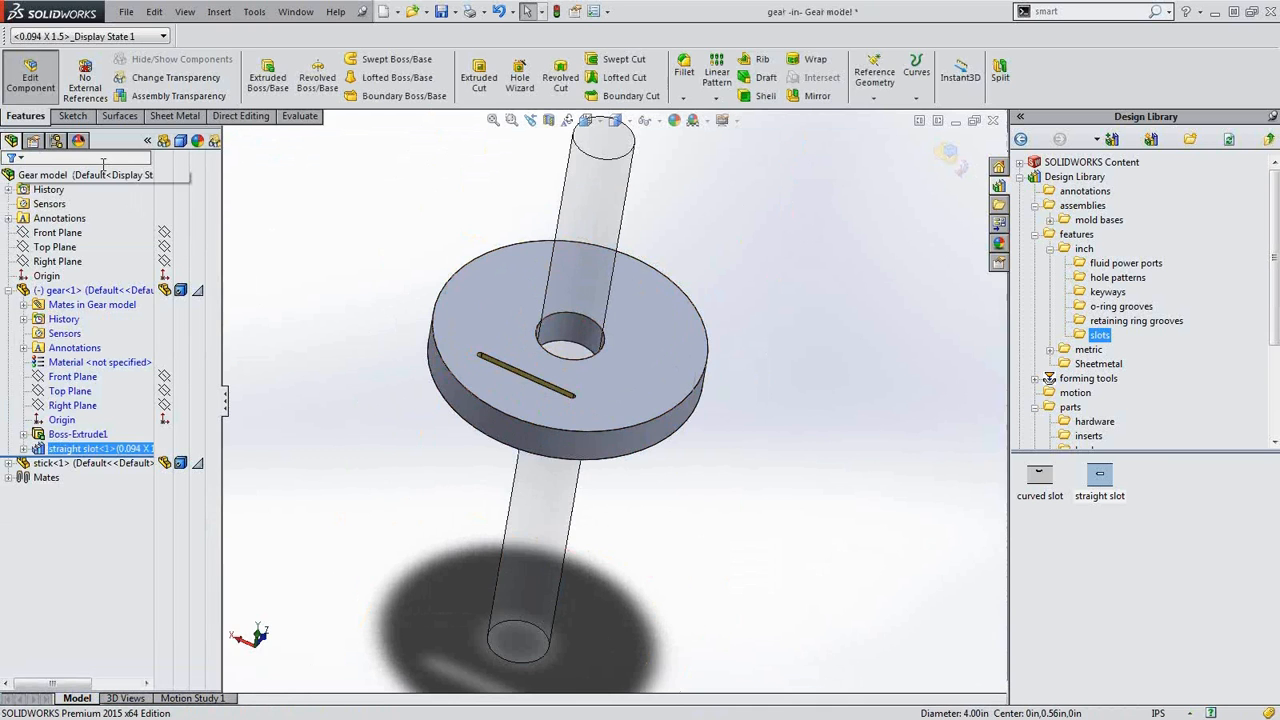
{"action": "left_click", "coordinate": [24, 82]}
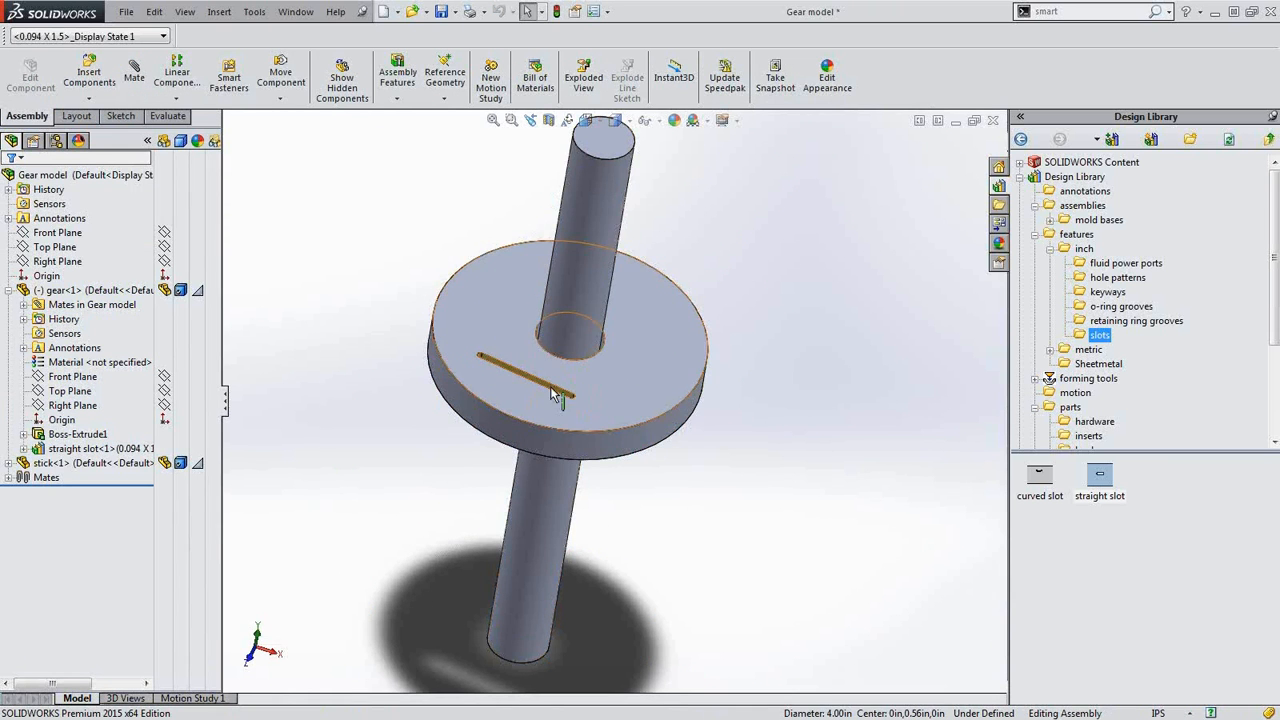
- Turn the gear about the stick to check how the new slot moves with it
{"action": "left_click_drag", "start_coordinate": [604, 408], "coordinate": [647, 414]}
{"action": "left_click", "coordinate": [793, 507]}
{"action": "scroll", "coordinate": [700, 508], "scroll_direction": "up", "scroll_amount": 3}
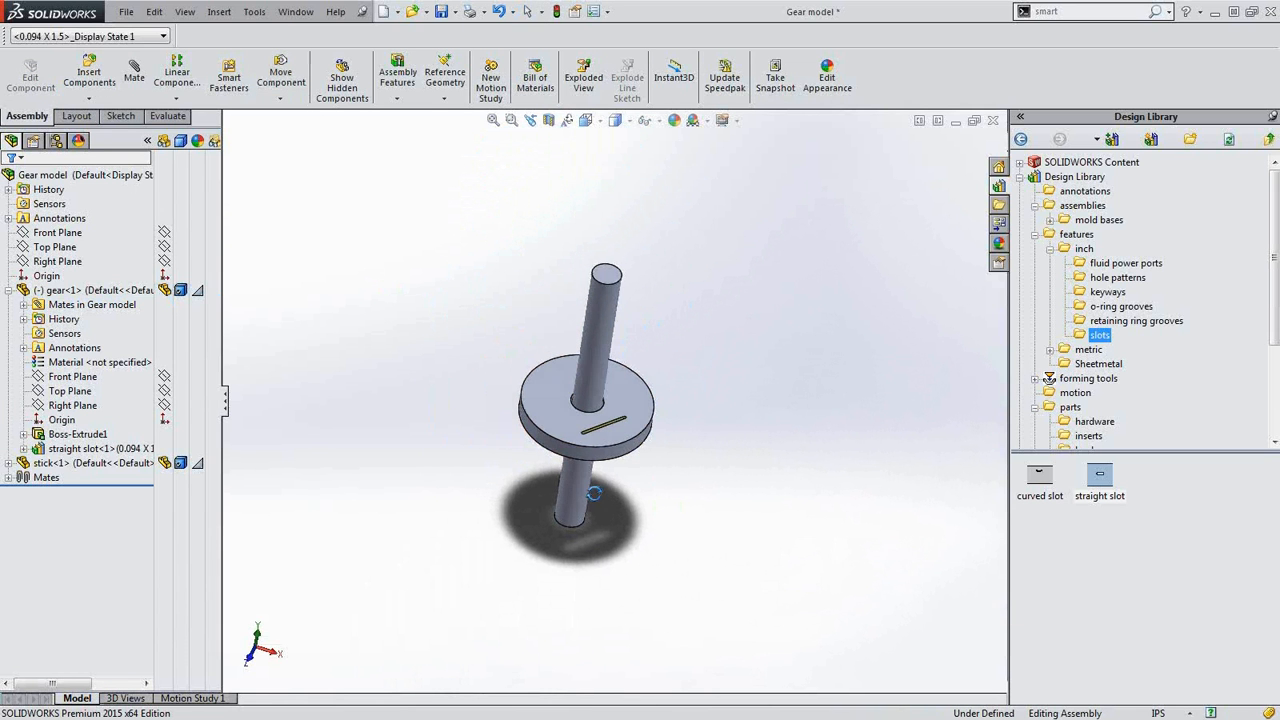
- Check the standard folders slide in PowerPoint and open the motion folder of the SOLIDWORKS Design Library
{"action": "key", "text": "alt+Tab"}
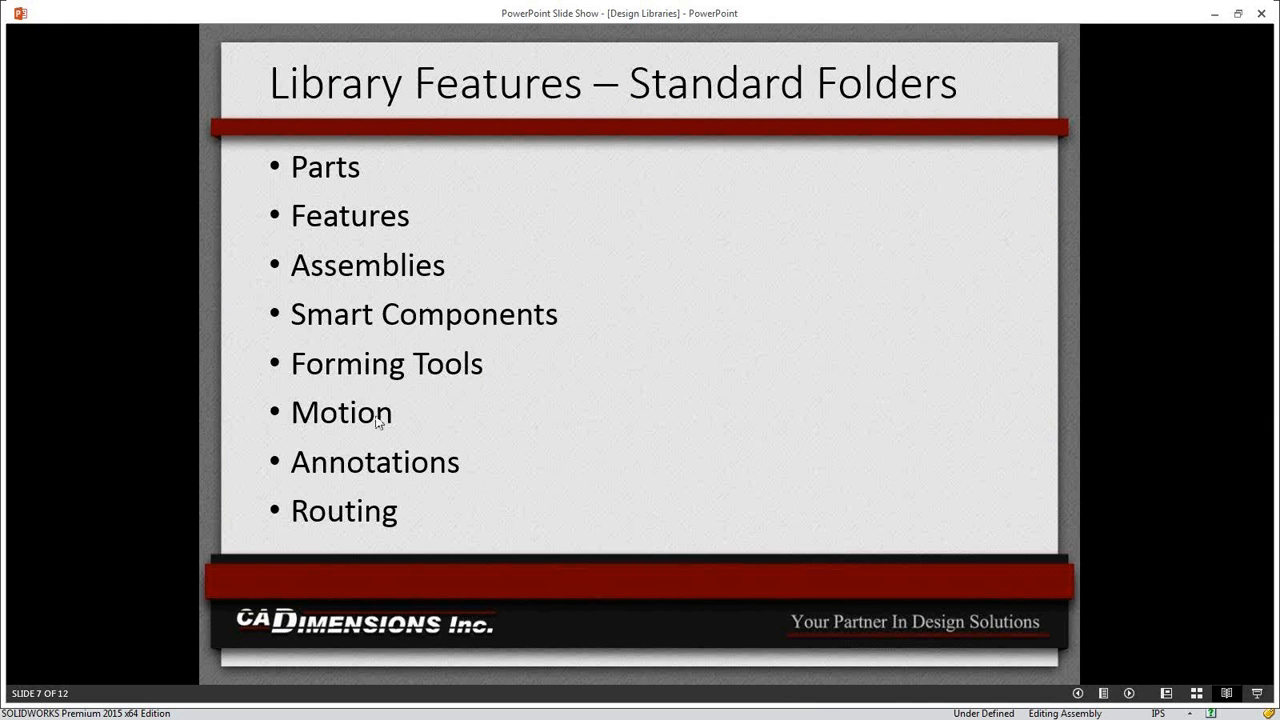
{"action": "key", "text": "alt+Tab"}
{"action": "scroll", "coordinate": [580, 425], "scroll_direction": "down", "scroll_amount": 3}
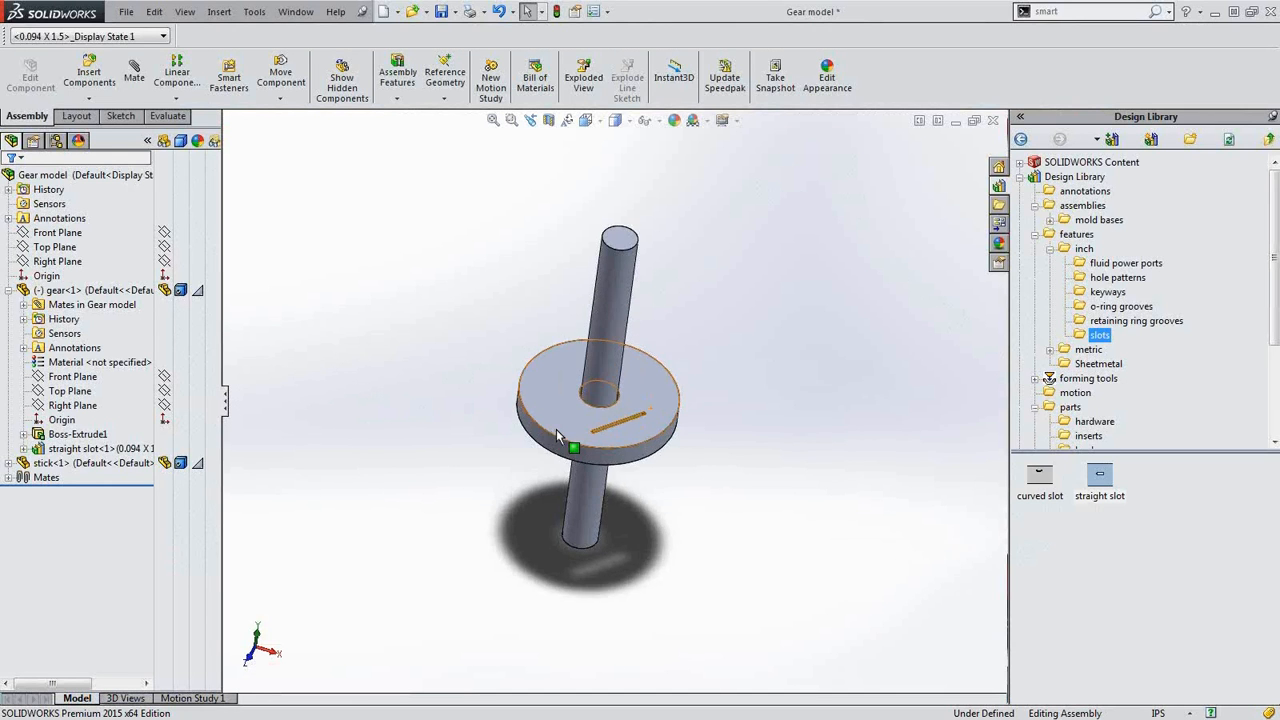
{"action": "left_click", "coordinate": [1046, 393]}
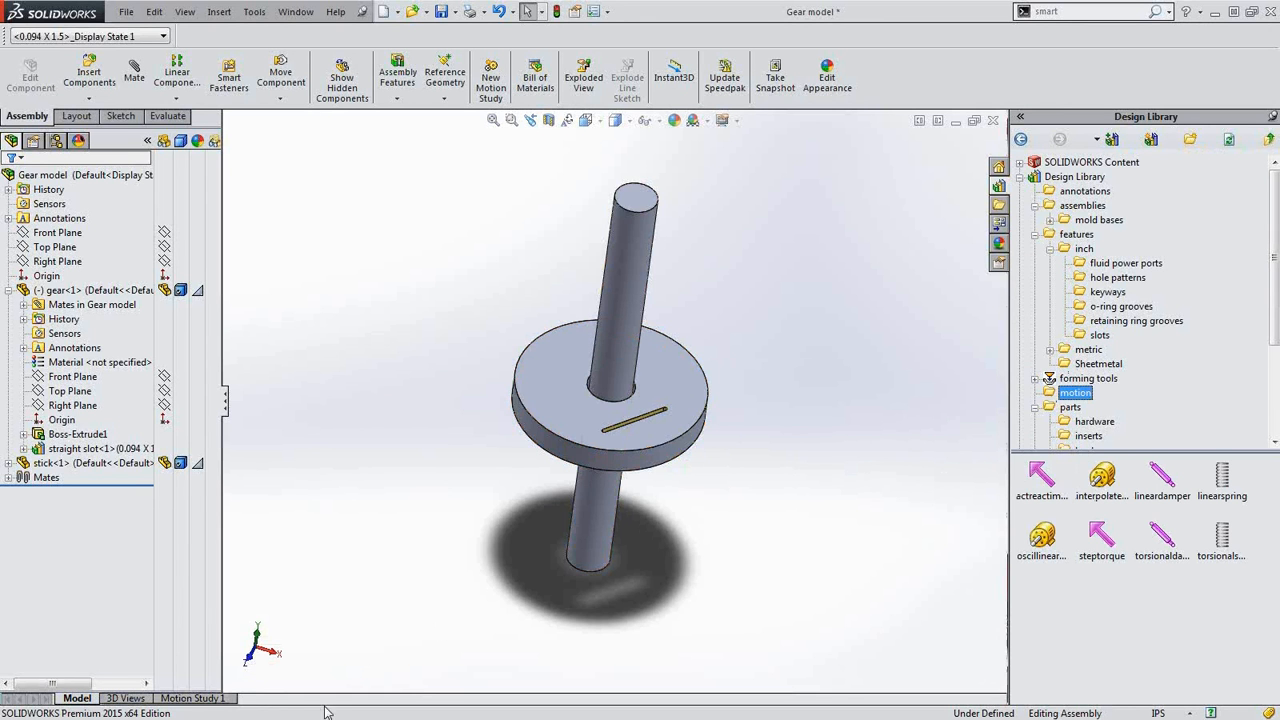
- Turn off the rotary motor in Motion Study 1 and create a new motion study for the gear assembly
{"action": "left_click", "coordinate": [196, 699]}
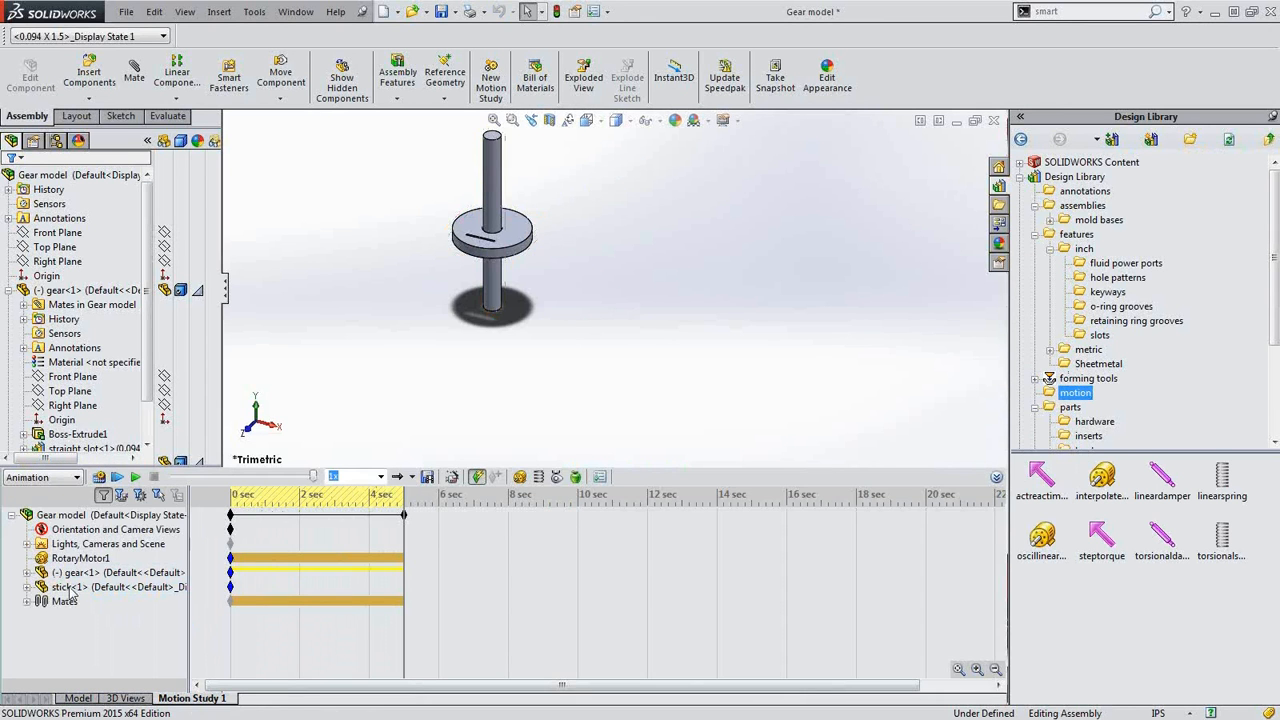
{"action": "right_click", "coordinate": [72, 558]}
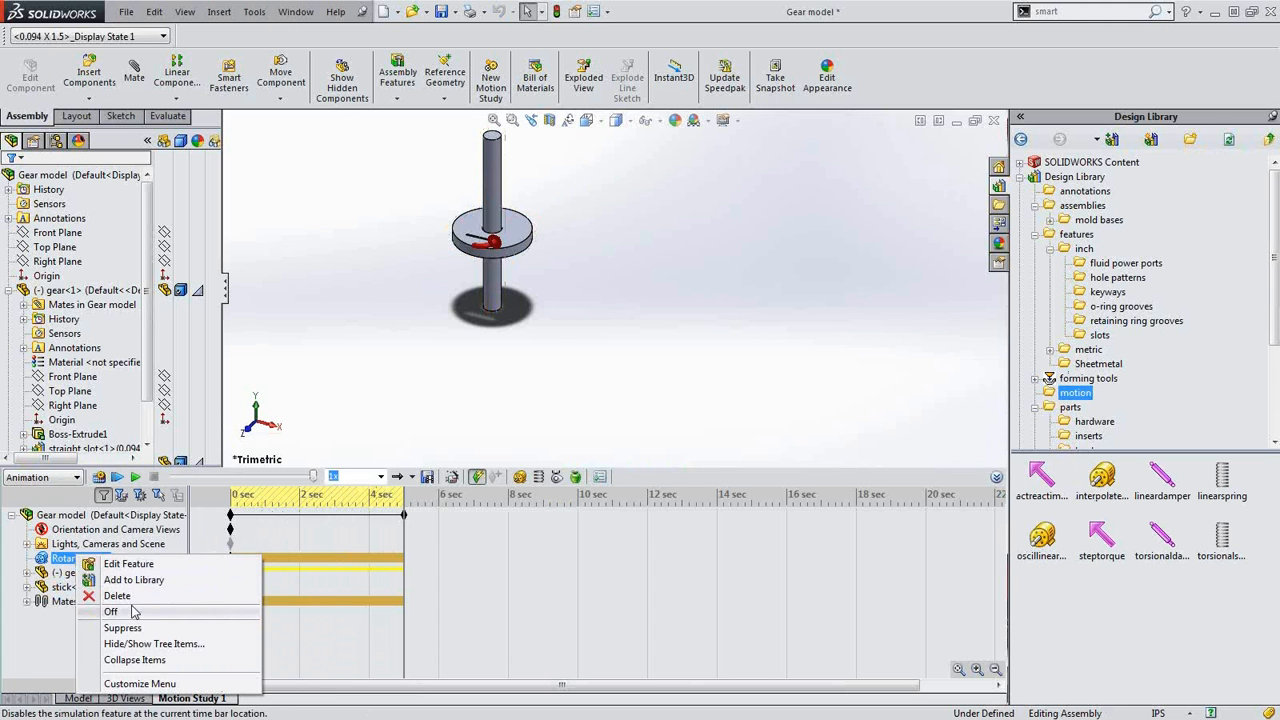
{"action": "left_click", "coordinate": [111, 611]}
{"action": "right_click", "coordinate": [193, 700]}
{"action": "left_click", "coordinate": [240, 674]}
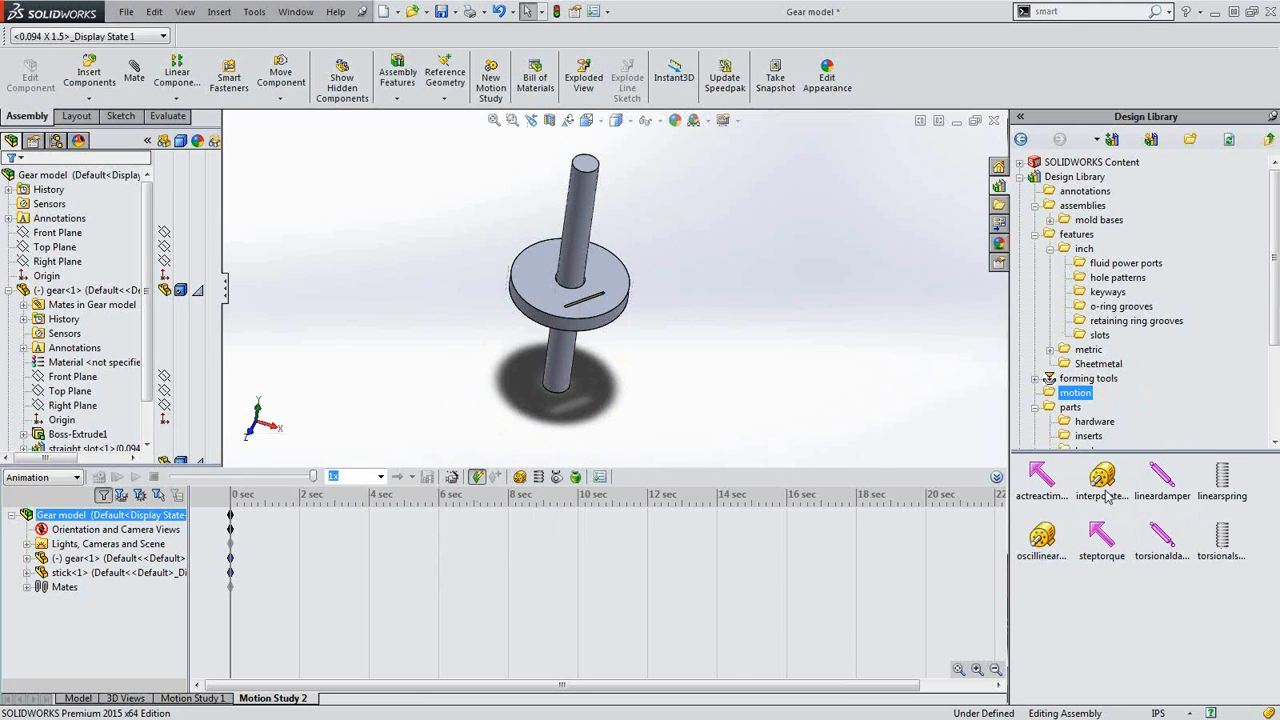
- Add the library's interpolated motor to the gear's top face, directed by its outer edge, relative to the stick, at a constant 100 RPM
{"action": "left_click_drag", "start_coordinate": [1100, 482], "coordinate": [568, 302]}
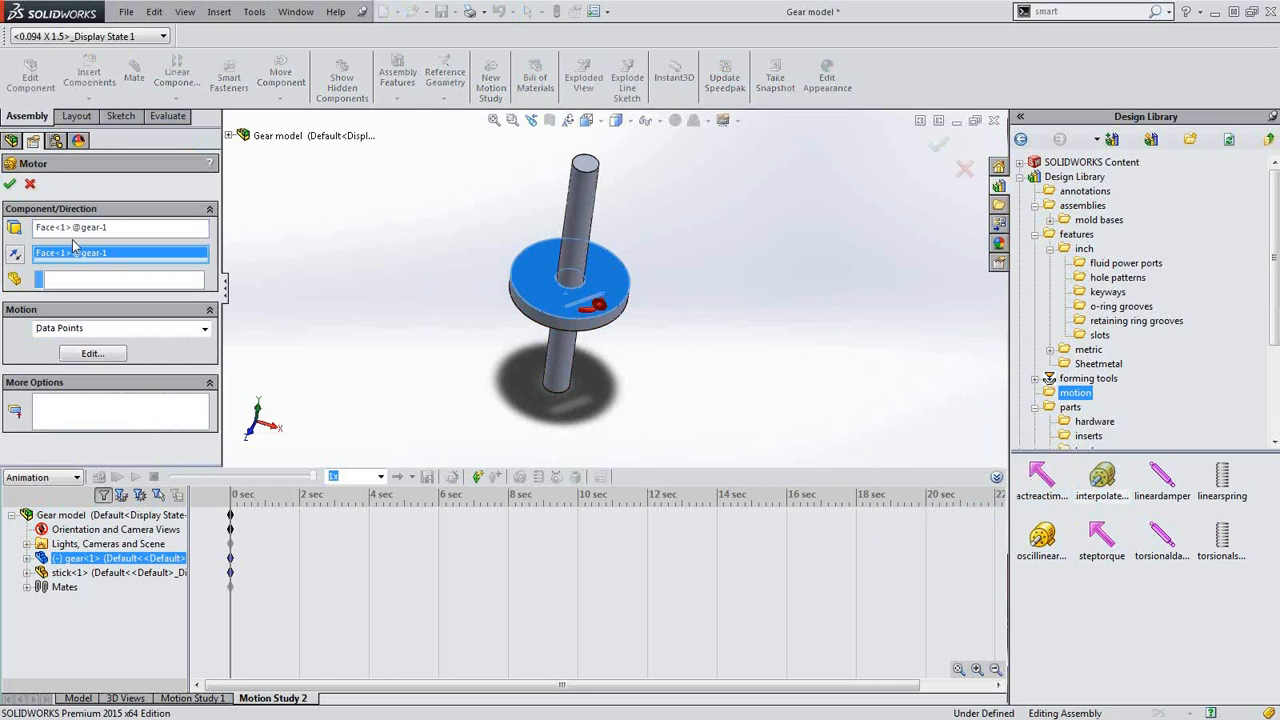
{"action": "left_click", "coordinate": [563, 320]}
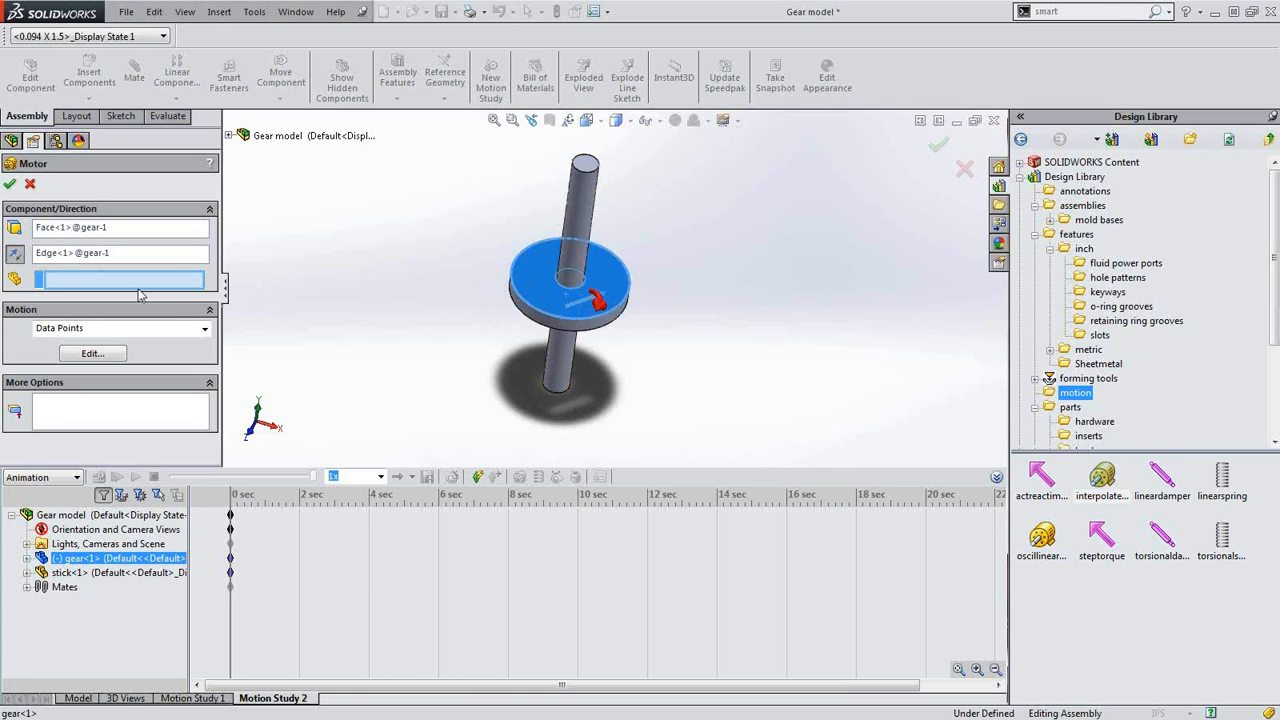
{"action": "left_click", "coordinate": [585, 210]}
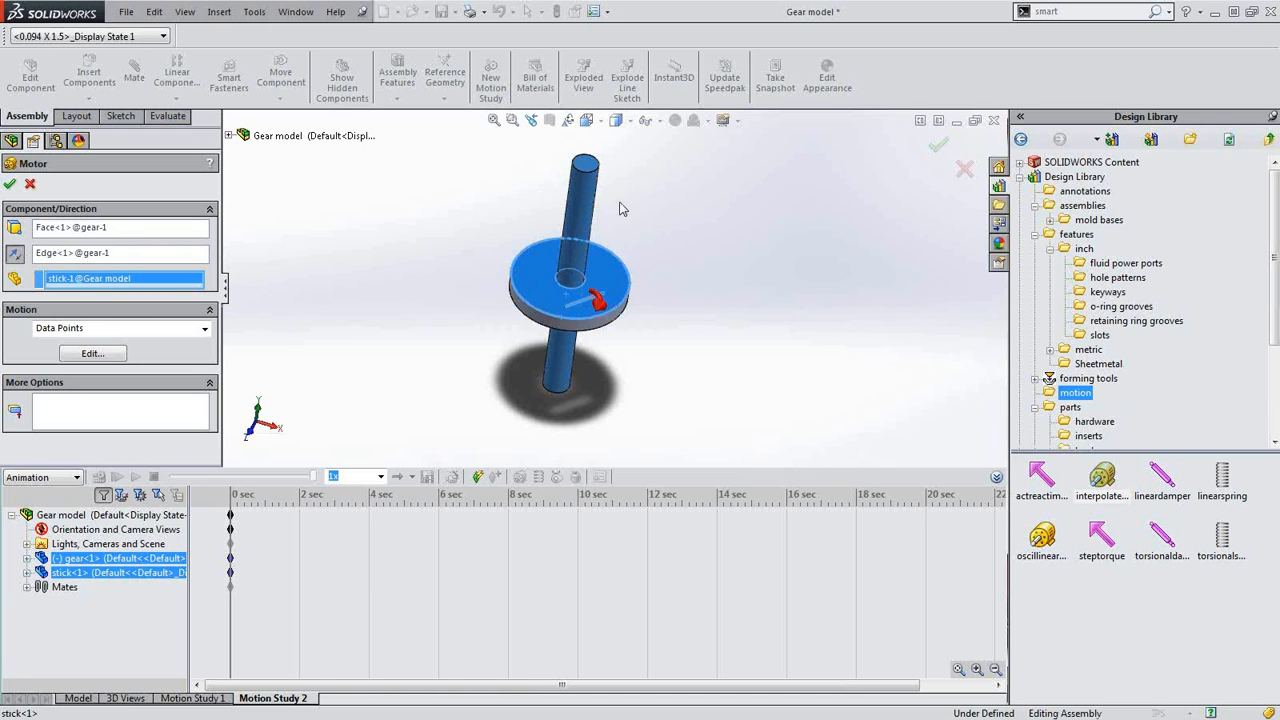
{"action": "scroll", "coordinate": [588, 210], "scroll_direction": "down", "scroll_amount": 3}
{"action": "left_click", "coordinate": [178, 328]}
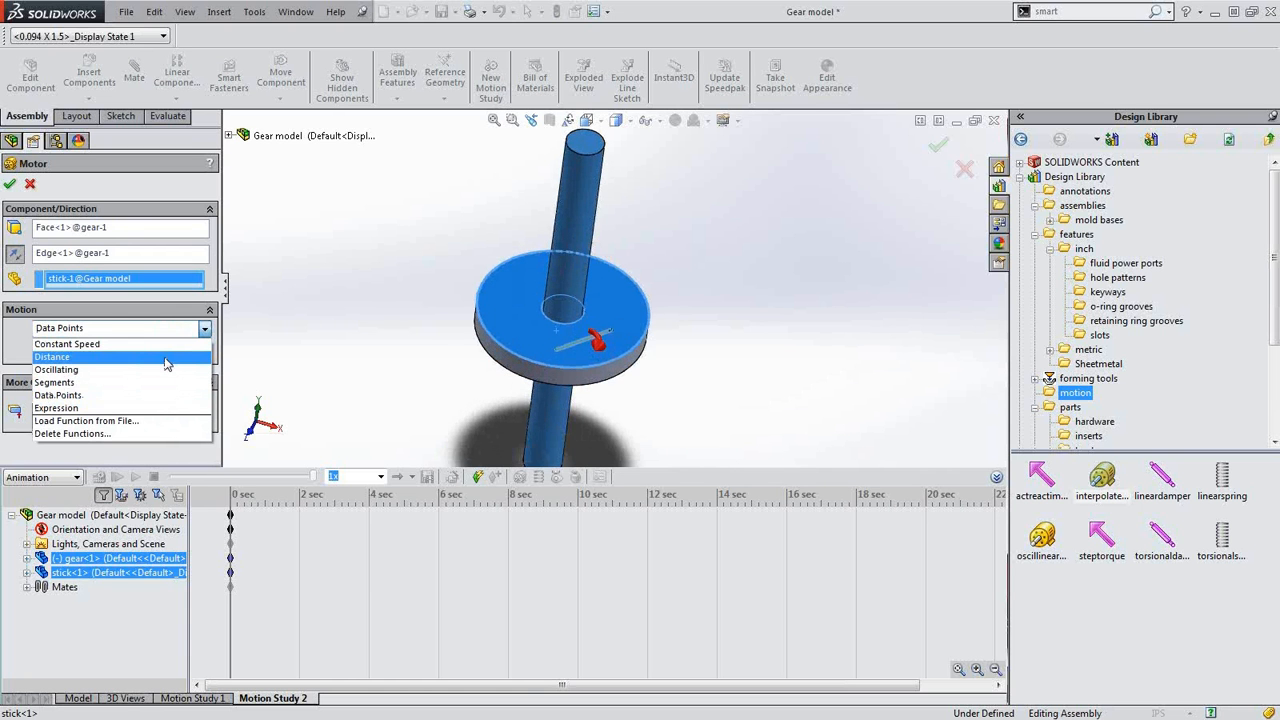
{"action": "left_click", "coordinate": [150, 343]}
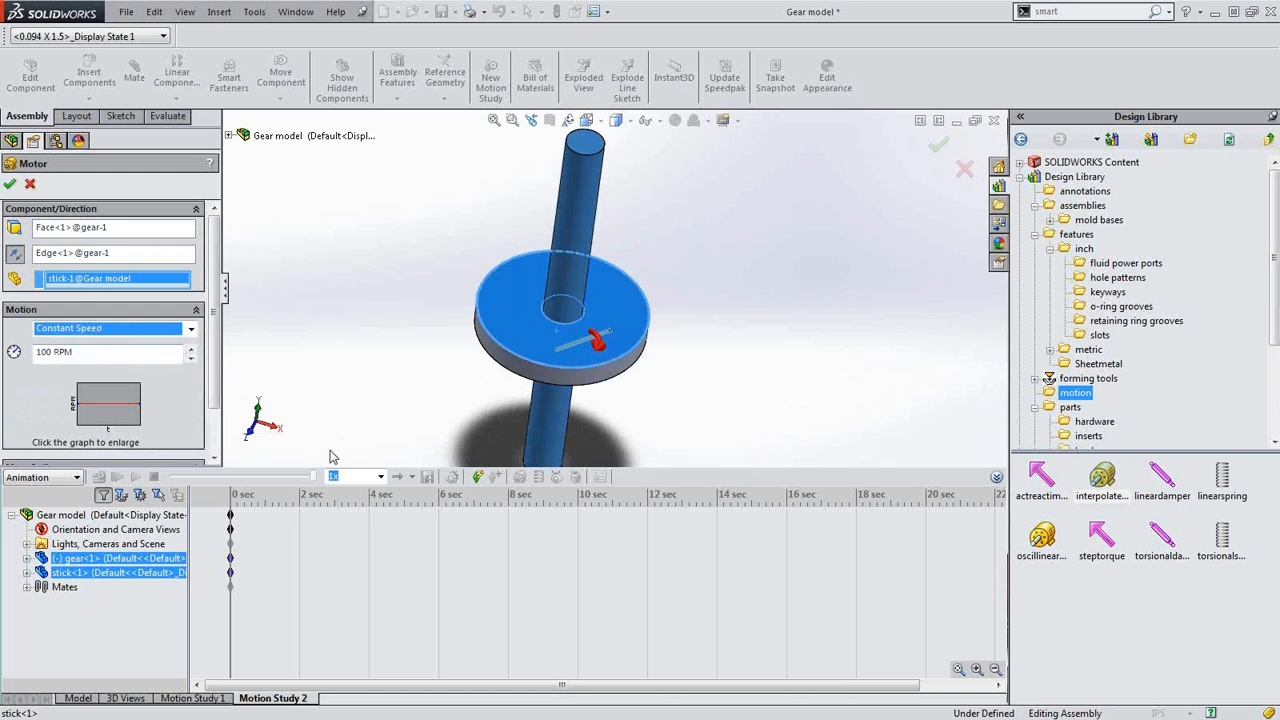
{"action": "left_click", "coordinate": [9, 184]}
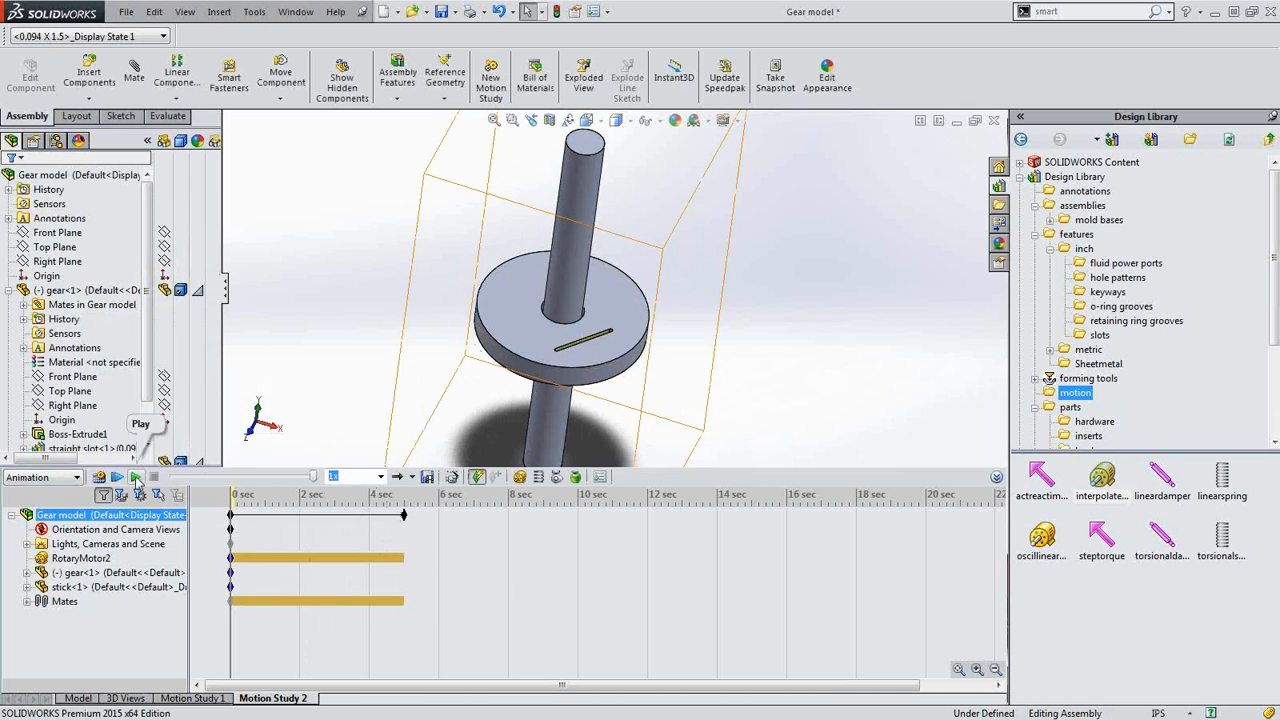
- Play the motion study to watch the gear rotate, and check the standard folders slide in PowerPoint
{"action": "left_click", "coordinate": [135, 477]}
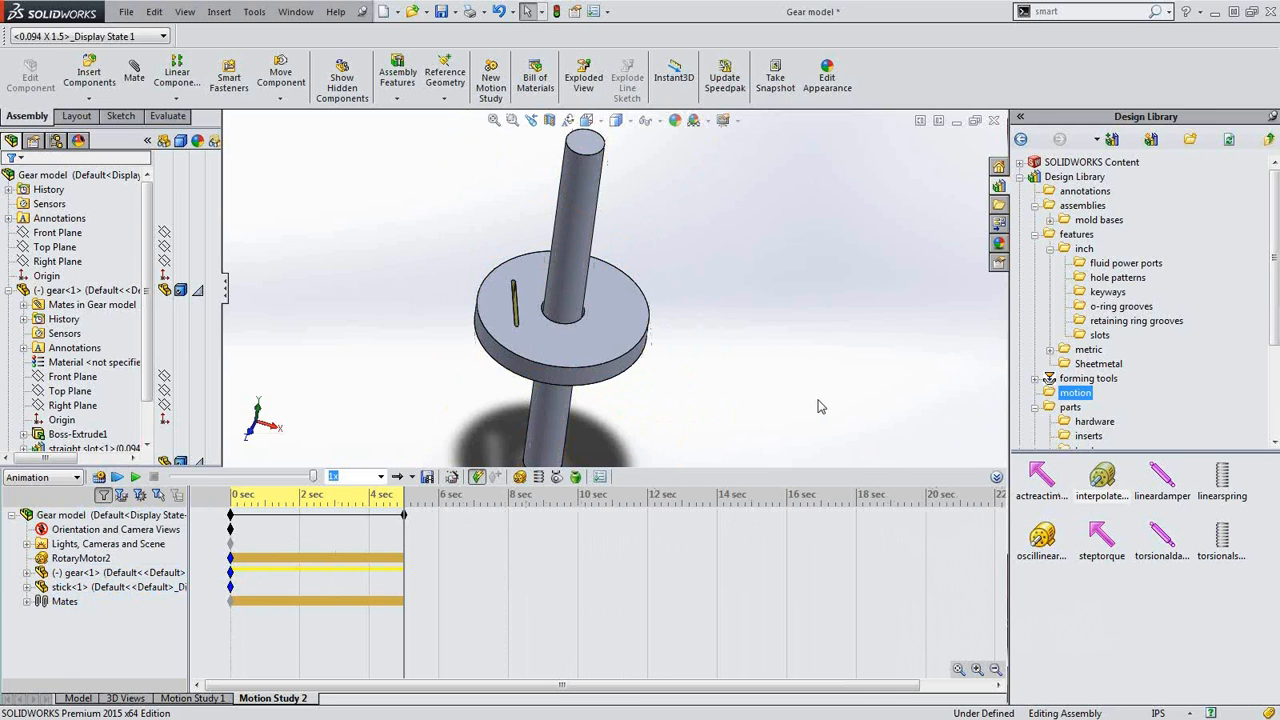
{"action": "key", "text": "alt+Tab"}
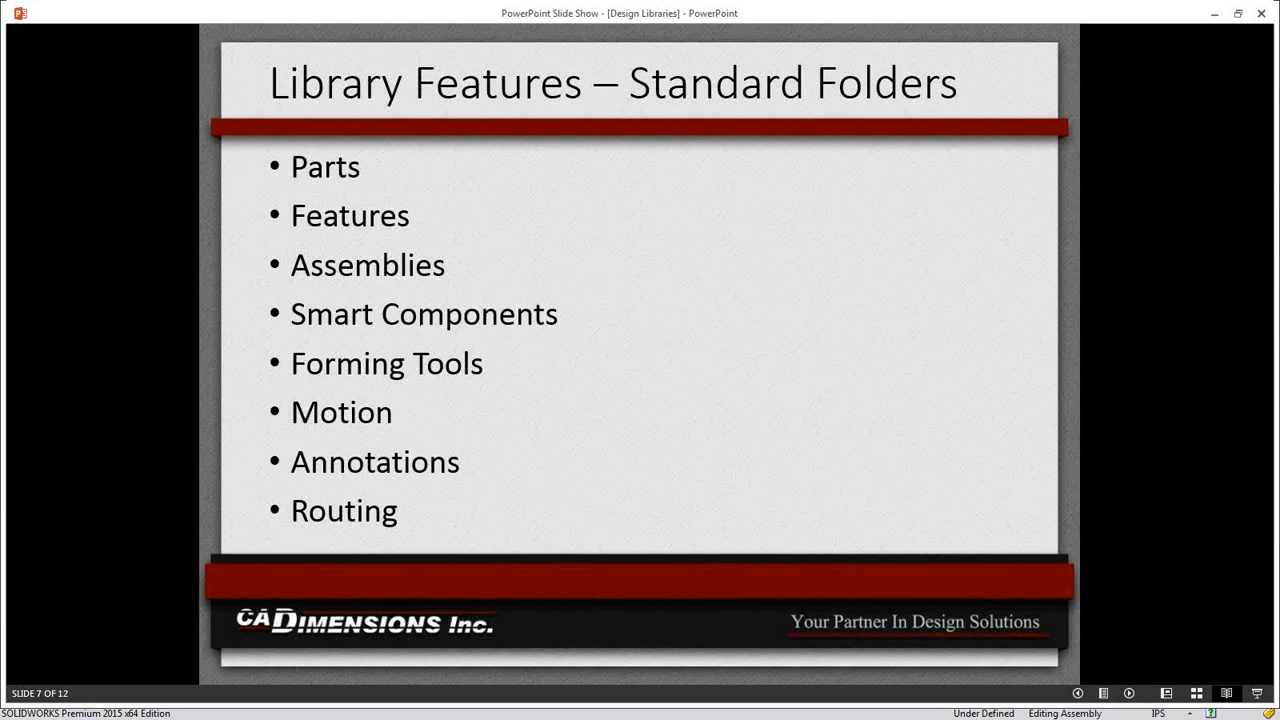
{"action": "key", "text": "alt+Tab"}
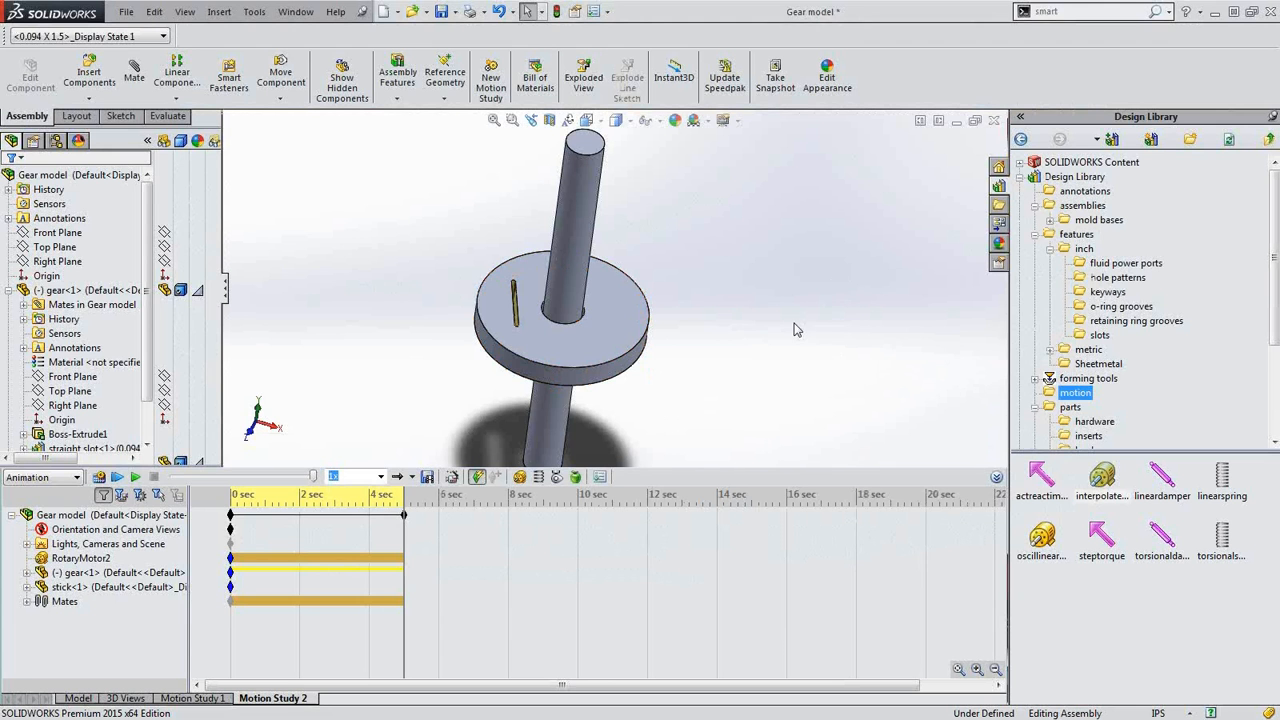
- Collapse the motion study timeline, minimise the gear assembly and bring up the cut block L&L part in a tilted view
{"action": "left_click", "coordinate": [995, 478]}
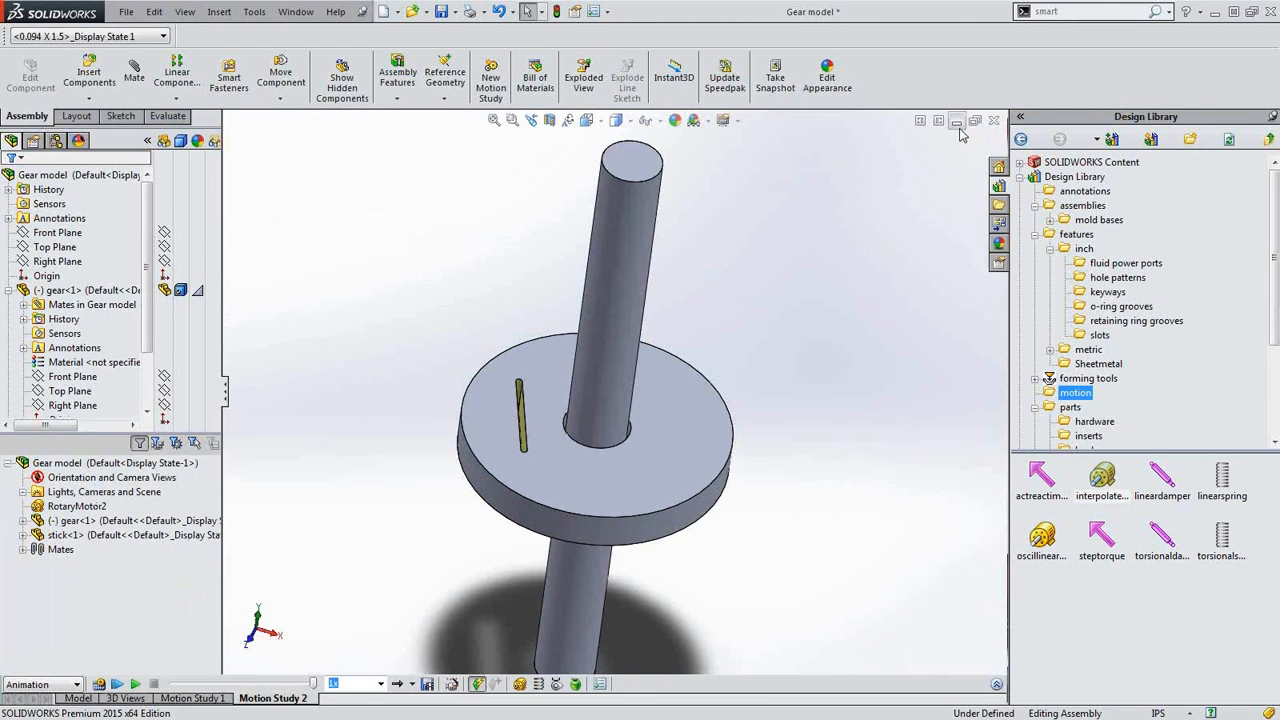
{"action": "left_click", "coordinate": [956, 121]}
{"action": "left_click", "coordinate": [211, 671]}
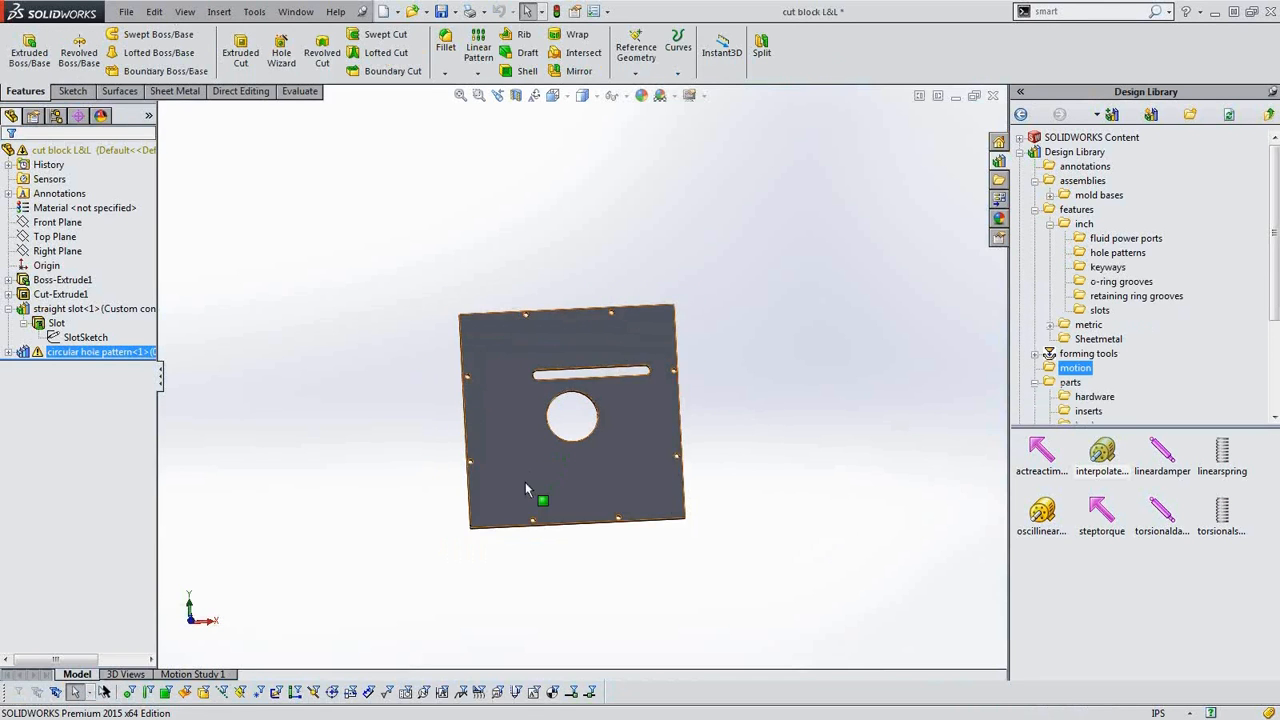
{"action": "middle_click_drag", "start_coordinate": [525, 482], "coordinate": [516, 373]}
{"action": "scroll", "coordinate": [506, 407], "scroll_direction": "down", "scroll_amount": 3}
{"action": "middle_click_drag", "start_coordinate": [540, 467], "coordinate": [540, 414]}
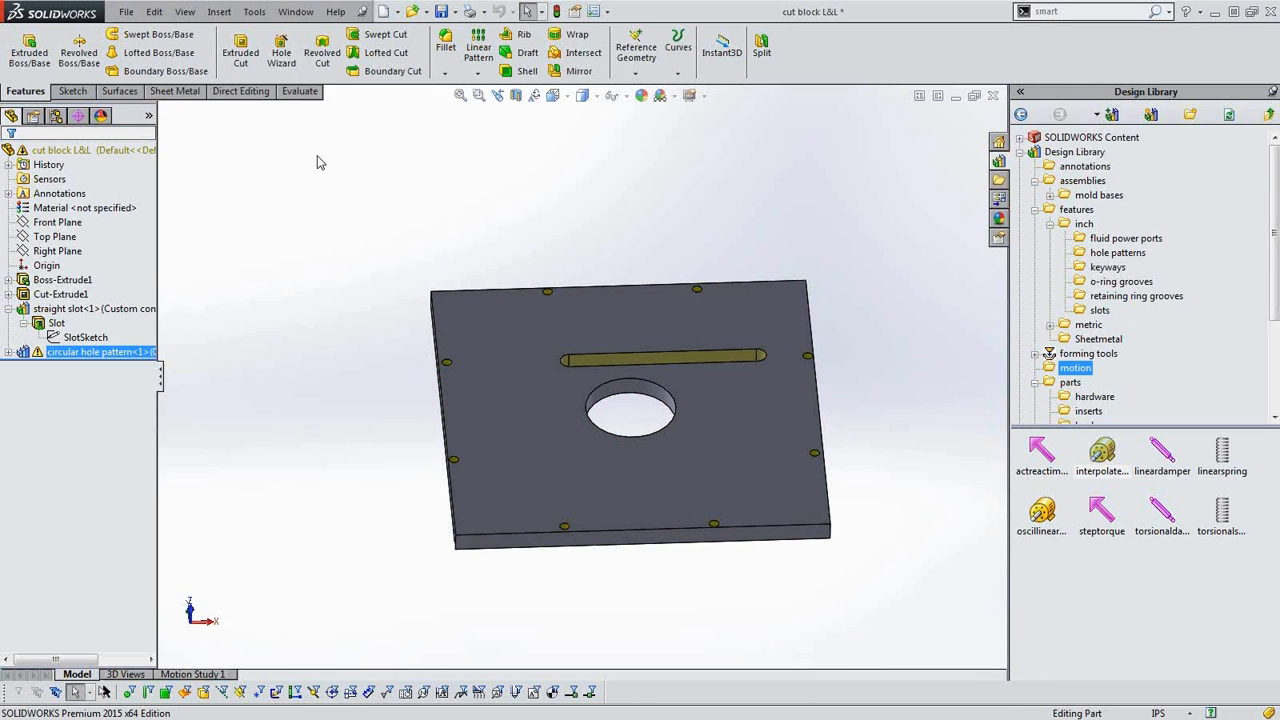
- Make a new assembly from the cut block L&L part and place the block in it
{"action": "left_click", "coordinate": [126, 12]}
{"action": "left_click", "coordinate": [196, 119]}
{"action": "left_click", "coordinate": [528, 414]}
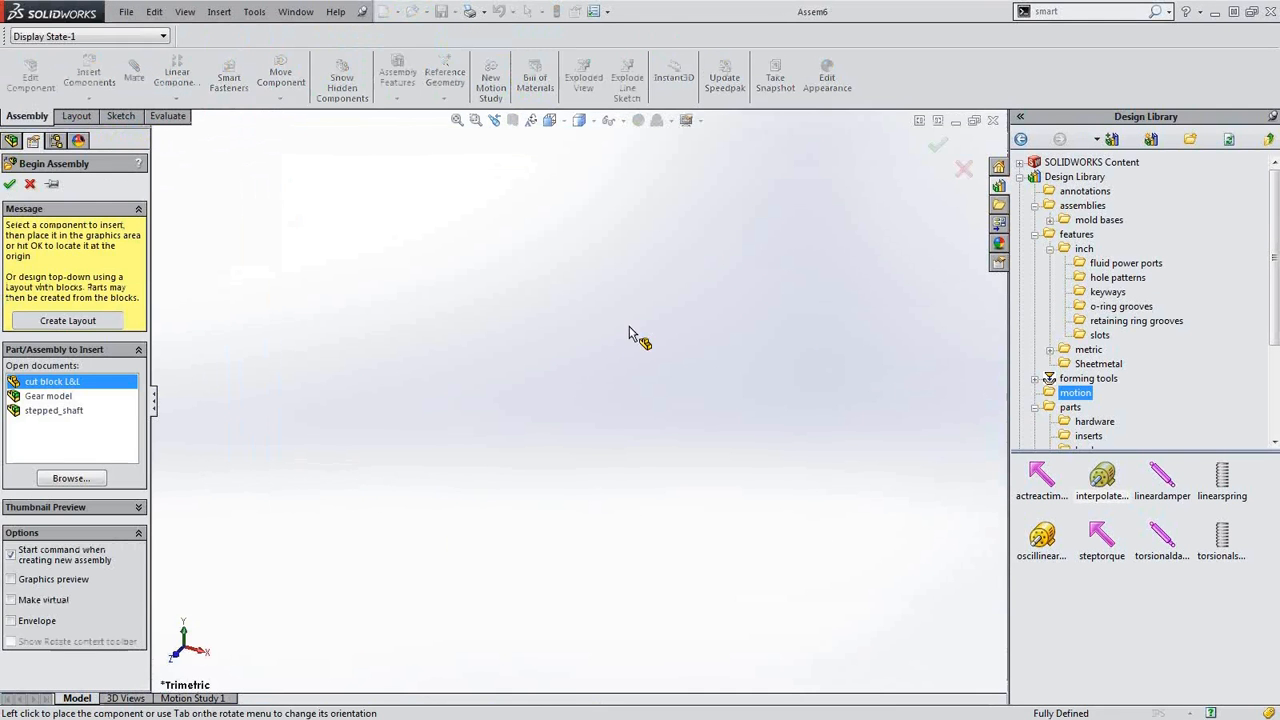
{"action": "left_click", "coordinate": [563, 346]}
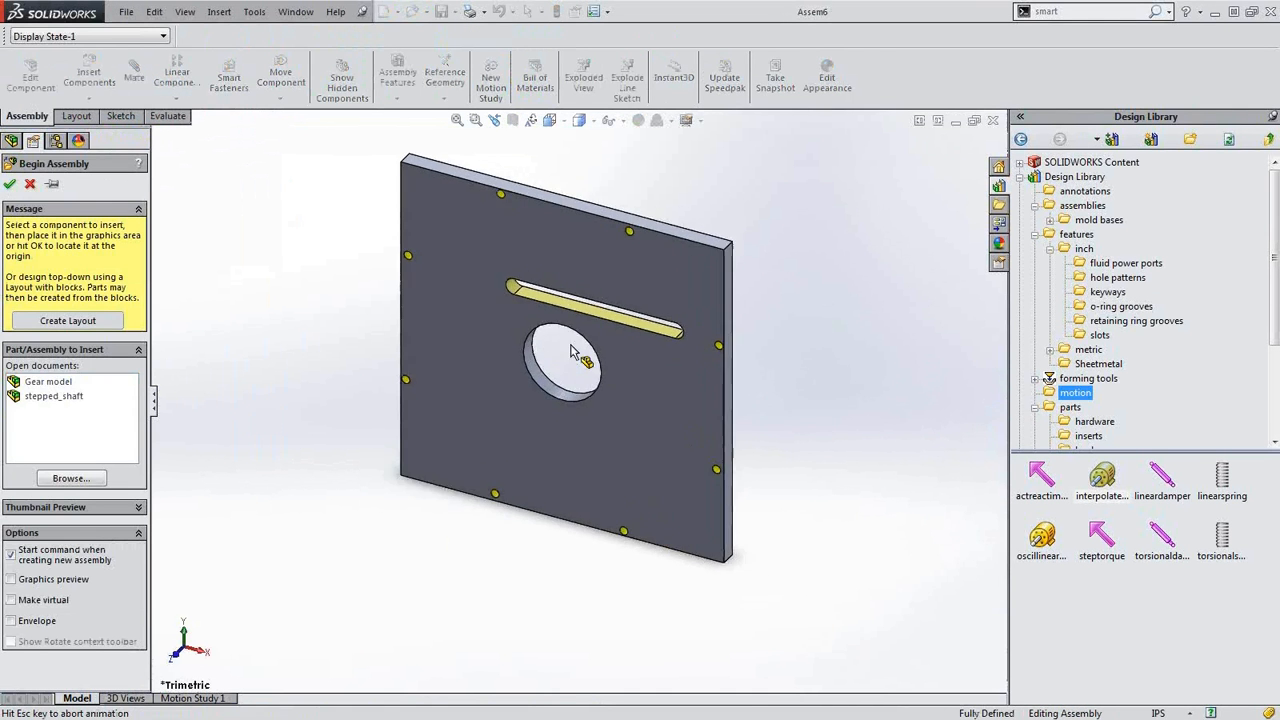
{"action": "middle_click_drag", "start_coordinate": [617, 432], "coordinate": [686, 250]}
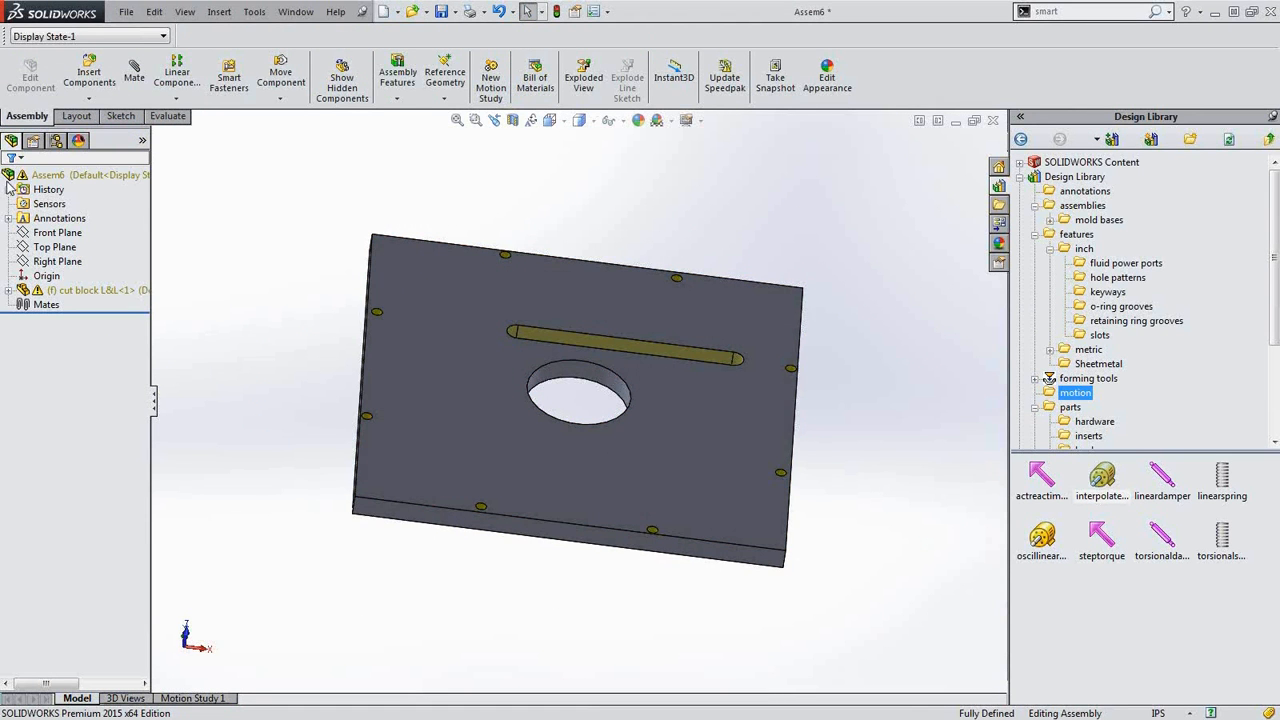
- Insert the hydraulic clamp from the smart components folder in configuration scls-122, mated coincident to the block's large face
{"action": "left_click", "coordinate": [1035, 235]}
{"action": "left_click", "coordinate": [1066, 363]}
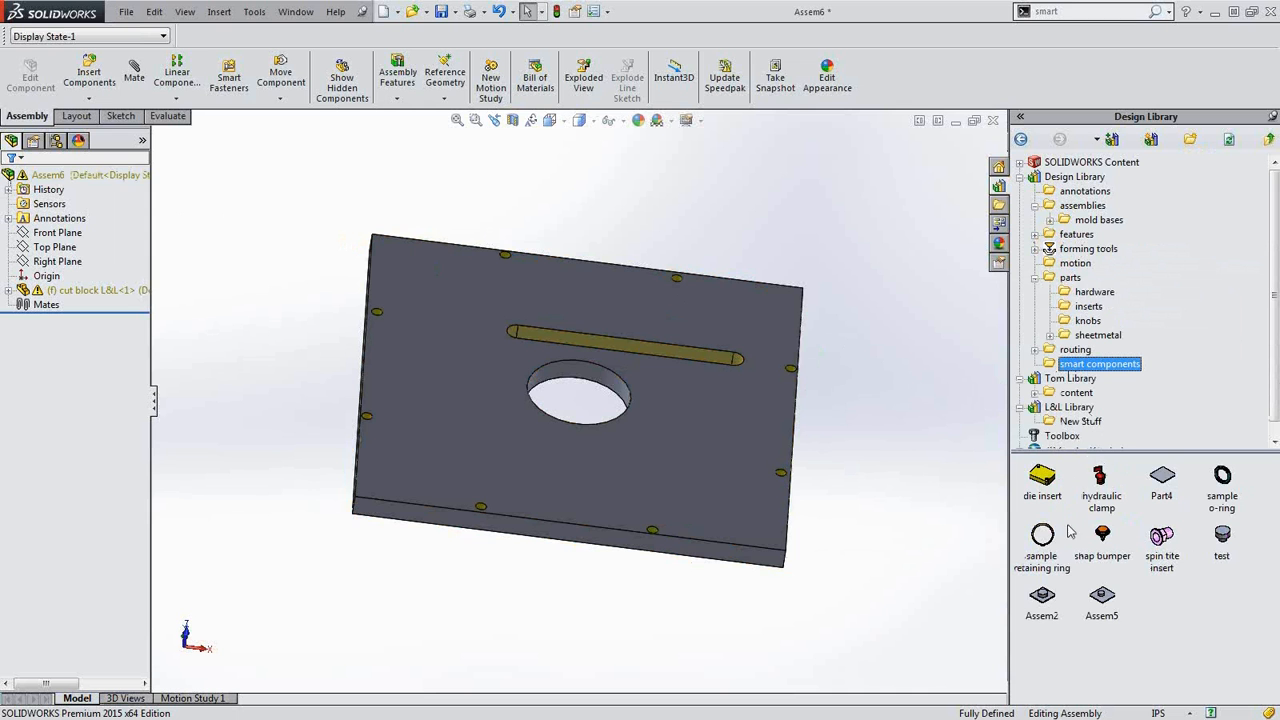
{"action": "left_click_drag", "start_coordinate": [1105, 492], "coordinate": [505, 389]}
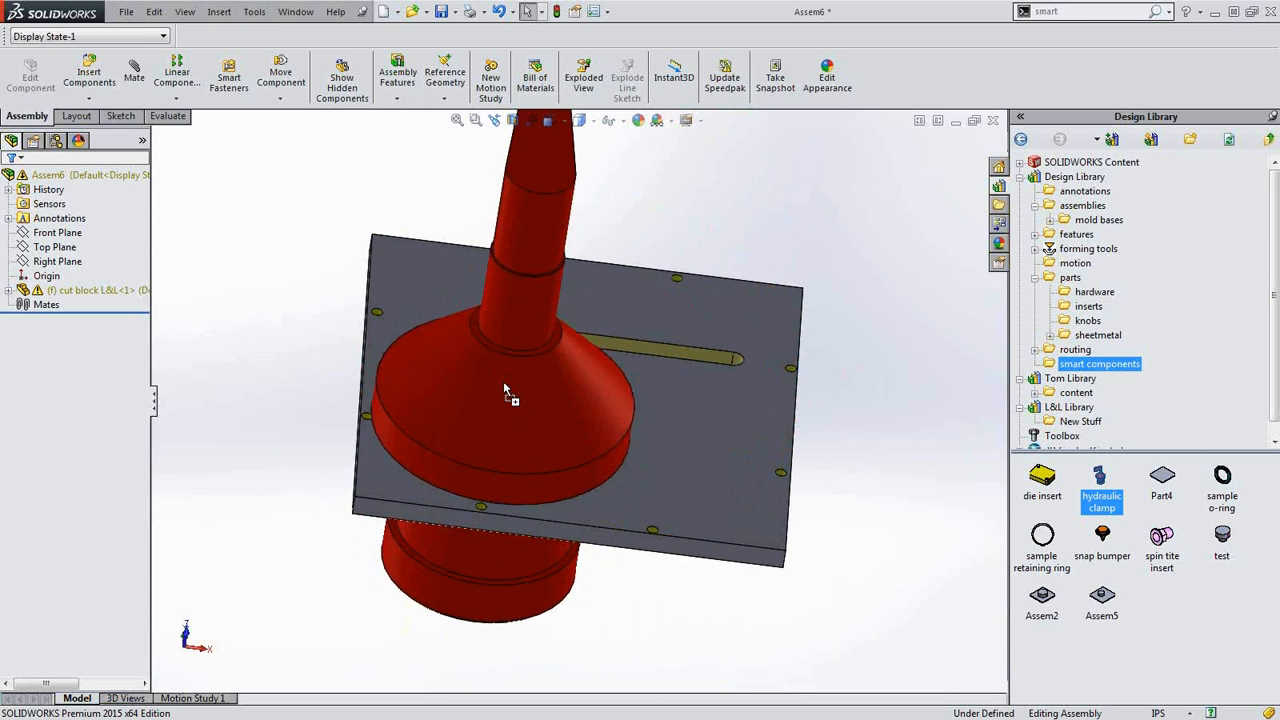
{"action": "mouse_move", "coordinate": [505, 389]}
{"action": "left_mouse_down"}
{"action": "mouse_move", "coordinate": [255, 327]}
{"action": "mouse_move", "coordinate": [227, 309]}
{"action": "mouse_move", "coordinate": [238, 295]}
{"action": "mouse_move", "coordinate": [191, 308]}
{"action": "mouse_move", "coordinate": [214, 277]}
{"action": "mouse_move", "coordinate": [280, 331]}
{"action": "mouse_move", "coordinate": [514, 376]}
{"action": "left_mouse_up"}
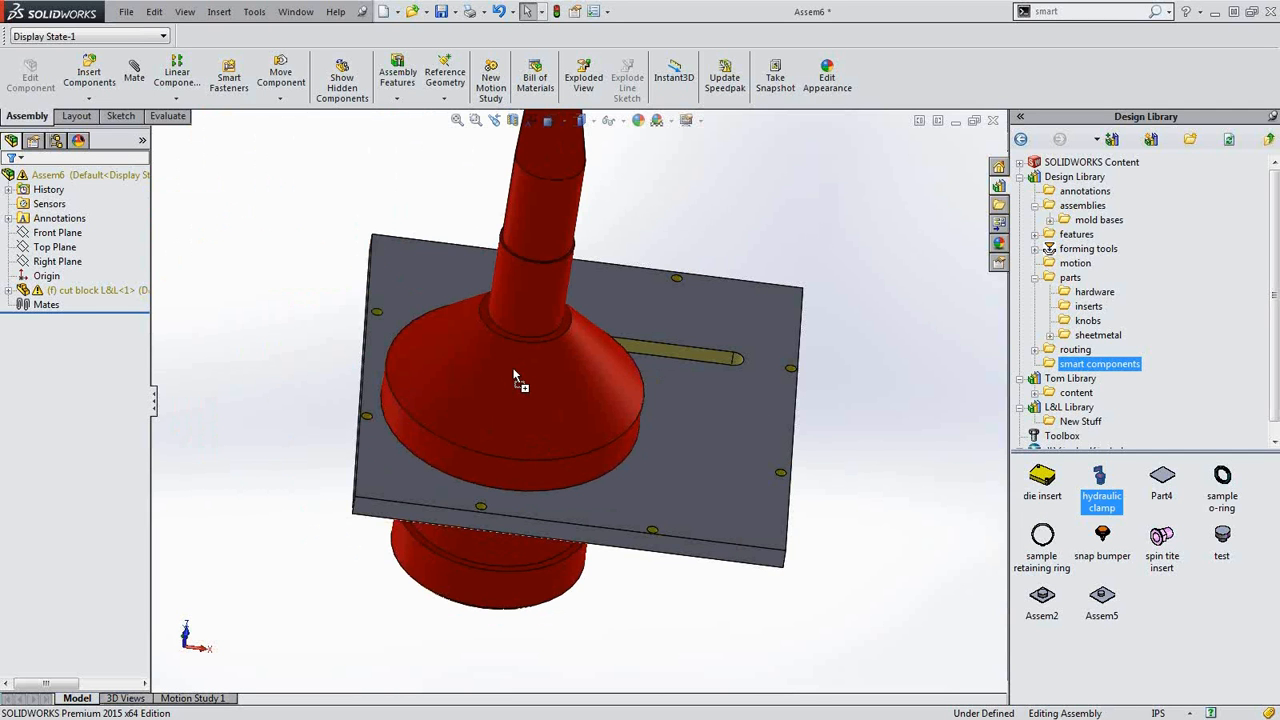
{"action": "left_click_drag", "start_coordinate": [514, 376], "coordinate": [514, 376]}
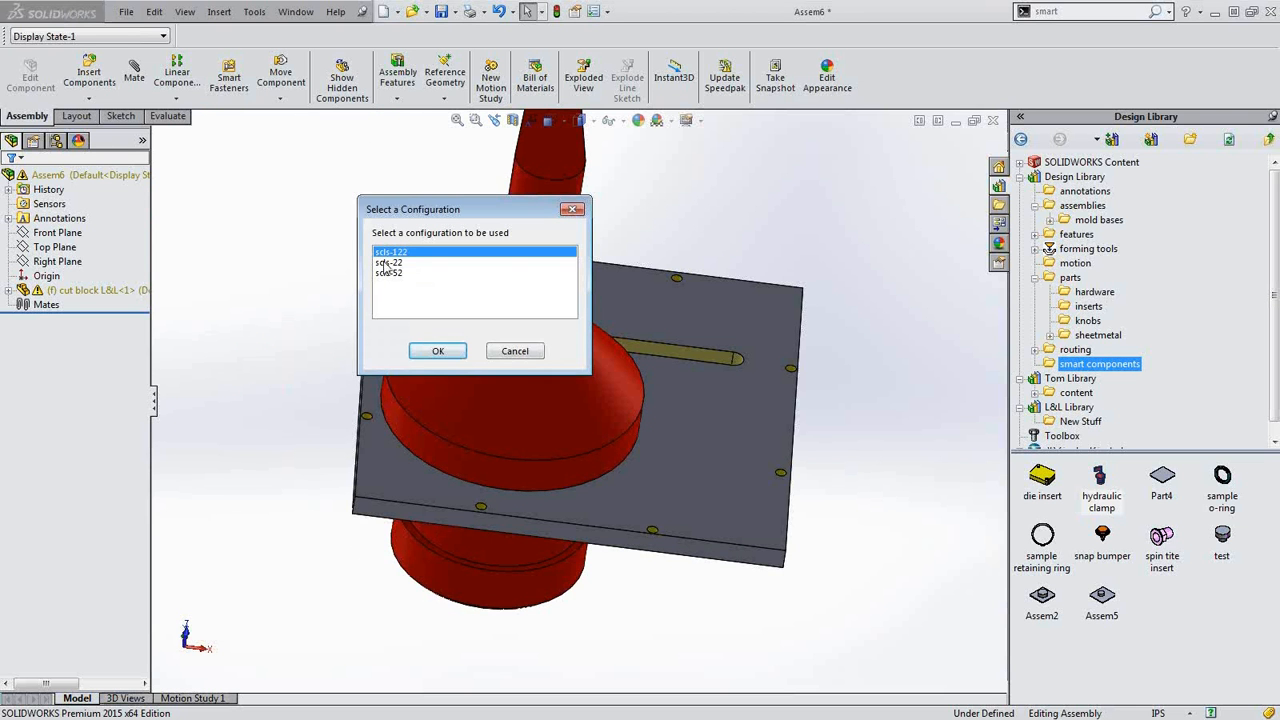
{"action": "left_click", "coordinate": [437, 349]}
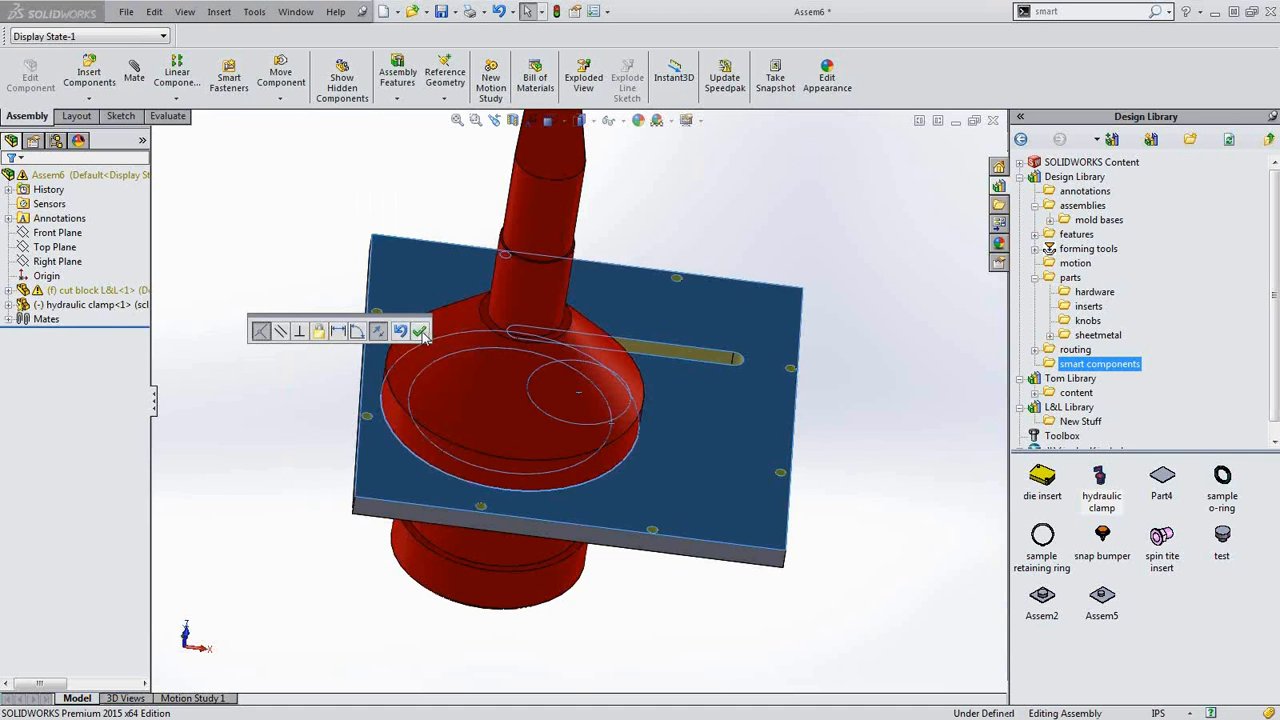
{"action": "left_click", "coordinate": [420, 332]}
{"action": "key", "text": "Escape"}
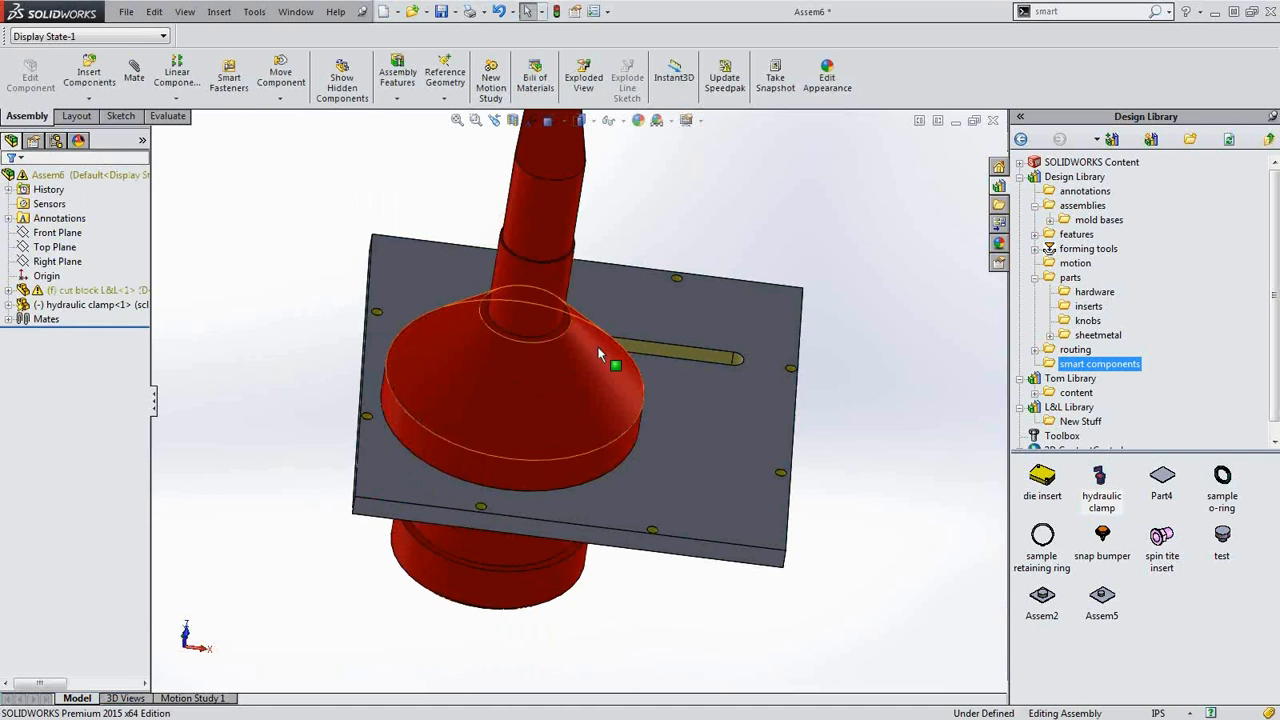
{"action": "scroll", "coordinate": [658, 376], "scroll_direction": "up", "scroll_amount": 1}
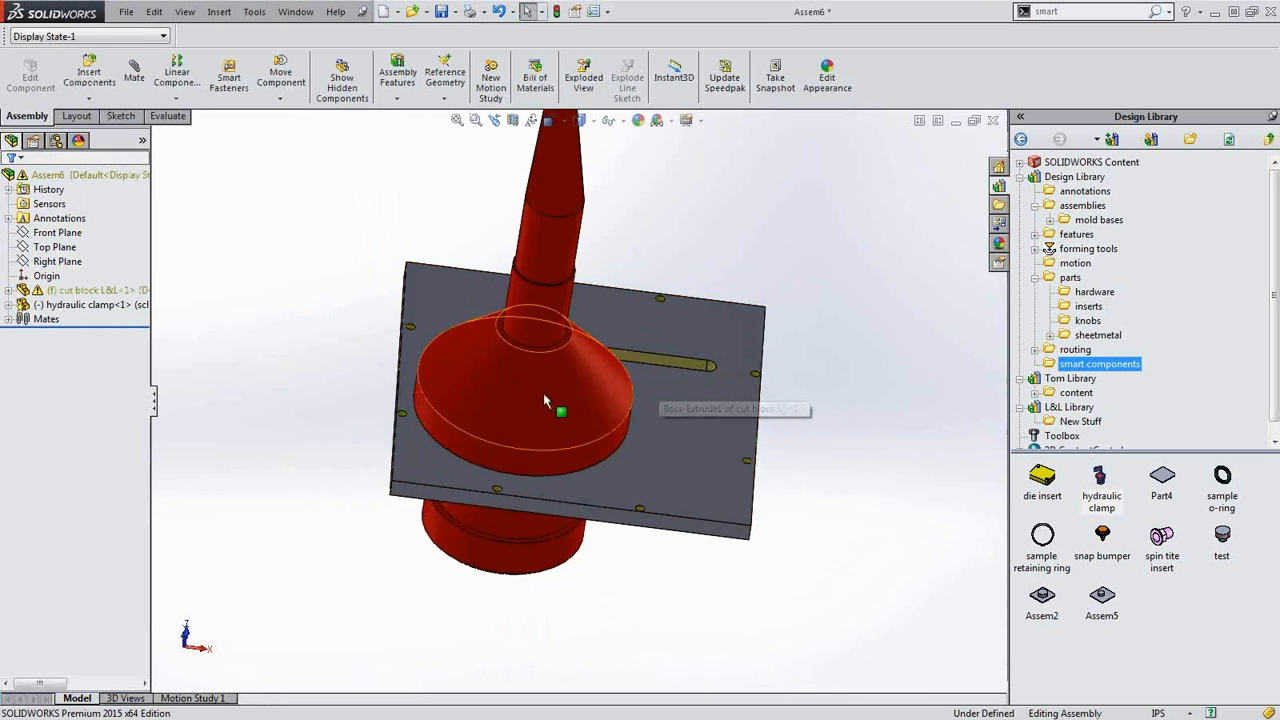
- Shift the hydraulic clamp slightly on the block and insert its smart features into the cut block L&L part
{"action": "scroll", "coordinate": [702, 401], "scroll_direction": "up", "scroll_amount": 2}
{"action": "middle_click_drag", "start_coordinate": [613, 437], "coordinate": [583, 349]}
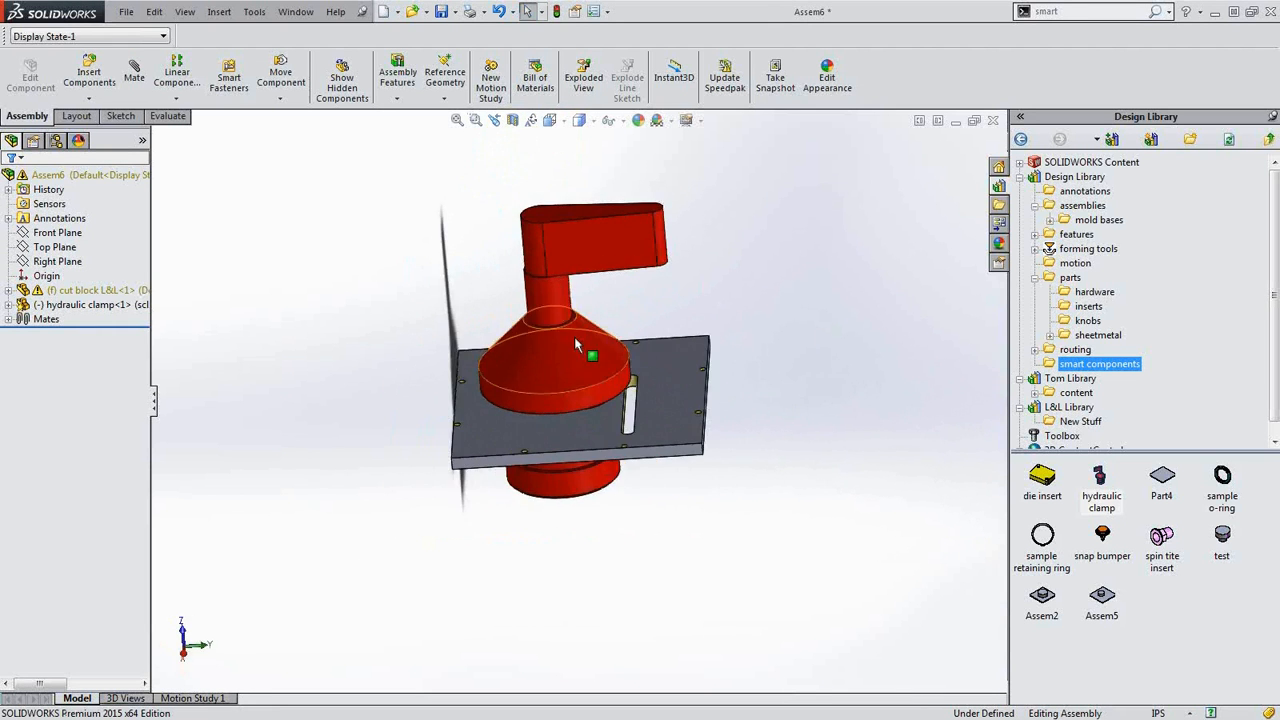
{"action": "middle_click_drag", "start_coordinate": [657, 314], "coordinate": [654, 408]}
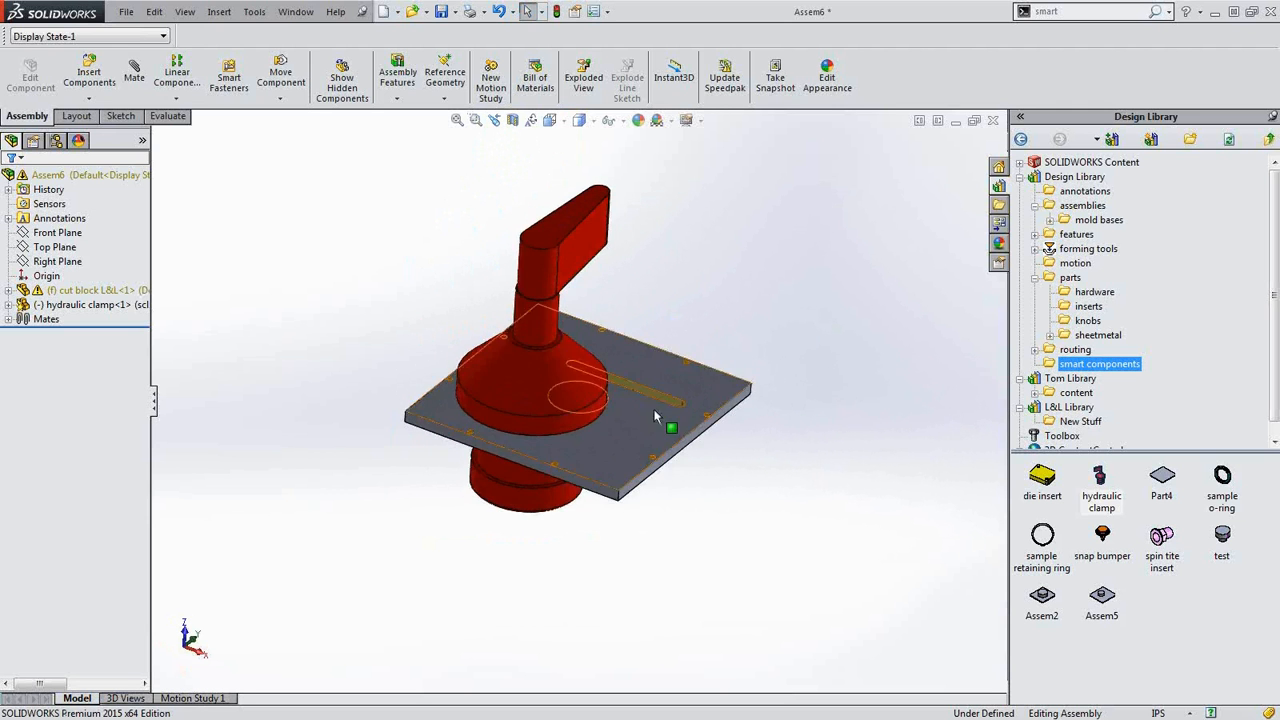
{"action": "left_click_drag", "start_coordinate": [572, 382], "coordinate": [605, 384]}
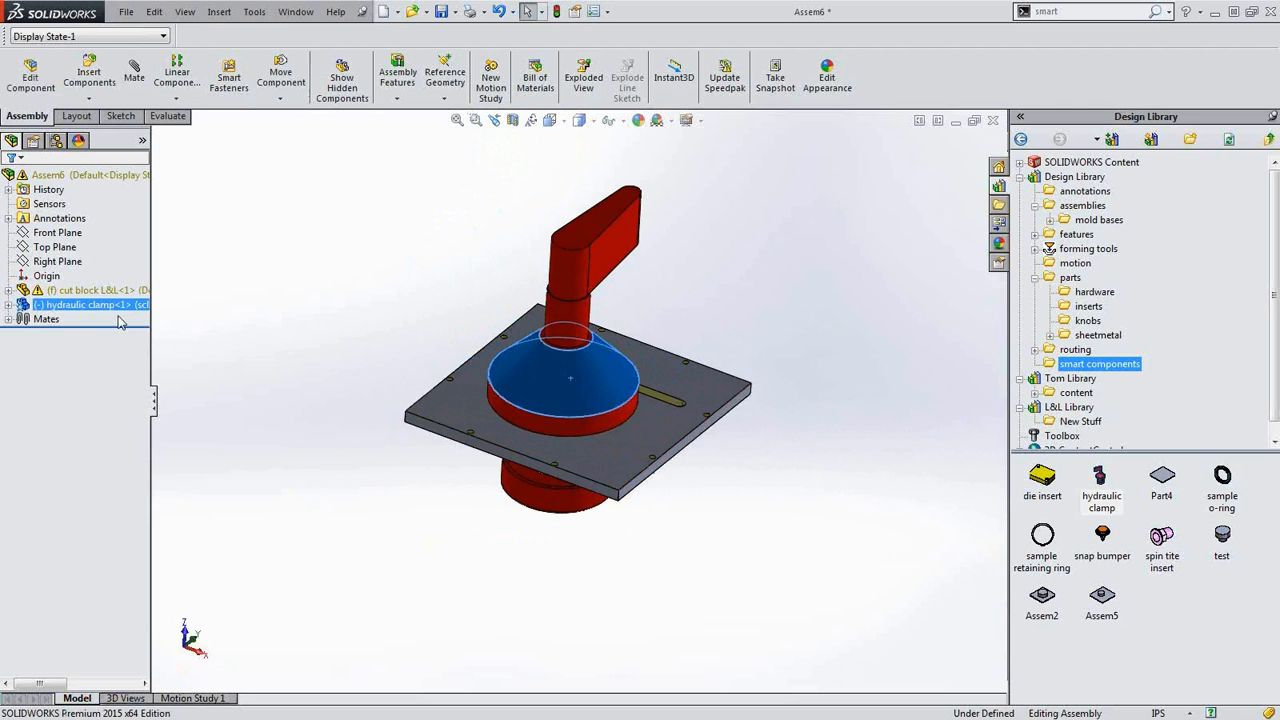
{"action": "left_click", "coordinate": [85, 308]}
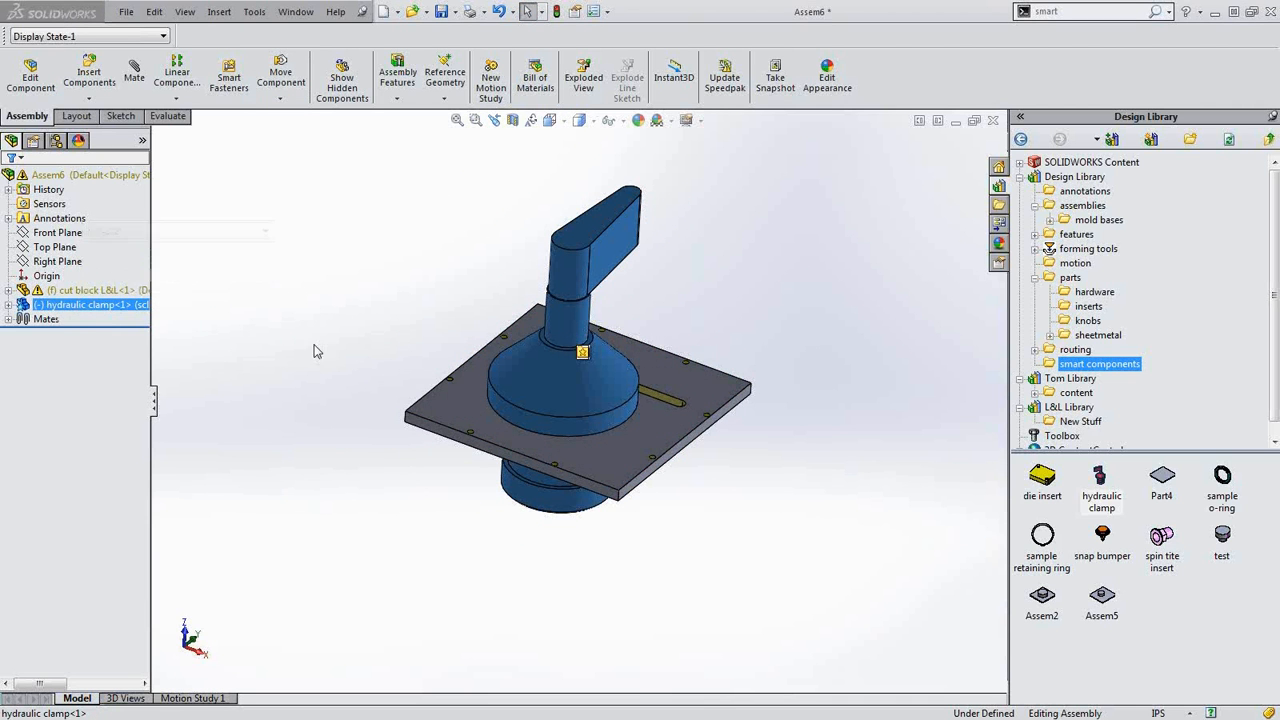
{"action": "left_click", "coordinate": [581, 351]}
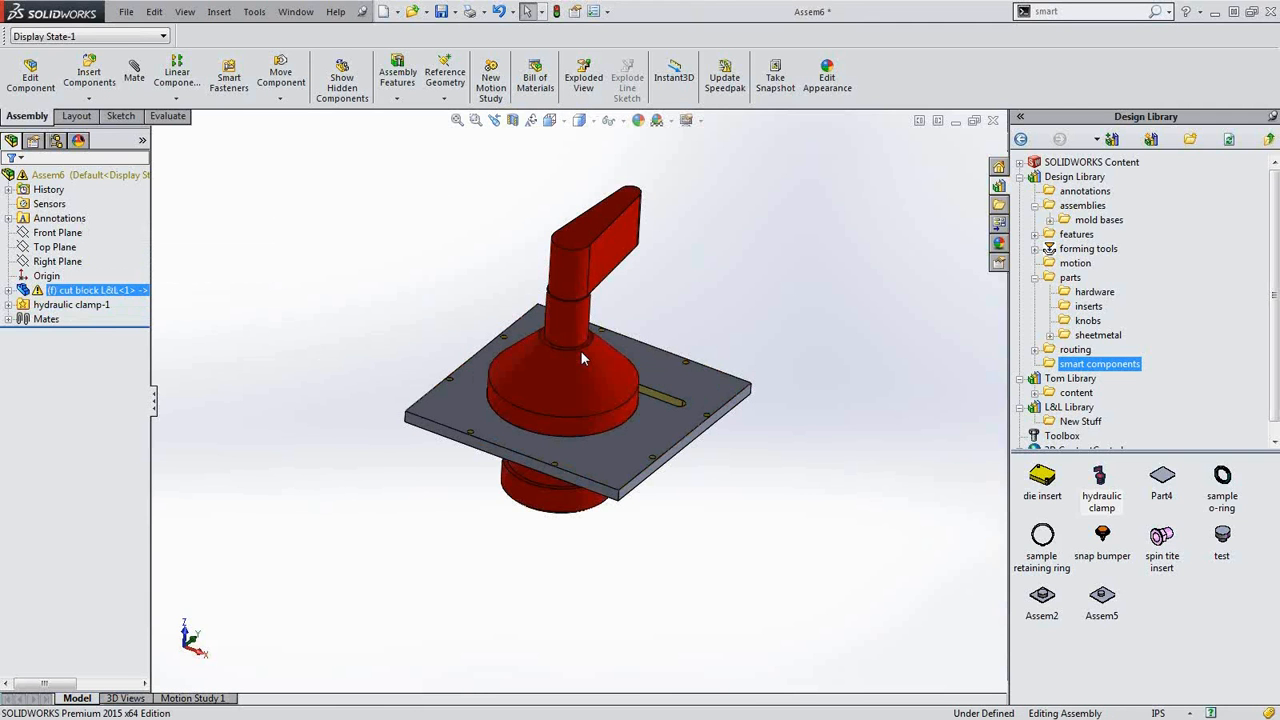
- Move the hydraulic clamp aside to expose the cut in the block, relocate it to the opposite side and rebuild the assembly
{"action": "left_click_drag", "start_coordinate": [529, 392], "coordinate": [602, 343]}
{"action": "scroll", "coordinate": [597, 348], "scroll_direction": "down", "scroll_amount": 6}
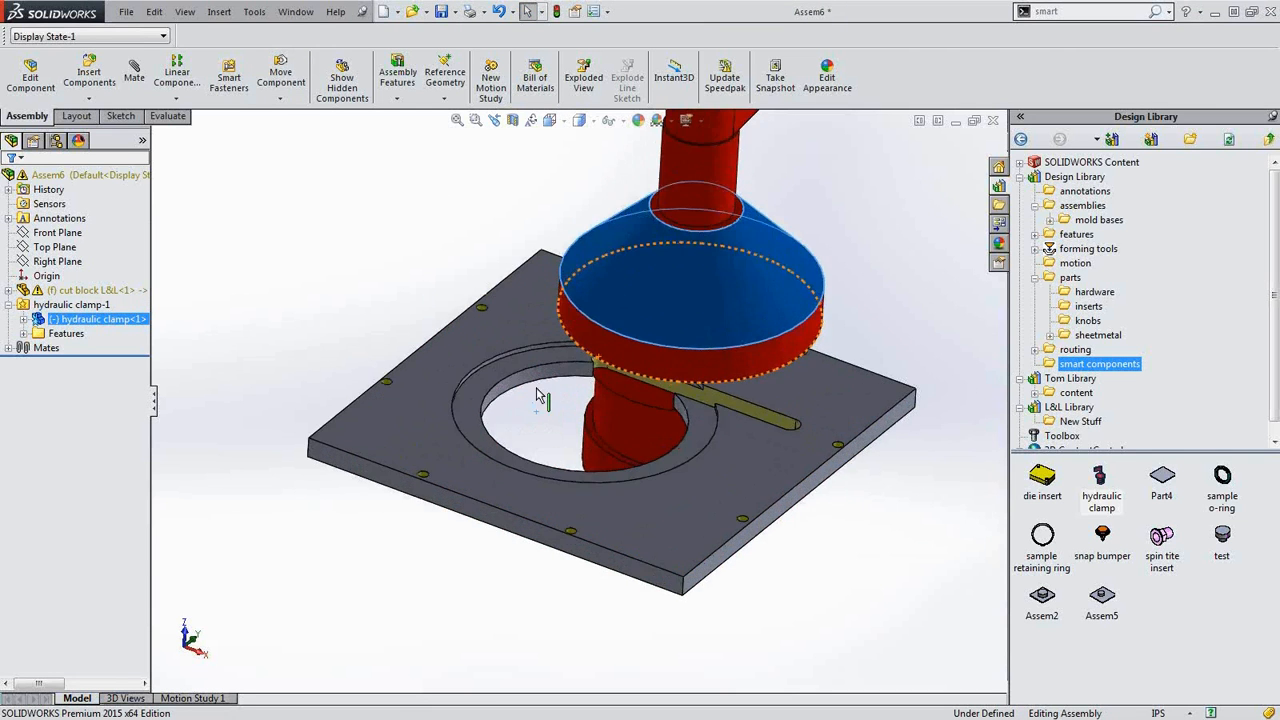
{"action": "scroll", "coordinate": [771, 352], "scroll_direction": "up", "scroll_amount": 5}
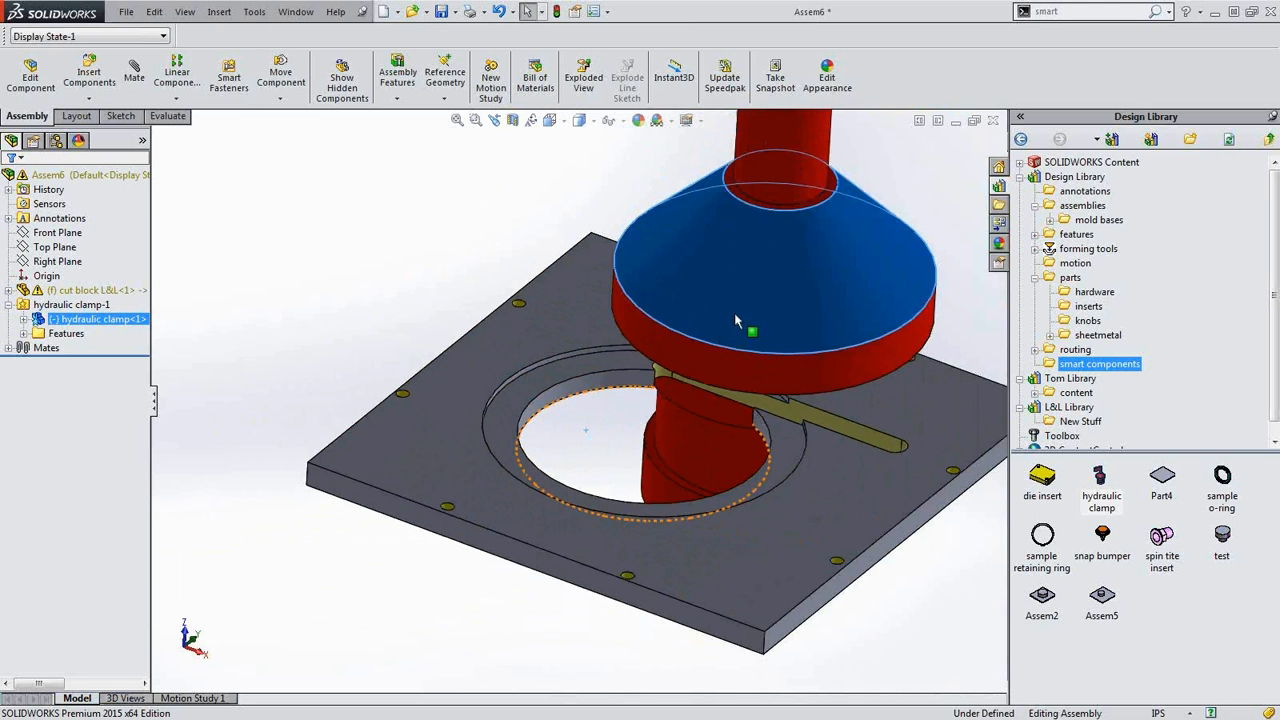
{"action": "left_click_drag", "start_coordinate": [730, 263], "coordinate": [552, 412]}
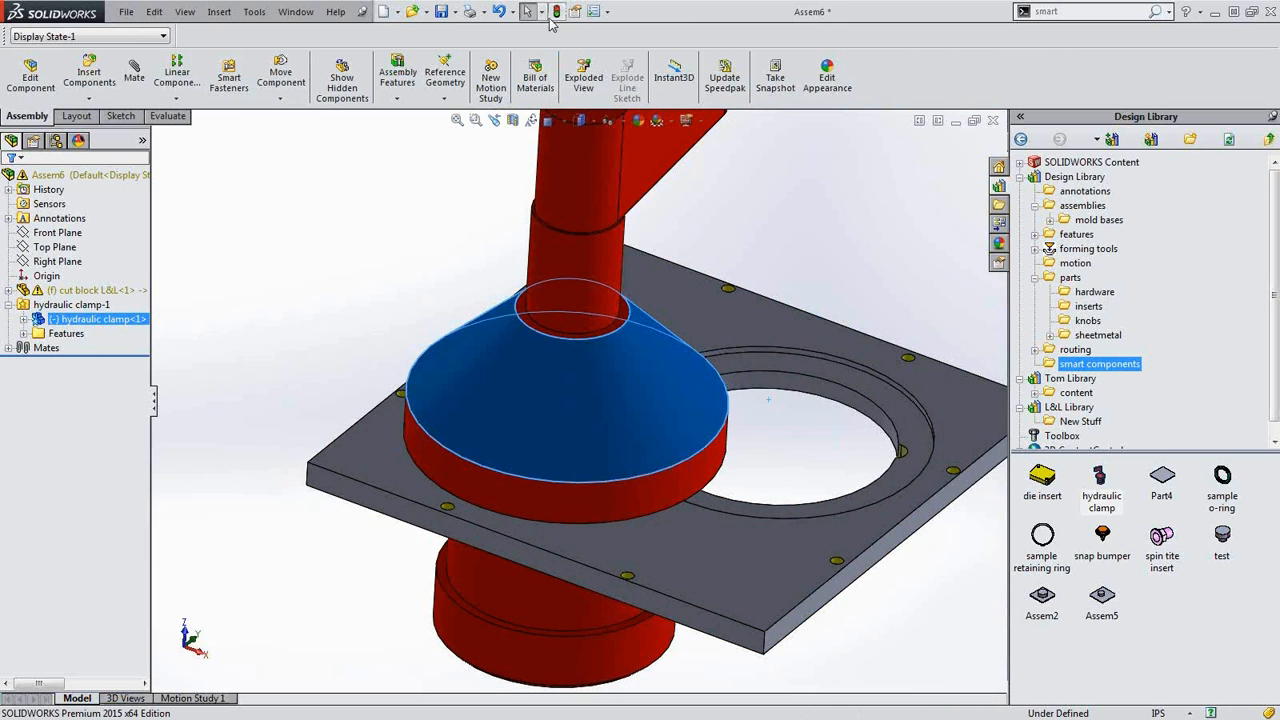
{"action": "left_click", "coordinate": [557, 12]}
- Slide the hydraulic clamp across the block and back, rebuilding the assembly after each move to update the cut
{"action": "scroll", "coordinate": [683, 430], "scroll_direction": "up", "scroll_amount": 3}
{"action": "left_click_drag", "start_coordinate": [630, 389], "coordinate": [724, 387]}
{"action": "left_click", "coordinate": [560, 11]}
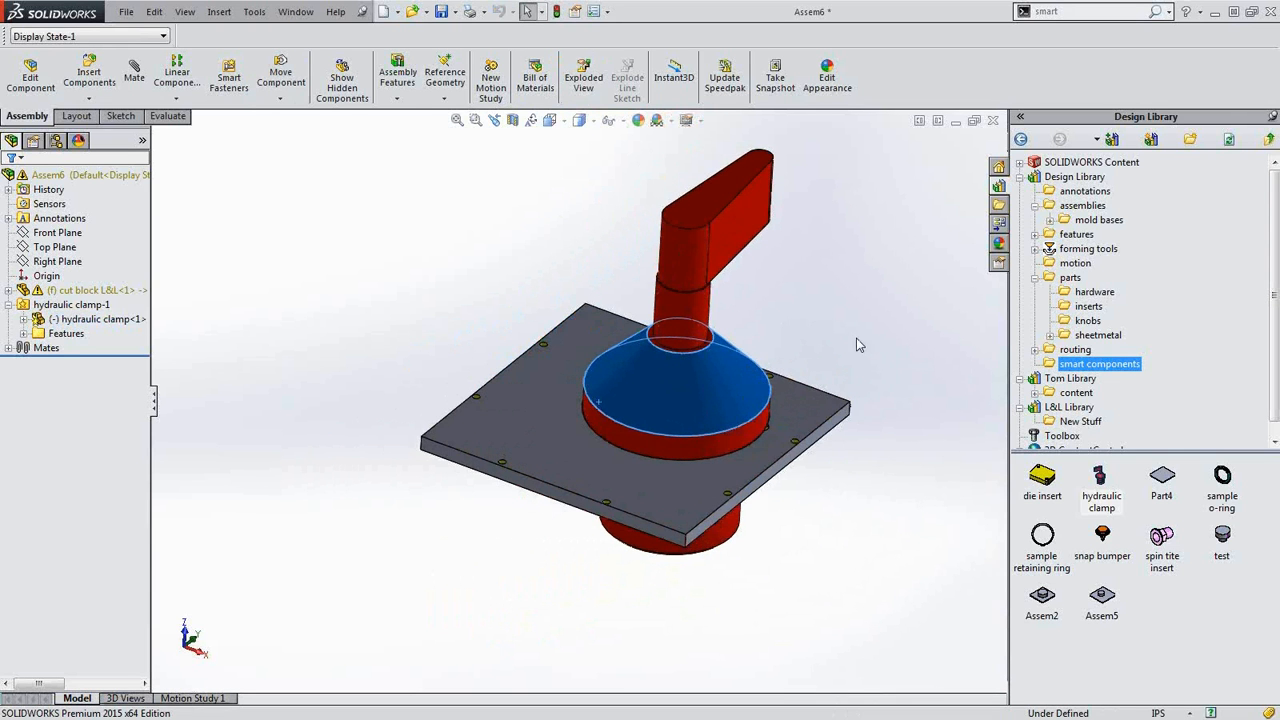
{"action": "left_click_drag", "start_coordinate": [755, 432], "coordinate": [622, 425]}
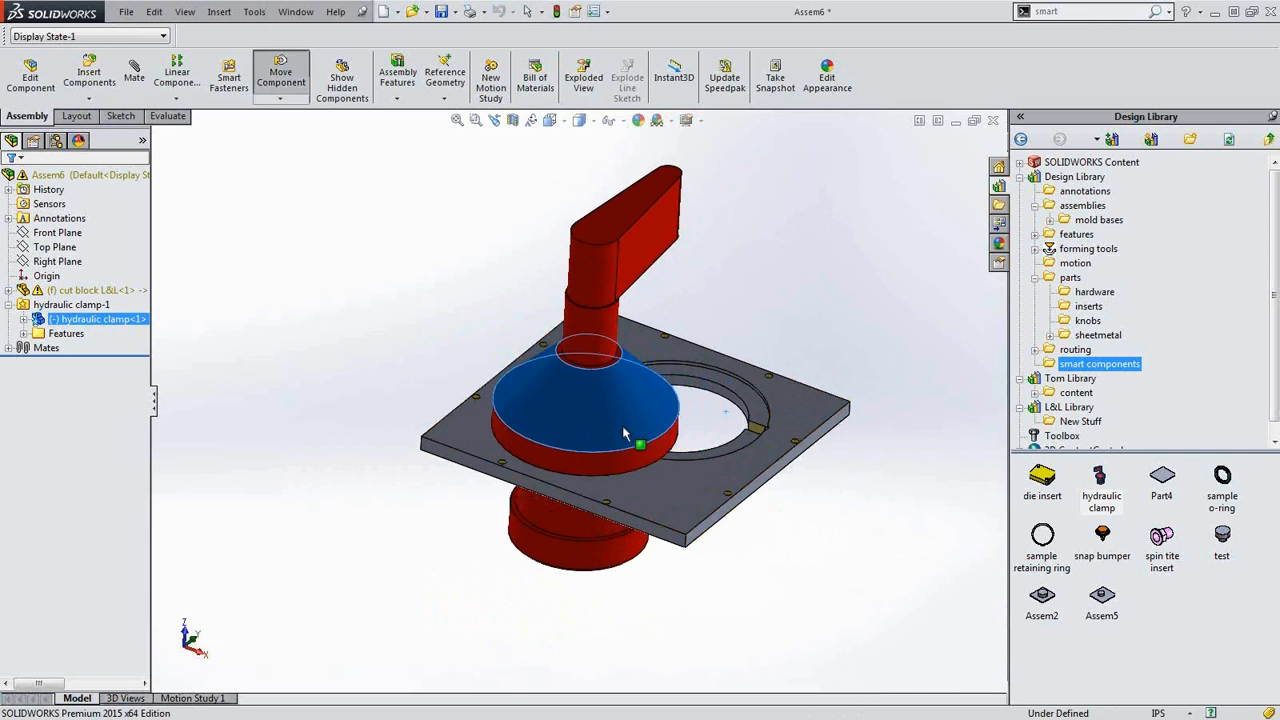
{"action": "left_click", "coordinate": [556, 12]}
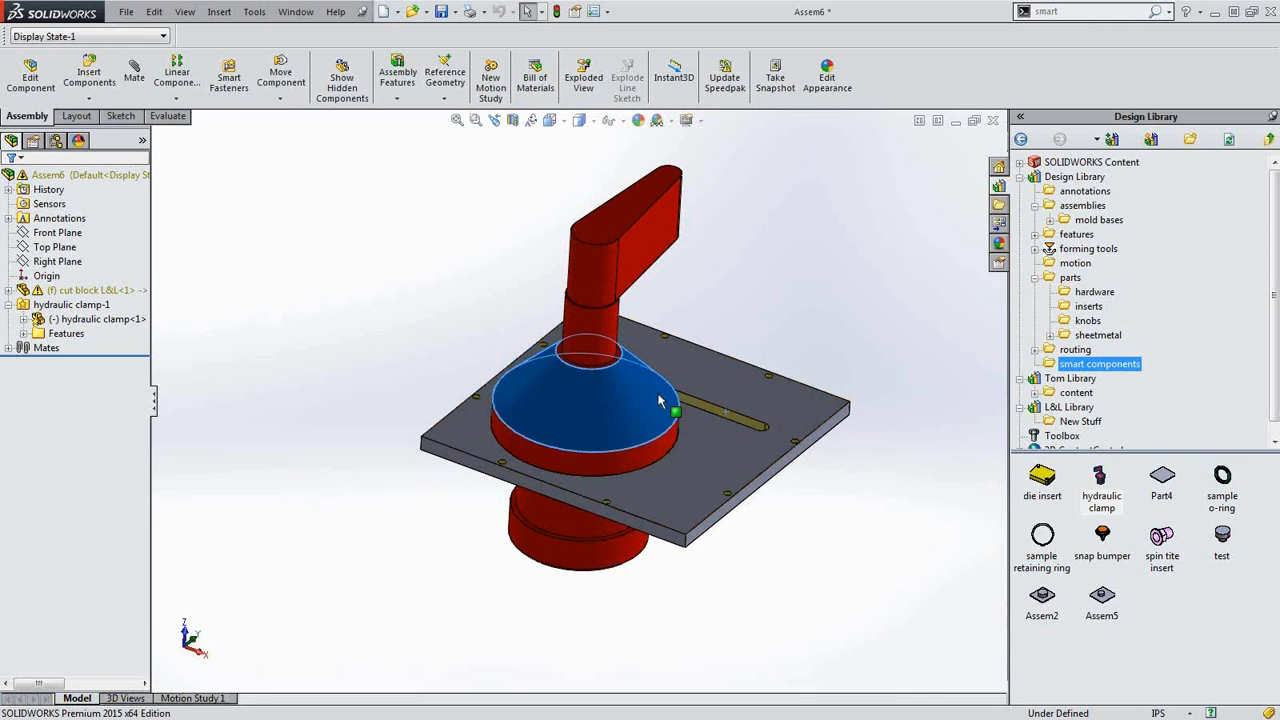
- Examine the clamp and block from the side, move the clamp to another spot on the block and rebuild the assembly
{"action": "middle_click_drag", "start_coordinate": [635, 479], "coordinate": [609, 378]}
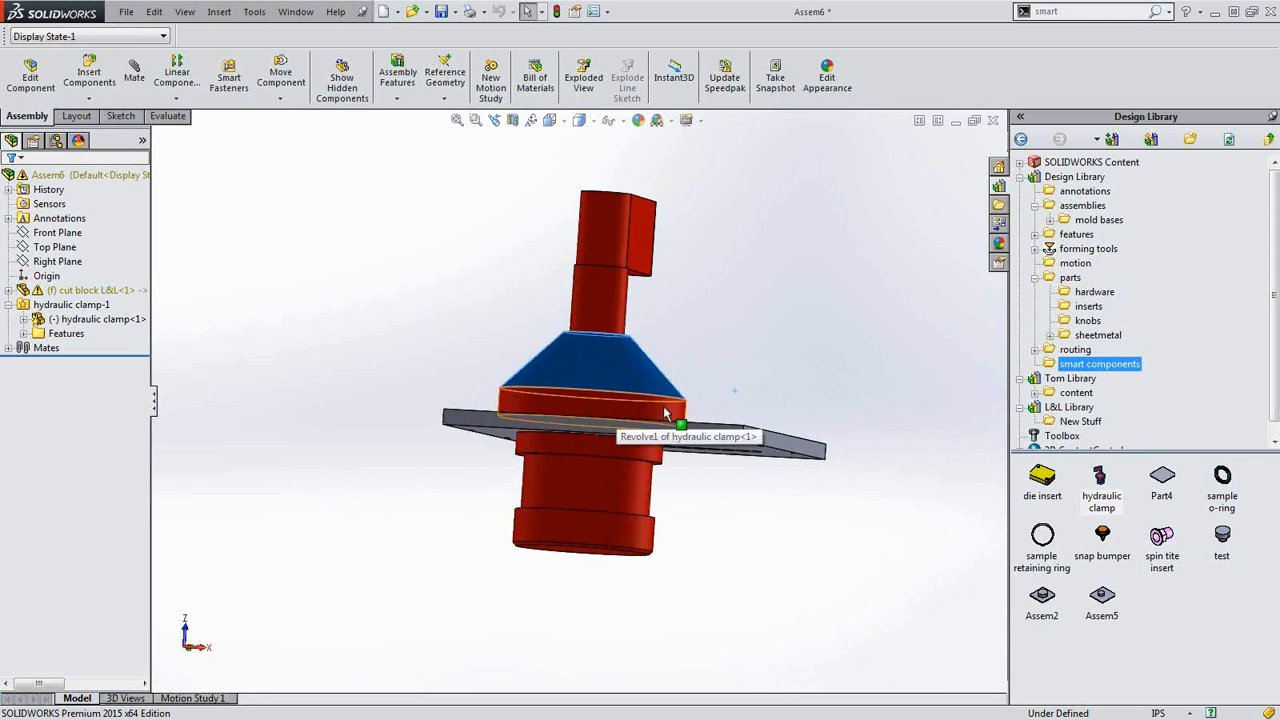
{"action": "middle_click_drag", "start_coordinate": [726, 390], "coordinate": [646, 466]}
{"action": "left_click_drag", "start_coordinate": [592, 391], "coordinate": [690, 398]}
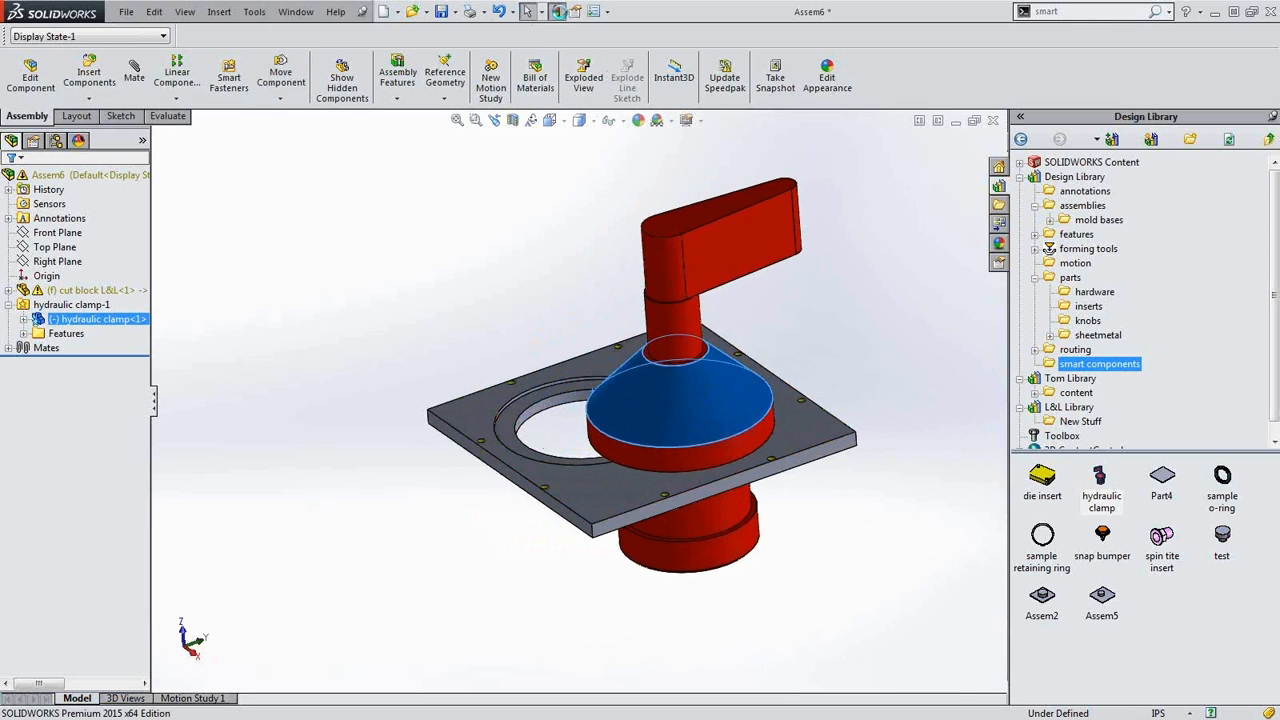
{"action": "left_click", "coordinate": [559, 11]}
{"action": "scroll", "coordinate": [750, 540], "scroll_direction": "down", "scroll_amount": 4}
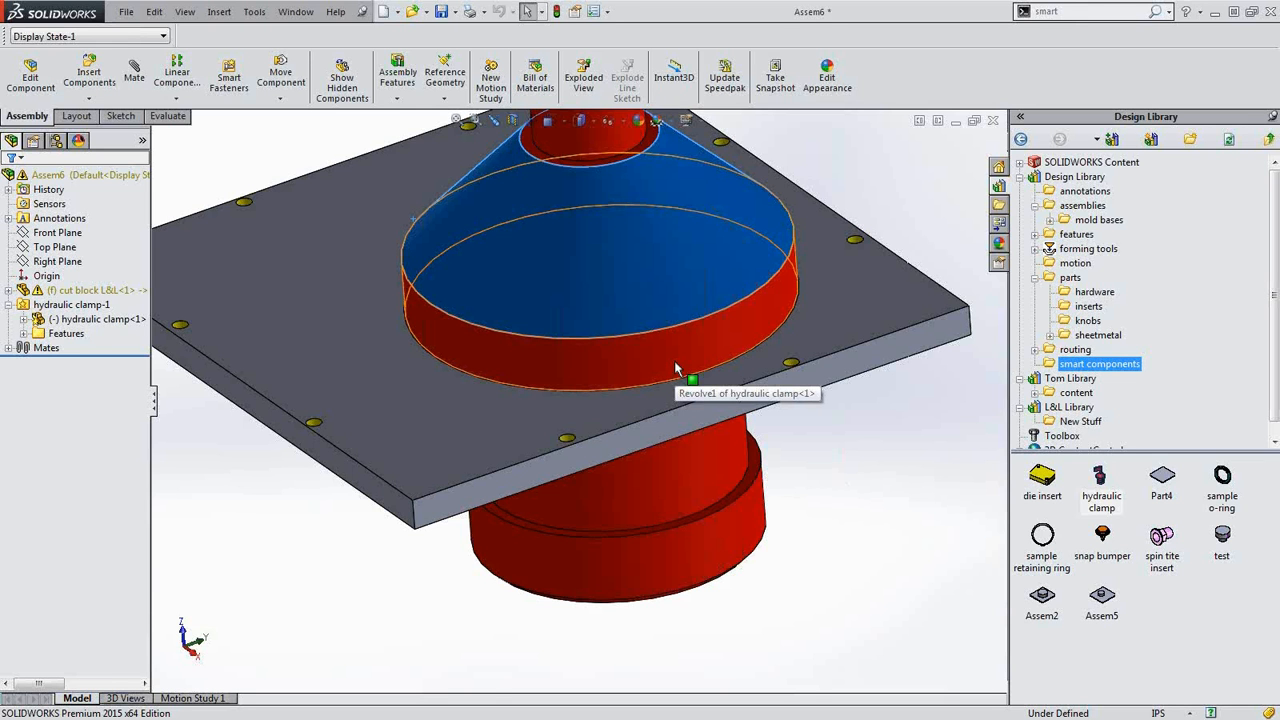
- Check the standard folders slide in PowerPoint, return to SOLIDWORKS and create a new document from the Part template
{"action": "key", "text": "alt+Tab"}
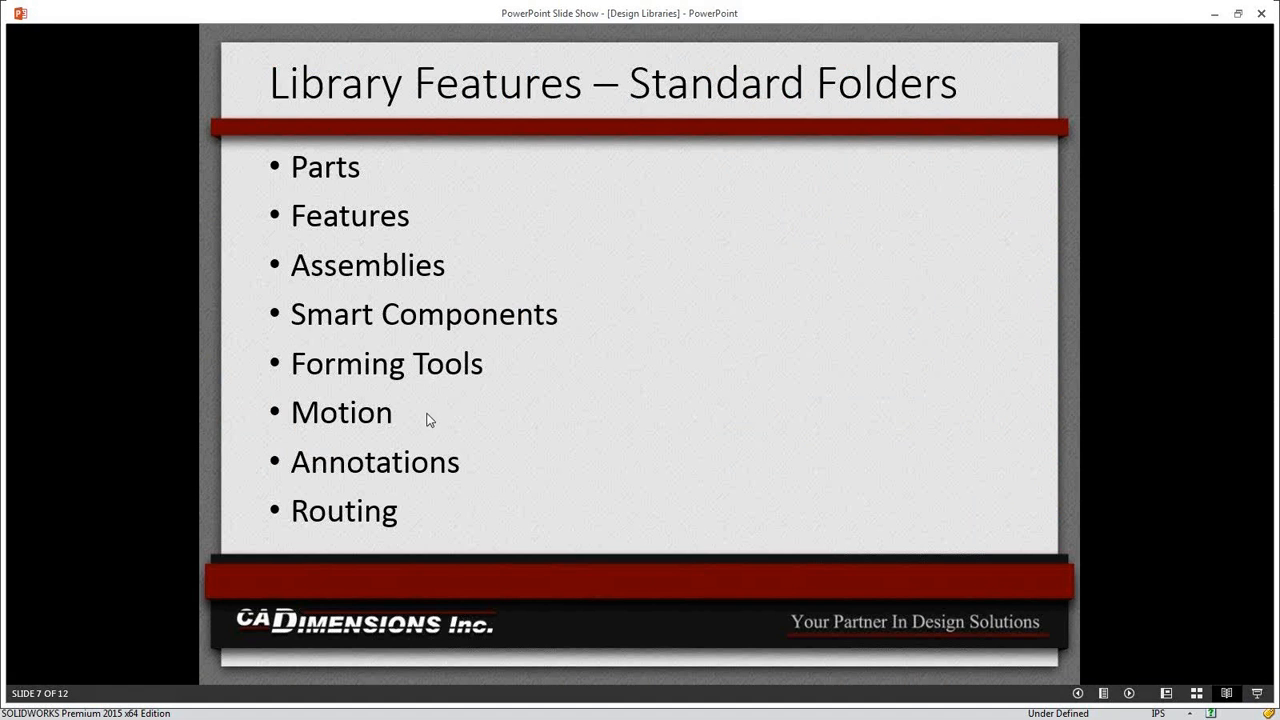
{"action": "key", "text": "alt+Tab"}
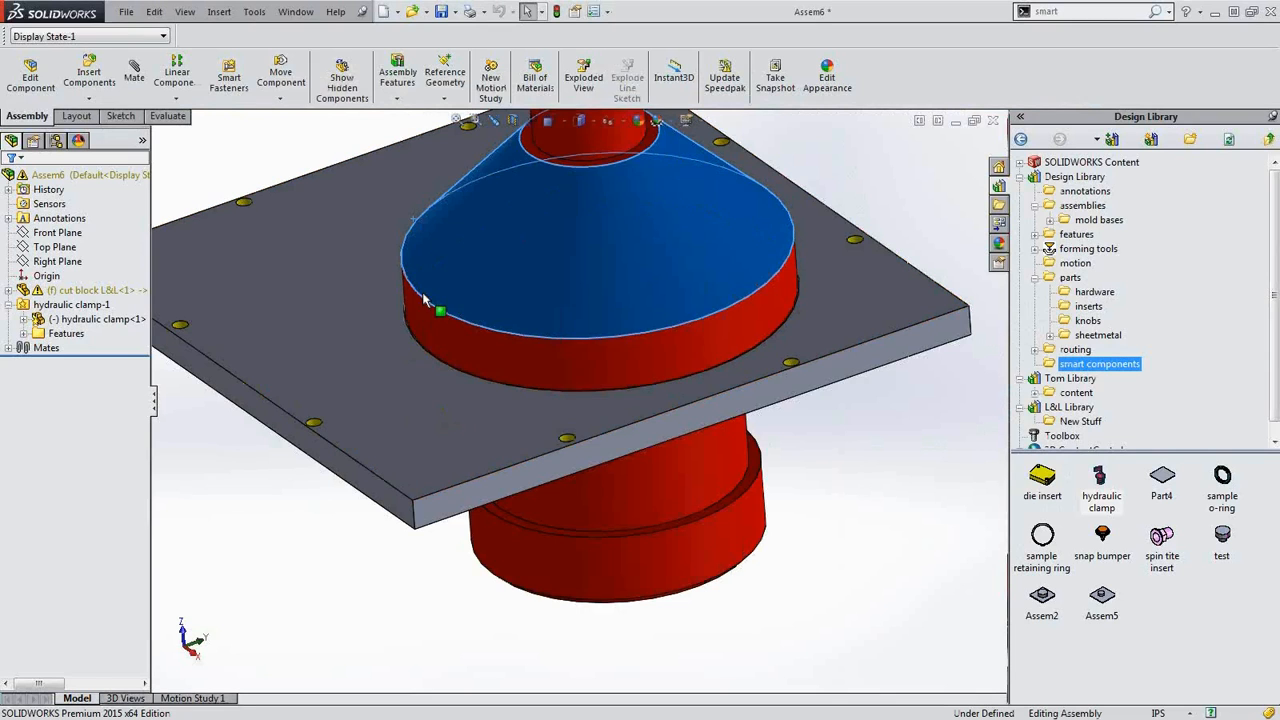
{"action": "left_click", "coordinate": [304, 138]}
{"action": "left_click", "coordinate": [382, 12]}
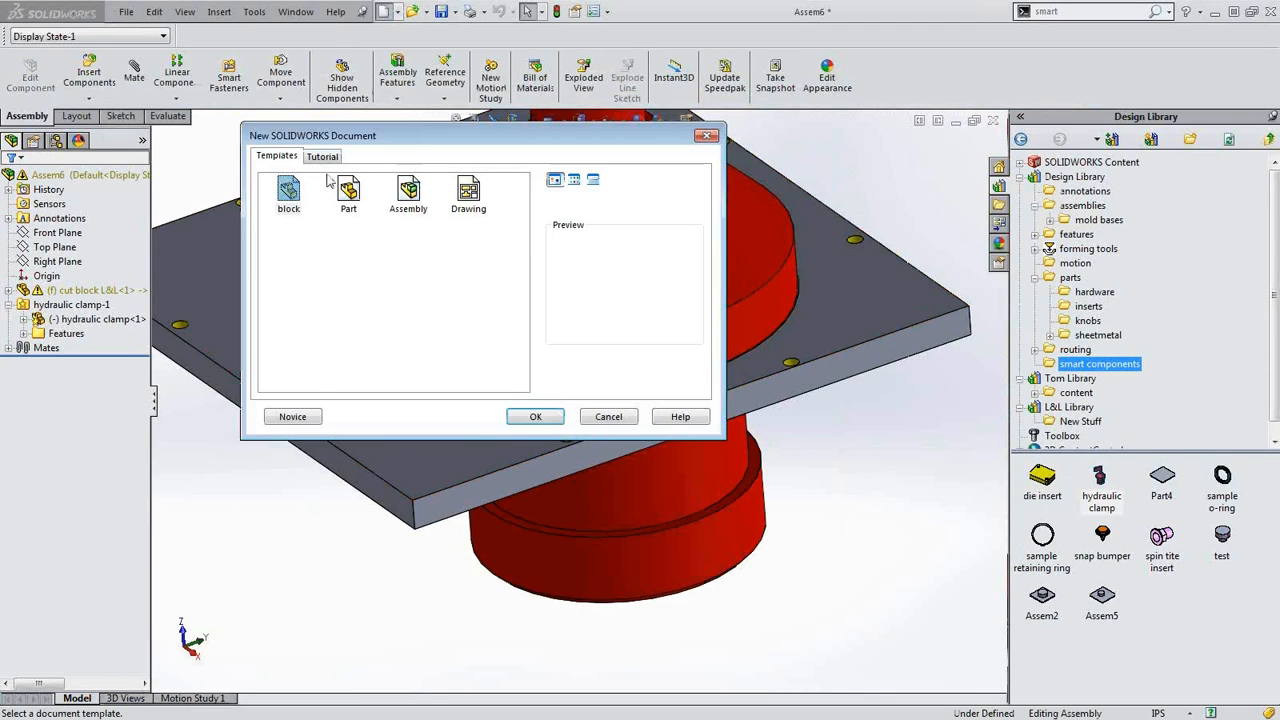
{"action": "double_click", "coordinate": [350, 195]}
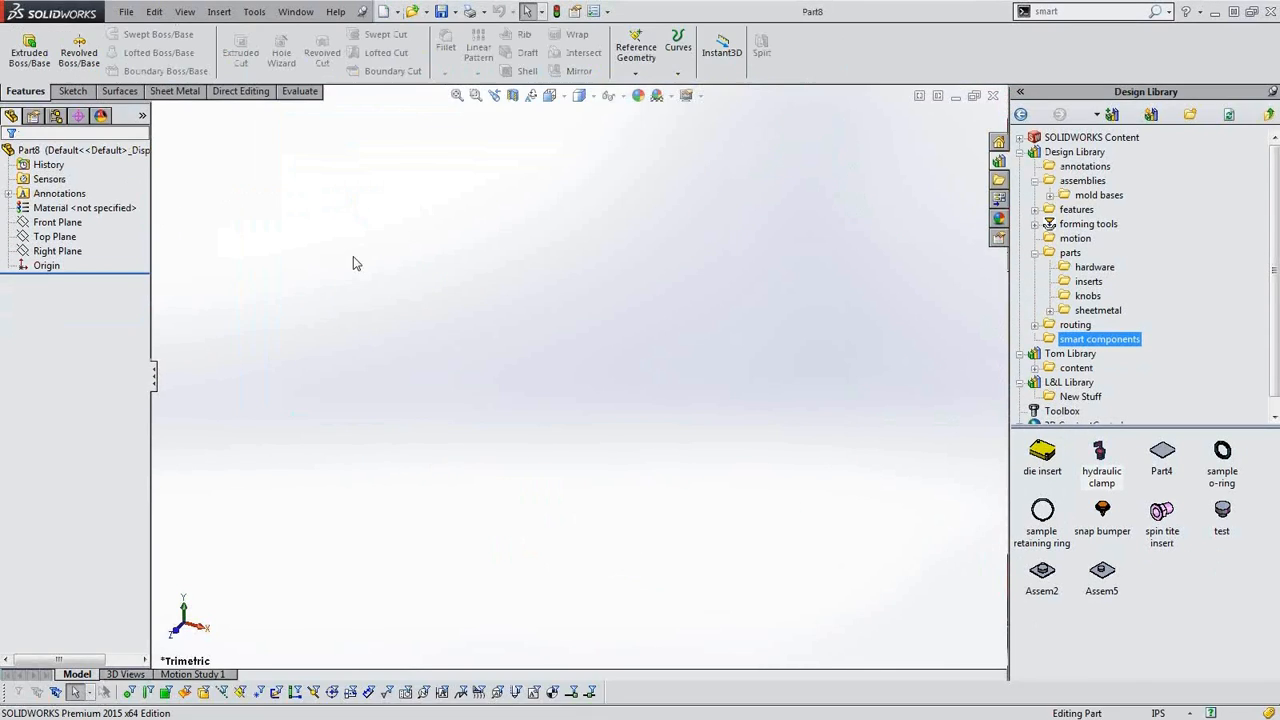
- Start a sheet metal base flange and sketch an open U profile from the origin on the Front Plane, about 1.9 in wide and 1.66 in tall
{"action": "left_click", "coordinate": [175, 91]}
{"action": "left_click", "coordinate": [30, 52]}
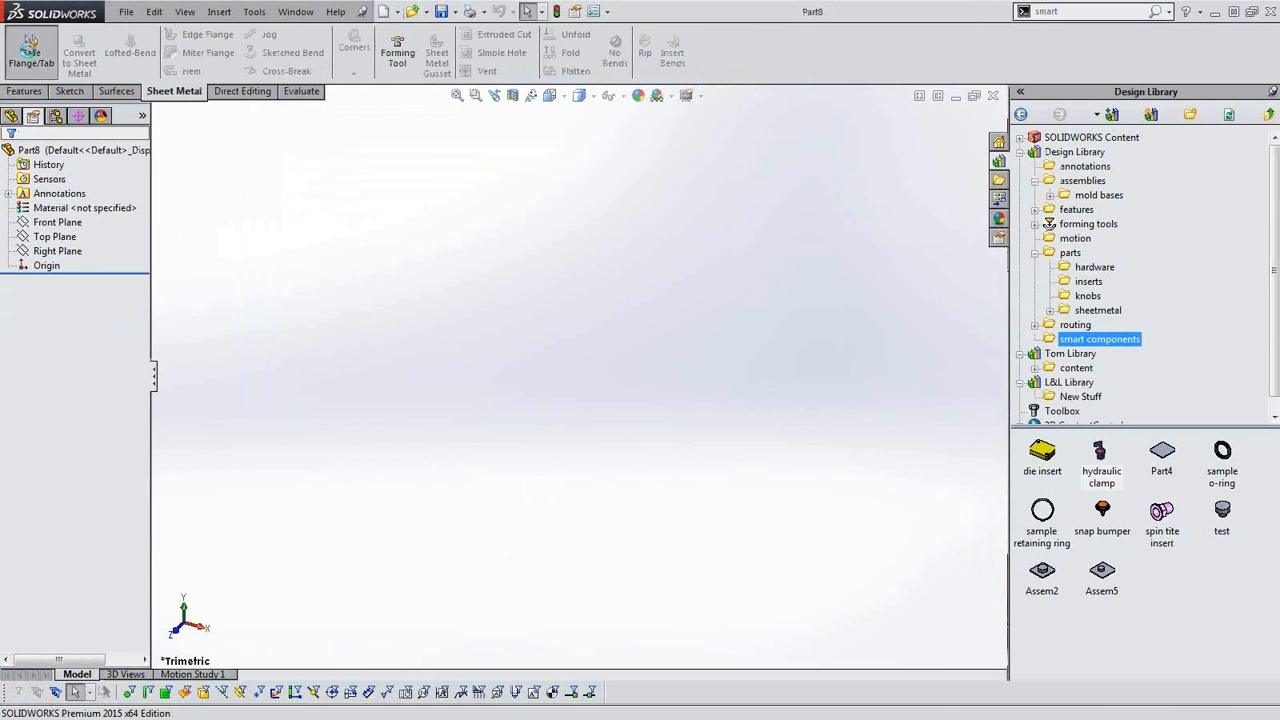
{"action": "left_click", "coordinate": [465, 220]}
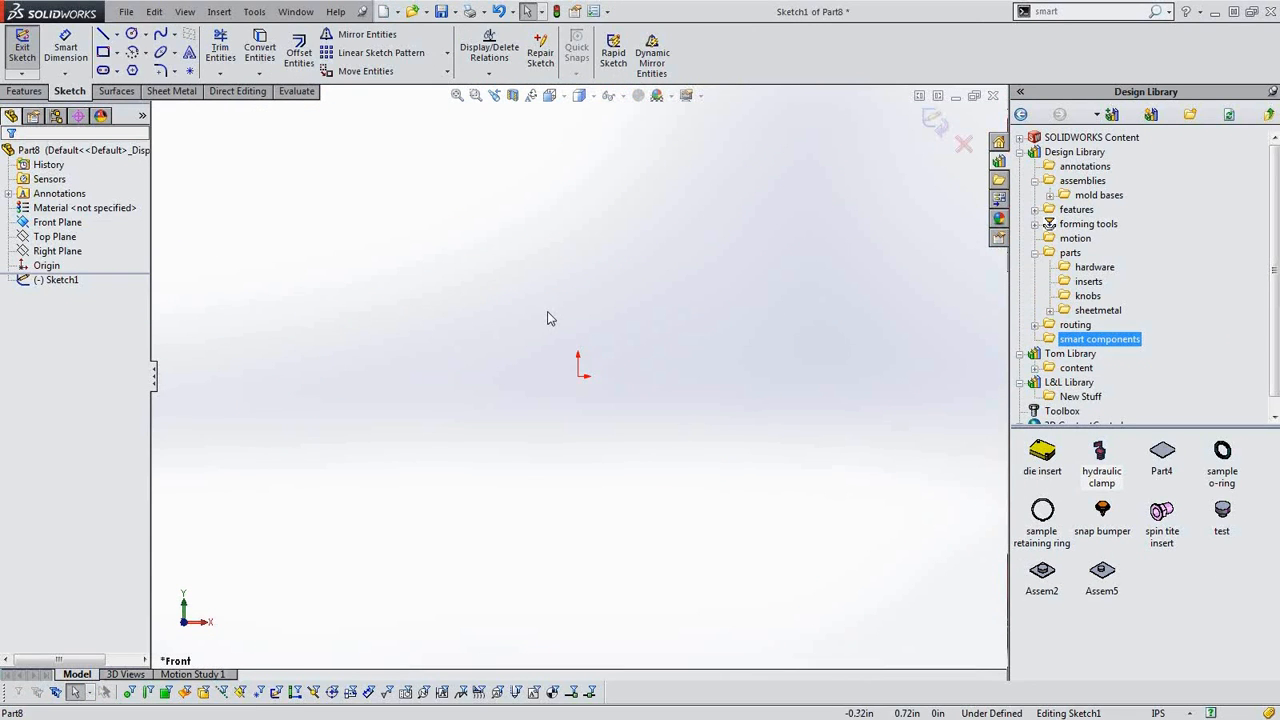
{"action": "key", "text": "l"}
{"action": "left_click", "coordinate": [578, 376]}
{"action": "left_click", "coordinate": [578, 525]}
{"action": "left_click", "coordinate": [751, 525]}
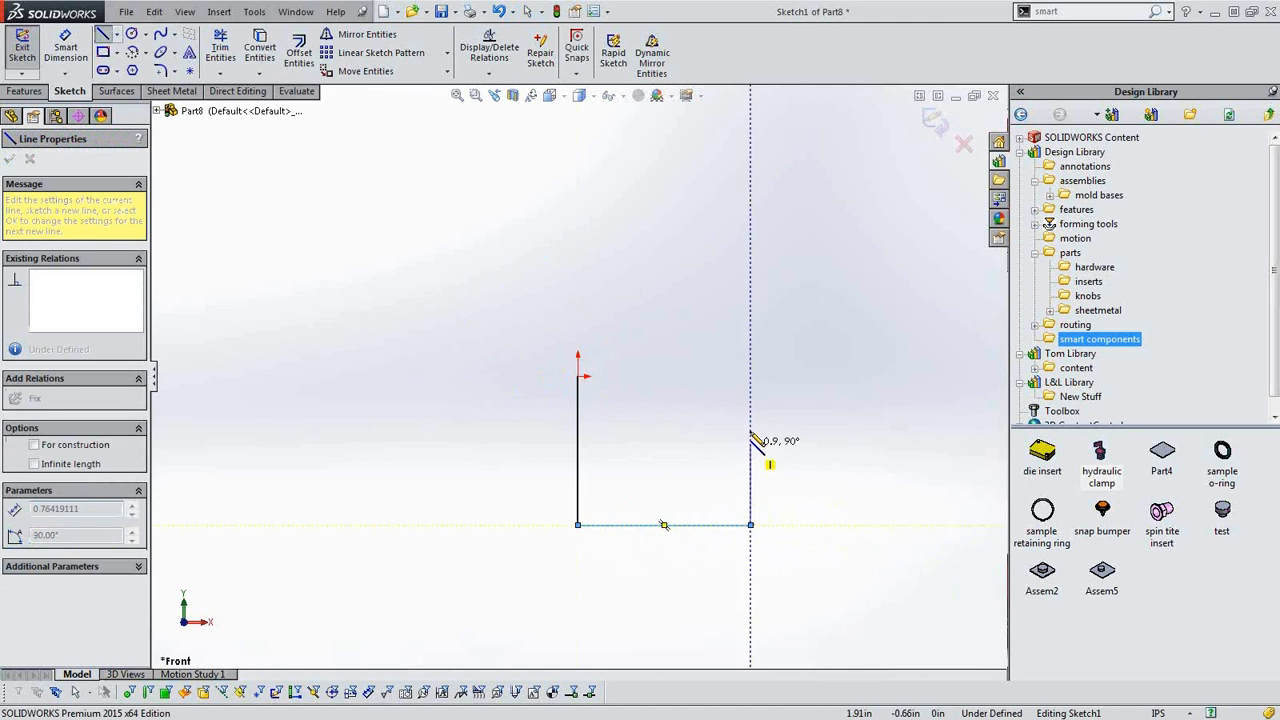
{"action": "left_click", "coordinate": [751, 377]}
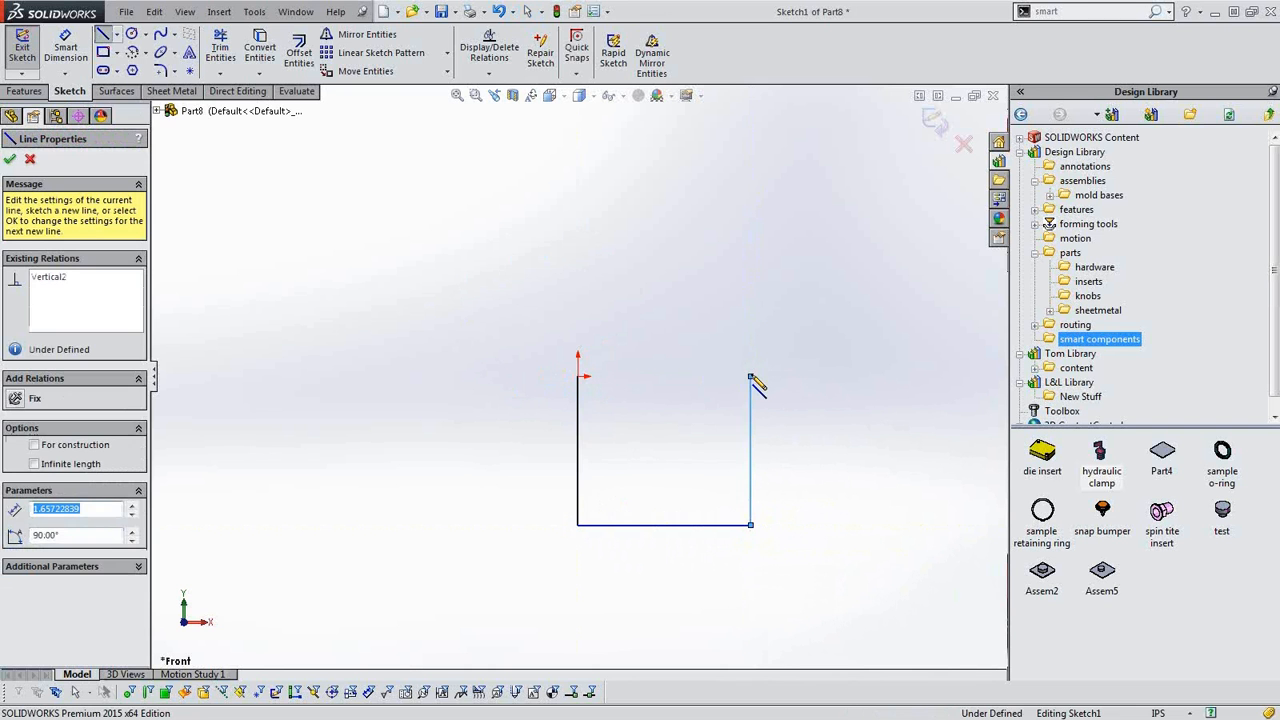
{"action": "key", "text": "Escape"}
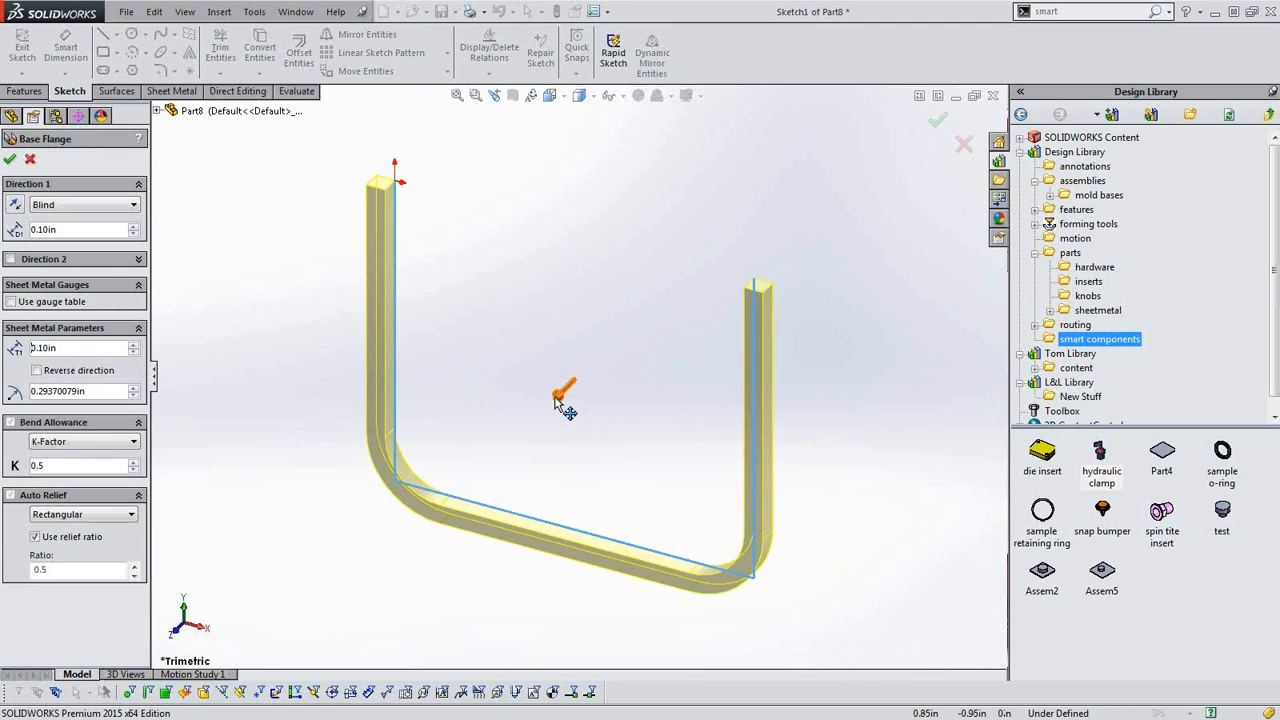
- Extend the 0.10 in thick base flange back from the profile into a deep channel and inspect its bends
{"action": "left_click_drag", "start_coordinate": [555, 398], "coordinate": [834, 126]}
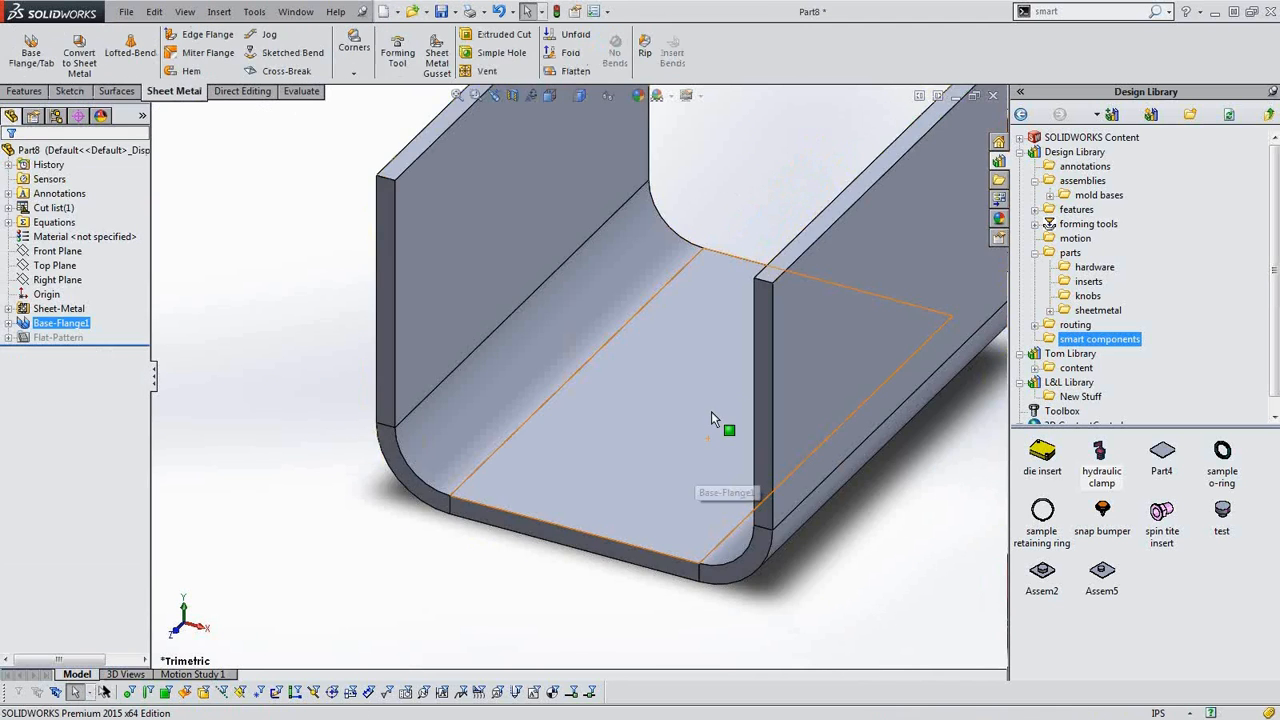
{"action": "middle_click_drag", "start_coordinate": [711, 411], "coordinate": [766, 349]}
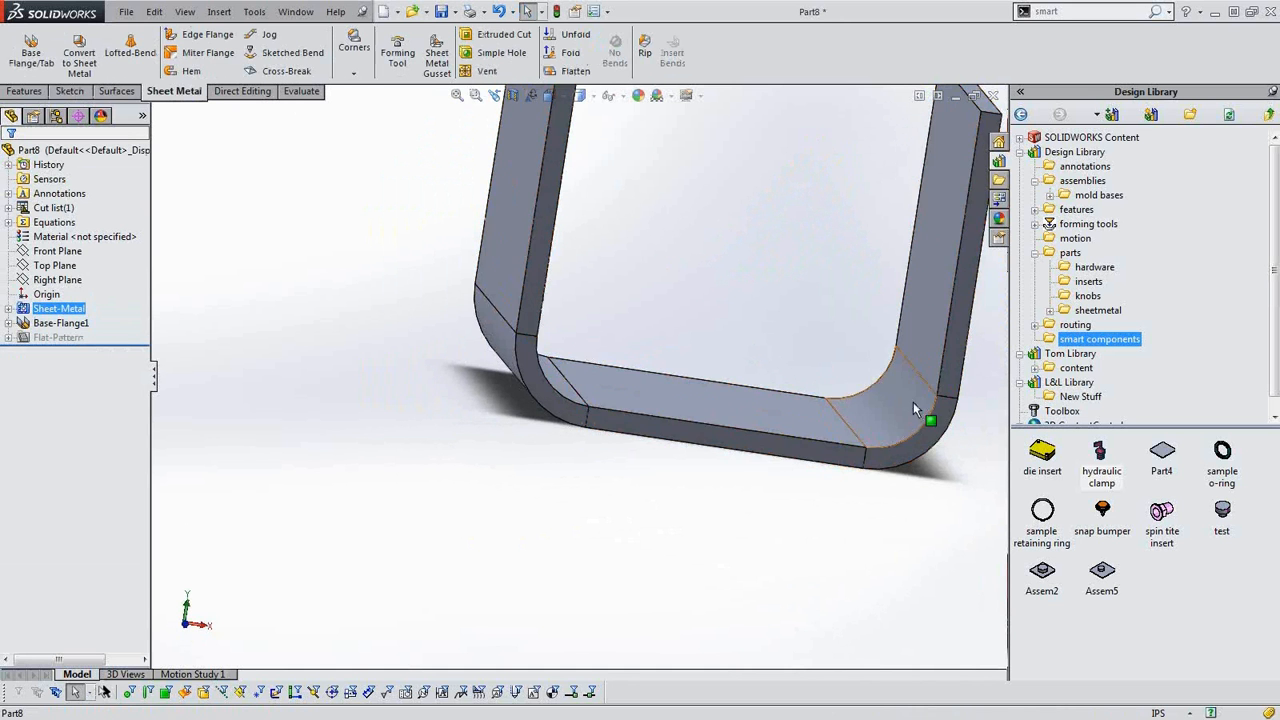
{"action": "middle_click_drag", "start_coordinate": [797, 420], "coordinate": [935, 318]}
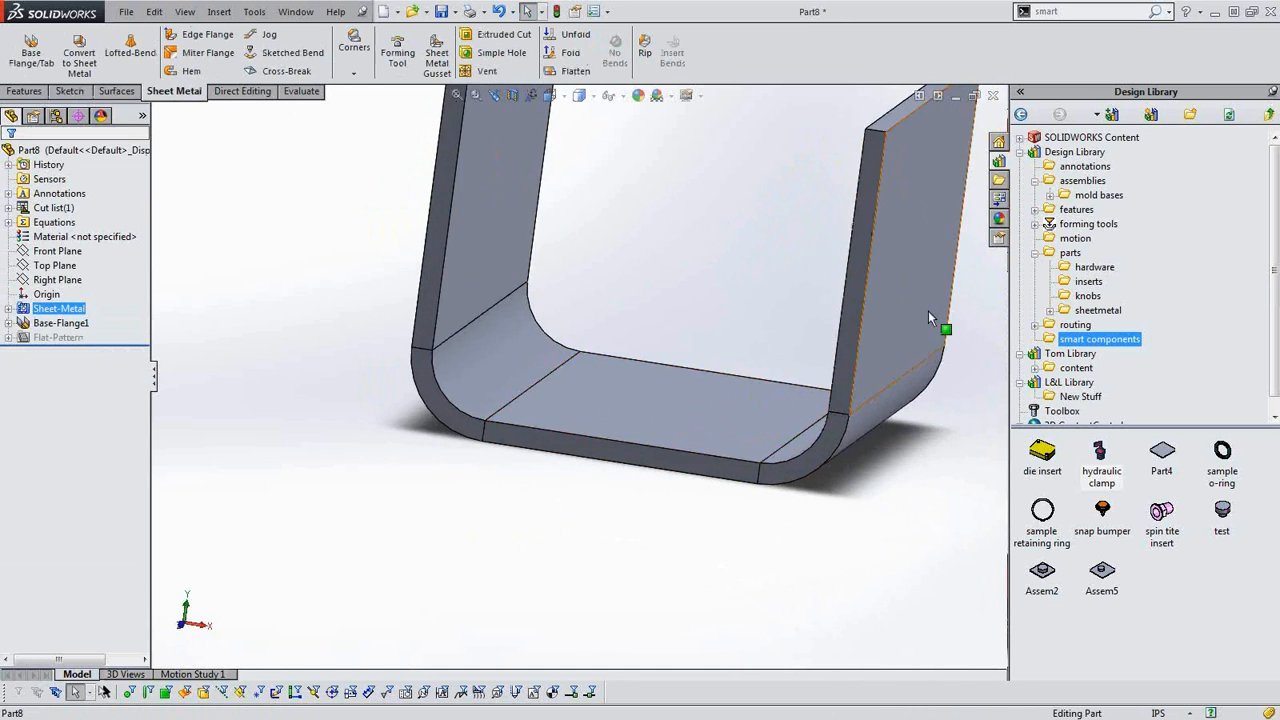
- Open the embosses folder of the forming tools in the Design Library
{"action": "left_click", "coordinate": [1036, 254]}
{"action": "left_click", "coordinate": [1038, 225]}
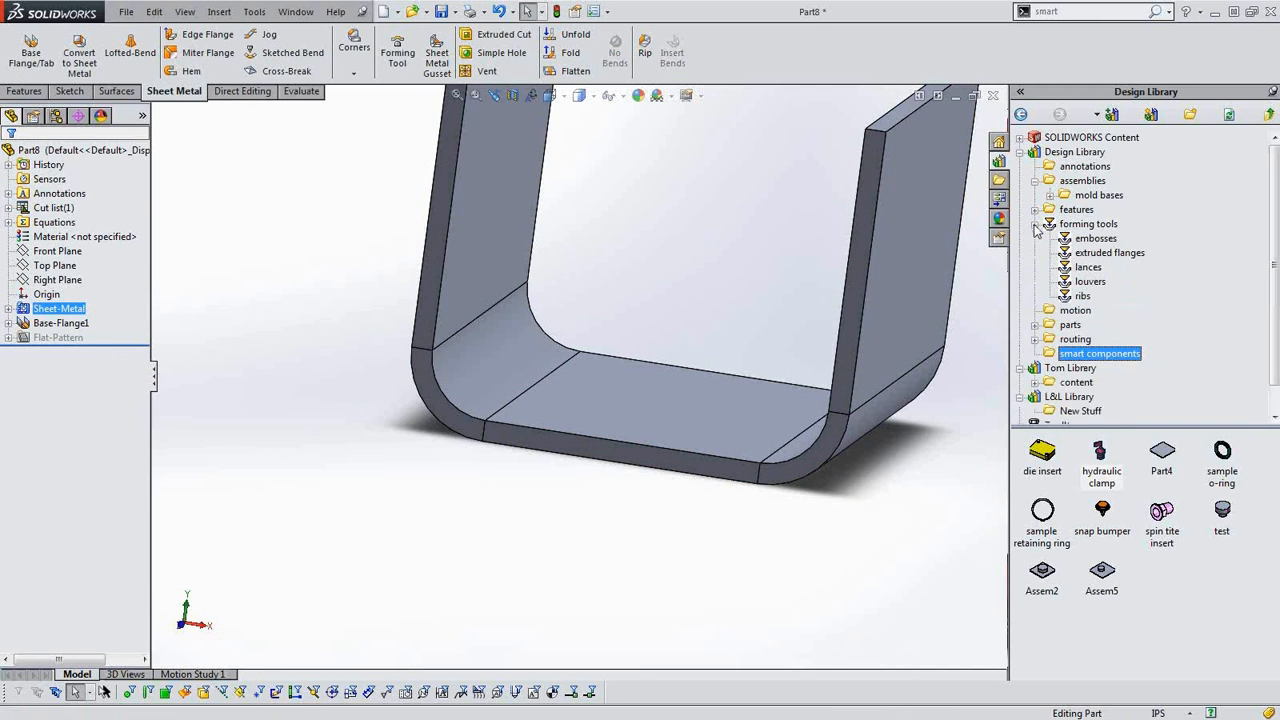
{"action": "left_click", "coordinate": [1093, 238]}
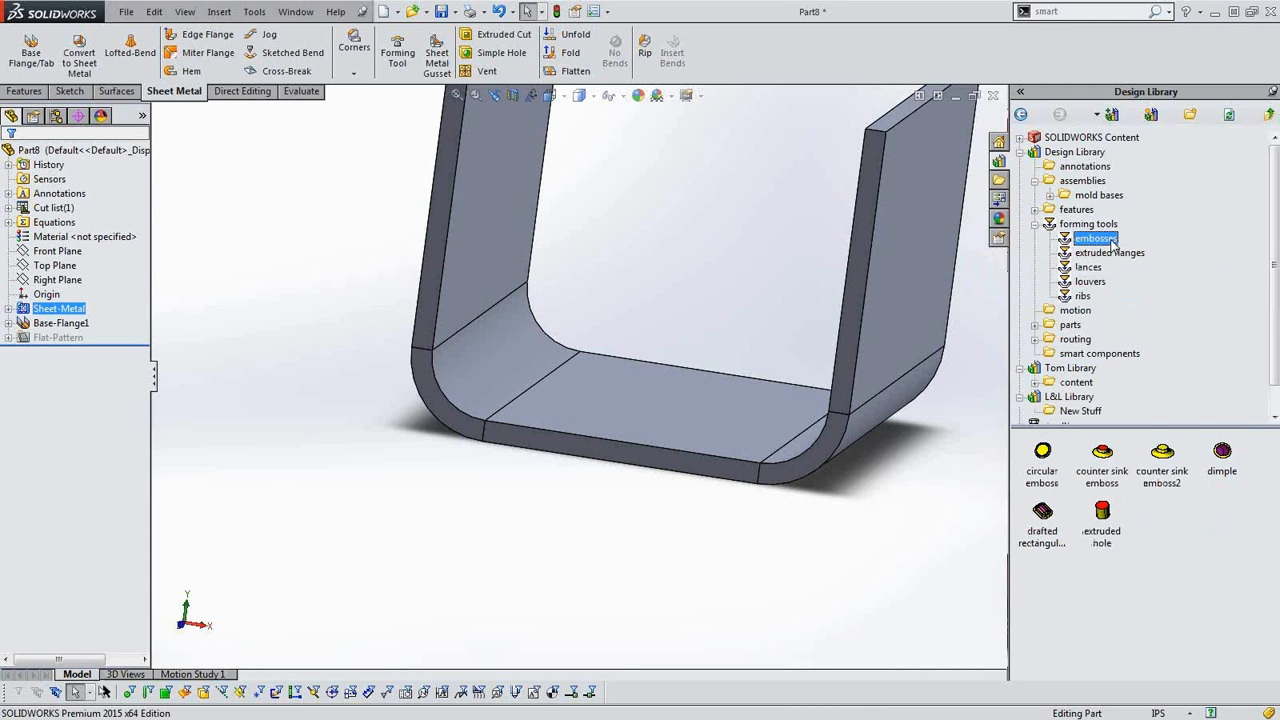
- Place the circular emboss forming tool in its Default configuration on the inner bottom face of the sheet metal channel
{"action": "scroll", "coordinate": [724, 293], "scroll_direction": "up", "scroll_amount": 3}
{"action": "middle_click_drag", "start_coordinate": [634, 289], "coordinate": [681, 256]}
{"action": "scroll", "coordinate": [652, 256], "scroll_direction": "down", "scroll_amount": 2}
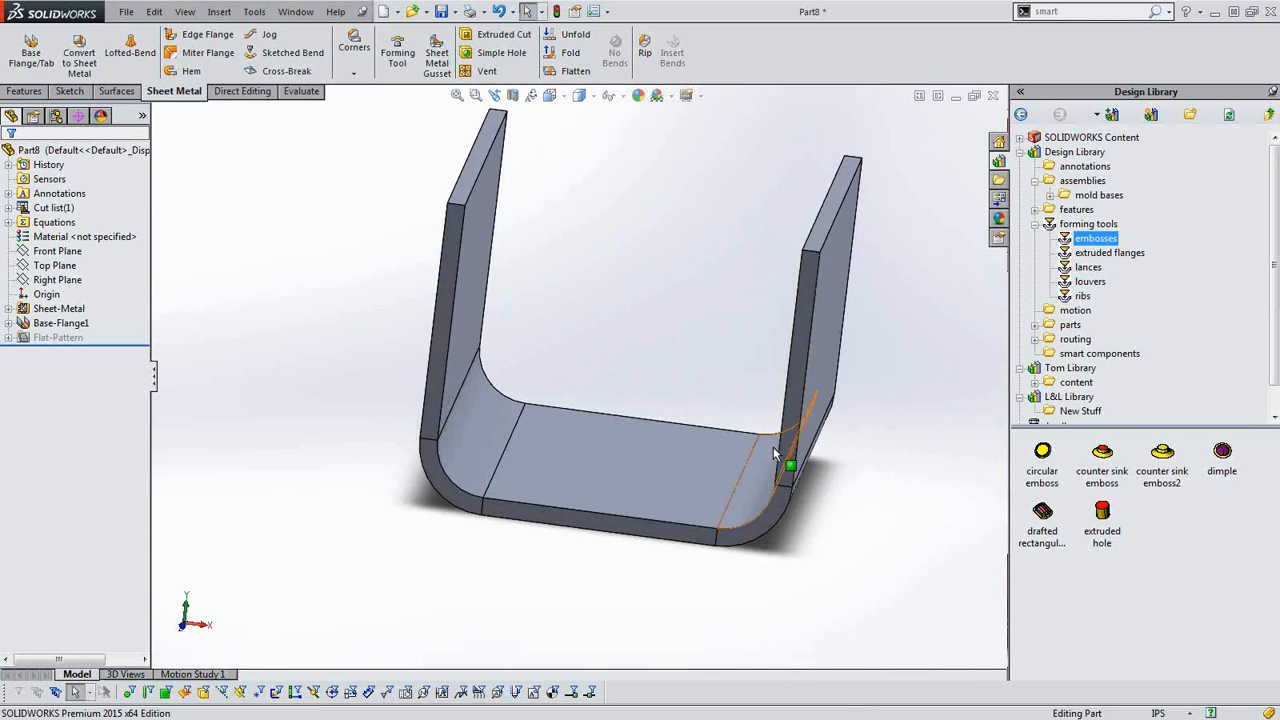
{"action": "middle_click_drag", "start_coordinate": [773, 452], "coordinate": [950, 503]}
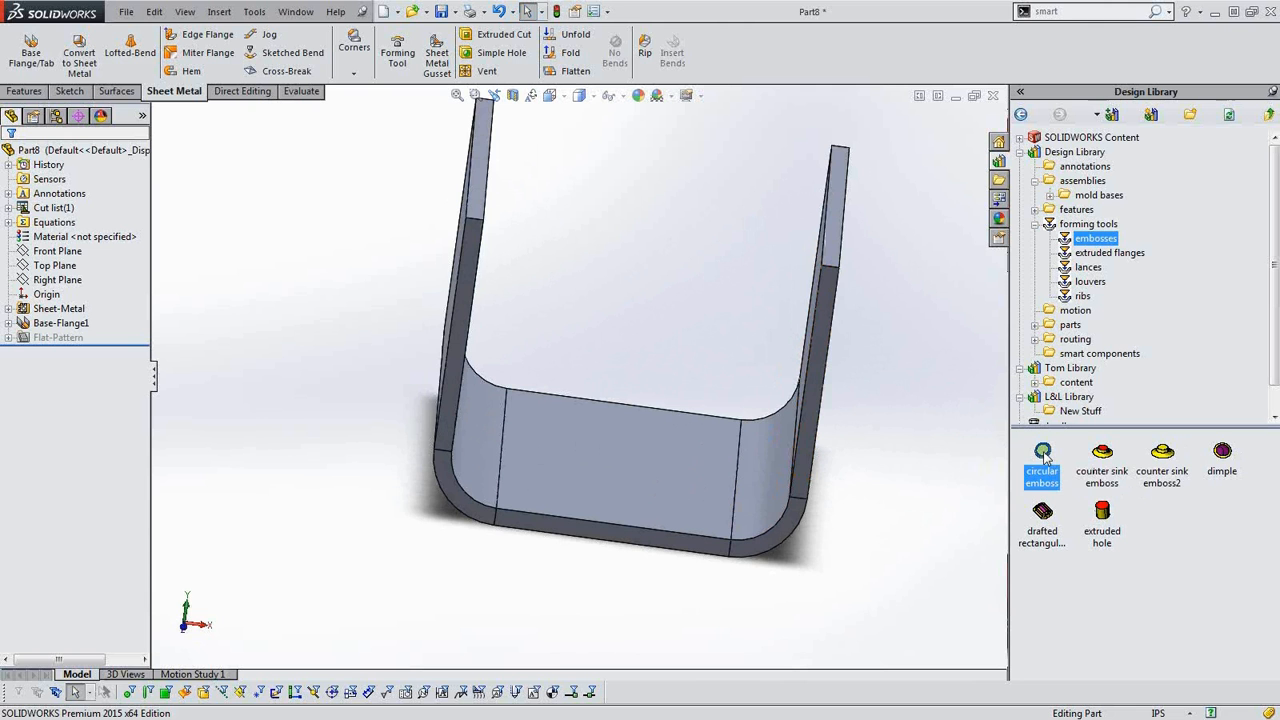
{"action": "left_click", "coordinate": [1104, 456]}
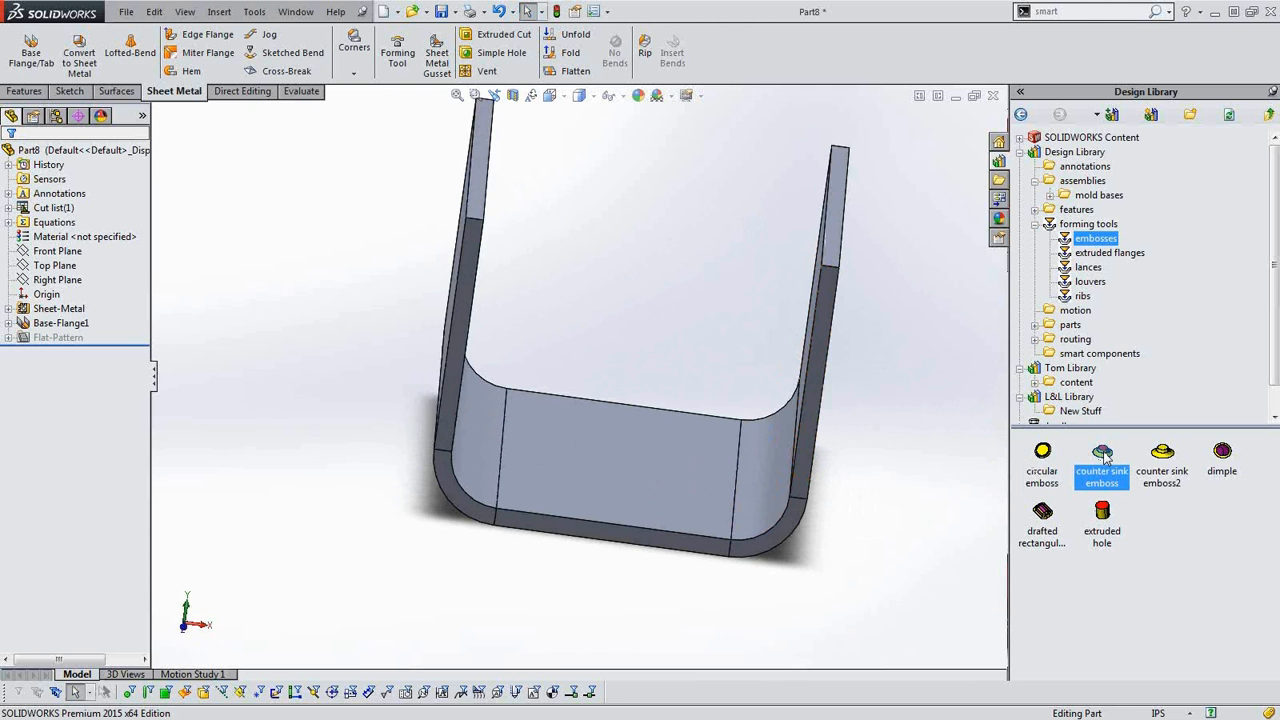
{"action": "left_click", "coordinate": [1041, 458]}
{"action": "left_click_drag", "start_coordinate": [1048, 457], "coordinate": [630, 448]}
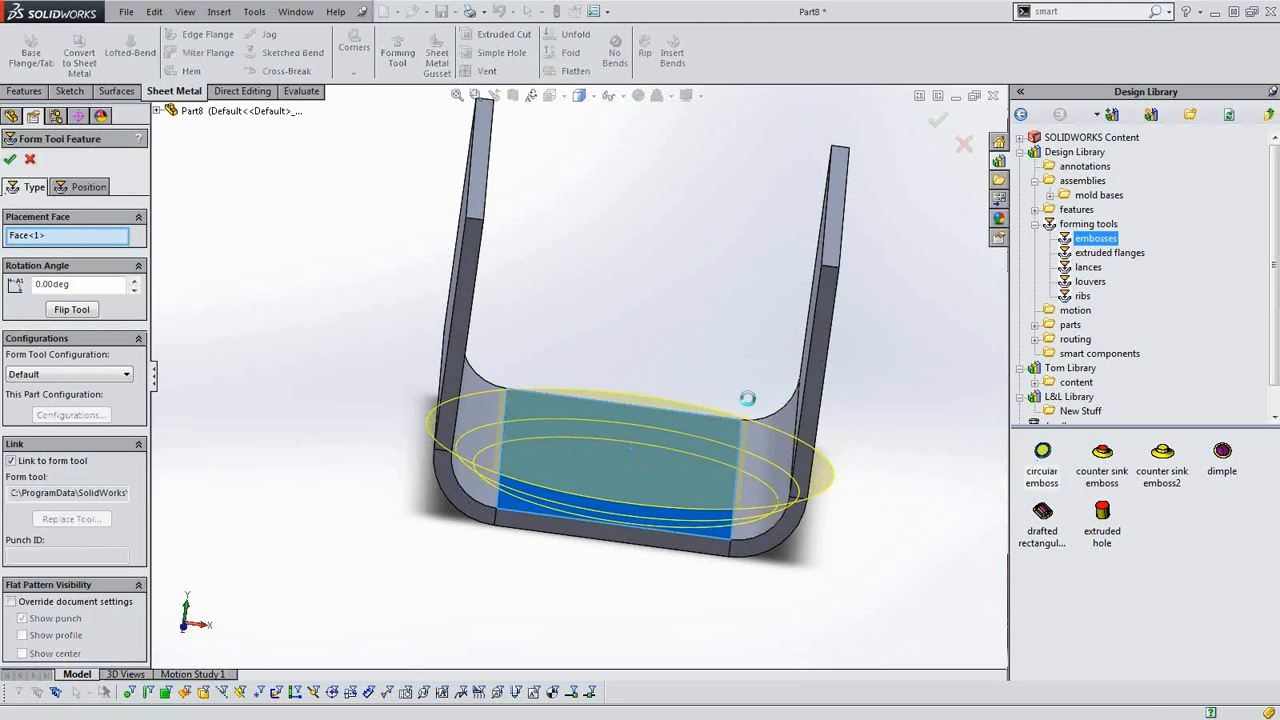
{"action": "left_click", "coordinate": [9, 159]}
{"action": "middle_click_drag", "start_coordinate": [558, 505], "coordinate": [414, 428]}
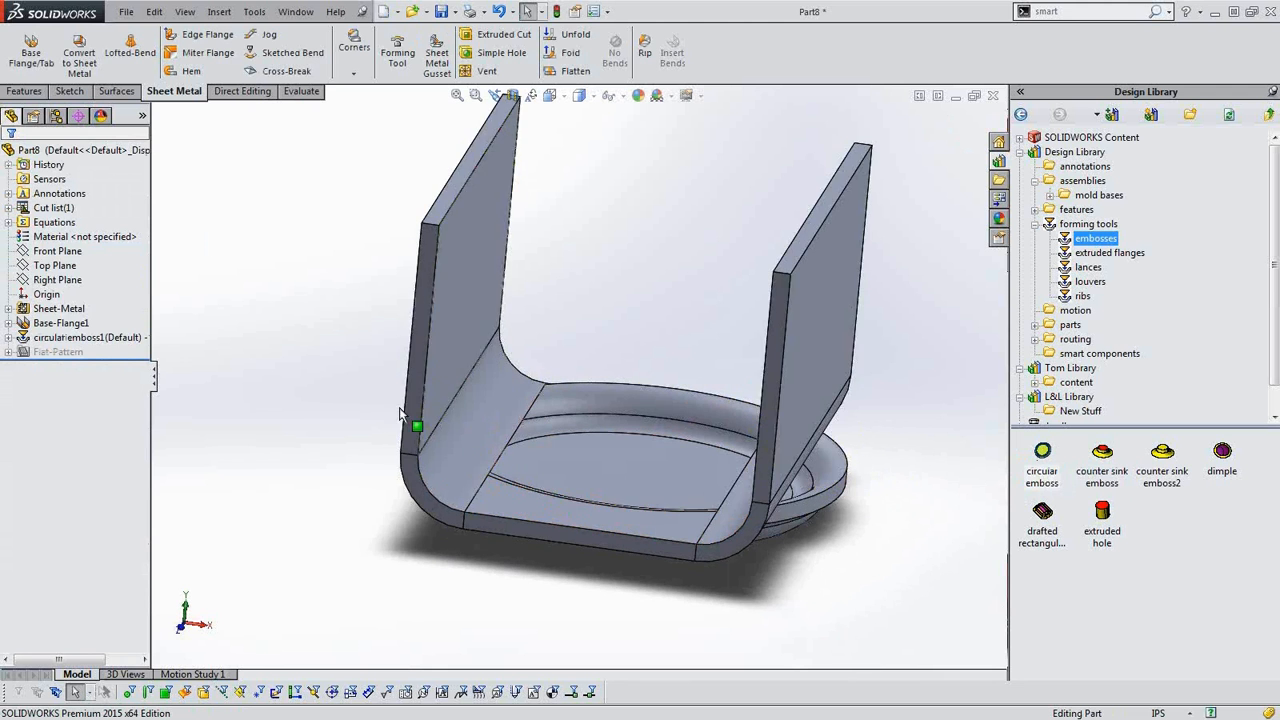
- Edit the base flange's sketch and dimension the profile's bottom line to 25 in
{"action": "left_click", "coordinate": [48, 323]}
{"action": "left_click", "coordinate": [66, 279]}
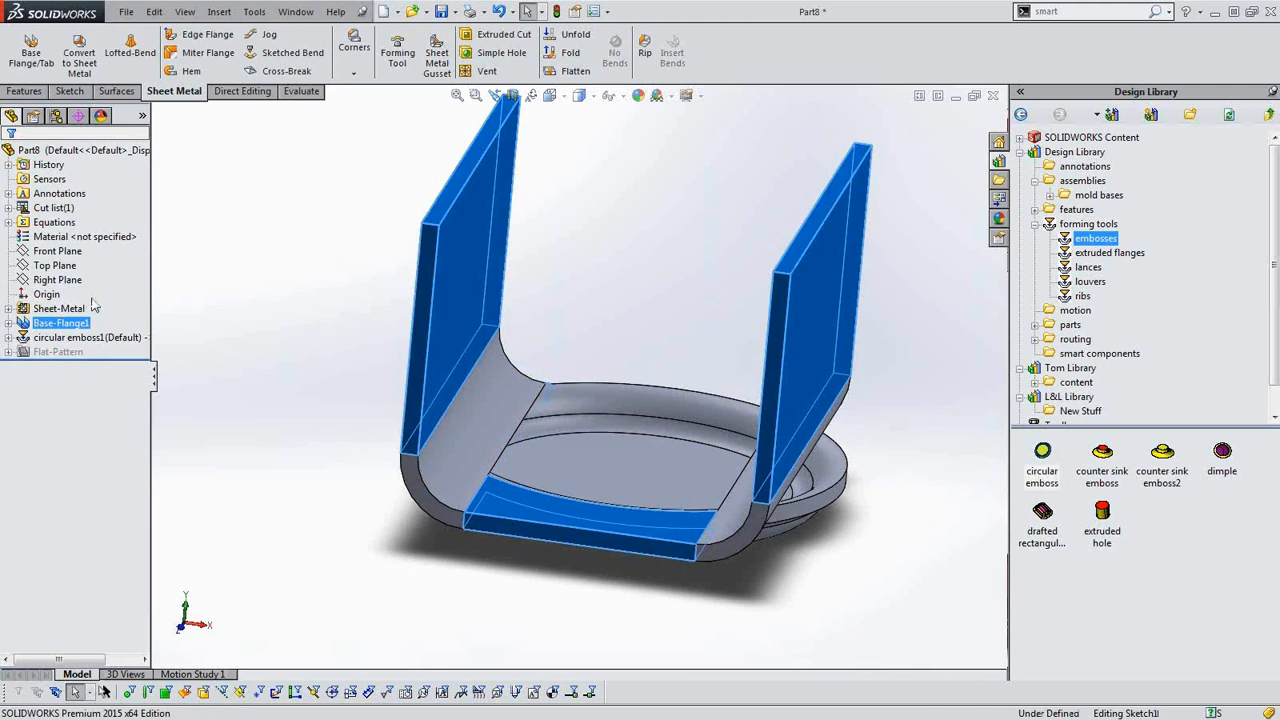
{"action": "right_click_drag", "start_coordinate": [557, 578], "coordinate": [558, 492]}
{"action": "left_click", "coordinate": [565, 505]}
{"action": "left_click", "coordinate": [566, 560]}
{"action": "type", "text": "25"}
{"action": "key", "text": "Return"}
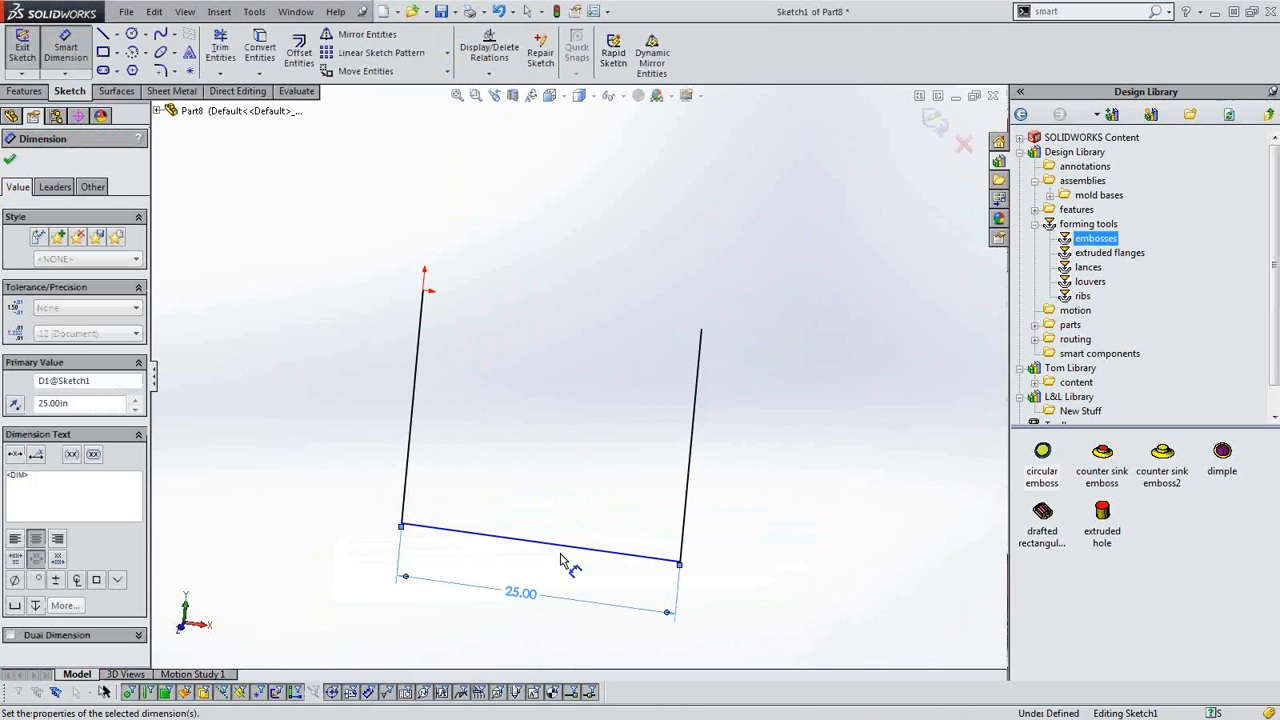
- Exit the base flange's sketch and delete the circular emboss together with its dependent sketches
{"action": "left_click", "coordinate": [956, 125]}
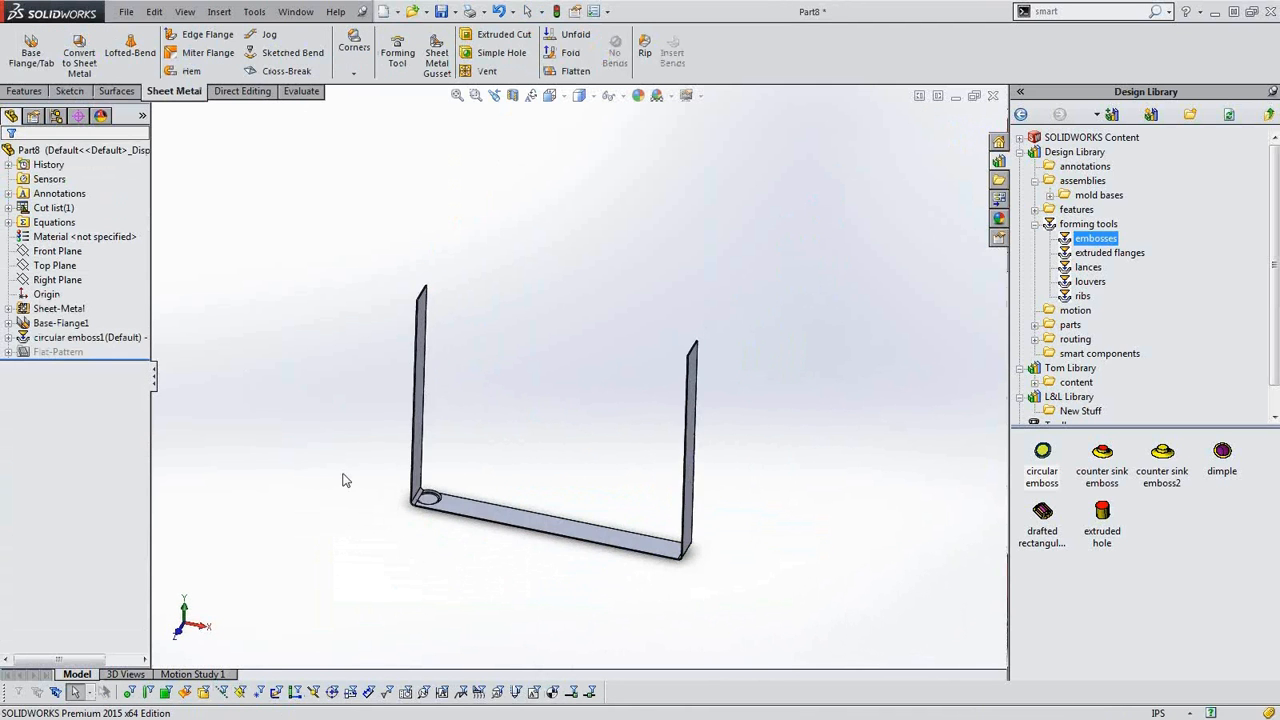
{"action": "right_click", "coordinate": [85, 337]}
{"action": "left_click", "coordinate": [116, 429]}
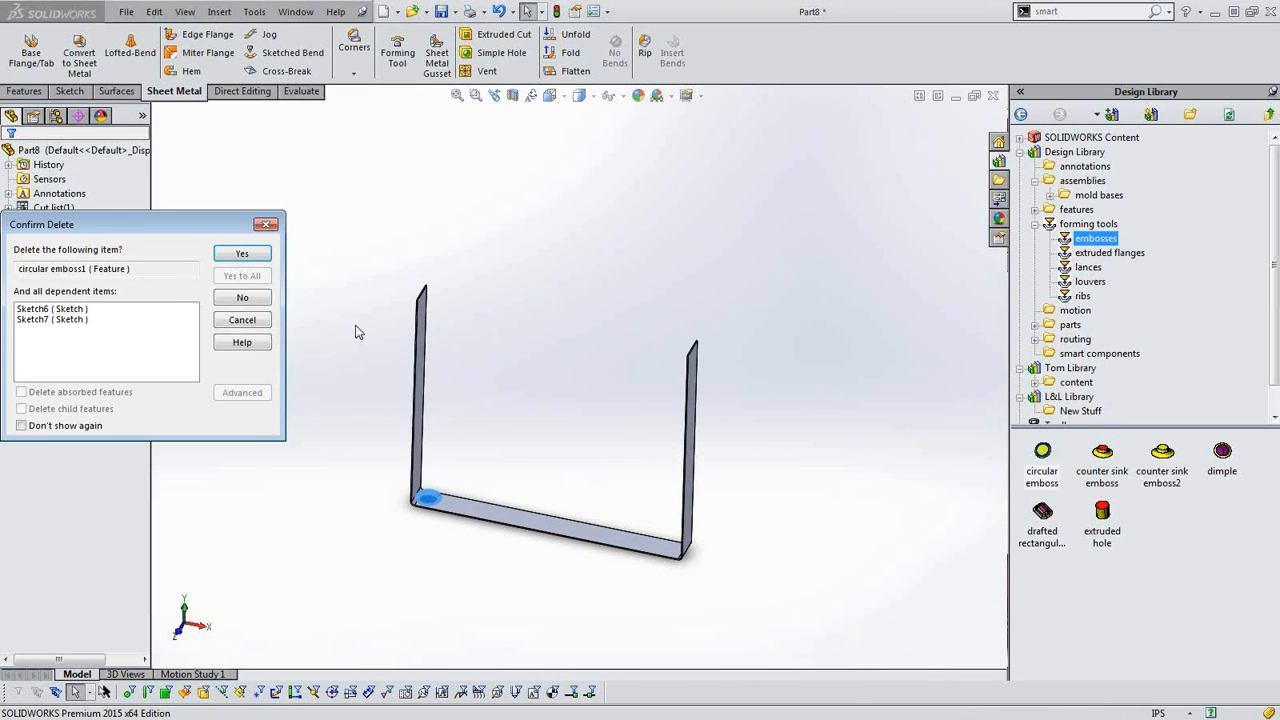
{"action": "left_click", "coordinate": [242, 253]}
- Set the base flange's extrusion depth to 25 in and rebuild the sheet metal channel
{"action": "scroll", "coordinate": [480, 465], "scroll_direction": "down", "scroll_amount": 5}
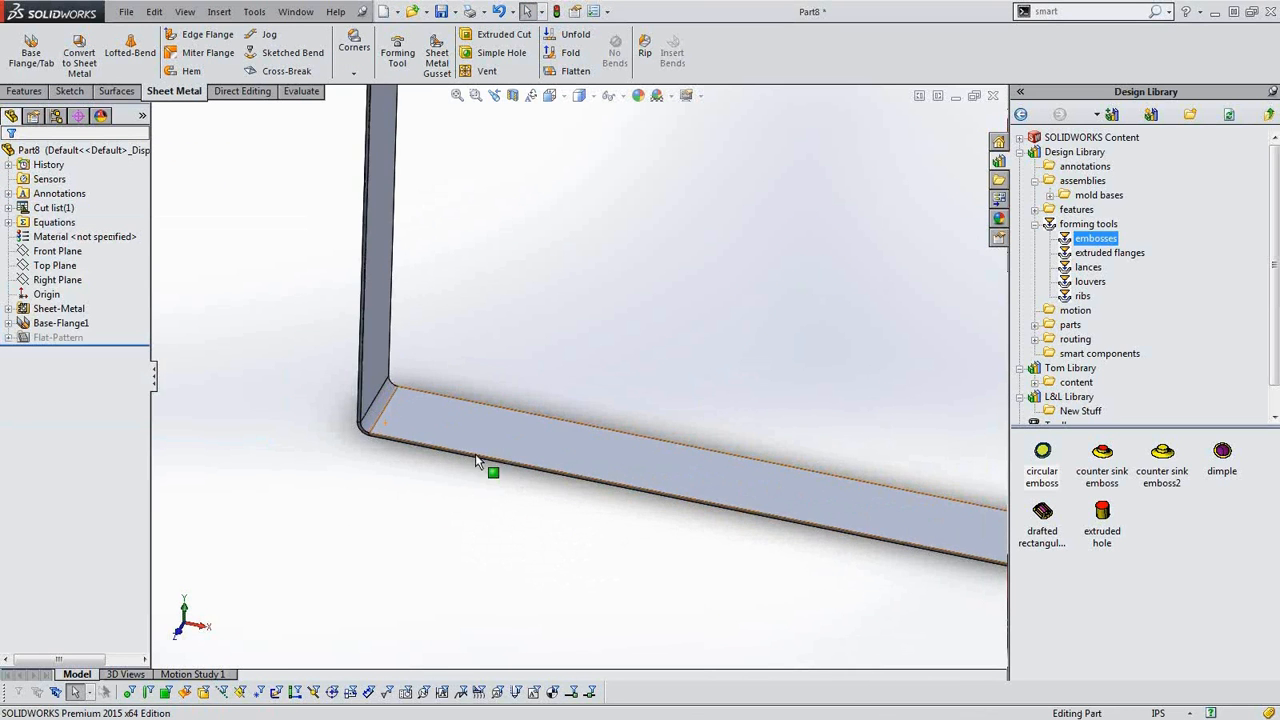
{"action": "left_click", "coordinate": [61, 323]}
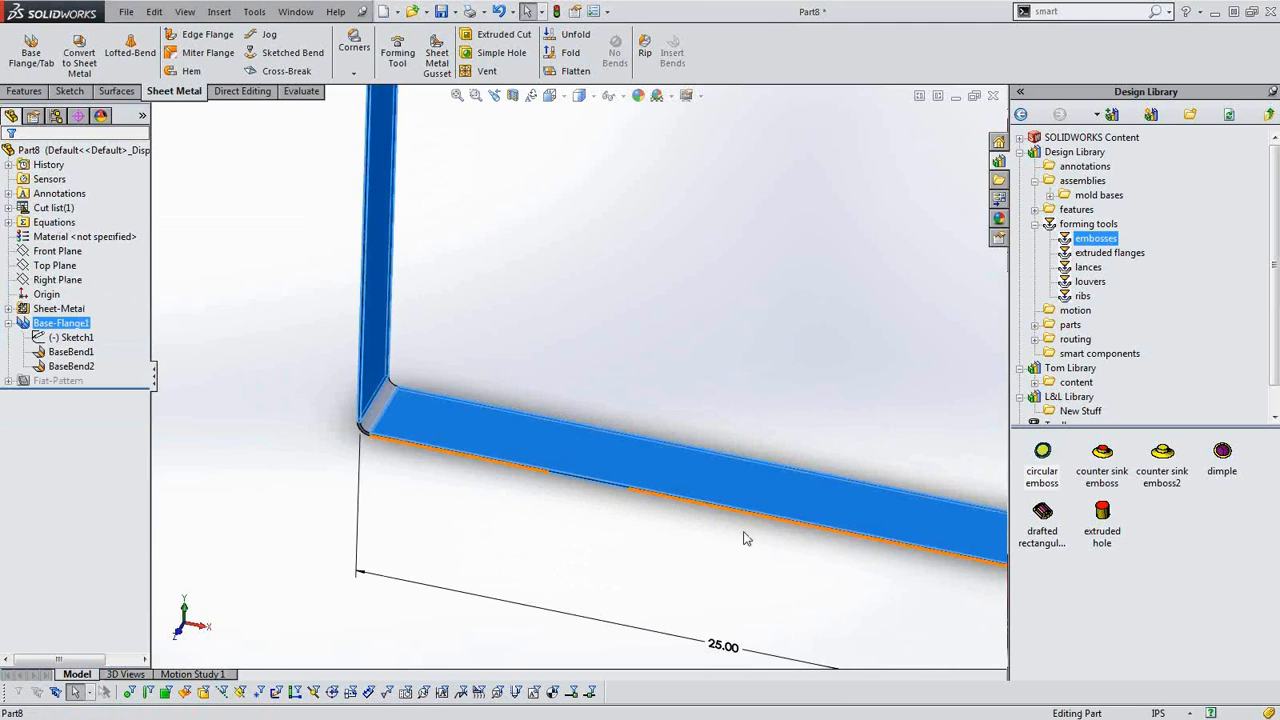
{"action": "scroll", "coordinate": [756, 446], "scroll_direction": "up", "scroll_amount": 3}
{"action": "scroll", "coordinate": [694, 301], "scroll_direction": "up", "scroll_amount": 2}
{"action": "double_click", "coordinate": [836, 229]}
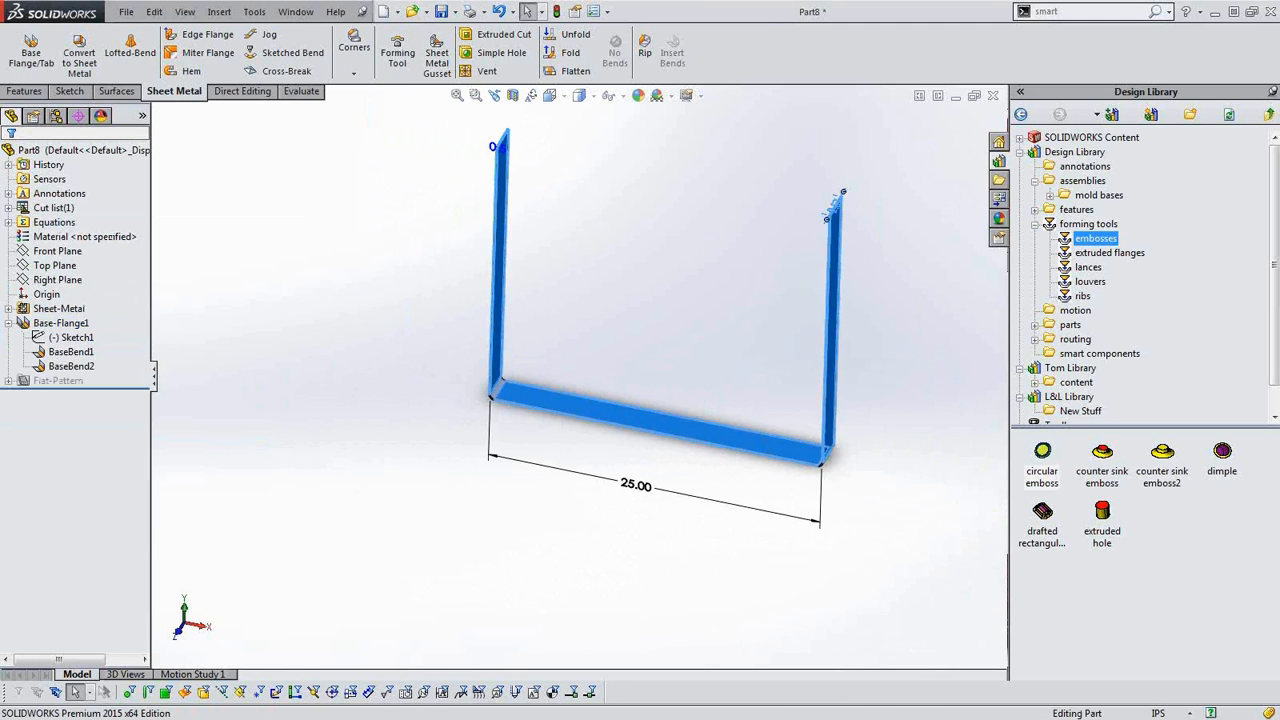
{"action": "type", "text": "25"}
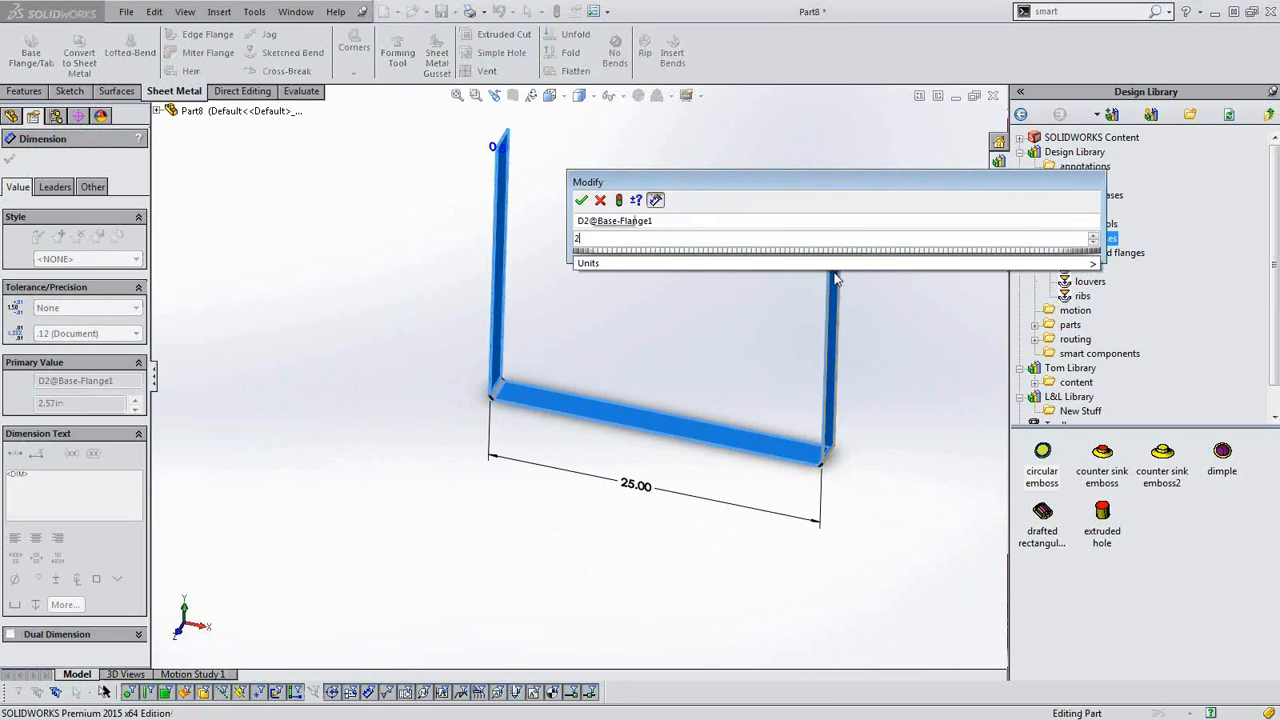
{"action": "key", "text": "Return"}
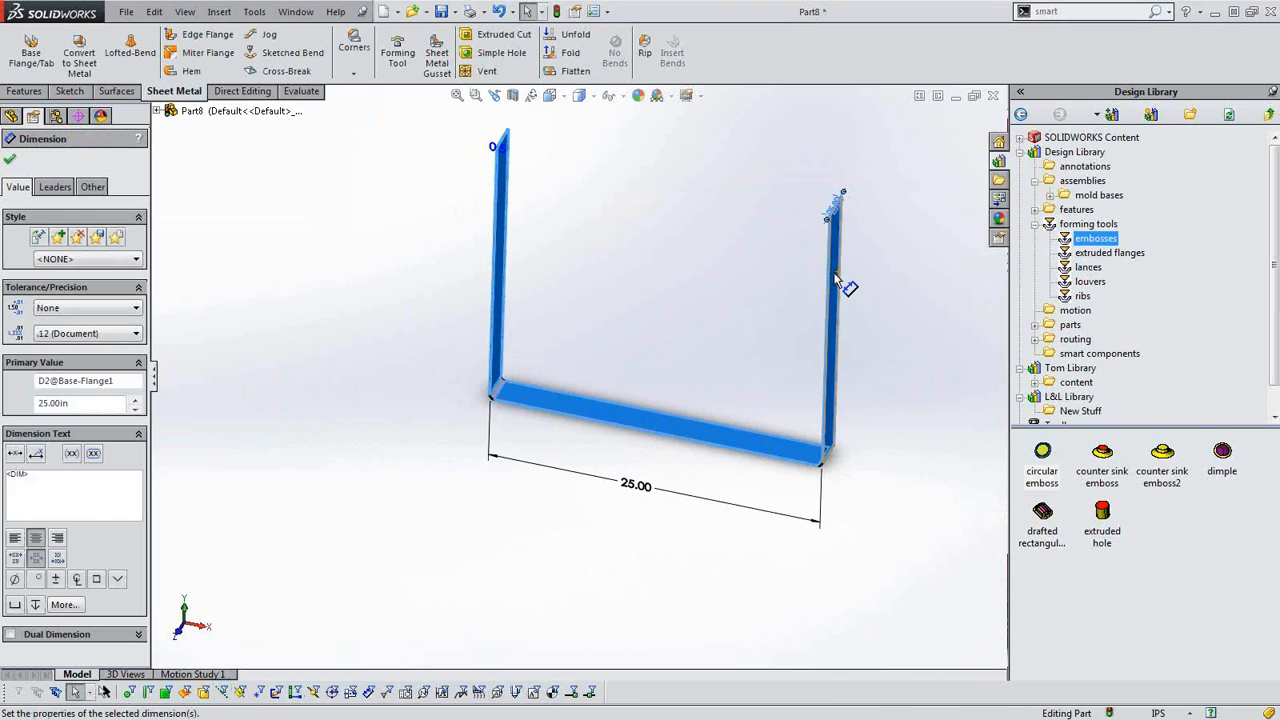
{"action": "left_click", "coordinate": [555, 11]}
{"action": "scroll", "coordinate": [799, 282], "scroll_direction": "up", "scroll_amount": 3}
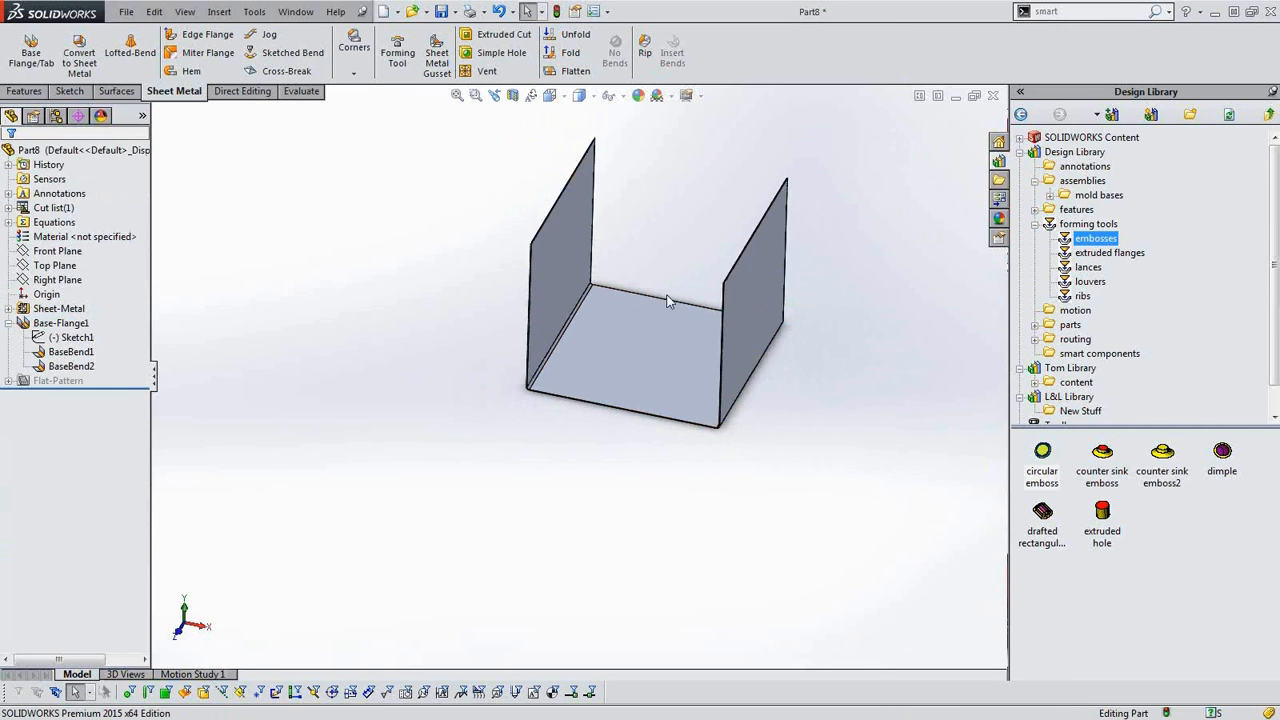
- Place the circular emboss forming tool in its Default configuration near the middle of the channel's outer bottom face
{"action": "middle_click_drag", "start_coordinate": [647, 433], "coordinate": [616, 171]}
{"action": "scroll", "coordinate": [626, 201], "scroll_direction": "down", "scroll_amount": 5}
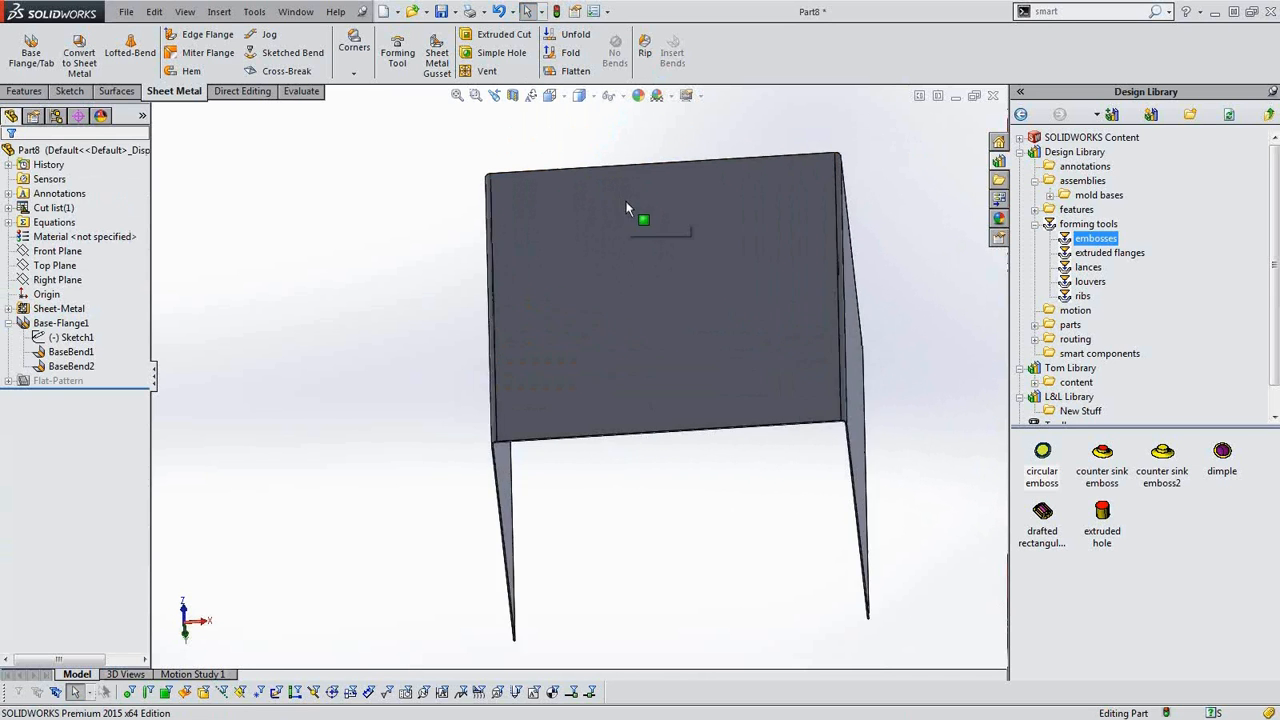
{"action": "left_click_drag", "start_coordinate": [1042, 452], "coordinate": [644, 370]}
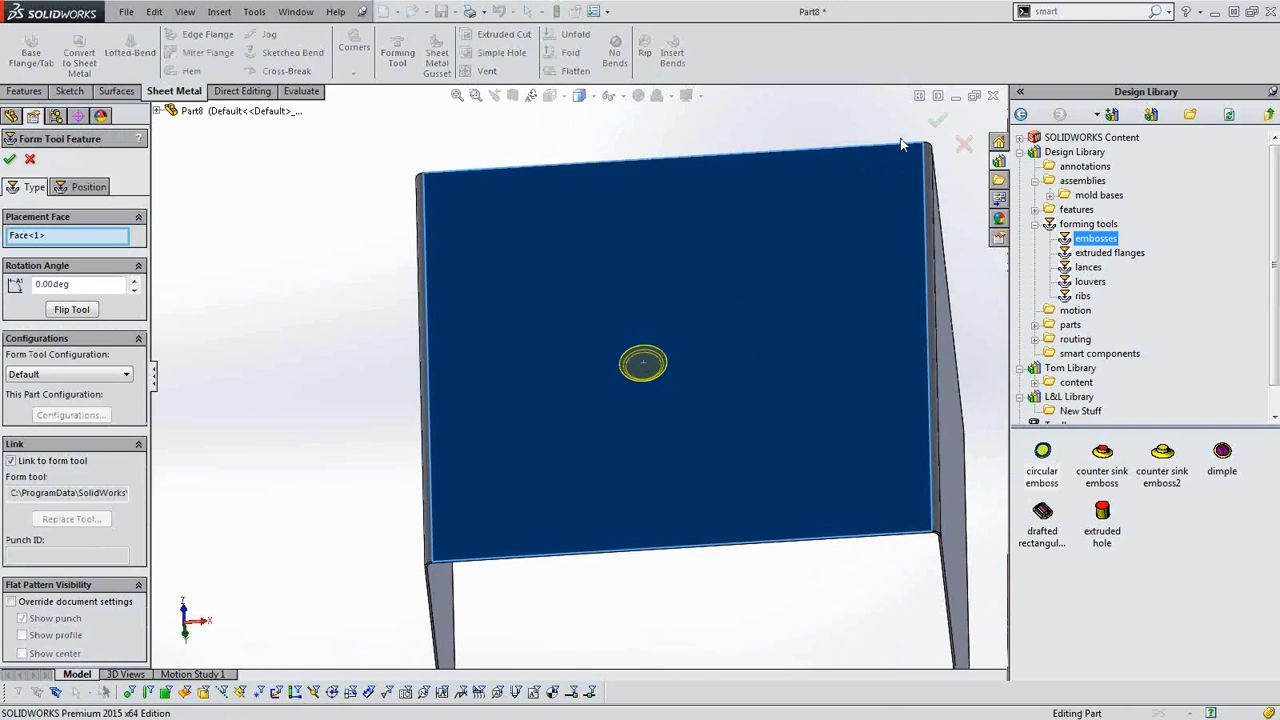
{"action": "left_click", "coordinate": [938, 120]}
{"action": "scroll", "coordinate": [648, 375], "scroll_direction": "down", "scroll_amount": 3}
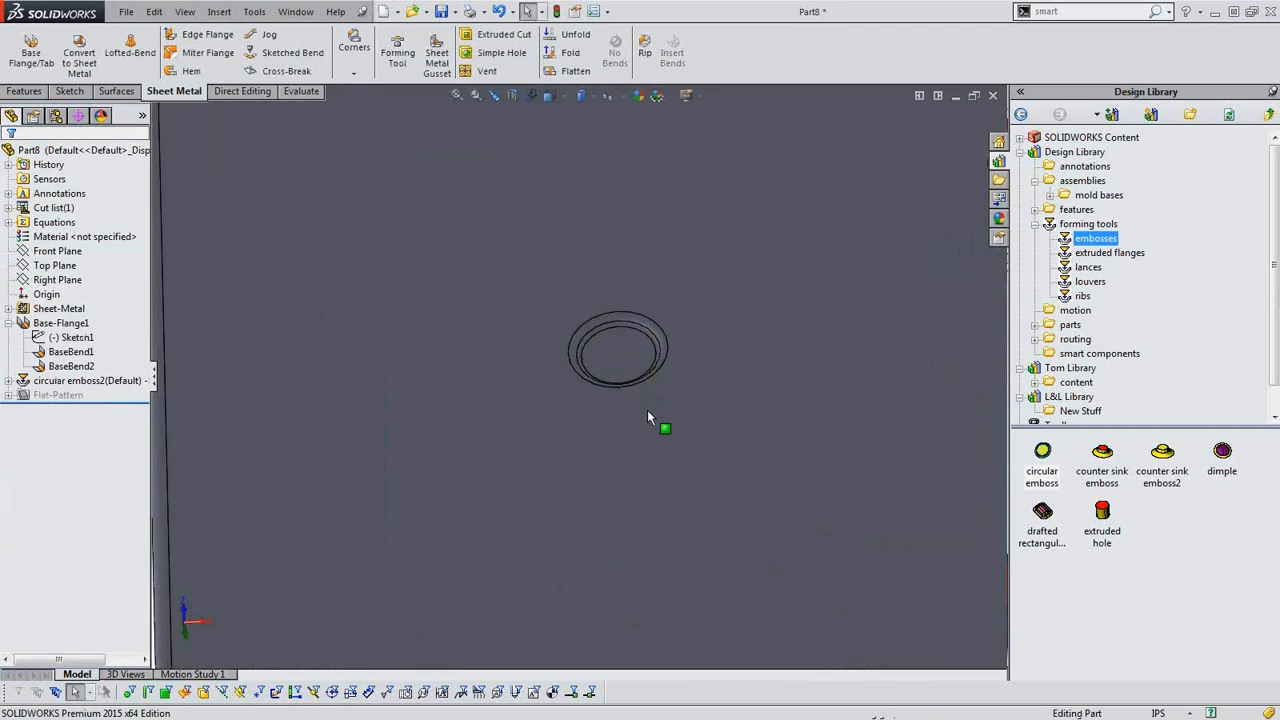
{"action": "middle_click_drag", "start_coordinate": [641, 347], "coordinate": [556, 209]}
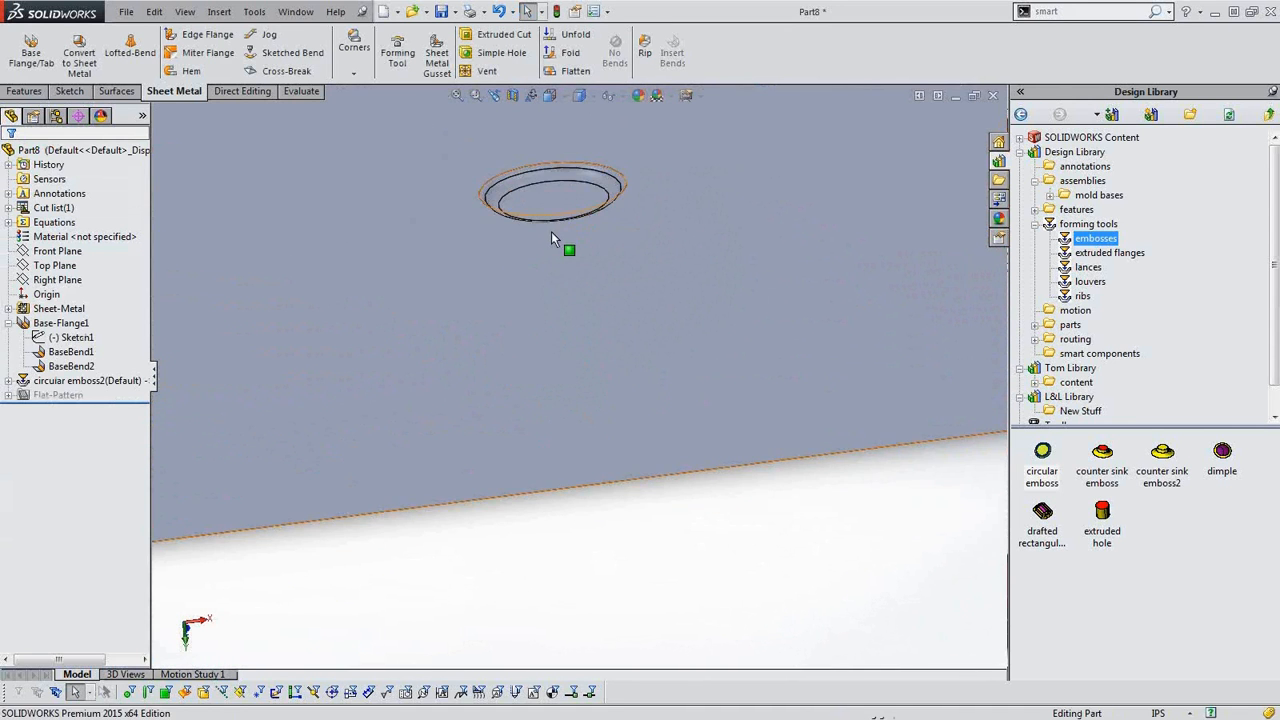
{"action": "scroll", "coordinate": [527, 223], "scroll_direction": "down", "scroll_amount": 5}
- Place the counter sink emboss forming tool in its Default configuration beside the circular emboss on the outer bottom face
{"action": "middle_click_drag", "start_coordinate": [564, 223], "coordinate": [660, 170]}
{"action": "left_click_drag", "start_coordinate": [1102, 451], "coordinate": [612, 260]}
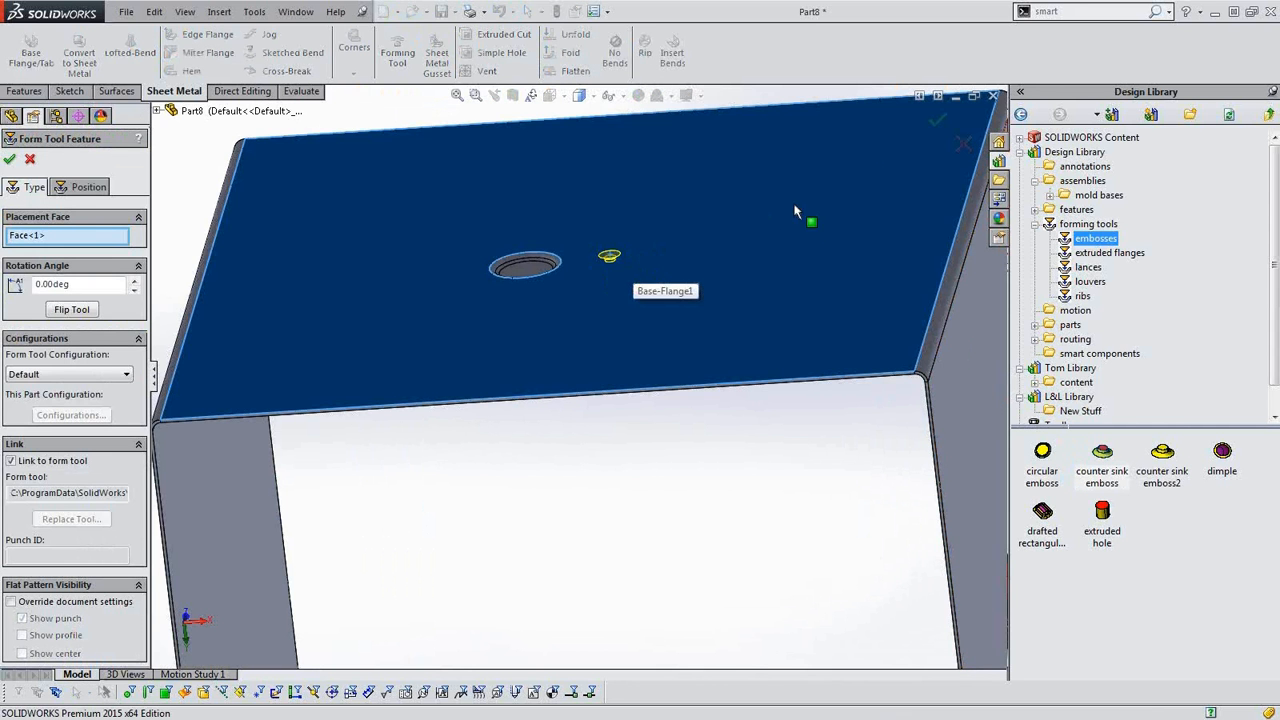
{"action": "left_click", "coordinate": [936, 121]}
{"action": "scroll", "coordinate": [600, 290], "scroll_direction": "down", "scroll_amount": 5}
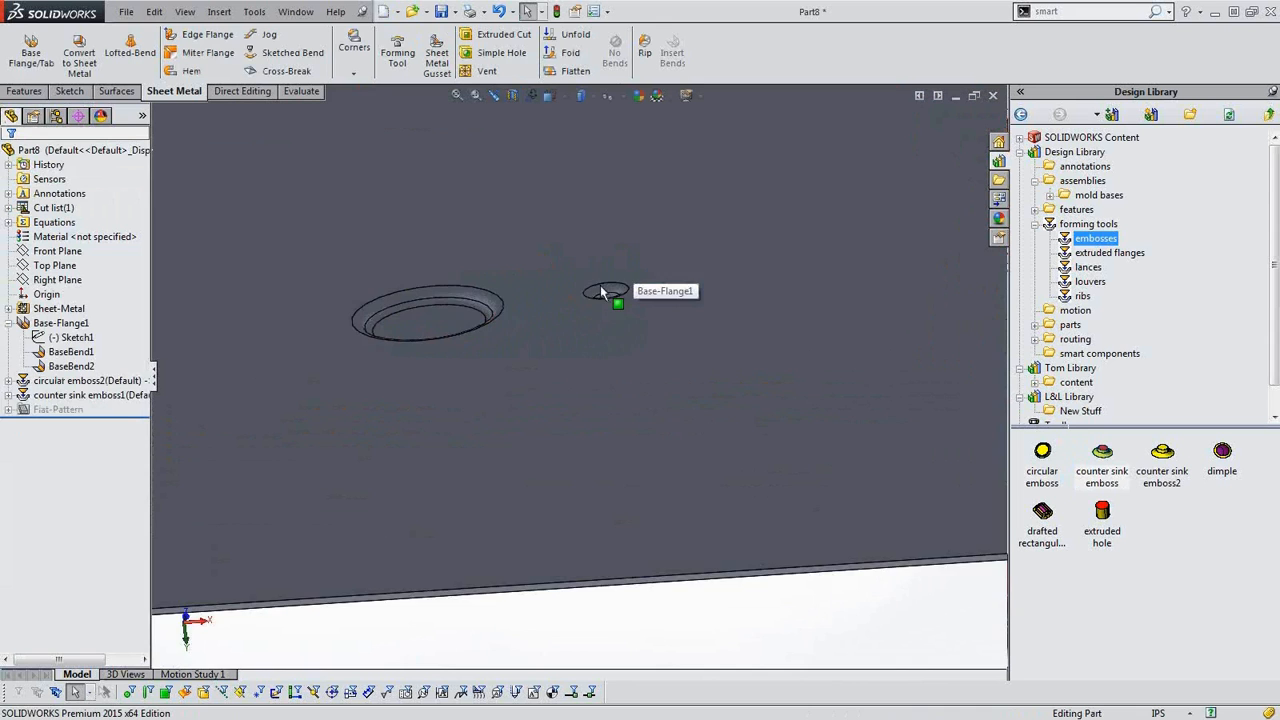
{"action": "middle_click_drag", "start_coordinate": [608, 344], "coordinate": [606, 480]}
{"action": "scroll", "coordinate": [585, 355], "scroll_direction": "up", "scroll_amount": 1}
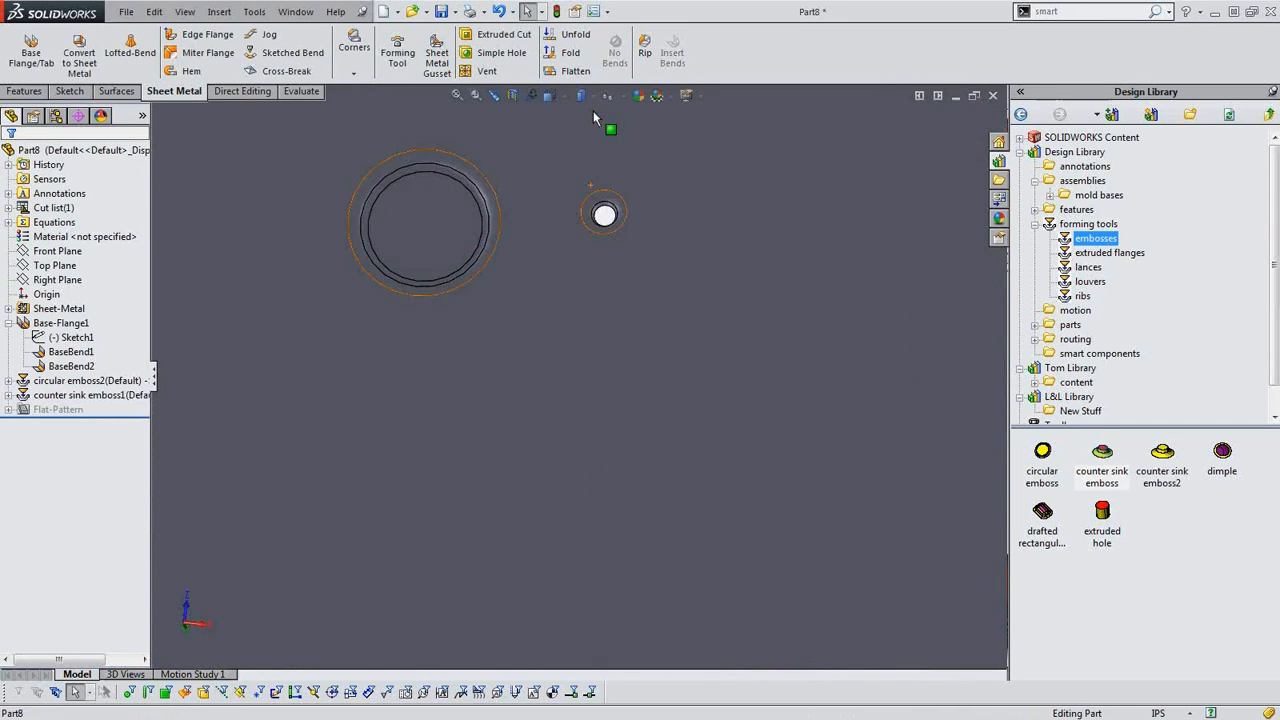
{"action": "scroll", "coordinate": [590, 160], "scroll_direction": "down", "scroll_amount": 2}
{"action": "scroll", "coordinate": [690, 272], "scroll_direction": "down", "scroll_amount": 2}
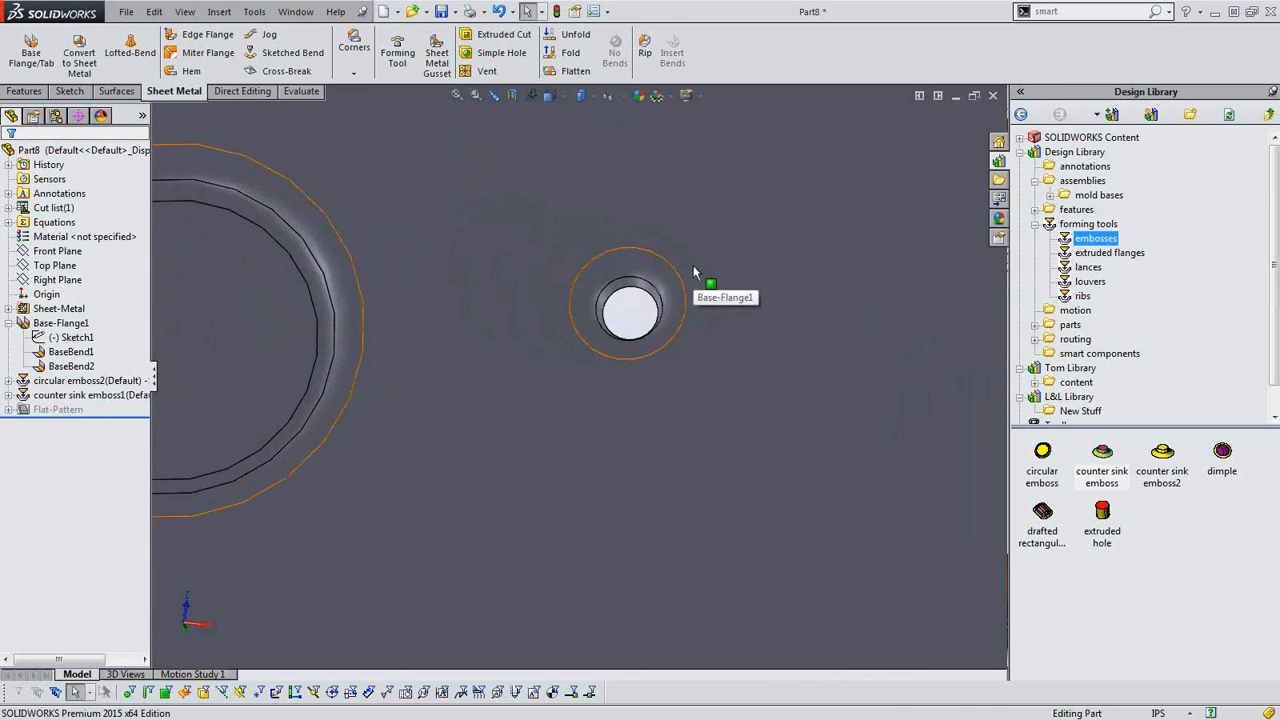
- Select the circular emboss on the model and expand its feature to examine the sketches it contains
{"action": "scroll", "coordinate": [693, 265], "scroll_direction": "up", "scroll_amount": 2}
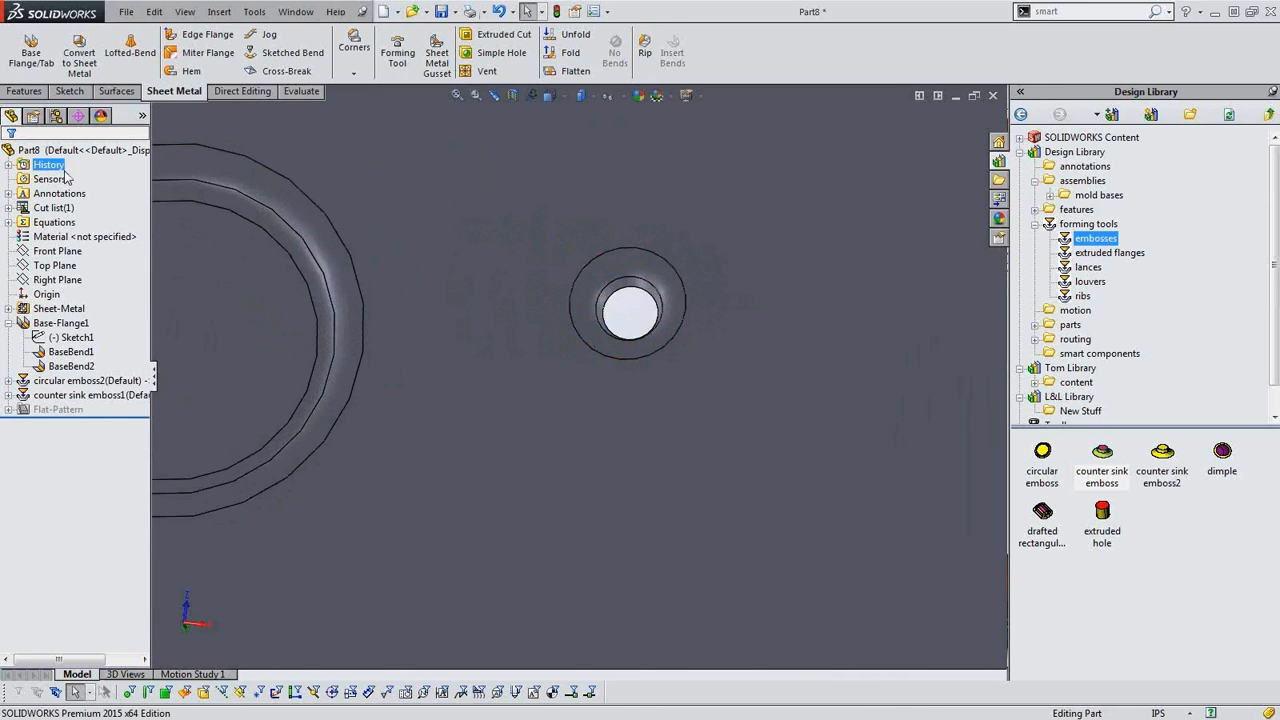
{"action": "left_click", "coordinate": [326, 343]}
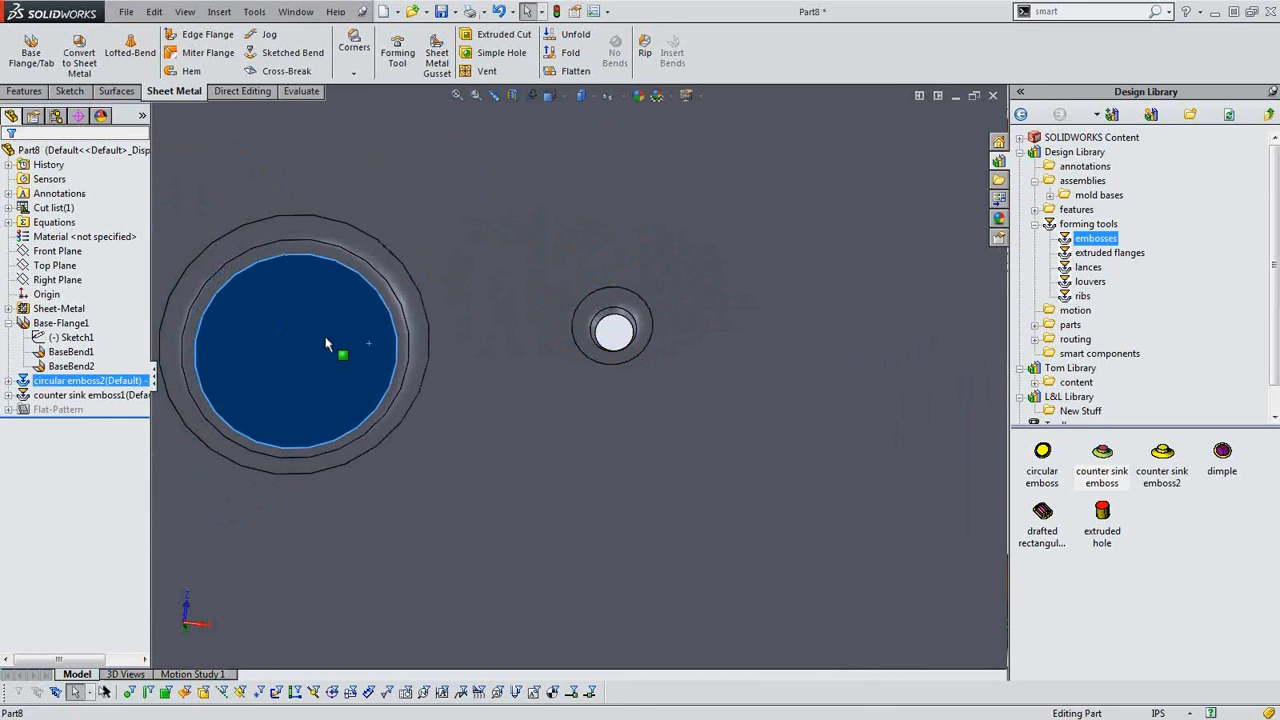
{"action": "left_click", "coordinate": [9, 381]}
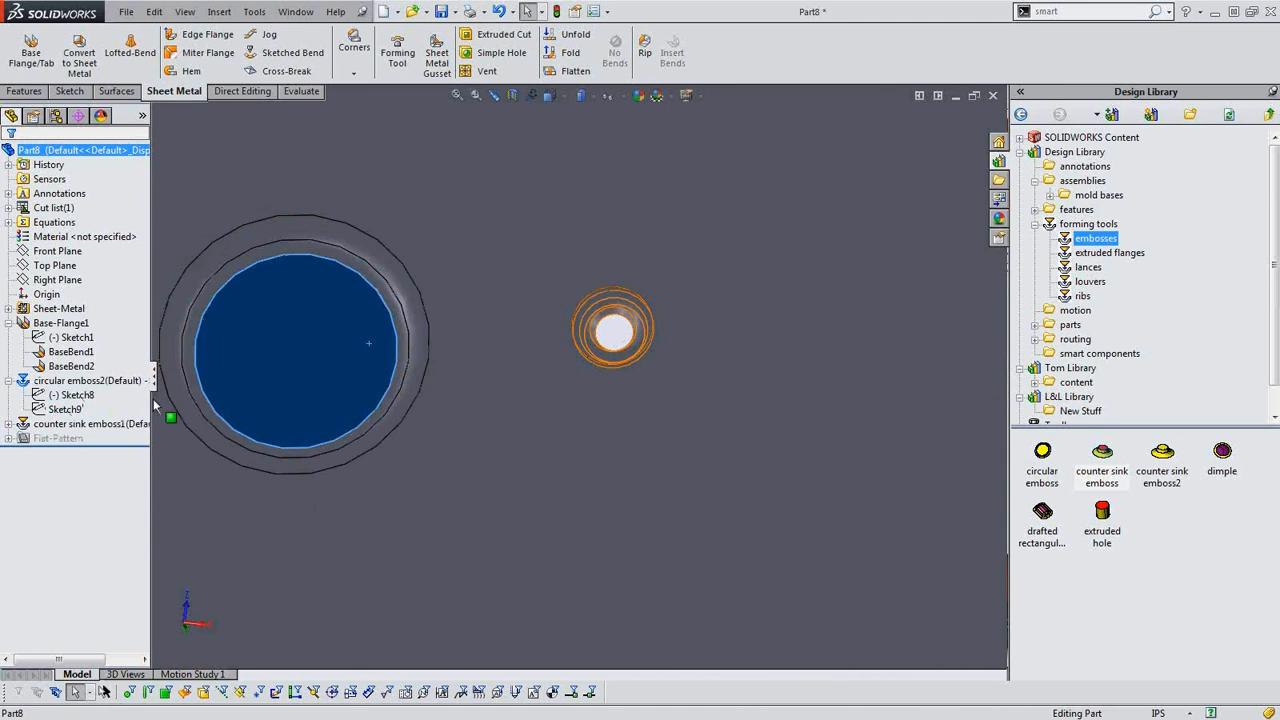
{"action": "scroll", "coordinate": [656, 450], "scroll_direction": "up", "scroll_amount": 2}
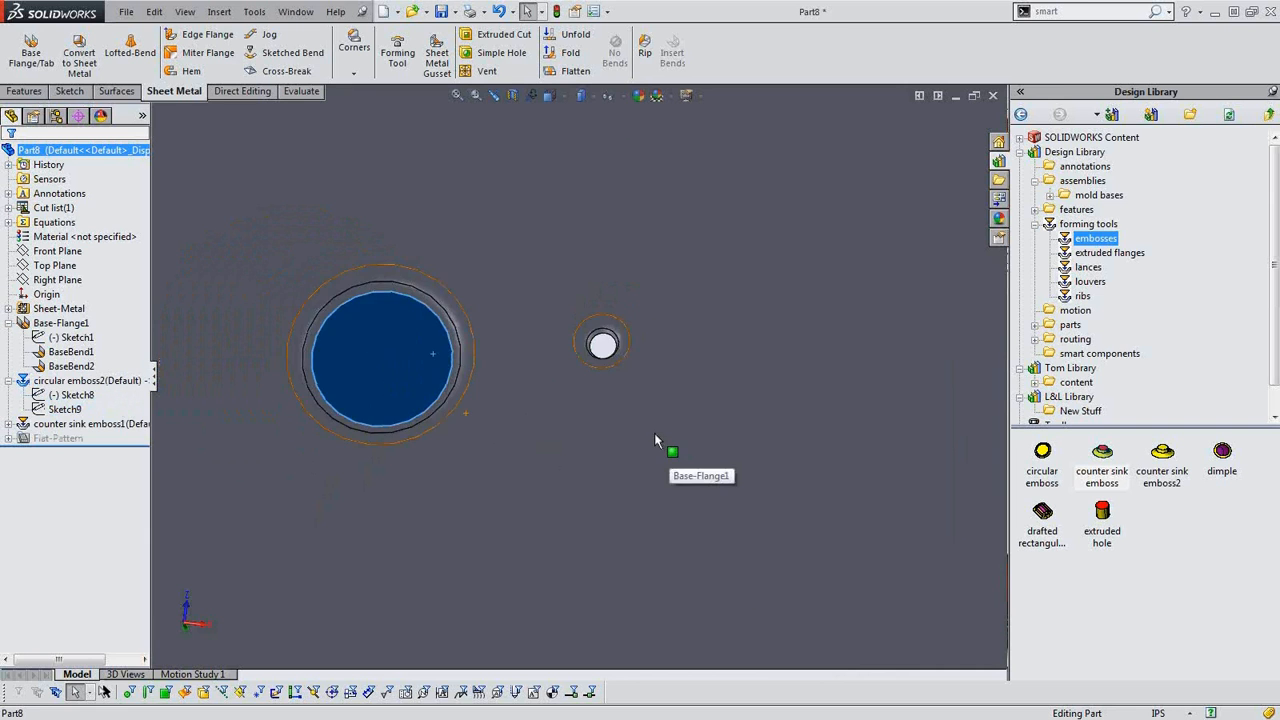
{"action": "scroll", "coordinate": [614, 448], "scroll_direction": "up", "scroll_amount": 6}
{"action": "left_click", "coordinate": [750, 362]}
{"action": "left_click", "coordinate": [882, 492]}
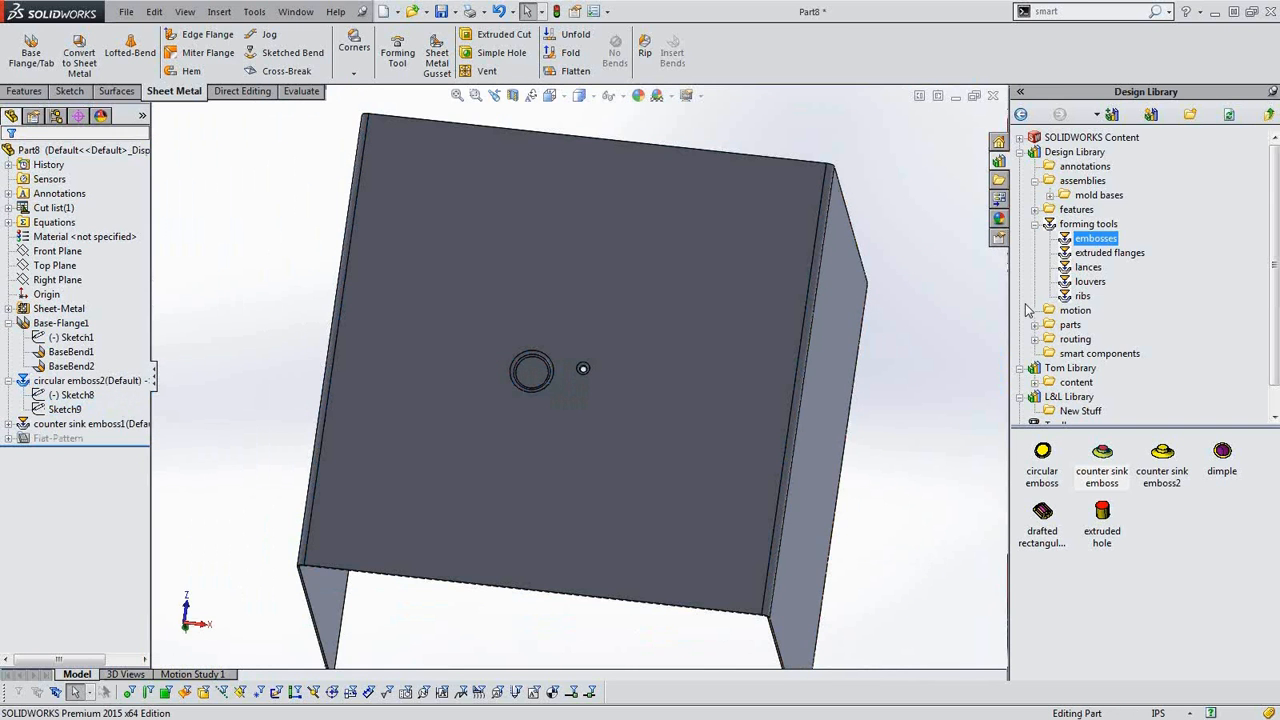
- From the lances folder, place the lance & form with bend tool on the outer bottom face beside the counter sink emboss and inspect it
{"action": "left_click", "coordinate": [1100, 252]}
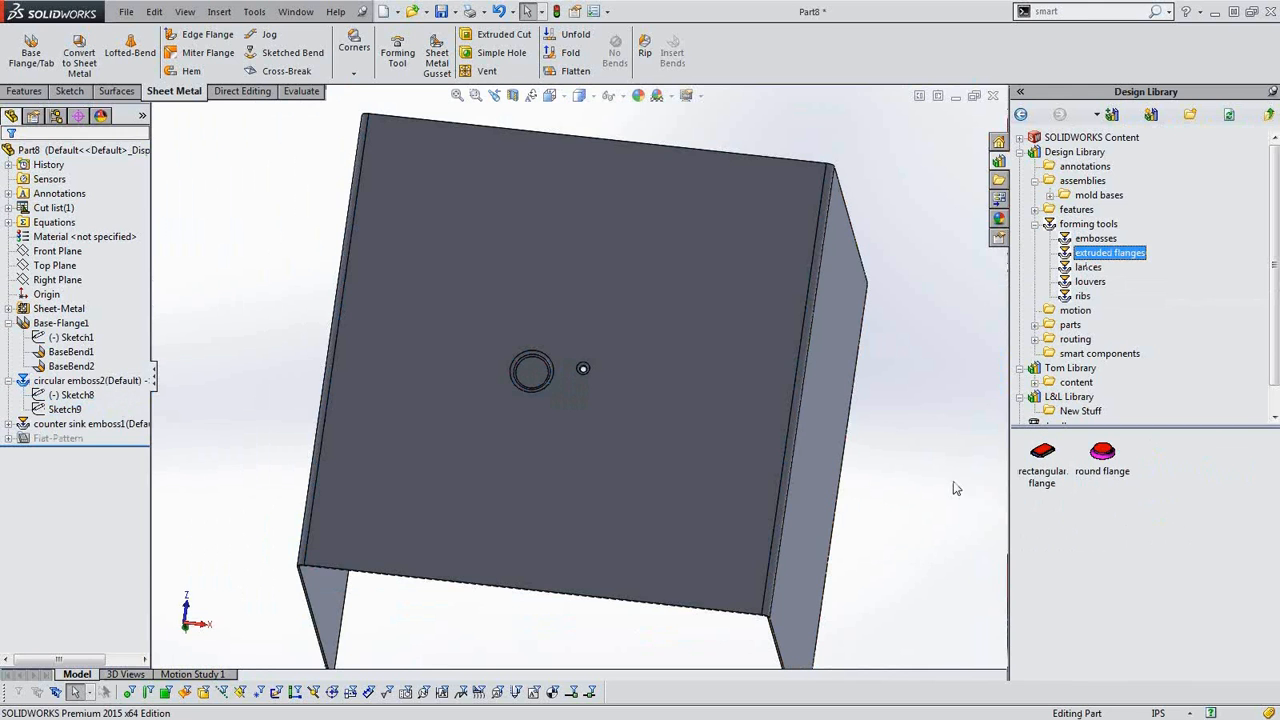
{"action": "left_click", "coordinate": [1089, 268]}
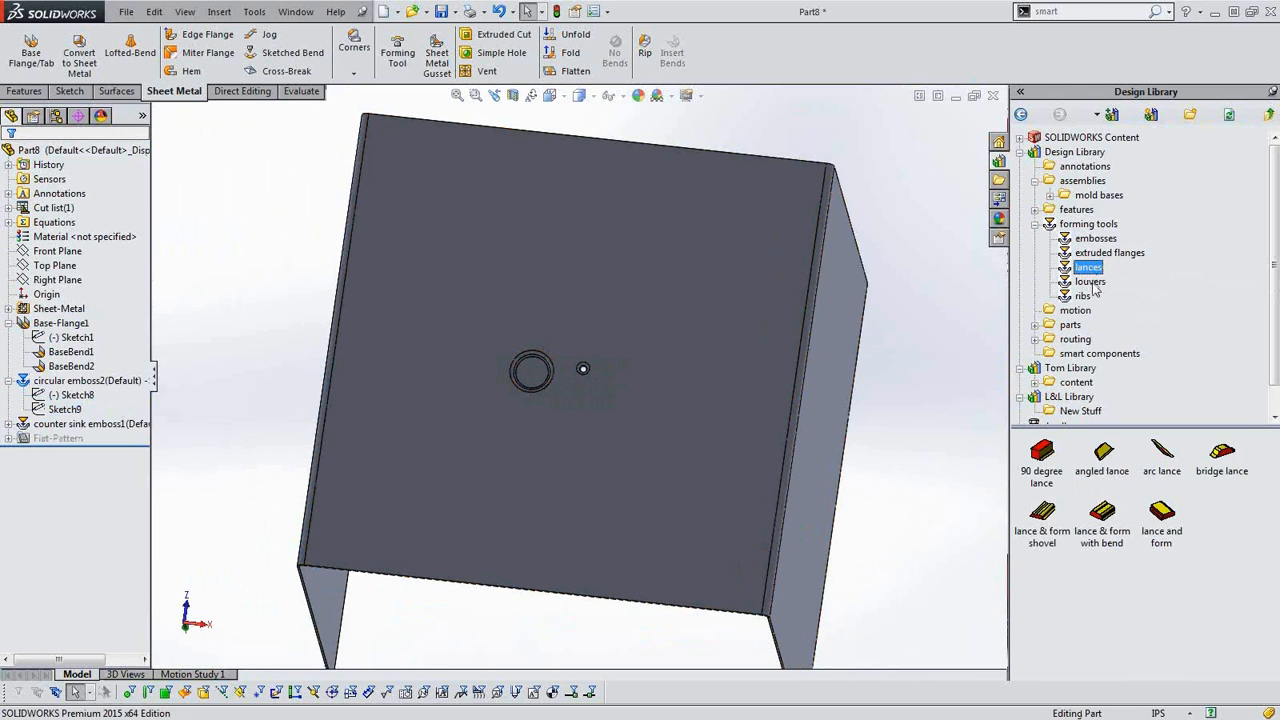
{"action": "middle_click_drag", "start_coordinate": [743, 446], "coordinate": [762, 325]}
{"action": "mouse_move", "coordinate": [634, 444]}
{"action": "middle_mouse_down"}
{"action": "mouse_move", "coordinate": [636, 412]}
{"action": "mouse_move", "coordinate": [650, 440]}
{"action": "middle_mouse_up"}
{"action": "left_click_drag", "start_coordinate": [1102, 512], "coordinate": [653, 442]}
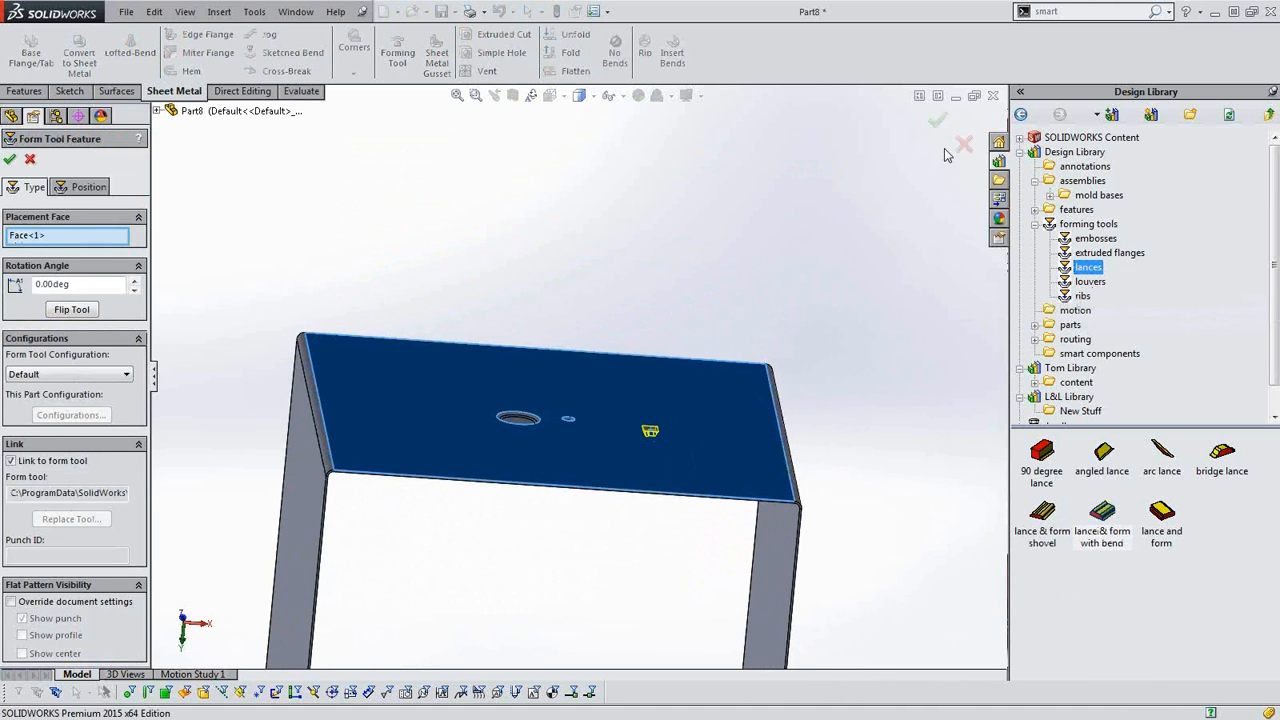
{"action": "scroll", "coordinate": [668, 476], "scroll_direction": "down", "scroll_amount": 3}
{"action": "middle_click_drag", "start_coordinate": [656, 431], "coordinate": [607, 425]}
{"action": "scroll", "coordinate": [606, 480], "scroll_direction": "down", "scroll_amount": 6}
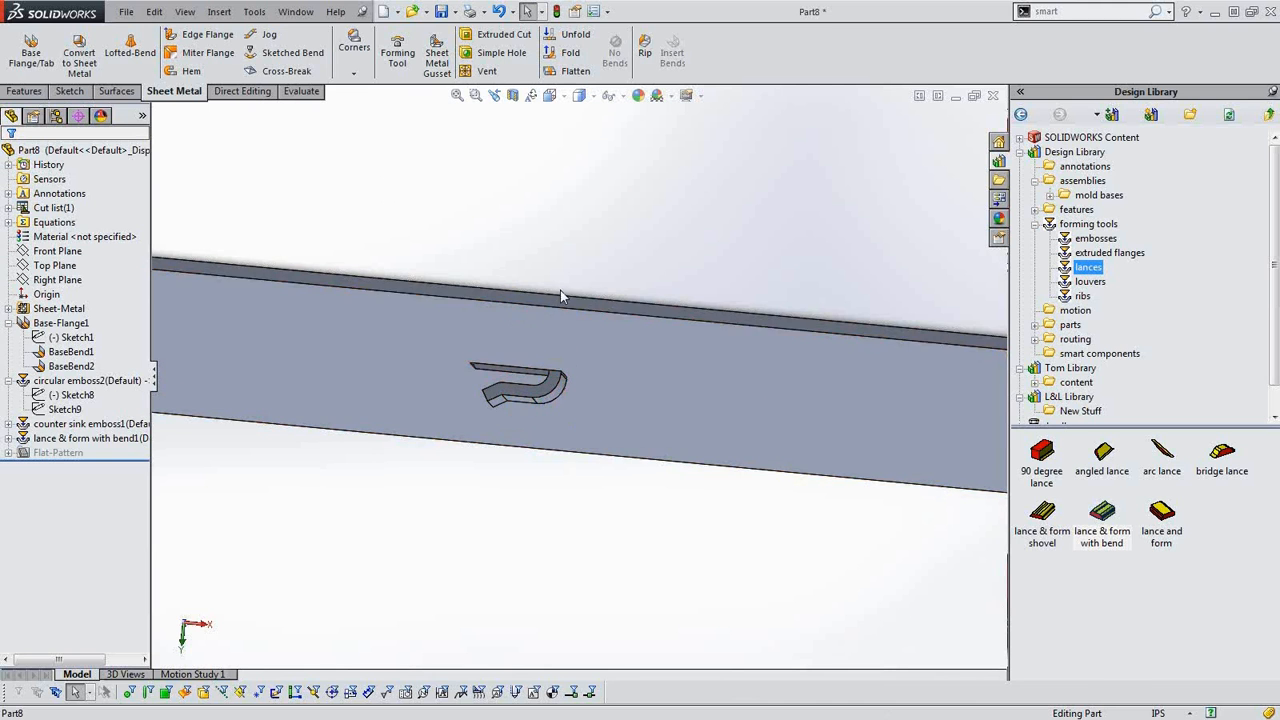
{"action": "middle_click_drag", "start_coordinate": [561, 338], "coordinate": [591, 384]}
{"action": "scroll", "coordinate": [588, 386], "scroll_direction": "up", "scroll_amount": 2}
{"action": "scroll", "coordinate": [354, 208], "scroll_direction": "down", "scroll_amount": 3}
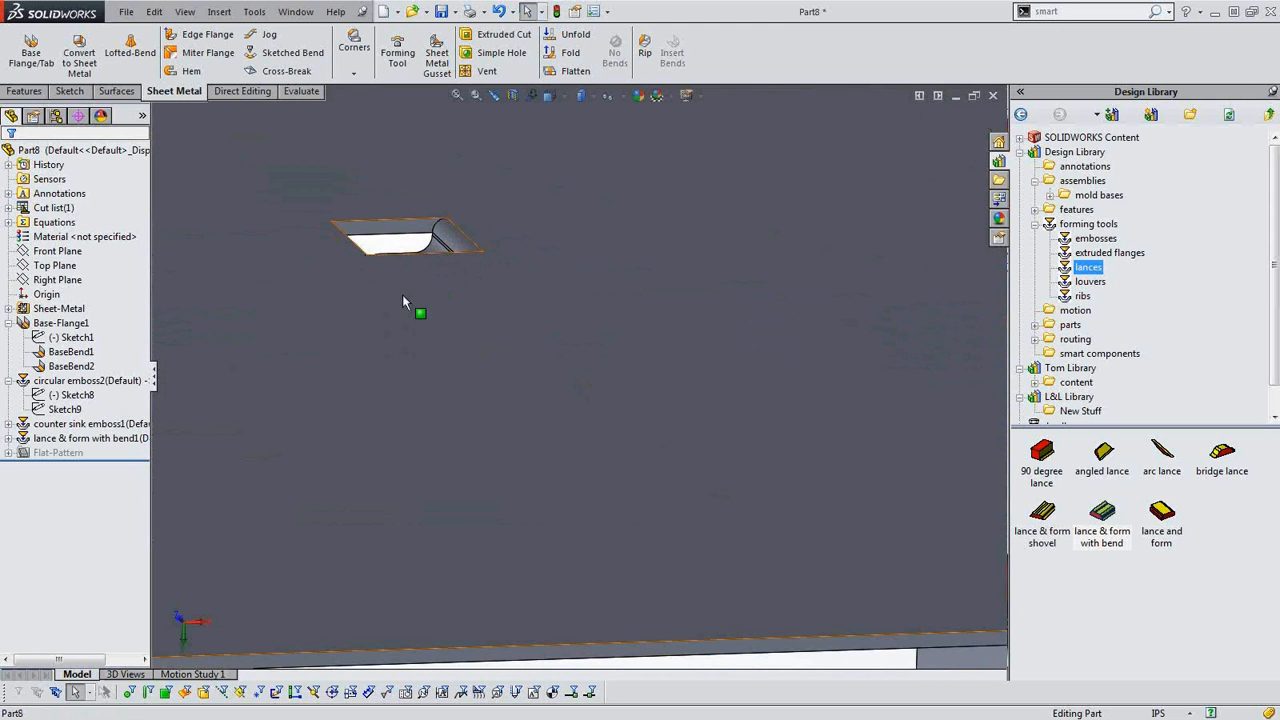
{"action": "middle_click_drag", "start_coordinate": [423, 283], "coordinate": [582, 355]}
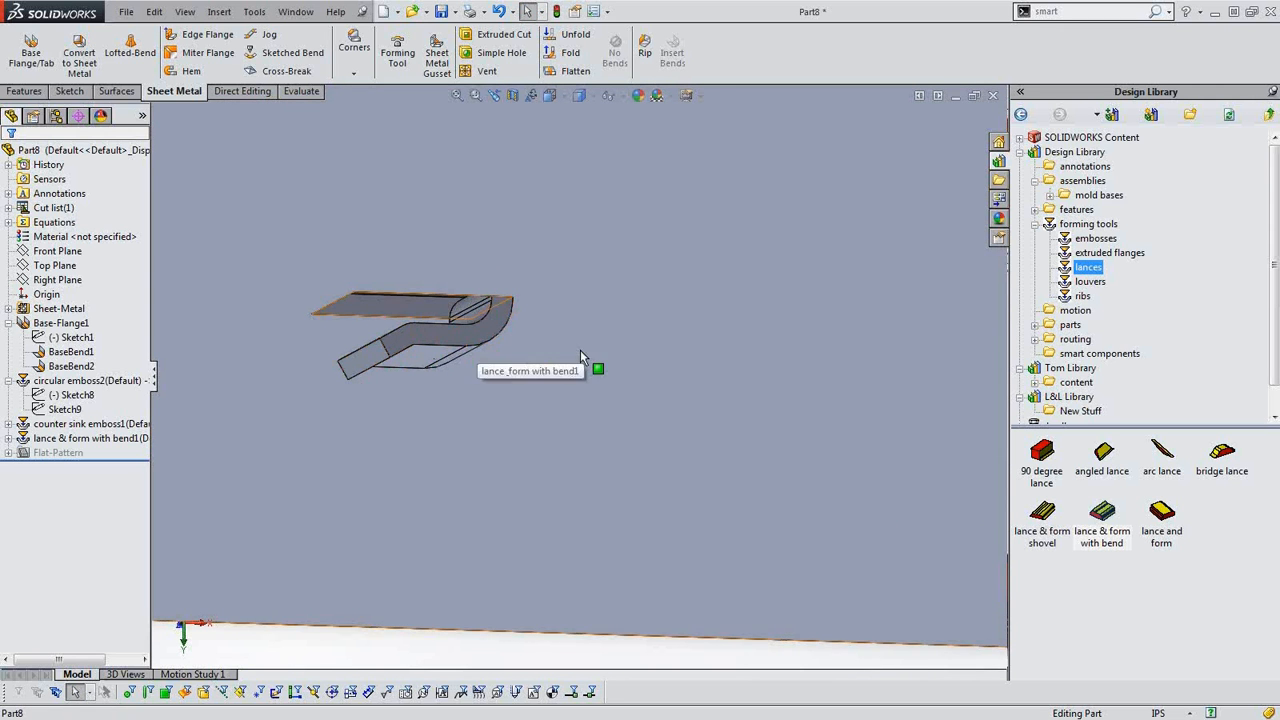
- Place the lance & form shovel tool in its Default configuration beside the existing lance, on the inner bottom face
{"action": "left_click_drag", "start_coordinate": [1066, 521], "coordinate": [833, 247]}
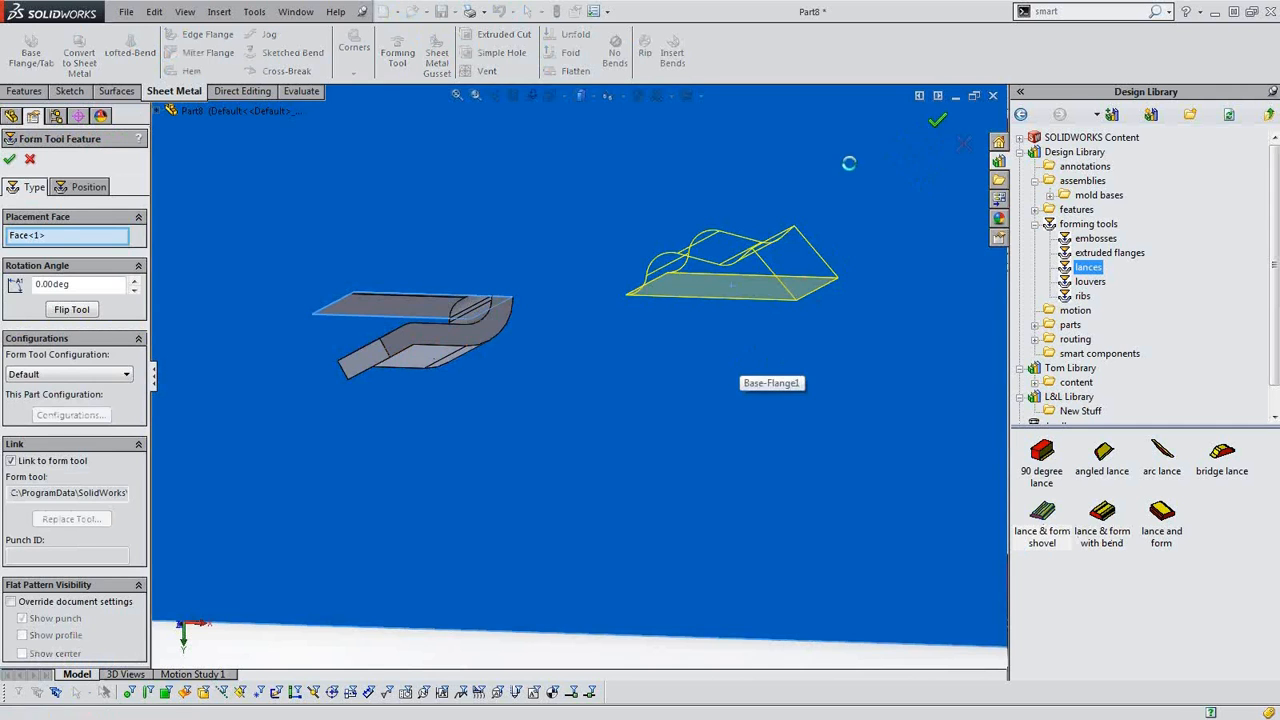
{"action": "left_click", "coordinate": [937, 120]}
{"action": "middle_click_drag", "start_coordinate": [631, 355], "coordinate": [617, 295]}
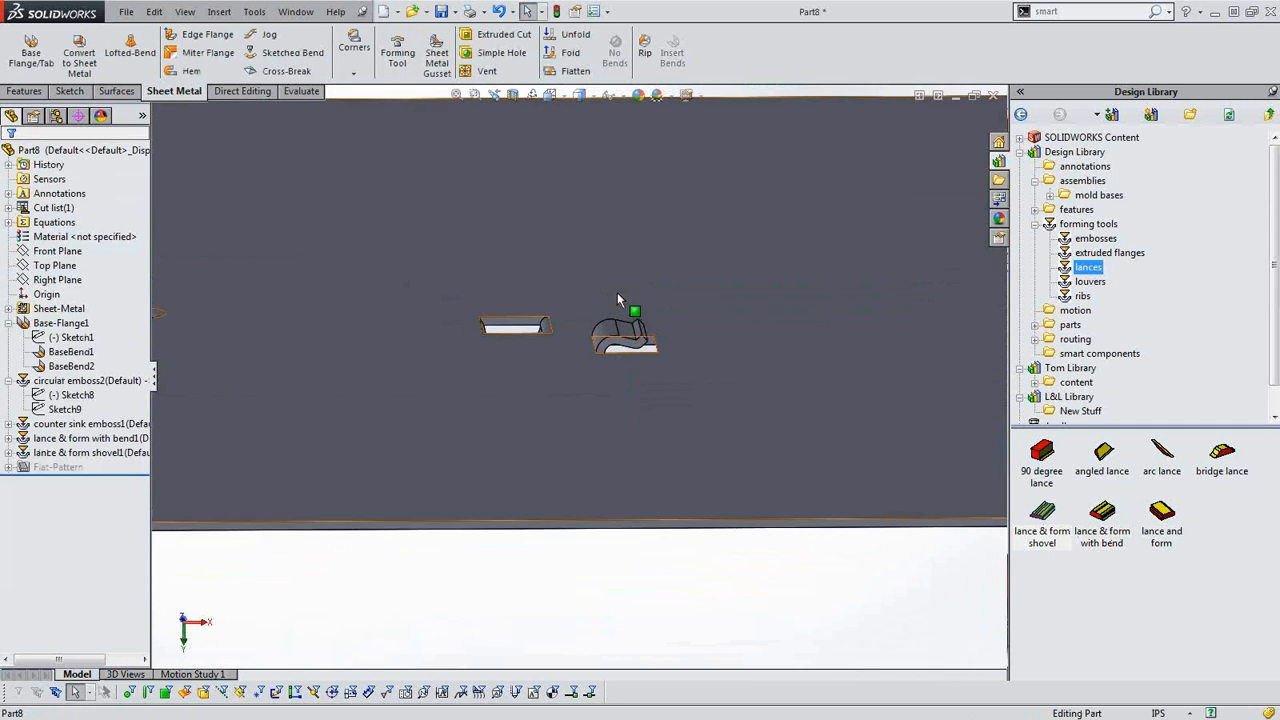
{"action": "scroll", "coordinate": [617, 295], "scroll_direction": "down", "scroll_amount": 3}
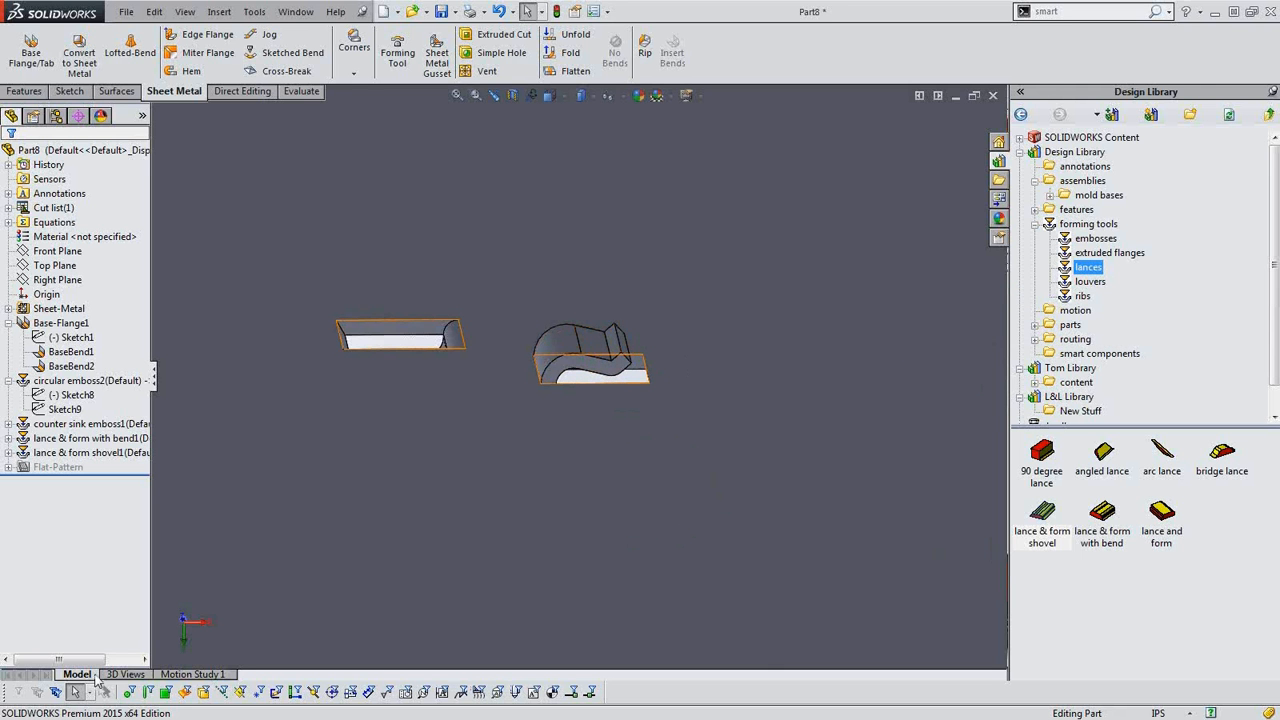
- Switch to the PowerPoint slide on the standard library folders, review the list, and return to SOLIDWORKS
{"action": "key", "text": "alt+Tab"}
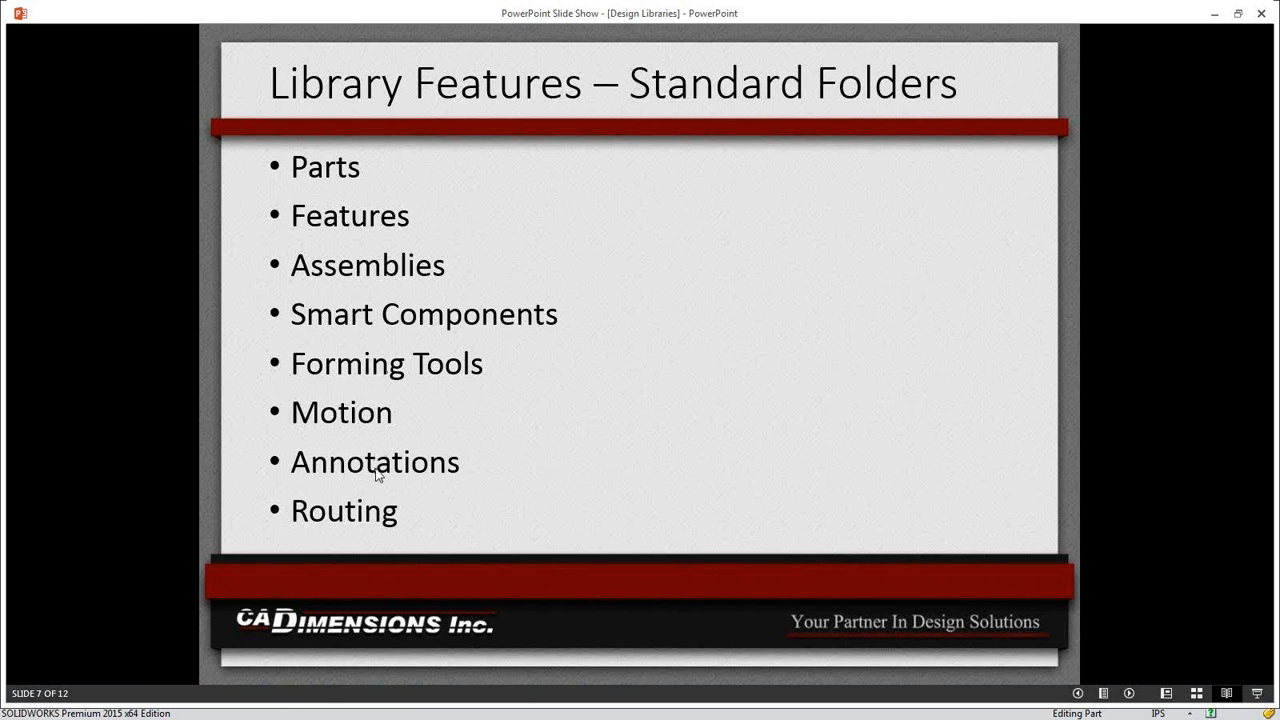
{"action": "key", "text": "alt+Tab"}
{"action": "scroll", "coordinate": [571, 379], "scroll_direction": "up", "scroll_amount": 8}
{"action": "middle_click_drag", "start_coordinate": [505, 418], "coordinate": [460, 395]}
- Start a drawing from the part, saving the part as Part8 in the webinar folder
{"action": "left_click", "coordinate": [126, 12]}
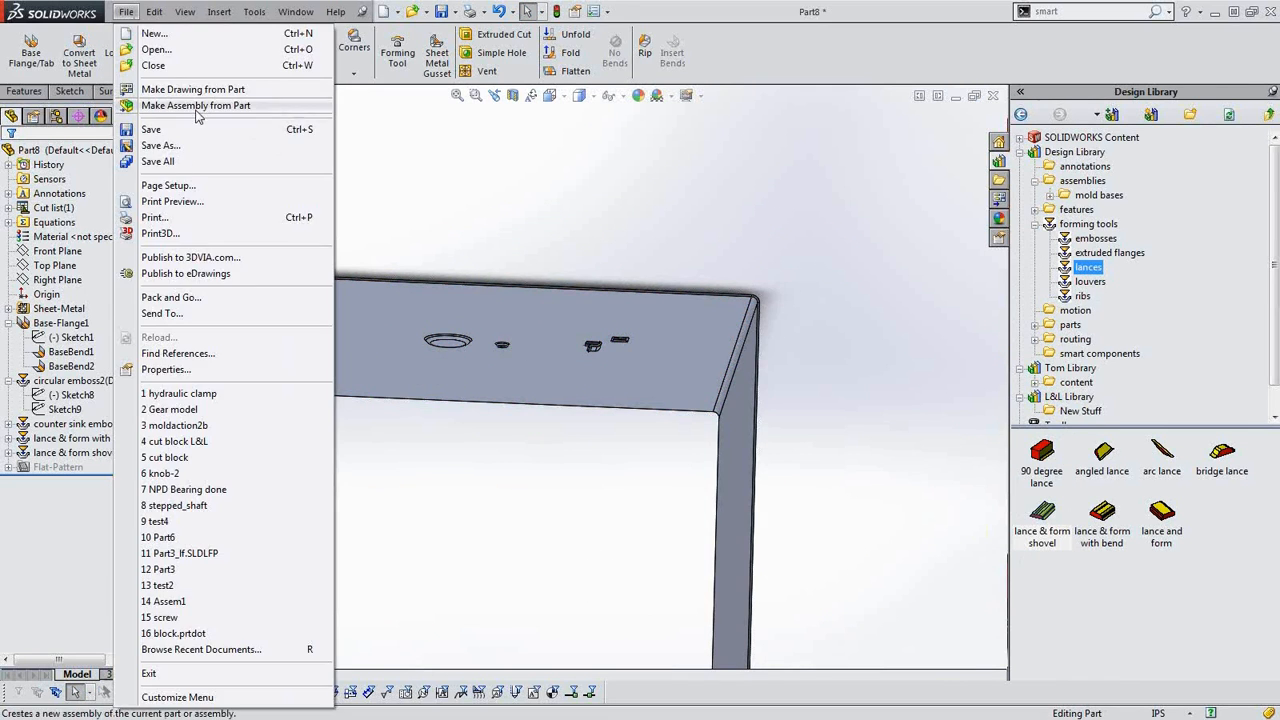
{"action": "left_click", "coordinate": [192, 89]}
{"action": "left_click", "coordinate": [670, 381]}
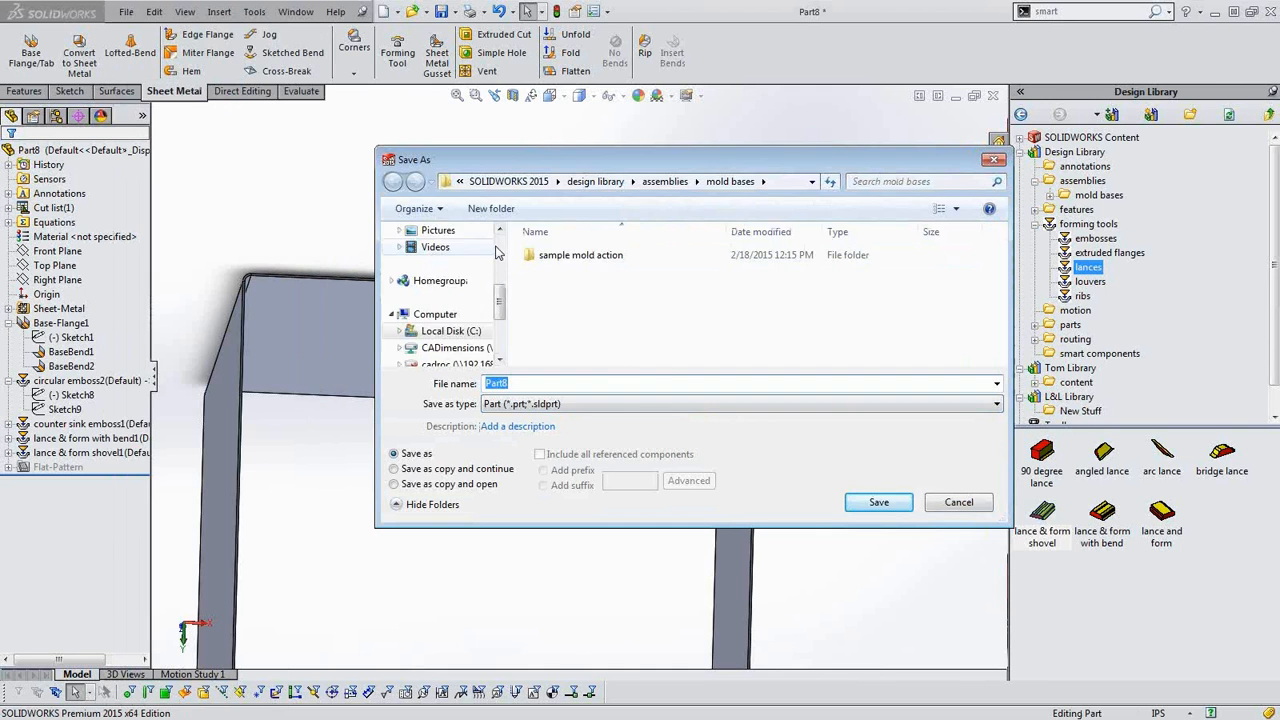
{"action": "scroll", "coordinate": [488, 276], "scroll_direction": "up", "scroll_amount": 2}
{"action": "left_click", "coordinate": [458, 233]}
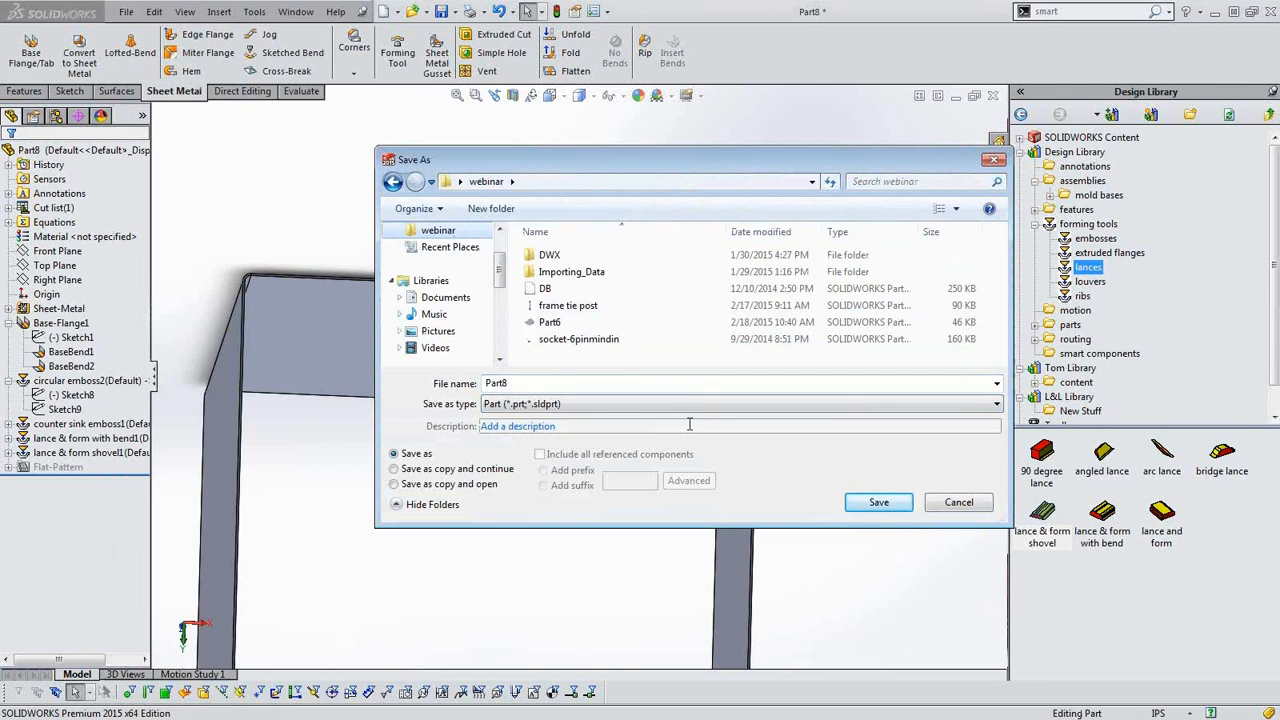
{"action": "left_click", "coordinate": [881, 504]}
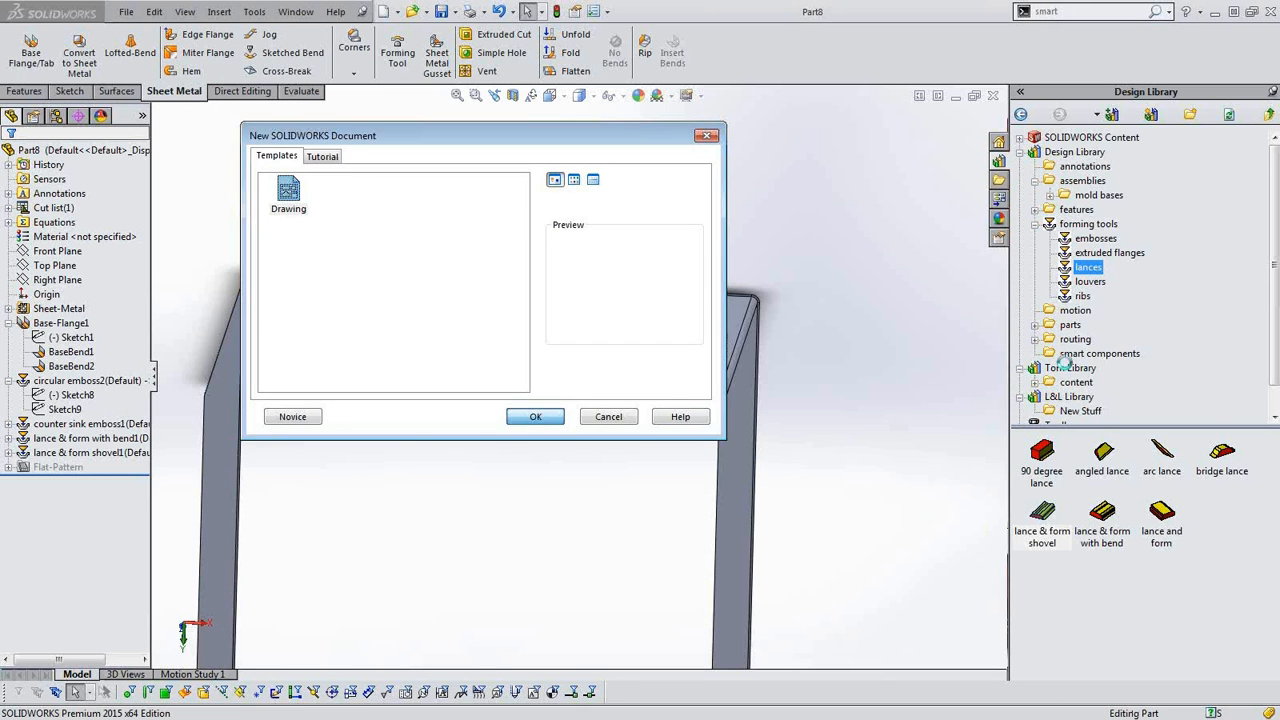
- Create the drawing from the Drawing template with the proposed sheet format and place the part's Bottom view on the sheet
{"action": "key", "text": "Return"}
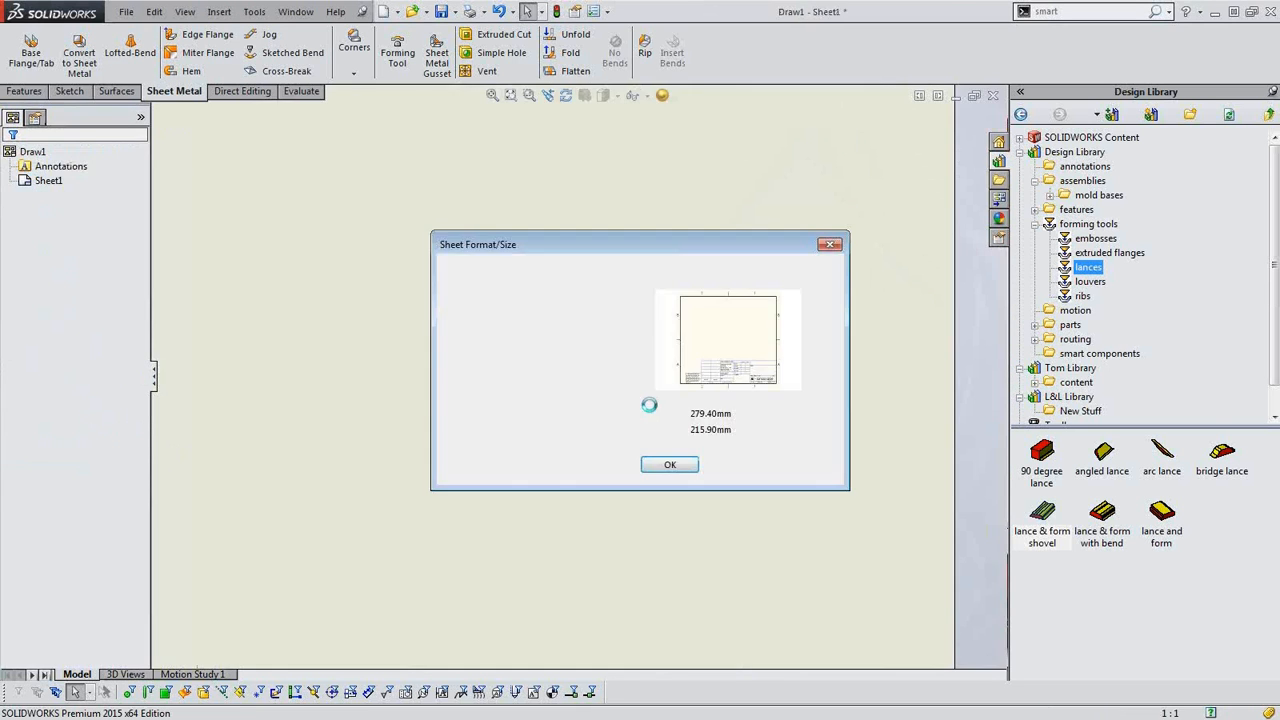
{"action": "left_click", "coordinate": [673, 464]}
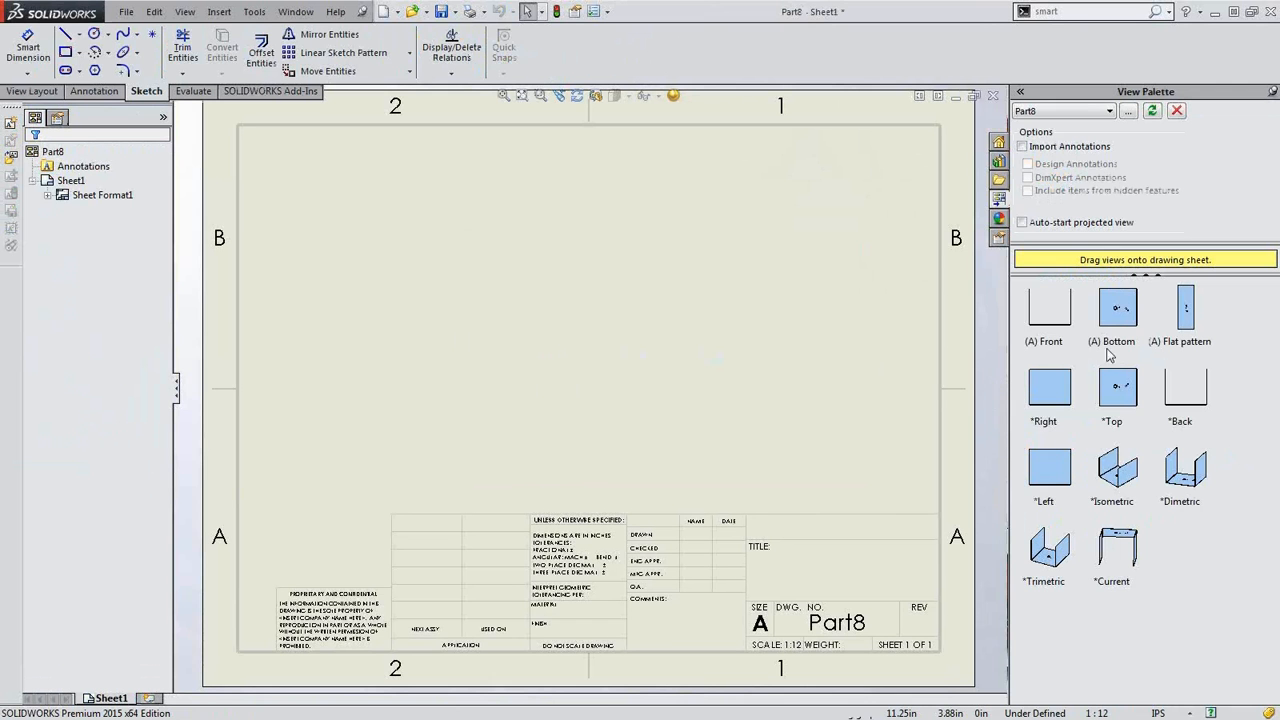
{"action": "left_click_drag", "start_coordinate": [1127, 311], "coordinate": [605, 335]}
{"action": "left_click", "coordinate": [33, 160]}
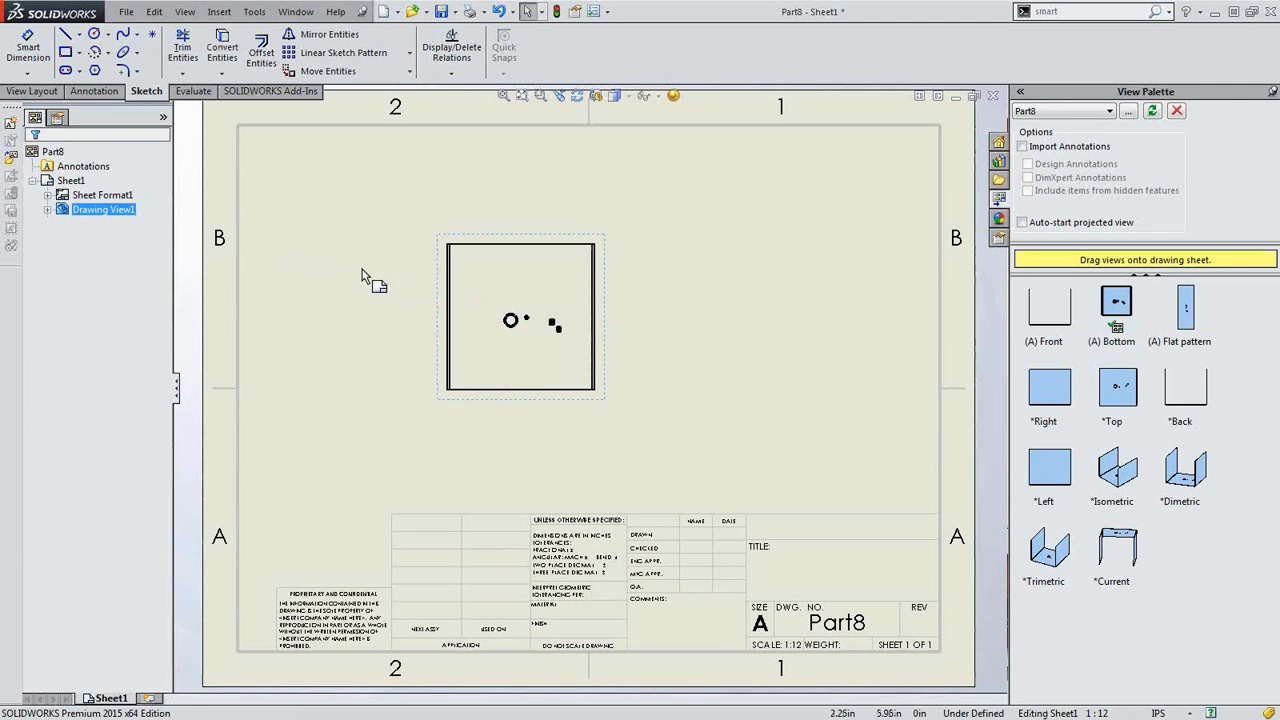
{"action": "scroll", "coordinate": [486, 306], "scroll_direction": "down", "scroll_amount": 4}
{"action": "scroll", "coordinate": [591, 397], "scroll_direction": "down", "scroll_amount": 1}
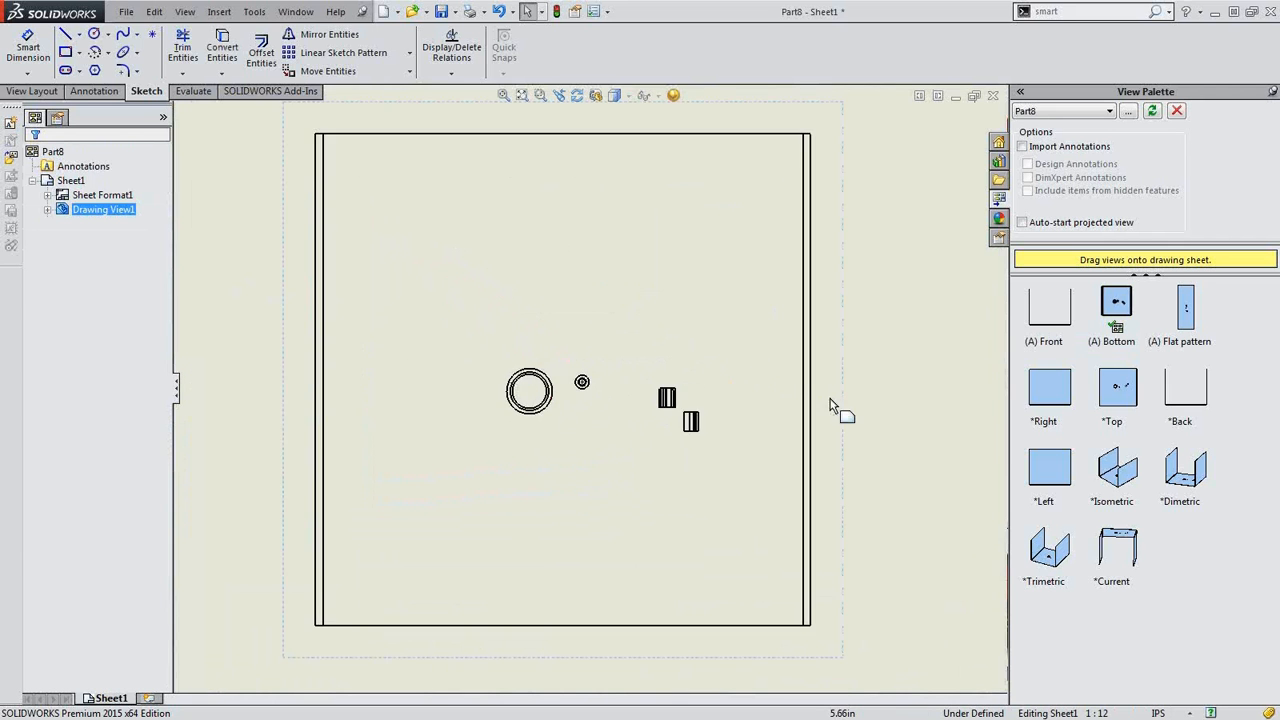
{"action": "scroll", "coordinate": [685, 320], "scroll_direction": "up", "scroll_amount": 1}
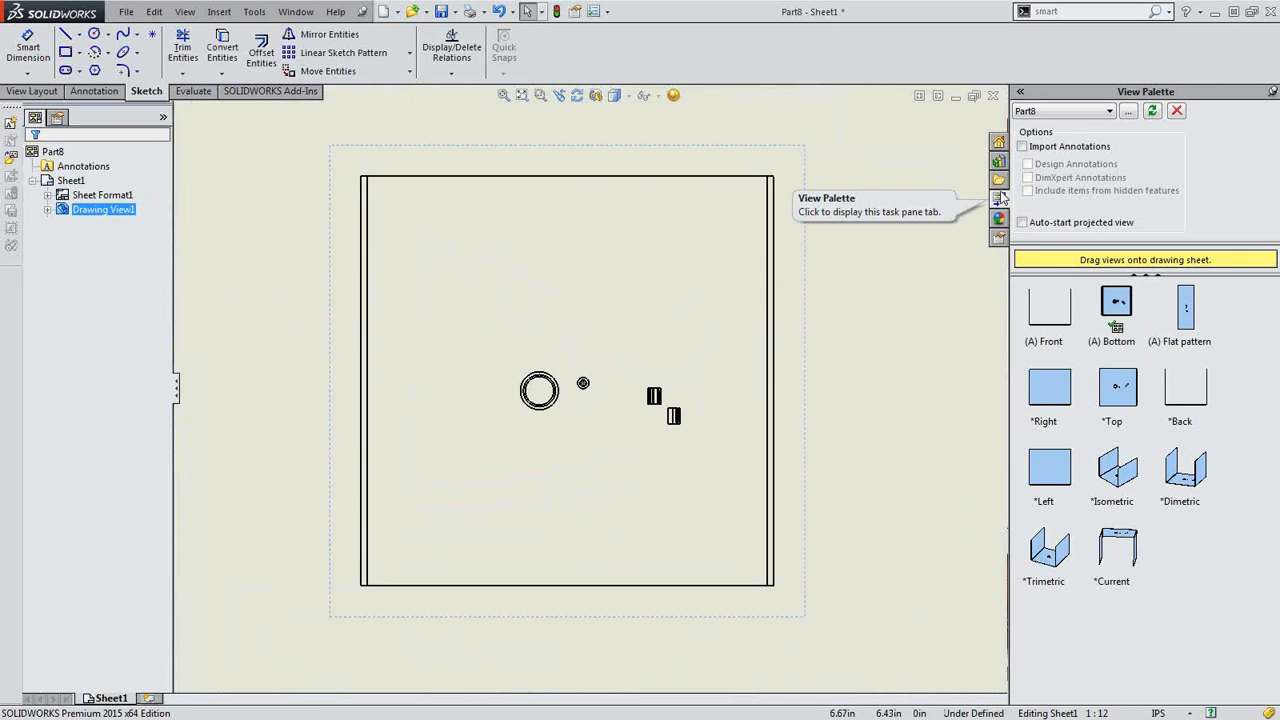
- From the Design Library annotations folder, place the double pneumatic cylinder block beside the drawing view at scale 0.75
{"action": "left_click", "coordinate": [1000, 163]}
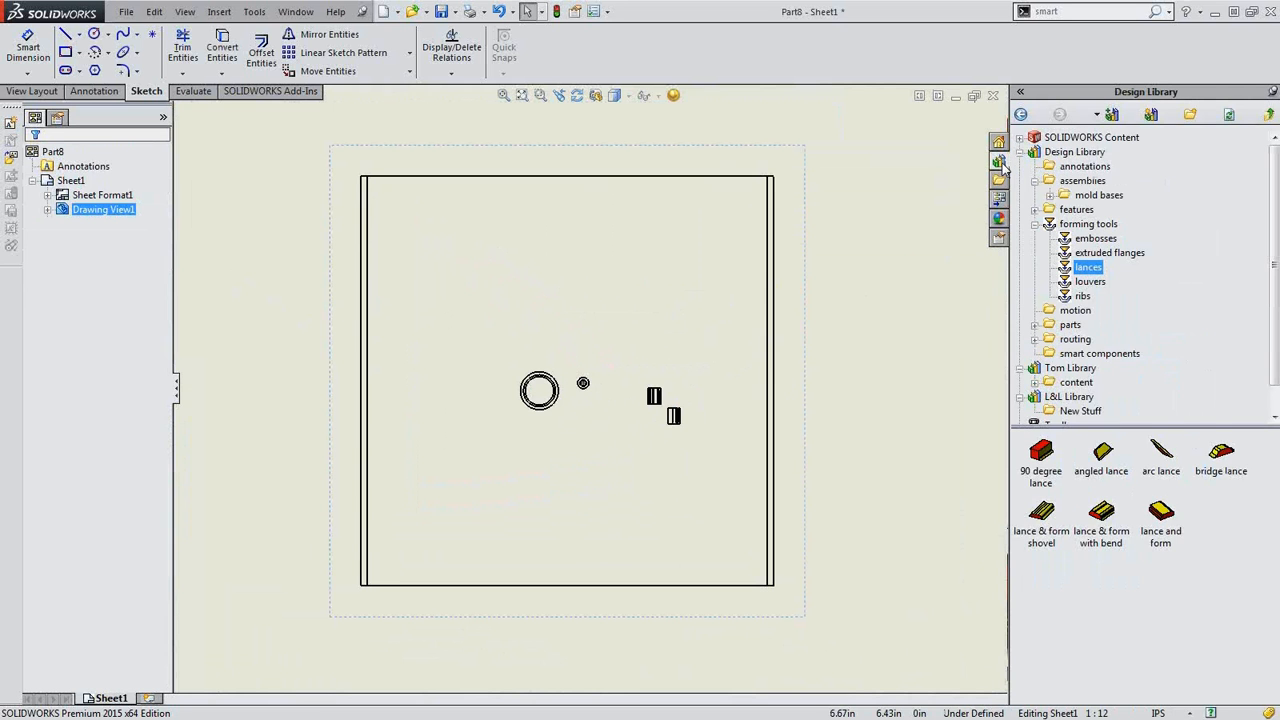
{"action": "left_click", "coordinate": [1062, 167]}
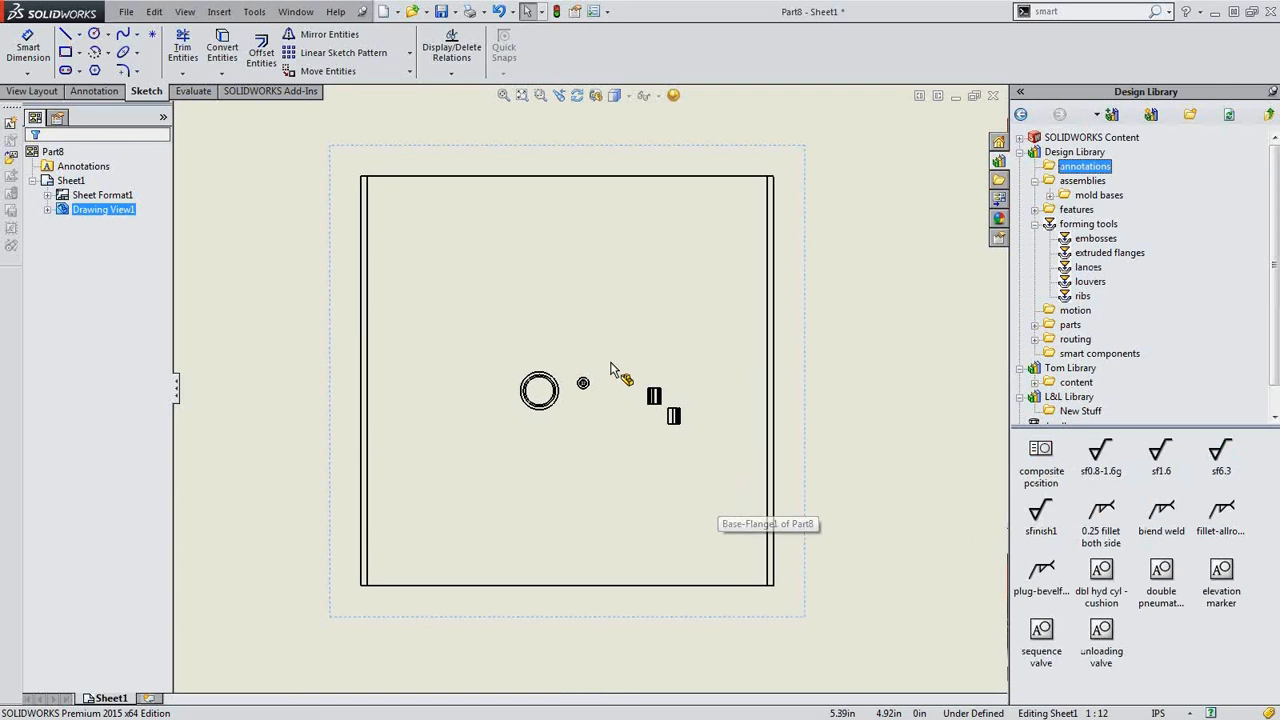
{"action": "scroll", "coordinate": [608, 369], "scroll_direction": "up", "scroll_amount": 3}
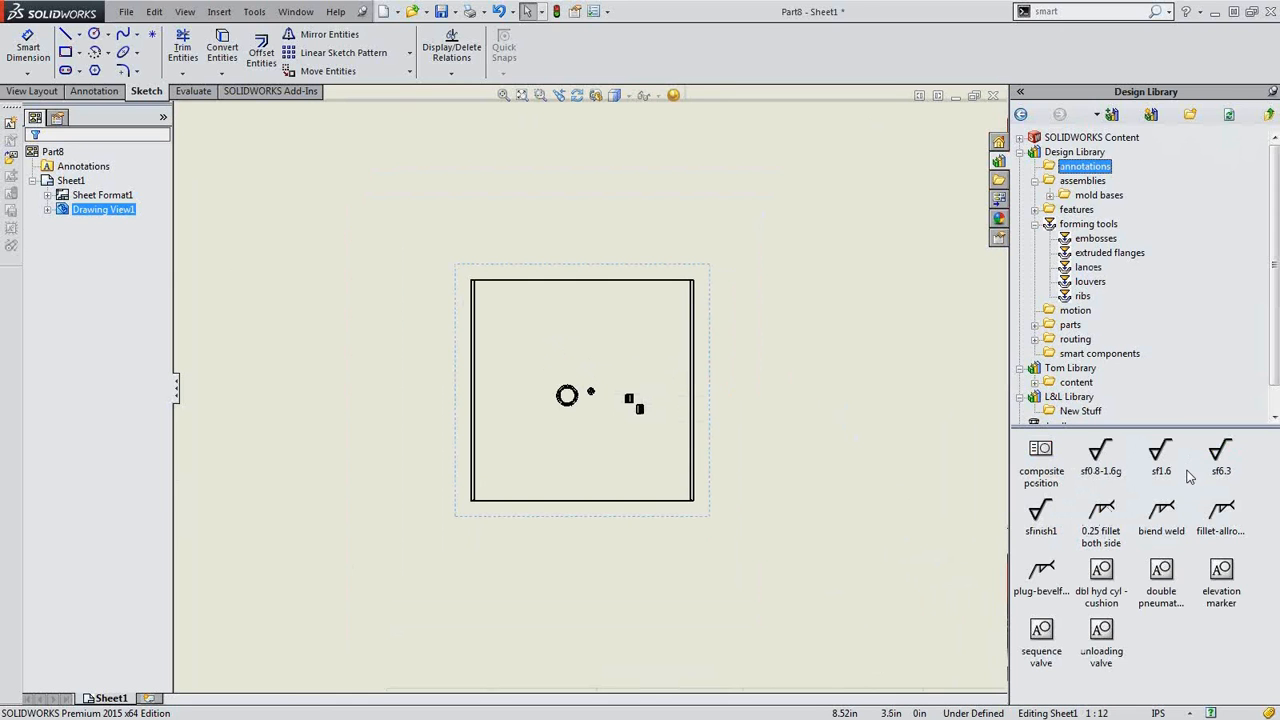
{"action": "left_click_drag", "start_coordinate": [1161, 578], "coordinate": [803, 364]}
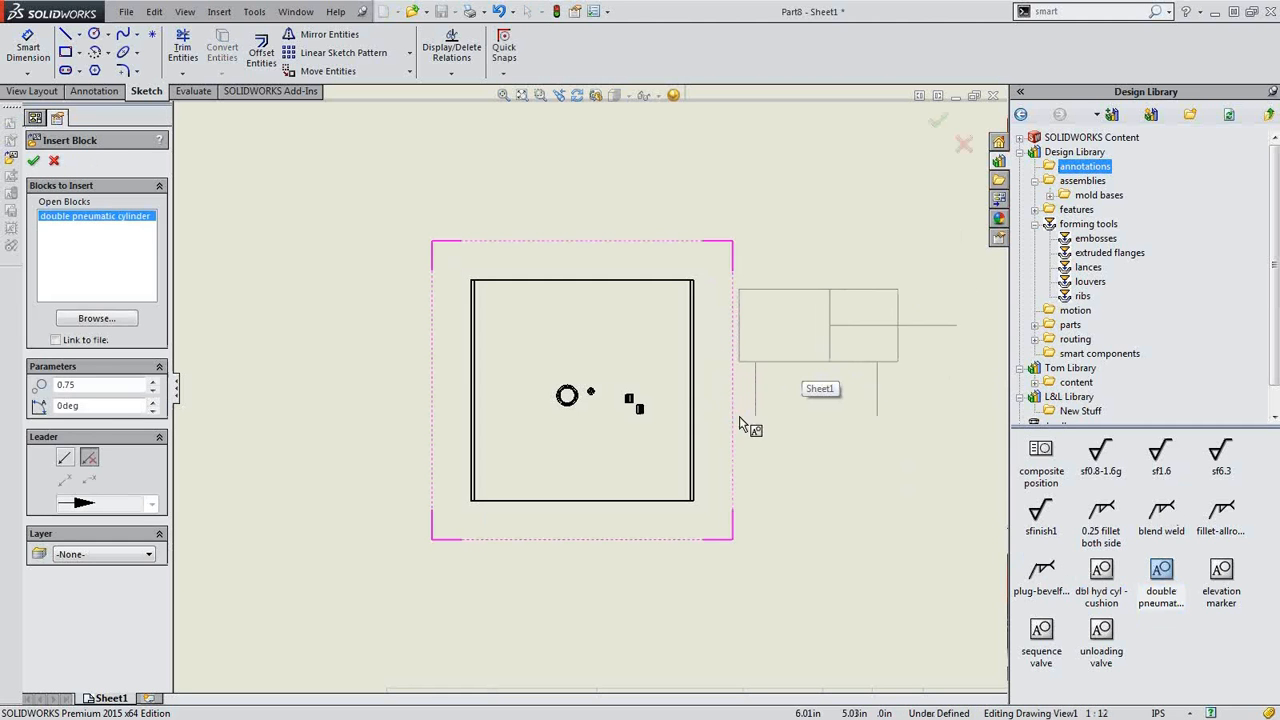
{"action": "key", "text": "Escape"}
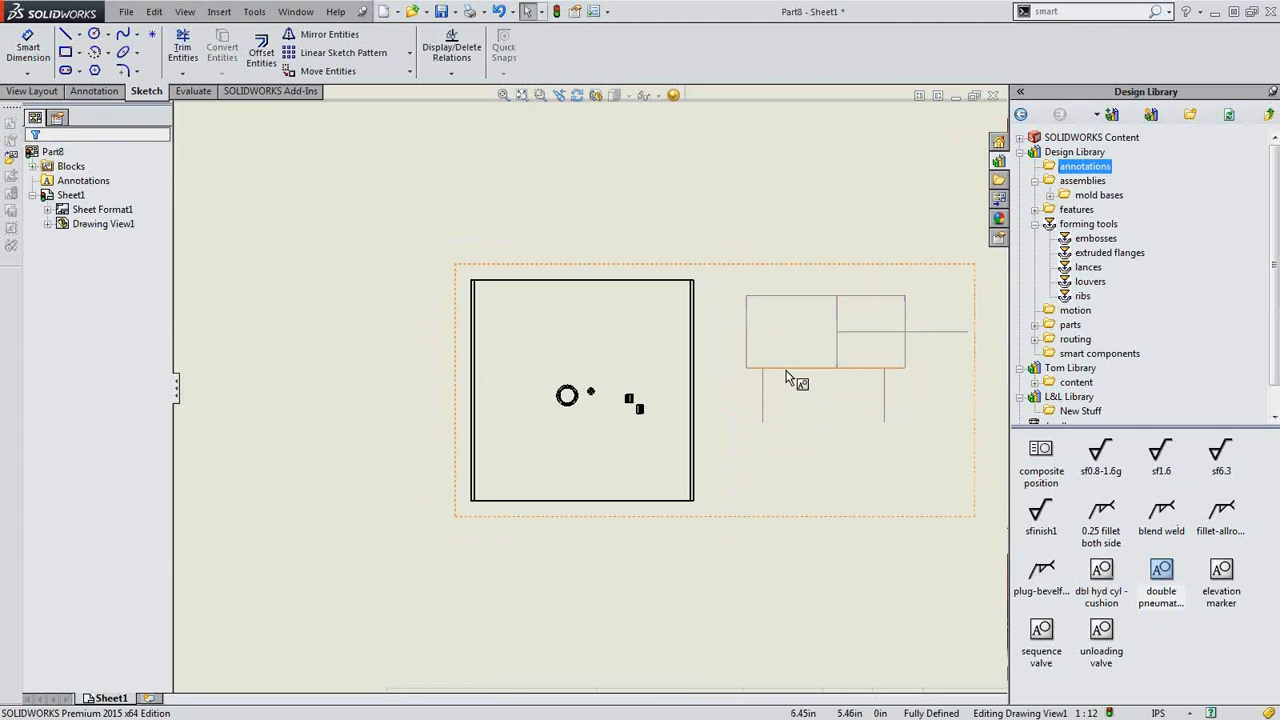
{"action": "scroll", "coordinate": [836, 354], "scroll_direction": "up", "scroll_amount": 2}
{"action": "scroll", "coordinate": [753, 341], "scroll_direction": "down", "scroll_amount": 2}
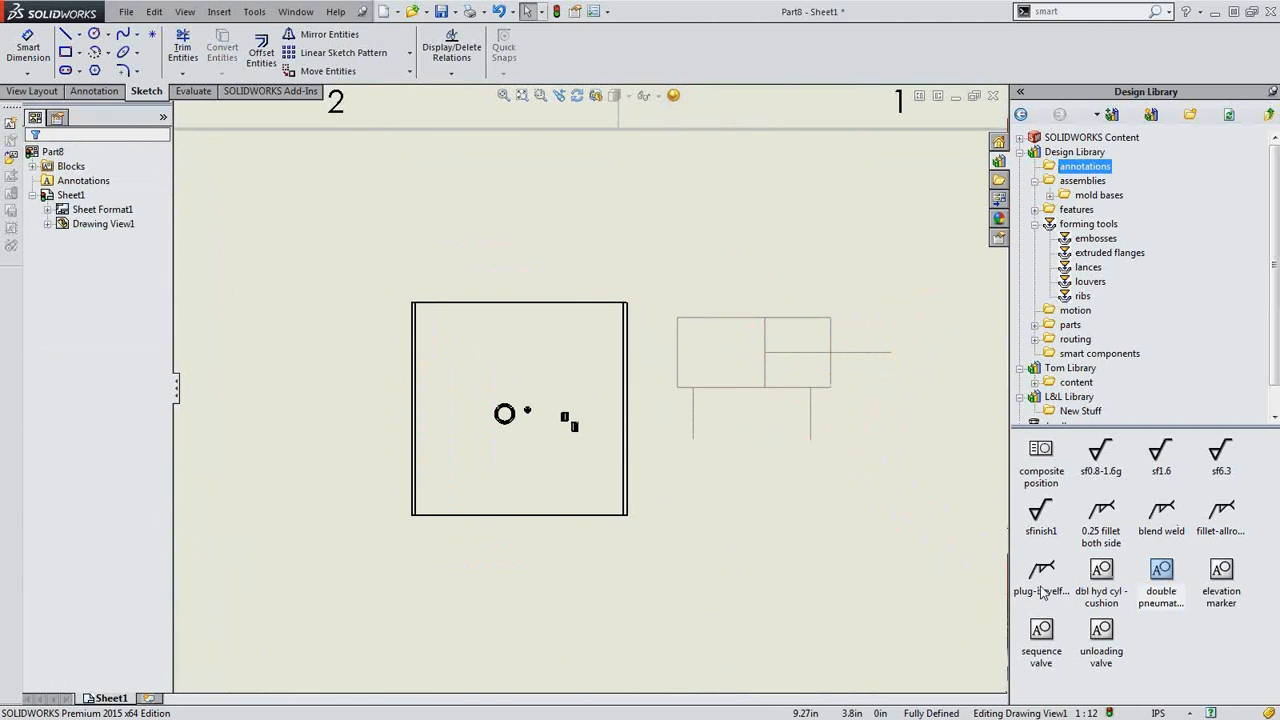
{"action": "mouse_move", "coordinate": [1043, 592]}
{"action": "left_click", "coordinate": [219, 12]}
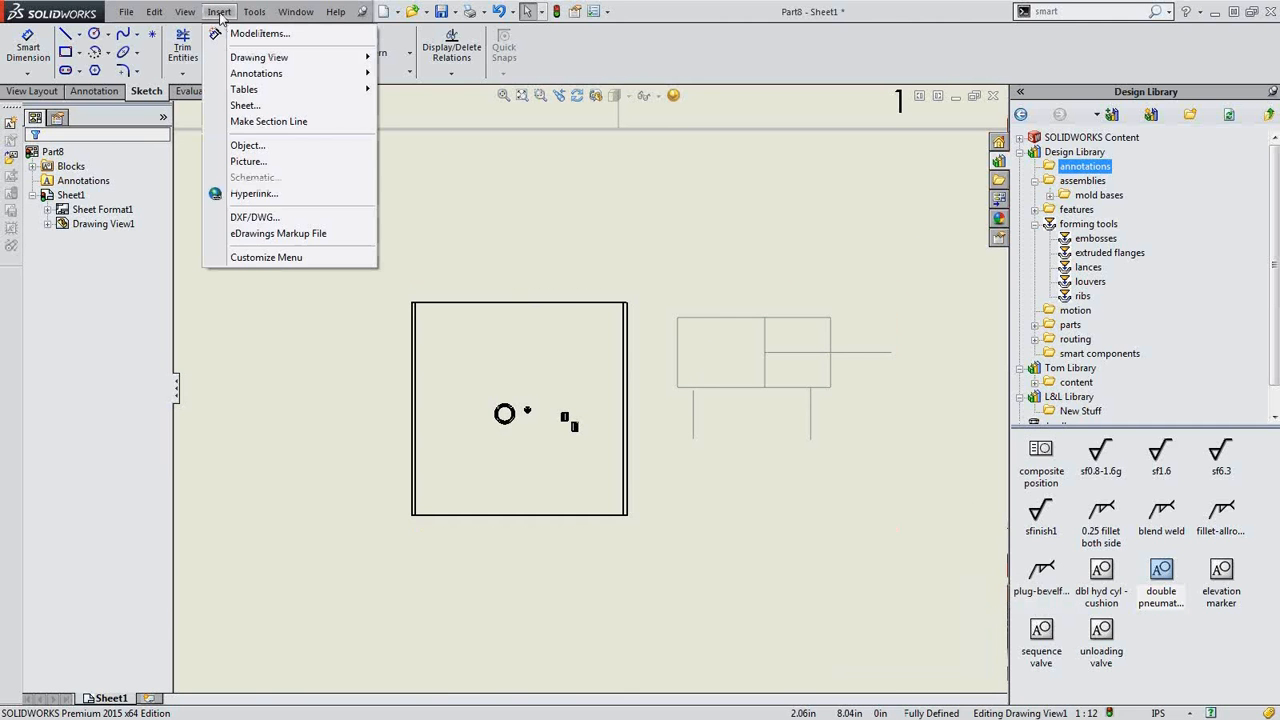
{"action": "mouse_move", "coordinate": [263, 80]}
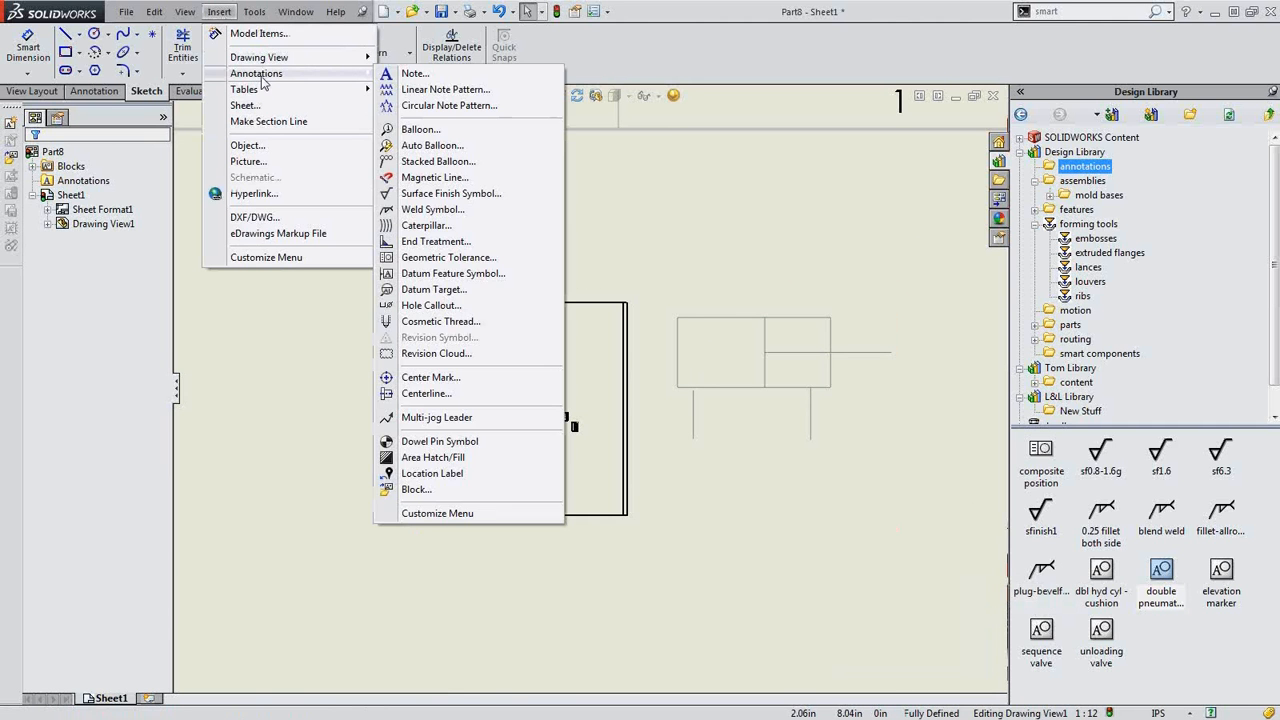
{"action": "left_click", "coordinate": [412, 489]}
{"action": "left_click", "coordinate": [96, 318]}
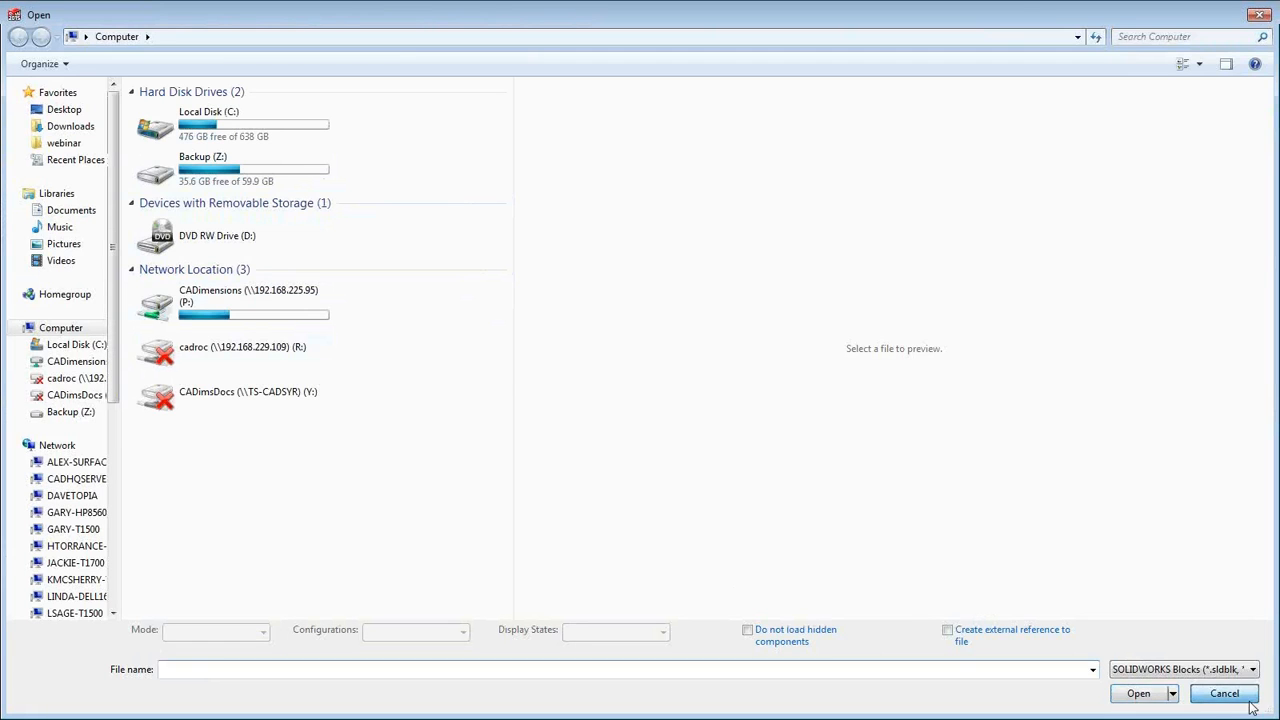
{"action": "left_click", "coordinate": [1224, 693]}
{"action": "key", "text": "Escape"}
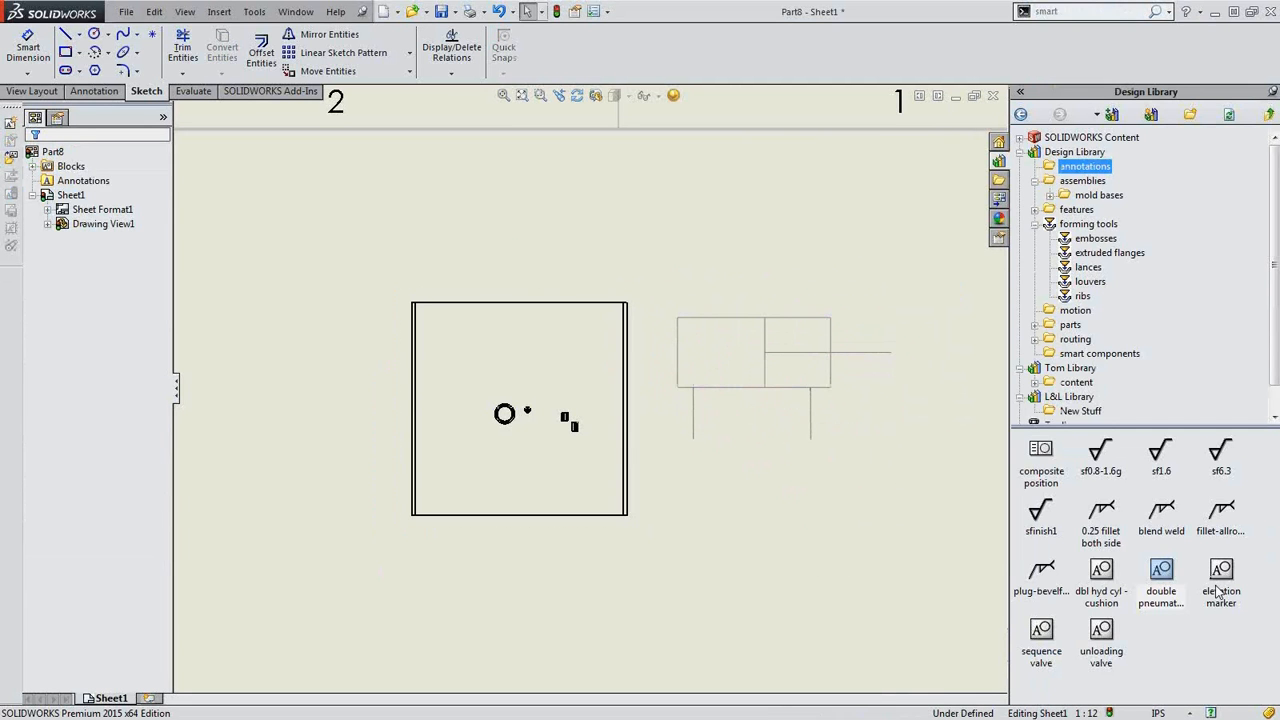
- Place one composite position tolerance frame below the view's corner and one sfinish1 surface finish symbol beside the view's opposite edge
{"action": "mouse_move", "coordinate": [1045, 455]}
{"action": "left_mouse_down"}
{"action": "mouse_move", "coordinate": [680, 571]}
{"action": "mouse_move", "coordinate": [600, 534]}
{"action": "mouse_move", "coordinate": [633, 536]}
{"action": "left_mouse_up"}
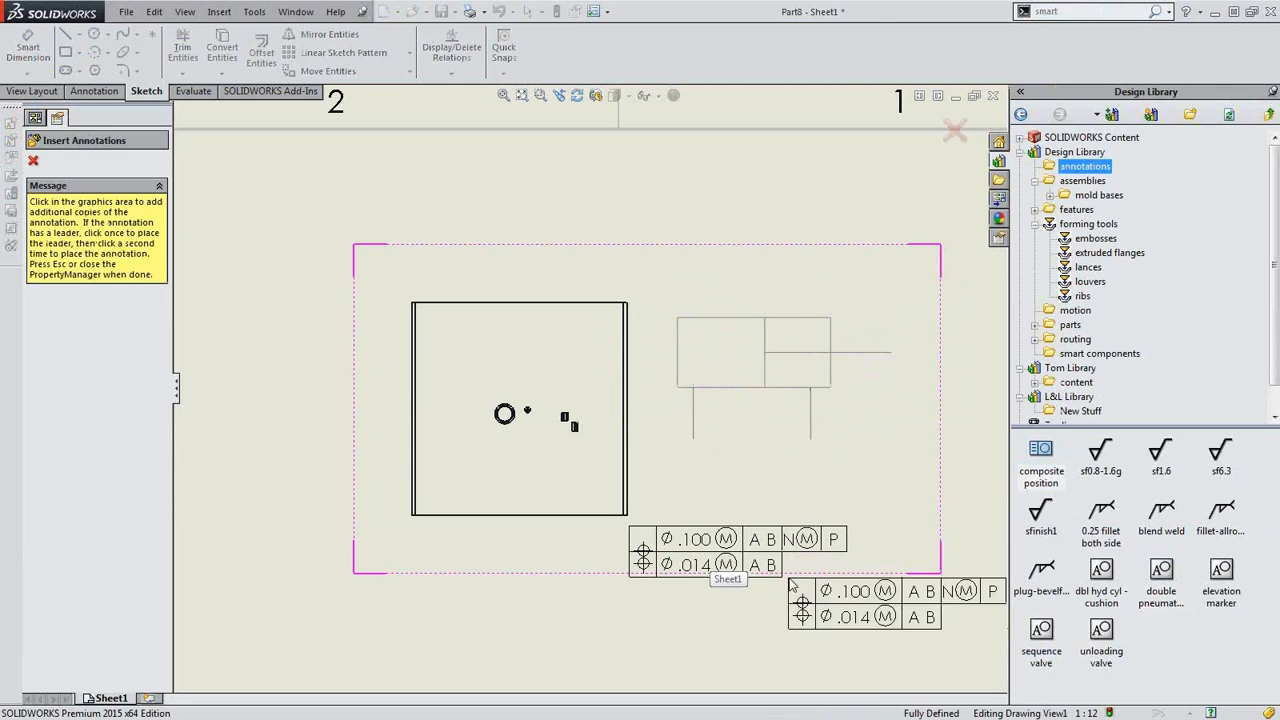
{"action": "key", "text": "Escape"}
{"action": "left_click_drag", "start_coordinate": [1040, 512], "coordinate": [327, 430]}
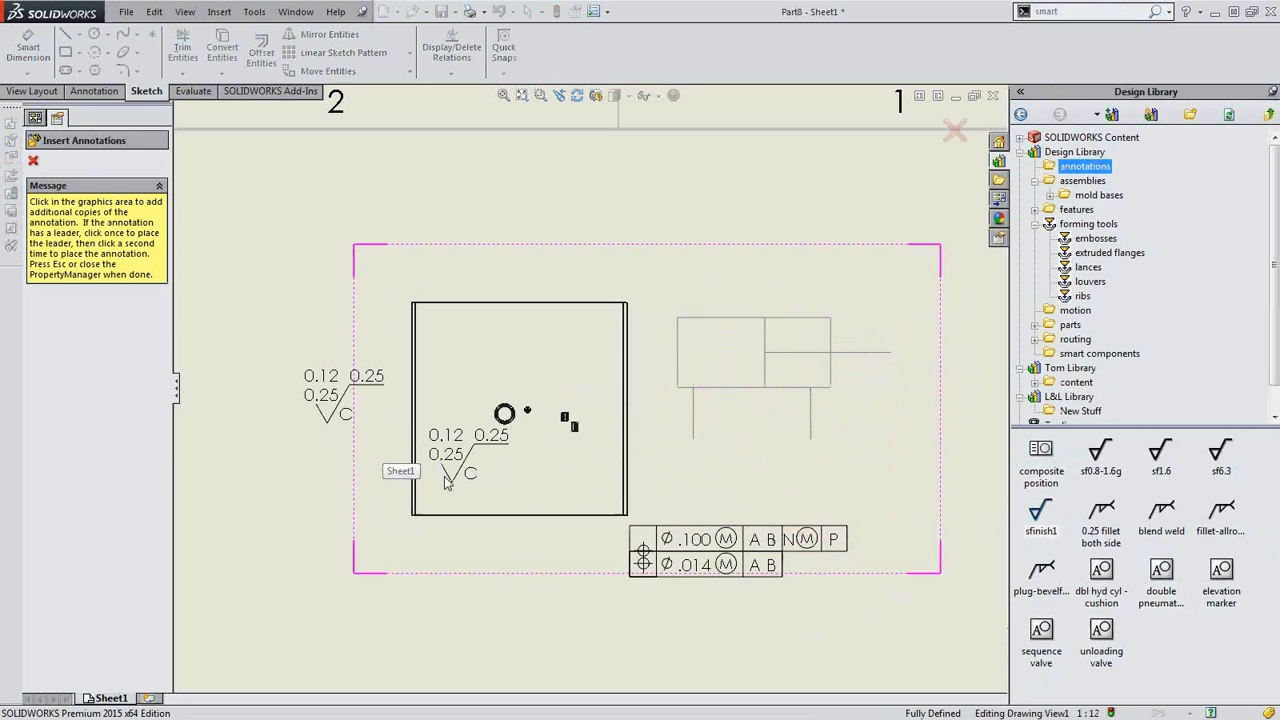
{"action": "key", "text": "Escape"}
{"action": "scroll", "coordinate": [313, 395], "scroll_direction": "down", "scroll_amount": 2}
{"action": "scroll", "coordinate": [314, 395], "scroll_direction": "down", "scroll_amount": 1}
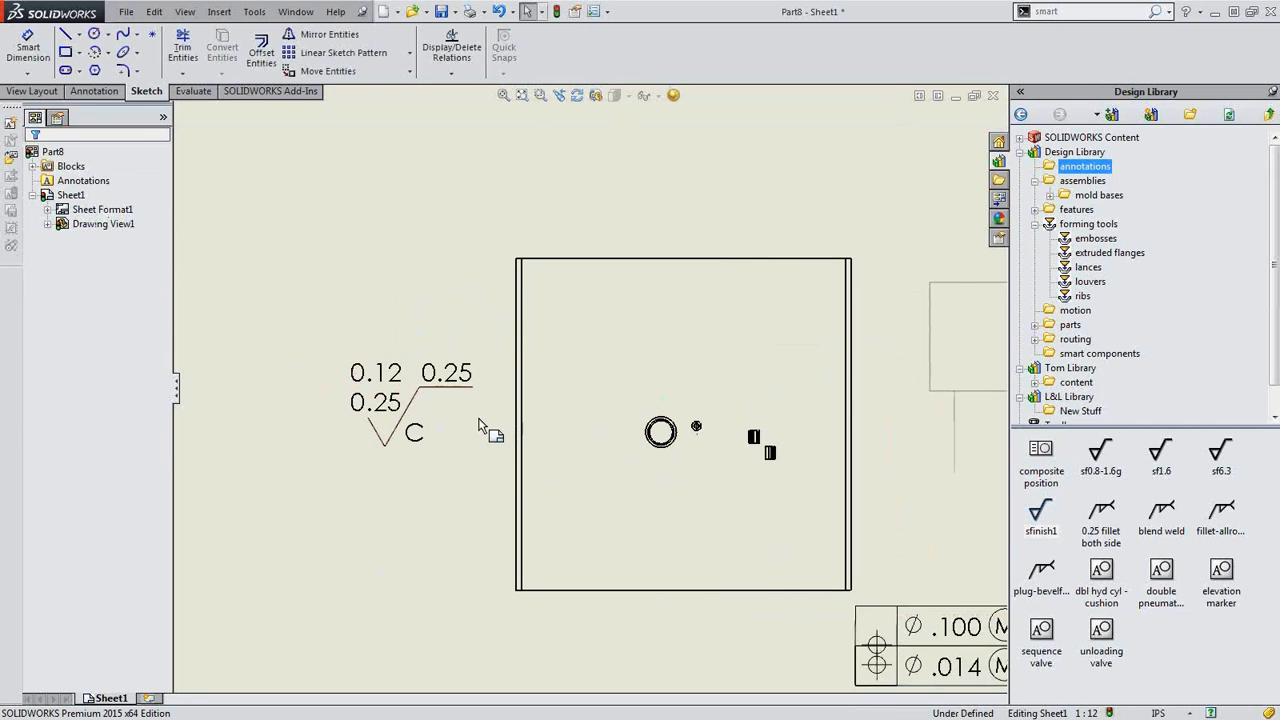
{"action": "scroll", "coordinate": [863, 465], "scroll_direction": "up", "scroll_amount": 1}
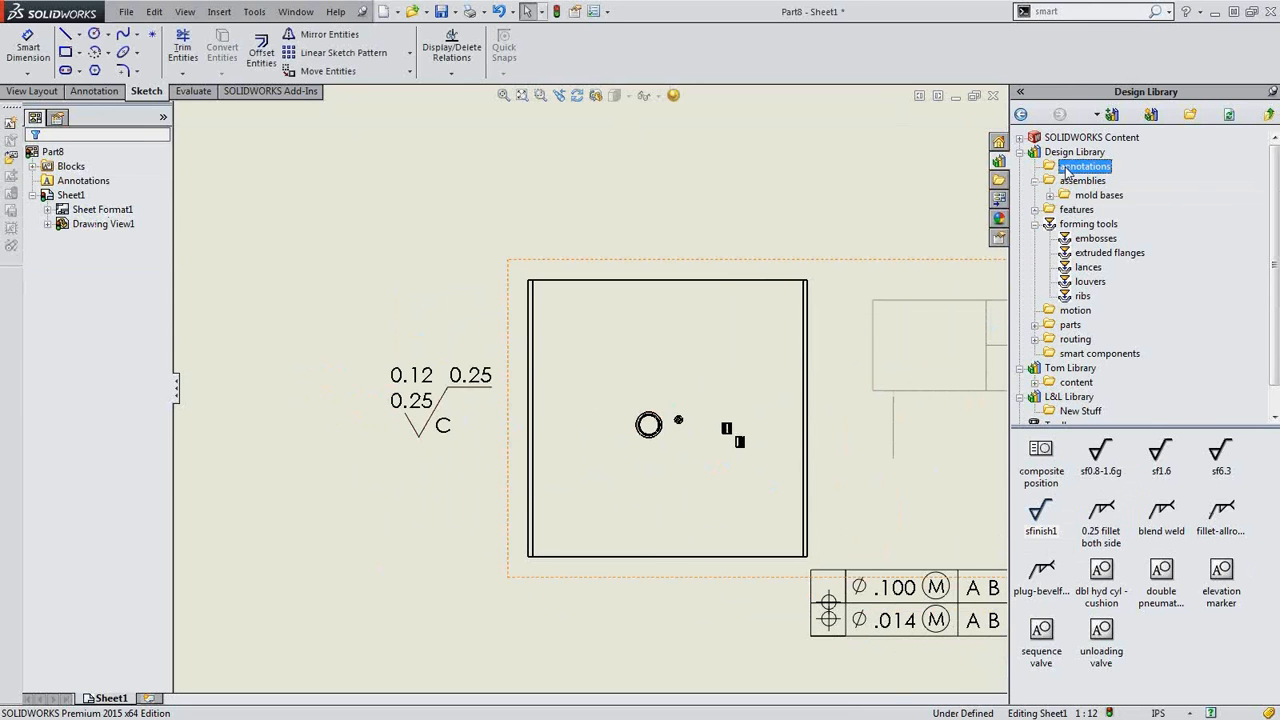
- Create a subfolder named weld inside the Design Library annotations folder
{"action": "left_click", "coordinate": [1190, 114]}
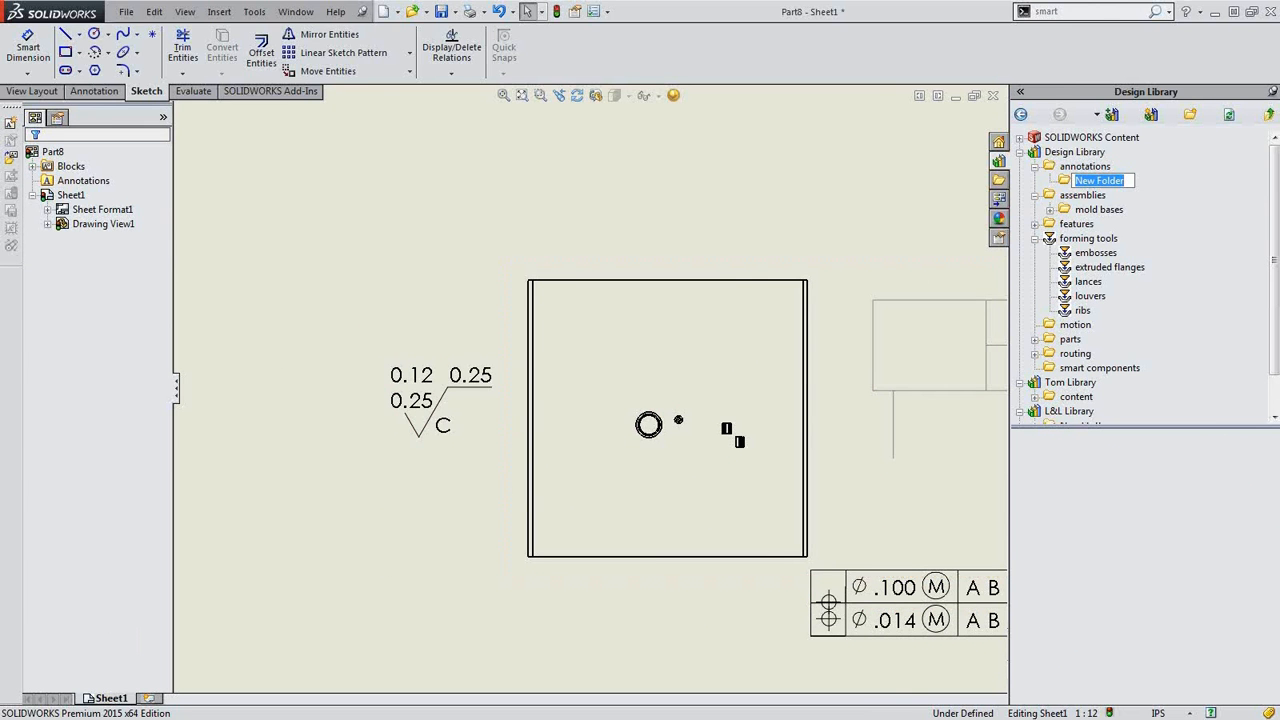
{"action": "type", "text": "weld"}
{"action": "key", "text": "Return"}
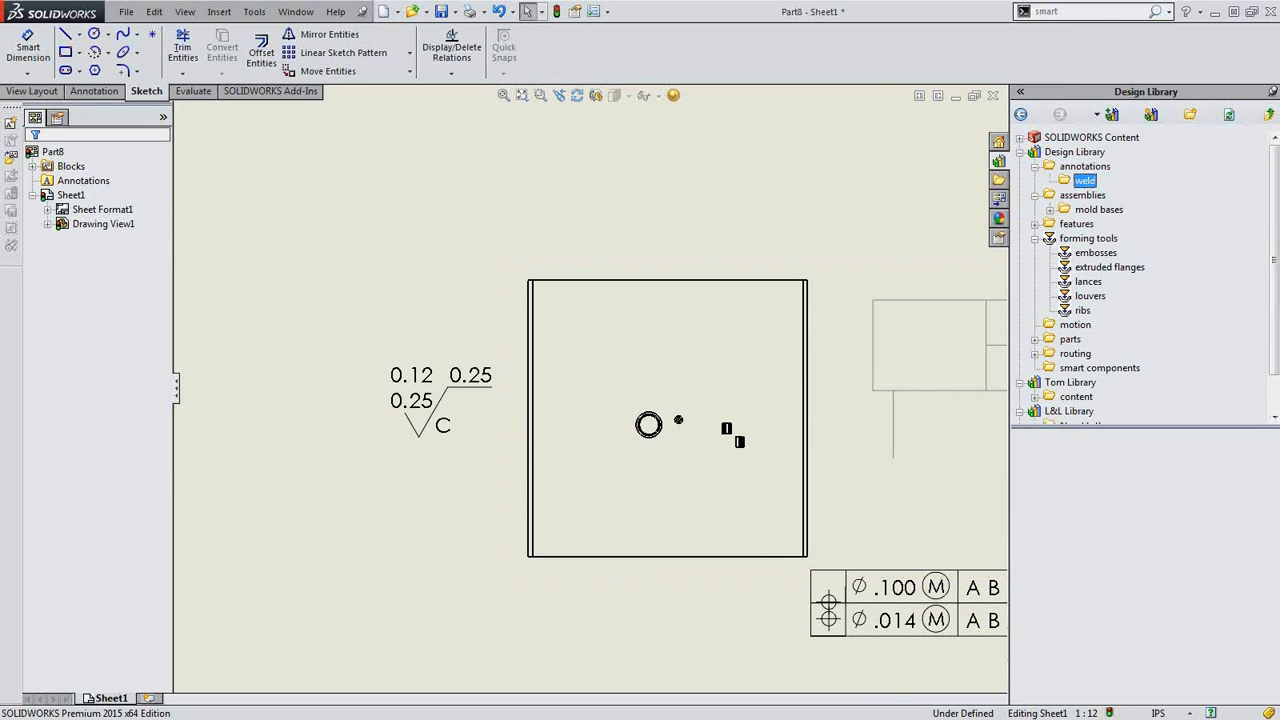
- Move the sfinish1 annotation and the four weld symbols from the annotations folder into the weld folder and open that folder
{"action": "left_click", "coordinate": [1086, 167]}
{"action": "left_click", "coordinate": [1112, 462]}
{"action": "left_click", "coordinate": [1045, 588]}
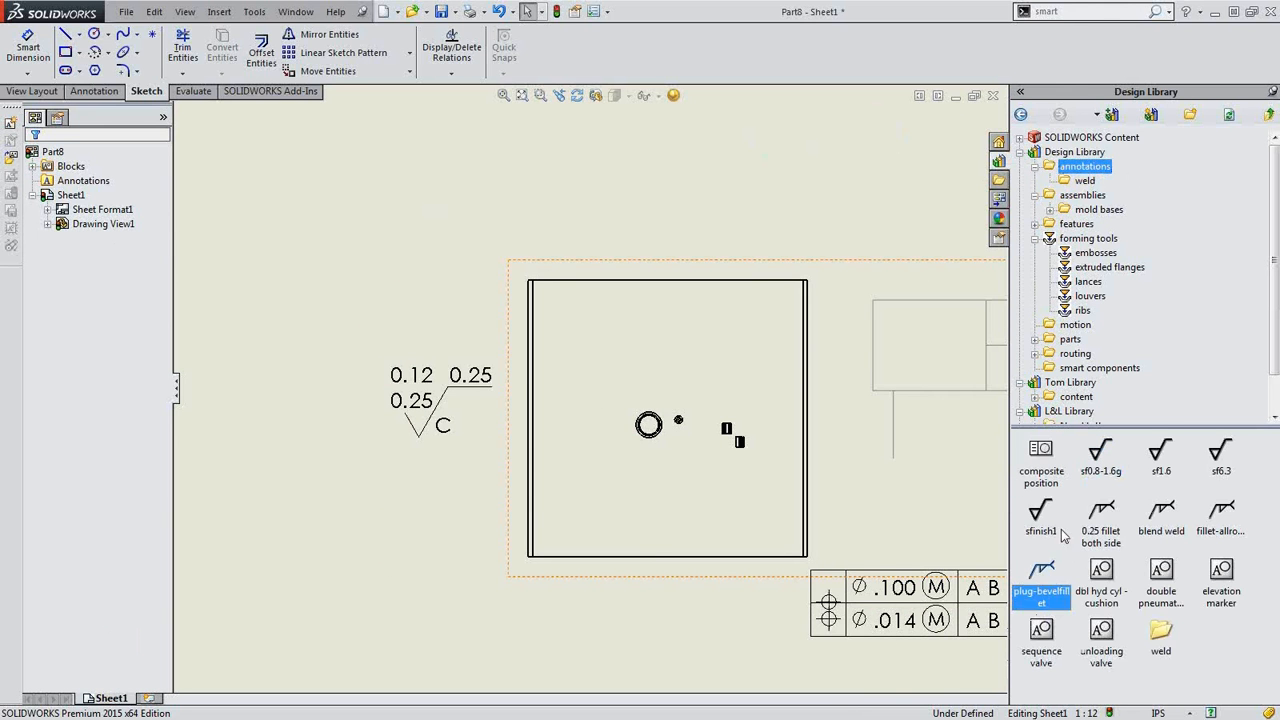
{"action": "left_click", "coordinate": [1057, 524]}
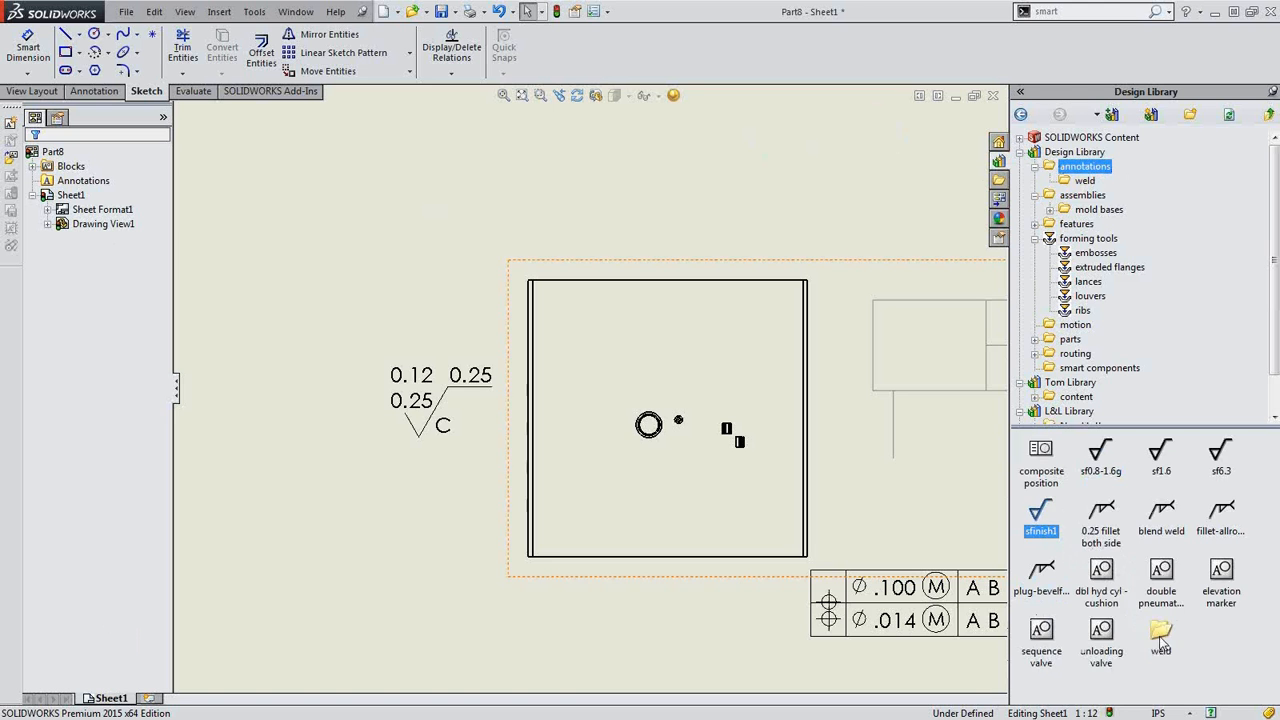
{"action": "key", "text": "Delete"}
{"action": "left_click", "coordinate": [1060, 545]}
{"action": "key", "text": "Delete"}
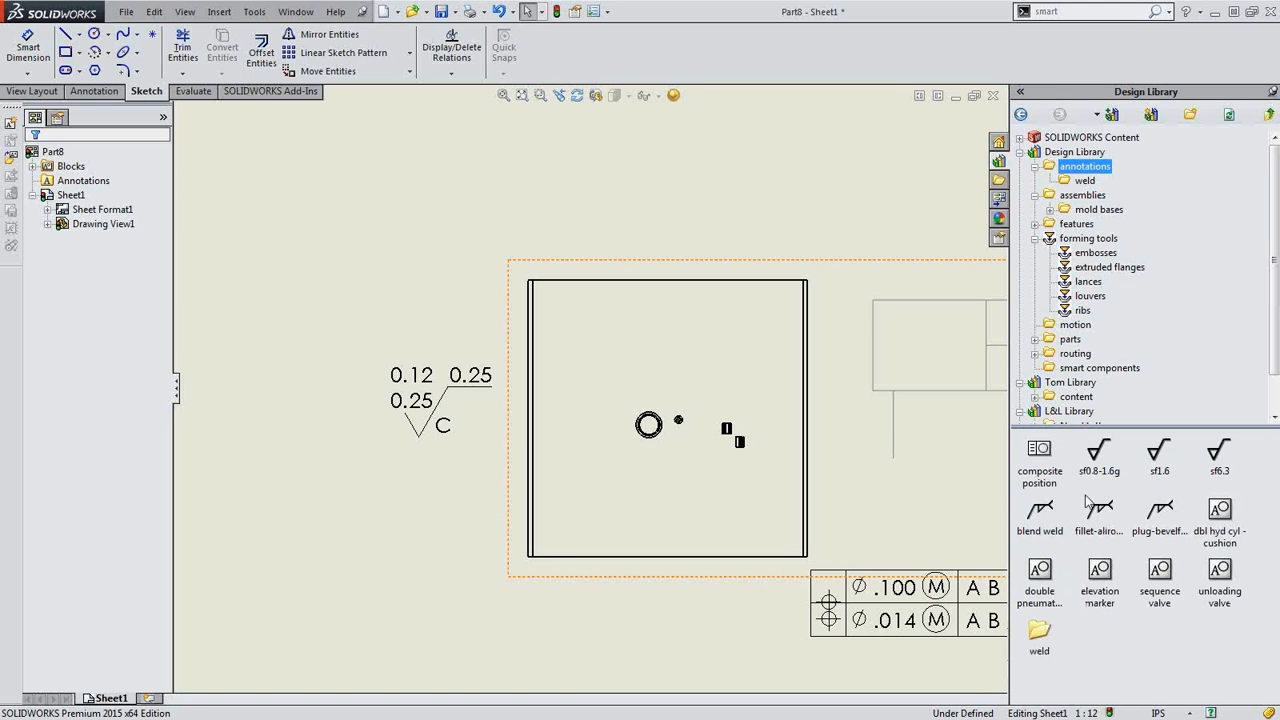
{"action": "left_click", "coordinate": [1090, 515]}
{"action": "left_click_drag", "start_coordinate": [1032, 662], "coordinate": [1040, 640]}
{"action": "left_click_drag", "start_coordinate": [1040, 515], "coordinate": [1219, 596]}
{"action": "left_click_drag", "start_coordinate": [1041, 515], "coordinate": [1160, 572]}
{"action": "double_click", "coordinate": [1105, 580]}
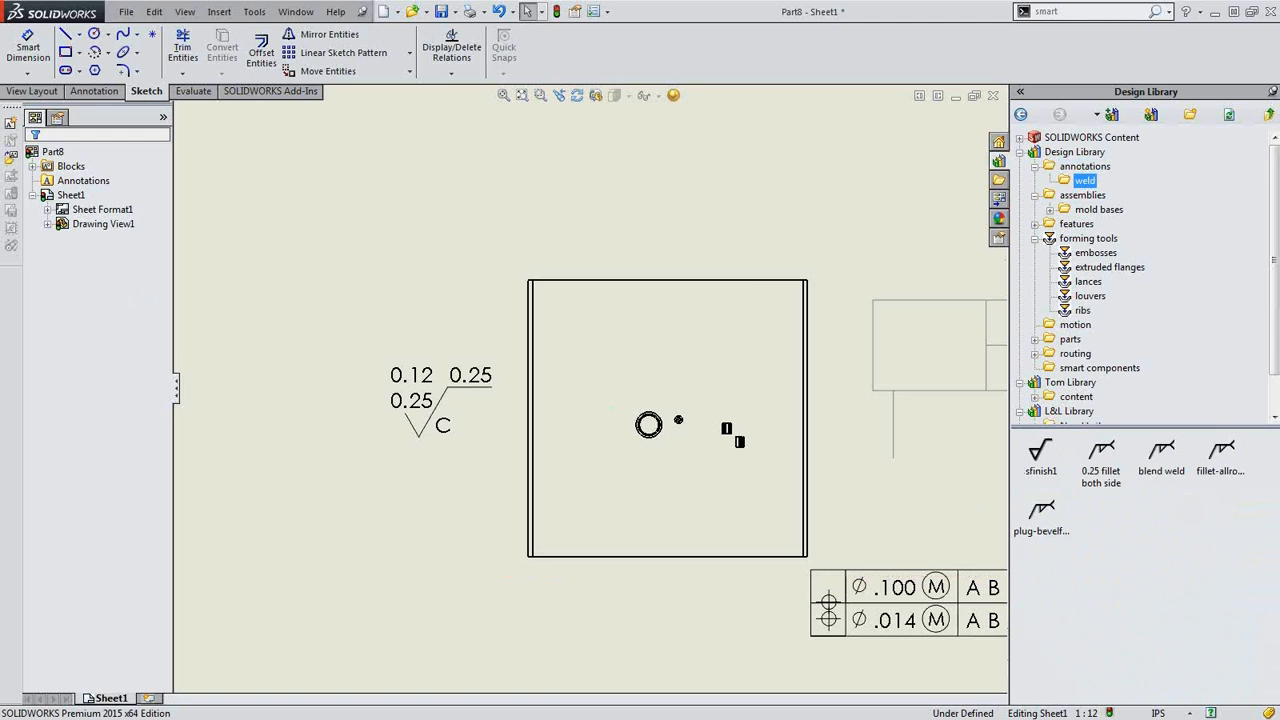
- Check the standard folders slide in PowerPoint and, back in SOLIDWORKS, browse the routing library's assembly fittings and electrical folders
{"action": "key", "text": "alt+Tab"}
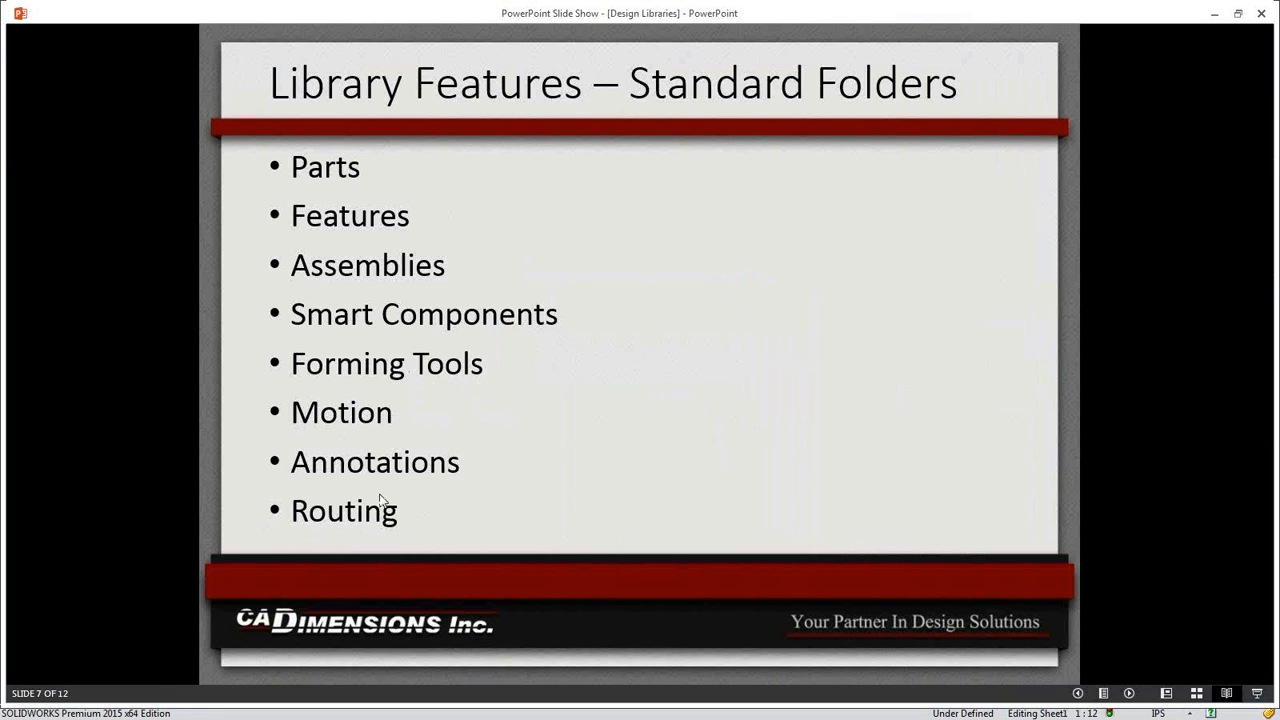
{"action": "key", "text": "alt+Tab"}
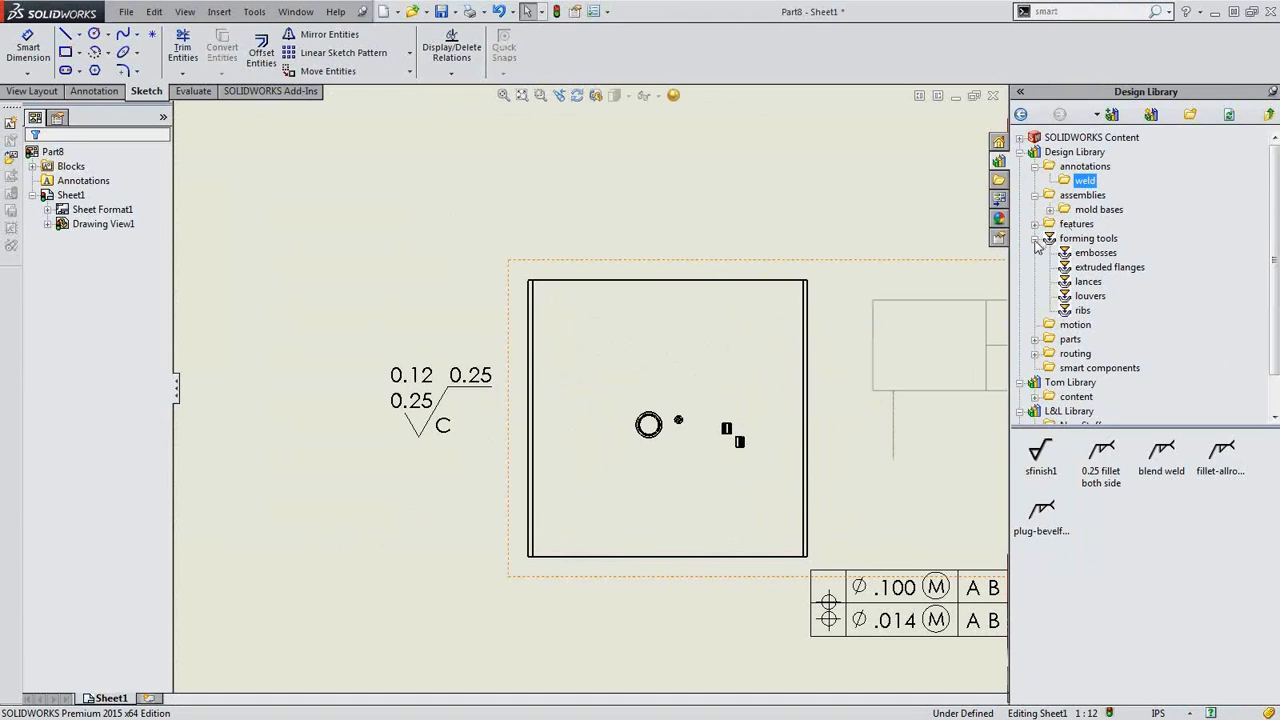
{"action": "left_click", "coordinate": [1035, 240]}
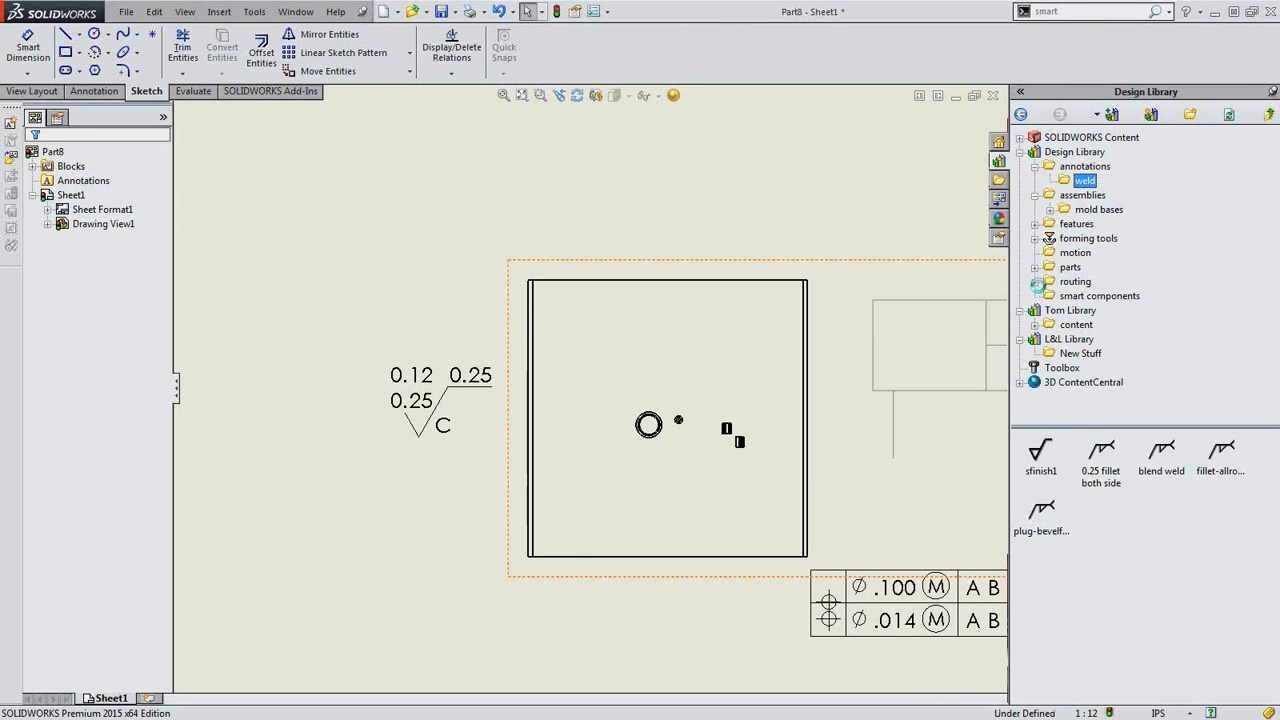
{"action": "left_click", "coordinate": [1035, 282]}
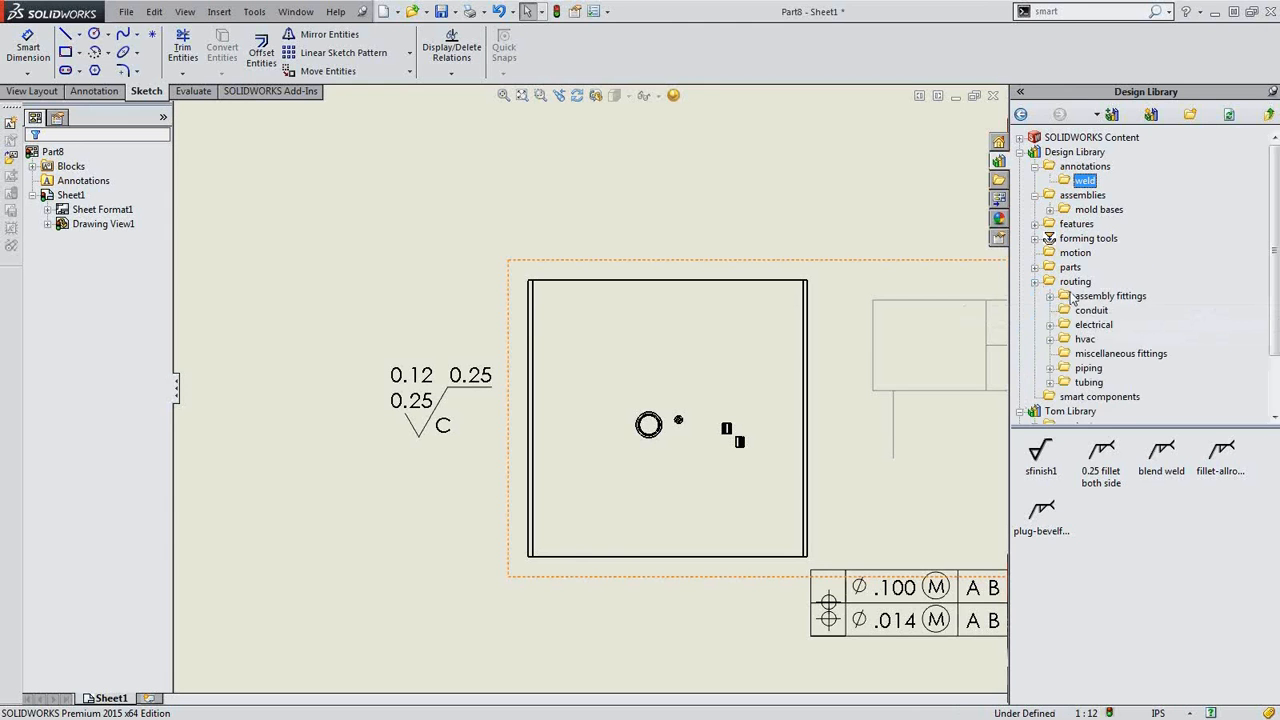
{"action": "left_click", "coordinate": [1050, 296]}
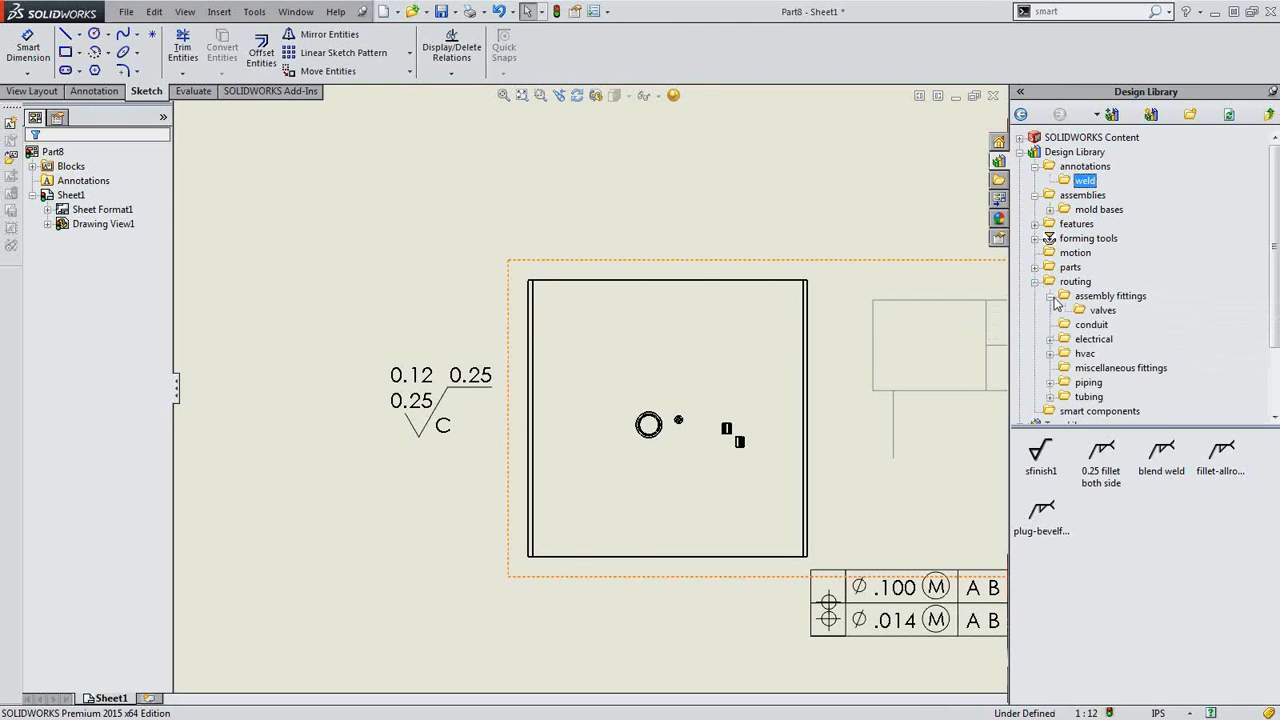
{"action": "left_click", "coordinate": [1098, 297]}
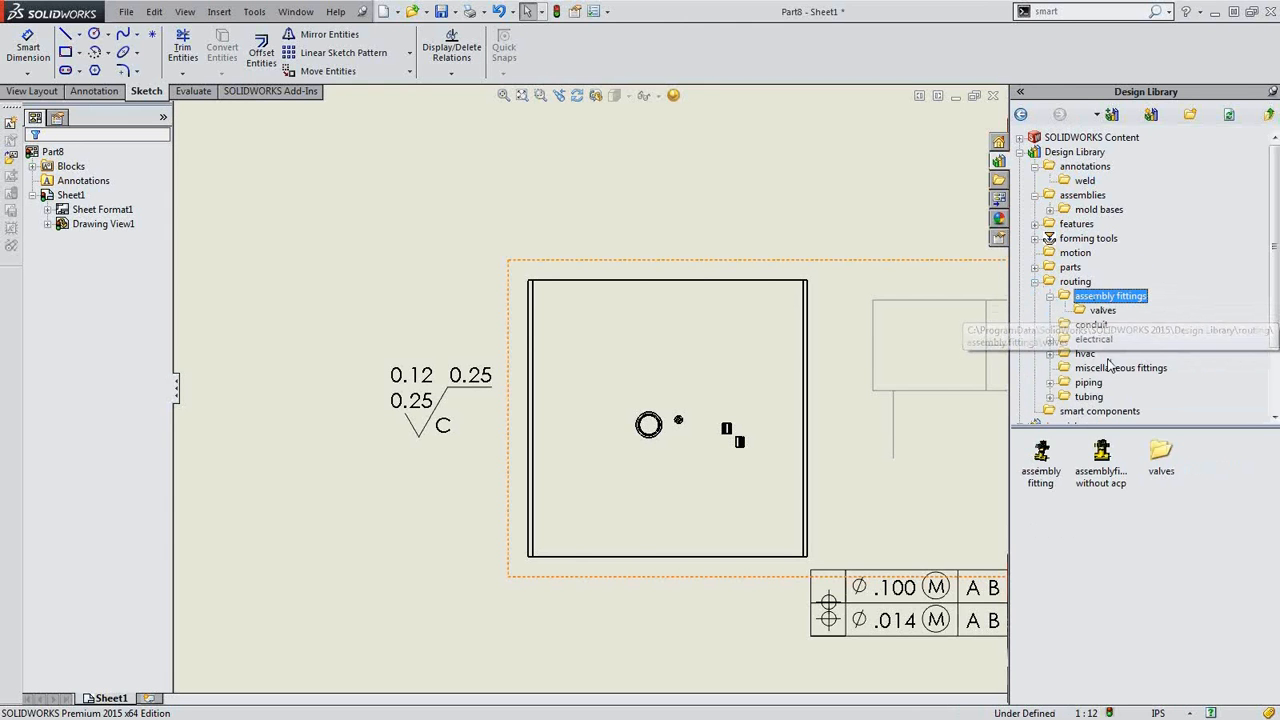
{"action": "left_click", "coordinate": [1095, 340]}
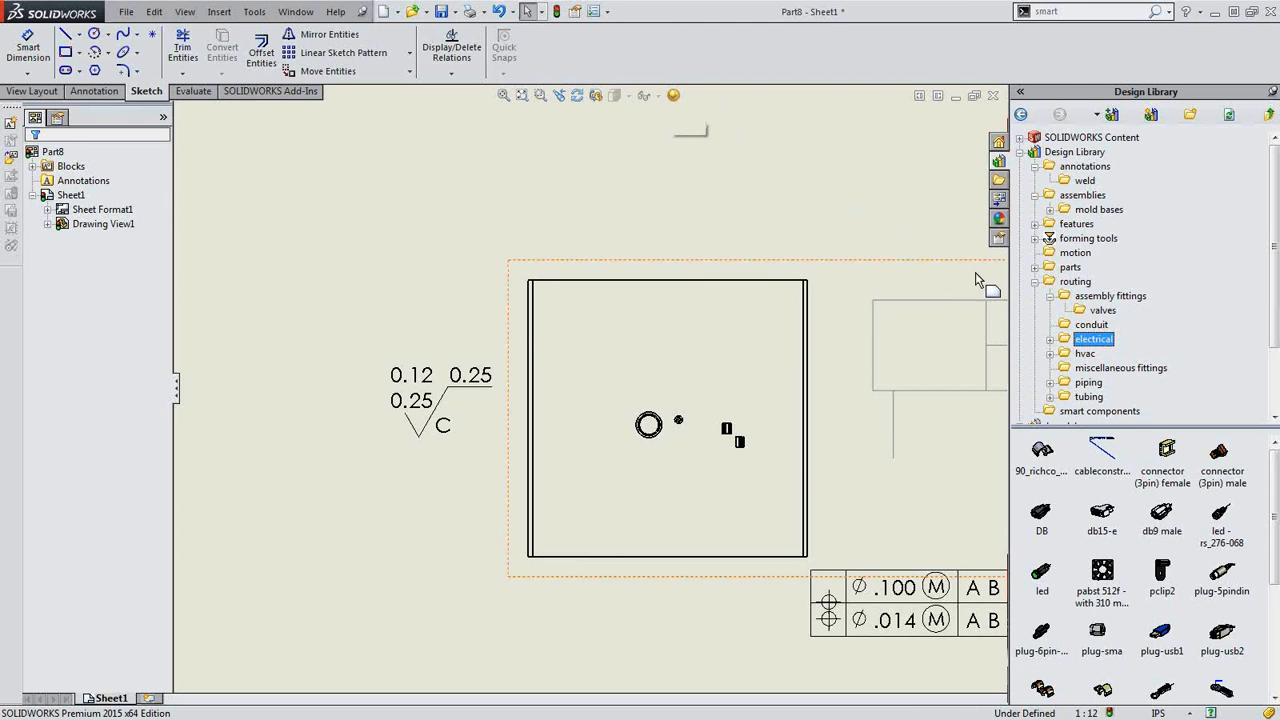
{"action": "mouse_move", "coordinate": [1274, 501]}
{"action": "left_mouse_down"}
{"action": "mouse_move", "coordinate": [1274, 530]}
{"action": "mouse_move", "coordinate": [1274, 496]}
{"action": "left_mouse_up"}
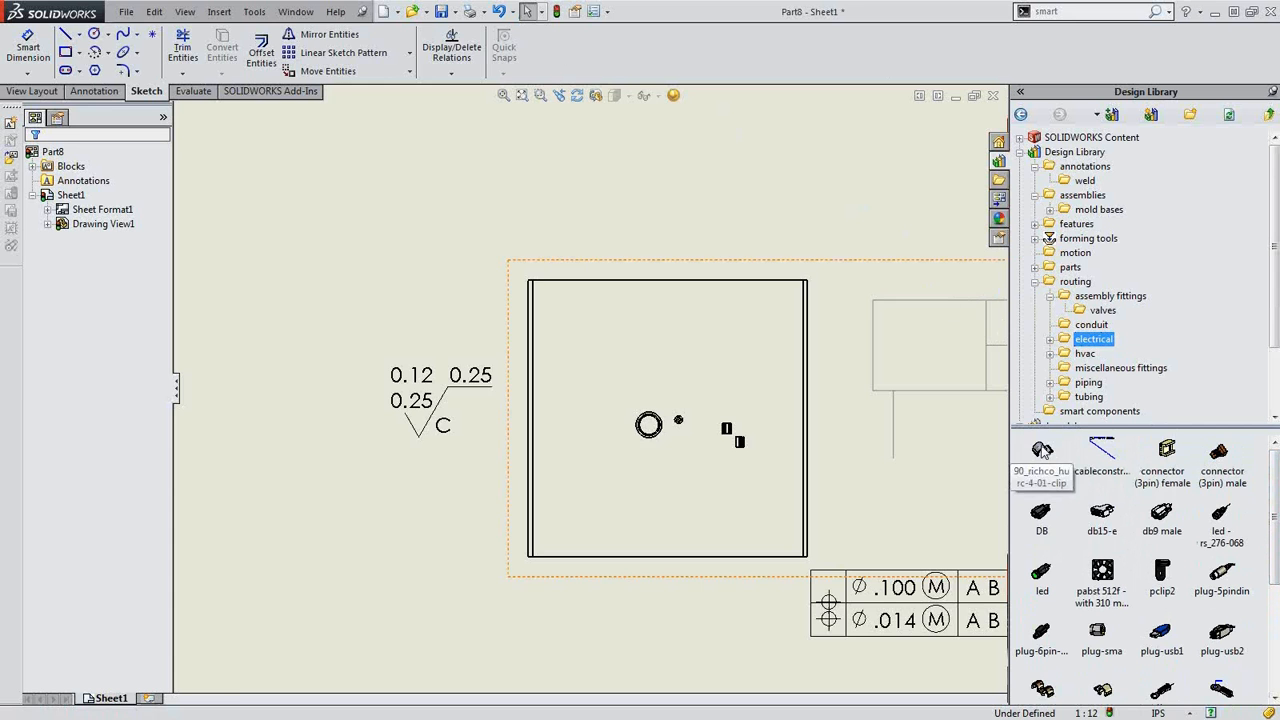
- Open the 90_richco_hurc-4-01-clip part from the electrical folder and examine its mate reference, Design Binder and Axis of Rotation
{"action": "double_click", "coordinate": [1042, 450]}
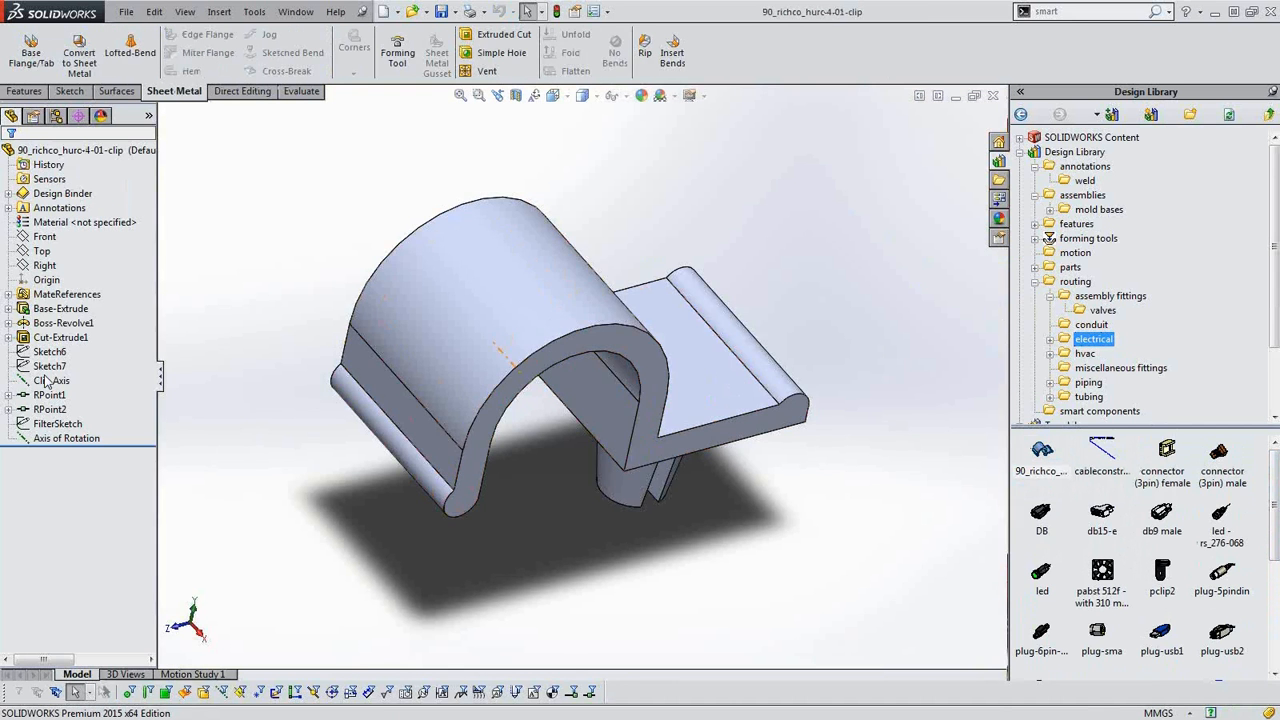
{"action": "left_click", "coordinate": [55, 294]}
{"action": "left_click", "coordinate": [8, 294]}
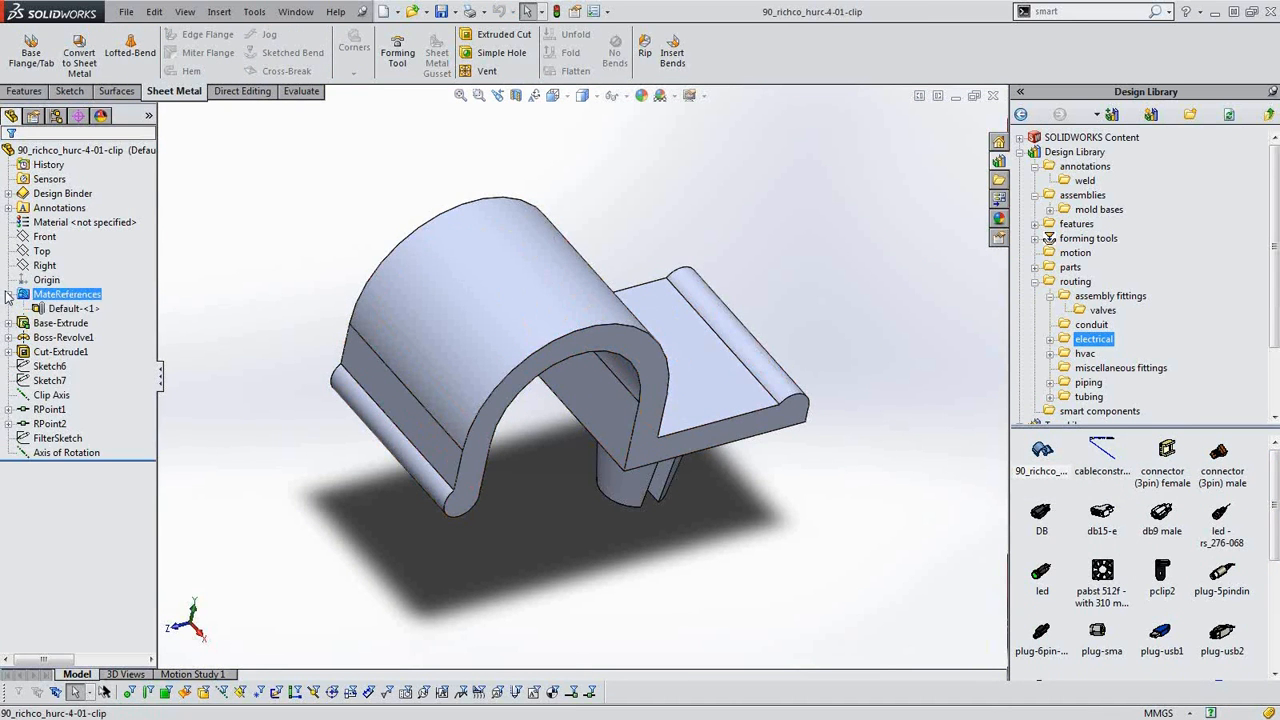
{"action": "left_click", "coordinate": [46, 308]}
{"action": "middle_click_drag", "start_coordinate": [651, 466], "coordinate": [666, 443]}
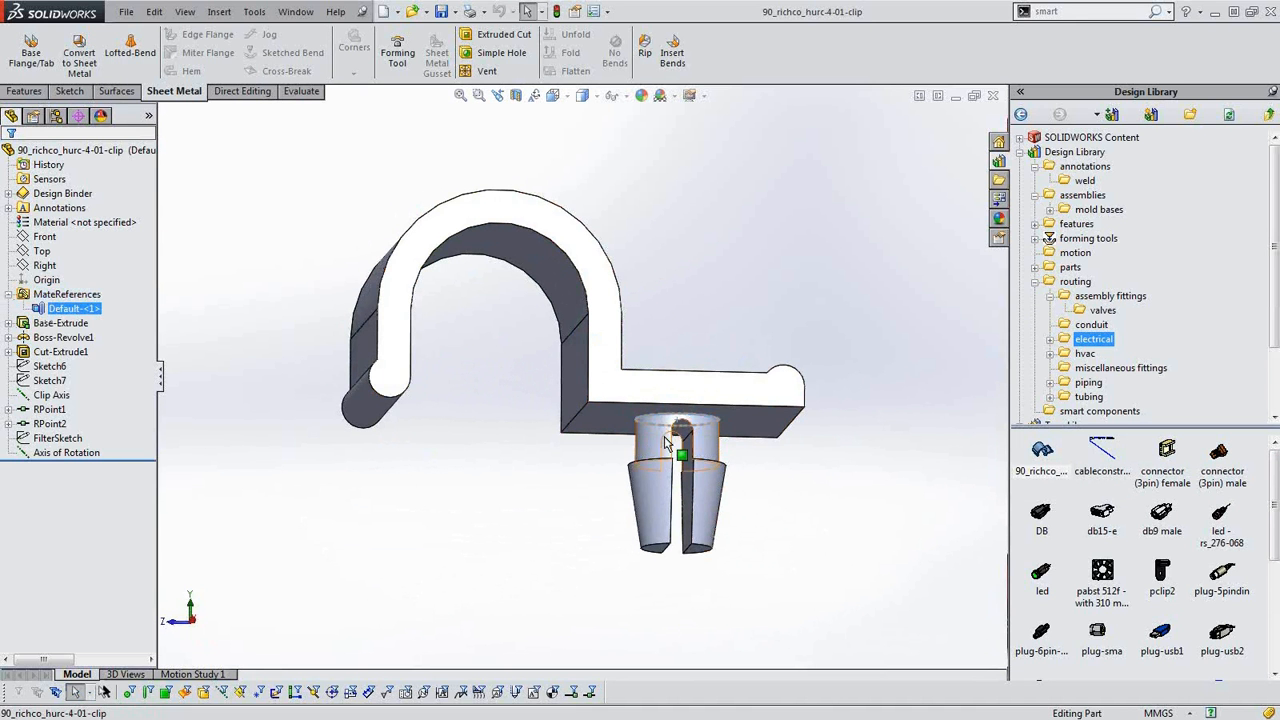
{"action": "left_click", "coordinate": [8, 194]}
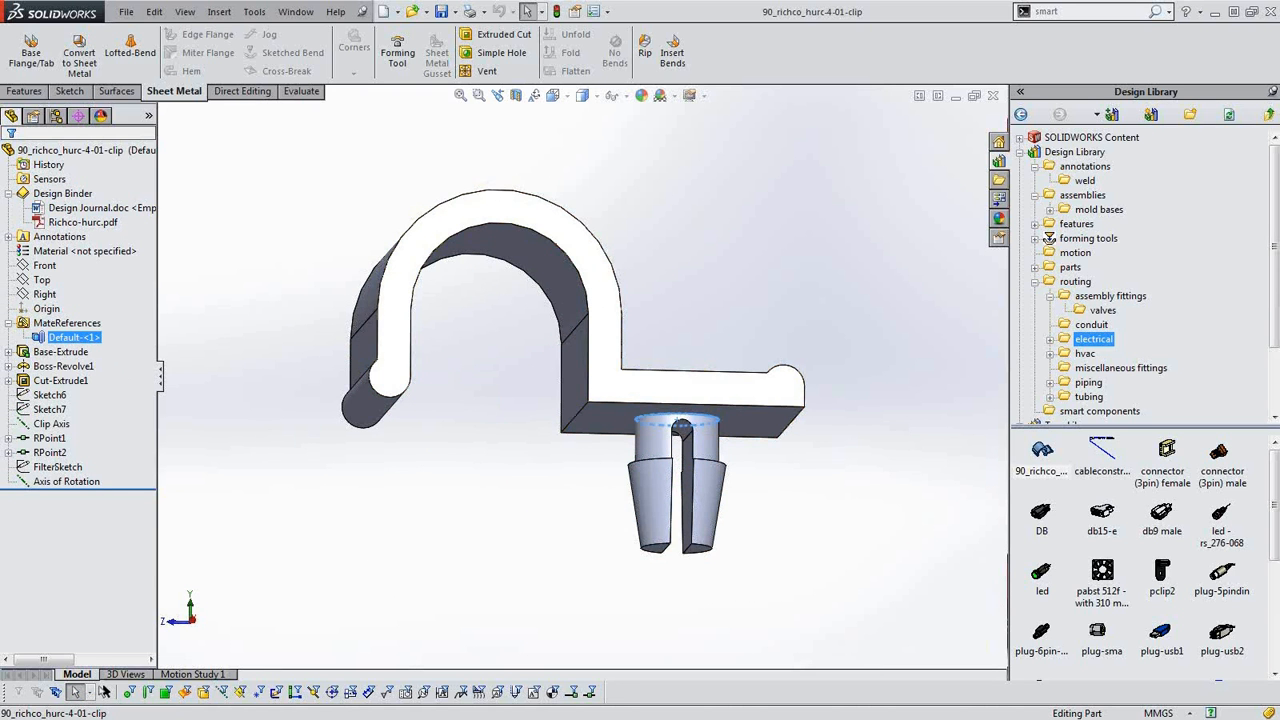
{"action": "left_click", "coordinate": [40, 482]}
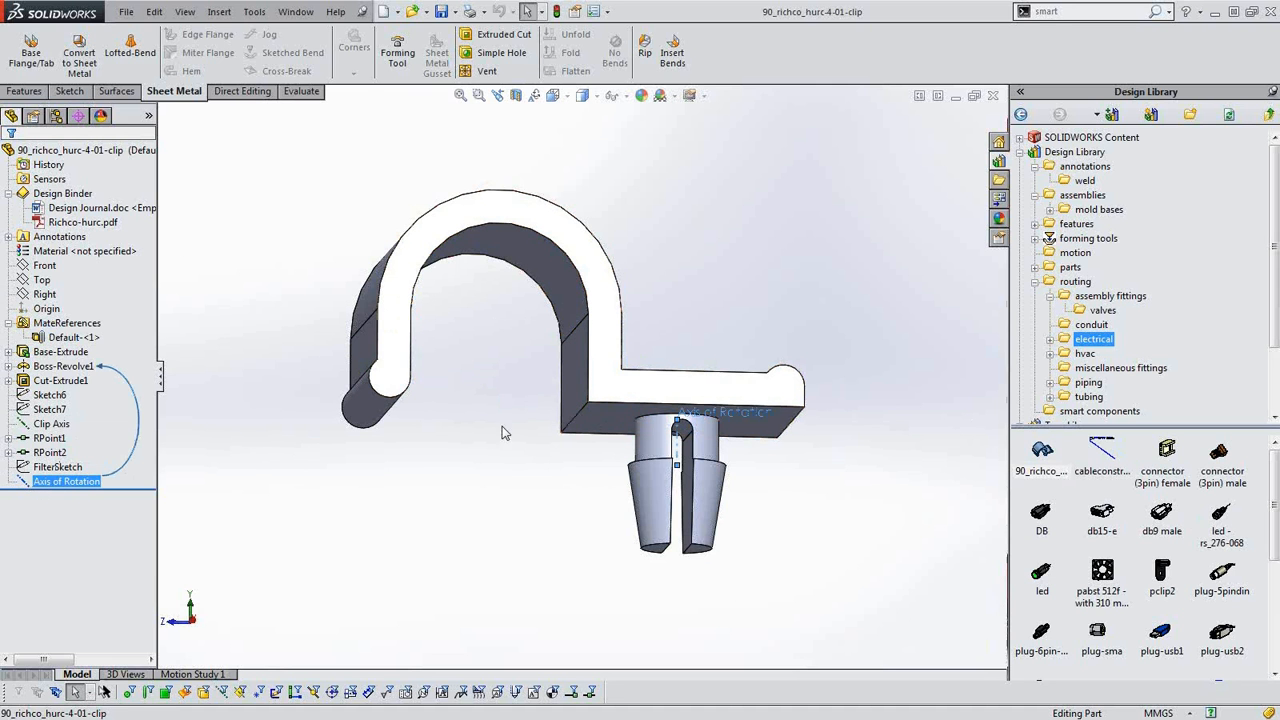
- Highlight the Clip Axis of the clip part, check it on the model, and close the part
{"action": "left_click", "coordinate": [55, 424]}
{"action": "middle_click_drag", "start_coordinate": [489, 407], "coordinate": [478, 540]}
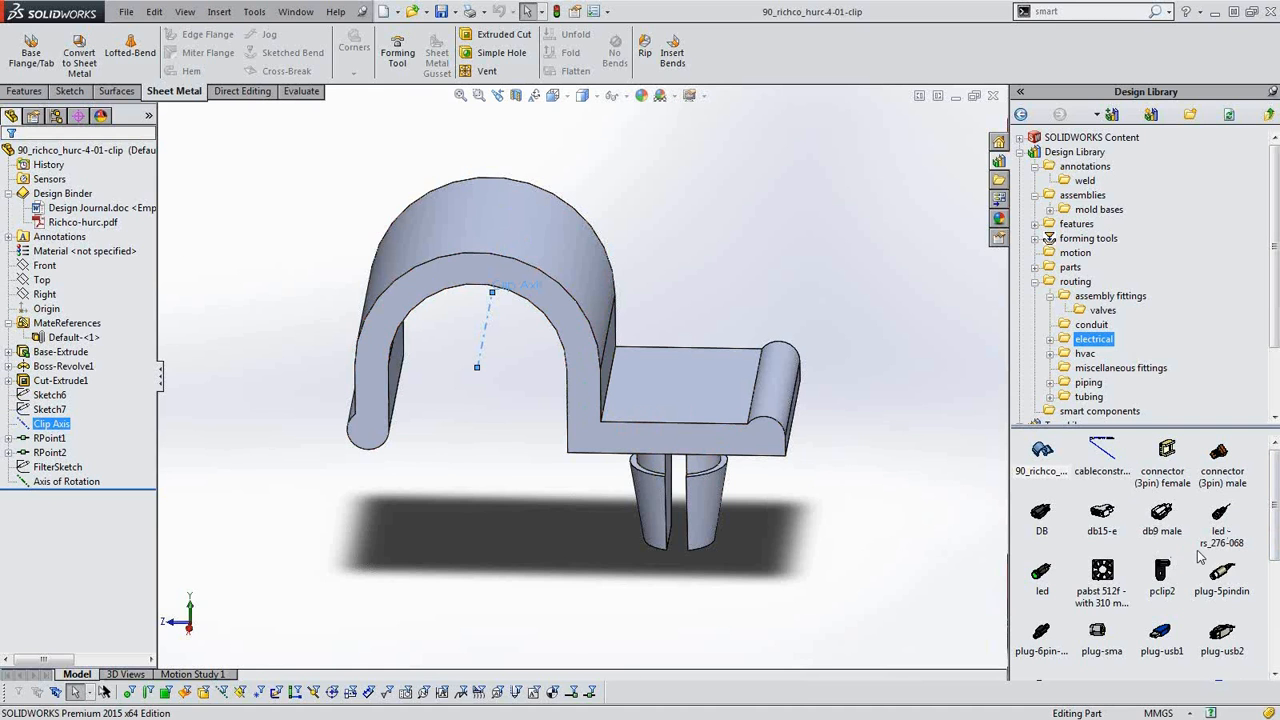
{"action": "left_click", "coordinate": [993, 96]}
- Switch to the PowerPoint slide show to view the Smart Components slide
{"action": "key", "text": "alt+Tab"}
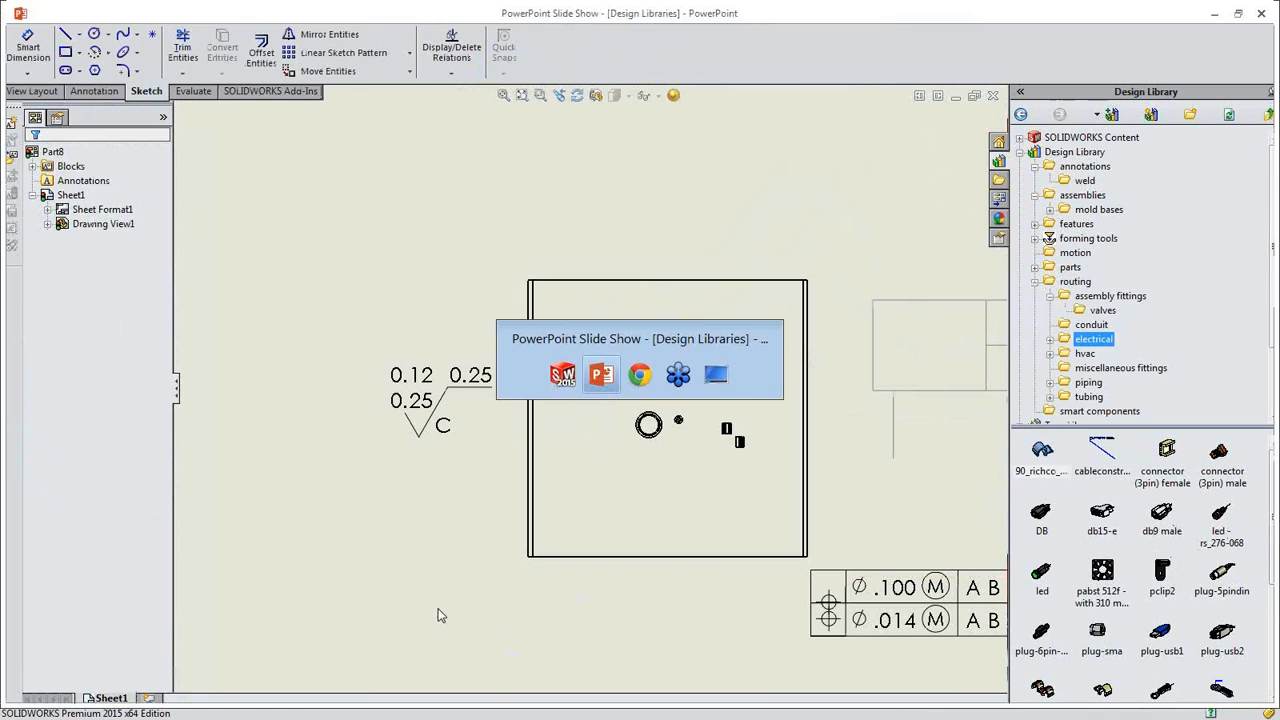
{"action": "left_click", "coordinate": [596, 458]}
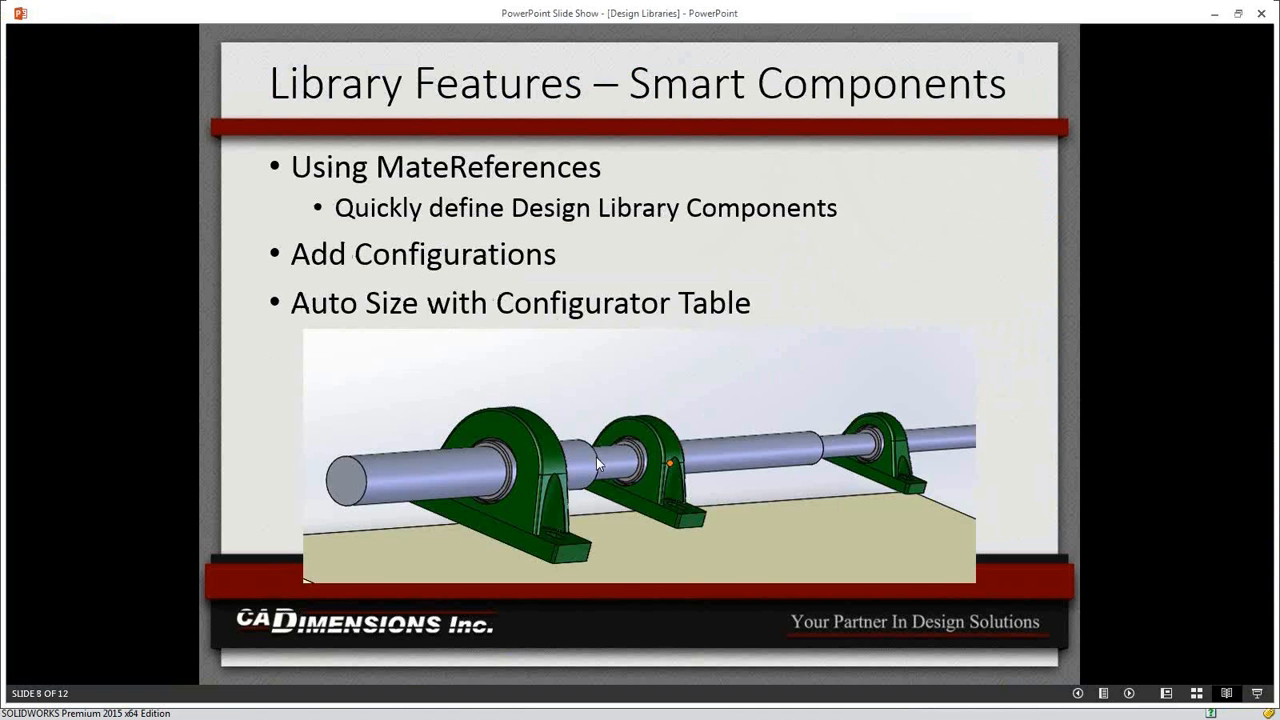
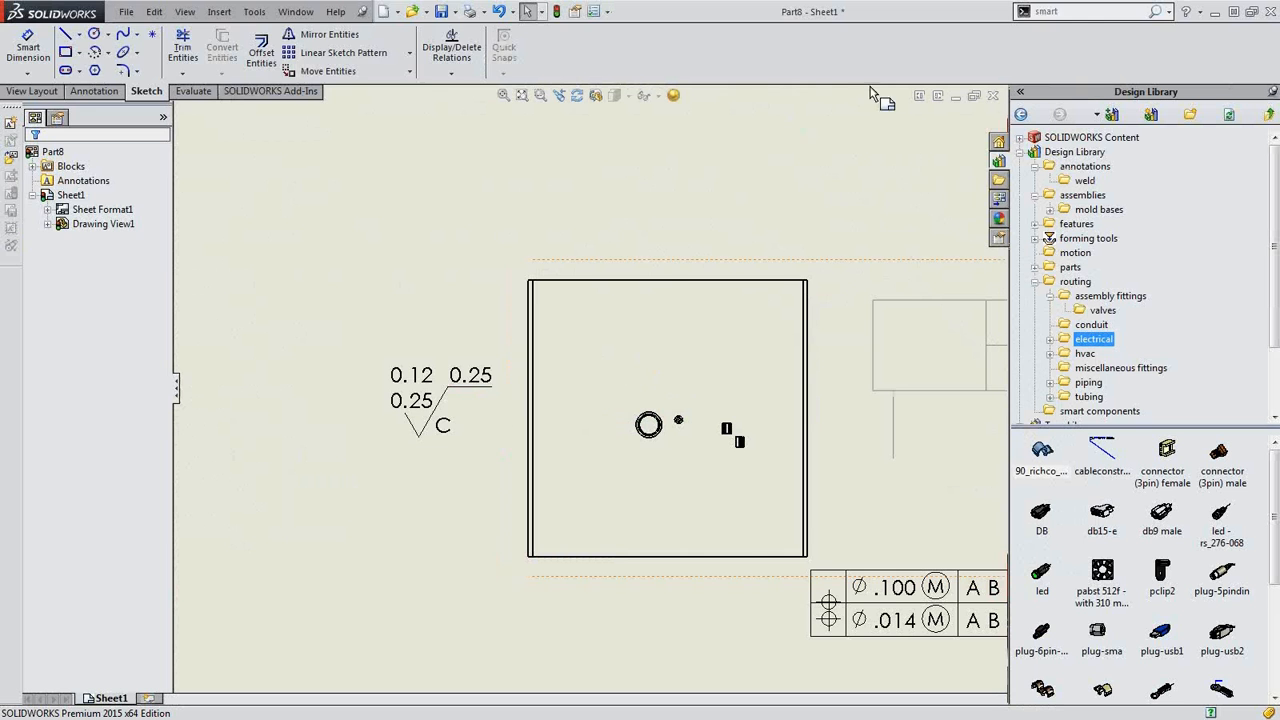
- Return to SOLIDWORKS and close the Part8 drawing and its sheet metal part without saving
{"action": "left_click", "coordinate": [993, 95]}
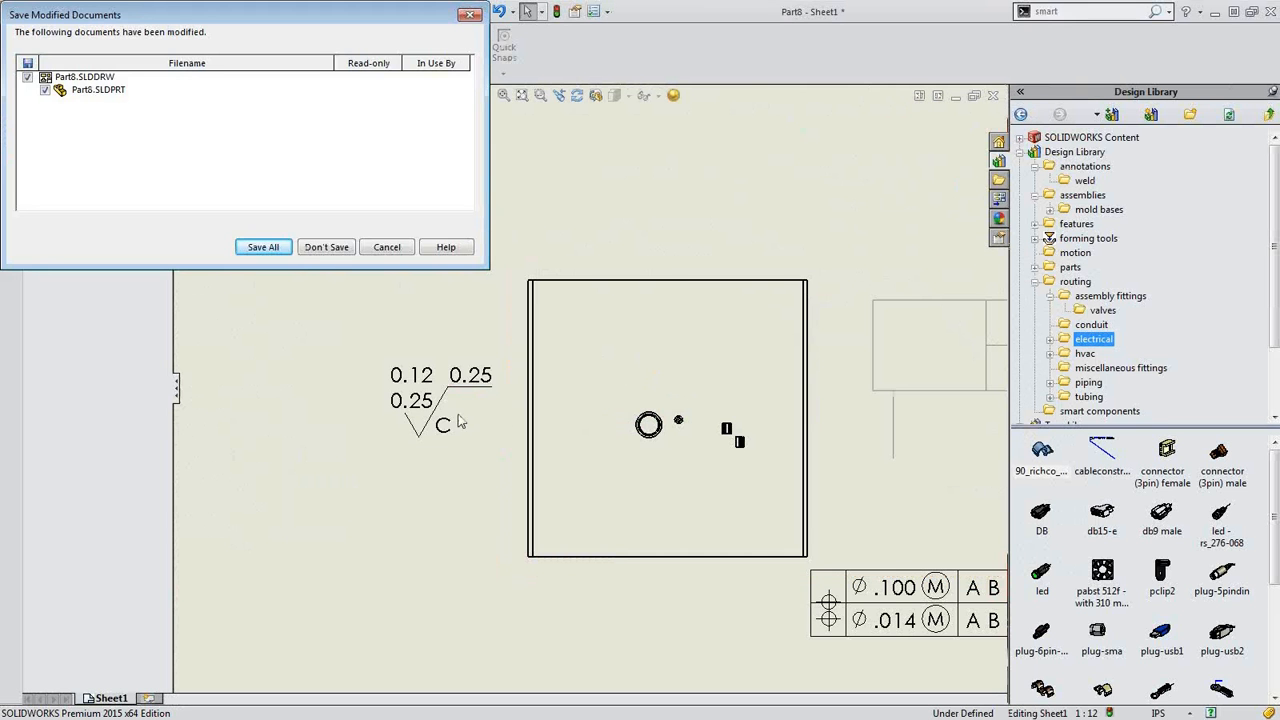
{"action": "left_click", "coordinate": [326, 247]}
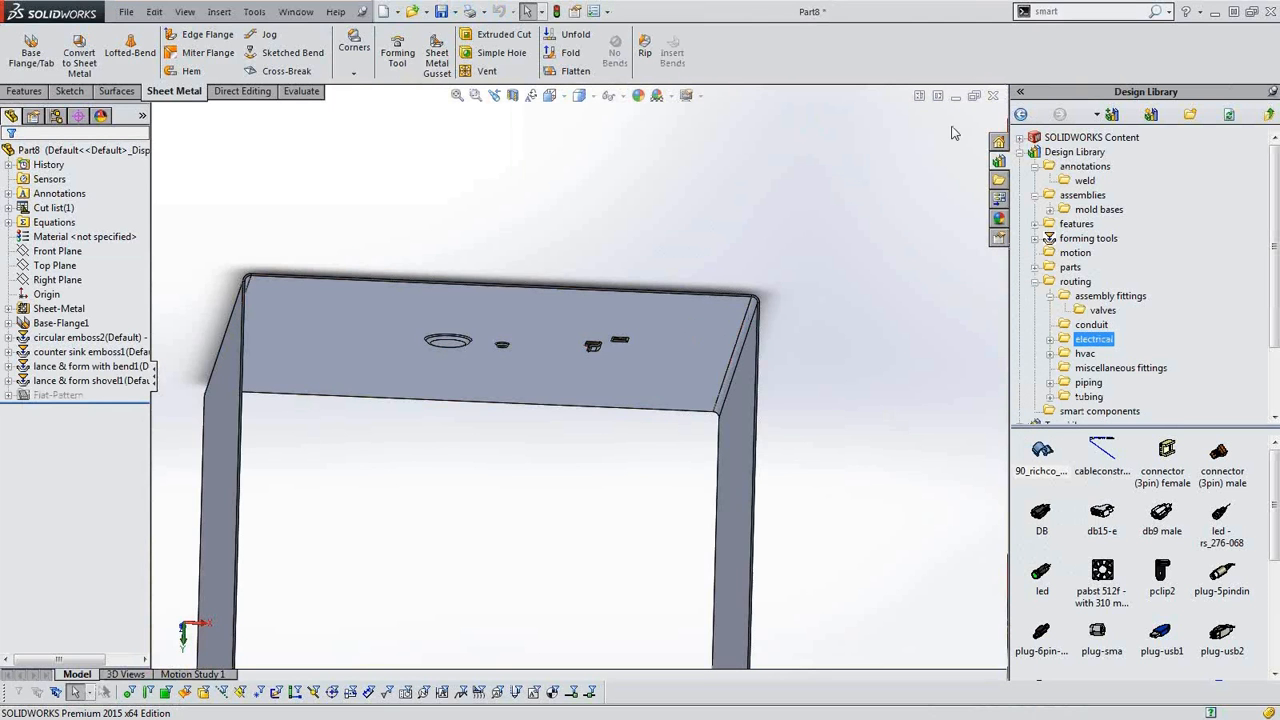
{"action": "left_click", "coordinate": [993, 95]}
{"action": "left_click", "coordinate": [660, 385]}
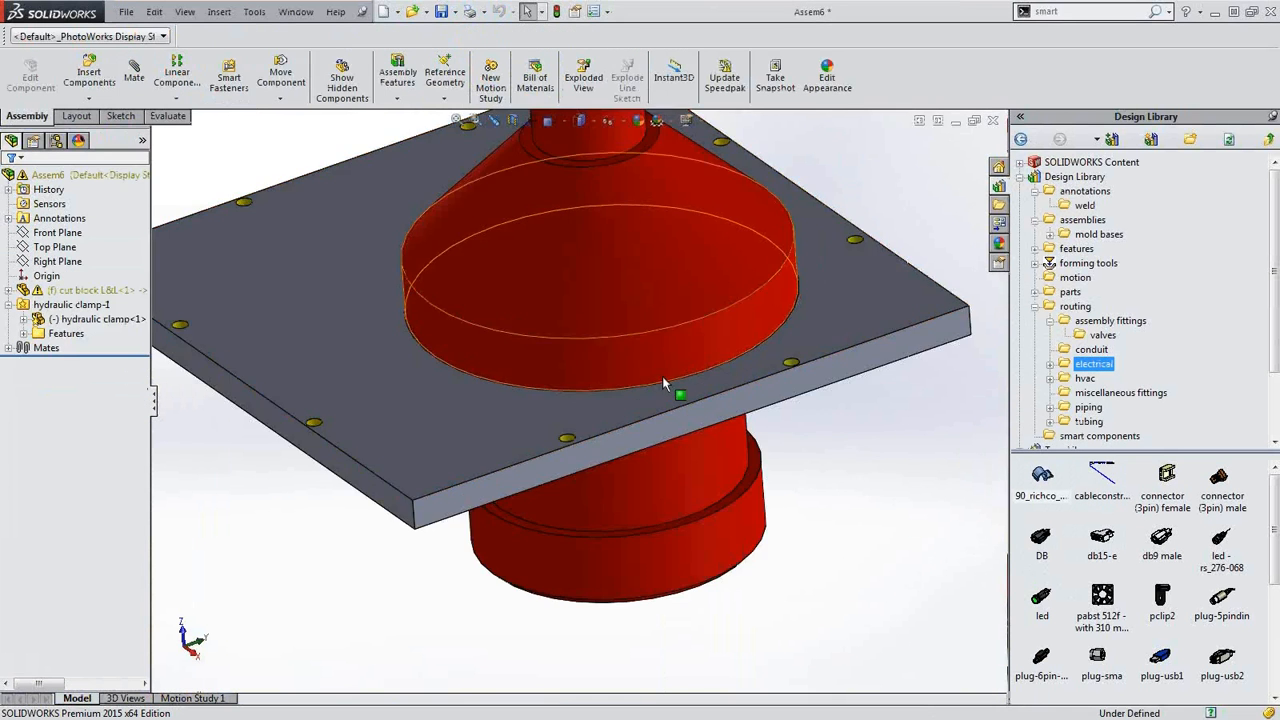
- Close the Assem6 assembly and the cut block L&L part without saving them
{"action": "left_click", "coordinate": [993, 120]}
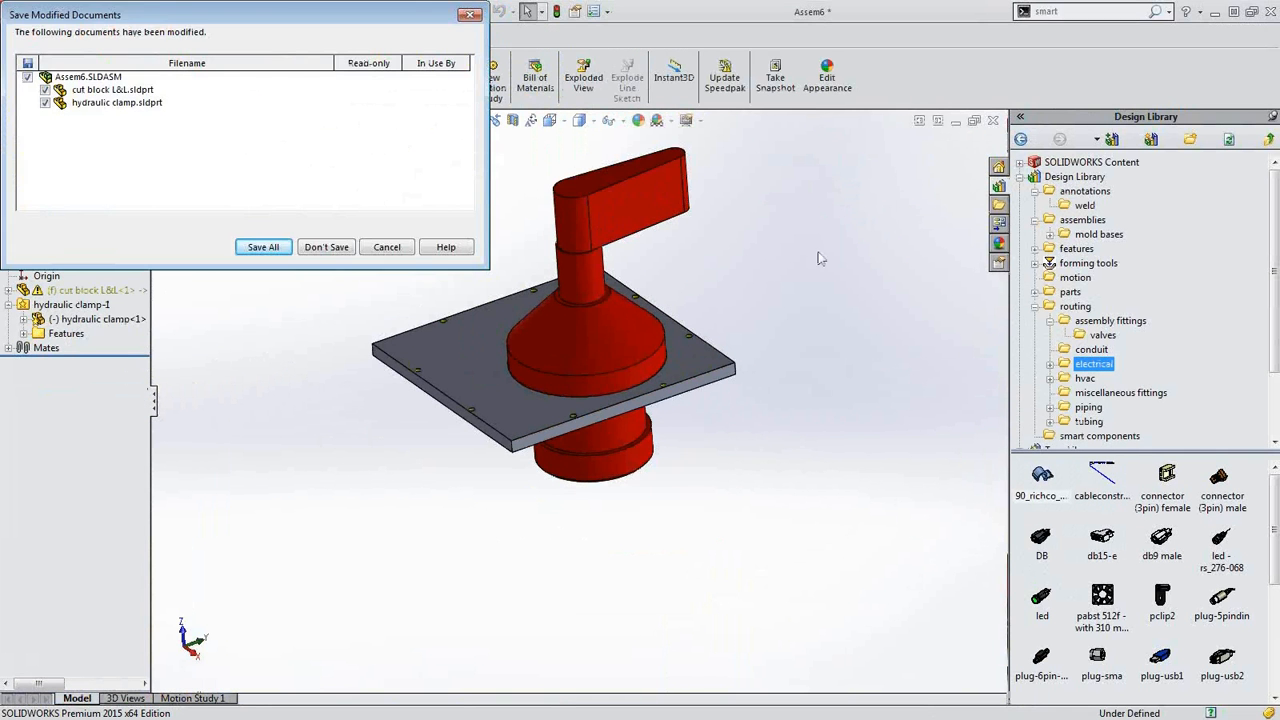
{"action": "left_click", "coordinate": [328, 247]}
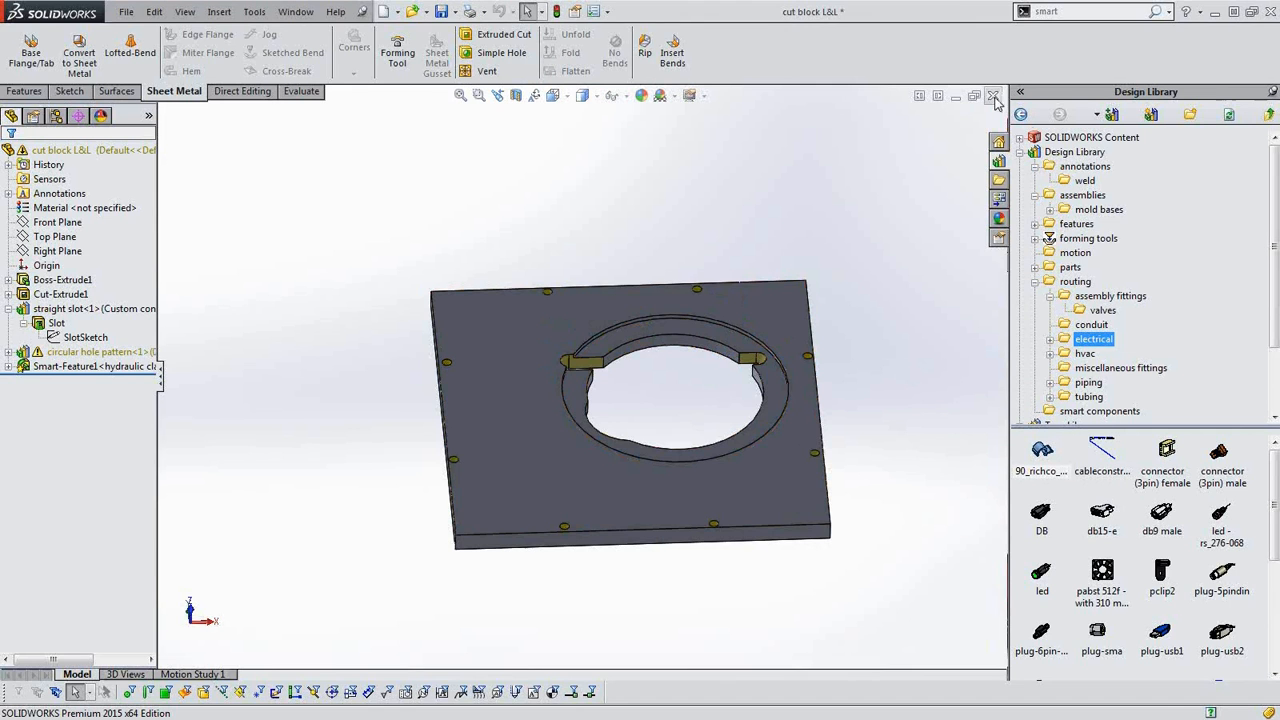
{"action": "left_click", "coordinate": [993, 95]}
{"action": "left_click", "coordinate": [660, 385]}
- Check the diameters of the three sections of the stepped shaft by selecting each cylindrical face
{"action": "middle_click_drag", "start_coordinate": [543, 360], "coordinate": [571, 406]}
{"action": "scroll", "coordinate": [677, 440], "scroll_direction": "down", "scroll_amount": 5}
{"action": "left_click", "coordinate": [720, 410]}
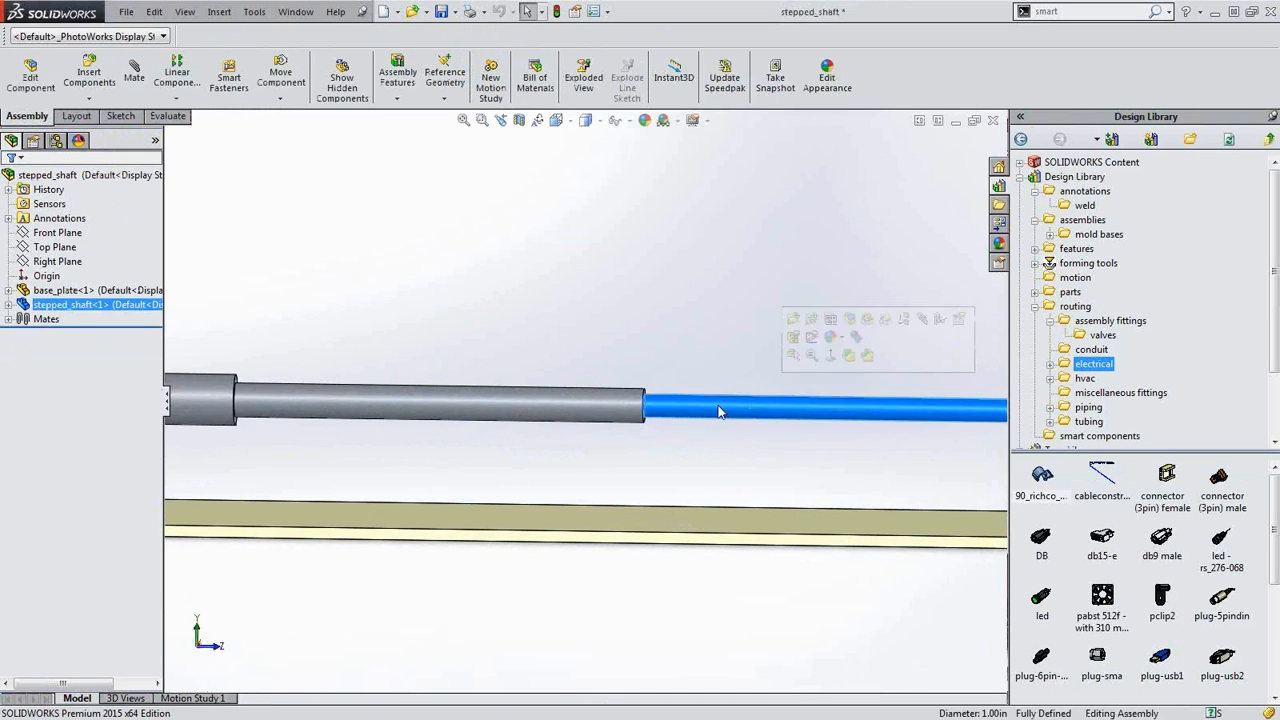
{"action": "left_click", "coordinate": [357, 415]}
{"action": "scroll", "coordinate": [350, 418], "scroll_direction": "up", "scroll_amount": 2}
{"action": "left_click", "coordinate": [251, 390]}
{"action": "scroll", "coordinate": [576, 435], "scroll_direction": "up", "scroll_amount": 1}
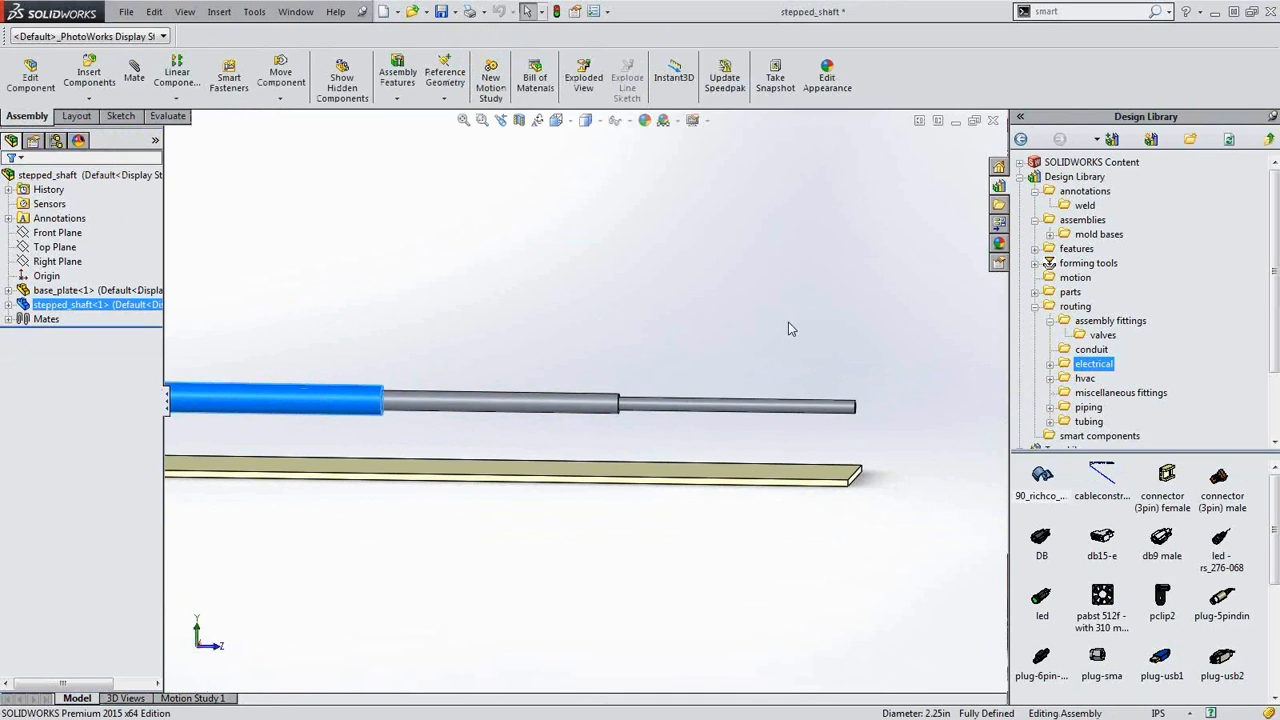
- Open the content folder of Tom Library and preview the NPD Bearing done component on the stepped shaft
{"action": "left_click", "coordinate": [1022, 178]}
{"action": "left_click", "coordinate": [1072, 205]}
{"action": "mouse_move", "coordinate": [1042, 478]}
{"action": "left_mouse_down"}
{"action": "mouse_move", "coordinate": [514, 429]}
{"action": "mouse_move", "coordinate": [492, 408]}
{"action": "left_mouse_up"}
{"action": "scroll", "coordinate": [491, 402], "scroll_direction": "down", "scroll_amount": 2}
{"action": "scroll", "coordinate": [526, 409], "scroll_direction": "up", "scroll_amount": 1}
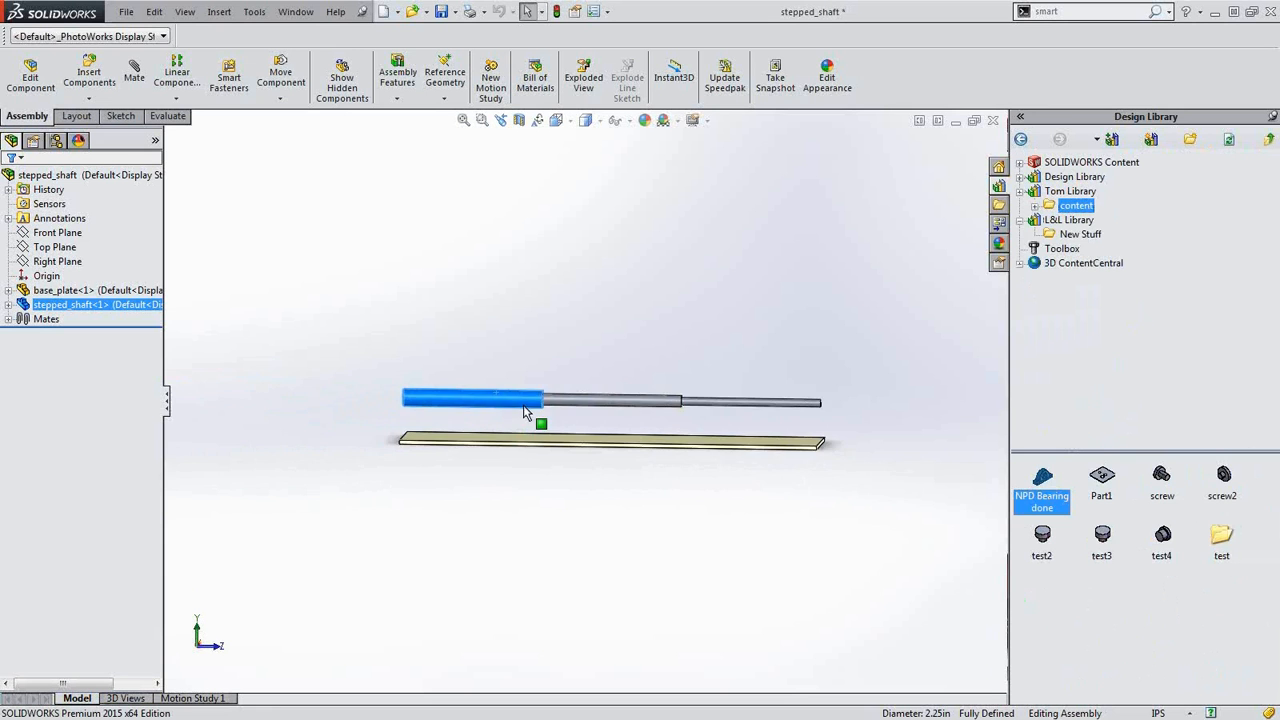
{"action": "scroll", "coordinate": [734, 409], "scroll_direction": "down", "scroll_amount": 3}
{"action": "scroll", "coordinate": [463, 376], "scroll_direction": "up", "scroll_amount": 1}
{"action": "scroll", "coordinate": [420, 390], "scroll_direction": "down", "scroll_amount": 1}
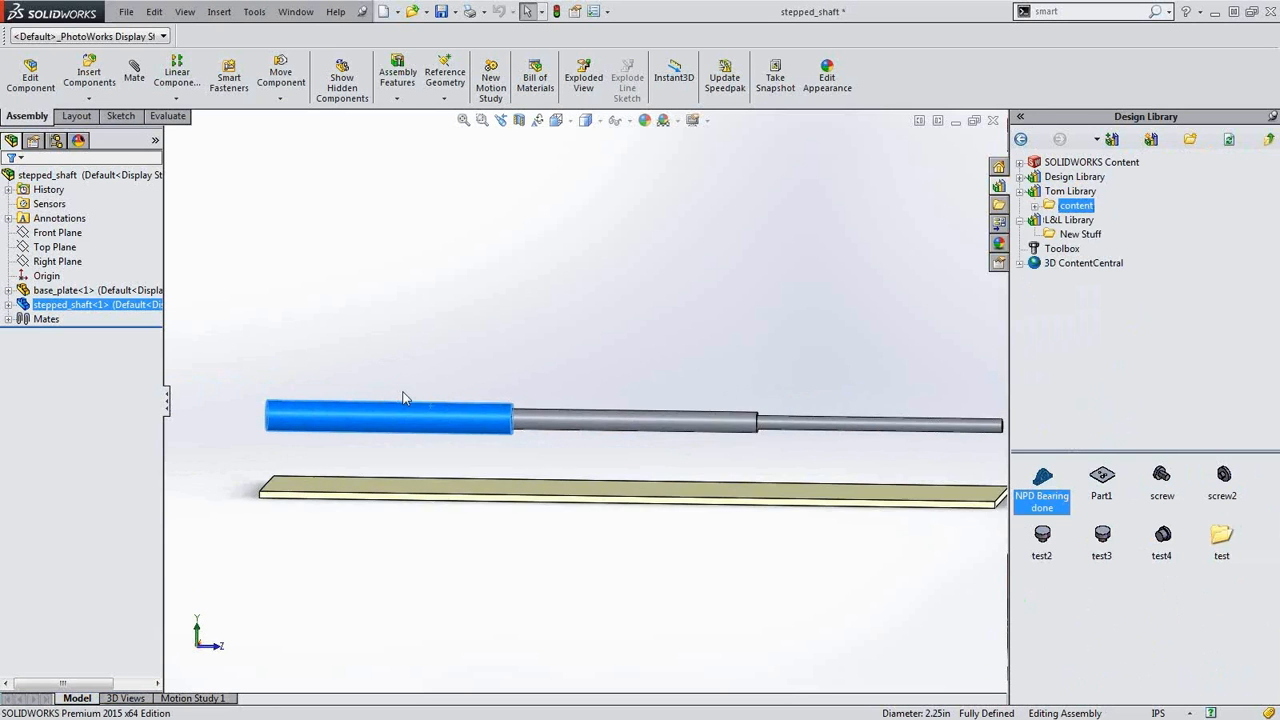
{"action": "scroll", "coordinate": [626, 449], "scroll_direction": "down", "scroll_amount": 1}
{"action": "scroll", "coordinate": [706, 434], "scroll_direction": "up", "scroll_amount": 1}
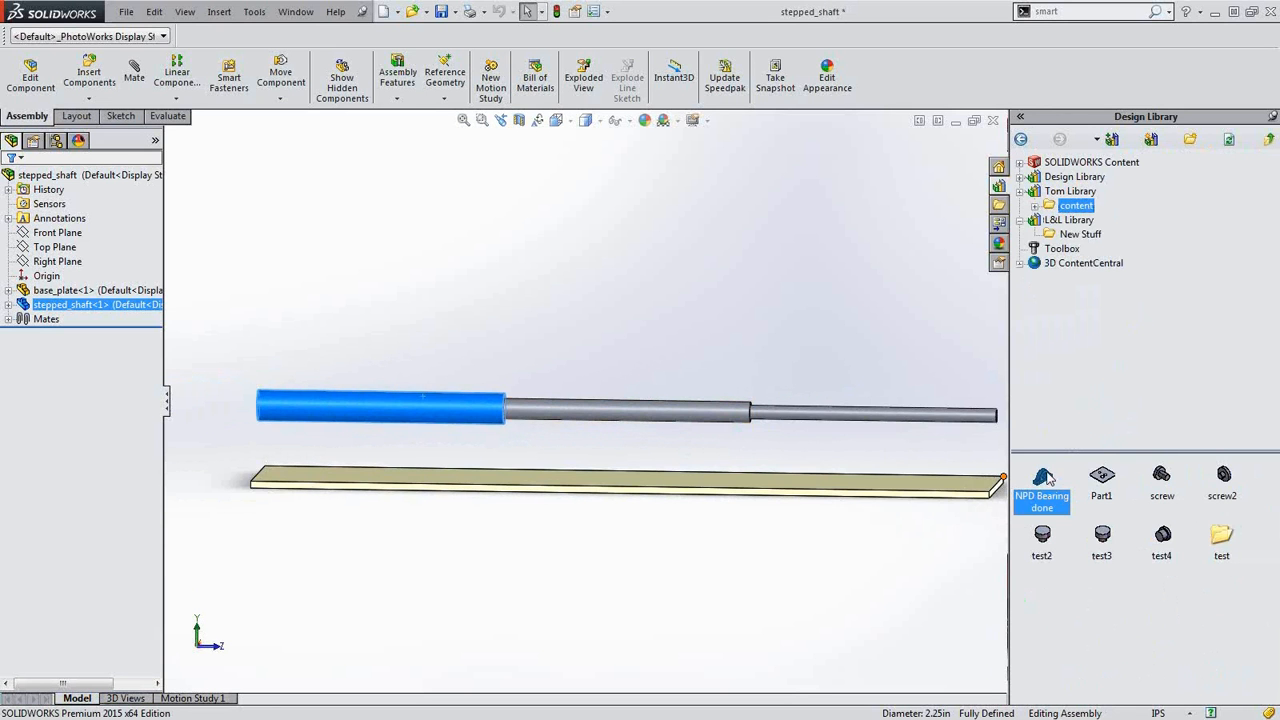
{"action": "left_click_drag", "start_coordinate": [1041, 483], "coordinate": [1075, 515]}
- Insert NPD Bearing done from the library onto the thinnest shaft section with a concentric mate
{"action": "middle_click_drag", "start_coordinate": [697, 477], "coordinate": [659, 430]}
{"action": "scroll", "coordinate": [683, 448], "scroll_direction": "down", "scroll_amount": 5}
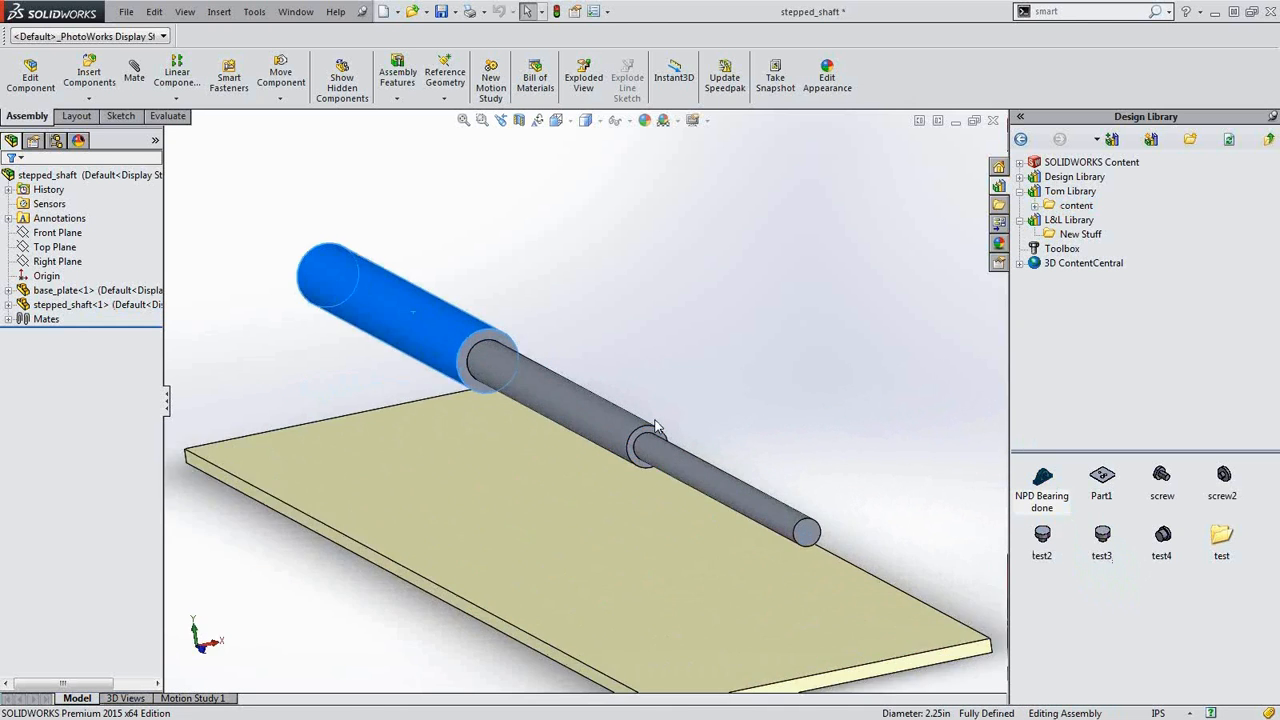
{"action": "left_click_drag", "start_coordinate": [1042, 480], "coordinate": [714, 479]}
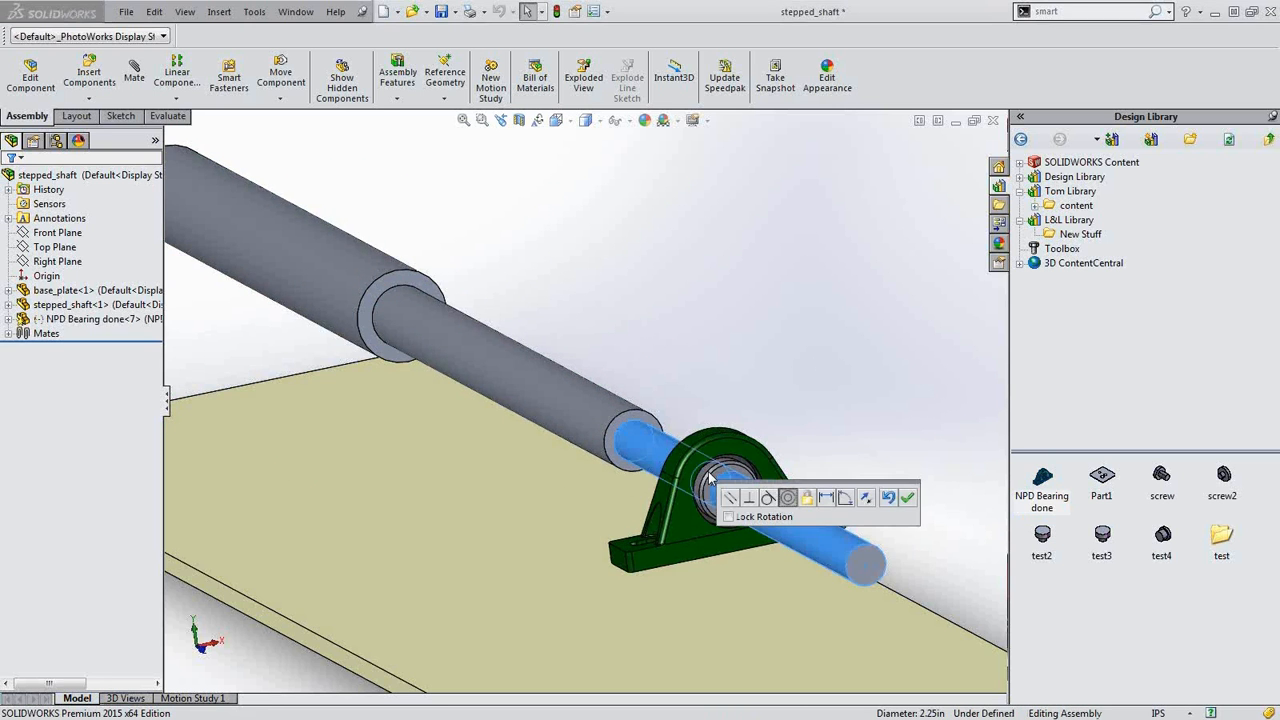
{"action": "left_click", "coordinate": [907, 497]}
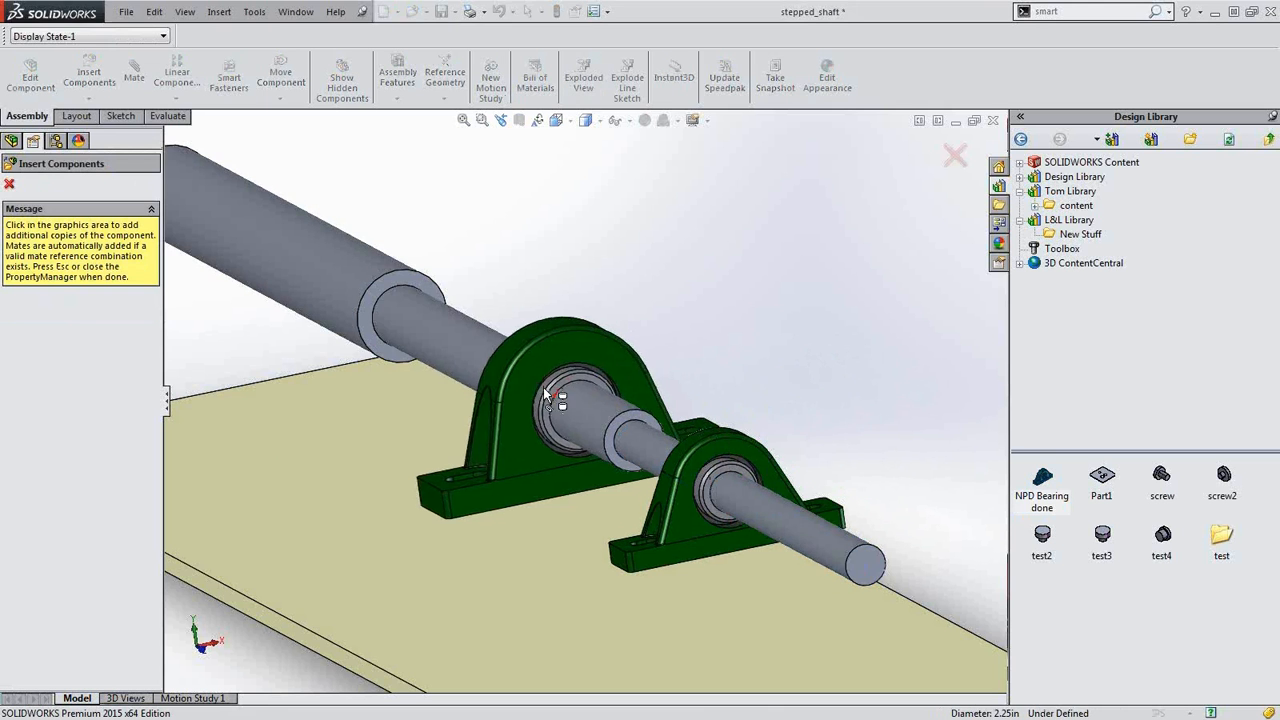
- Place a second NPD Bearing done on the middle shaft section and finish inserting components
{"action": "left_click", "coordinate": [545, 393]}
{"action": "left_click", "coordinate": [742, 352]}
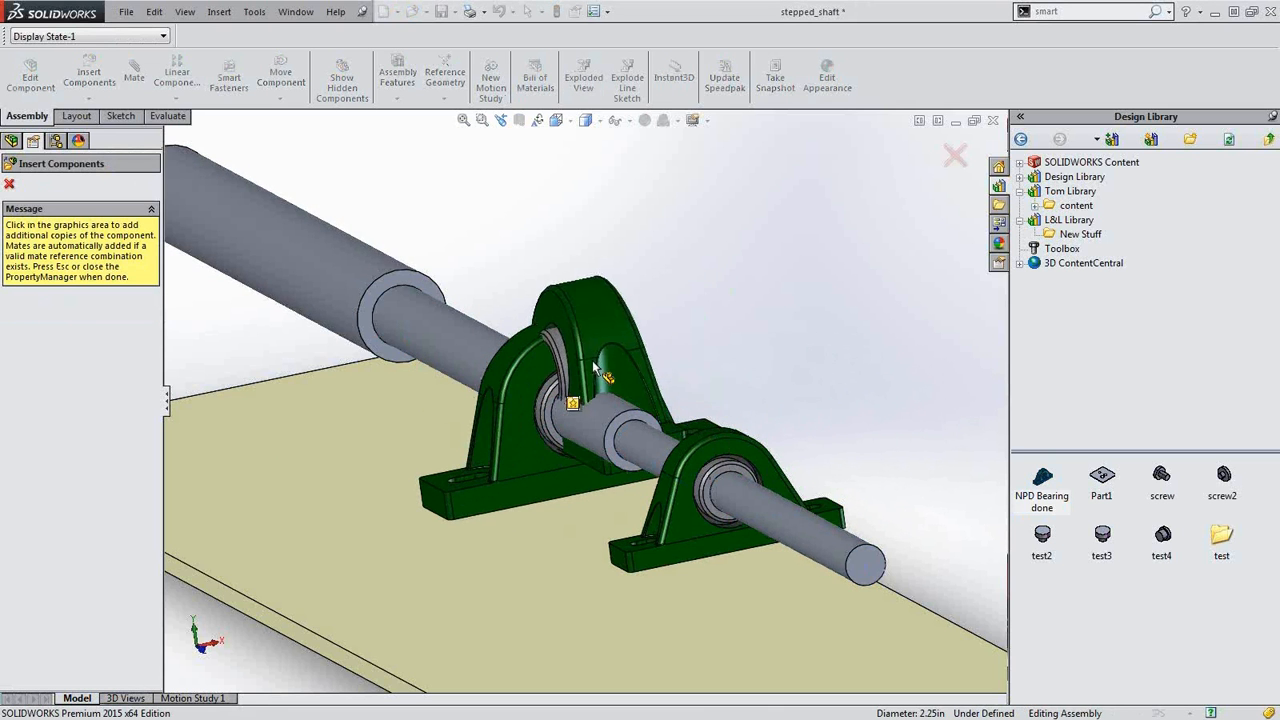
{"action": "key", "text": "Escape"}
{"action": "scroll", "coordinate": [591, 464], "scroll_direction": "down", "scroll_amount": 1}
{"action": "middle_click_drag", "start_coordinate": [626, 462], "coordinate": [698, 456]}
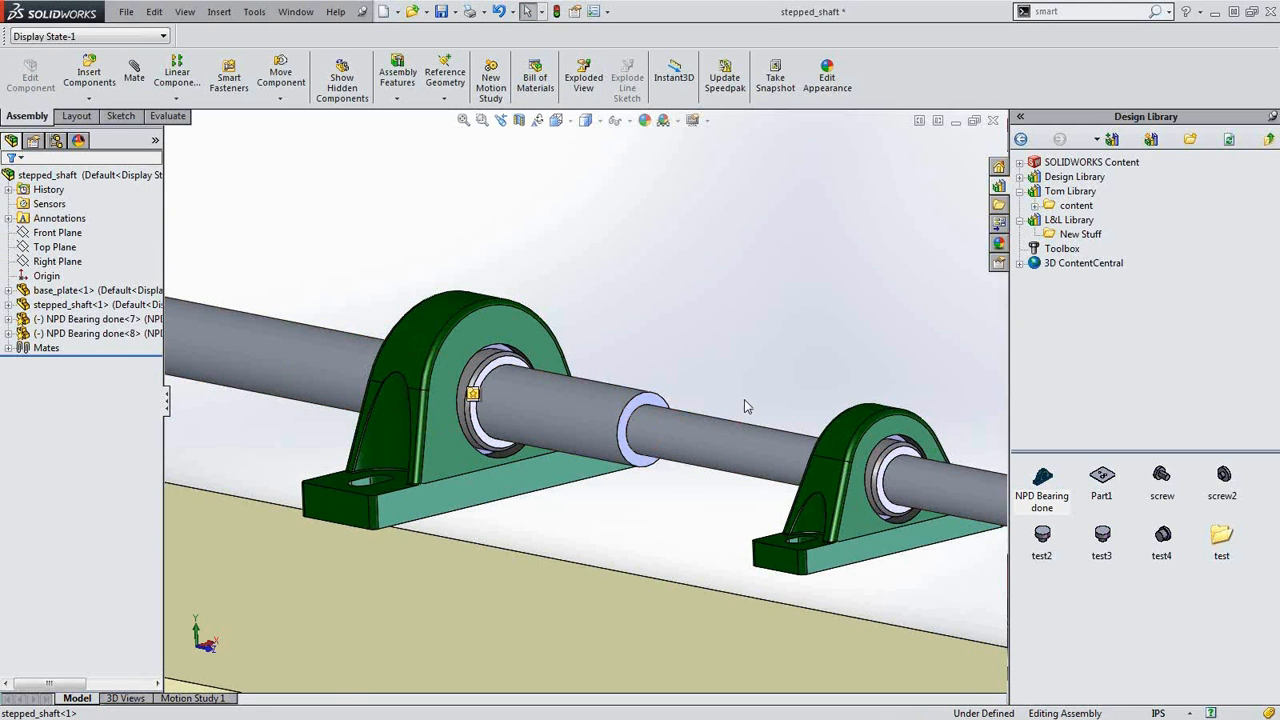
- Open the NPD Bearing done library part, show its feature tree, and view the bearing bore
{"action": "double_click", "coordinate": [1040, 480]}
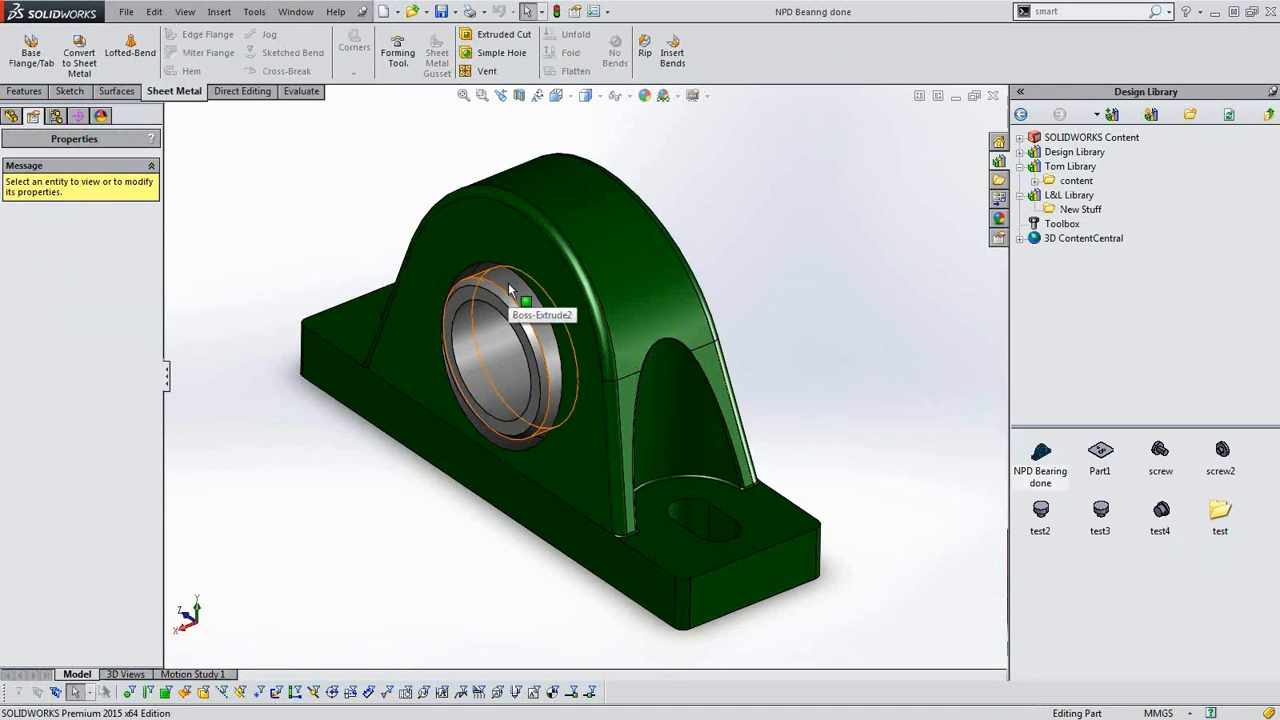
{"action": "middle_click_drag", "start_coordinate": [507, 371], "coordinate": [610, 340]}
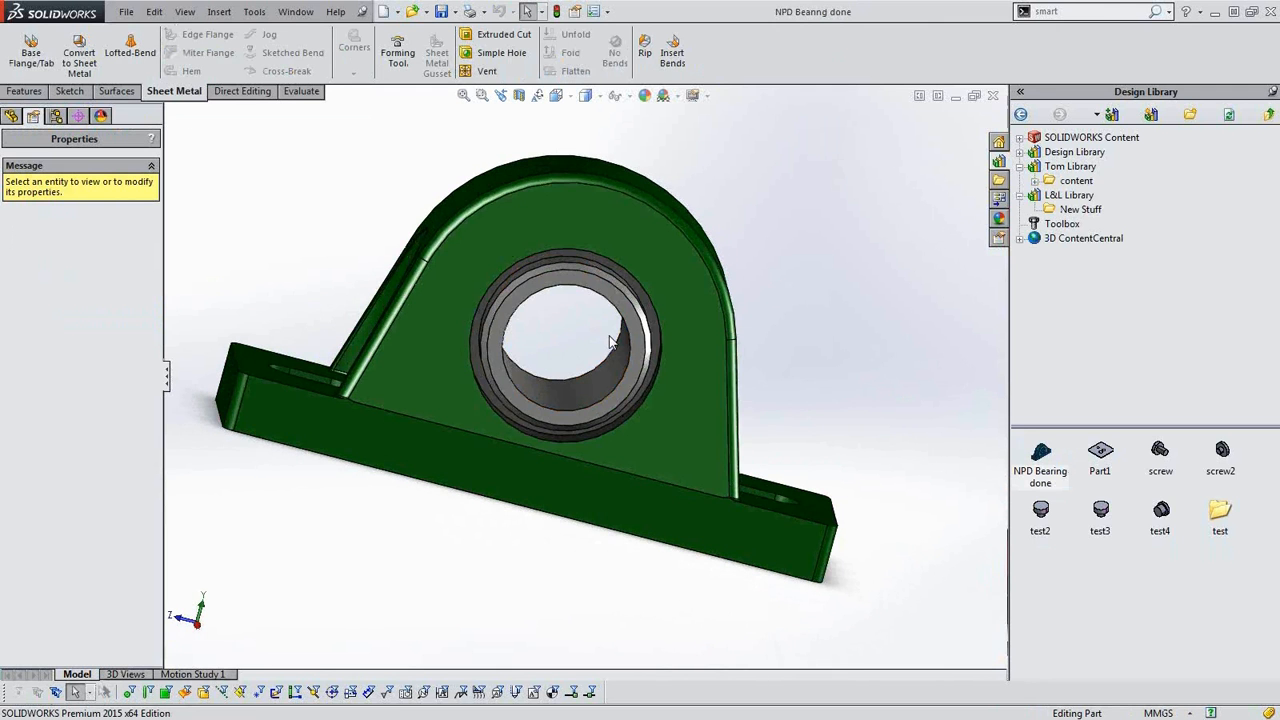
{"action": "left_click", "coordinate": [11, 116]}
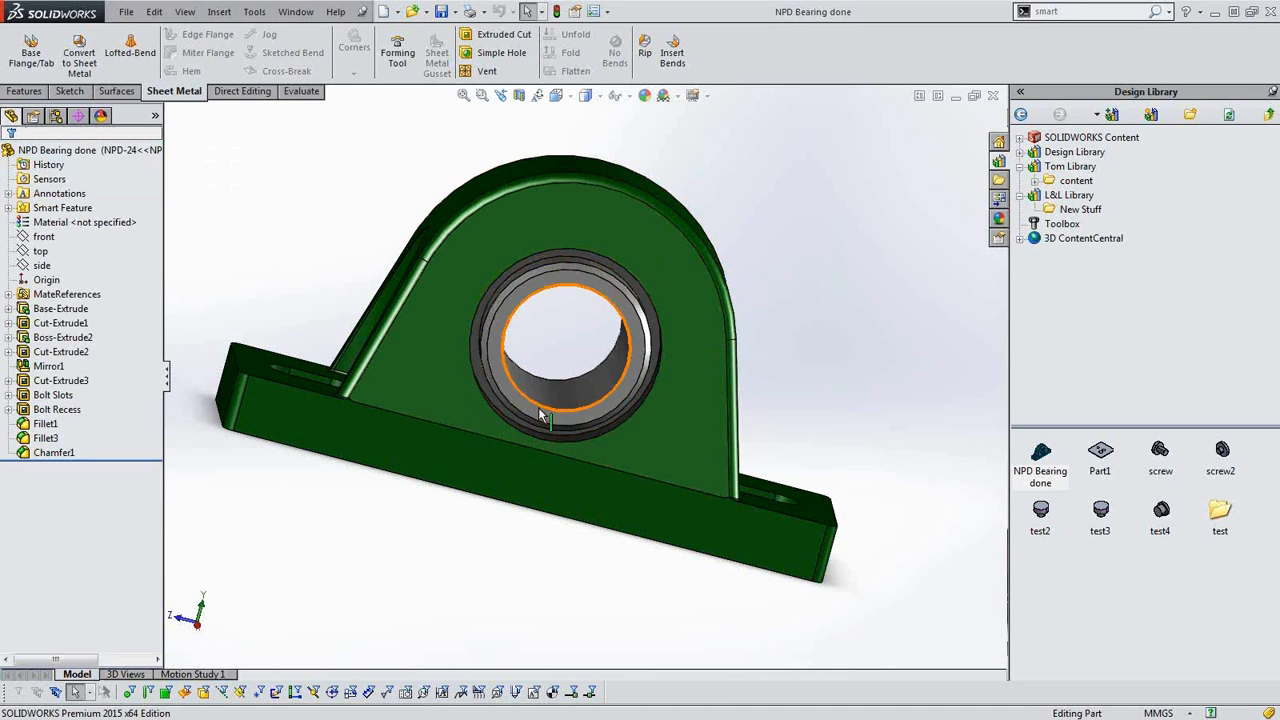
{"action": "middle_click_drag", "start_coordinate": [543, 409], "coordinate": [495, 428]}
{"action": "scroll", "coordinate": [530, 350], "scroll_direction": "down", "scroll_amount": 5}
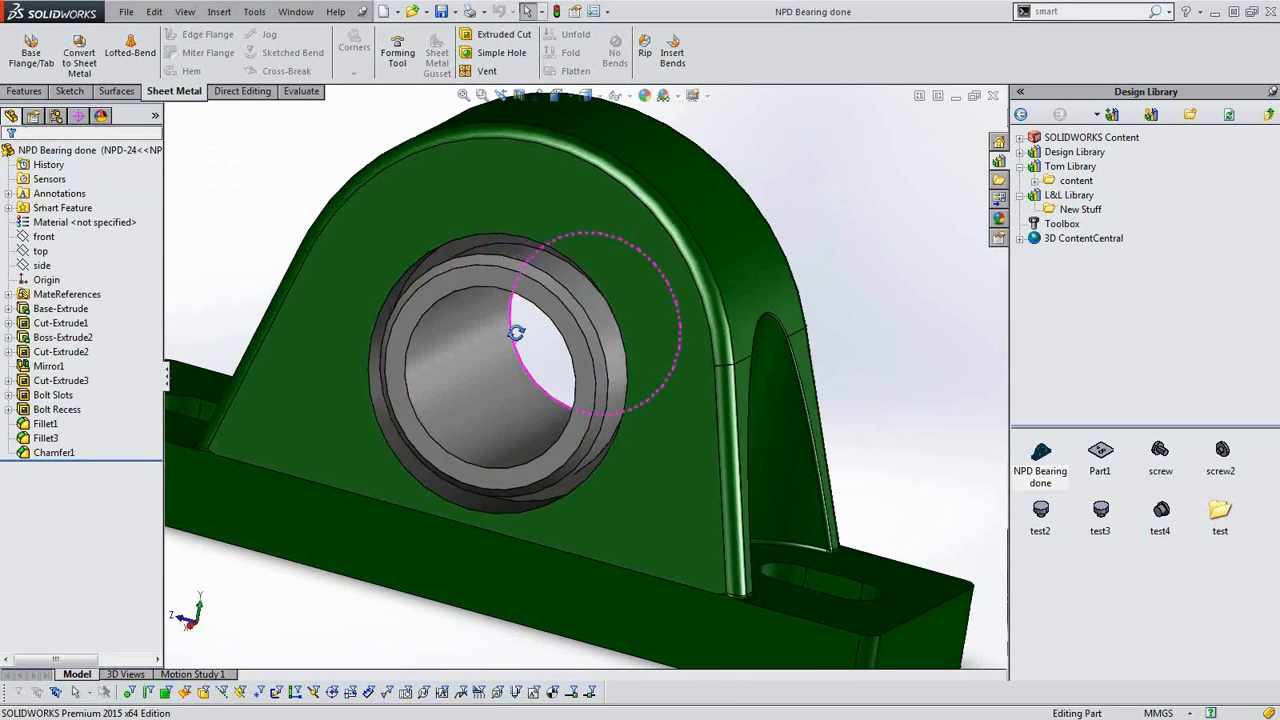
{"action": "scroll", "coordinate": [530, 350], "scroll_direction": "down", "scroll_amount": 2}
- Expand the bearing's MateReferences folder and examine which face the SmartPartSensor mate reference uses
{"action": "left_click", "coordinate": [62, 208]}
{"action": "left_click", "coordinate": [55, 222]}
{"action": "left_click", "coordinate": [62, 193]}
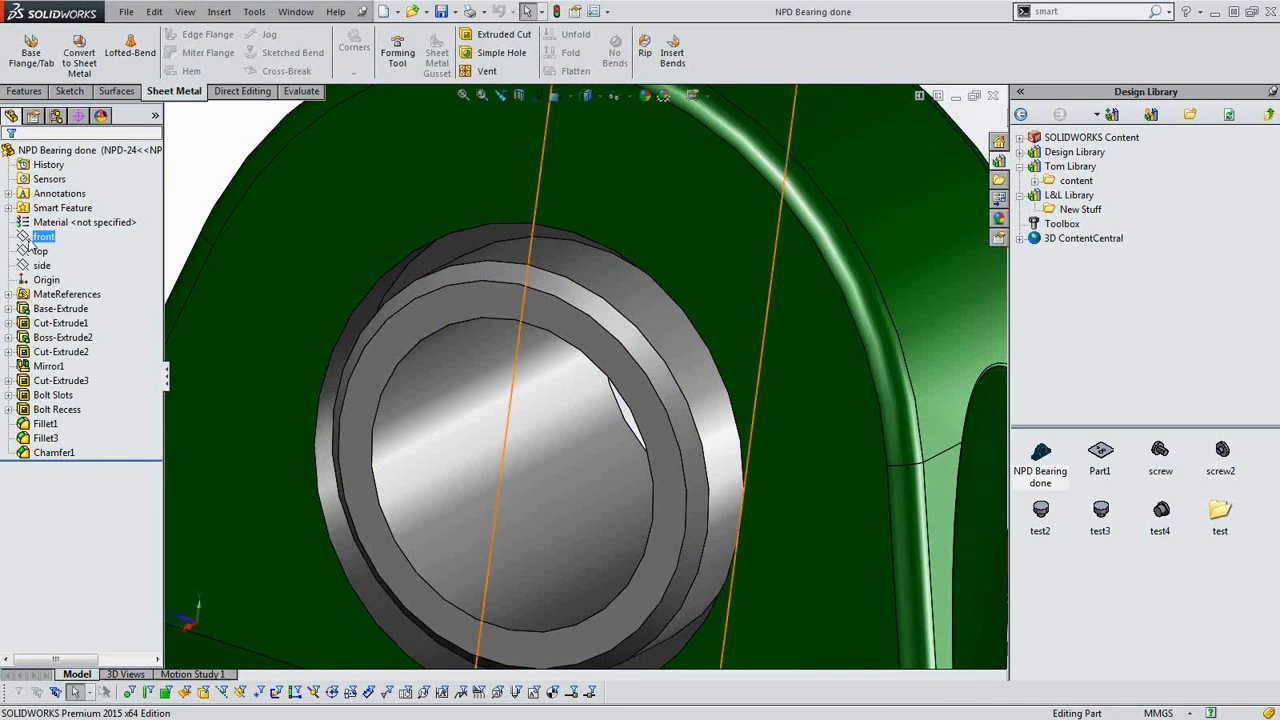
{"action": "double_click", "coordinate": [30, 300]}
{"action": "left_click", "coordinate": [72, 310]}
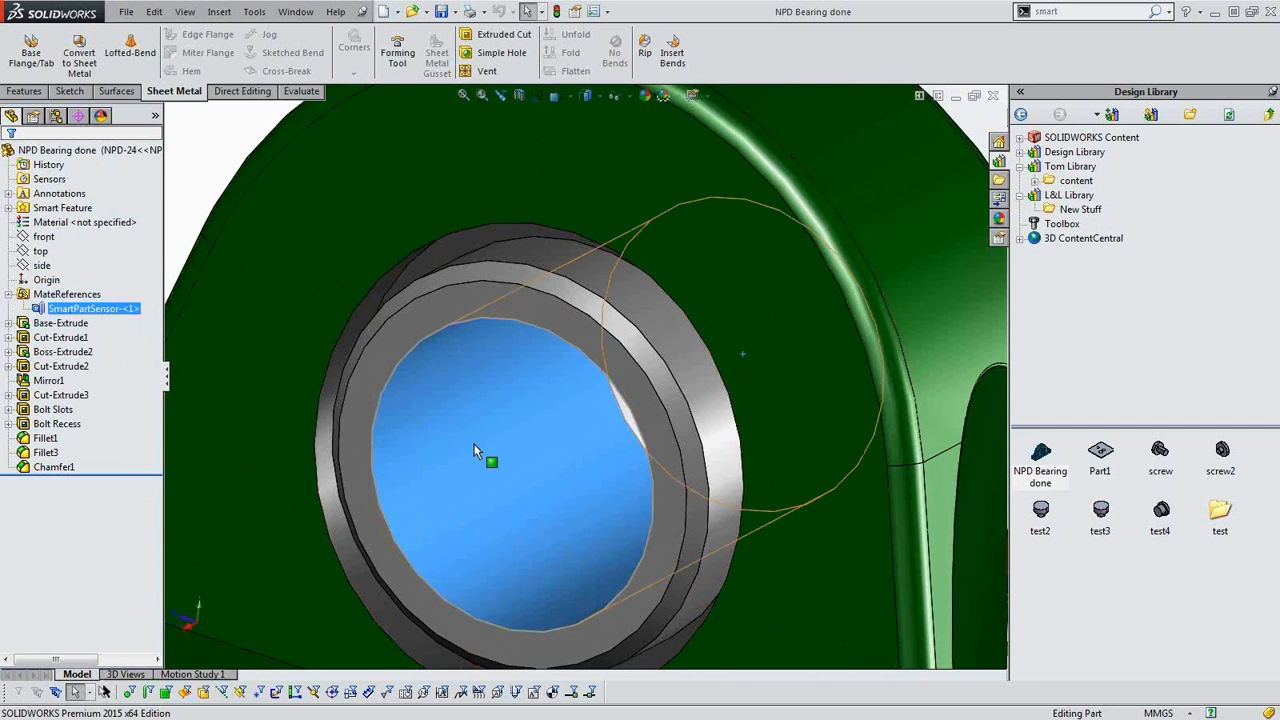
{"action": "scroll", "coordinate": [474, 450], "scroll_direction": "up", "scroll_amount": 2}
{"action": "scroll", "coordinate": [509, 476], "scroll_direction": "down", "scroll_amount": 2}
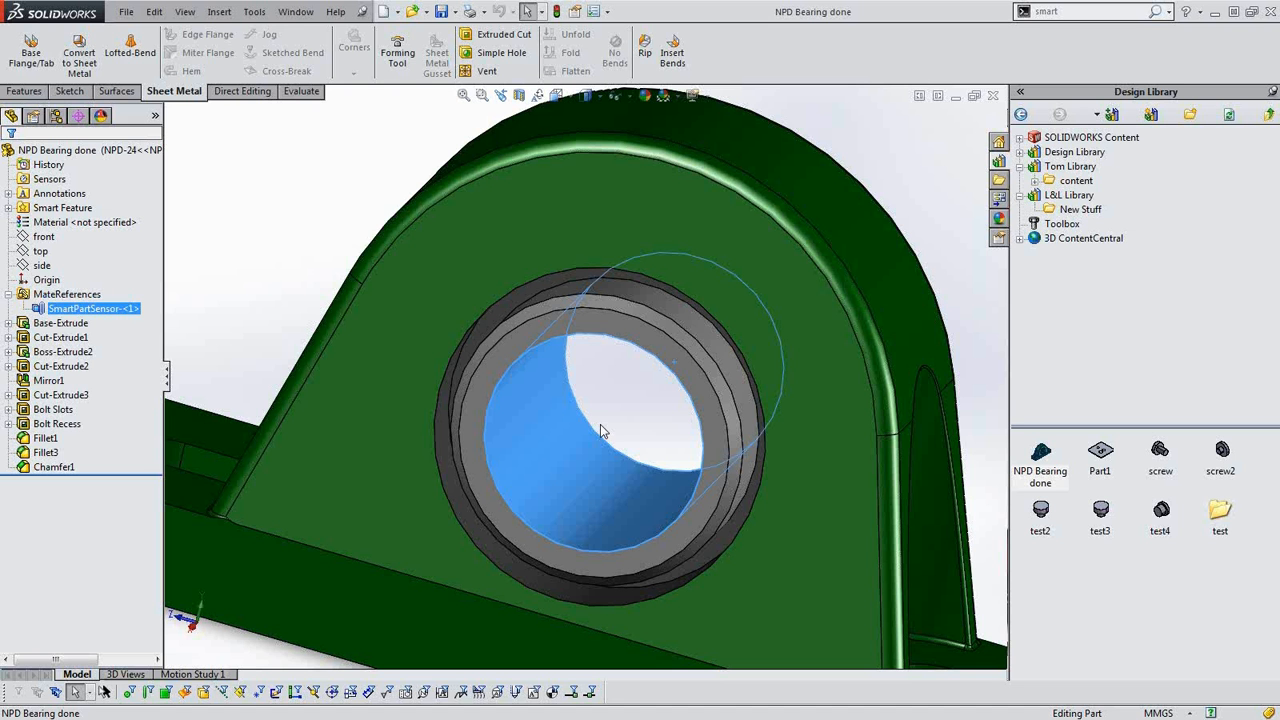
- Expand the bearing's Smart Feature folder to examine Extrude2 and the references stored with it
{"action": "left_click", "coordinate": [9, 208]}
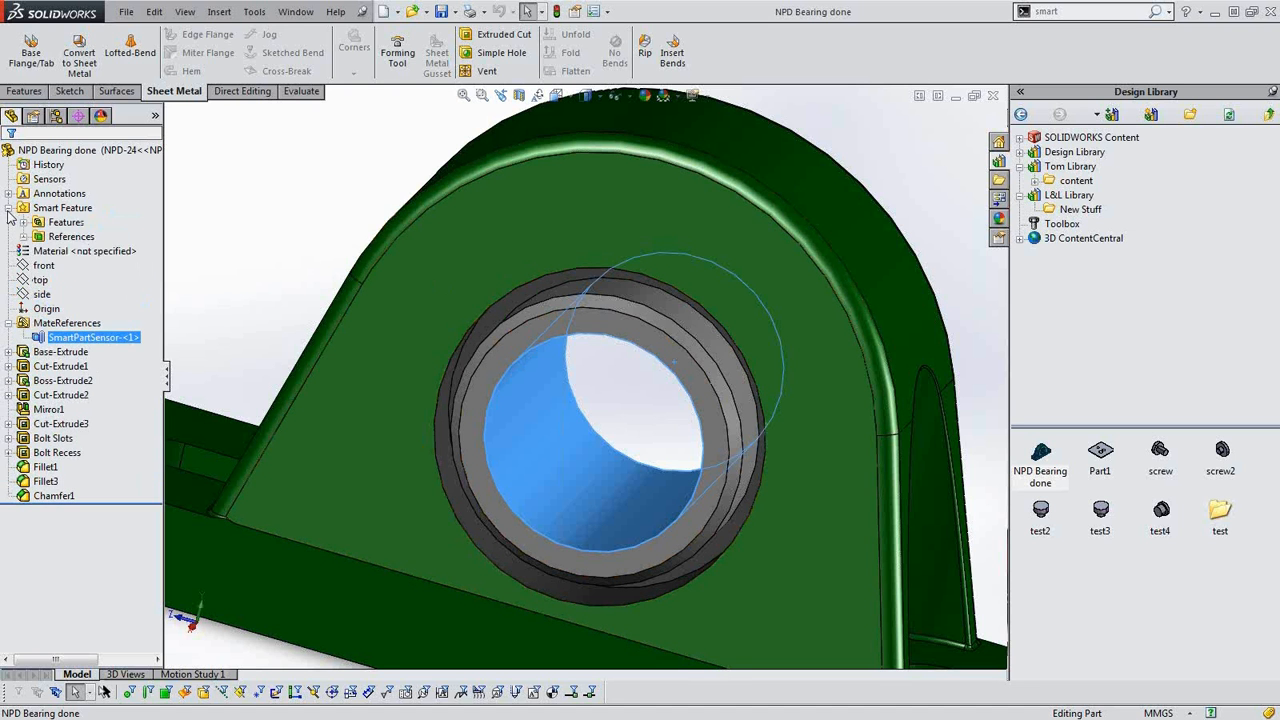
{"action": "left_click", "coordinate": [25, 222]}
{"action": "left_click", "coordinate": [80, 236]}
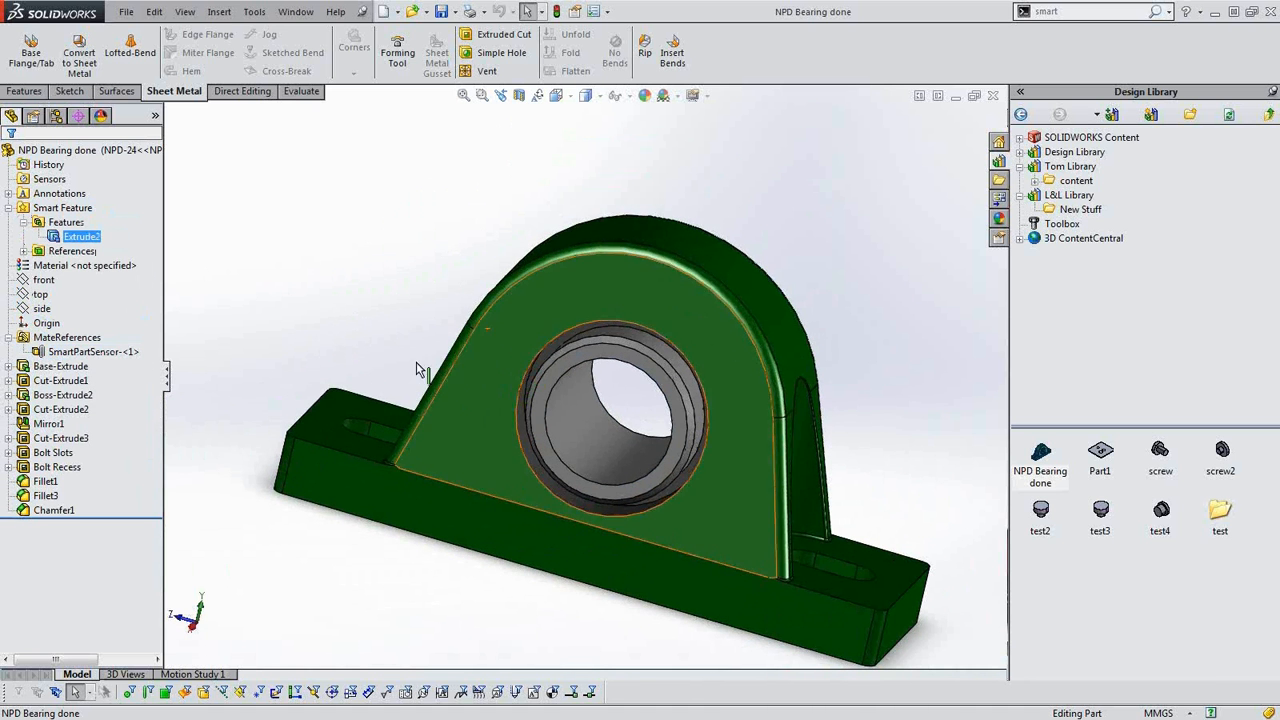
{"action": "double_click", "coordinate": [57, 252]}
{"action": "left_click", "coordinate": [62, 208]}
- Open the Smart Feature in its defining assembly and view the bearing on its training base
{"action": "right_click", "coordinate": [62, 208]}
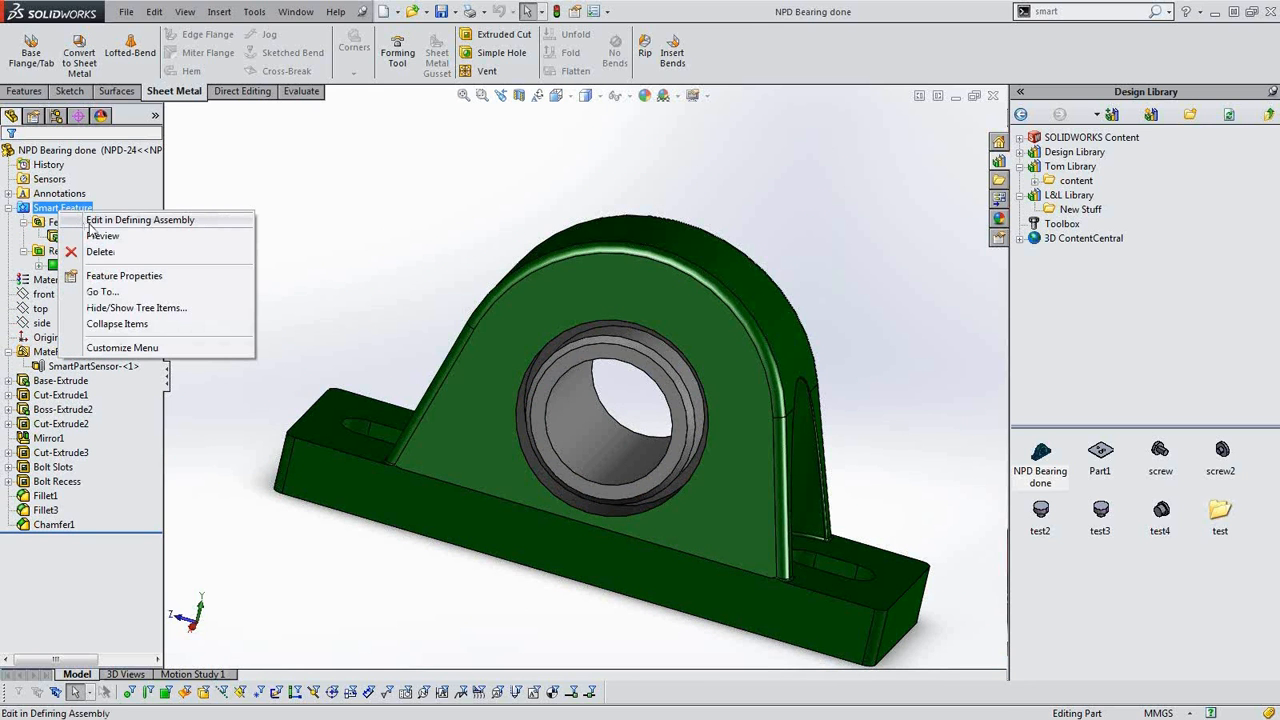
{"action": "left_click", "coordinate": [91, 222]}
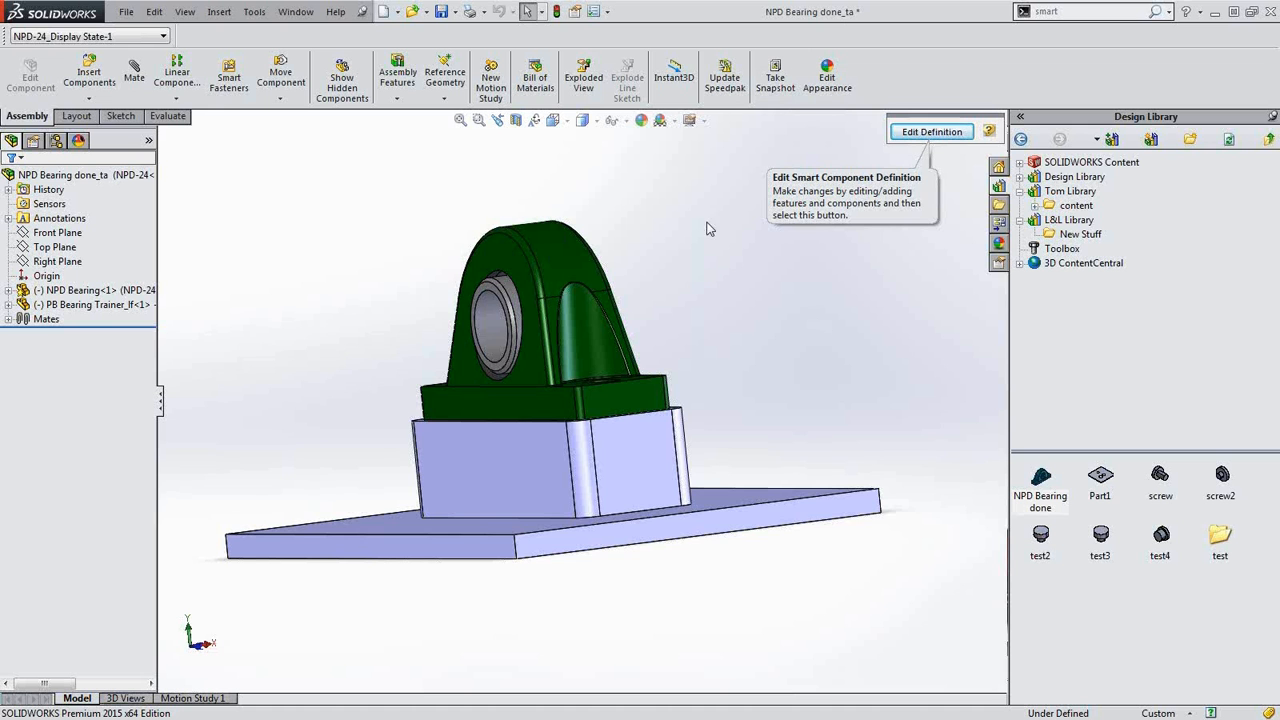
{"action": "middle_click_drag", "start_coordinate": [675, 271], "coordinate": [686, 334]}
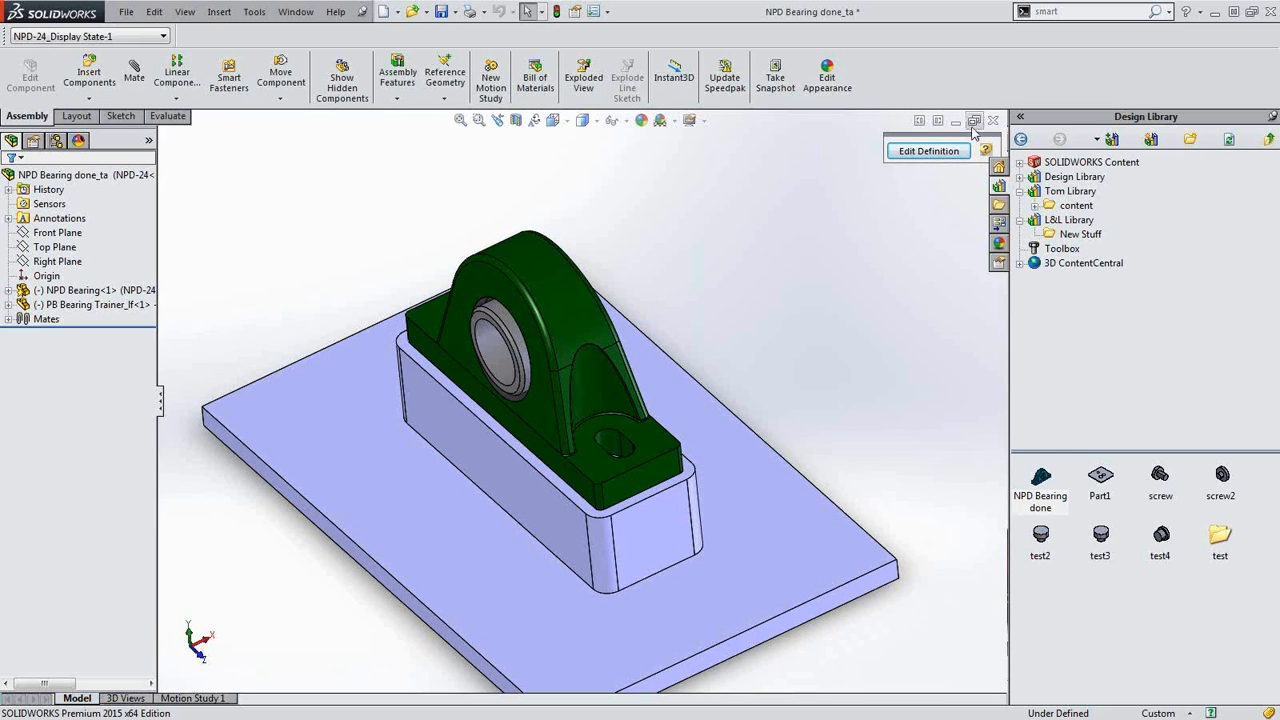
- Edit the smart component definition and highlight the included Extrude2 feature to examine its geometry
{"action": "left_click", "coordinate": [928, 151]}
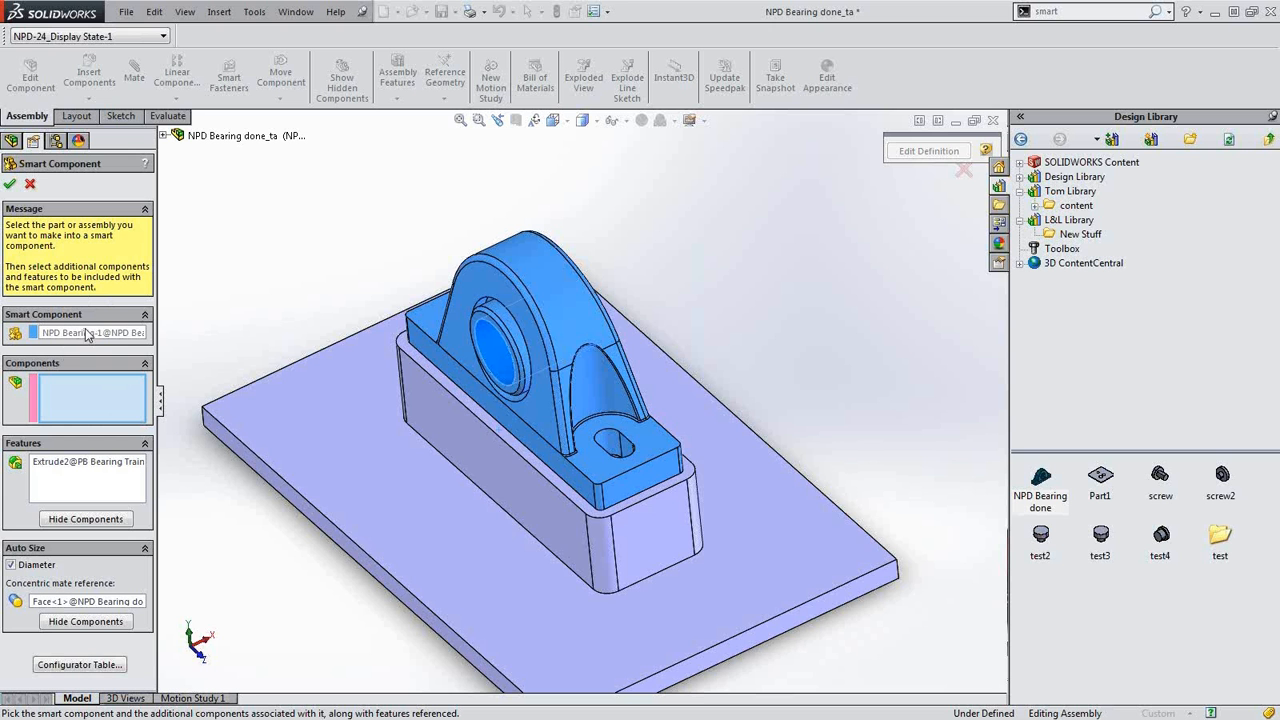
{"action": "middle_click_drag", "start_coordinate": [480, 466], "coordinate": [574, 404]}
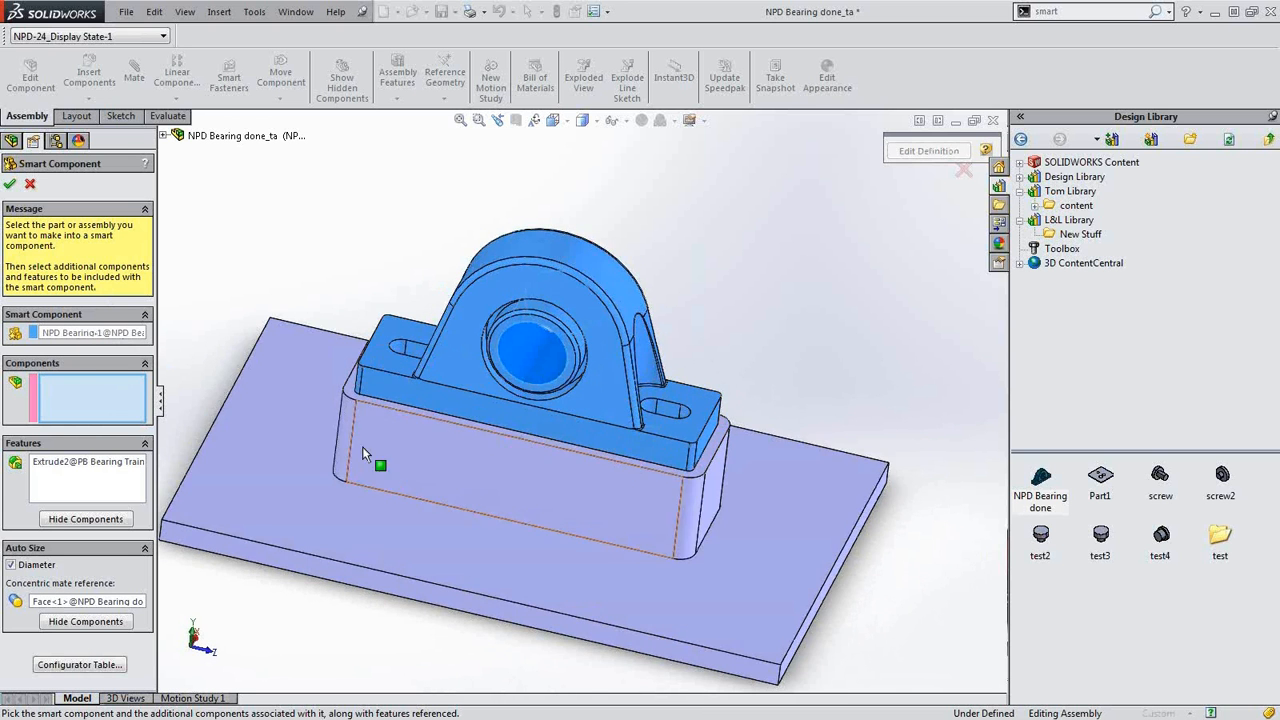
{"action": "left_click", "coordinate": [70, 461]}
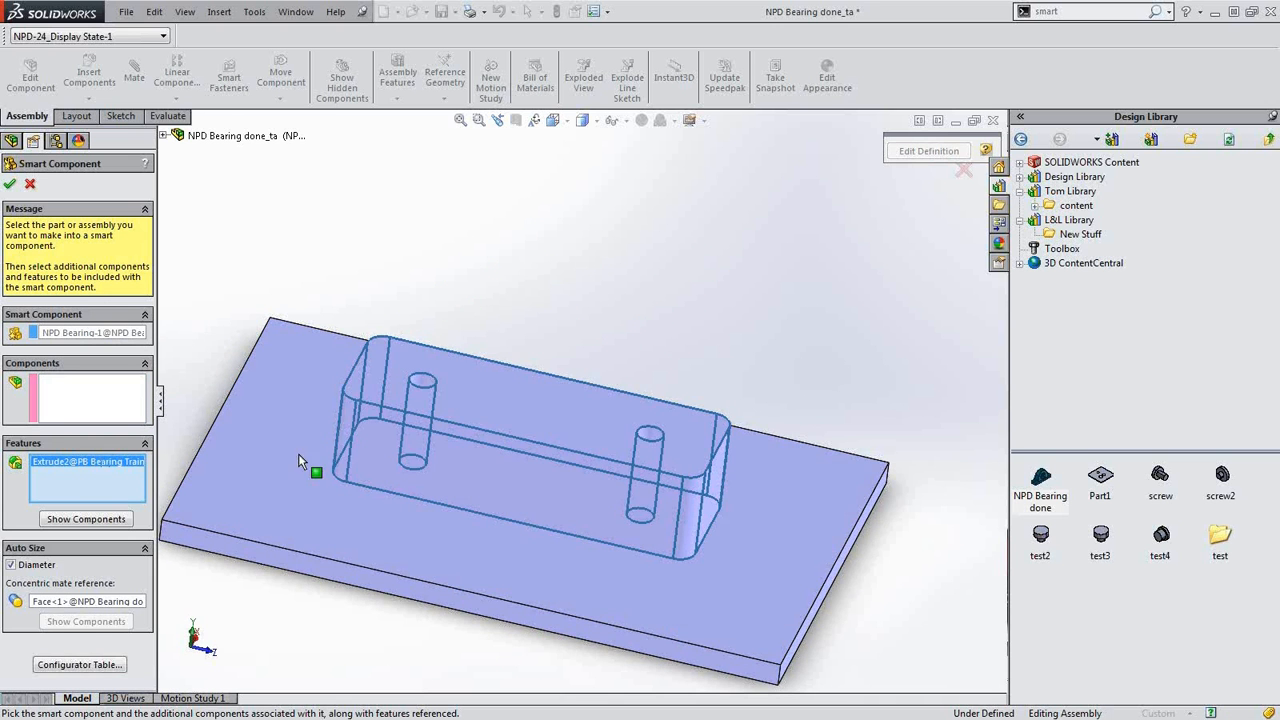
{"action": "middle_click_drag", "start_coordinate": [529, 437], "coordinate": [520, 595]}
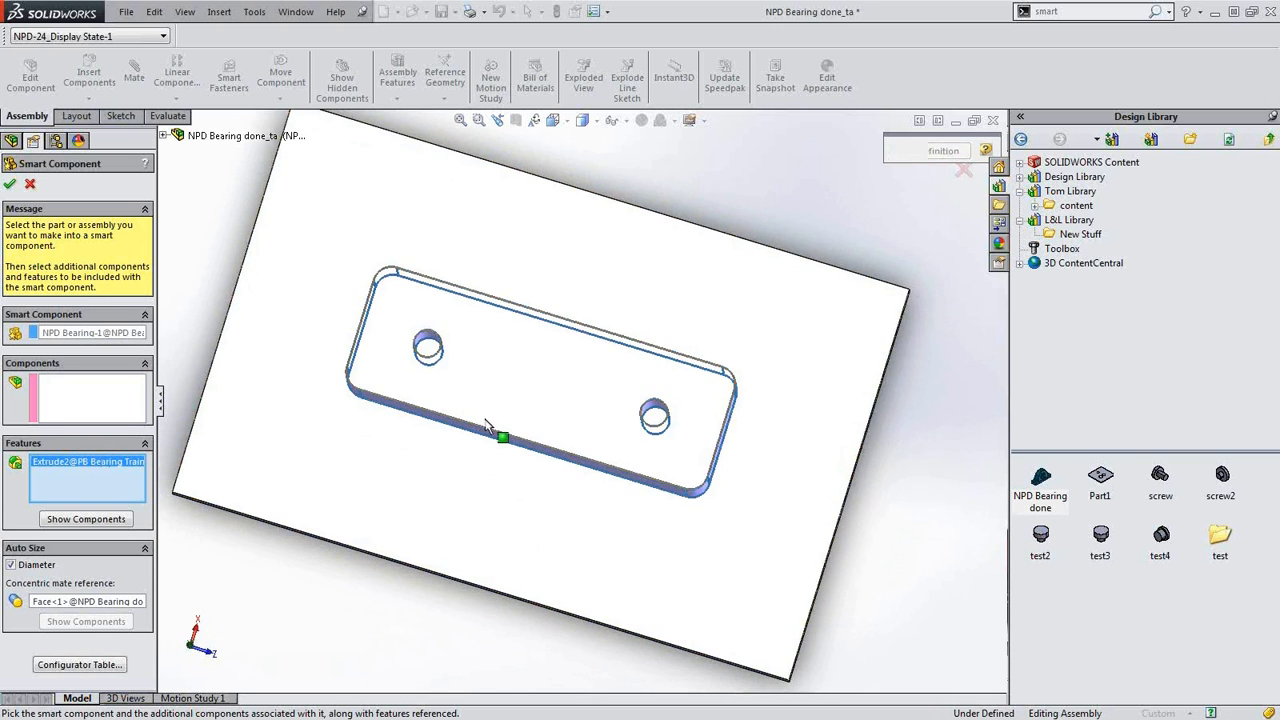
- Highlight the concentric mate reference used for Auto Size and examine the selected bore face on the bearing
{"action": "scroll", "coordinate": [462, 358], "scroll_direction": "down", "scroll_amount": 2}
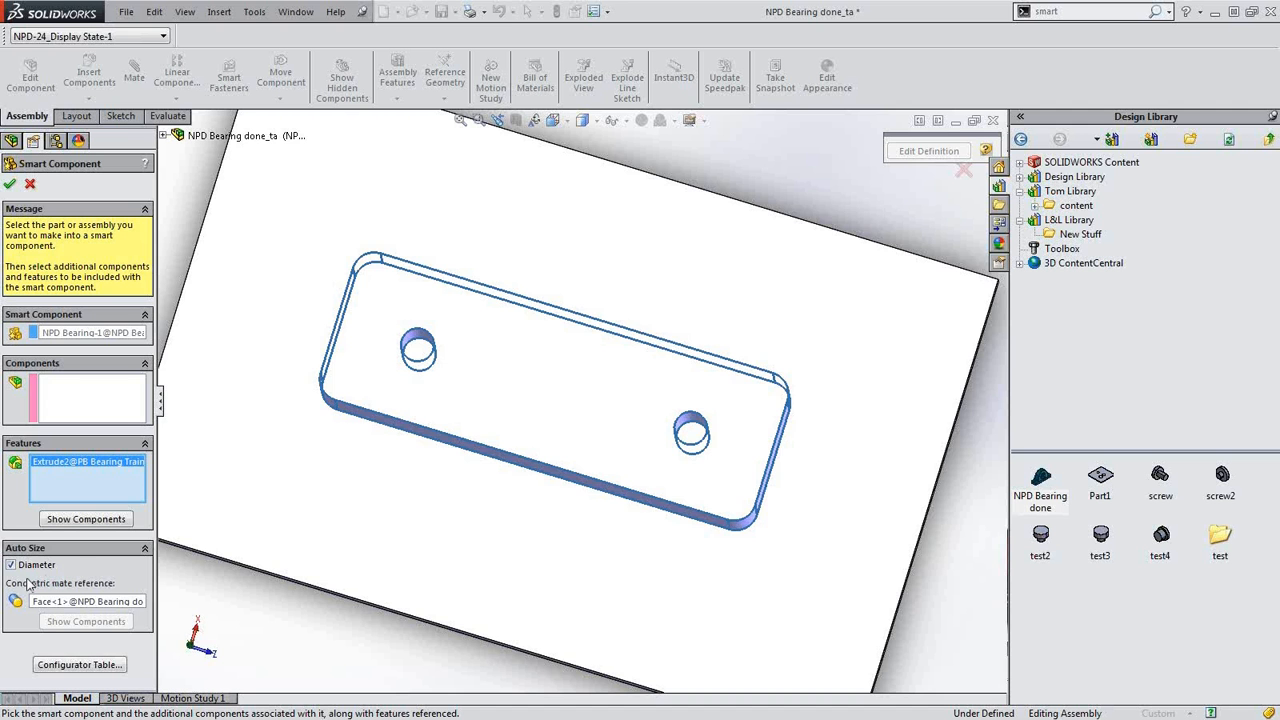
{"action": "left_click", "coordinate": [78, 604]}
{"action": "middle_click_drag", "start_coordinate": [611, 476], "coordinate": [610, 356]}
{"action": "scroll", "coordinate": [589, 365], "scroll_direction": "down", "scroll_amount": 3}
{"action": "middle_click_drag", "start_coordinate": [580, 403], "coordinate": [574, 334]}
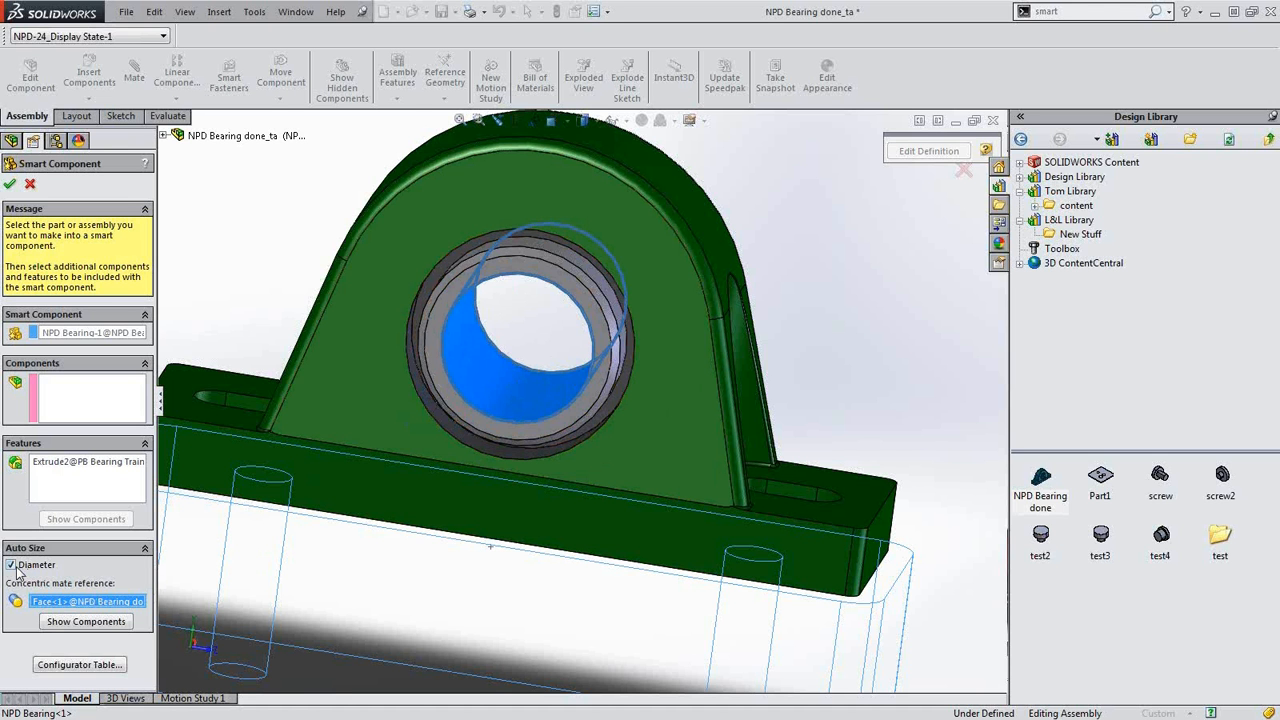
- Review the minimum and maximum diameters in the configurator table, and close the smart component's defining assembly
{"action": "left_click", "coordinate": [68, 665]}
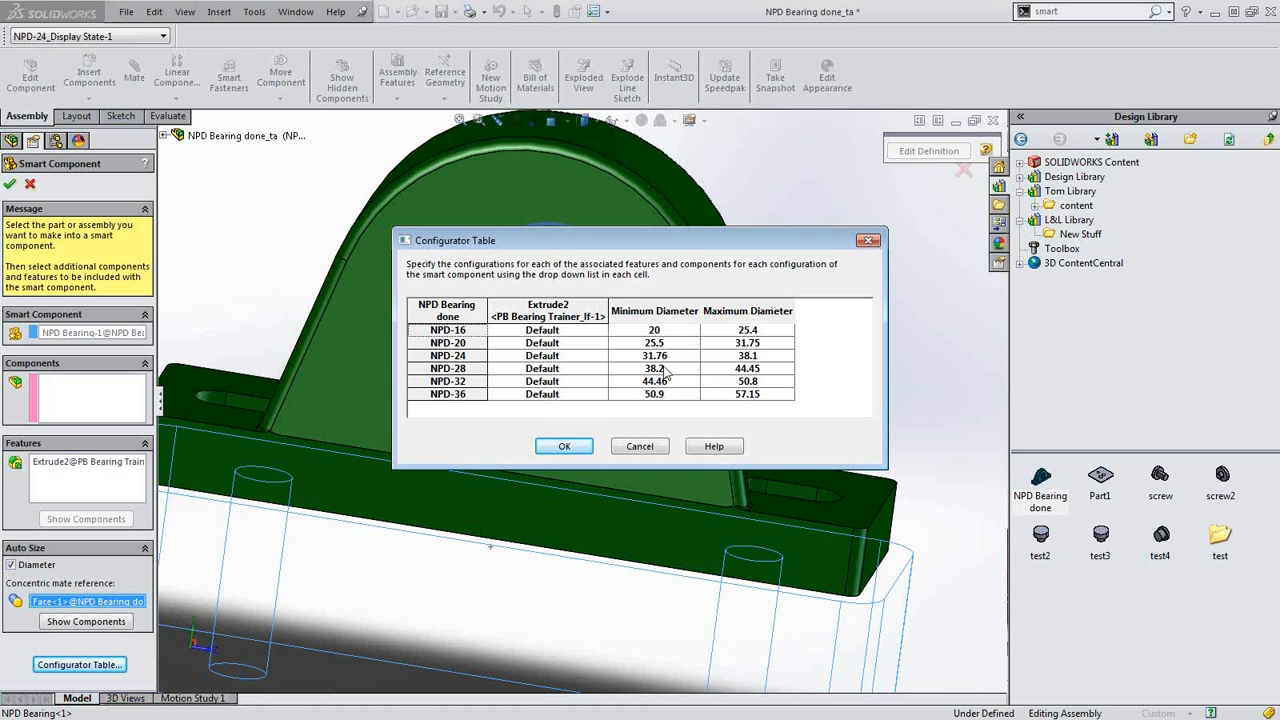
{"action": "left_click", "coordinate": [563, 445]}
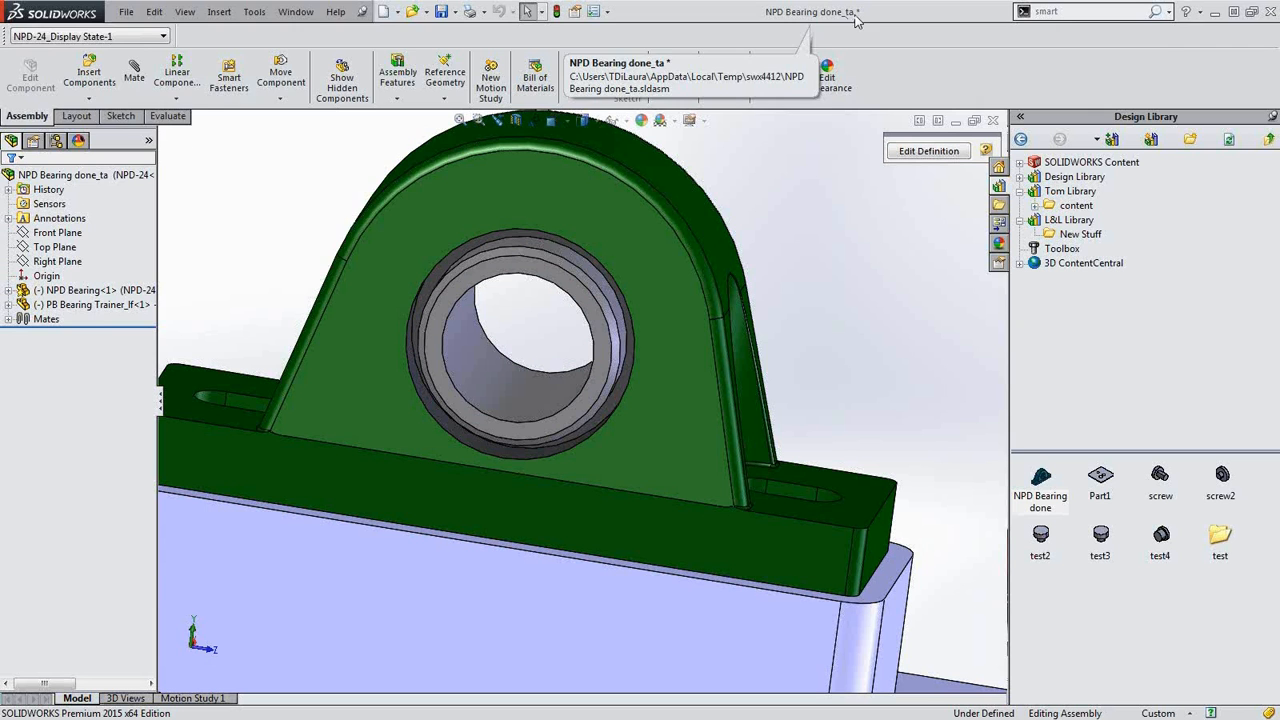
{"action": "left_click", "coordinate": [993, 120]}
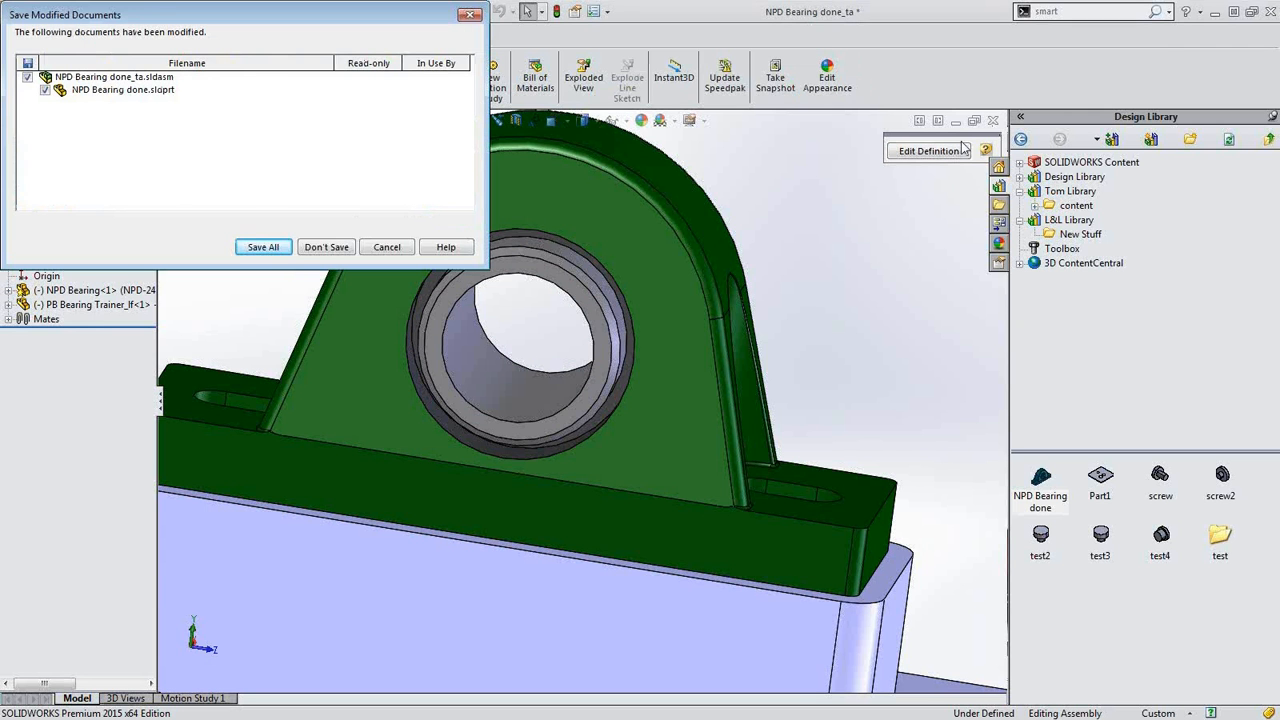
{"action": "left_click", "coordinate": [287, 250]}
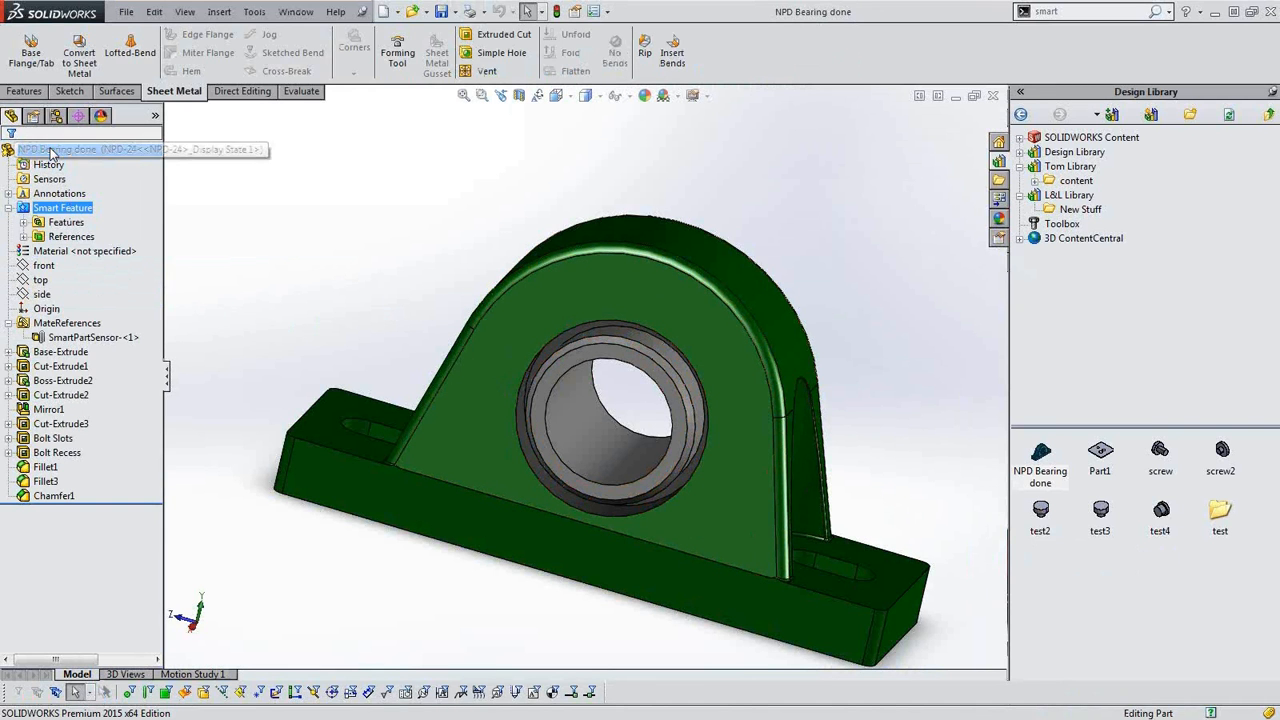
- Add the bearing part to the content folder of Tom Library as NPD Bearing L&L and select its library entry
{"action": "left_click_drag", "start_coordinate": [50, 152], "coordinate": [1095, 578]}
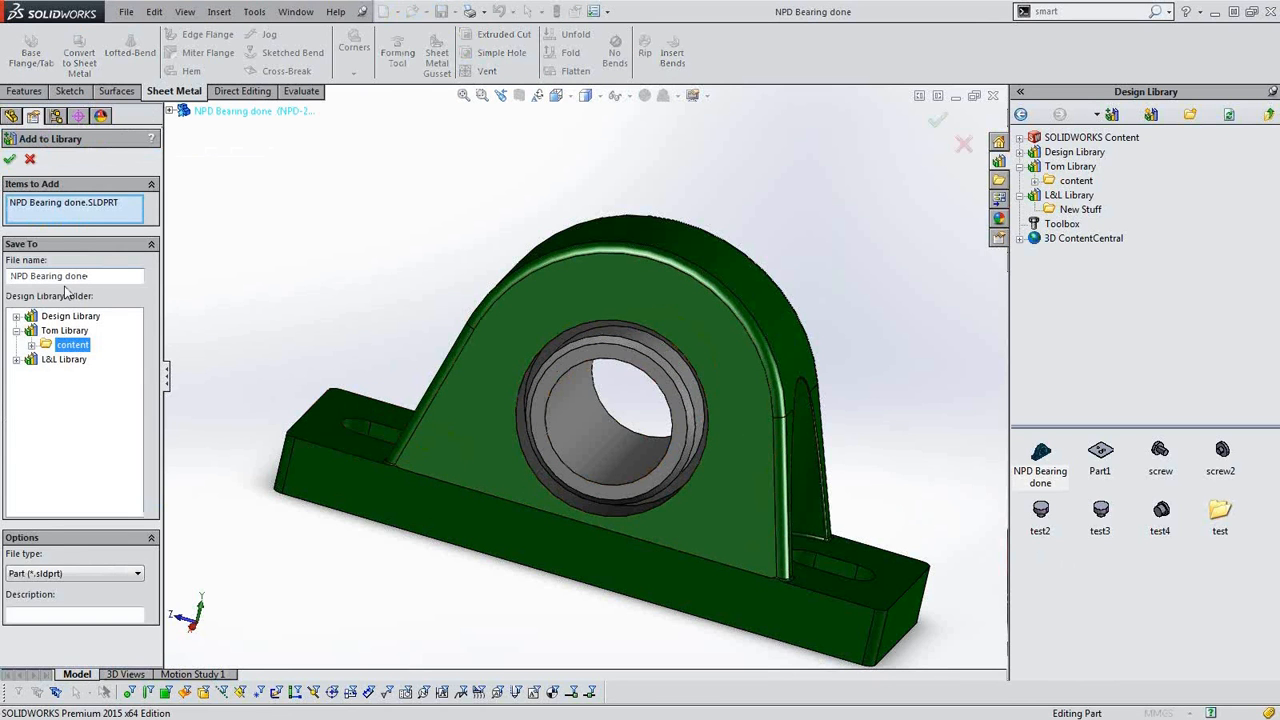
{"action": "type", "text": "L&L"}
{"action": "left_click", "coordinate": [9, 159]}
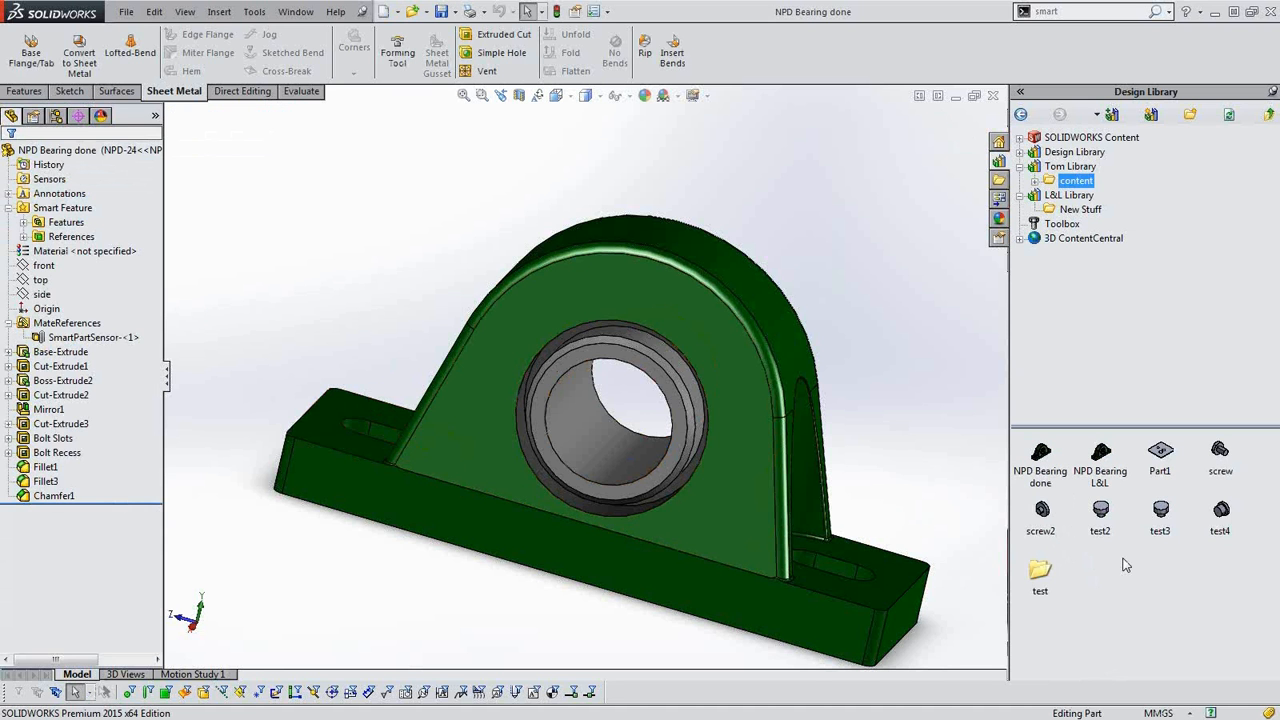
{"action": "left_click", "coordinate": [1090, 476]}
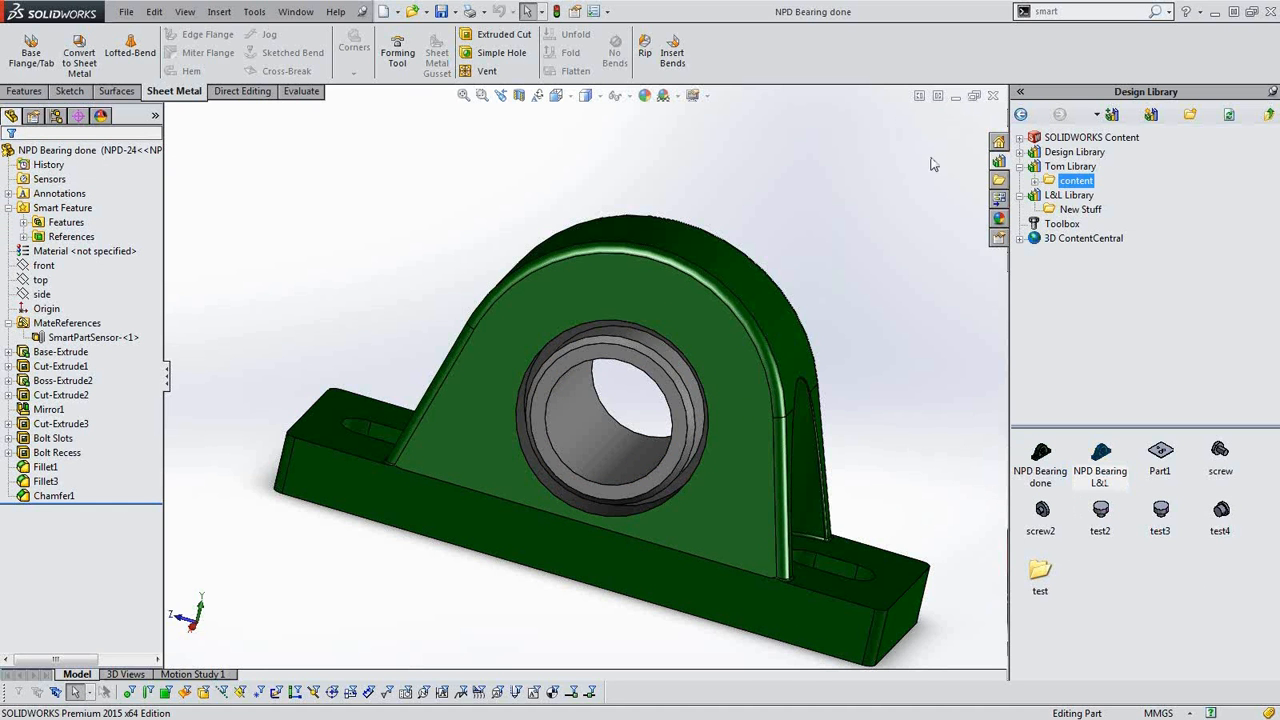
- Switch to the PowerPoint slide show, advance to the Smart Features slide, and return to SOLIDWORKS
{"action": "key", "text": "alt+Tab"}
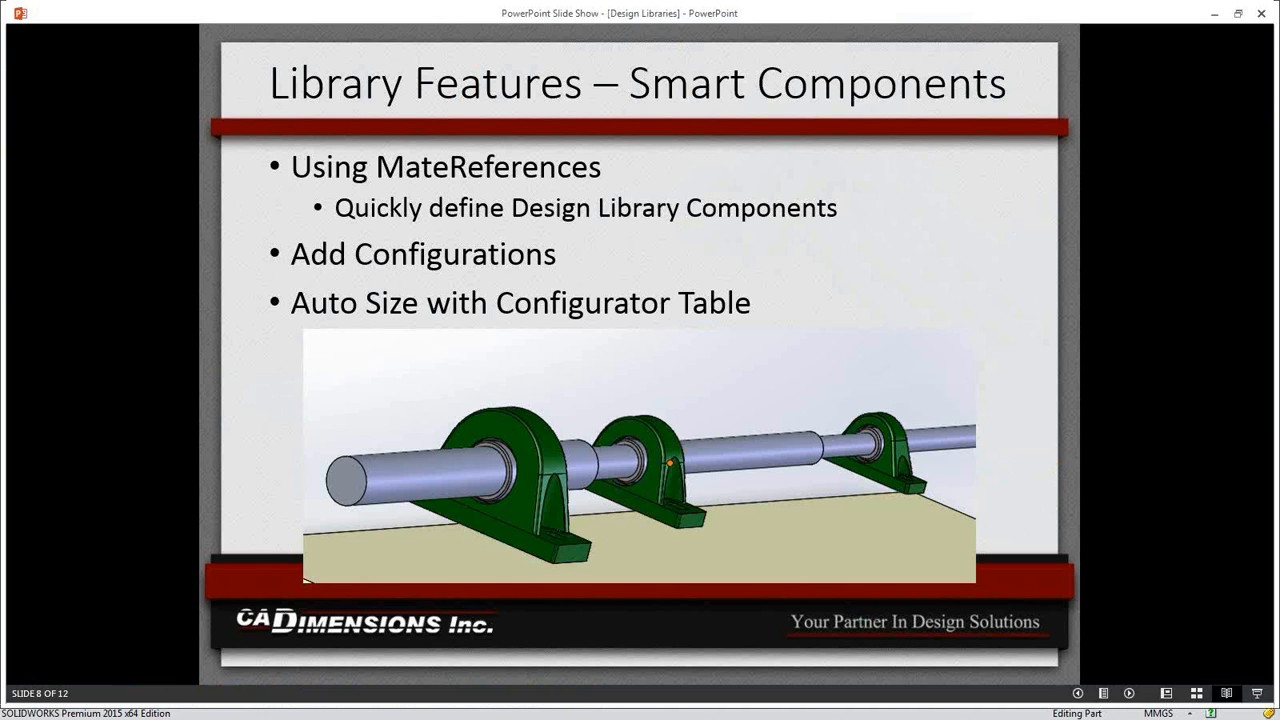
{"action": "left_click", "coordinate": [252, 408]}
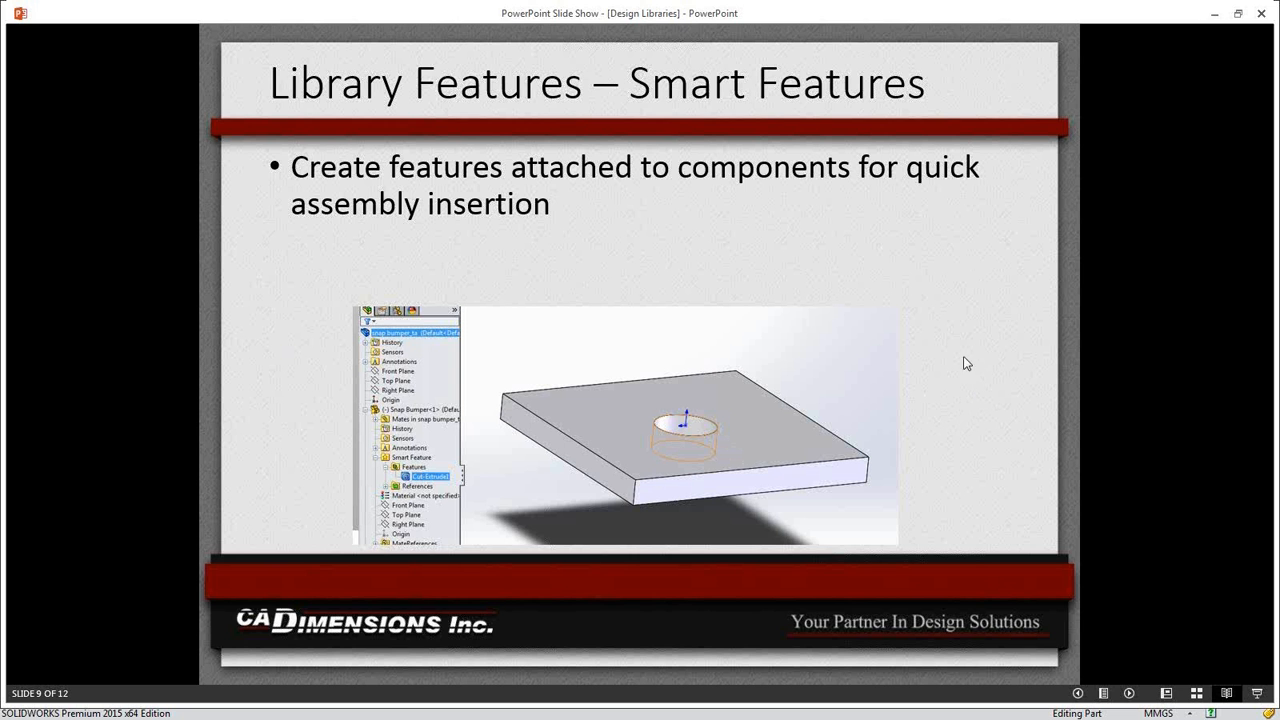
{"action": "key", "text": "alt+Tab"}
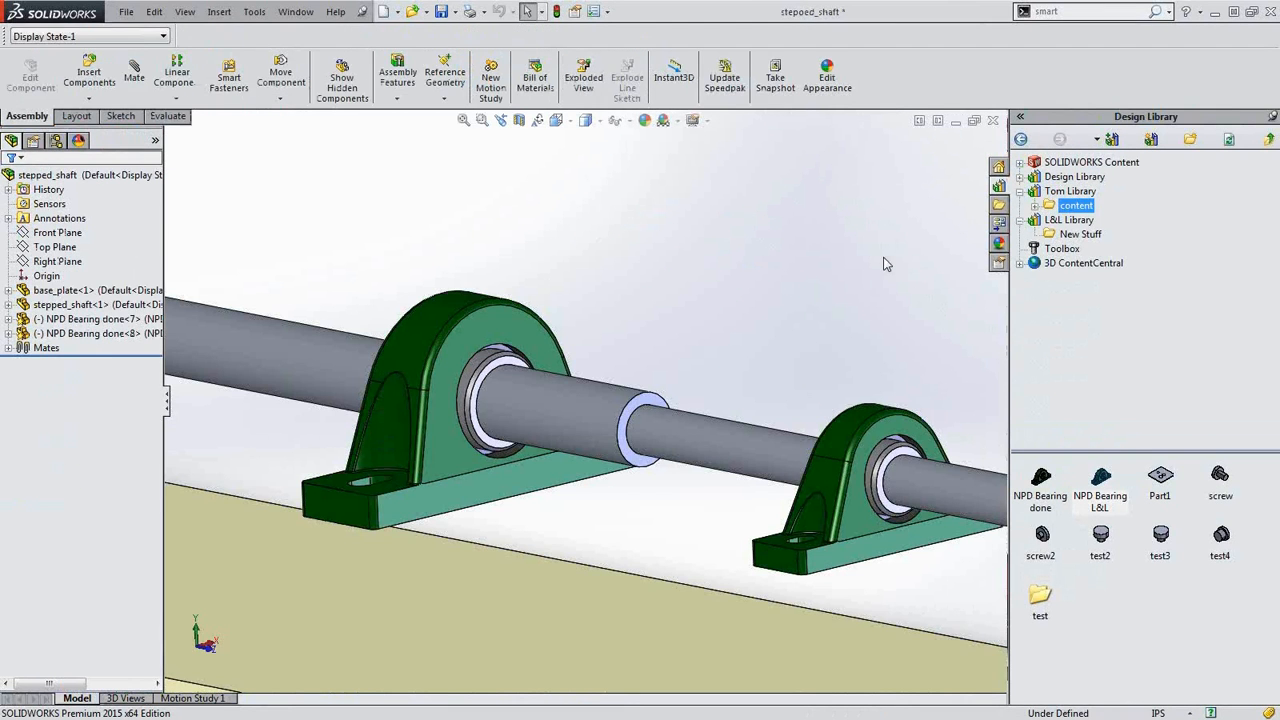
- Close the stepped_shaft and Gear model assemblies without saving their changes
{"action": "left_click", "coordinate": [995, 120]}
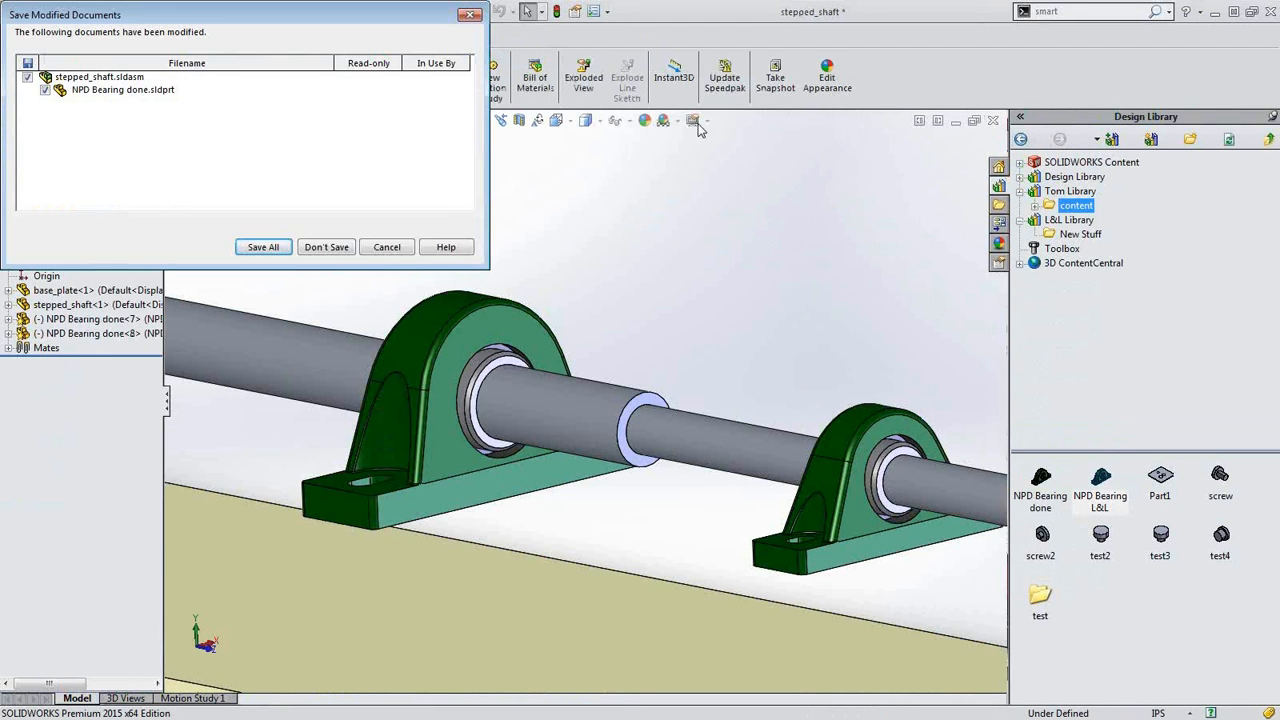
{"action": "left_click", "coordinate": [315, 250]}
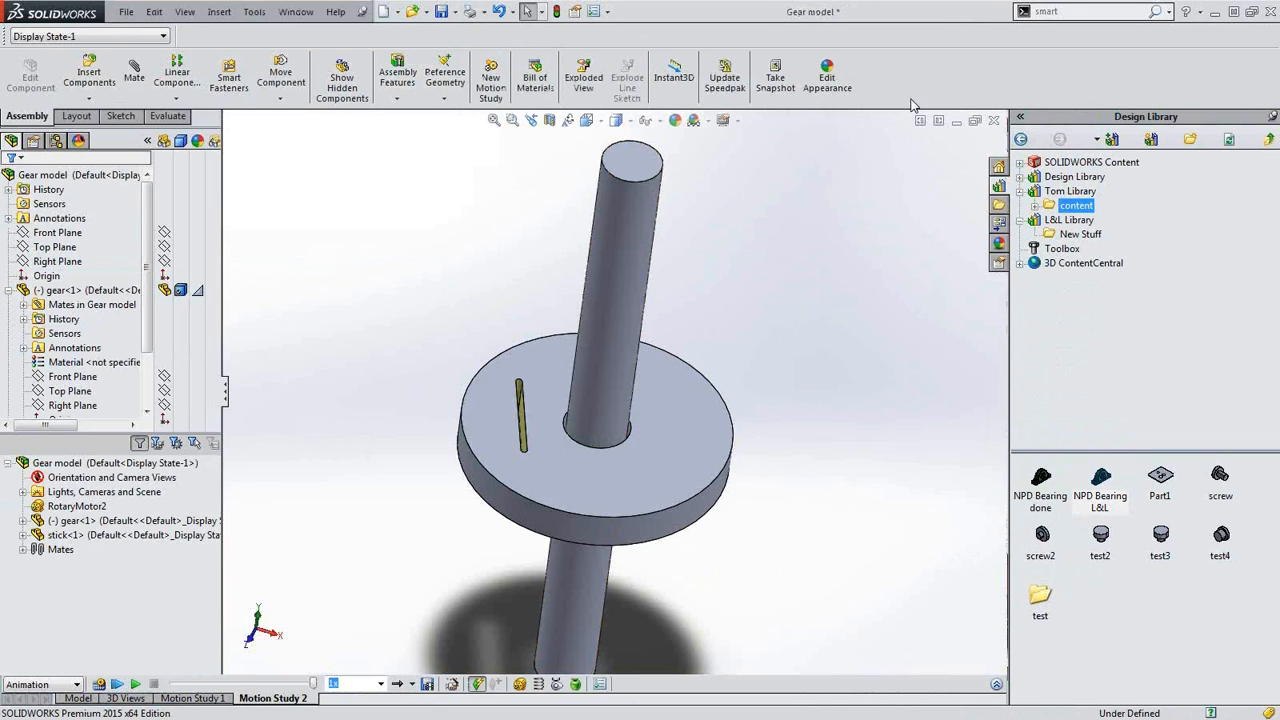
{"action": "left_click", "coordinate": [993, 120]}
{"action": "left_click", "coordinate": [334, 254]}
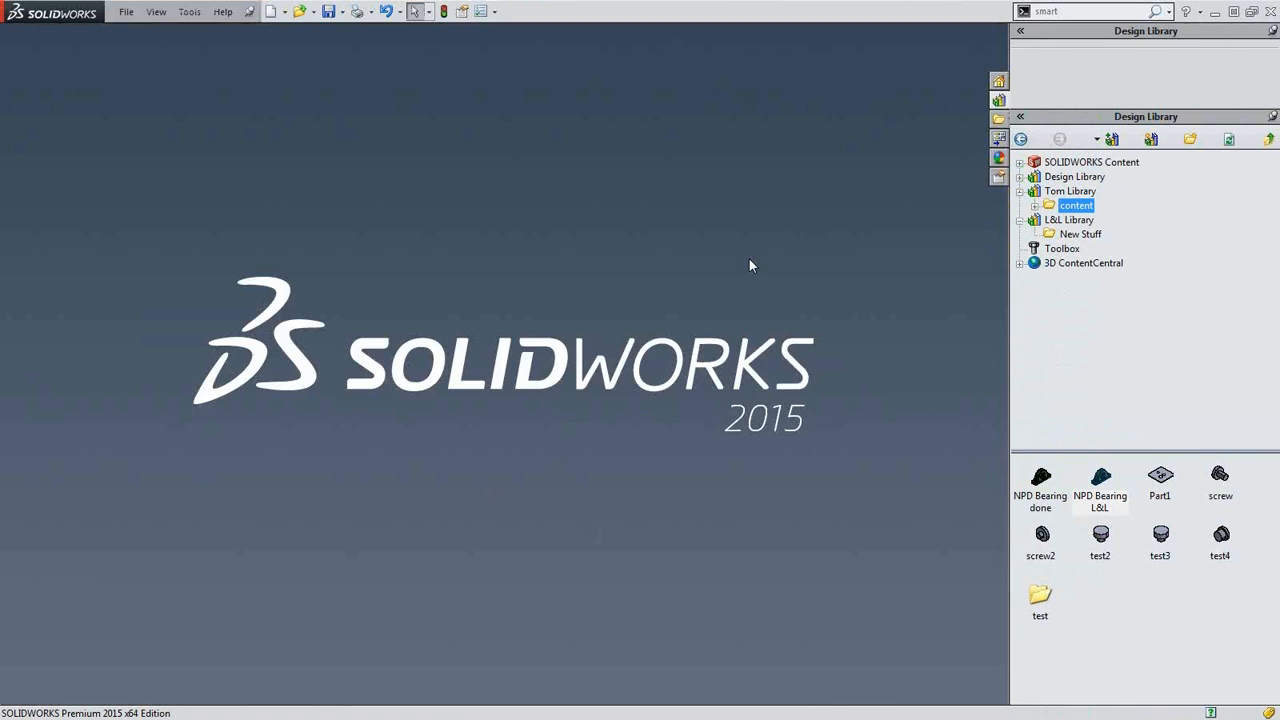
- Create a new part from the block template and save it as block in the webinar folder
{"action": "left_click", "coordinate": [270, 12]}
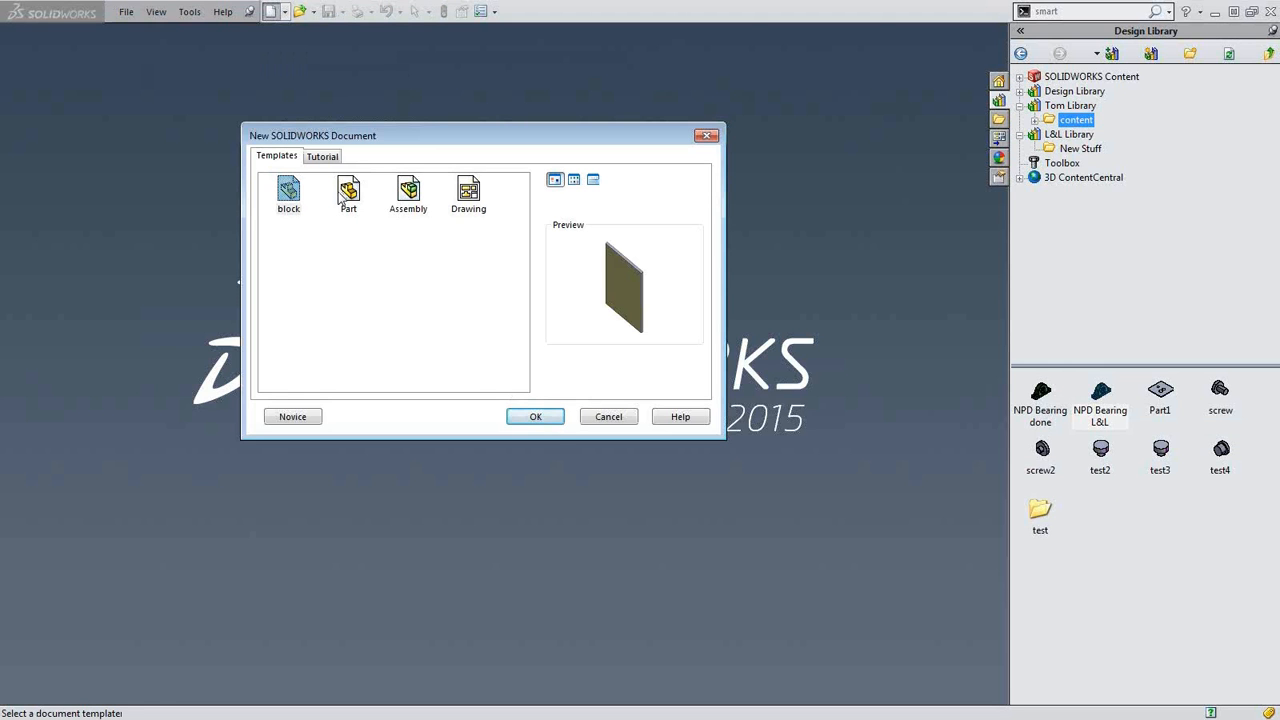
{"action": "left_click", "coordinate": [546, 419]}
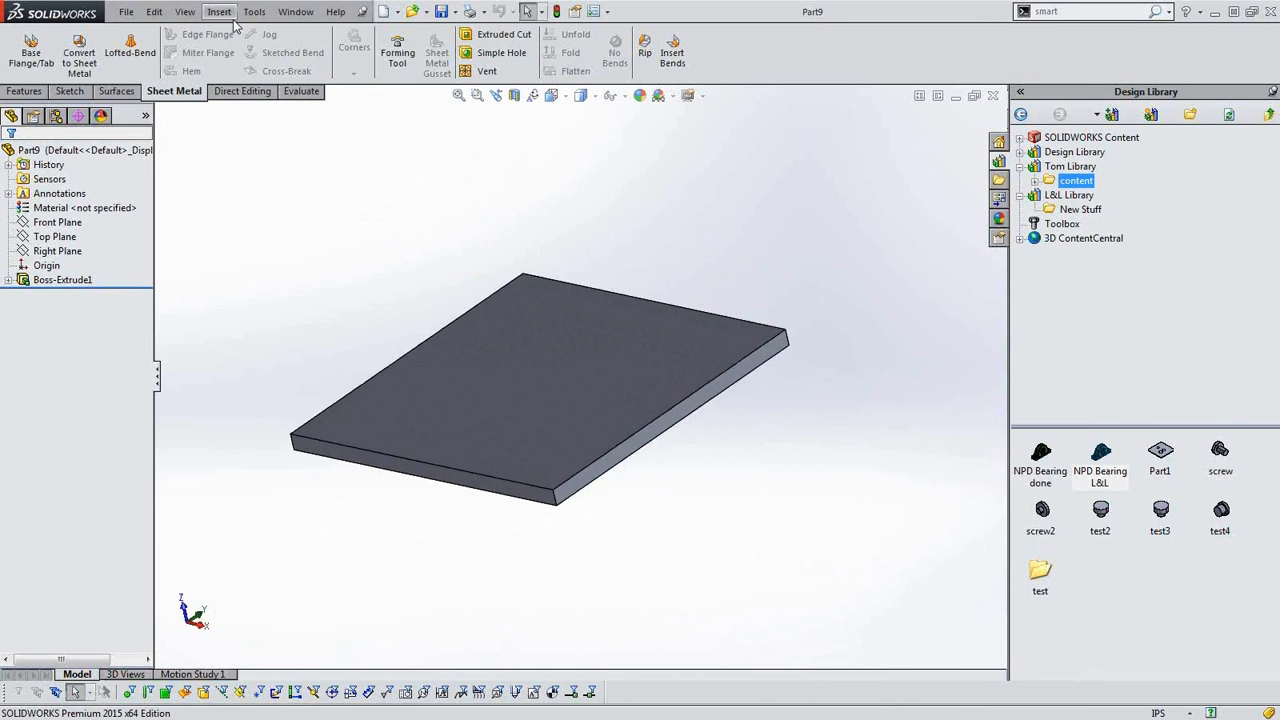
{"action": "left_click", "coordinate": [441, 11]}
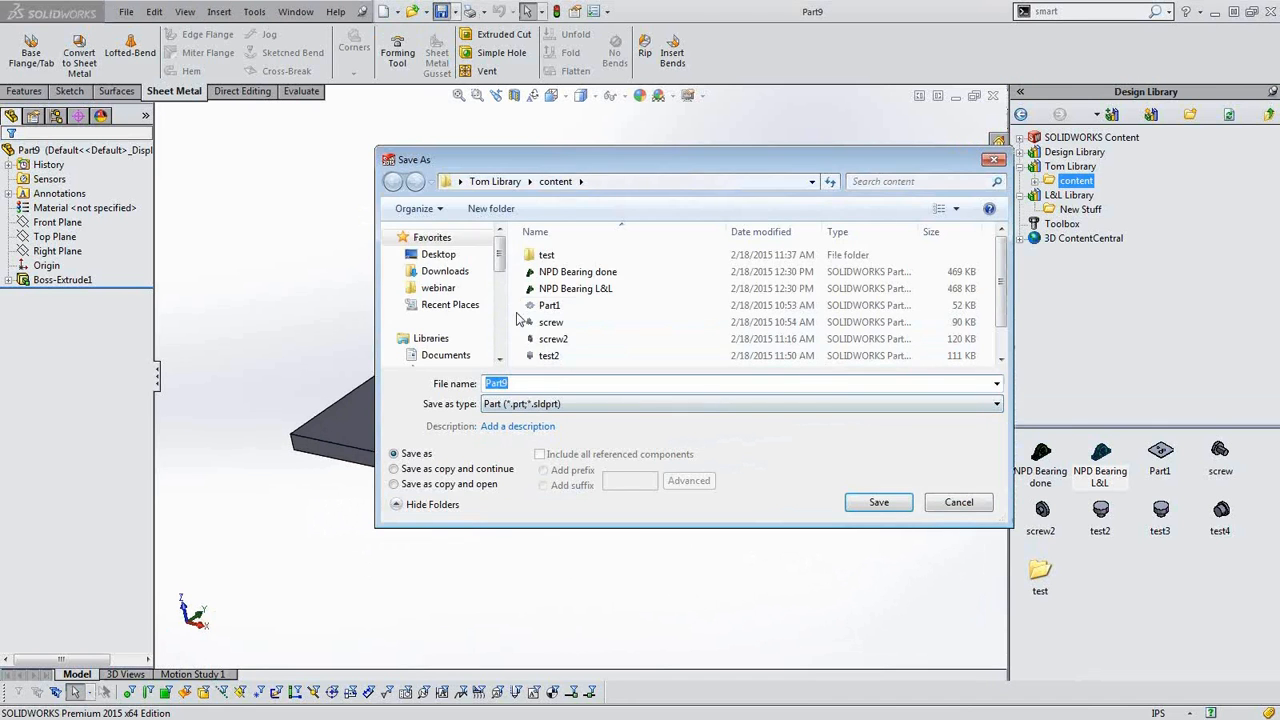
{"action": "left_click", "coordinate": [432, 271]}
{"action": "left_click", "coordinate": [436, 288]}
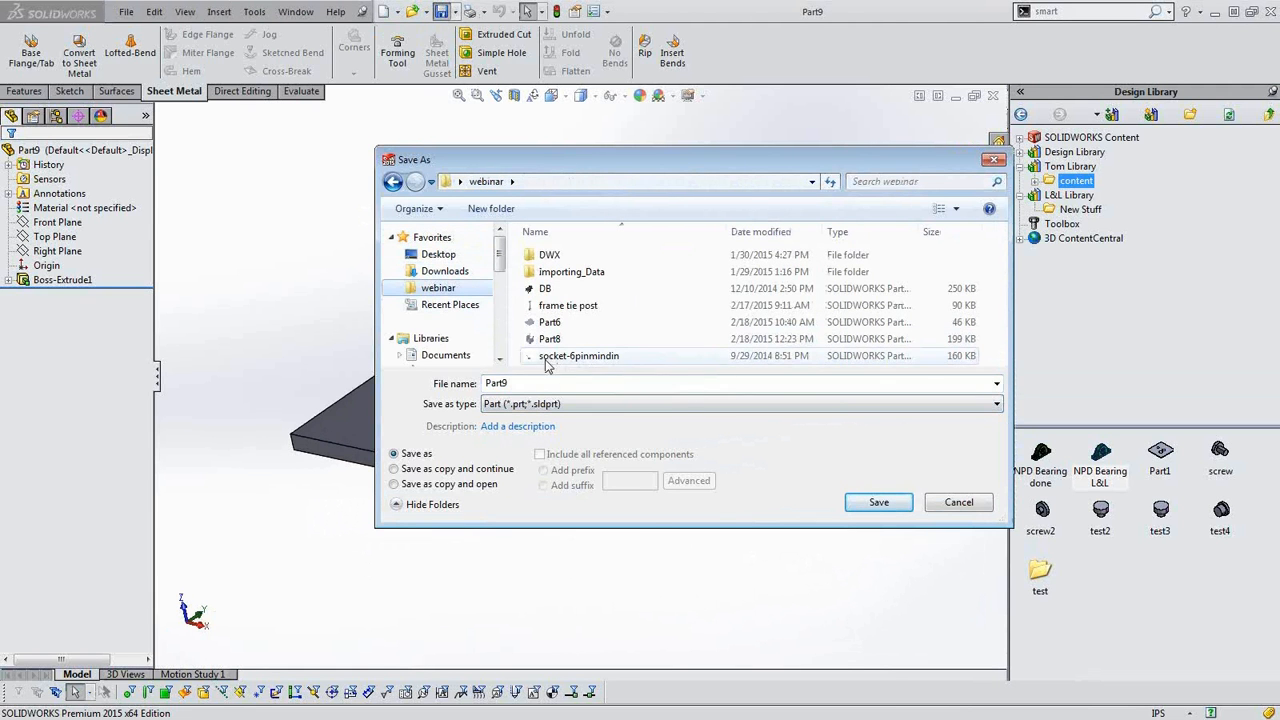
{"action": "type", "text": "block"}
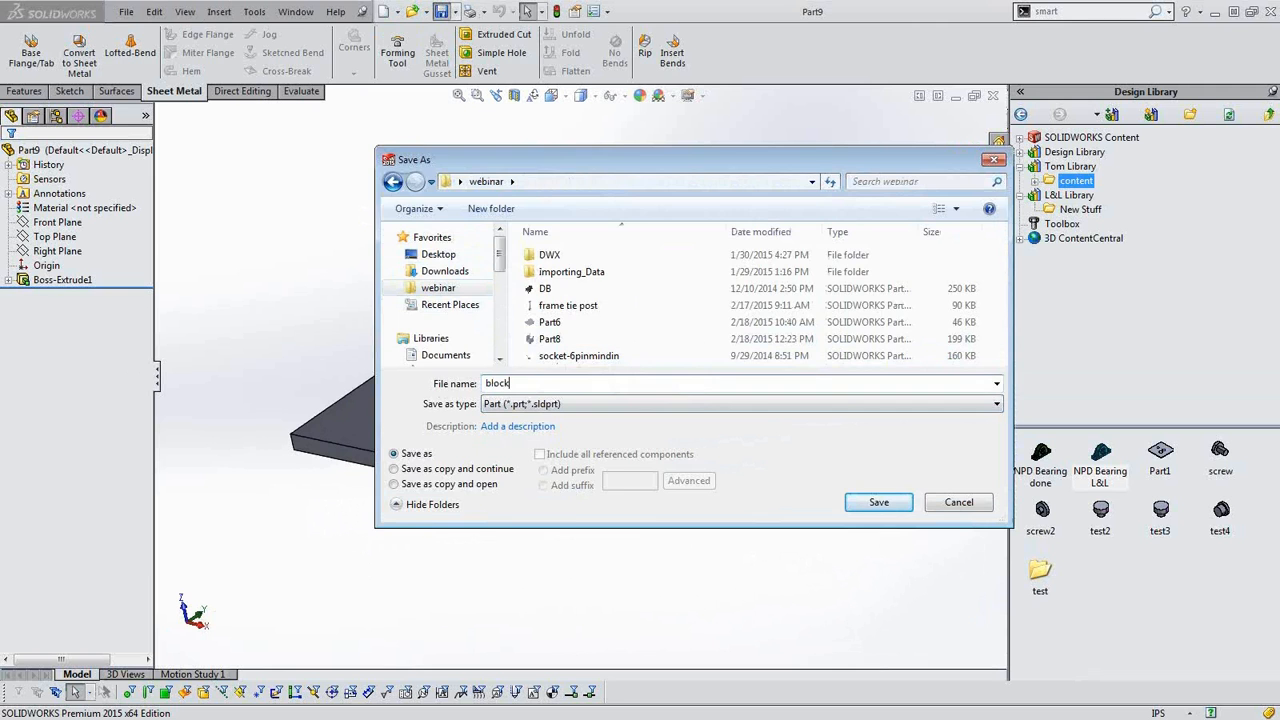
{"action": "key", "text": "Return"}
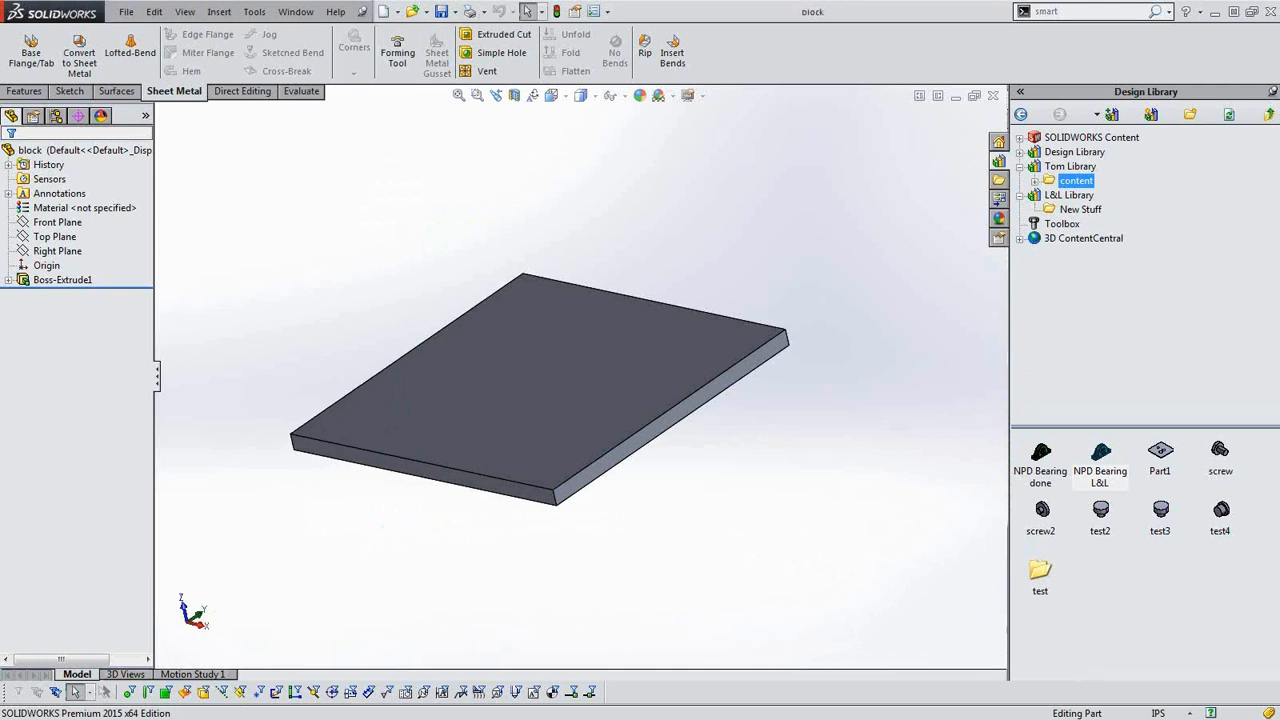
{"action": "left_click", "coordinate": [477, 431]}
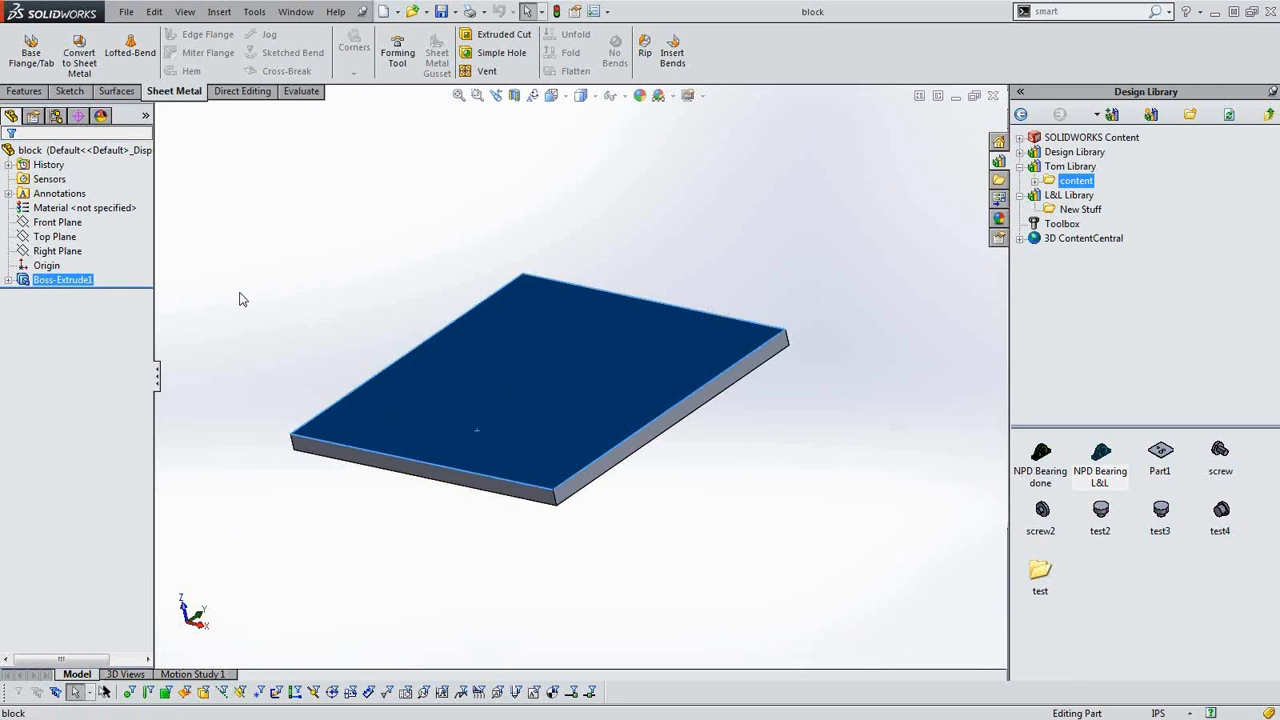
{"action": "left_click", "coordinate": [241, 314]}
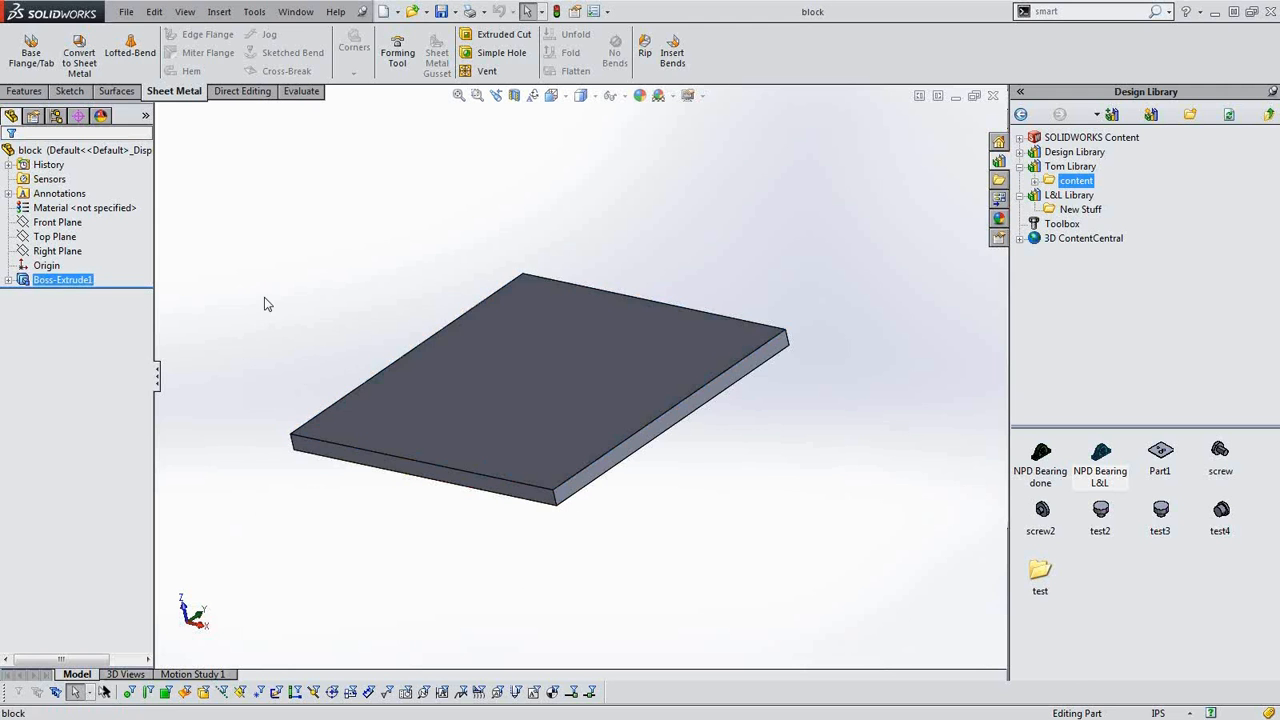
- Create another new part from the Part template and start a sketch on the Front Plane
{"action": "left_click", "coordinate": [380, 11]}
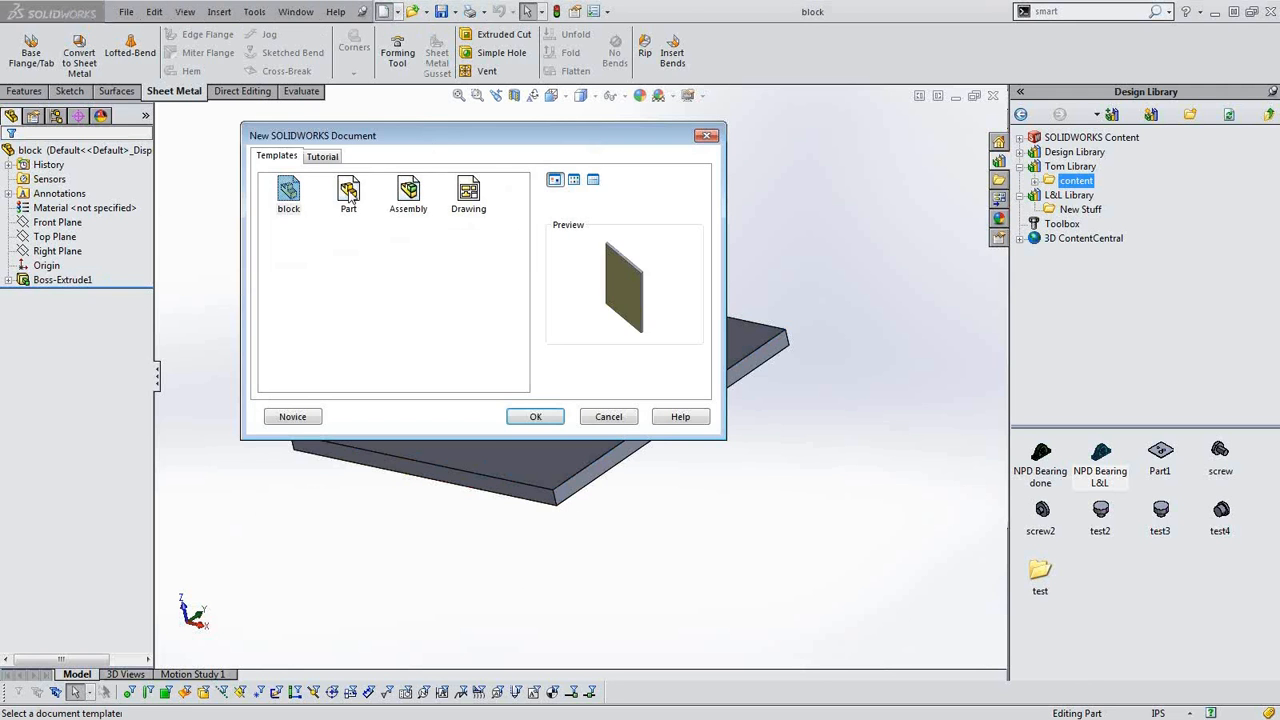
{"action": "double_click", "coordinate": [349, 196]}
{"action": "right_click_drag", "start_coordinate": [491, 285], "coordinate": [492, 313]}
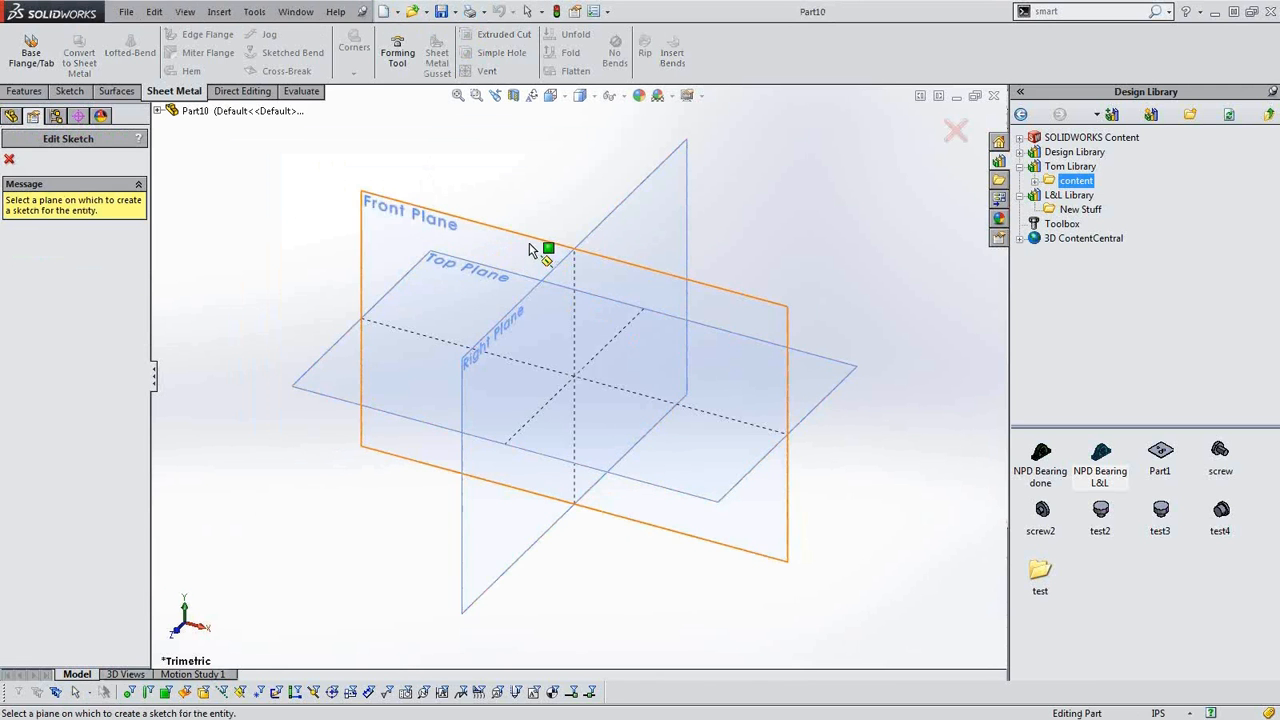
{"action": "left_click", "coordinate": [535, 250]}
- Sketch a closed stepped half-profile from the origin with lines, about 2.2 in wide across its upper edge and about 1 in wide below
{"action": "right_click_drag", "start_coordinate": [631, 301], "coordinate": [565, 298]}
{"action": "left_click", "coordinate": [580, 376]}
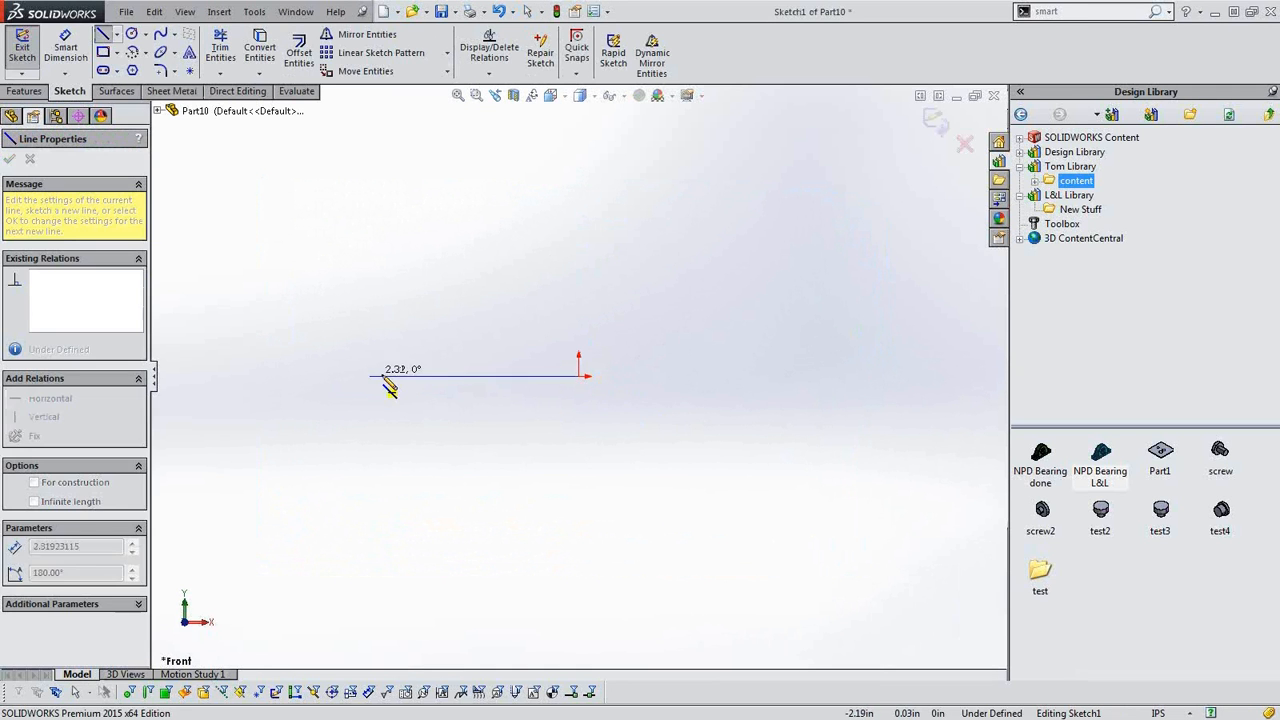
{"action": "left_click", "coordinate": [390, 376]}
{"action": "left_click", "coordinate": [390, 418]}
{"action": "left_click", "coordinate": [491, 418]}
{"action": "left_click", "coordinate": [491, 577]}
{"action": "left_click", "coordinate": [578, 577]}
{"action": "left_click", "coordinate": [578, 376]}
- Dimension the profile's short outer edge to 0.5 in and its long vertical edge through the origin to 2.5 in
{"action": "right_click_drag", "start_coordinate": [694, 486], "coordinate": [686, 246]}
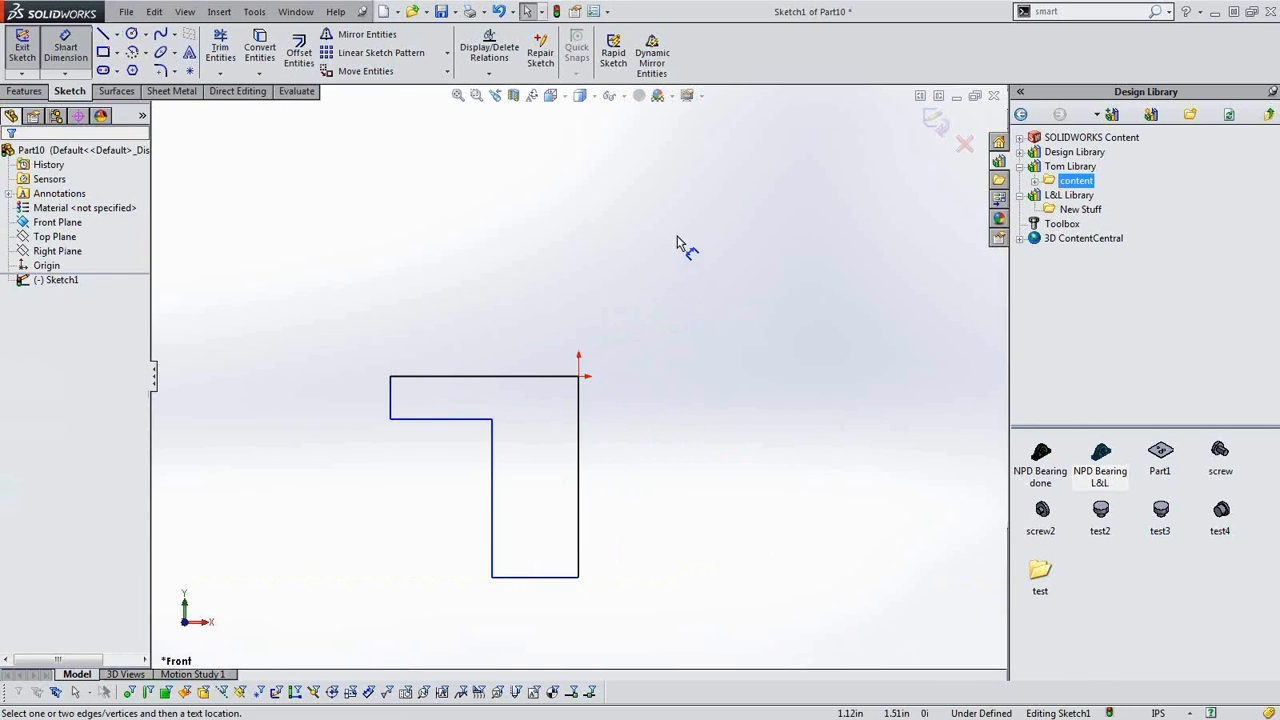
{"action": "left_click", "coordinate": [390, 402]}
{"action": "left_click", "coordinate": [366, 407]}
{"action": "type", "text": ".5"}
{"action": "key", "text": "Return"}
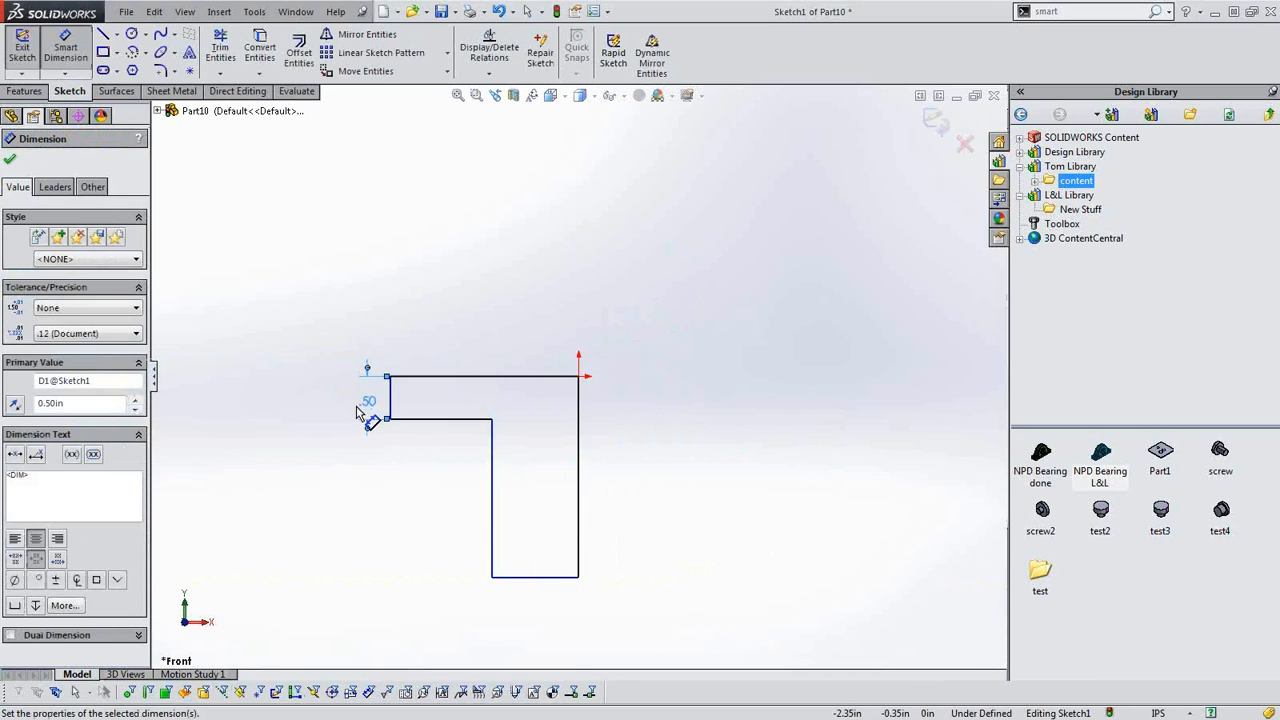
{"action": "left_click", "coordinate": [583, 441]}
{"action": "left_click", "coordinate": [613, 440]}
{"action": "type", "text": "2.5"}
{"action": "key", "text": "Return"}
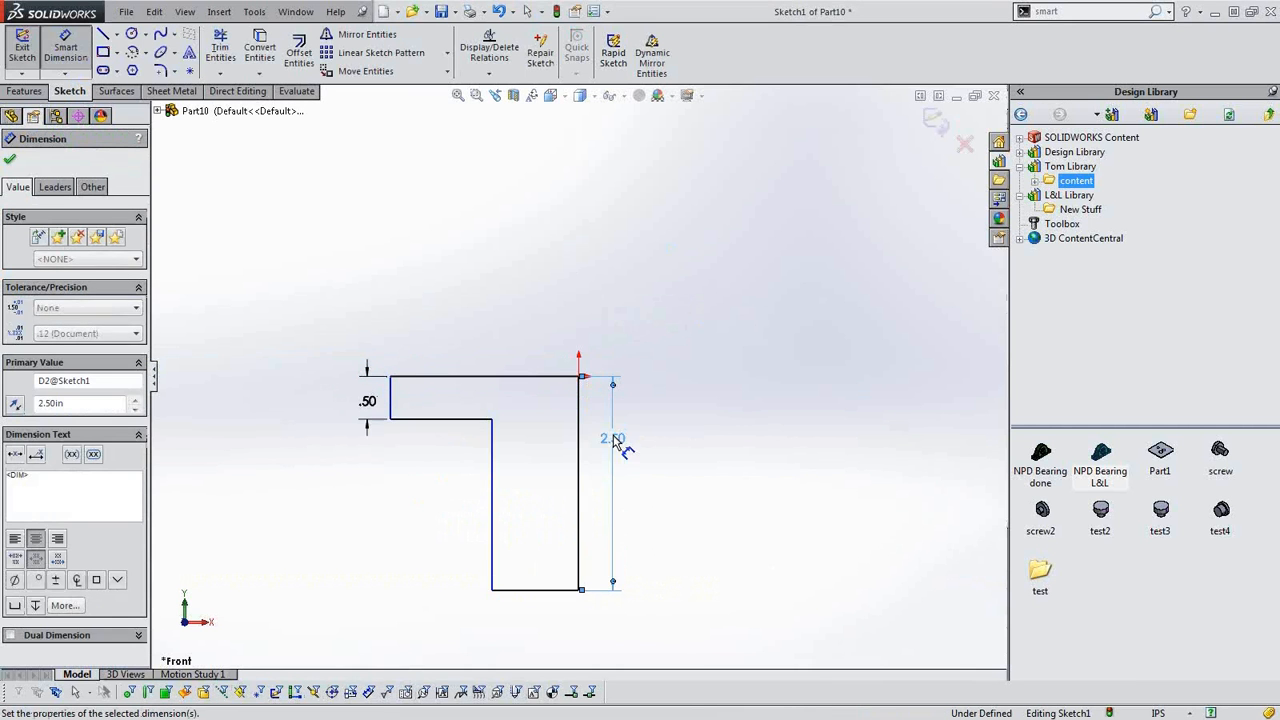
- Dimension the profile's lower edge to 1 in and its upper edge to 2 in
{"action": "left_click", "coordinate": [558, 589]}
{"action": "left_click", "coordinate": [537, 626]}
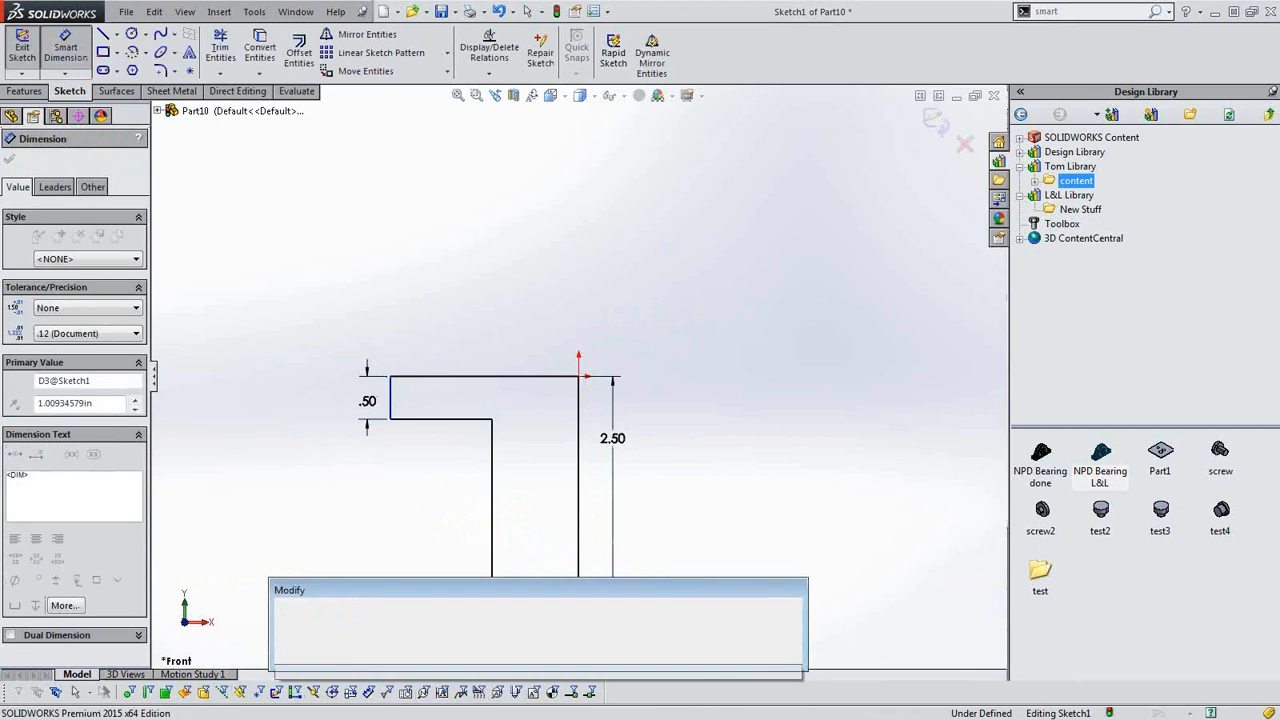
{"action": "type", "text": "1"}
{"action": "key", "text": "Return"}
{"action": "left_click", "coordinate": [477, 392]}
{"action": "left_click", "coordinate": [512, 325]}
{"action": "type", "text": "2"}
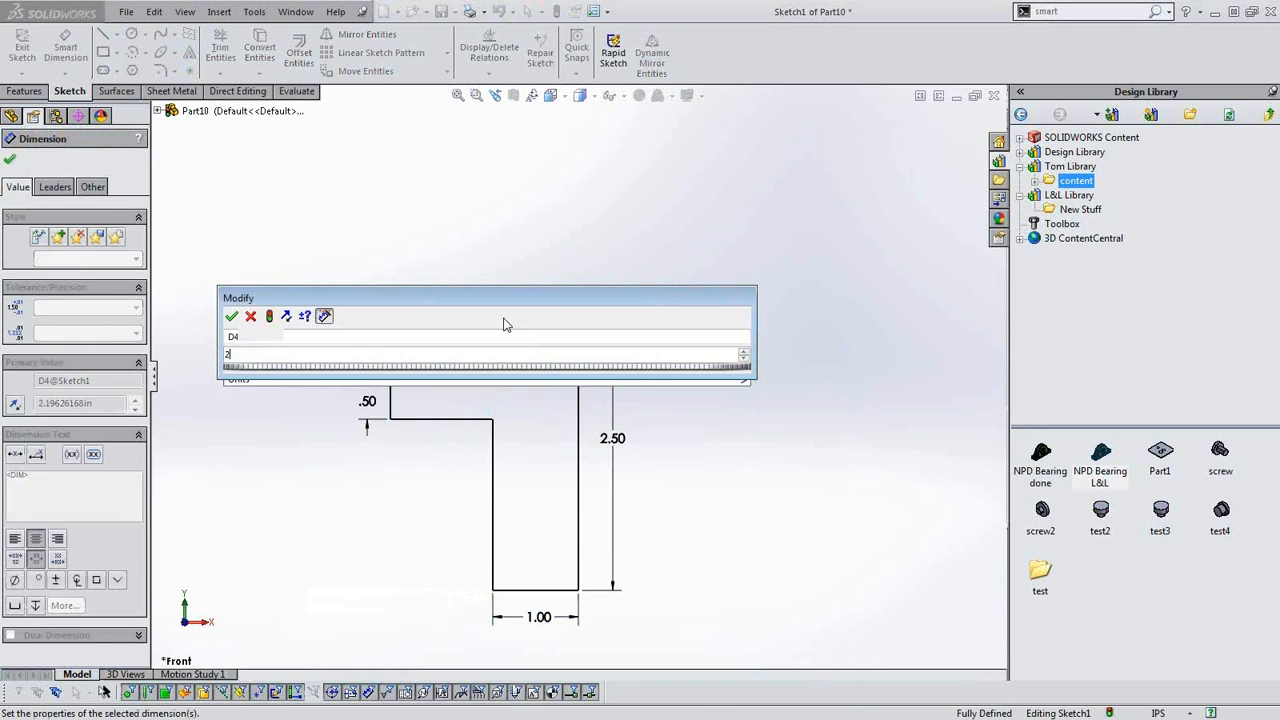
{"action": "key", "text": "Return"}
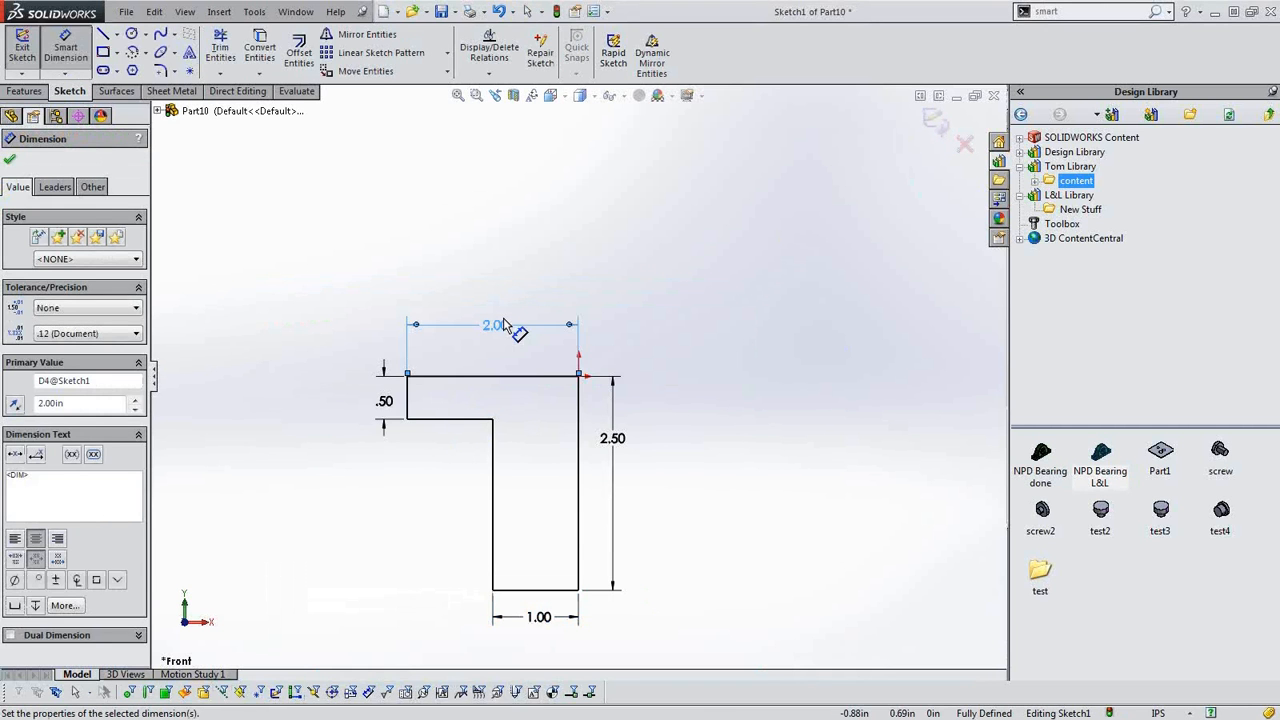
- Revolve the profile about its 2.5 in vertical edge to form a flanged cylindrical plug
{"action": "left_click", "coordinate": [28, 91]}
{"action": "left_click", "coordinate": [78, 55]}
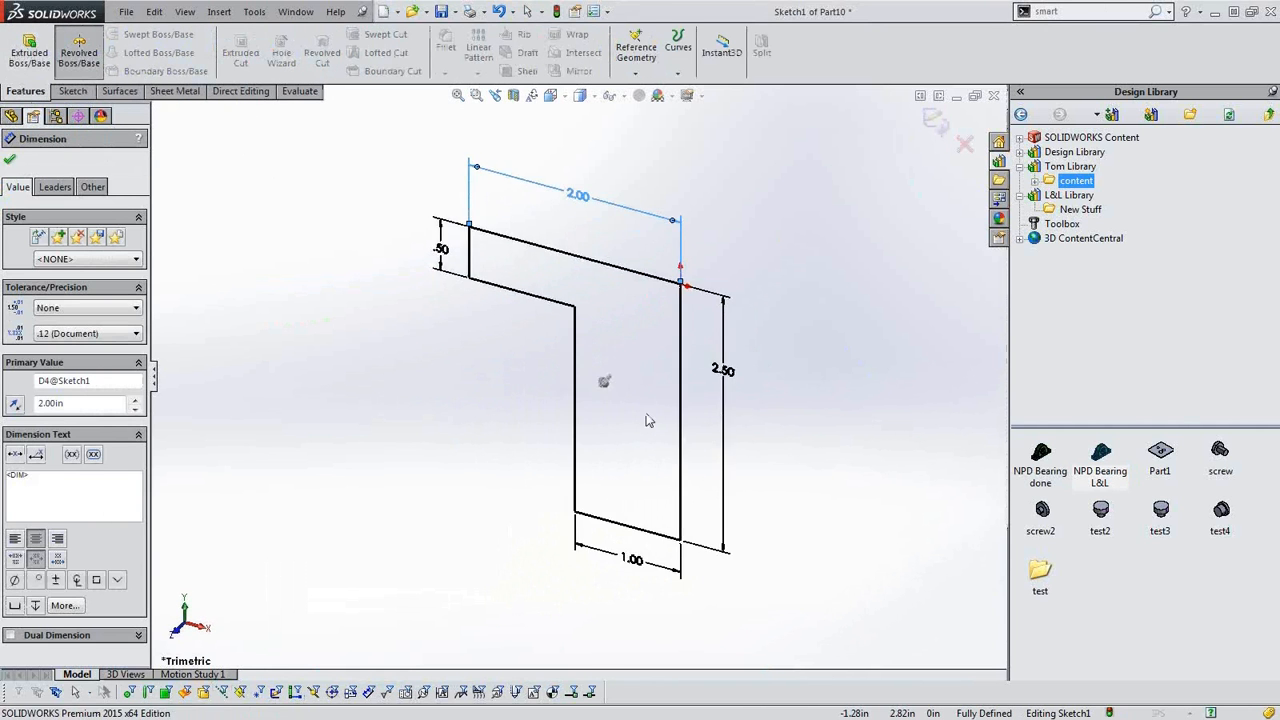
{"action": "left_click", "coordinate": [681, 400]}
{"action": "left_click", "coordinate": [936, 122]}
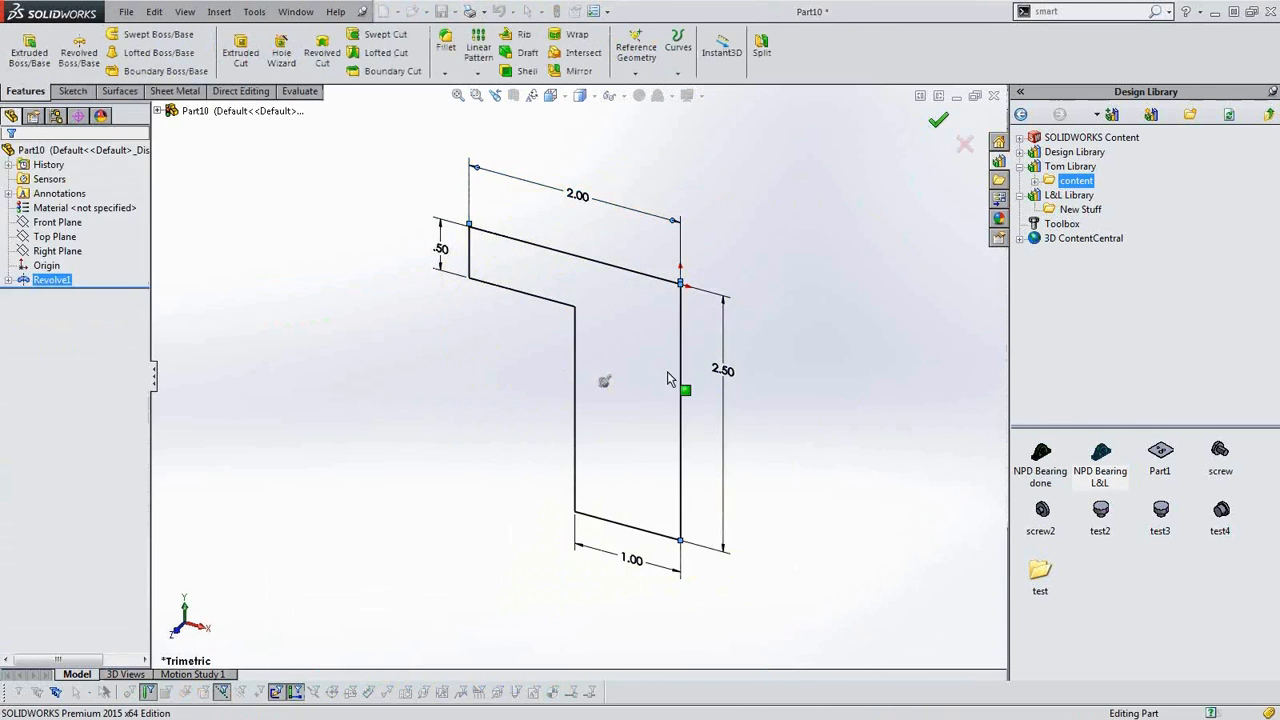
{"action": "middle_click_drag", "start_coordinate": [651, 389], "coordinate": [681, 237]}
{"action": "scroll", "coordinate": [678, 326], "scroll_direction": "up", "scroll_amount": 3}
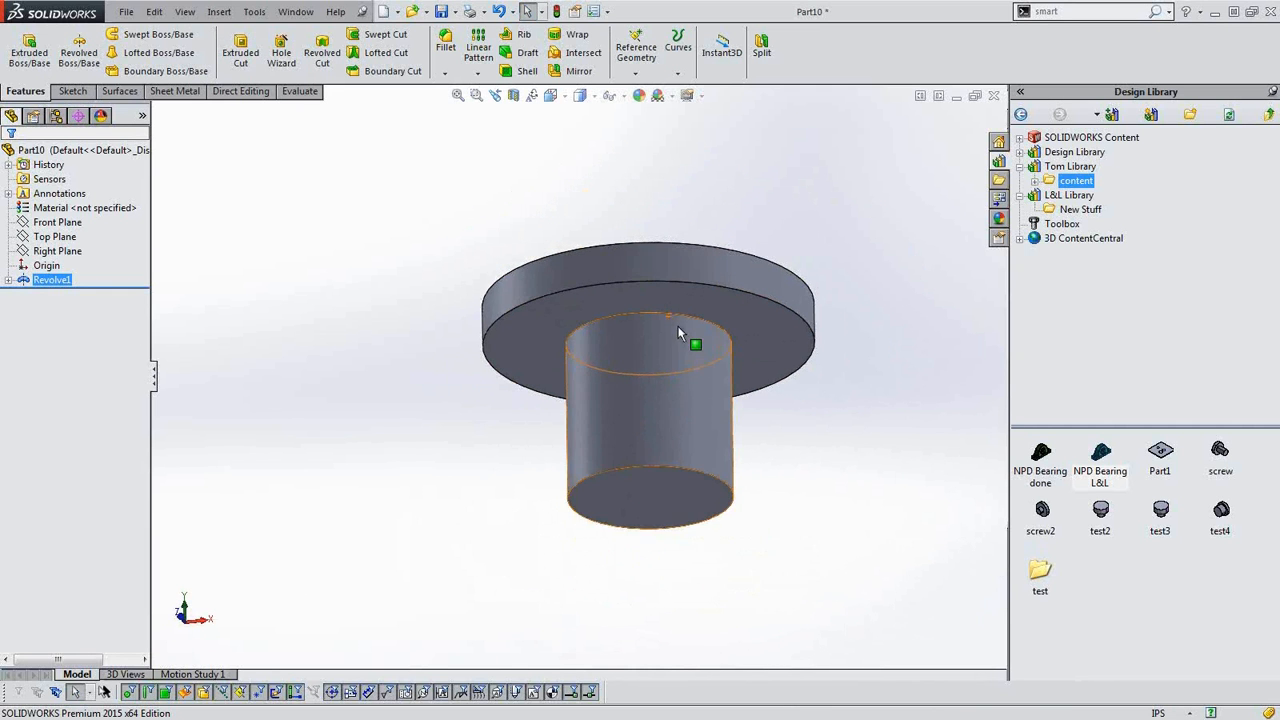
- Save the flanged plug part under the file name screw
{"action": "middle_click_drag", "start_coordinate": [690, 347], "coordinate": [689, 279]}
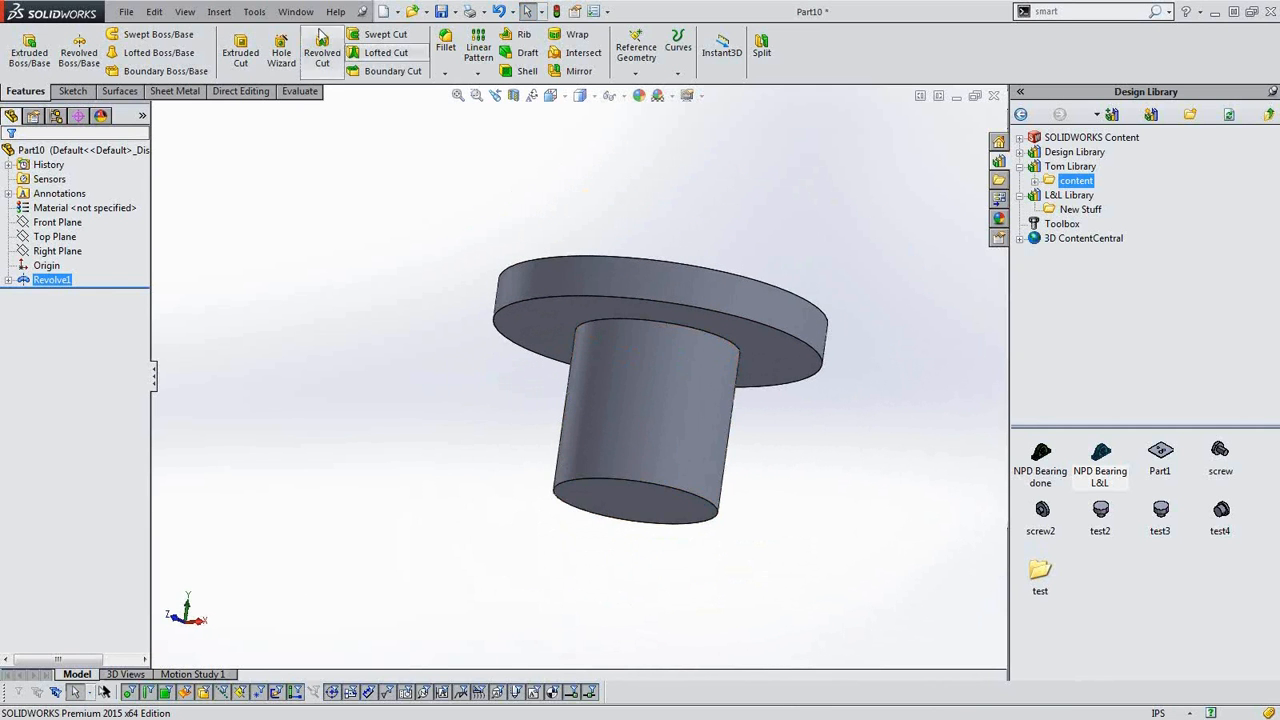
{"action": "left_click", "coordinate": [441, 11]}
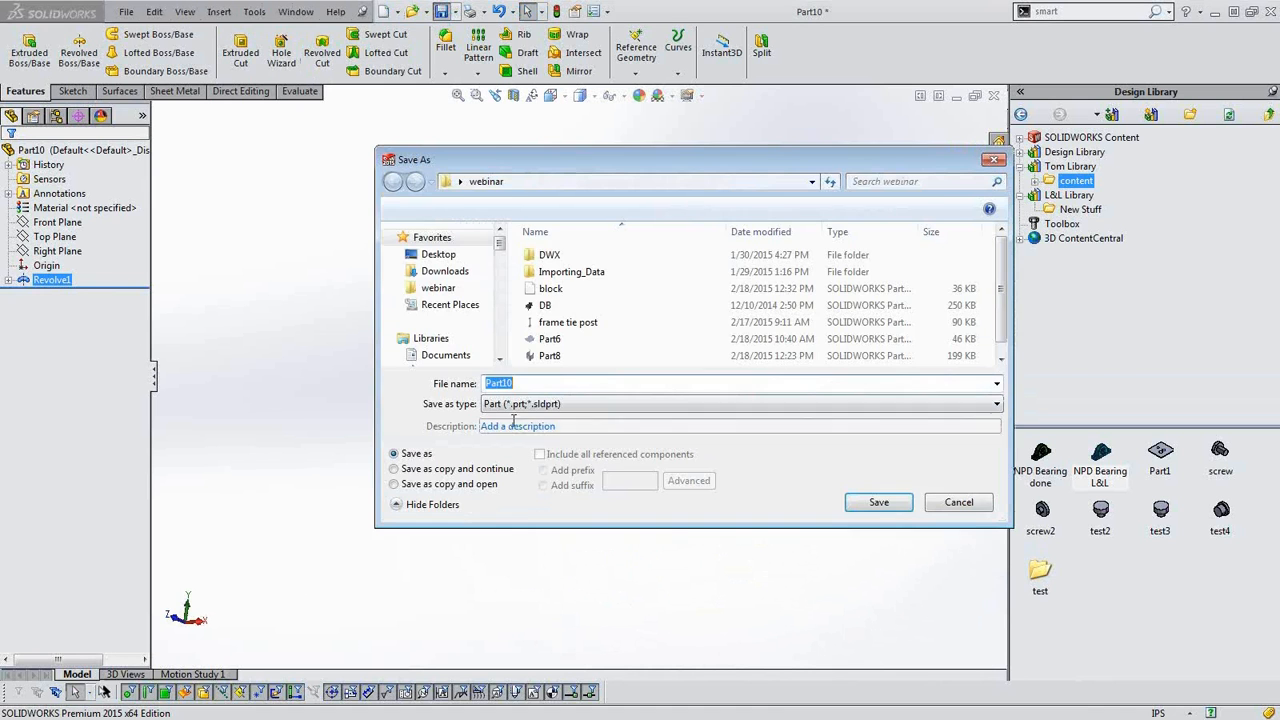
{"action": "type", "text": "screw"}
{"action": "key", "text": "Return"}
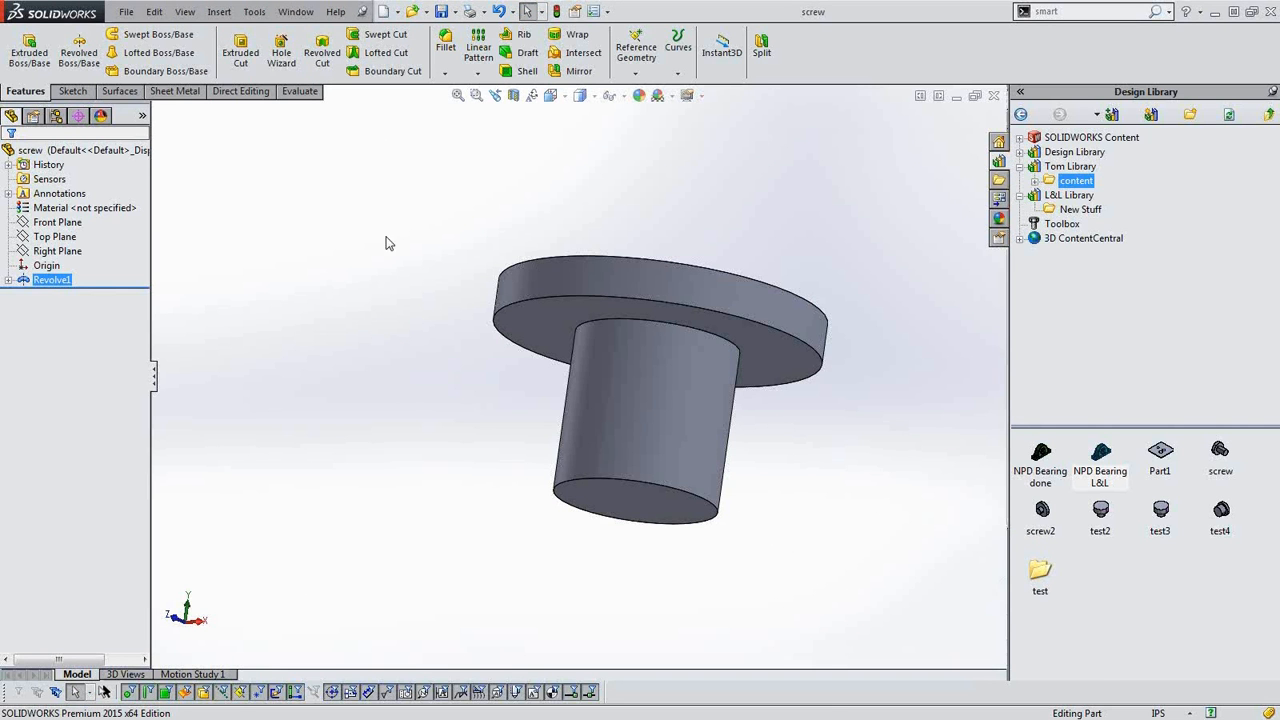
{"action": "left_click", "coordinate": [371, 283]}
- Make a new assembly from the part and place the open block and screw components in it
{"action": "left_click", "coordinate": [126, 12]}
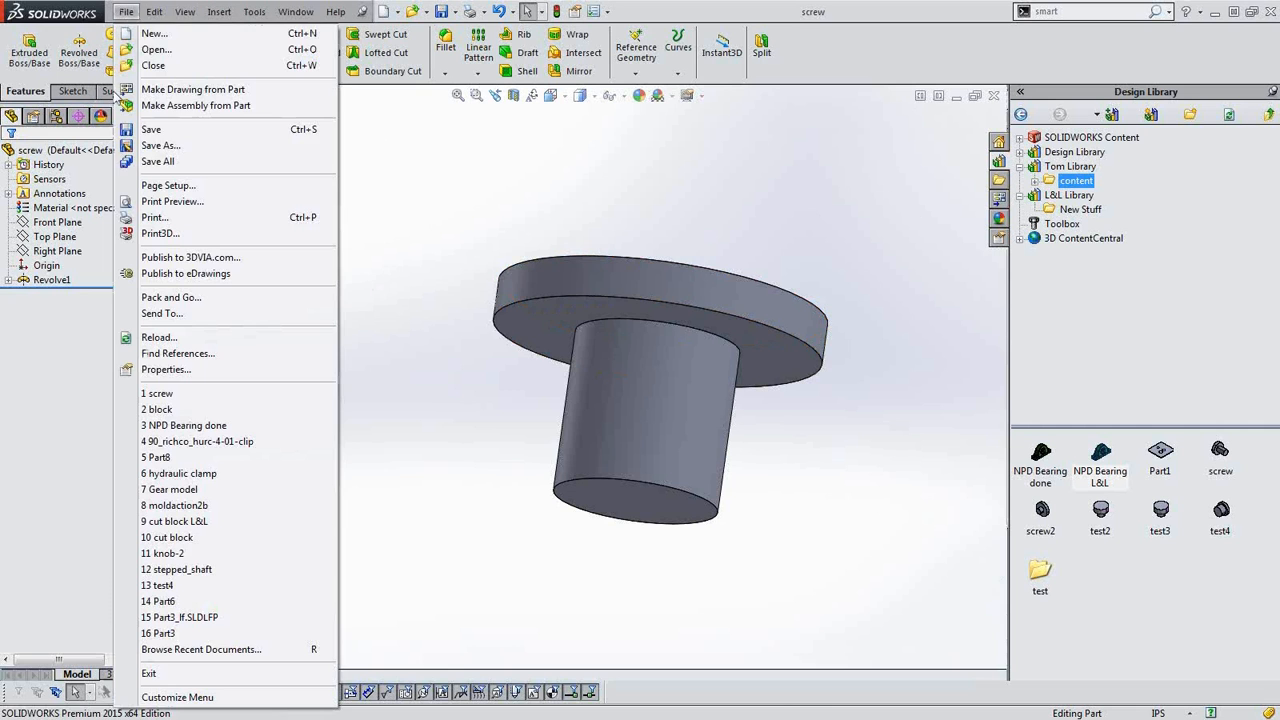
{"action": "left_click", "coordinate": [178, 106]}
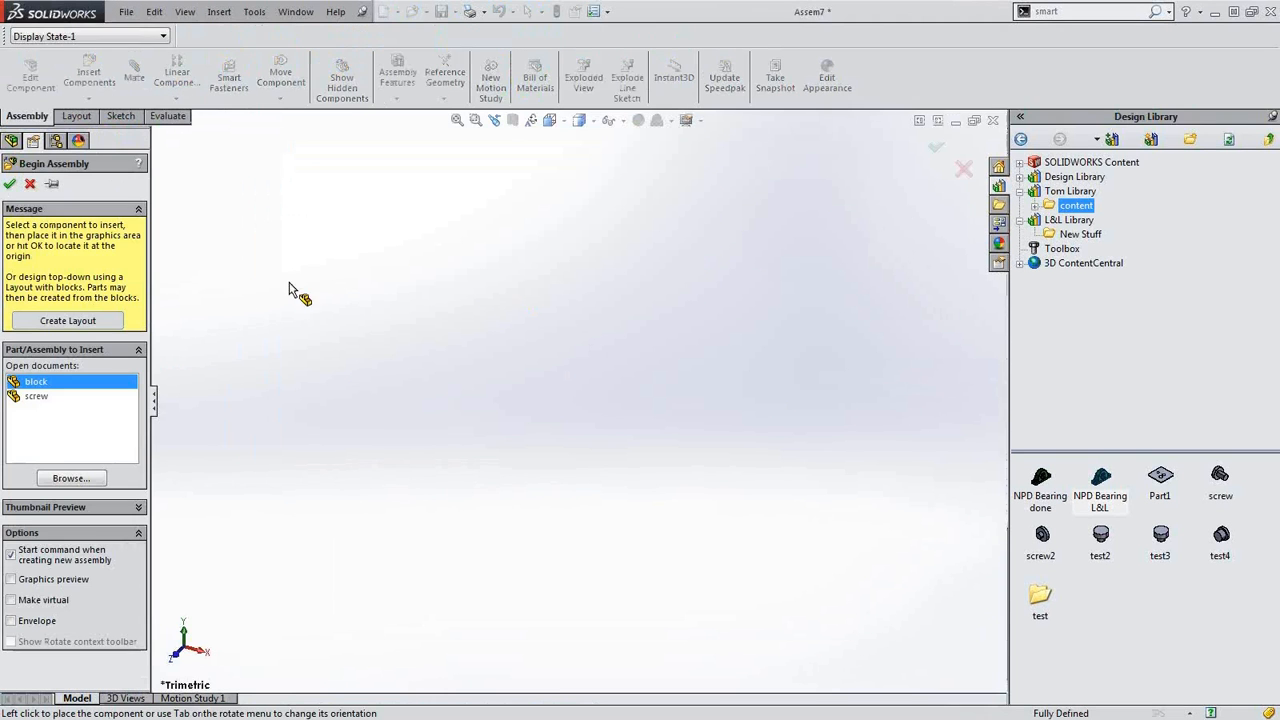
{"action": "left_click", "coordinate": [36, 395]}
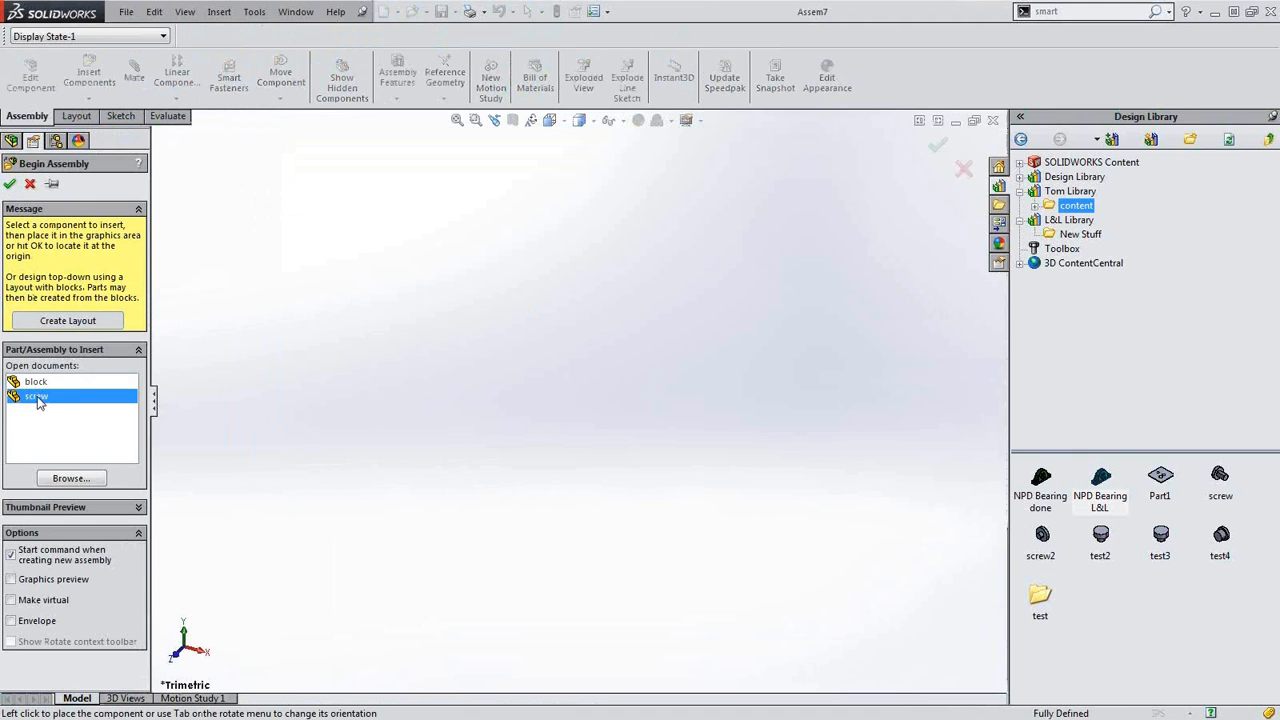
{"action": "left_click", "coordinate": [36, 383]}
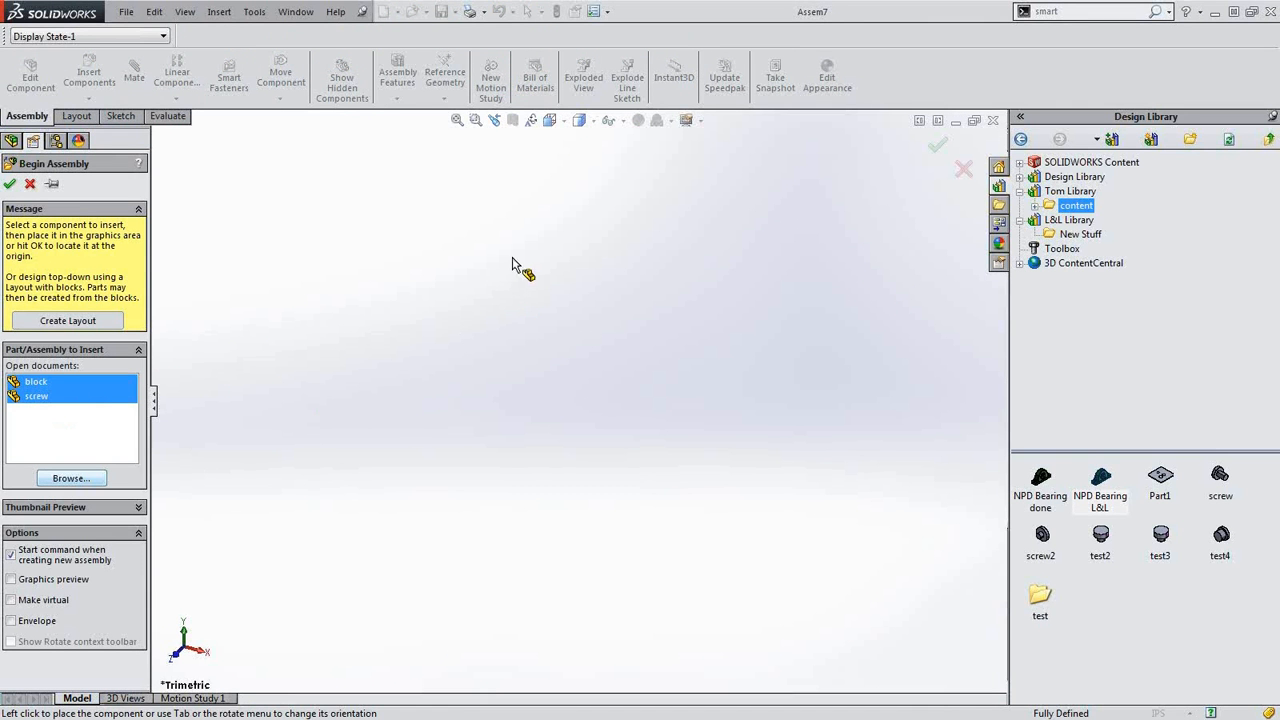
{"action": "left_click", "coordinate": [560, 312]}
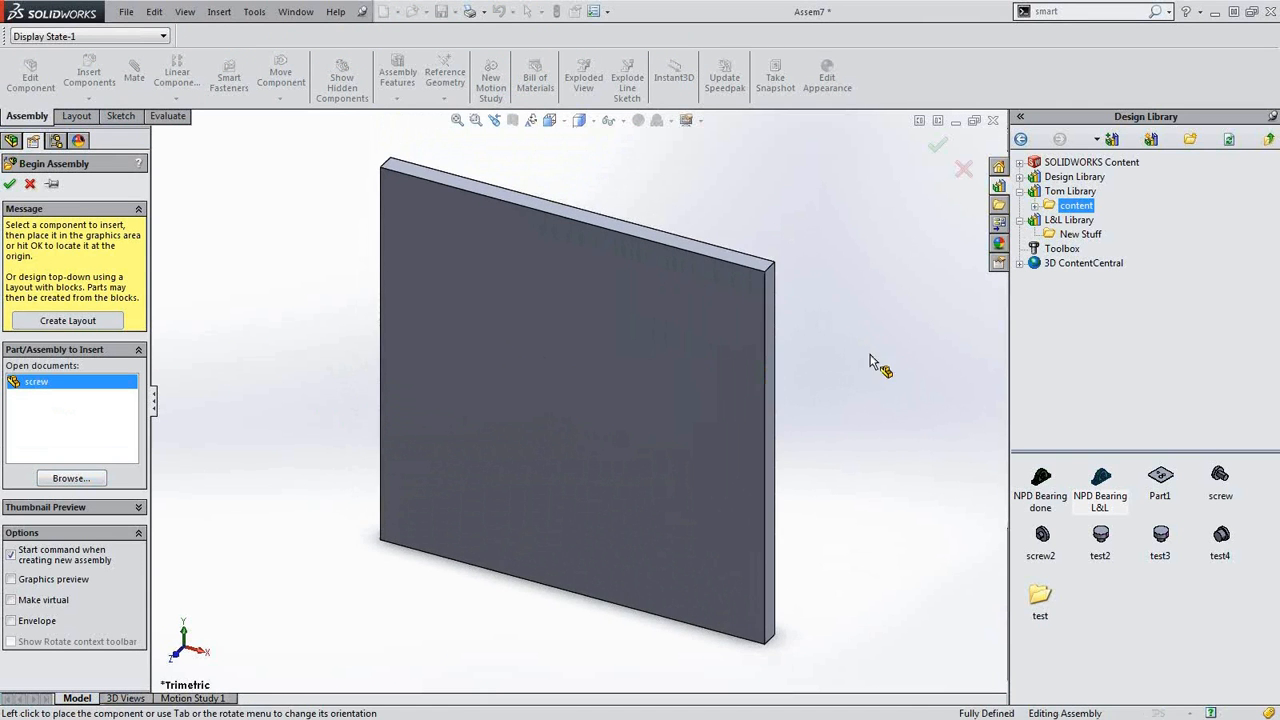
{"action": "left_click", "coordinate": [788, 250]}
- Rotate the screw upright against the block's large face and move it up and off to one side of the plate
{"action": "middle_click_drag", "start_coordinate": [708, 318], "coordinate": [557, 428]}
{"action": "scroll", "coordinate": [572, 426], "scroll_direction": "up", "scroll_amount": 4}
{"action": "right_click_drag", "start_coordinate": [624, 460], "coordinate": [754, 568]}
{"action": "left_click_drag", "start_coordinate": [584, 444], "coordinate": [715, 333]}
{"action": "key", "text": "Escape"}
{"action": "middle_click_drag", "start_coordinate": [708, 408], "coordinate": [750, 208]}
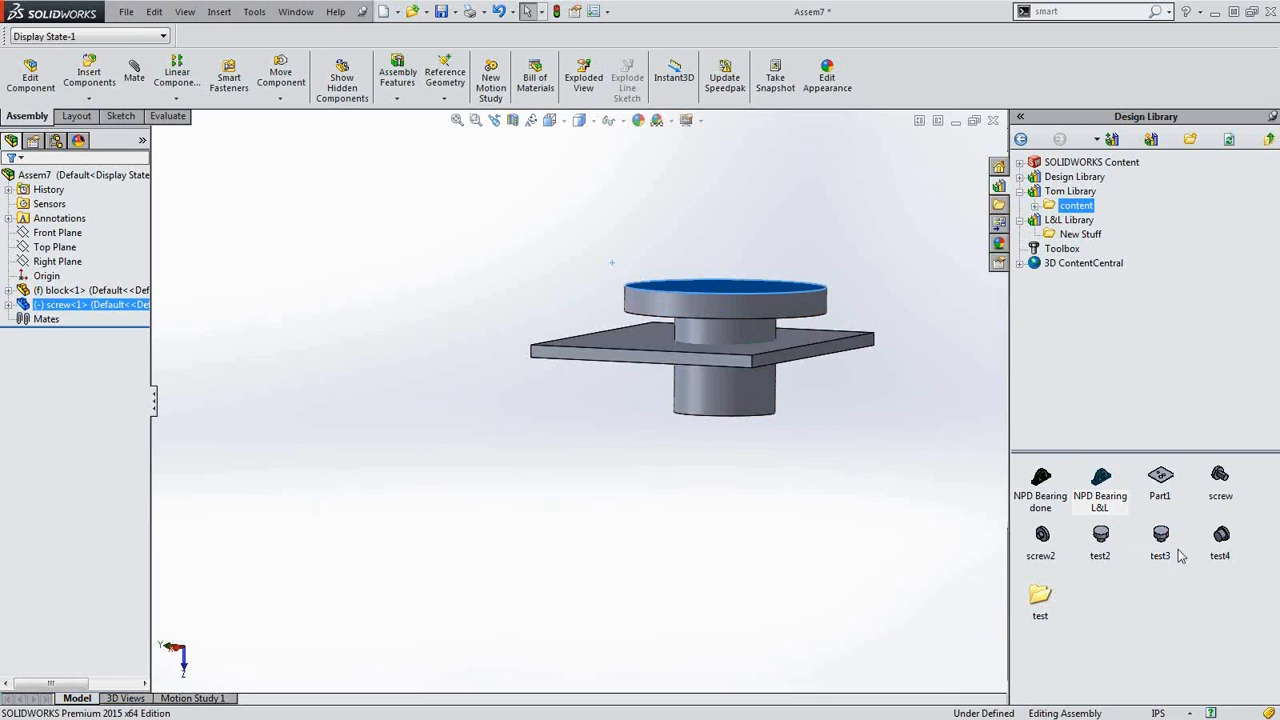
{"action": "scroll", "coordinate": [711, 326], "scroll_direction": "down", "scroll_amount": 6}
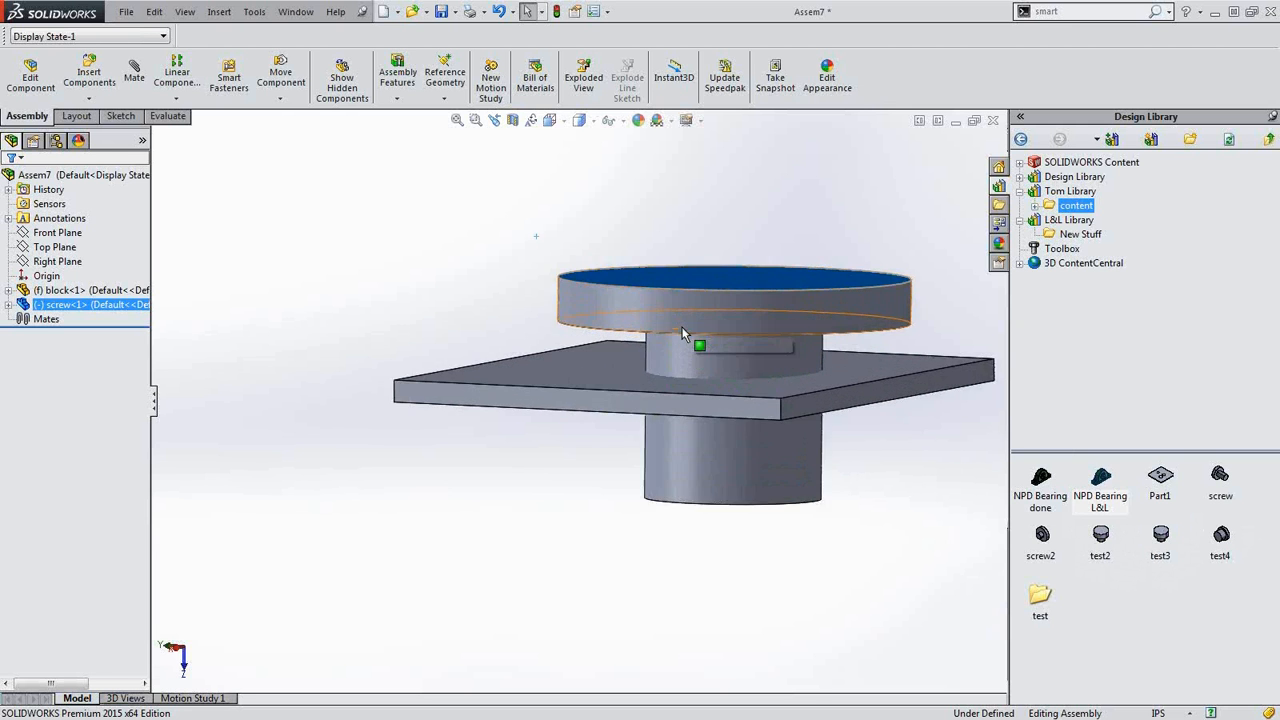
{"action": "left_click_drag", "start_coordinate": [709, 382], "coordinate": [709, 210]}
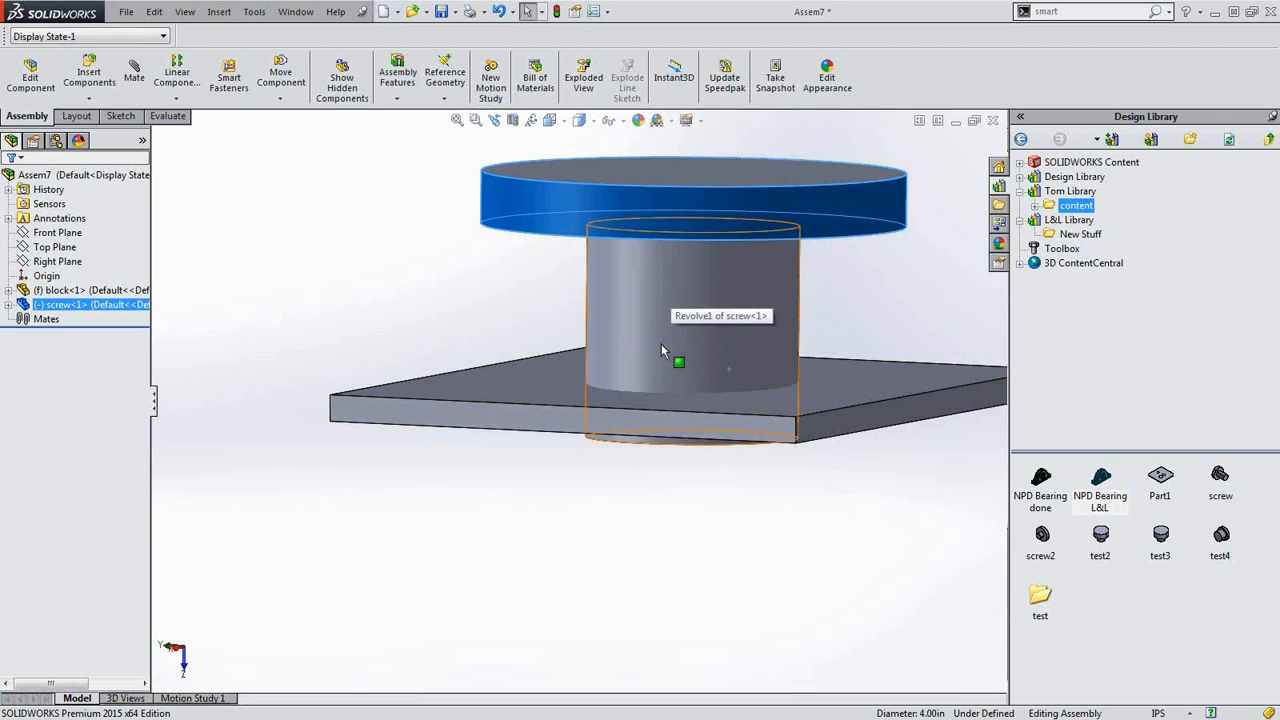
{"action": "left_click", "coordinate": [463, 317]}
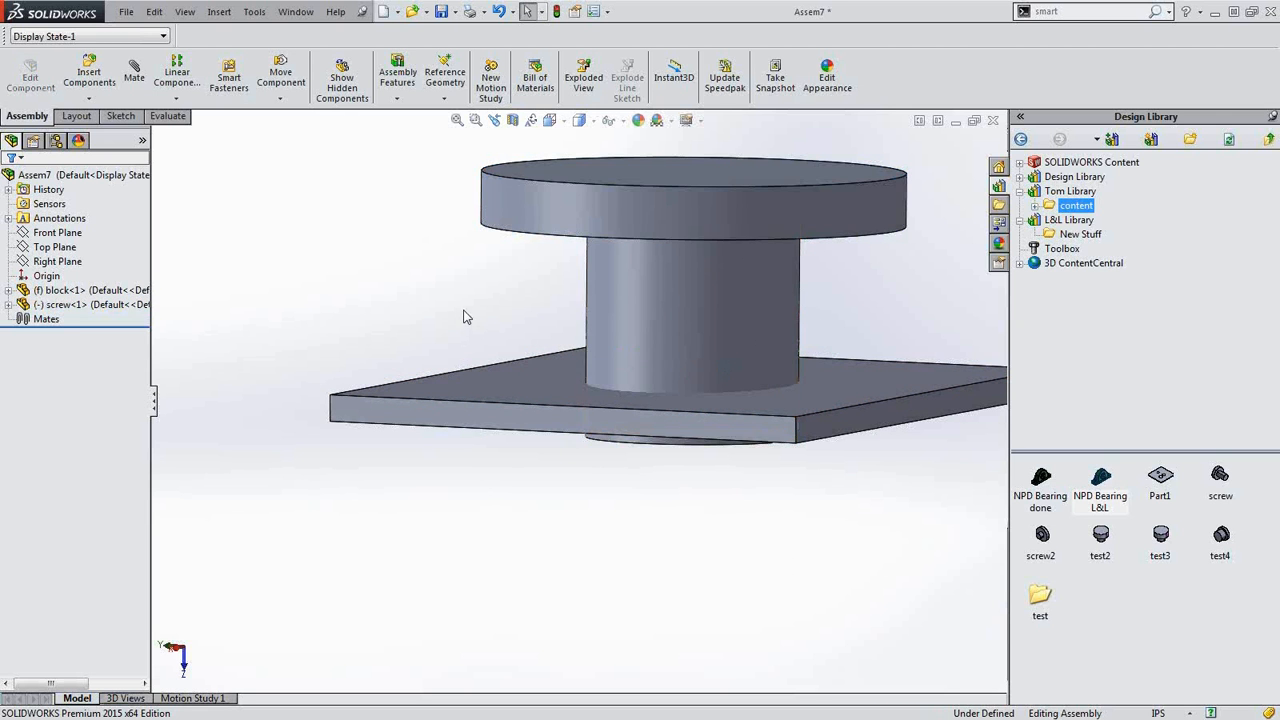
{"action": "middle_click_drag", "start_coordinate": [698, 322], "coordinate": [623, 366]}
{"action": "left_click_drag", "start_coordinate": [655, 258], "coordinate": [393, 184]}
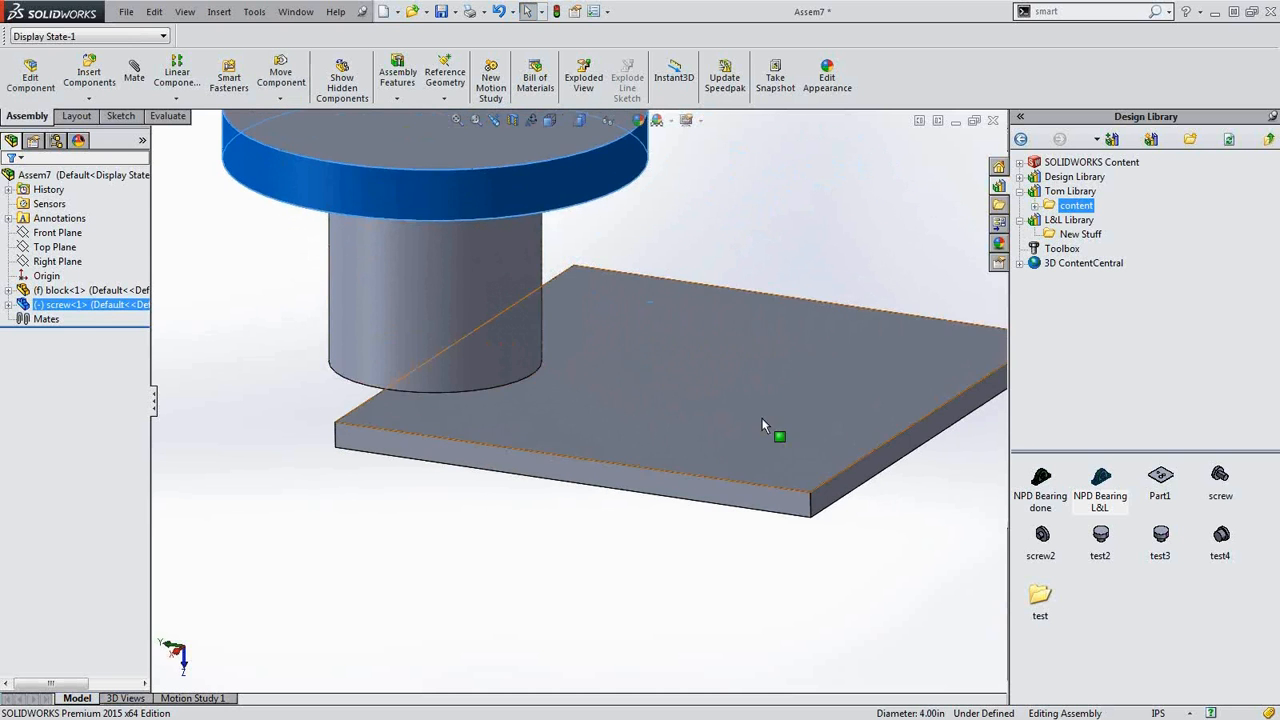
- Edit the block in the context of the assembly, saving the assembly as Smart assembly
{"action": "left_click", "coordinate": [647, 407]}
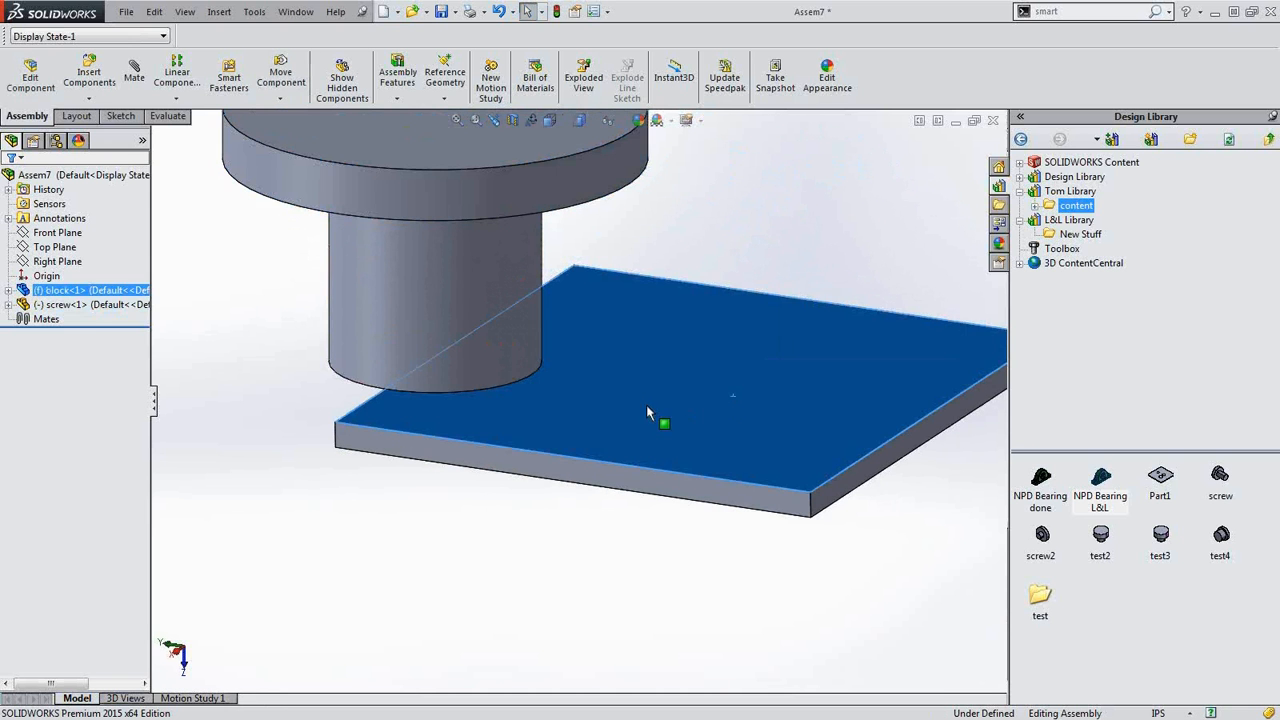
{"action": "left_click", "coordinate": [710, 376]}
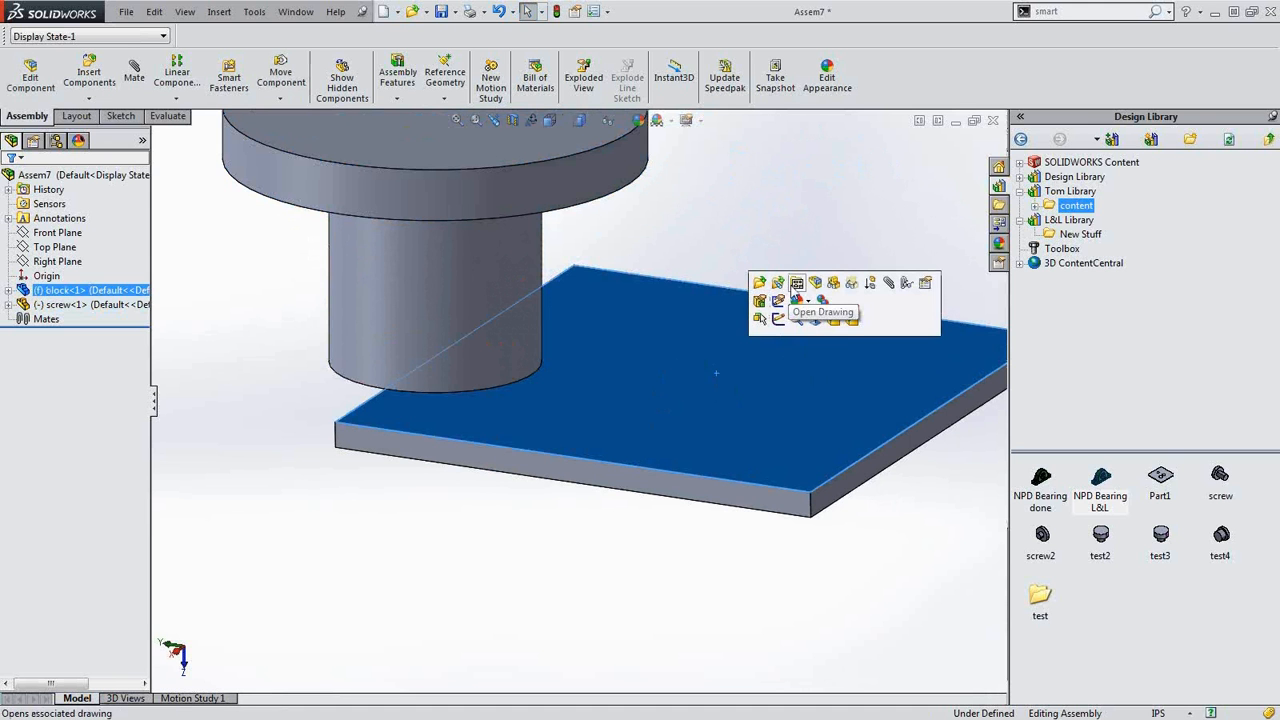
{"action": "left_click", "coordinate": [816, 284]}
{"action": "left_click", "coordinate": [674, 391]}
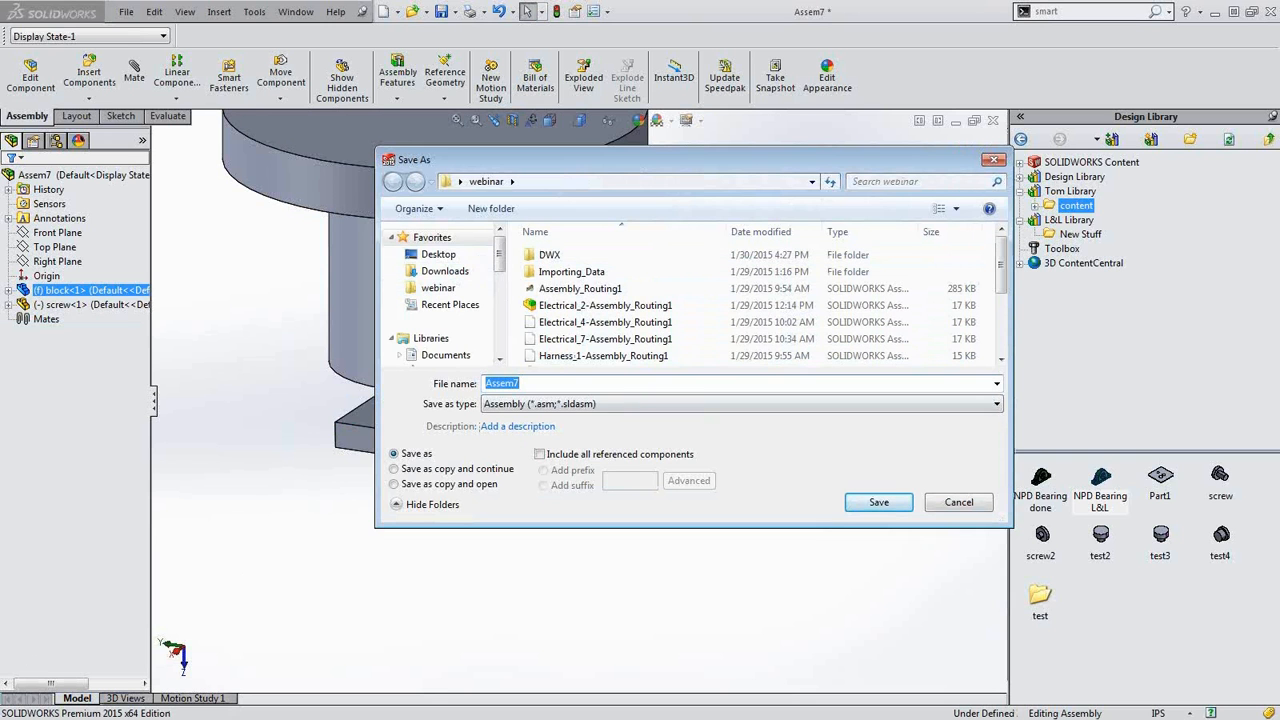
{"action": "type", "text": "Smart as"}
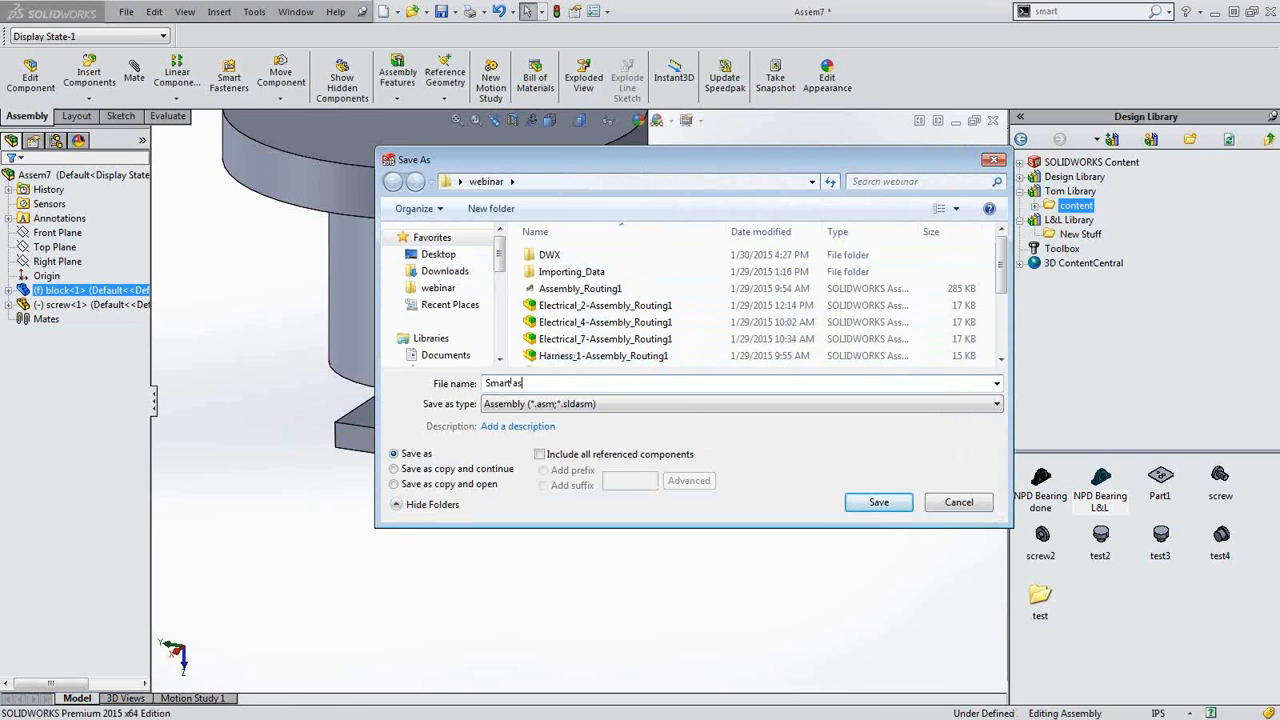
{"action": "type", "text": "sembly"}
{"action": "key", "text": "Return"}
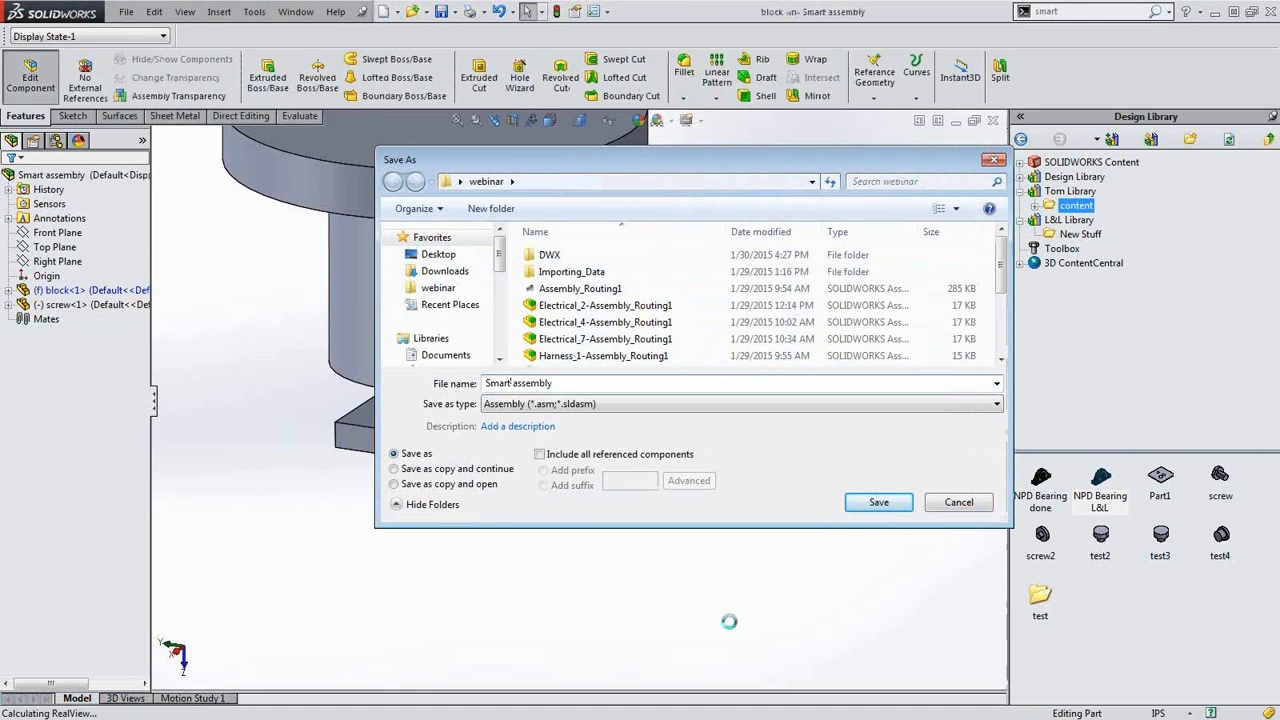
- Sketch a circle with a radius of about 0.52 in on the block's large face, near the origin
{"action": "right_click_drag", "start_coordinate": [270, 405], "coordinate": [264, 500]}
{"action": "mouse_move", "coordinate": [826, 490]}
{"action": "right_mouse_down"}
{"action": "mouse_move", "coordinate": [841, 466]}
{"action": "mouse_move", "coordinate": [878, 545]}
{"action": "right_mouse_up"}
{"action": "left_click_drag", "start_coordinate": [634, 523], "coordinate": [667, 513]}
{"action": "left_click", "coordinate": [672, 520]}
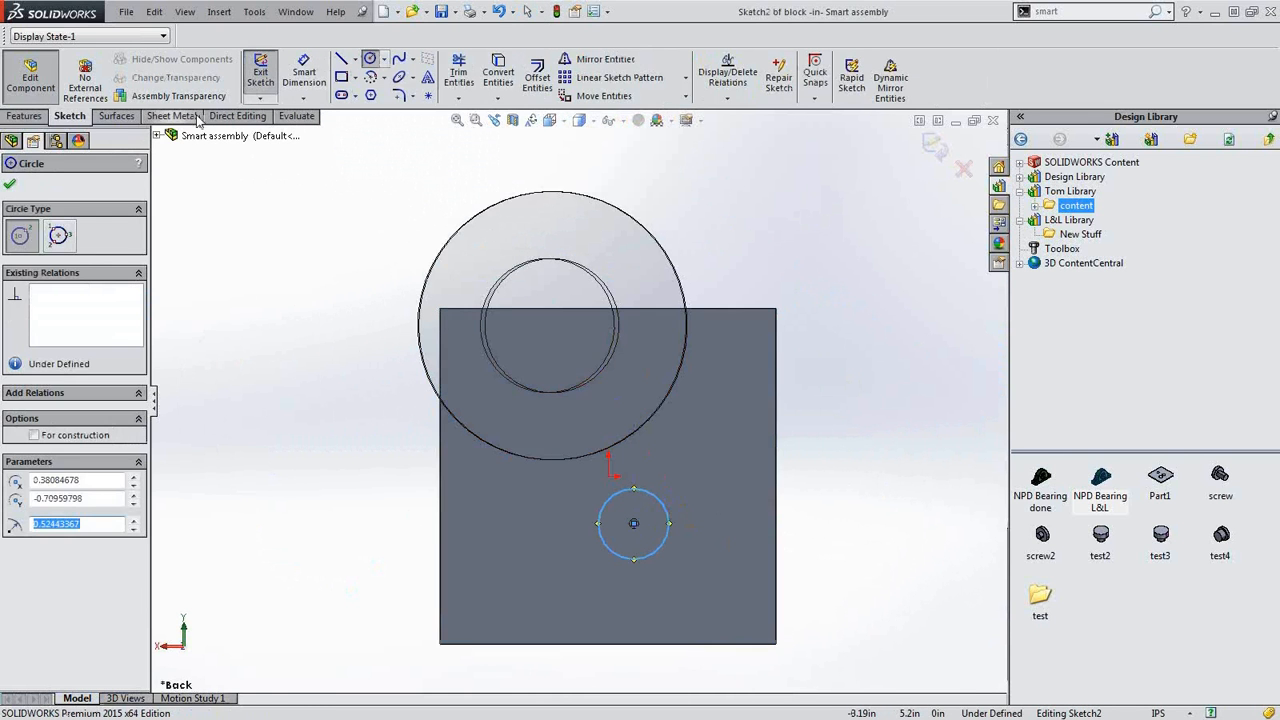
- Extrude-cut the circle with Through All to make a hole in the block, and return to editing the assembly
{"action": "left_click", "coordinate": [22, 116]}
{"action": "left_click", "coordinate": [478, 75]}
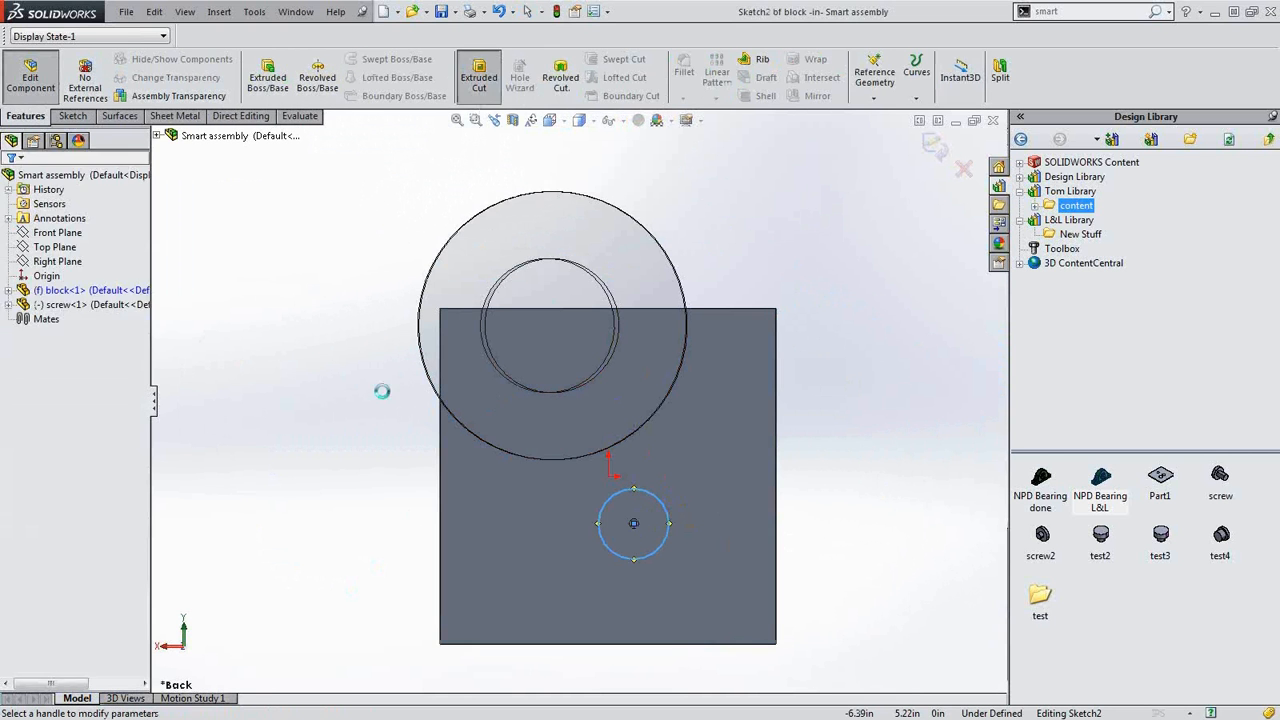
{"action": "left_click", "coordinate": [45, 277]}
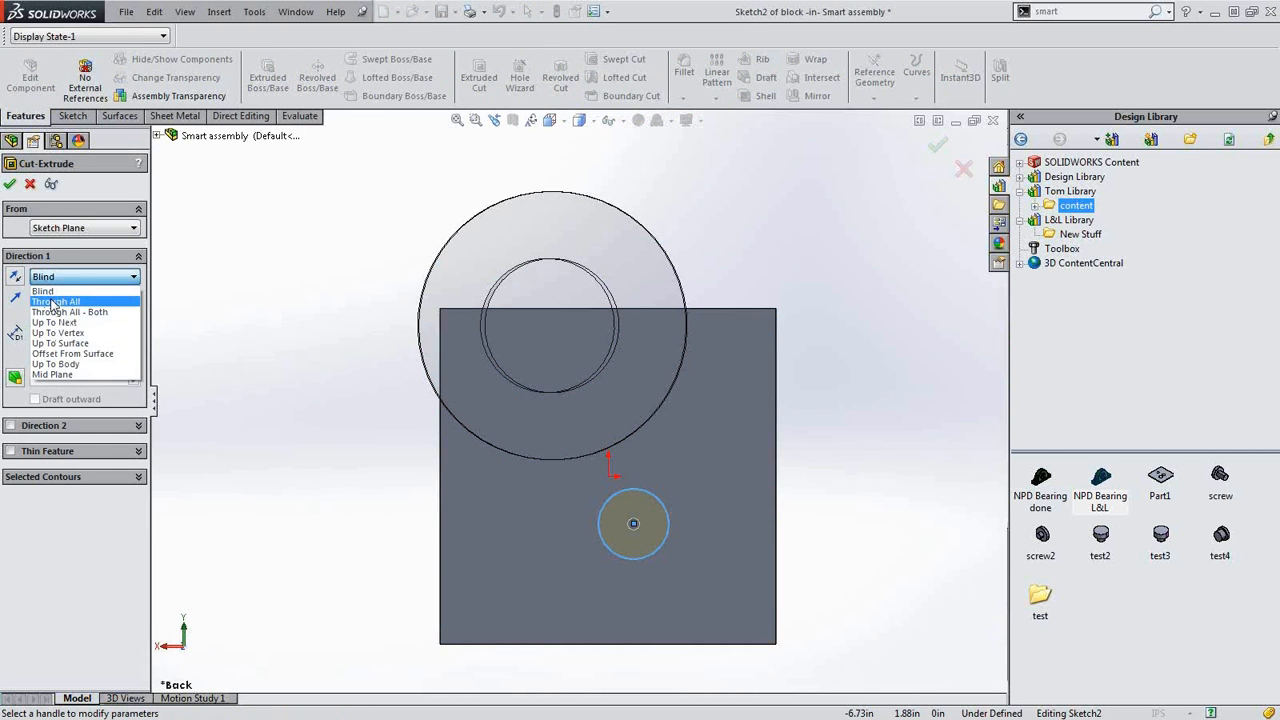
{"action": "left_click", "coordinate": [52, 293]}
{"action": "left_click", "coordinate": [9, 184]}
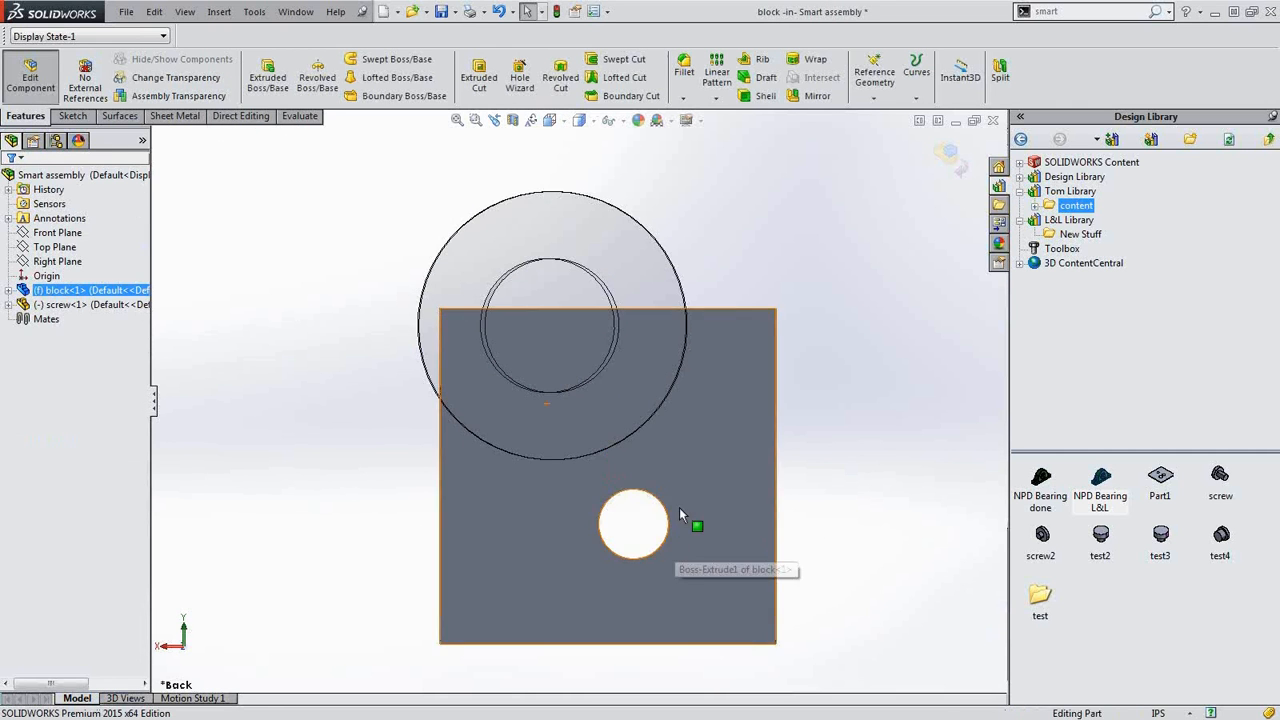
{"action": "left_click", "coordinate": [948, 154]}
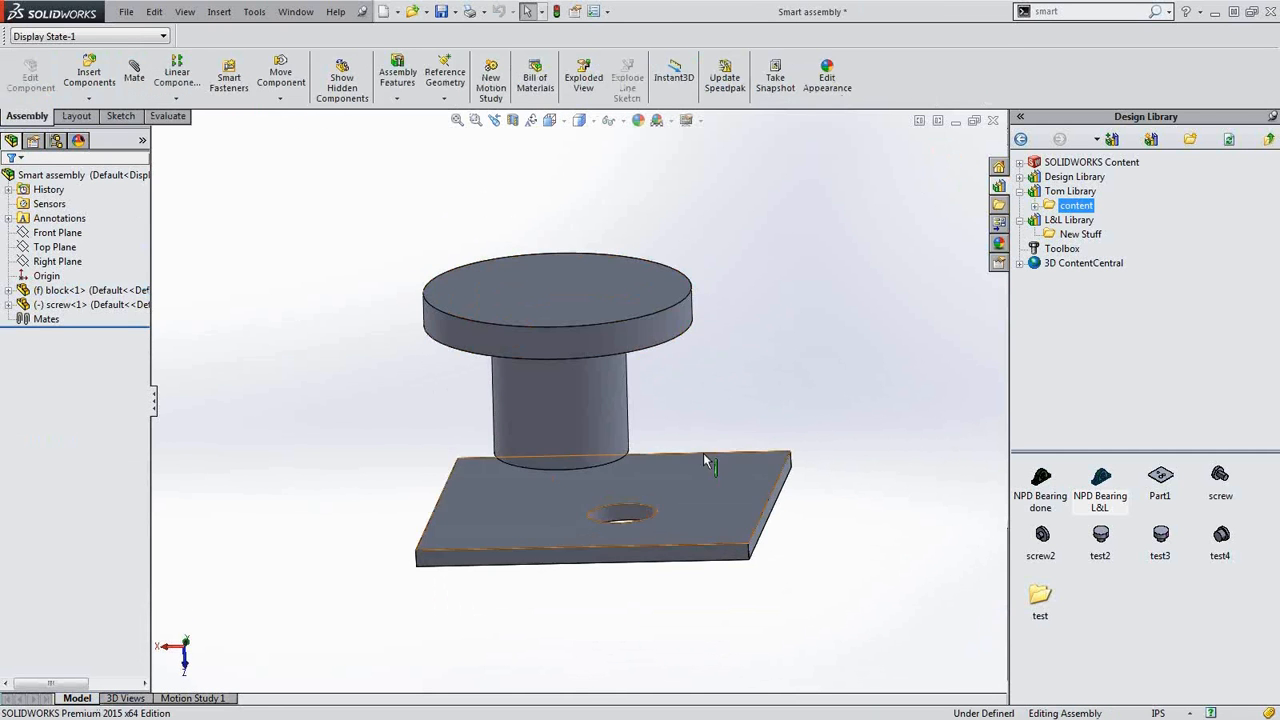
- Add a concentric mate between the screw's cylindrical shank and the block's hole
{"action": "right_click_drag", "start_coordinate": [738, 392], "coordinate": [741, 336]}
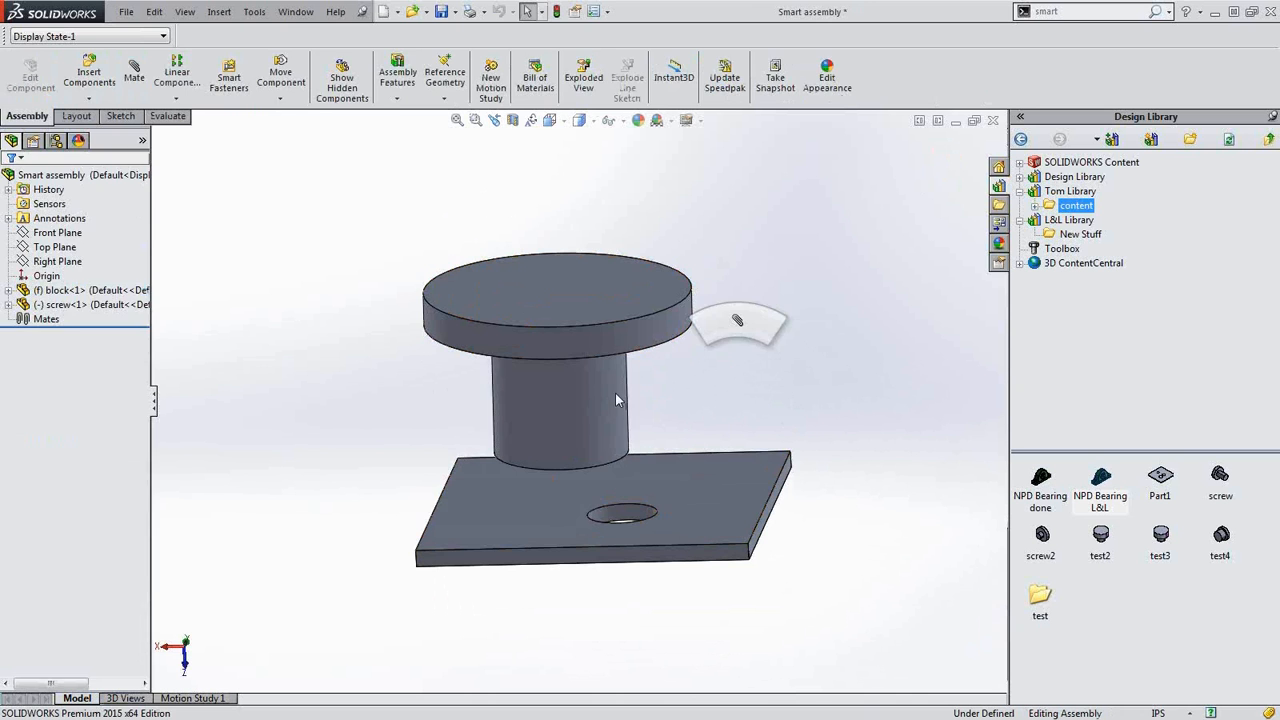
{"action": "left_click", "coordinate": [615, 393]}
{"action": "left_click", "coordinate": [629, 510]}
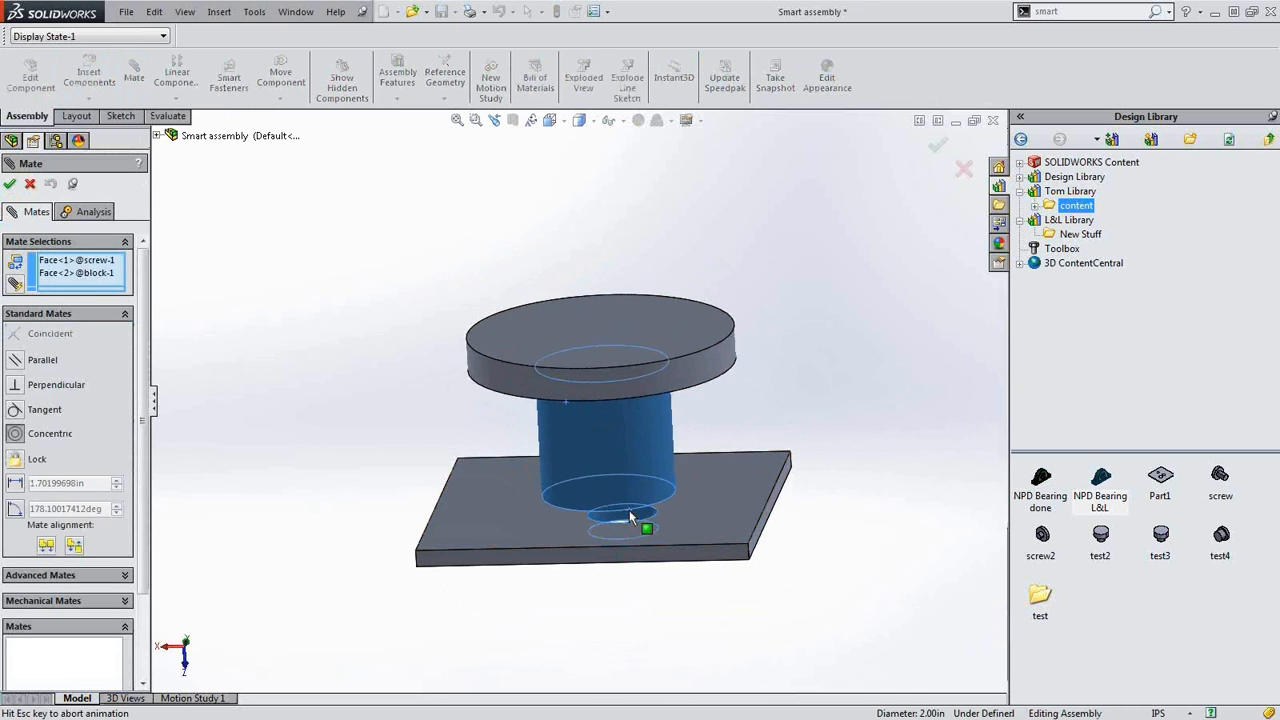
{"action": "left_click", "coordinate": [828, 536]}
- Add a coincident mate between the underside of the screw's flange and the block's upper face
{"action": "middle_click_drag", "start_coordinate": [597, 394], "coordinate": [585, 300]}
{"action": "left_click", "coordinate": [539, 342]}
{"action": "middle_click_drag", "start_coordinate": [520, 563], "coordinate": [563, 485]}
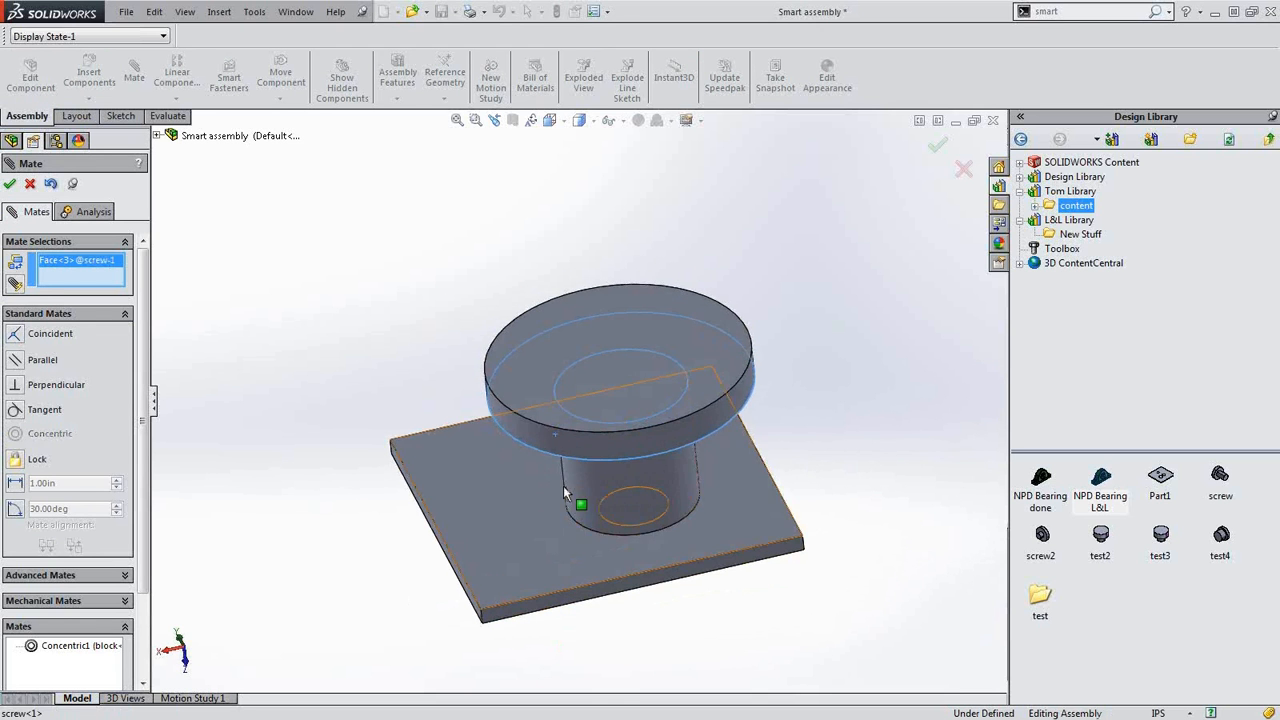
{"action": "left_click", "coordinate": [554, 505]}
{"action": "left_click", "coordinate": [845, 463]}
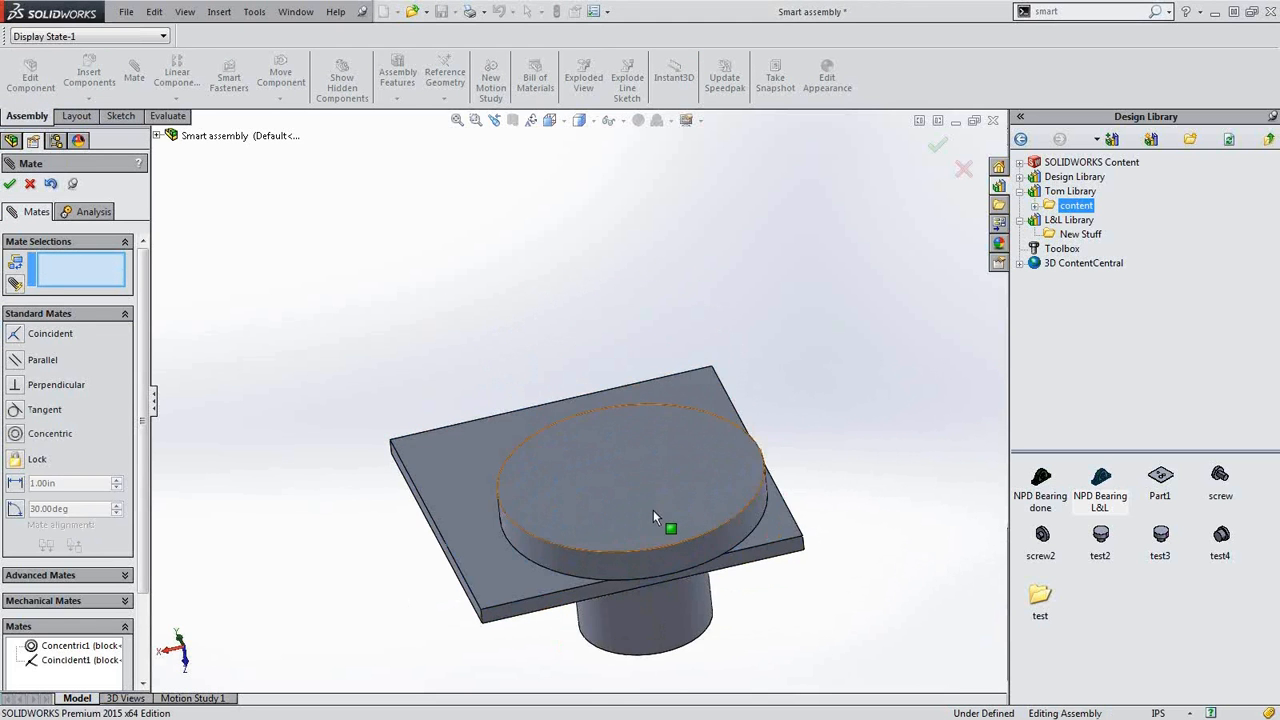
{"action": "middle_click_drag", "start_coordinate": [653, 510], "coordinate": [586, 302]}
{"action": "middle_click_drag", "start_coordinate": [700, 548], "coordinate": [666, 438]}
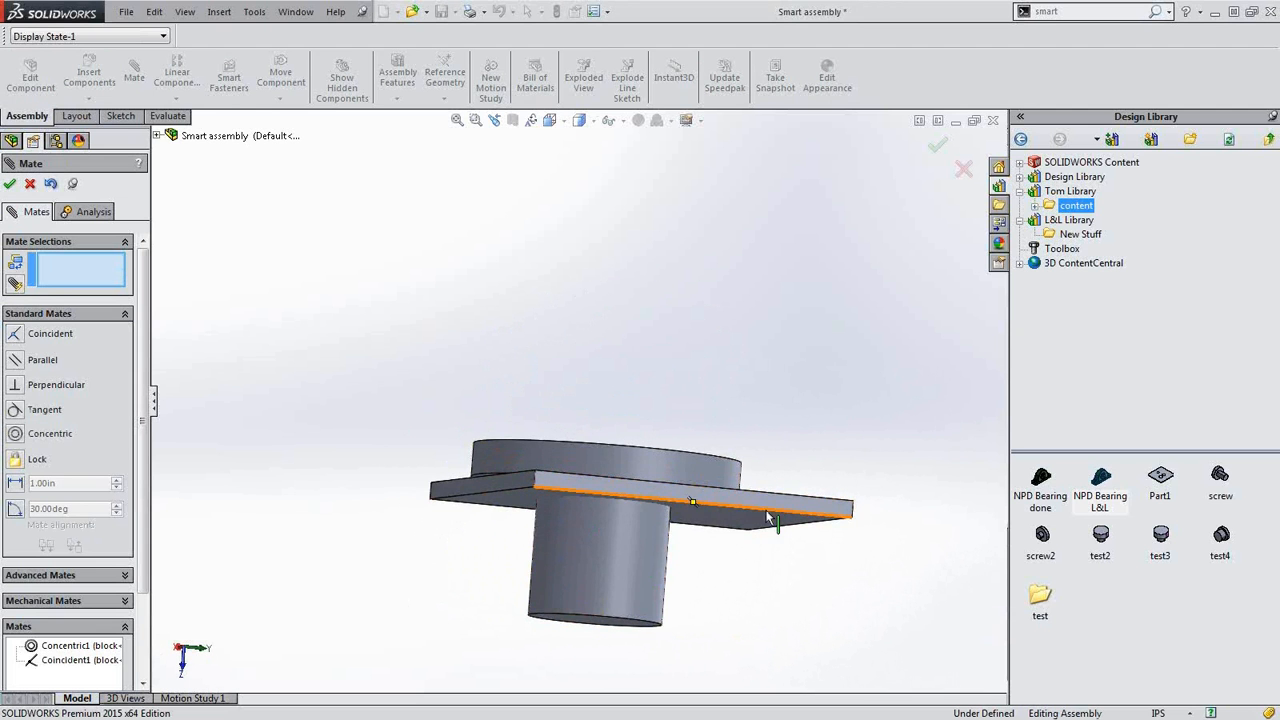
{"action": "middle_click_drag", "start_coordinate": [716, 559], "coordinate": [752, 447]}
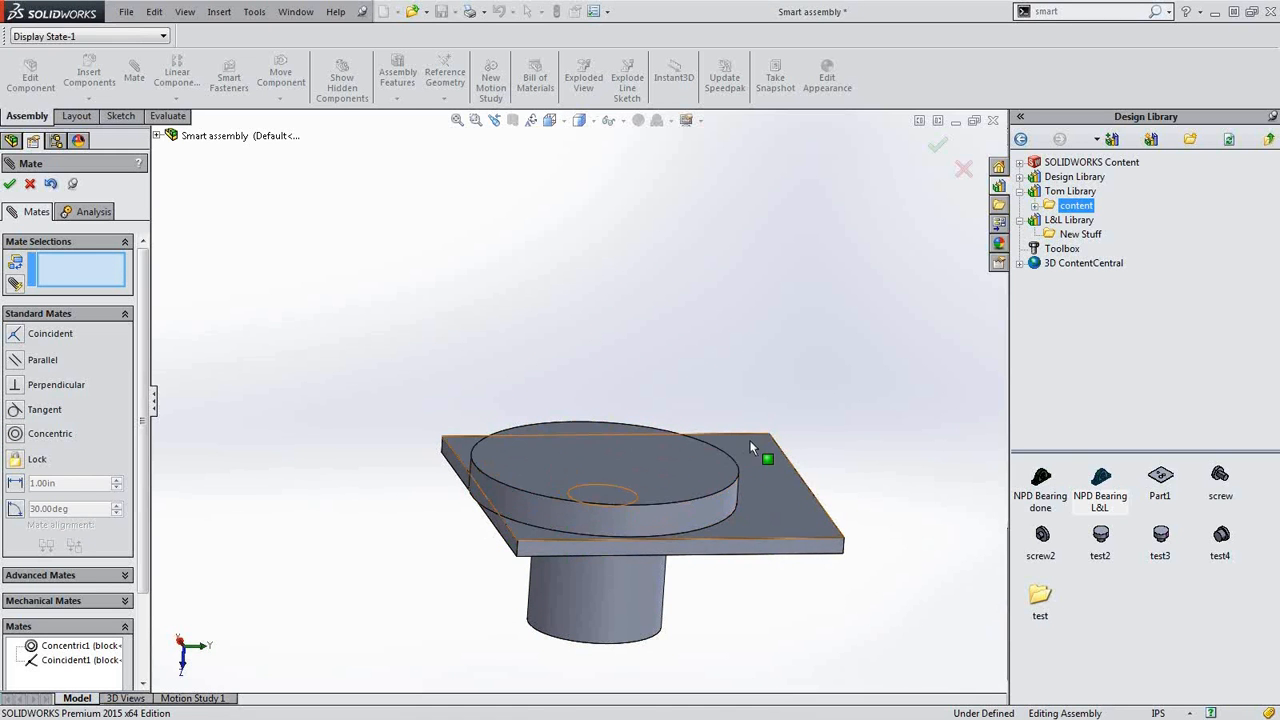
{"action": "left_click", "coordinate": [11, 184]}
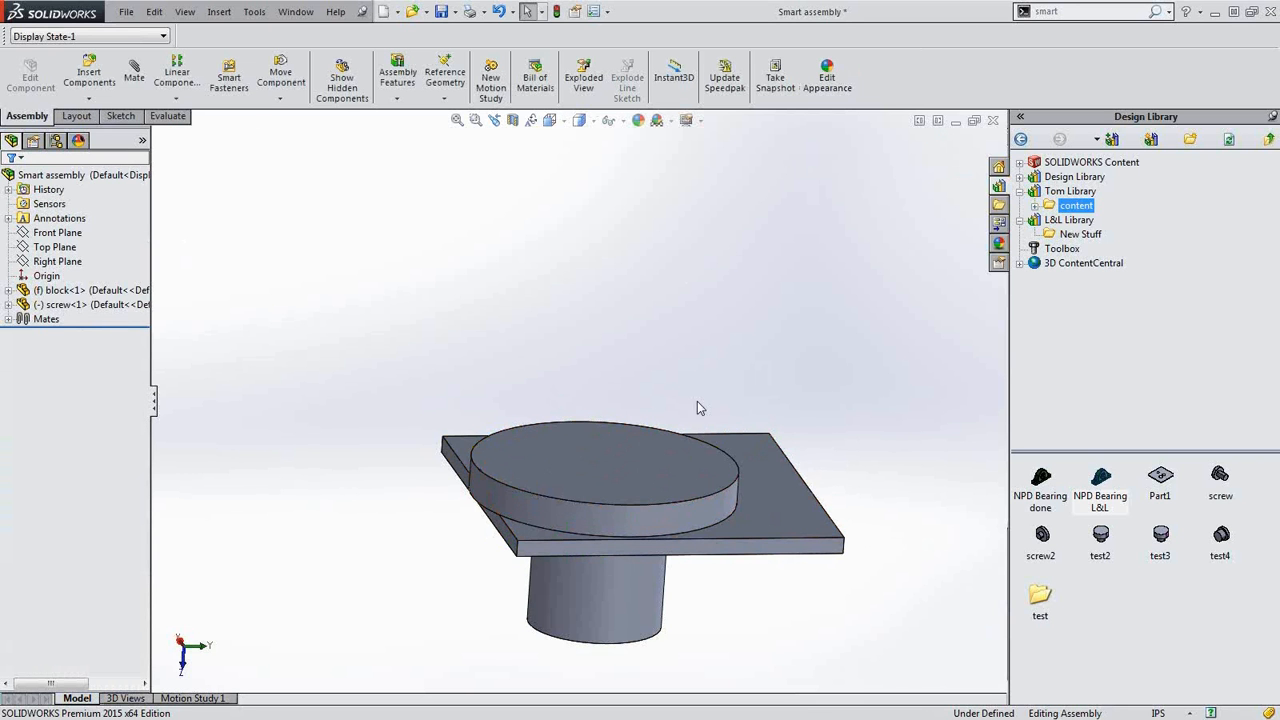
- Make the screw a smart component that includes the block's hole cut as its associated feature
{"action": "left_click", "coordinate": [1106, 14]}
{"action": "type", "text": "smart"}
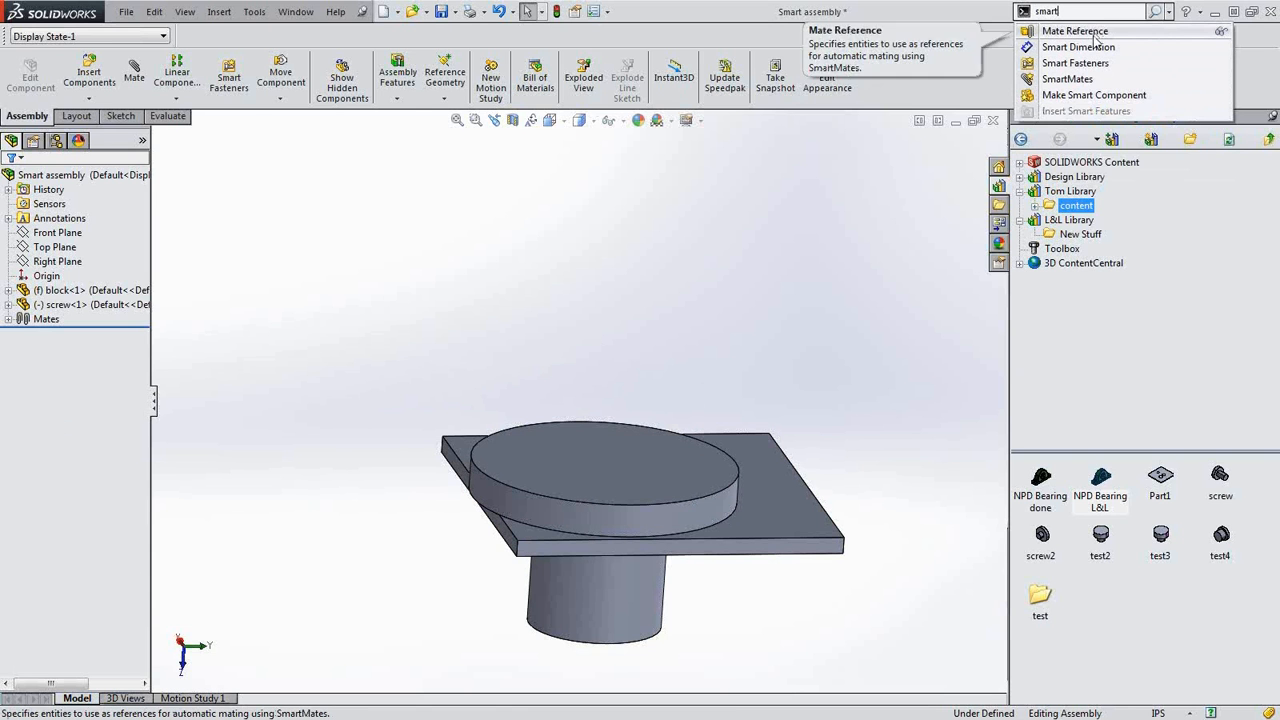
{"action": "left_click", "coordinate": [1074, 96]}
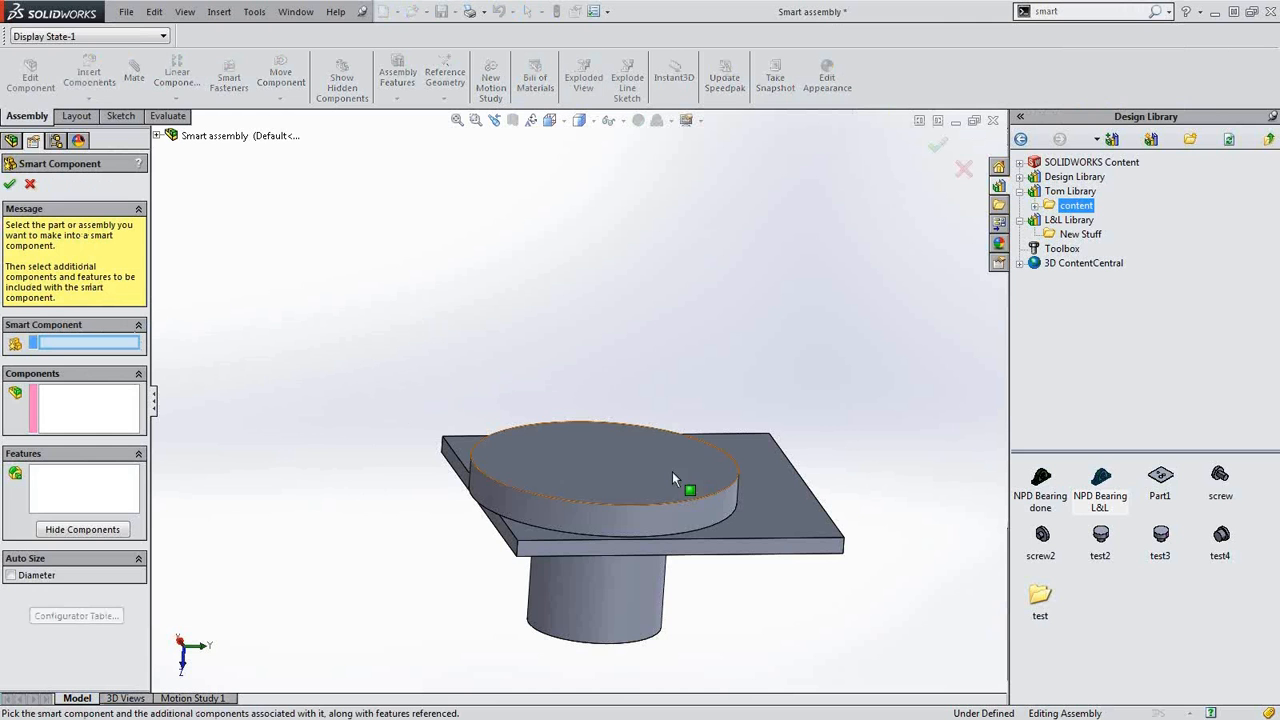
{"action": "left_click", "coordinate": [622, 490]}
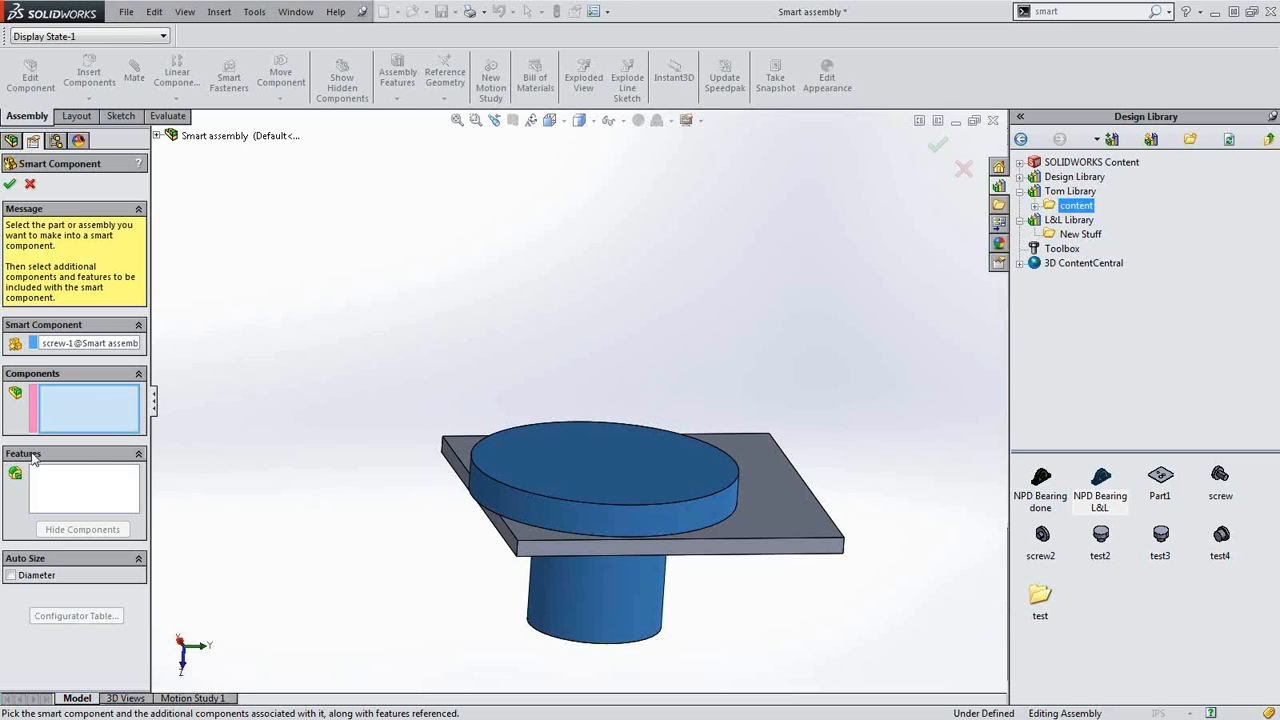
{"action": "left_click", "coordinate": [96, 489]}
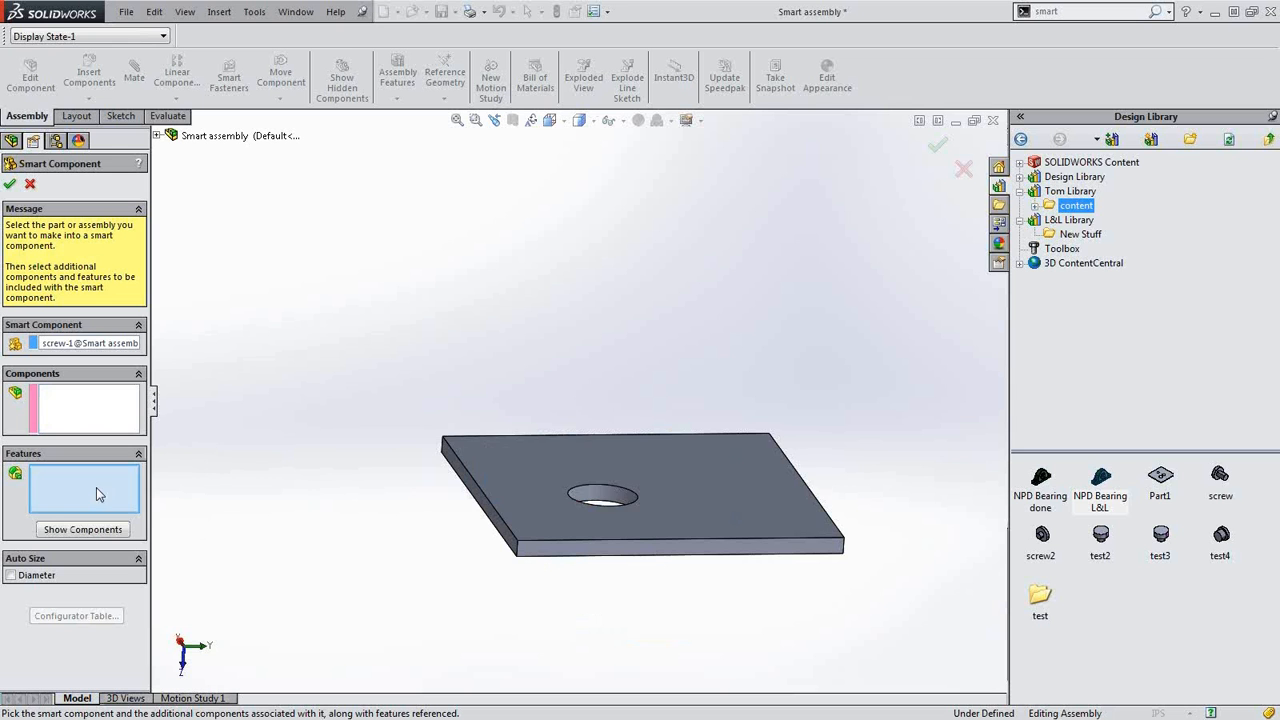
{"action": "left_click", "coordinate": [597, 492]}
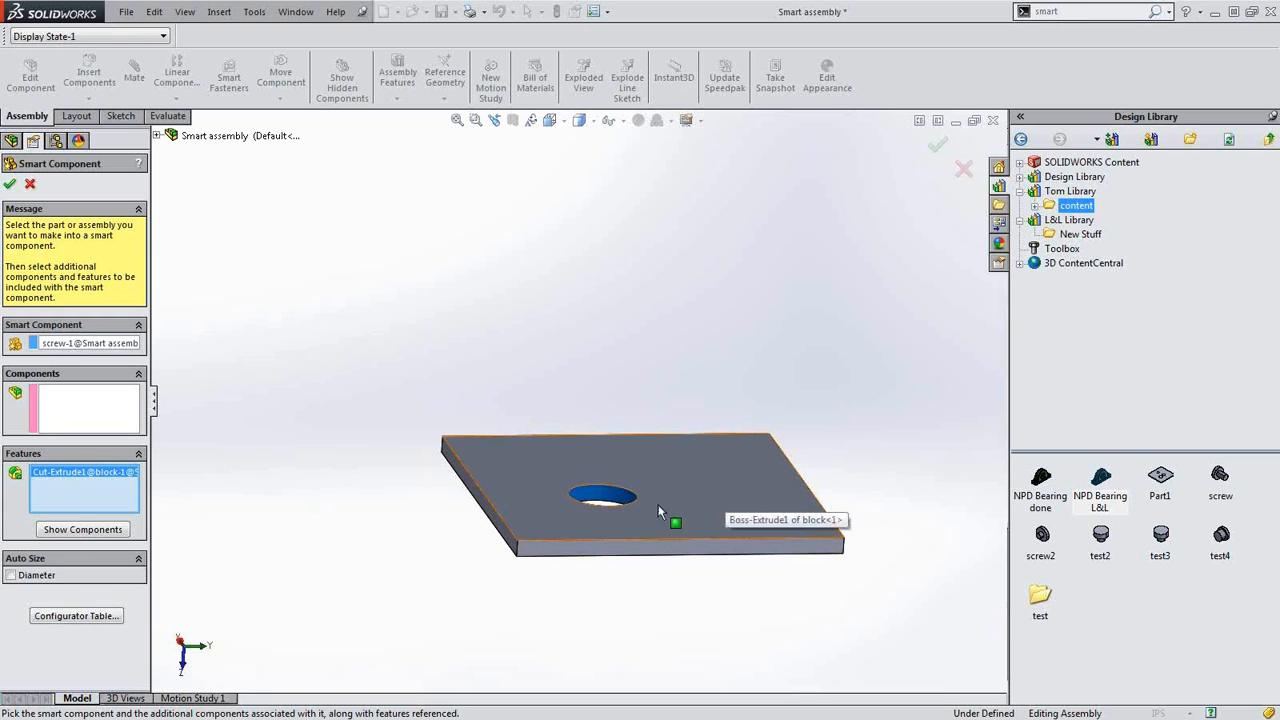
{"action": "left_click", "coordinate": [11, 185]}
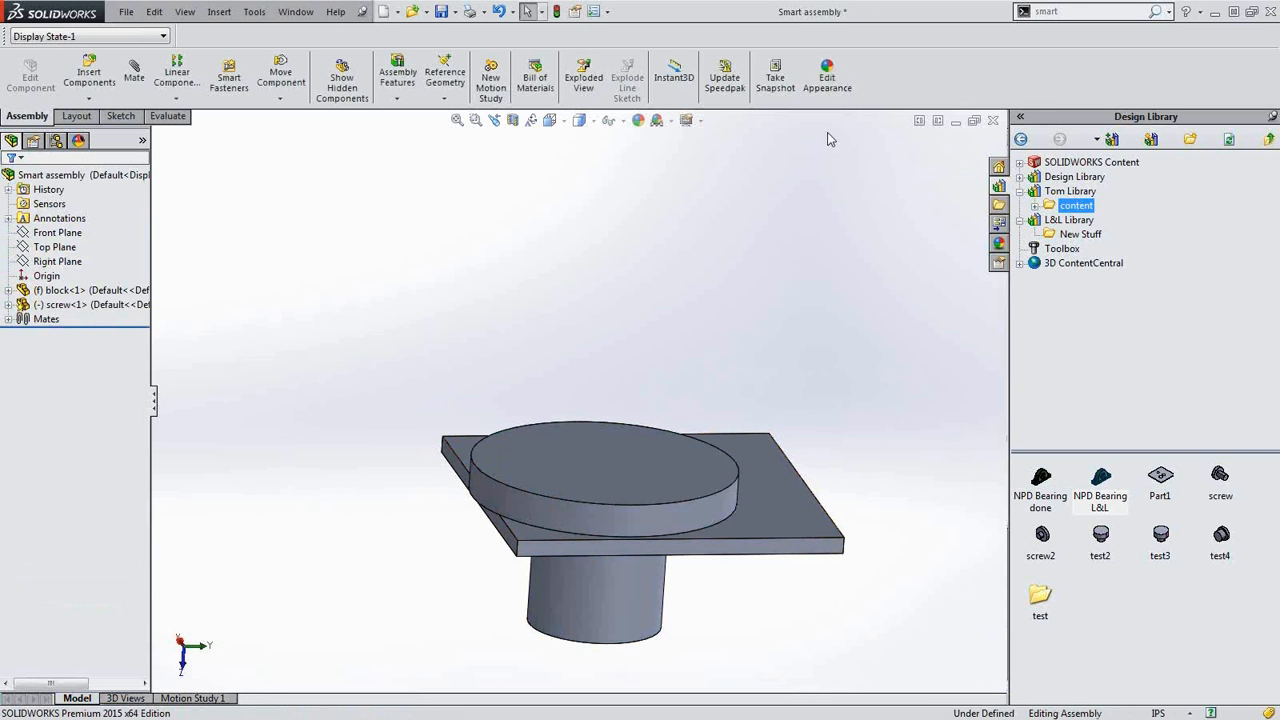
- Open the screw part in its own window and inspect the cut stored in its Smart Feature folder
{"action": "left_click", "coordinate": [28, 310]}
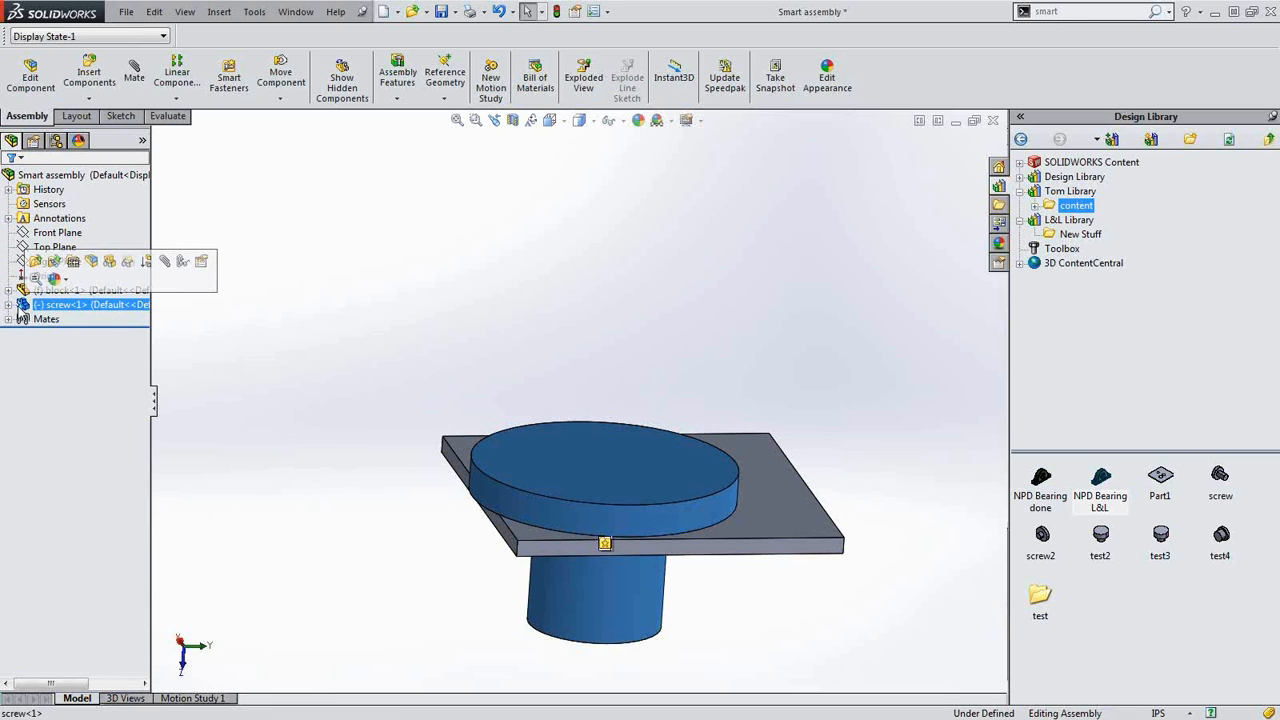
{"action": "left_click", "coordinate": [432, 363]}
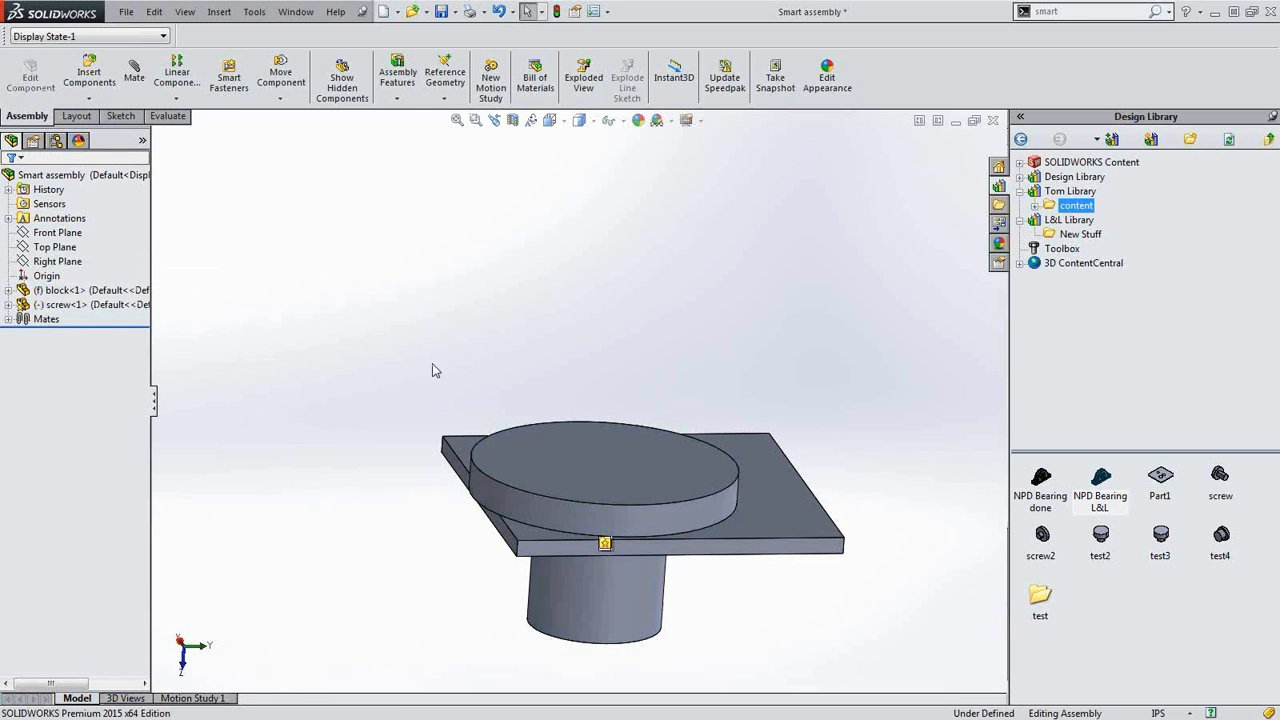
{"action": "left_click", "coordinate": [80, 304]}
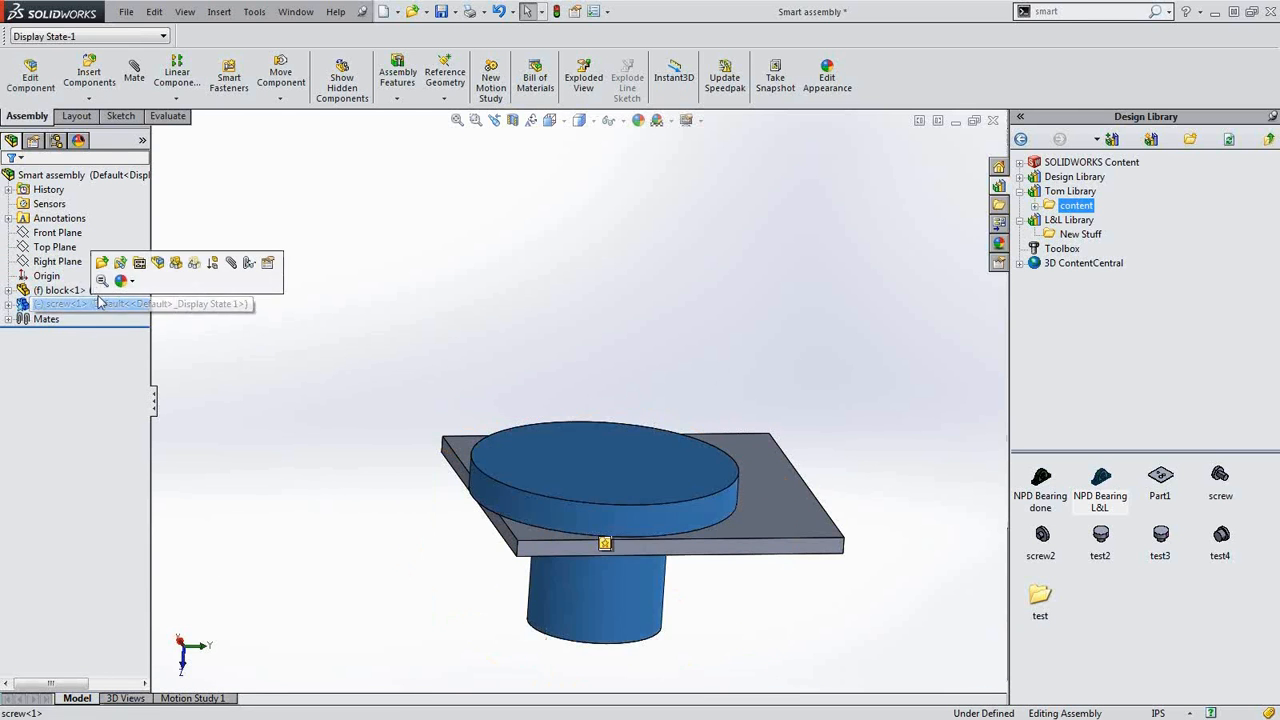
{"action": "left_click", "coordinate": [114, 274]}
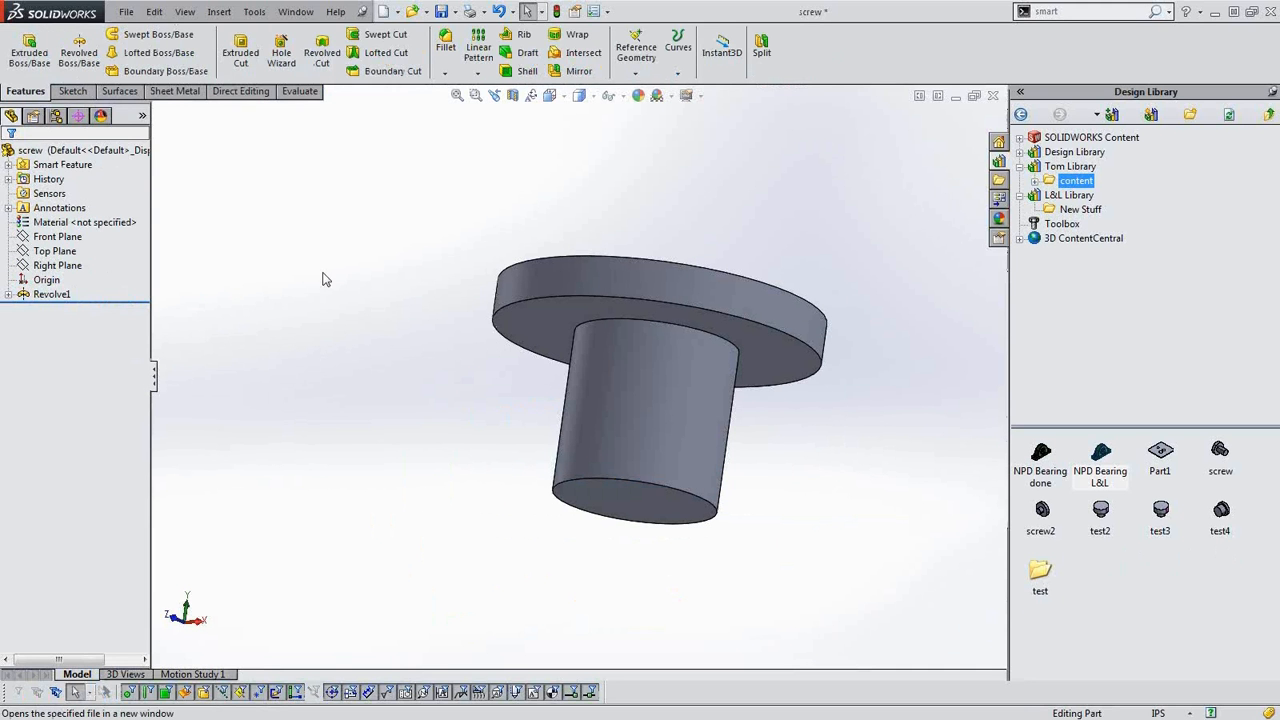
{"action": "left_click", "coordinate": [62, 166]}
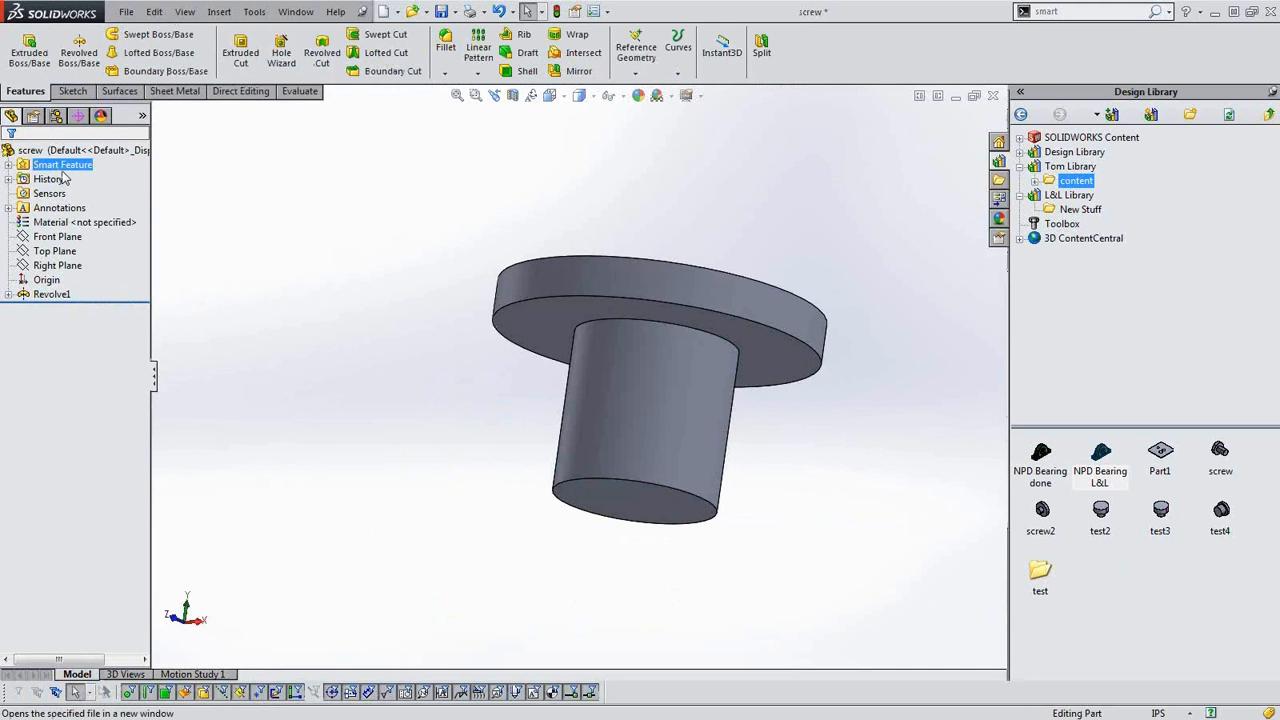
{"action": "left_click", "coordinate": [8, 165]}
{"action": "left_click", "coordinate": [23, 179]}
{"action": "left_click", "coordinate": [88, 194]}
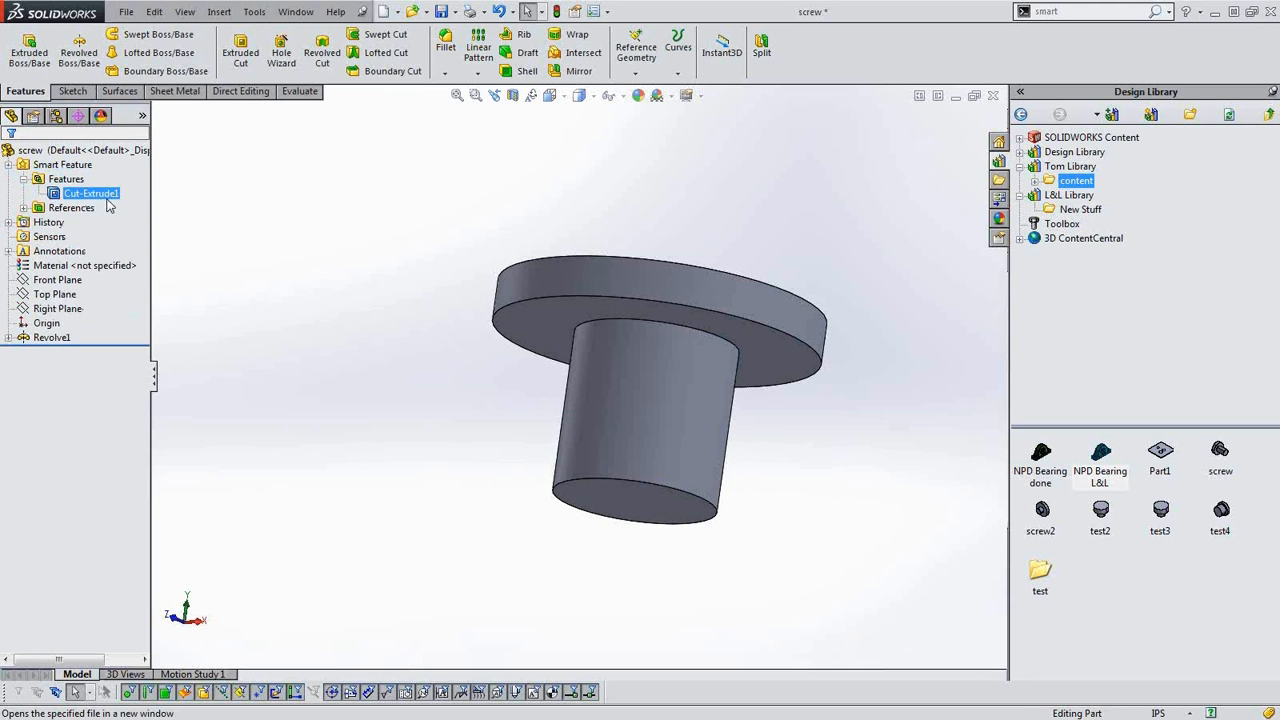
{"action": "left_click", "coordinate": [217, 275]}
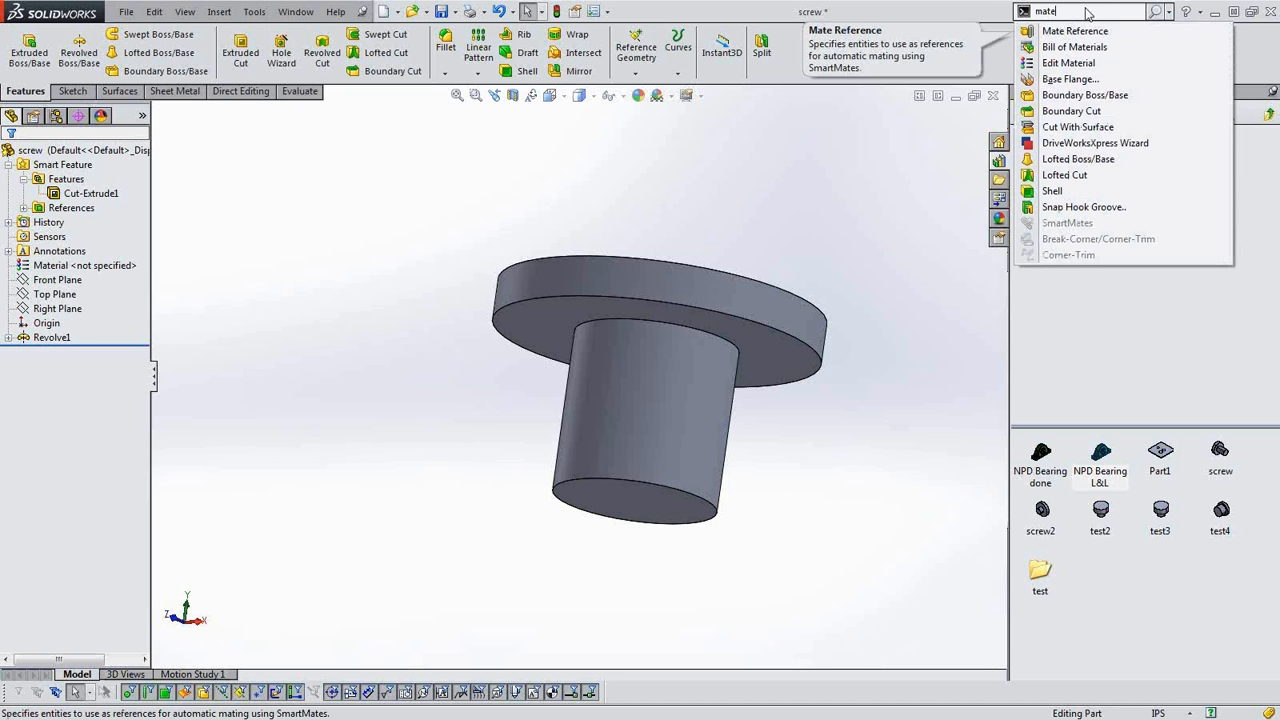
- Add a mate reference on the underside of the screw's flange with Coincident type and Anti-Aligned alignment, and check it in the feature tree
{"action": "left_click", "coordinate": [1083, 10]}
{"action": "type", "text": "smart"}
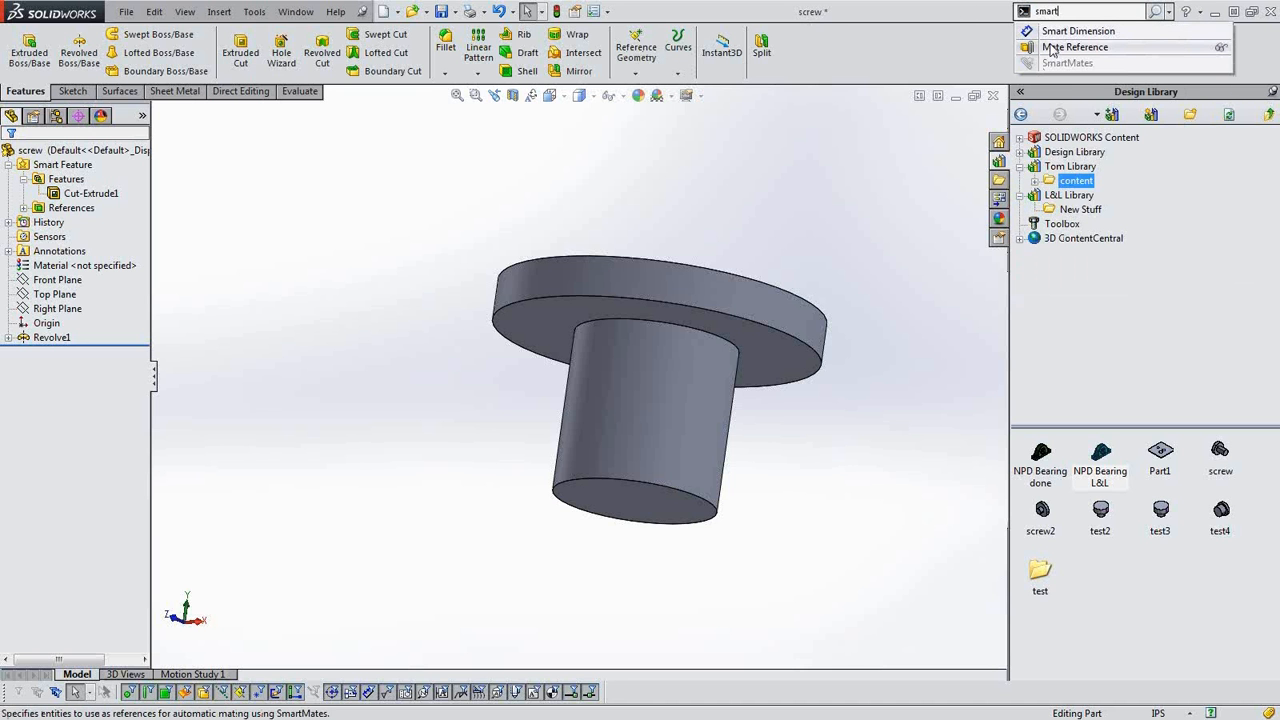
{"action": "left_click", "coordinate": [1052, 49]}
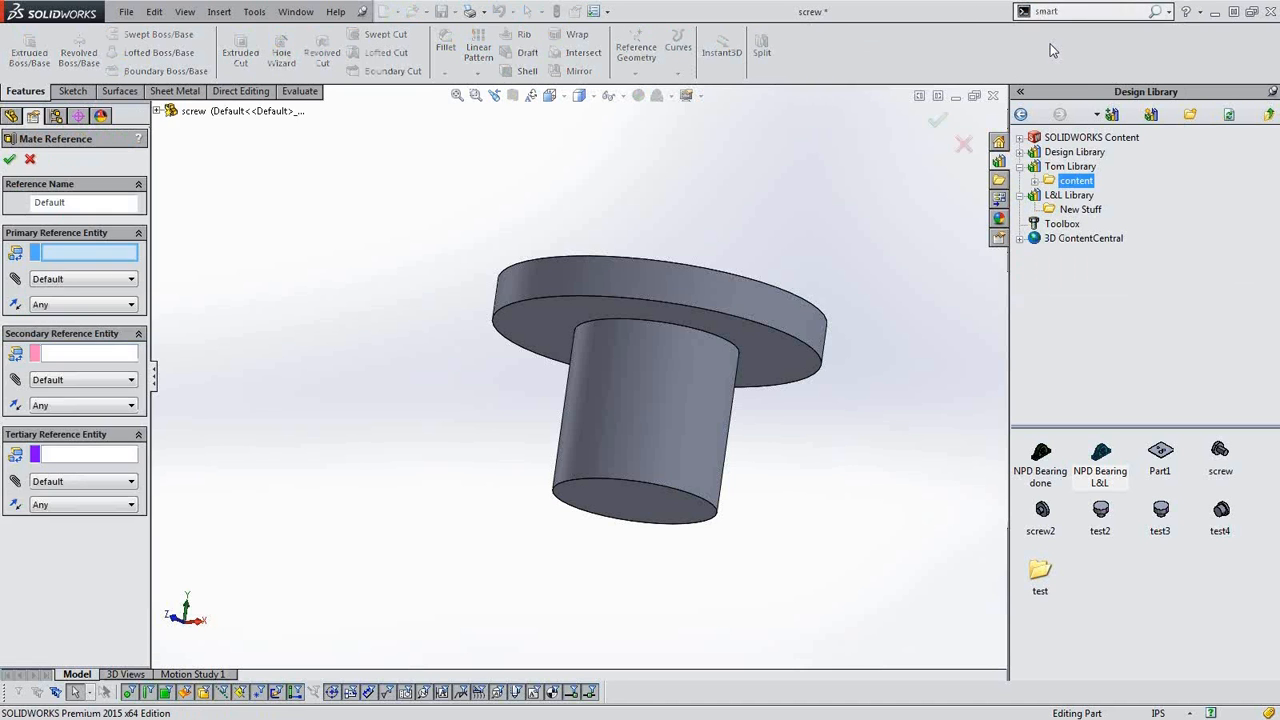
{"action": "left_click", "coordinate": [550, 310]}
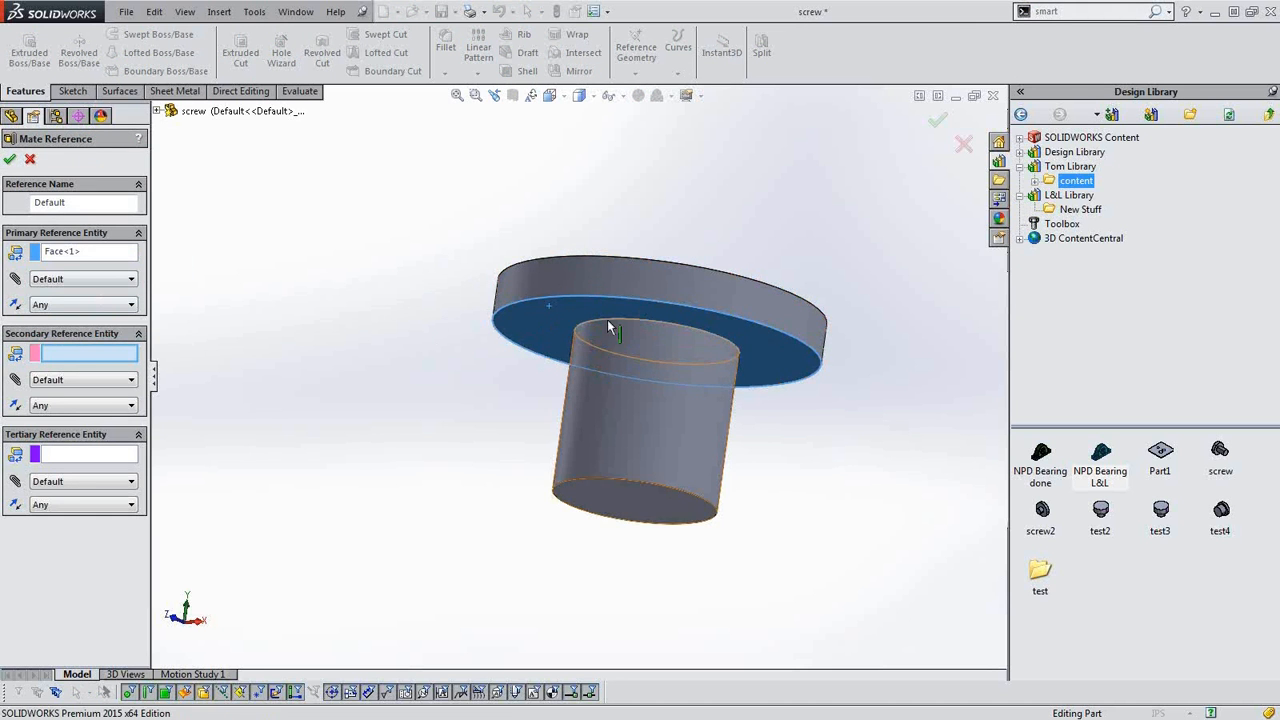
{"action": "left_click", "coordinate": [45, 305]}
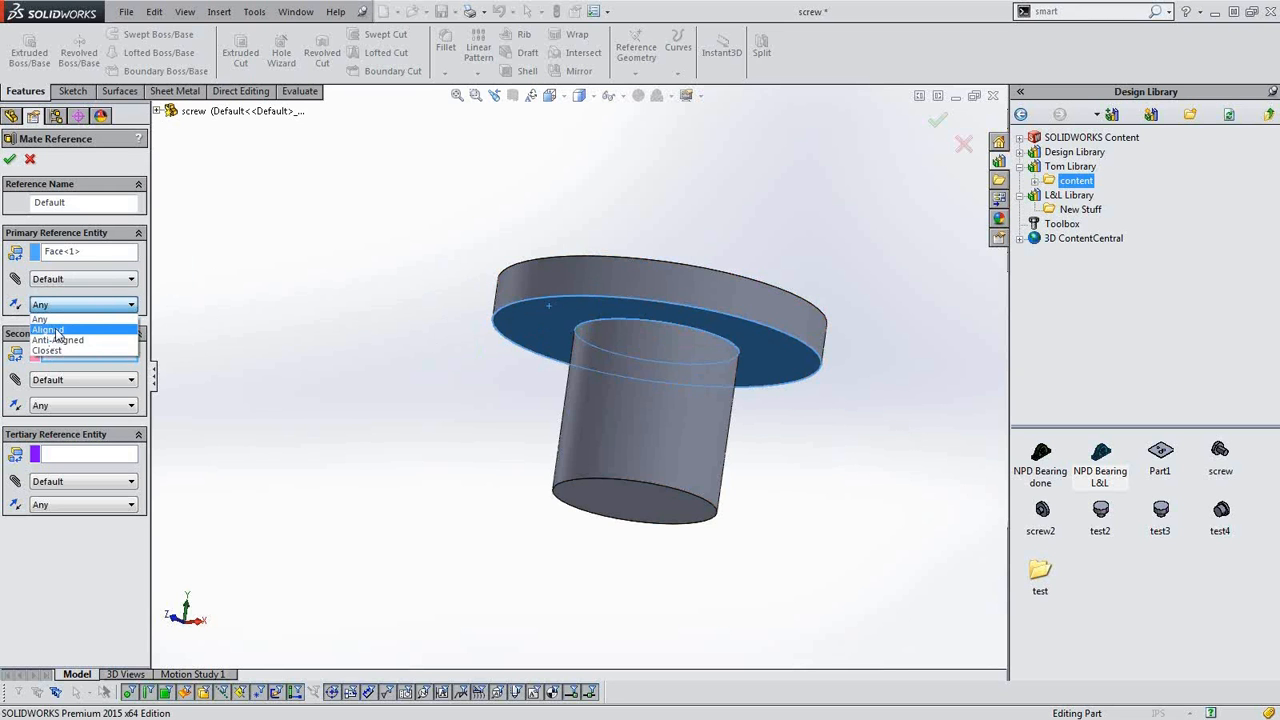
{"action": "left_click", "coordinate": [57, 340]}
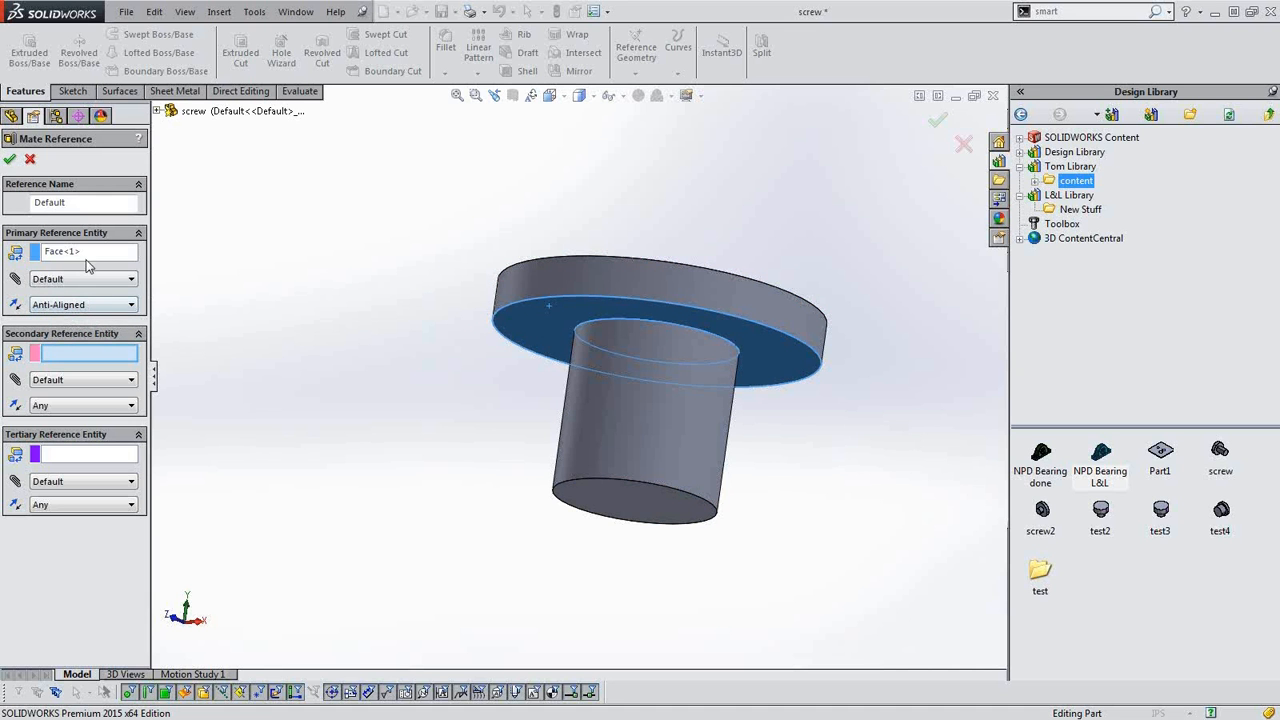
{"action": "left_click", "coordinate": [54, 281]}
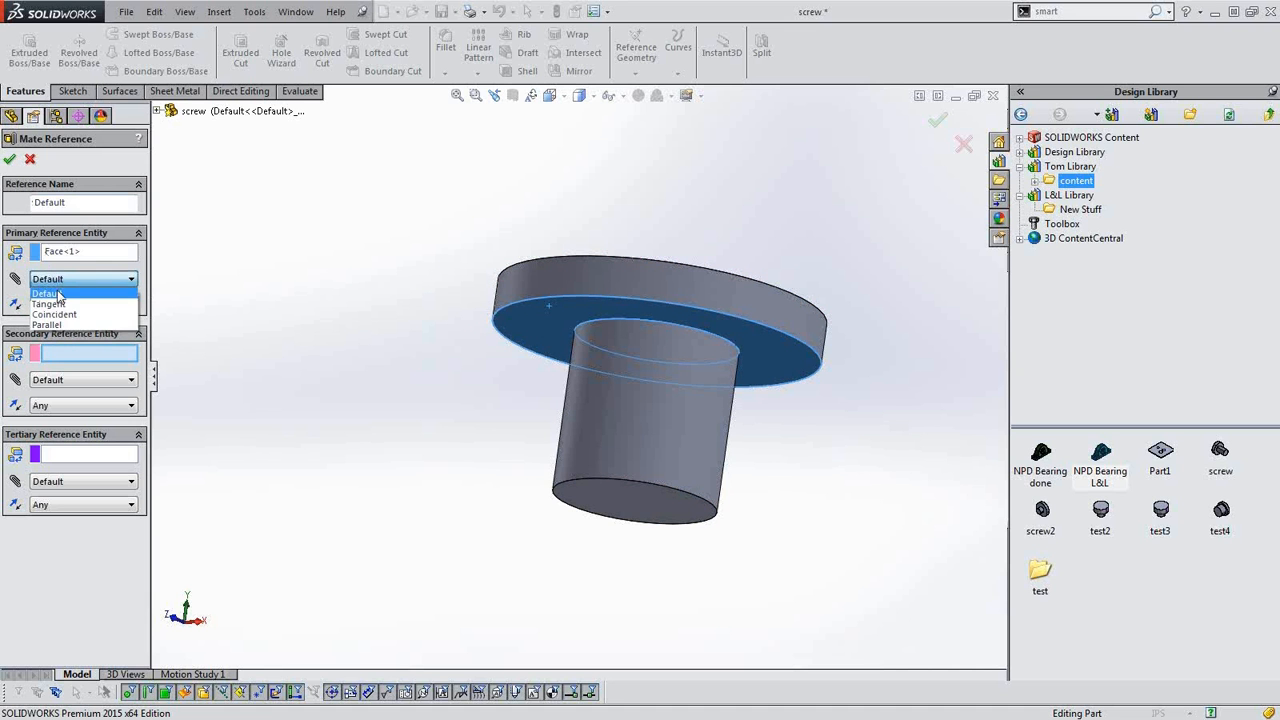
{"action": "left_click", "coordinate": [52, 300]}
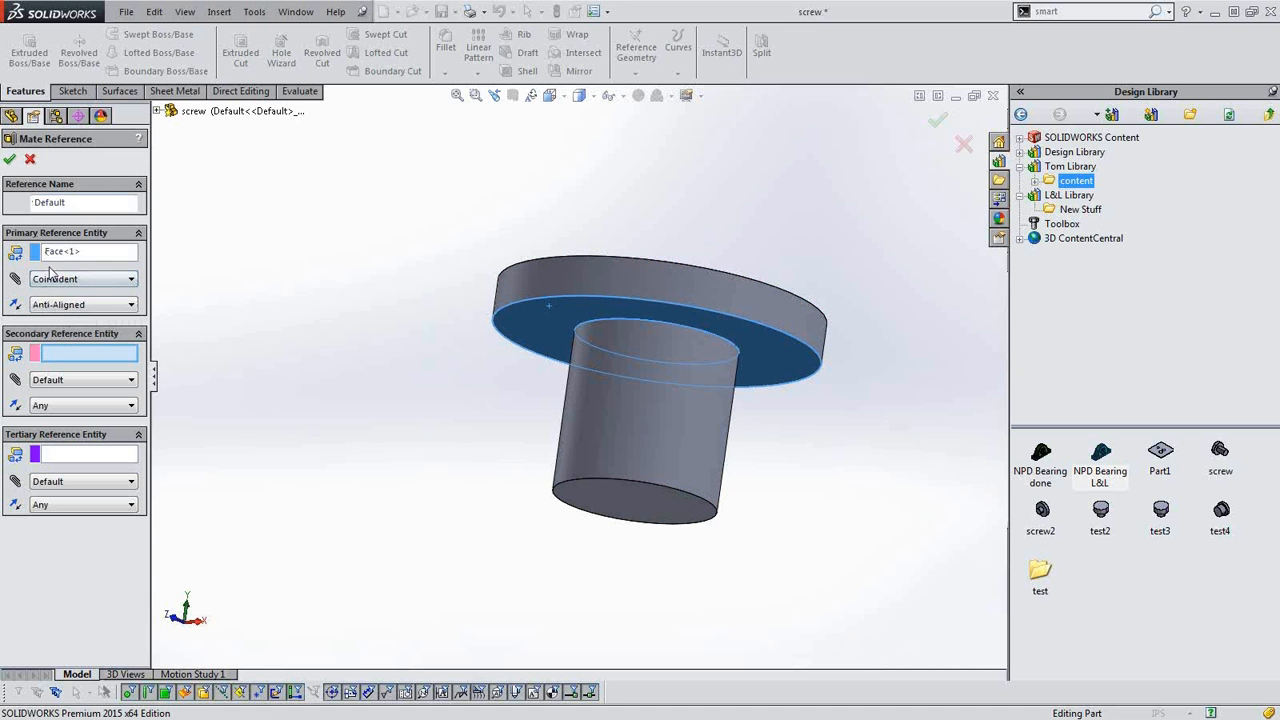
{"action": "left_click", "coordinate": [10, 160]}
{"action": "left_click", "coordinate": [108, 265]}
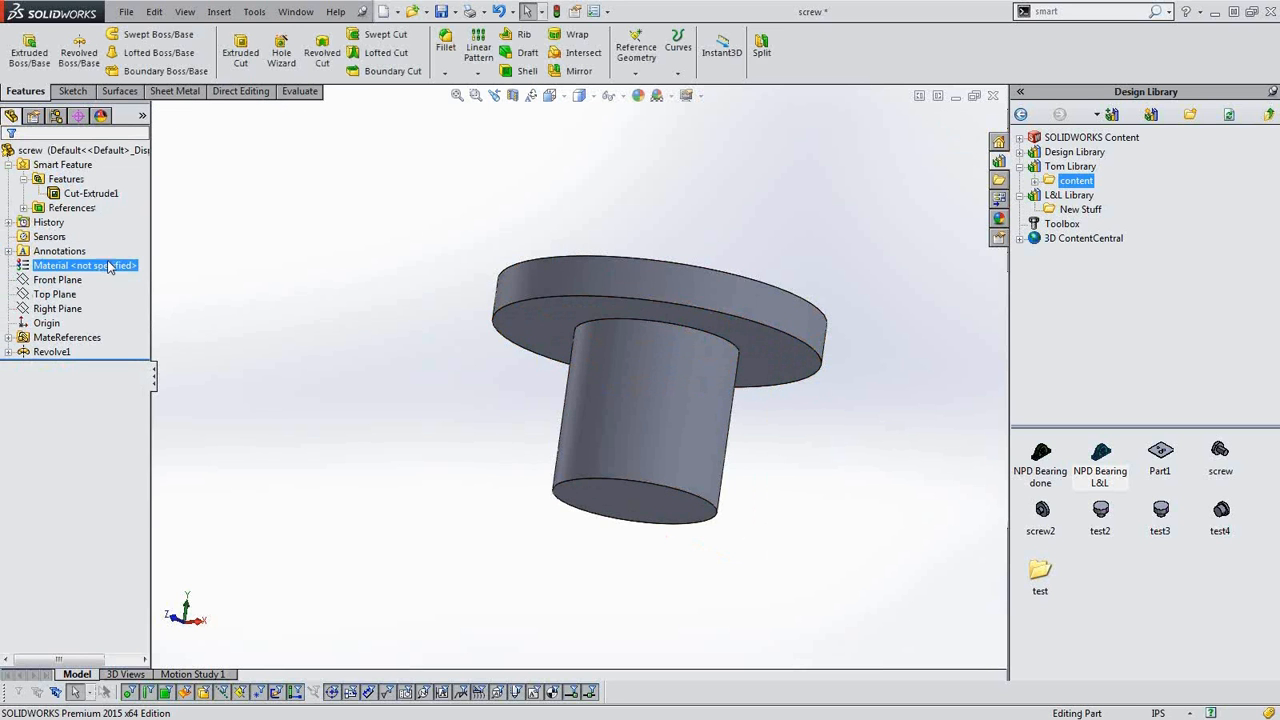
{"action": "left_click", "coordinate": [9, 338]}
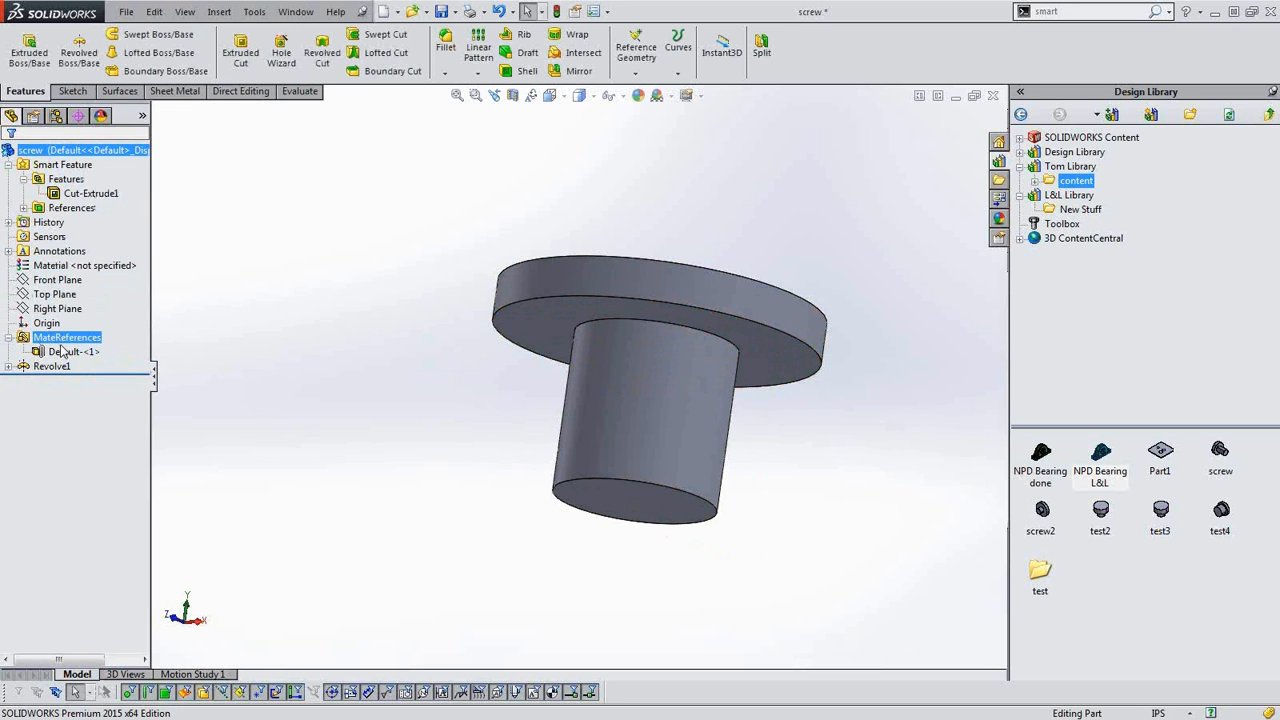
{"action": "left_click", "coordinate": [72, 352]}
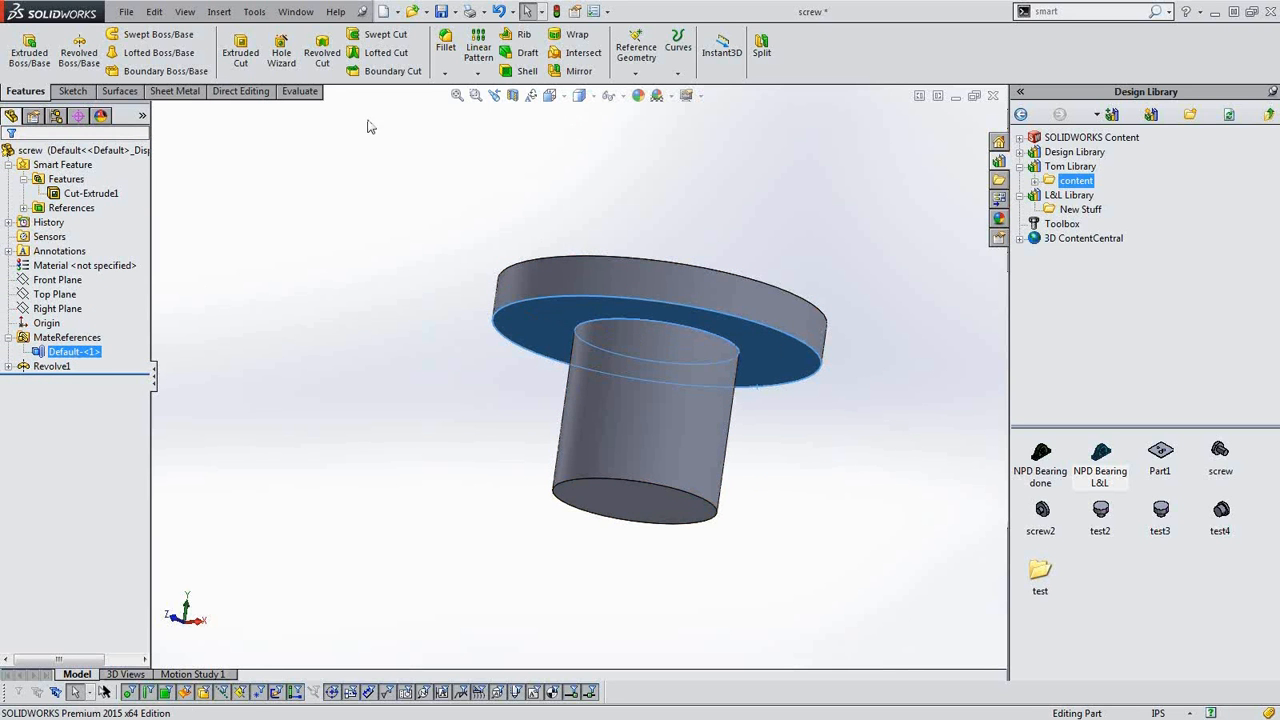
- Save the screw part and add it to the content folder of Tom Library as "L&L Screw"
{"action": "left_click", "coordinate": [441, 12]}
{"action": "left_click", "coordinate": [48, 151]}
{"action": "left_click_drag", "start_coordinate": [55, 150], "coordinate": [1142, 580]}
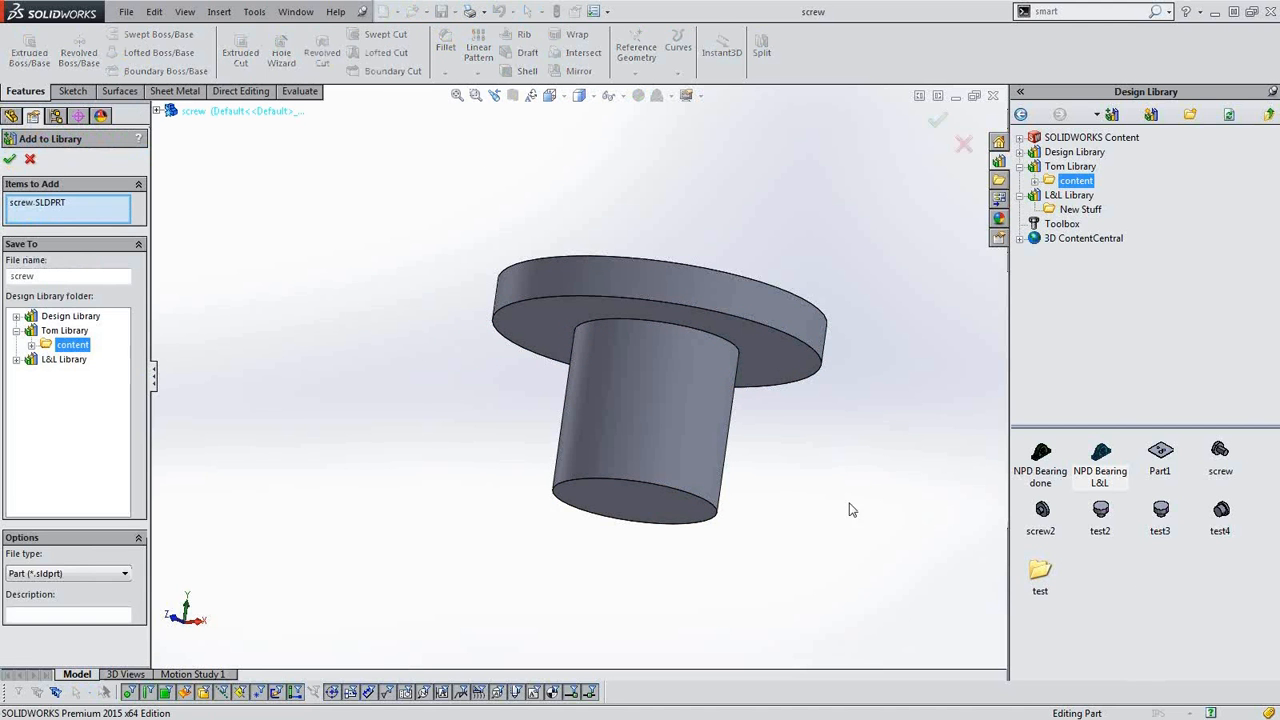
{"action": "double_click", "coordinate": [22, 276]}
{"action": "left_click", "coordinate": [10, 158]}
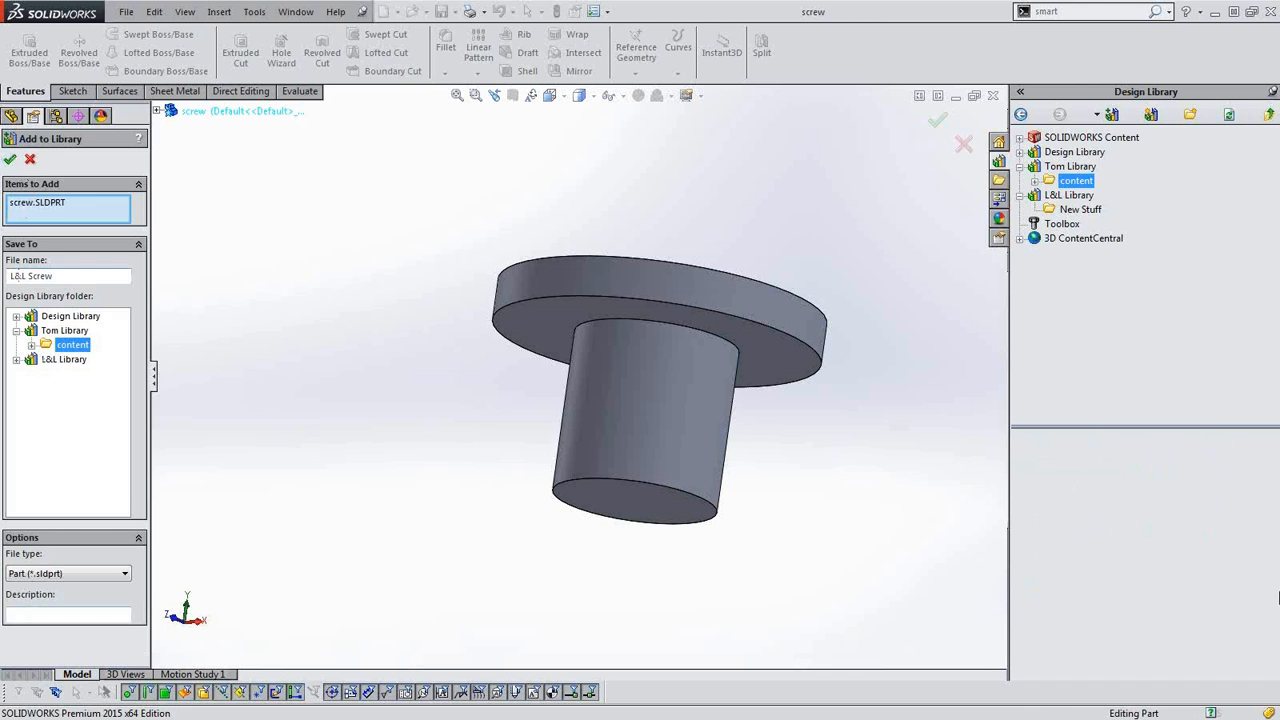
{"action": "left_click", "coordinate": [1052, 474]}
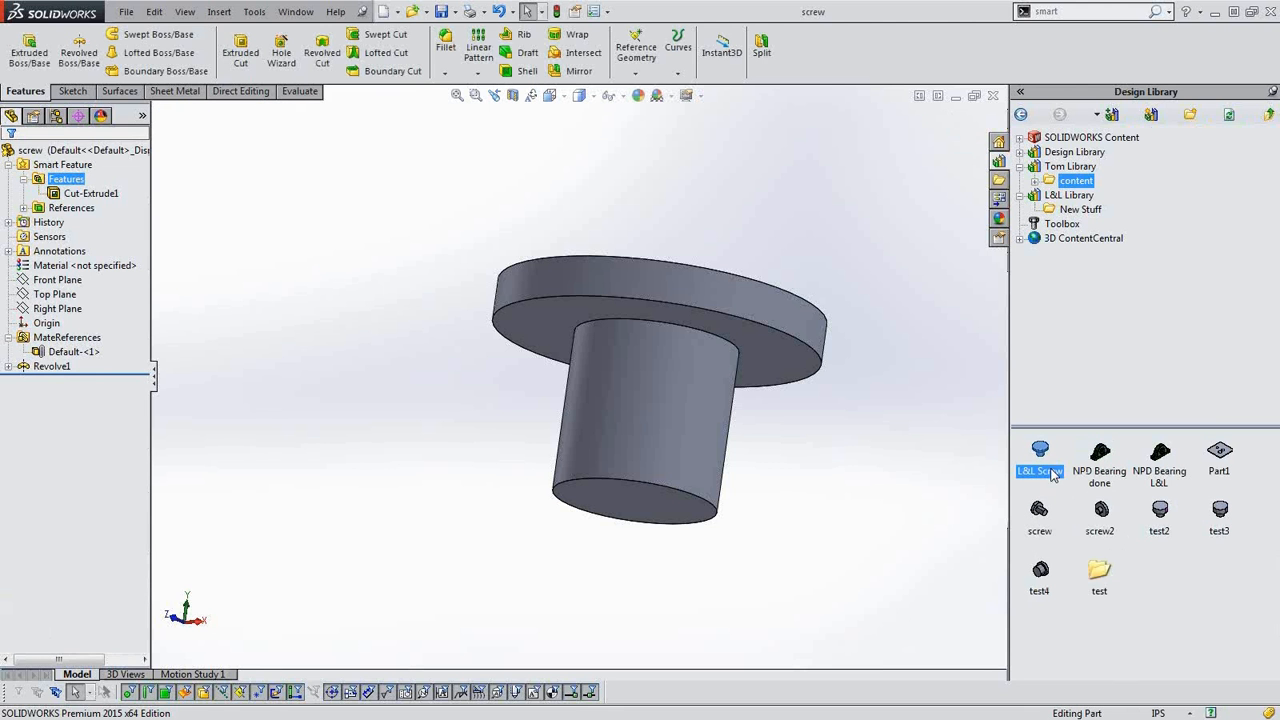
- Close the screw part and the Smart assembly to return to the block part
{"action": "left_click", "coordinate": [993, 95]}
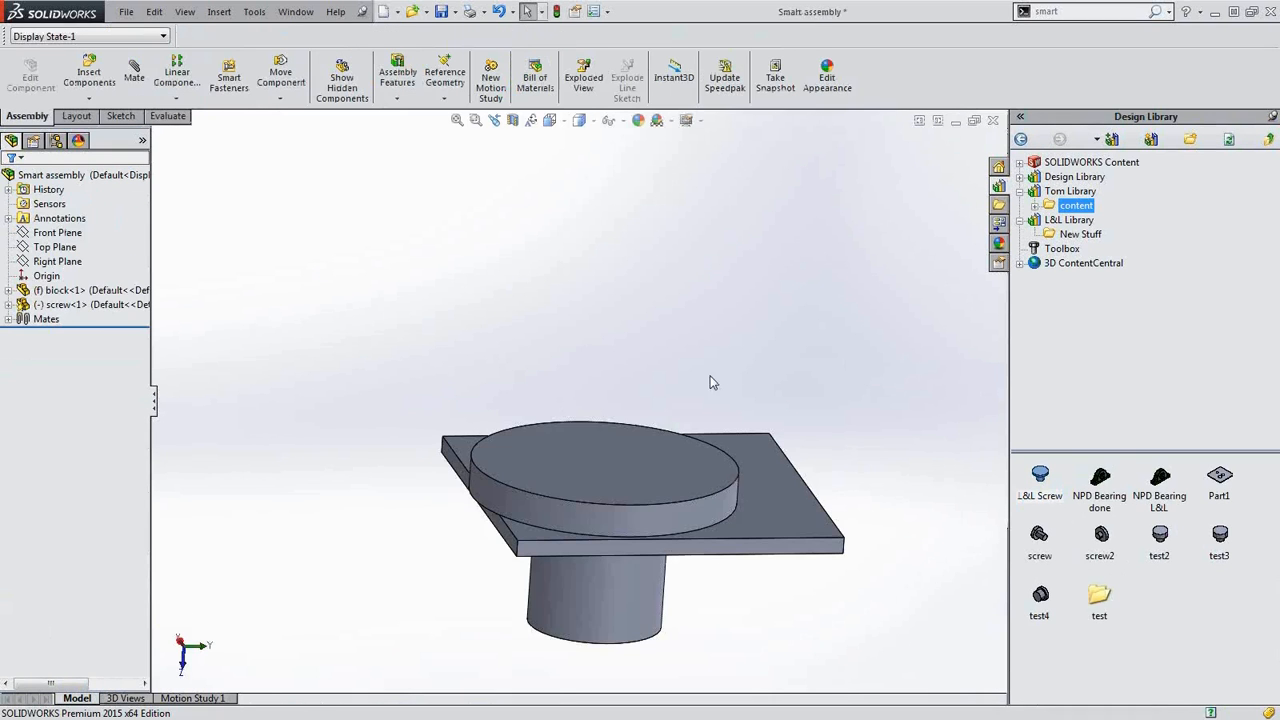
{"action": "left_click", "coordinate": [993, 120]}
{"action": "left_click", "coordinate": [597, 338]}
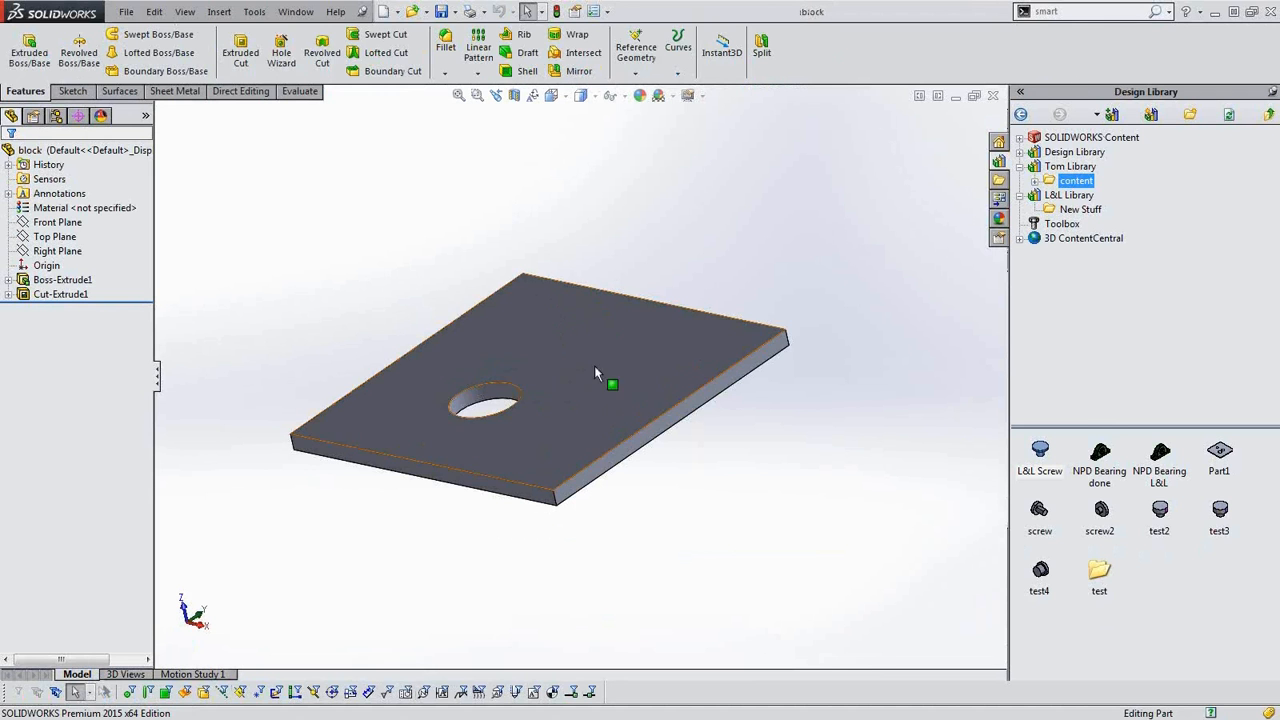
- Suppress the extruded hole cut in the block part
{"action": "left_click", "coordinate": [544, 350]}
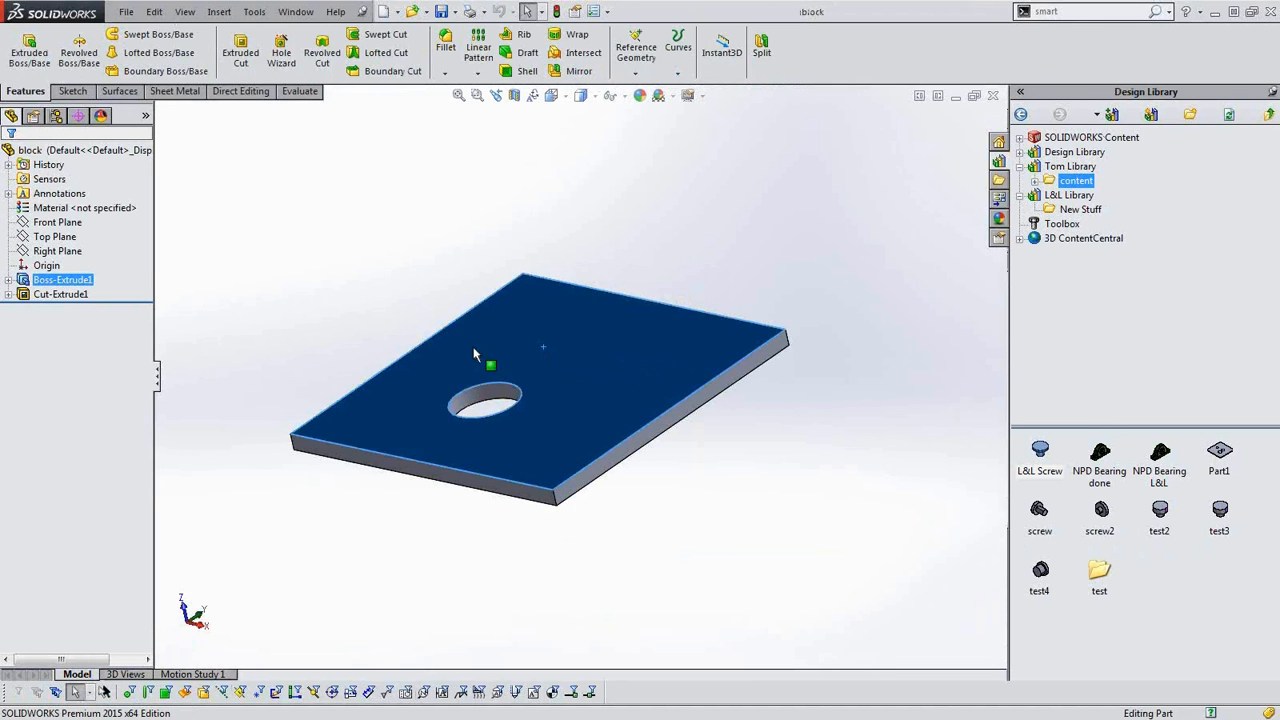
{"action": "left_click", "coordinate": [80, 294]}
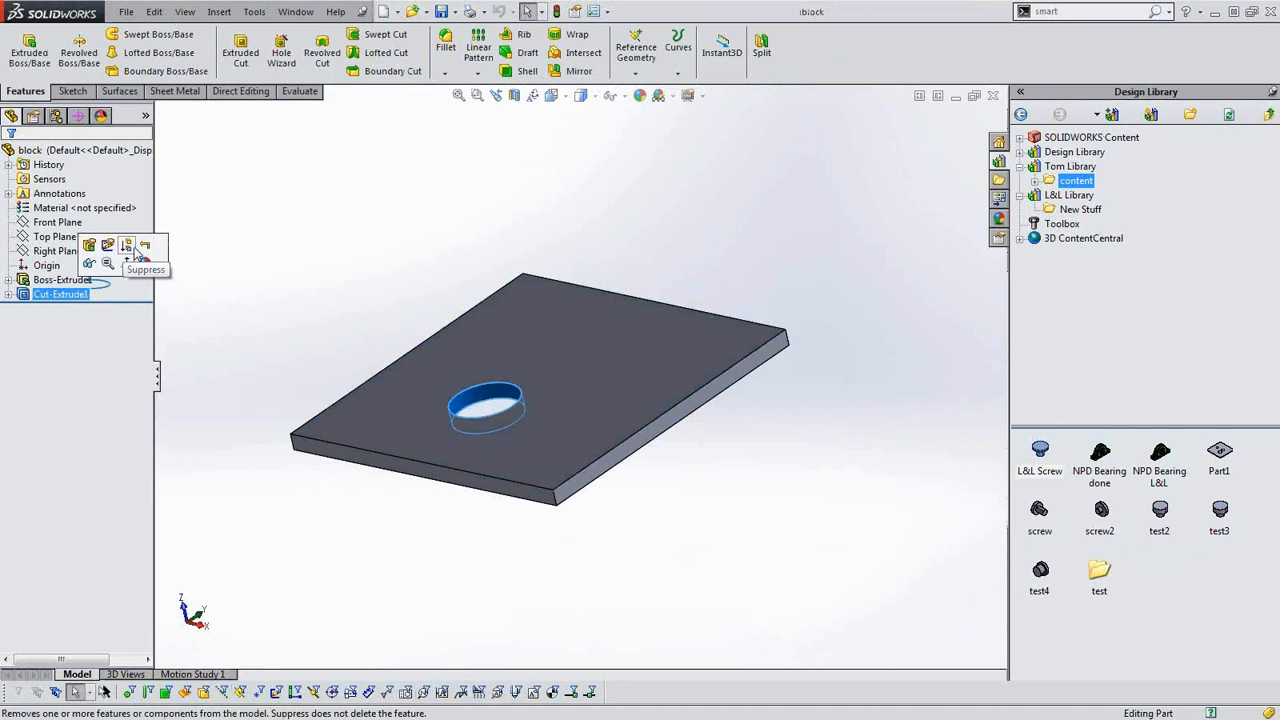
{"action": "left_click", "coordinate": [128, 247]}
{"action": "scroll", "coordinate": [580, 355], "scroll_direction": "up", "scroll_amount": 3}
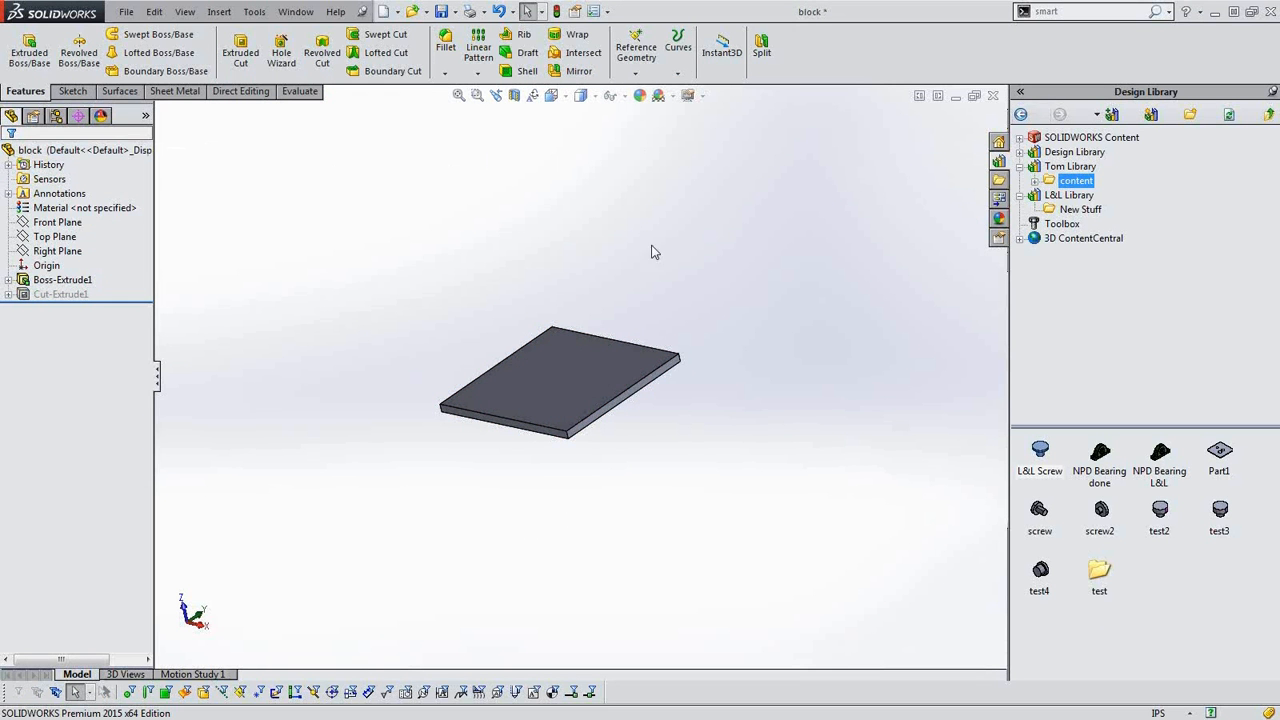
- Create a new assembly and place the block in it
{"action": "left_click", "coordinate": [126, 12]}
{"action": "left_click", "coordinate": [198, 106]}
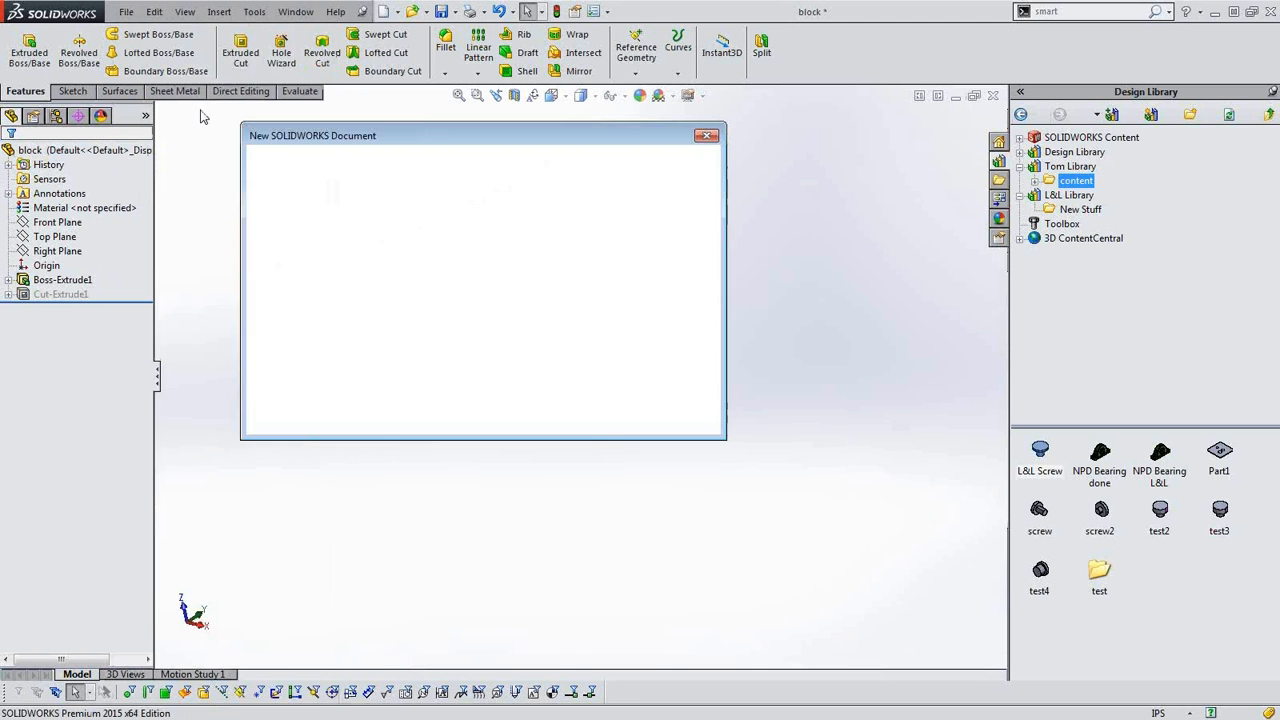
{"action": "left_click", "coordinate": [545, 414]}
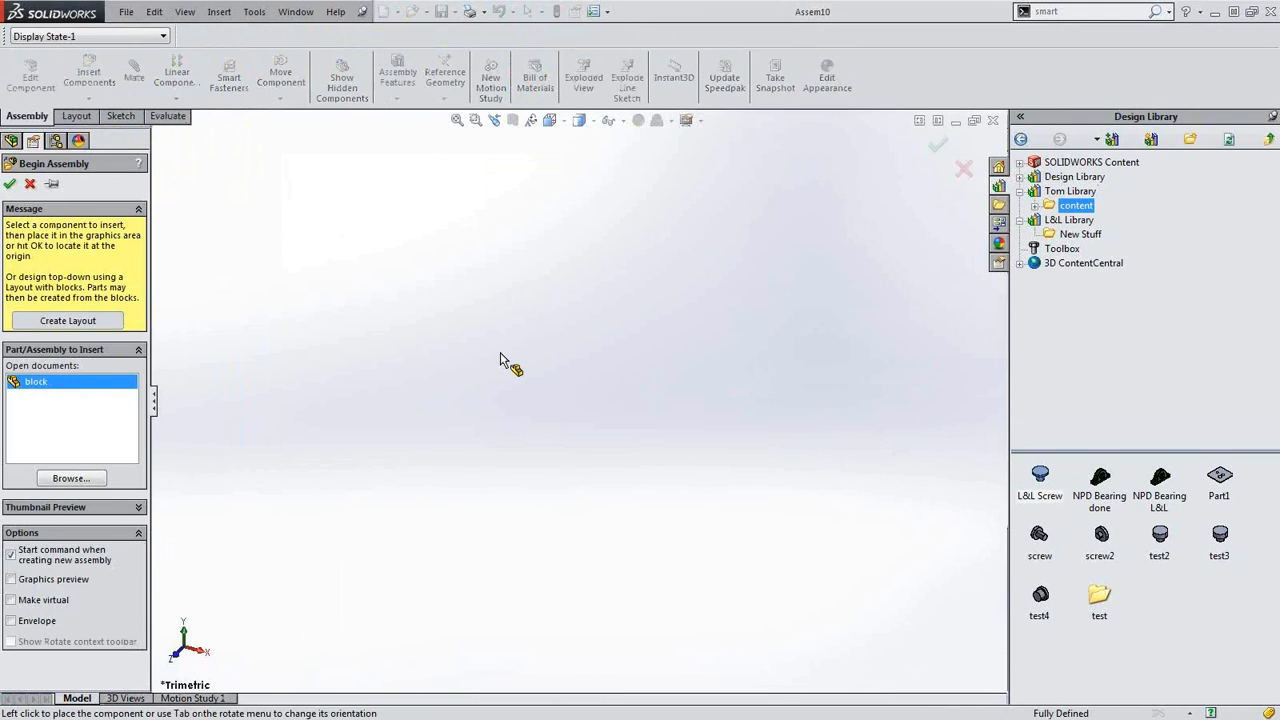
{"action": "left_click", "coordinate": [660, 382]}
{"action": "middle_click_drag", "start_coordinate": [657, 377], "coordinate": [540, 282]}
{"action": "middle_click_drag", "start_coordinate": [623, 443], "coordinate": [594, 476]}
- Insert the L&L Screw from the design library onto the block's large face, accepting the coincident mate without placing further copies
{"action": "left_click_drag", "start_coordinate": [1042, 485], "coordinate": [596, 437]}
{"action": "left_click", "coordinate": [778, 463]}
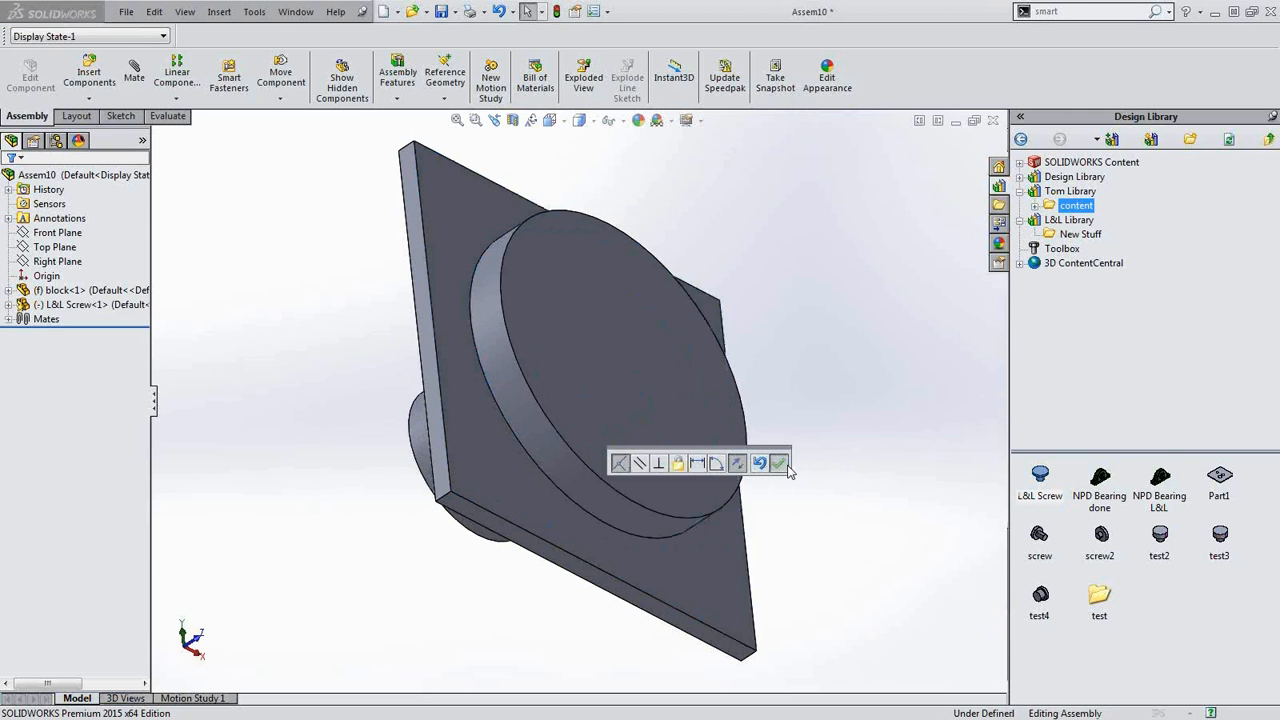
{"action": "key", "text": "Escape"}
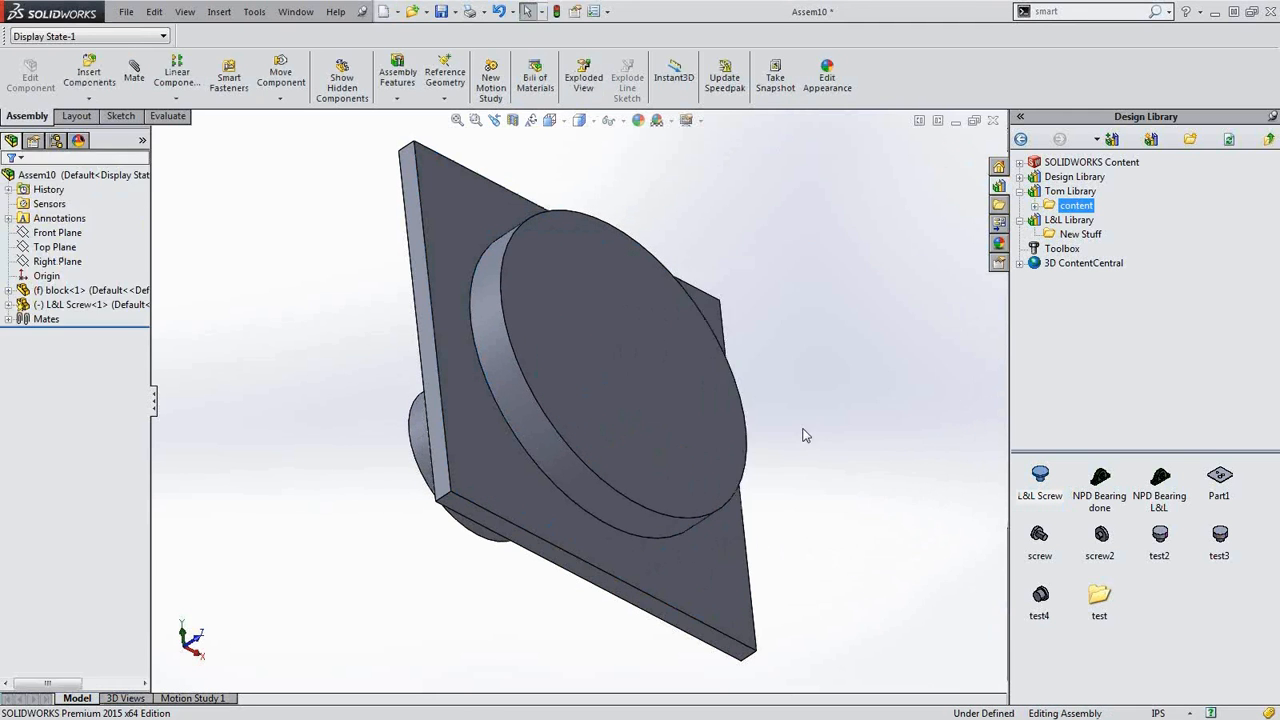
- Insert the L&L Screw's smart feature Cut-Extrude1 into the assembly, using the block's large face as its reference
{"action": "left_click_drag", "start_coordinate": [636, 390], "coordinate": [612, 362]}
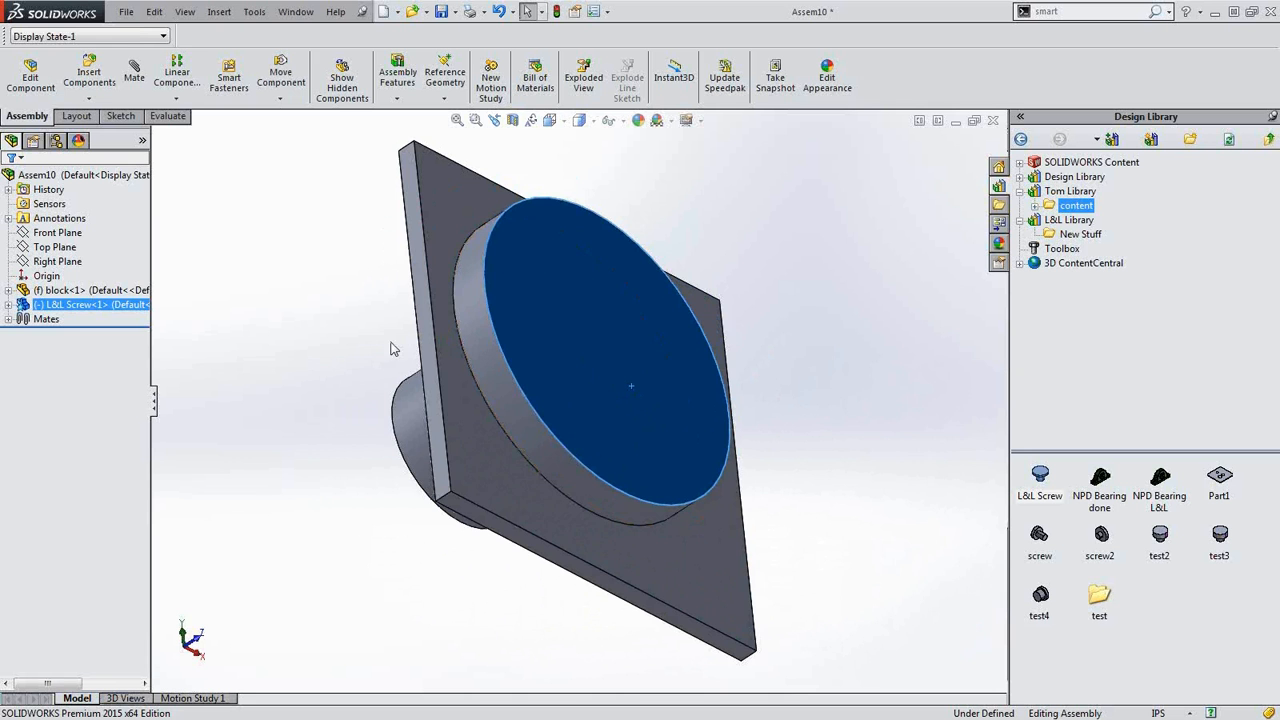
{"action": "left_click", "coordinate": [78, 306]}
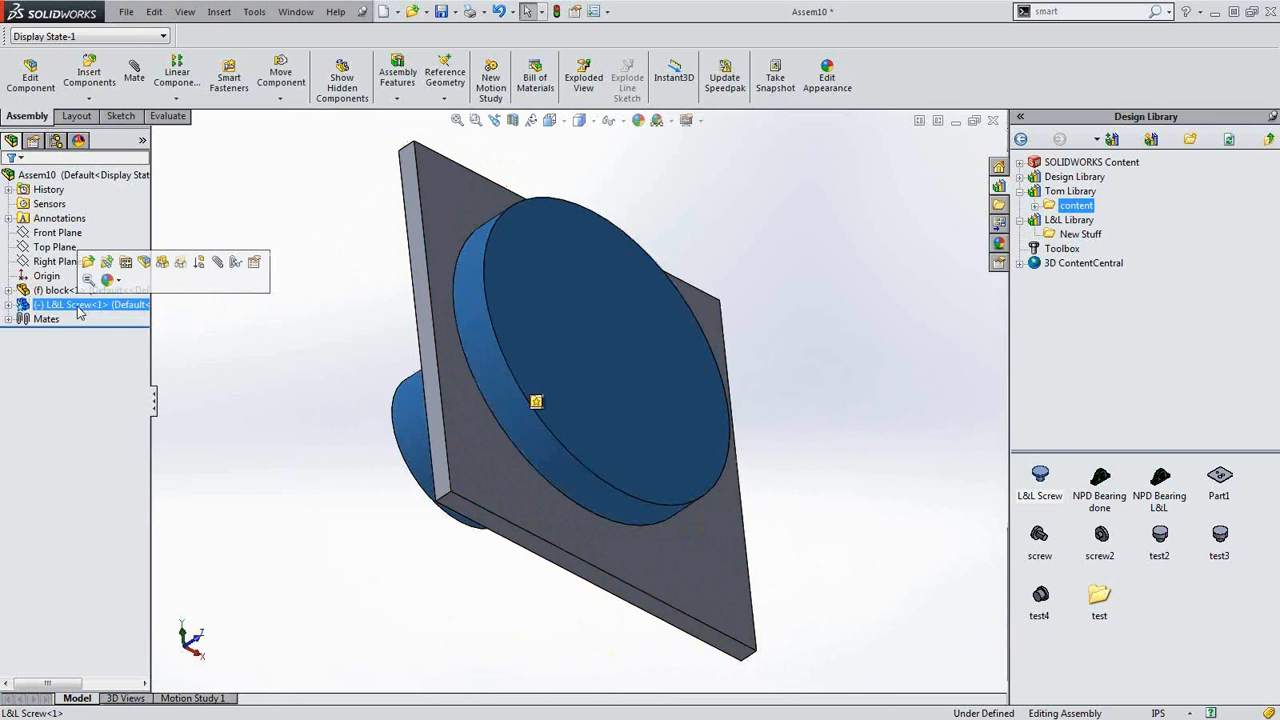
{"action": "left_click", "coordinate": [535, 401]}
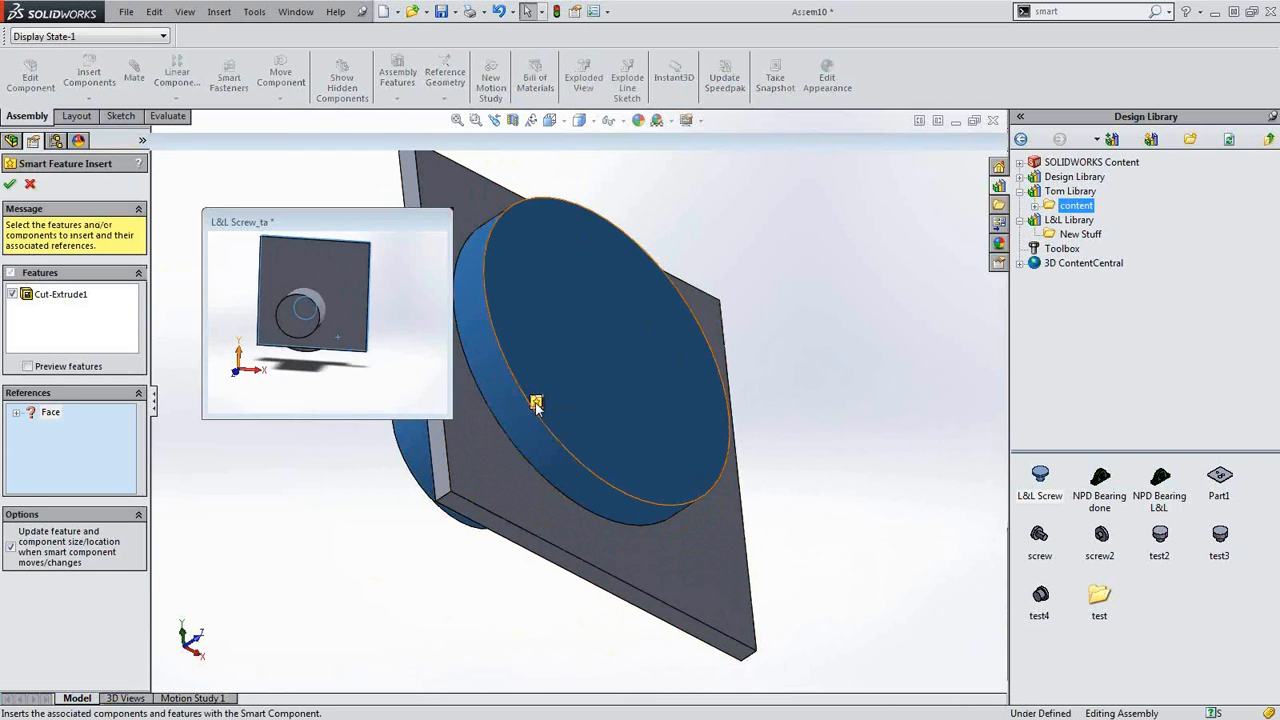
{"action": "left_click", "coordinate": [504, 476]}
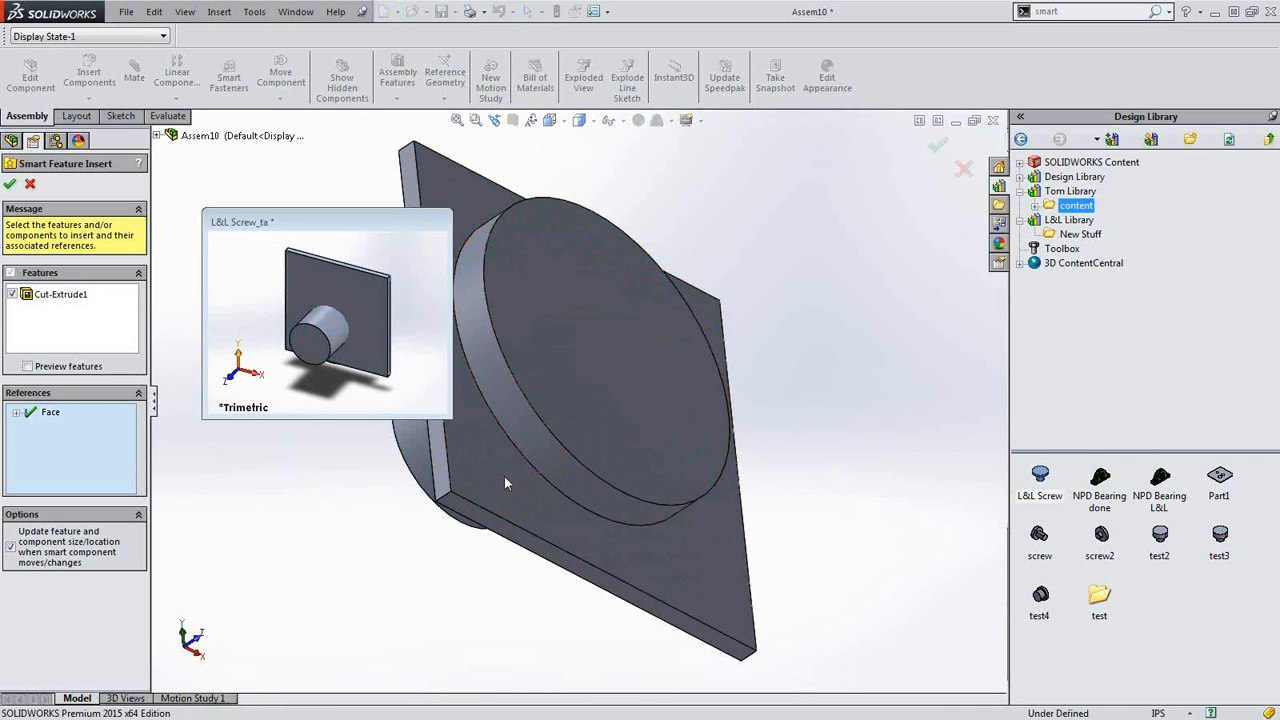
{"action": "left_click", "coordinate": [11, 186]}
- Reposition the L&L Screw across the block's large face several times and rebuild the assembly to update the hole's location
{"action": "left_click_drag", "start_coordinate": [536, 358], "coordinate": [692, 497]}
{"action": "scroll", "coordinate": [549, 354], "scroll_direction": "down", "scroll_amount": 4}
{"action": "scroll", "coordinate": [762, 509], "scroll_direction": "up", "scroll_amount": 5}
{"action": "left_click_drag", "start_coordinate": [757, 523], "coordinate": [588, 420]}
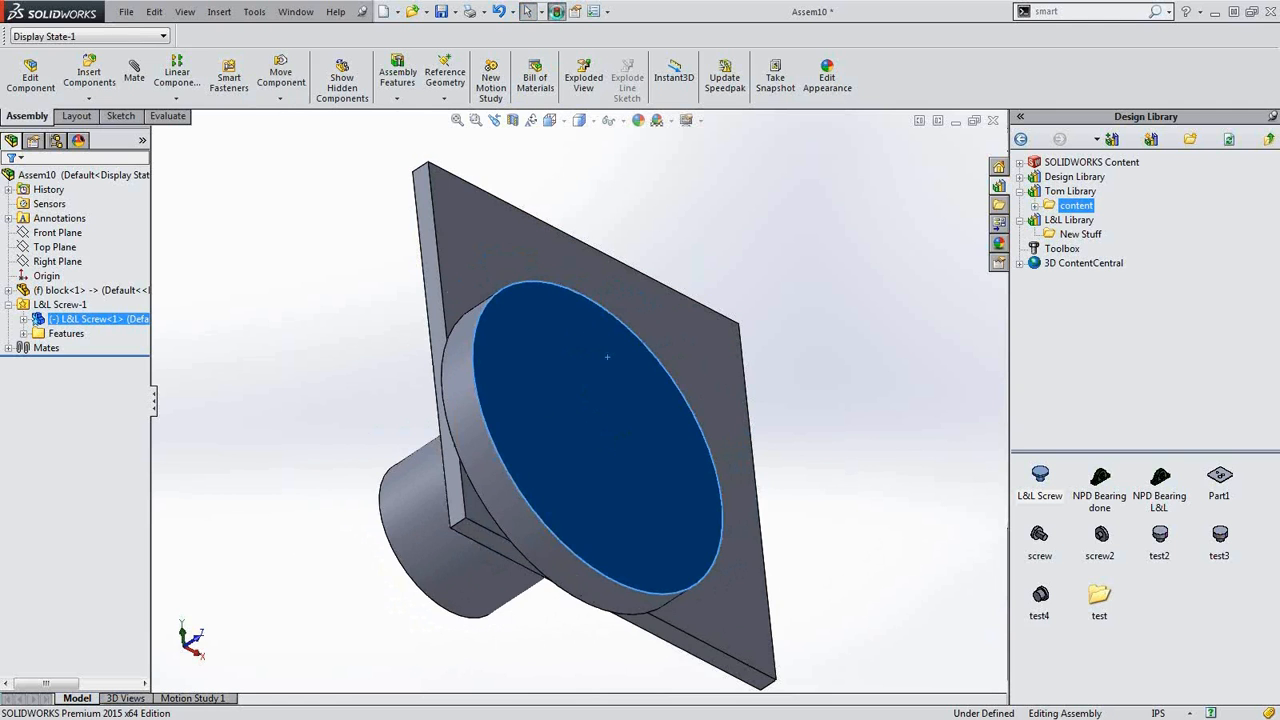
{"action": "middle_click_drag", "start_coordinate": [734, 394], "coordinate": [552, 480]}
{"action": "left_click_drag", "start_coordinate": [552, 478], "coordinate": [713, 380]}
{"action": "middle_click_drag", "start_coordinate": [668, 424], "coordinate": [780, 303]}
{"action": "left_click", "coordinate": [556, 12]}
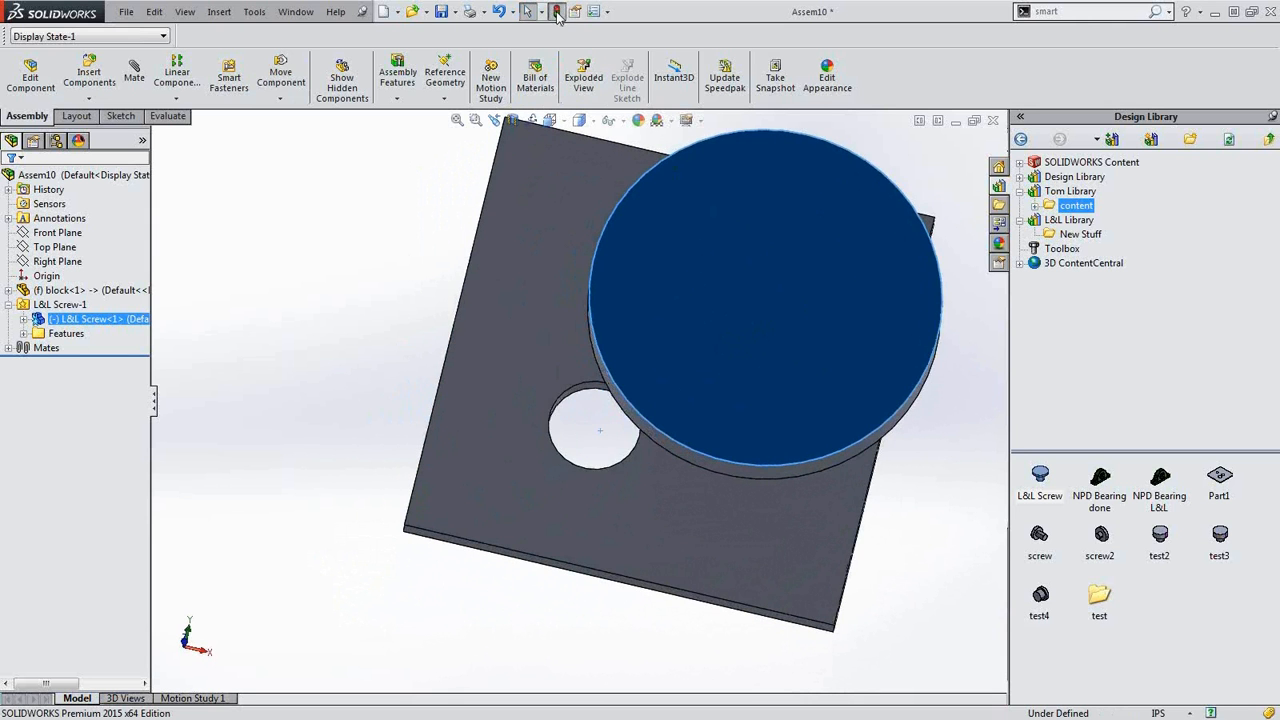
{"action": "left_click_drag", "start_coordinate": [640, 217], "coordinate": [514, 337]}
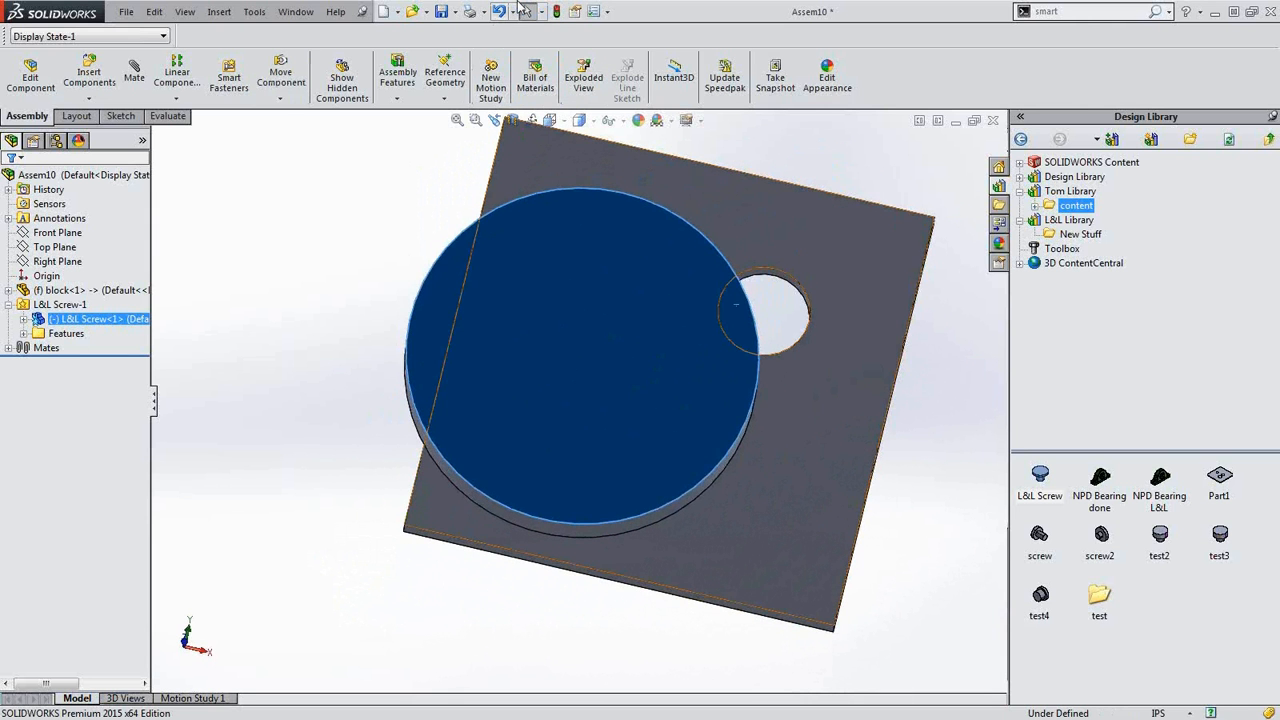
{"action": "left_click", "coordinate": [556, 12]}
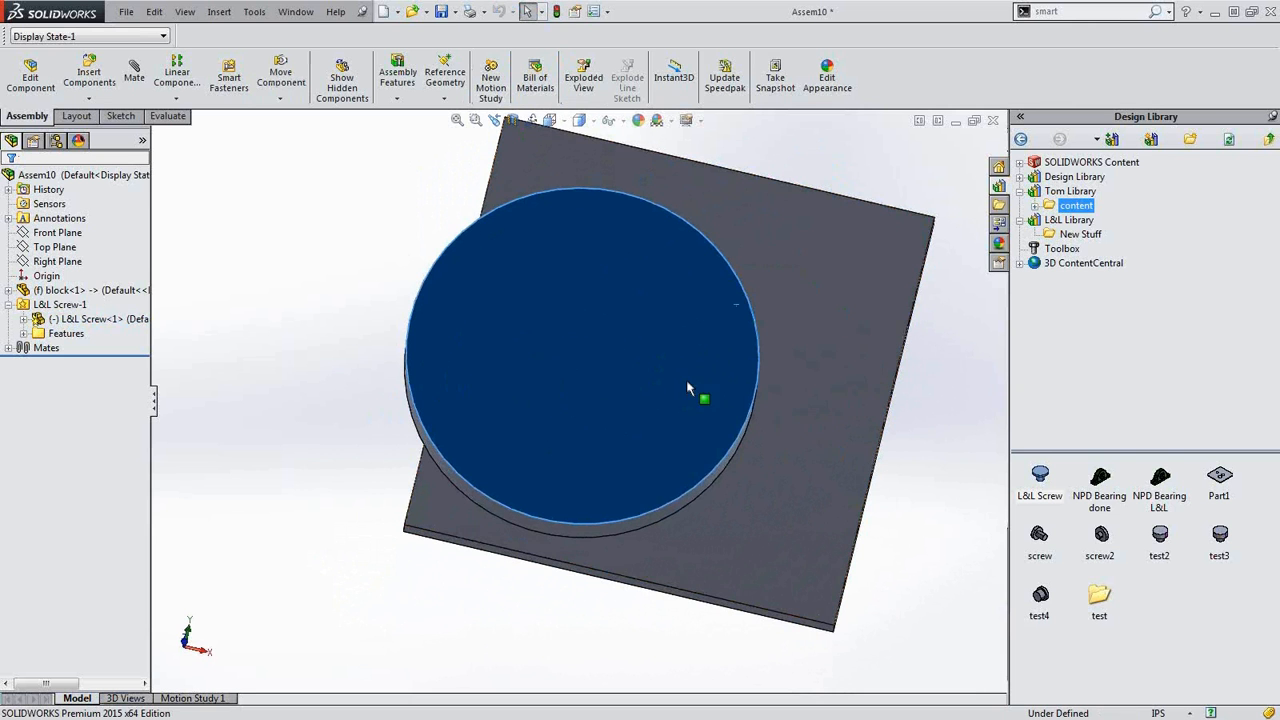
- Review the definition of the L&L Screw-1 smart feature in the assembly and leave it without making changes
{"action": "right_click", "coordinate": [514, 381]}
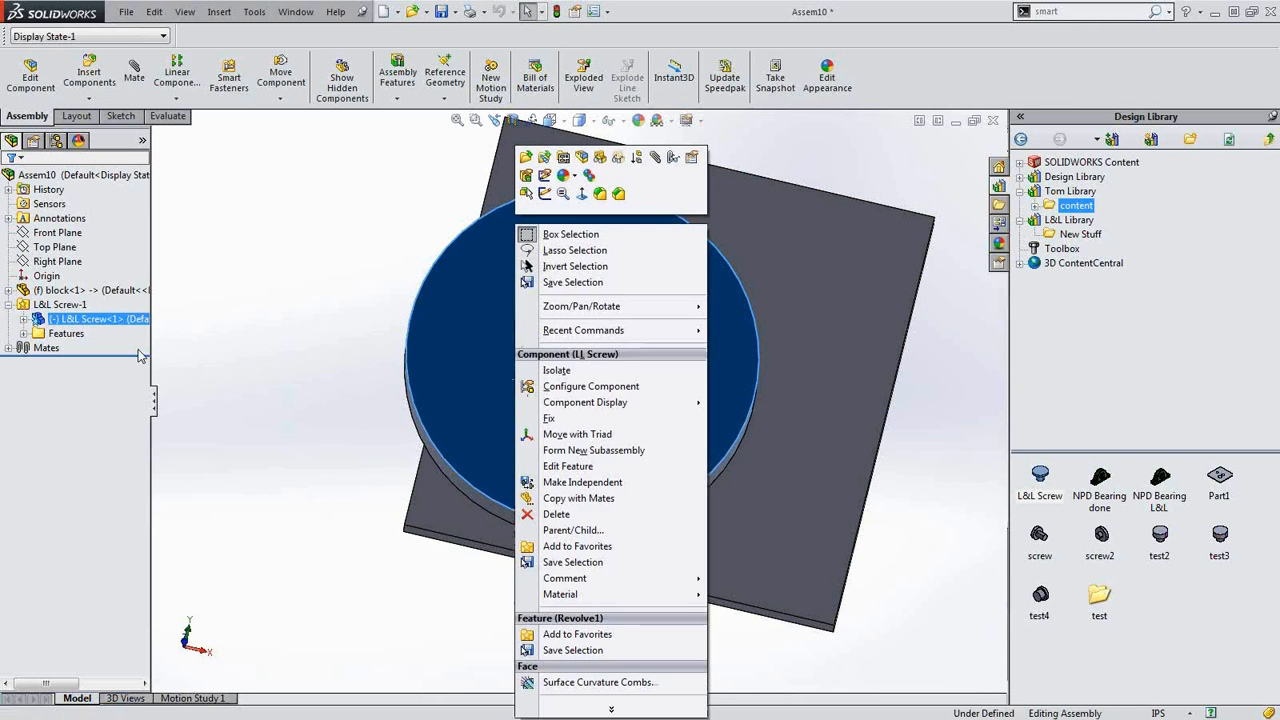
{"action": "left_click", "coordinate": [68, 308]}
{"action": "right_click", "coordinate": [65, 307]}
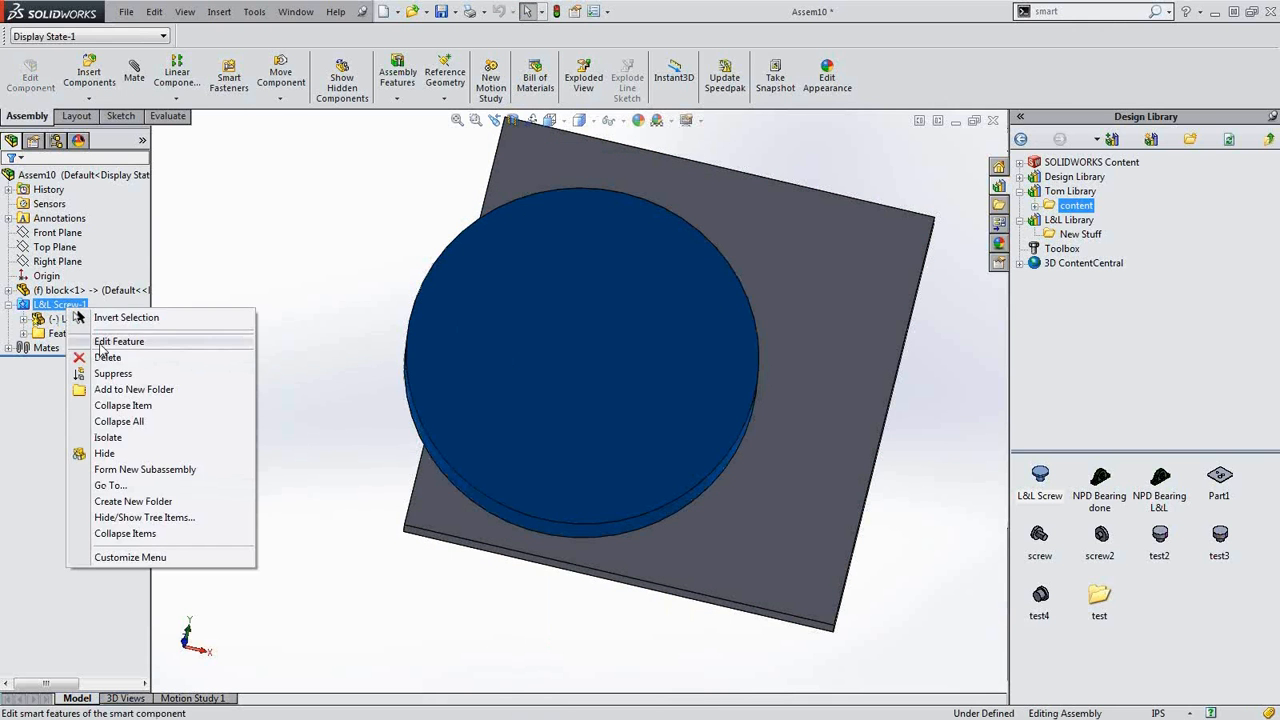
{"action": "left_click", "coordinate": [100, 343]}
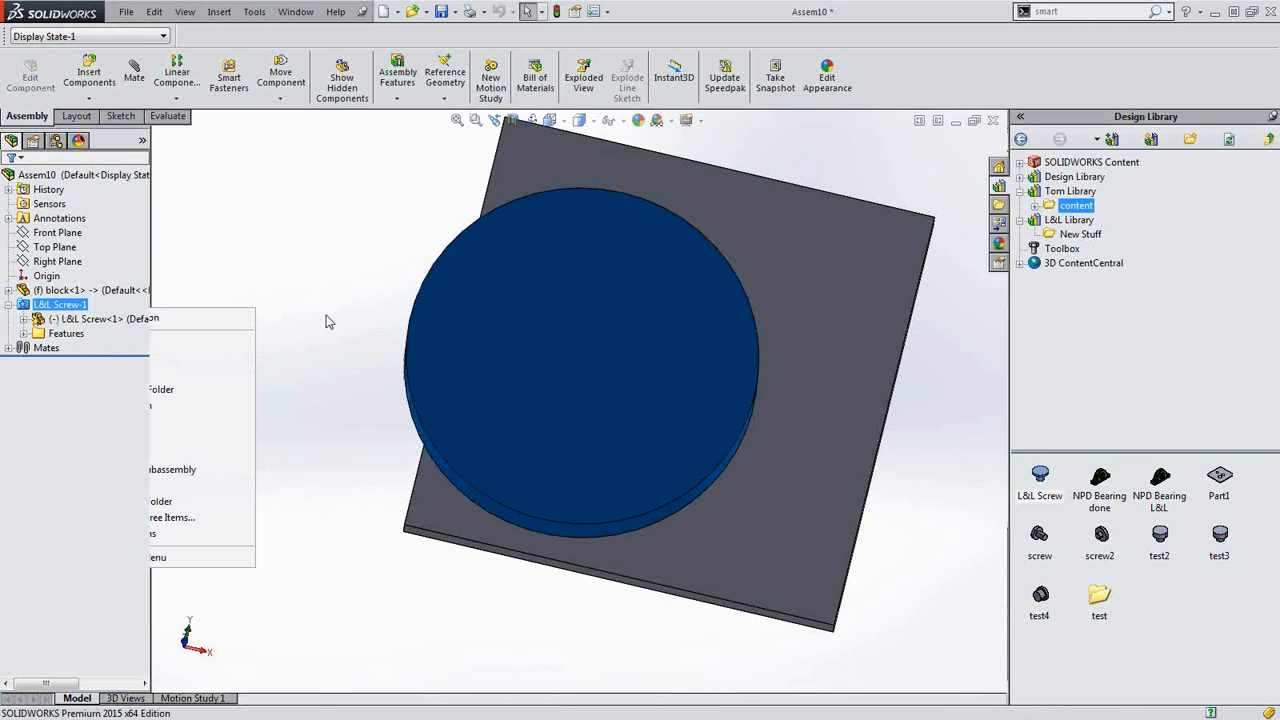
{"action": "left_click", "coordinate": [10, 185]}
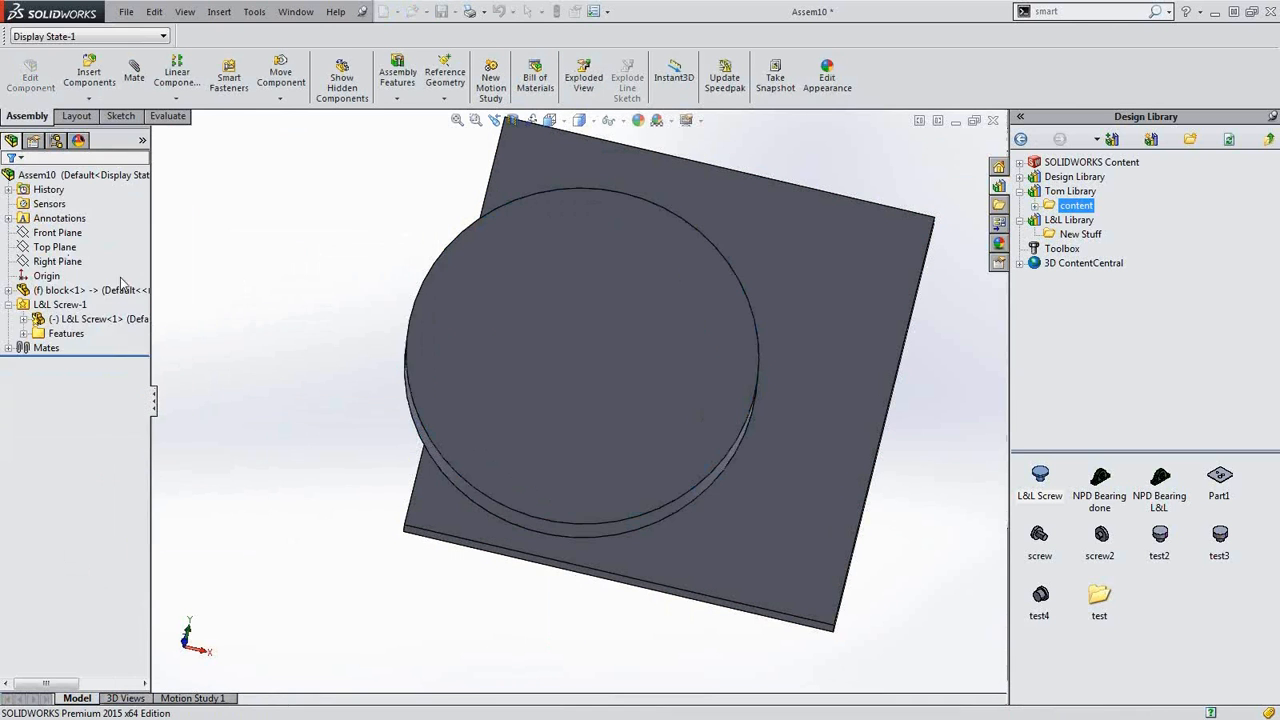
{"action": "right_click", "coordinate": [87, 305]}
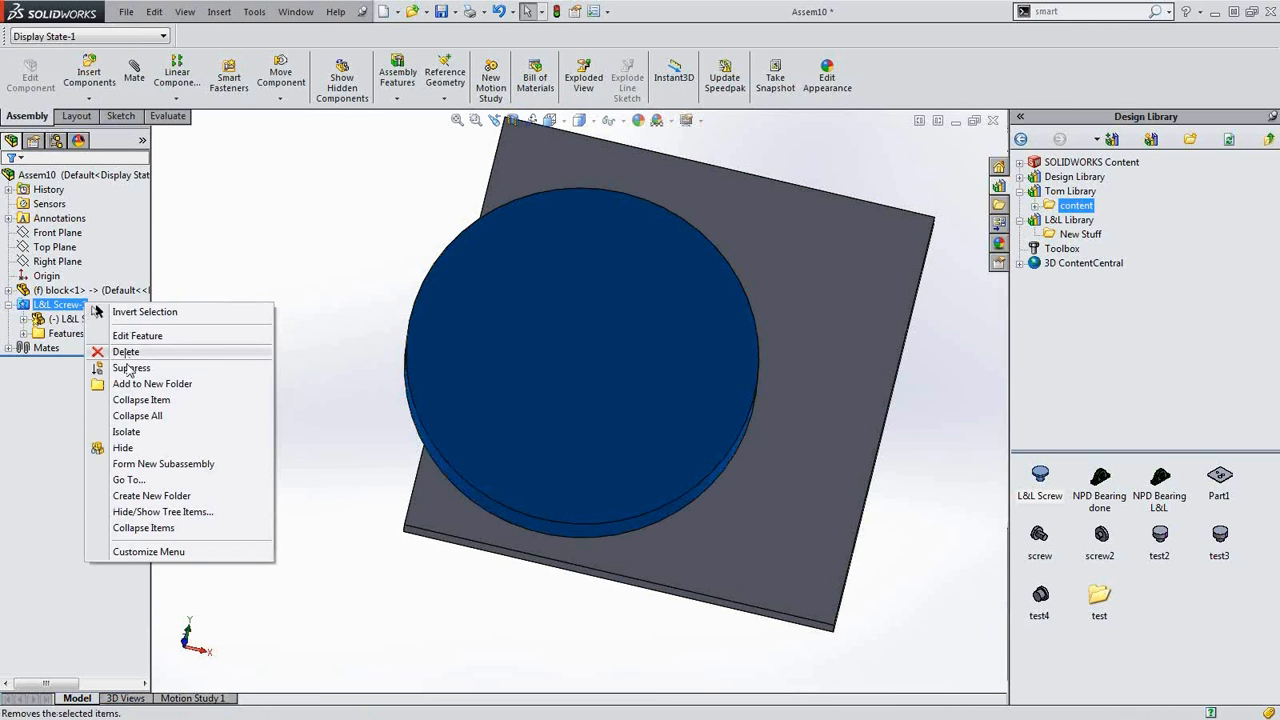
{"action": "left_click", "coordinate": [316, 306]}
{"action": "left_click", "coordinate": [53, 305]}
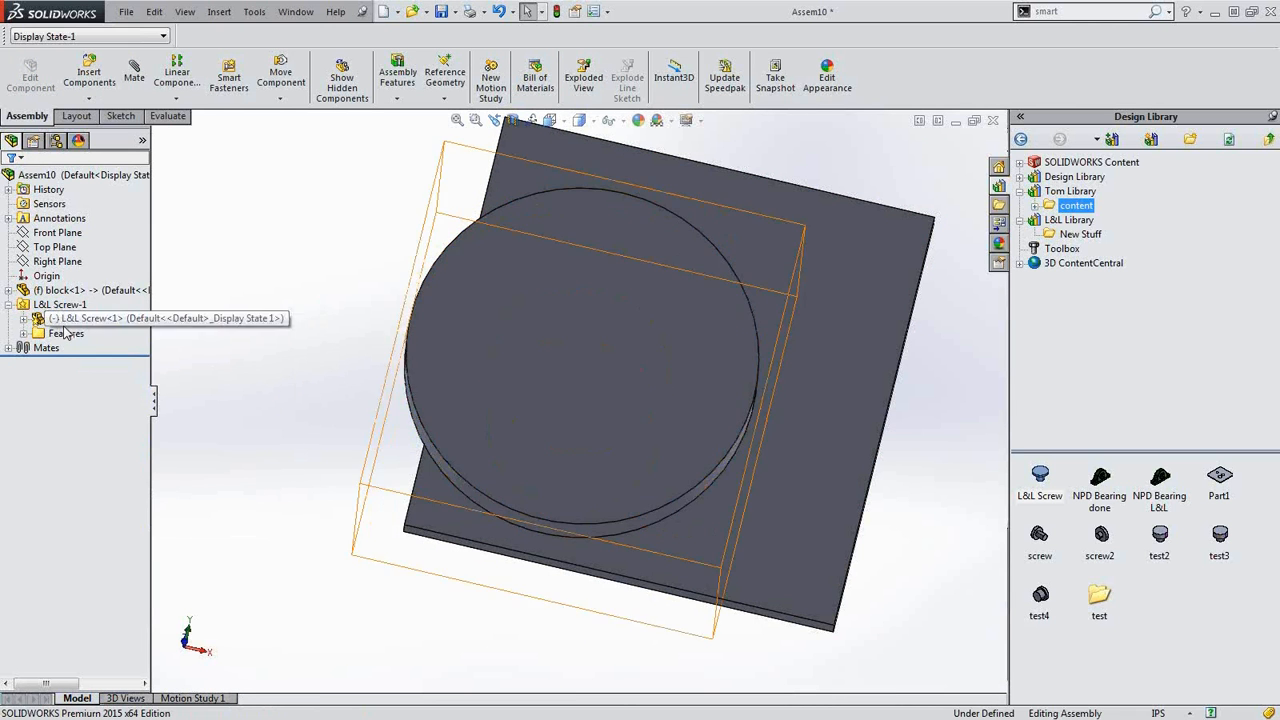
- Open the L&L Screw part from the design library and bring up the defining assembly of its smart feature
{"action": "left_click", "coordinate": [1043, 490]}
{"action": "right_click", "coordinate": [1045, 489]}
{"action": "left_click", "coordinate": [1068, 493]}
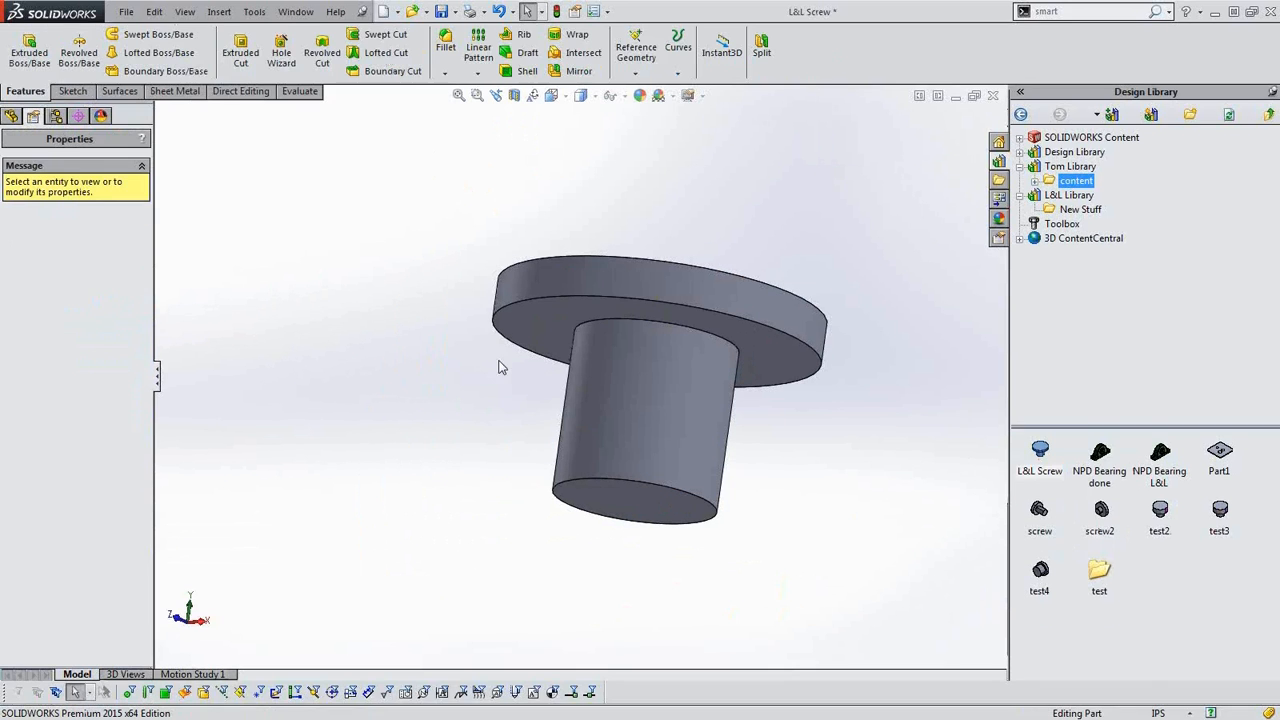
{"action": "left_click", "coordinate": [11, 116]}
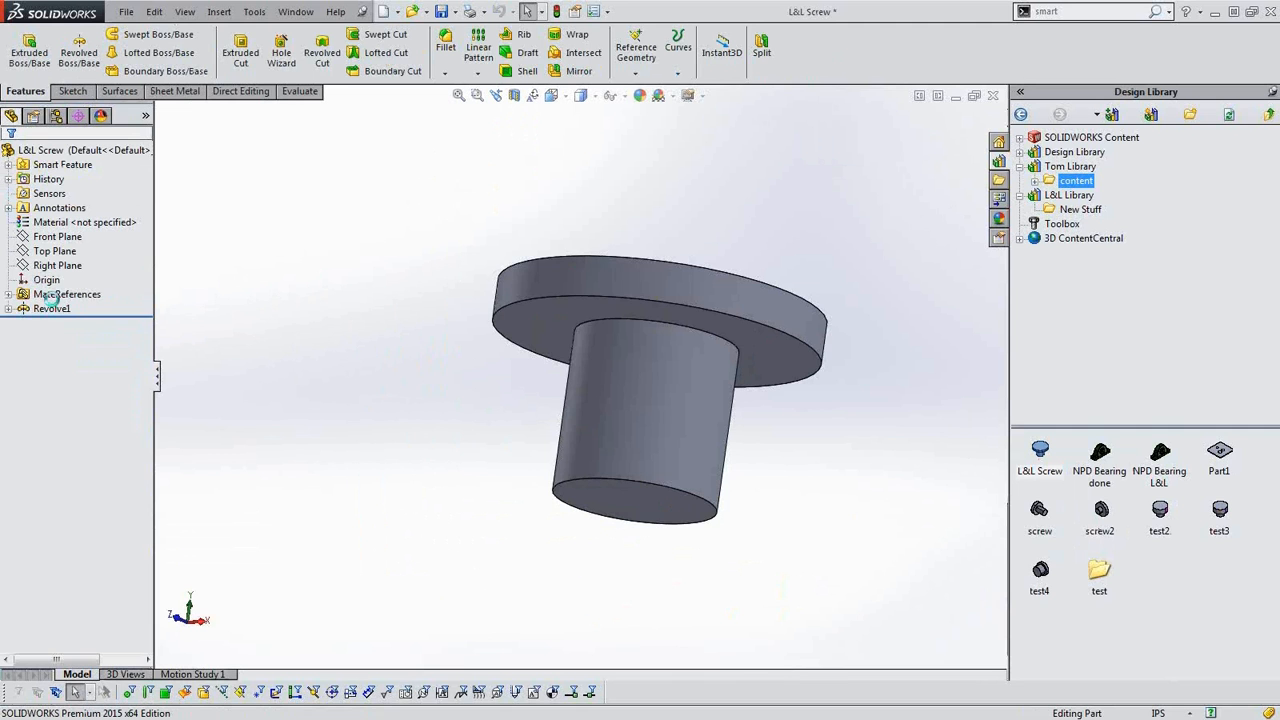
{"action": "left_click", "coordinate": [64, 166]}
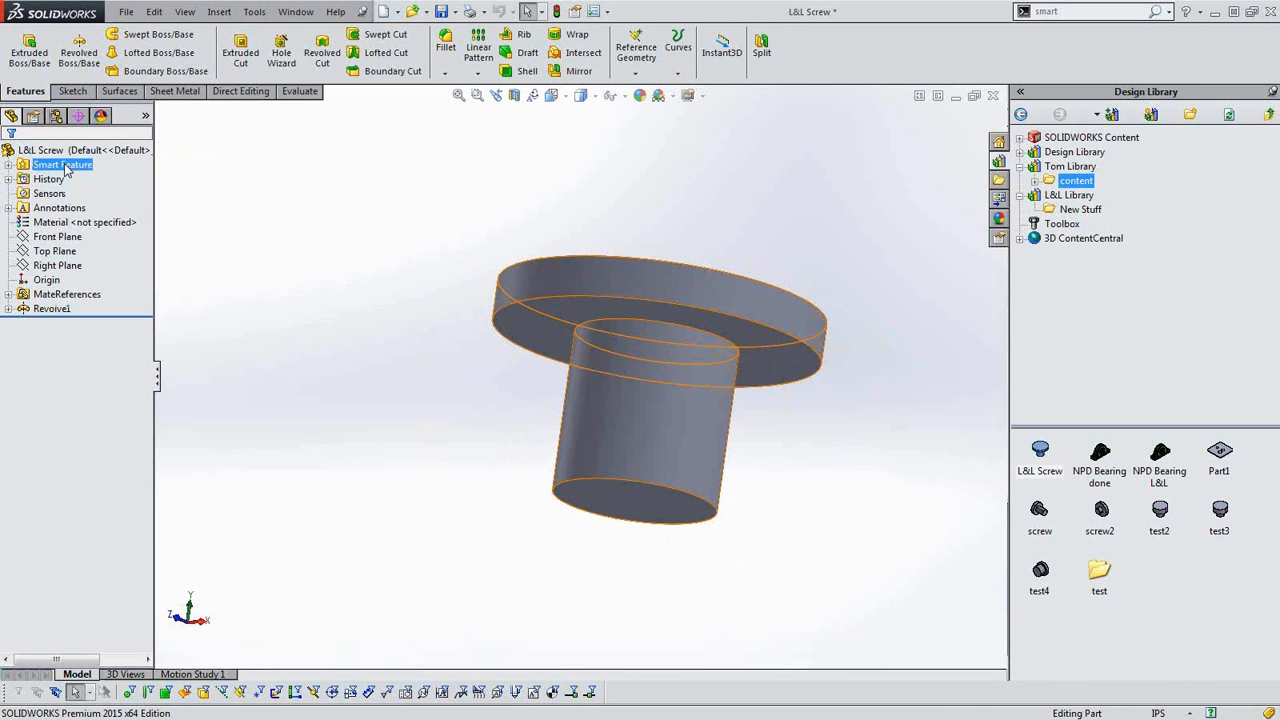
{"action": "right_click", "coordinate": [66, 168]}
{"action": "left_click", "coordinate": [100, 172]}
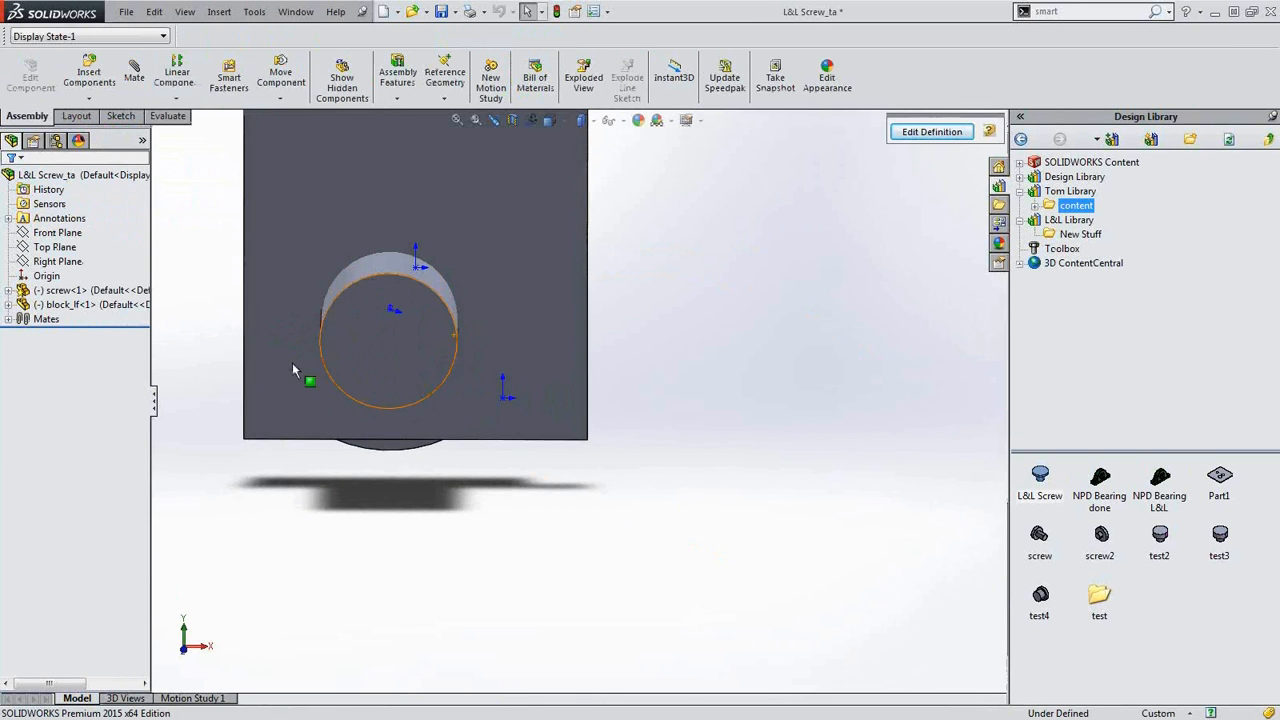
- Edit the Cut-Extrude1 sketch of block_lf in context, dimension its circle to a 2 in diameter, and return to the assembly
{"action": "left_click", "coordinate": [90, 304]}
{"action": "left_click", "coordinate": [9, 304]}
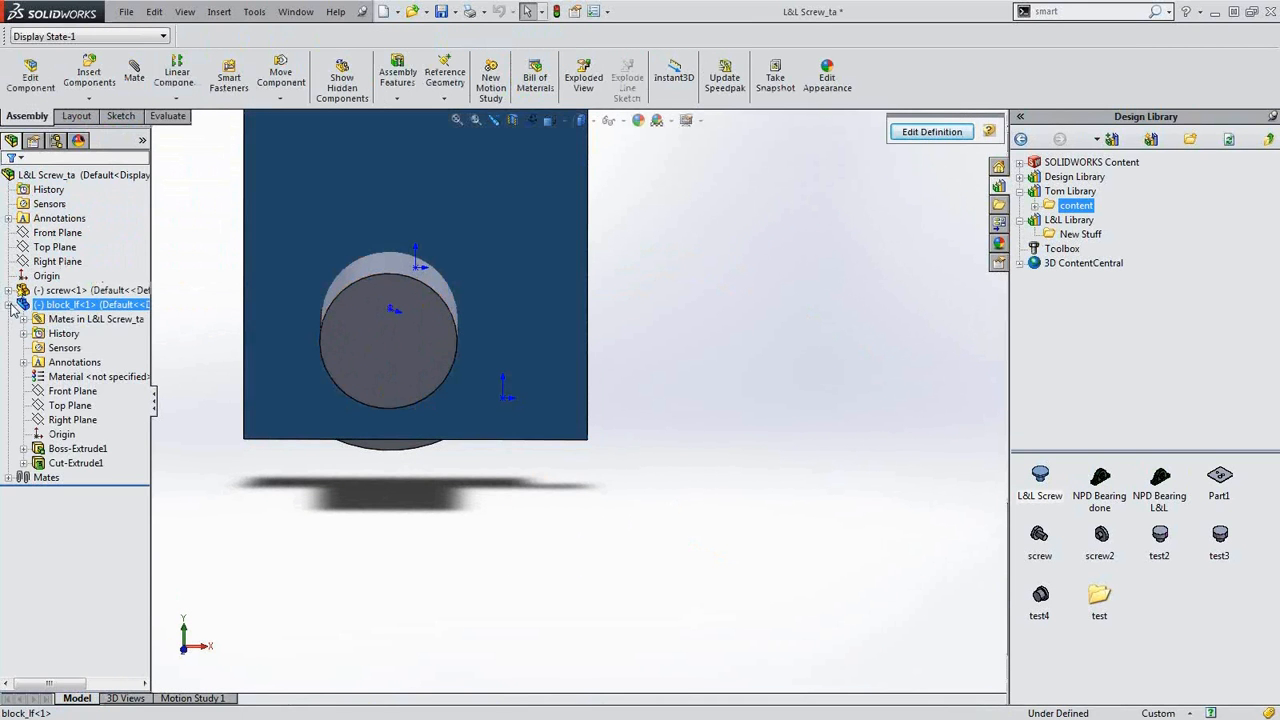
{"action": "left_click", "coordinate": [361, 280]}
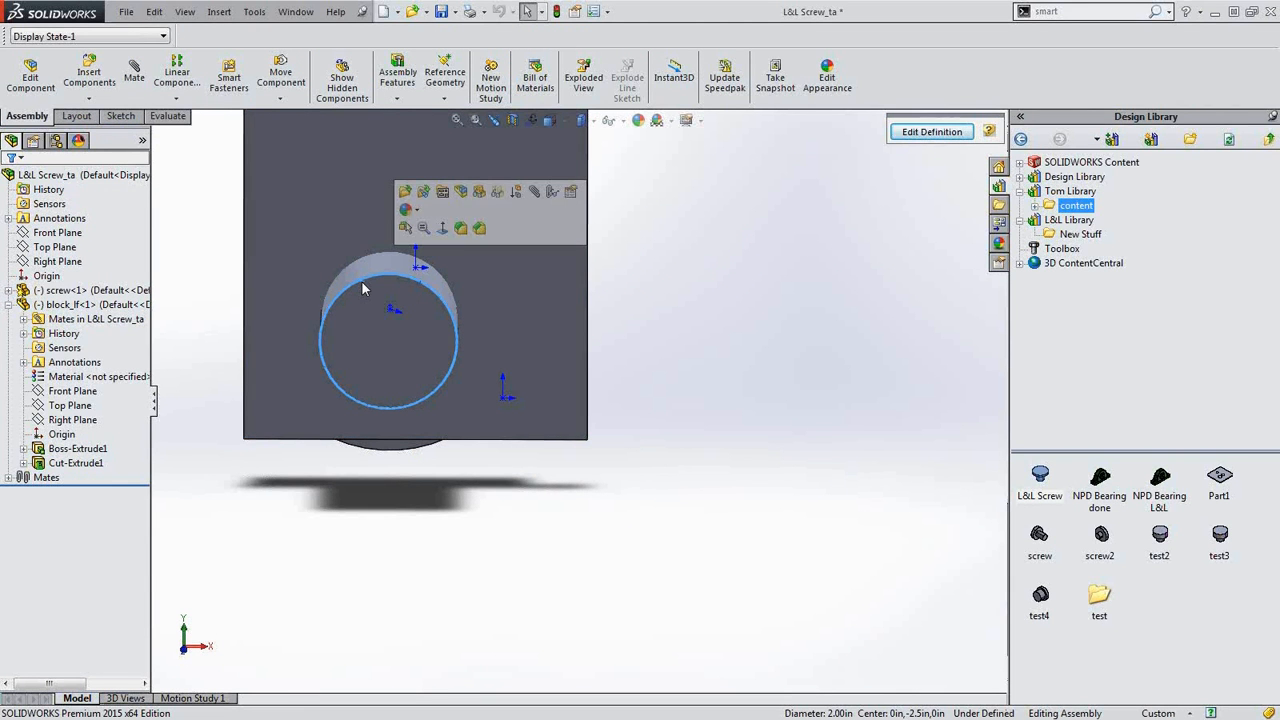
{"action": "left_click", "coordinate": [75, 463]}
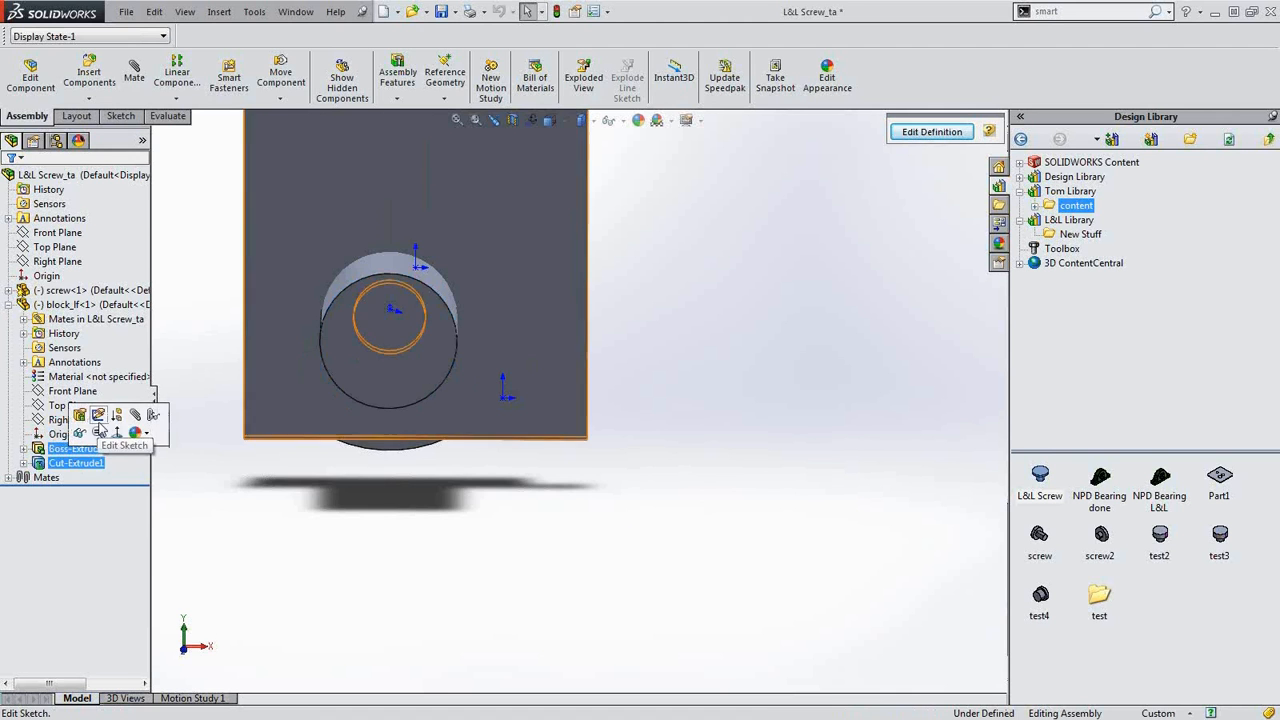
{"action": "left_click", "coordinate": [100, 428]}
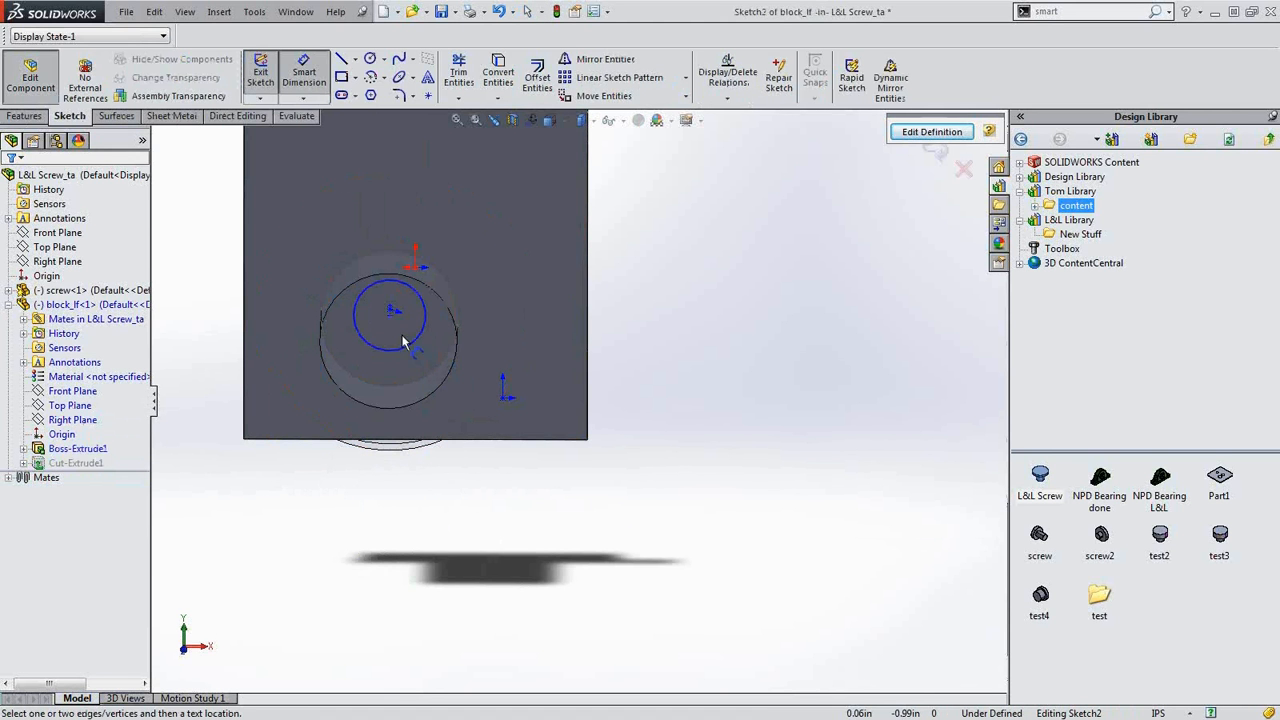
{"action": "left_click", "coordinate": [403, 342]}
{"action": "left_click", "coordinate": [417, 500]}
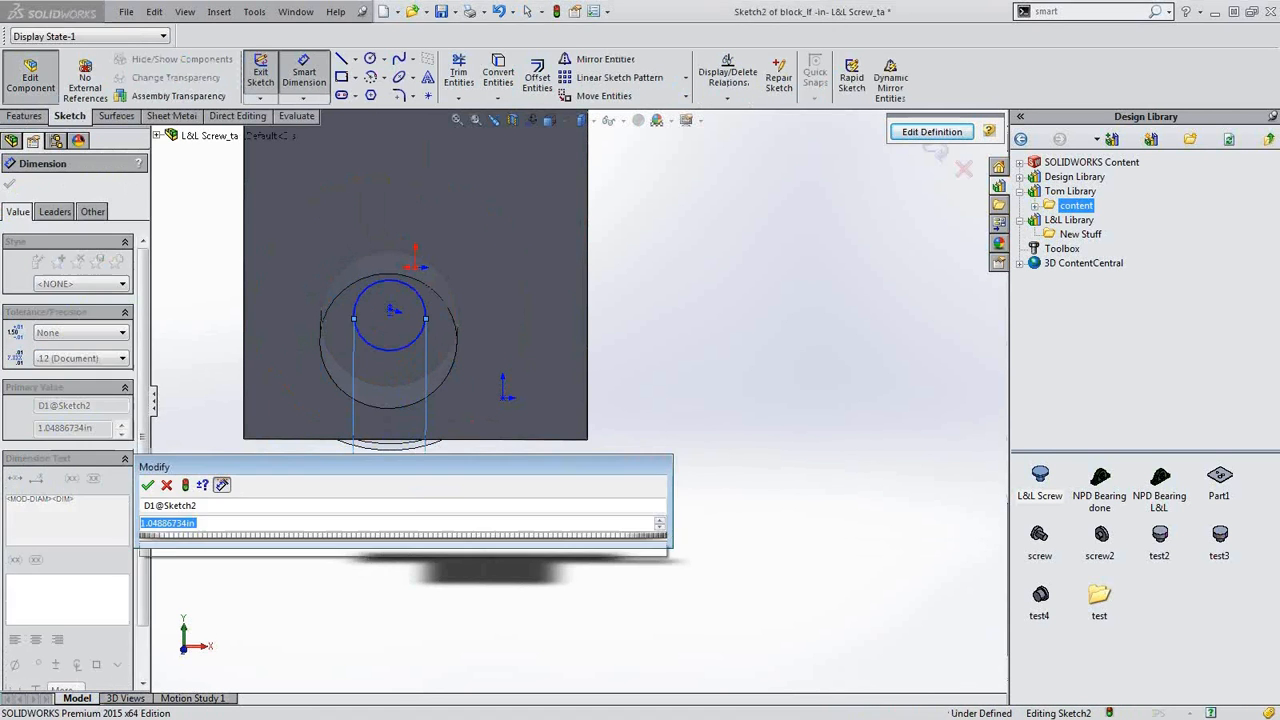
{"action": "type", "text": "2"}
{"action": "key", "text": "Return"}
{"action": "left_click", "coordinate": [937, 150]}
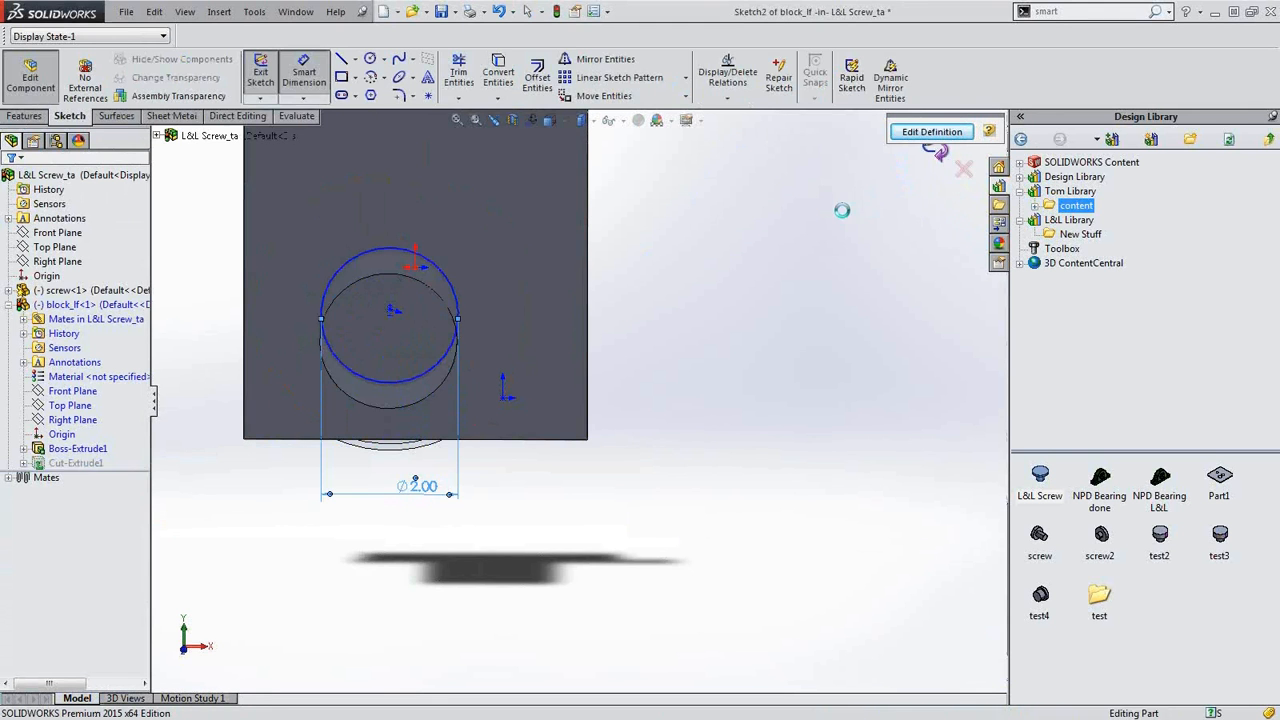
{"action": "left_click", "coordinate": [30, 80]}
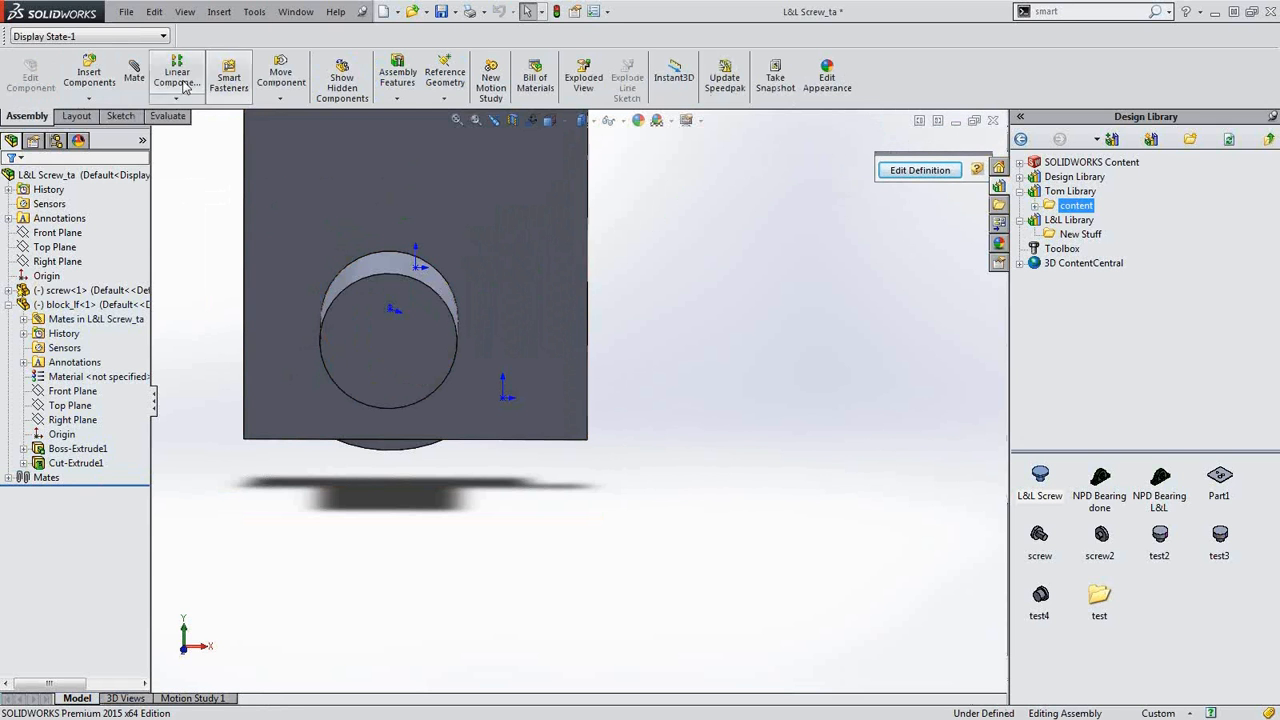
- Save the defining assembly with all its modified documents, and close the L&L Screw part to return to Assem10
{"action": "left_click", "coordinate": [454, 12]}
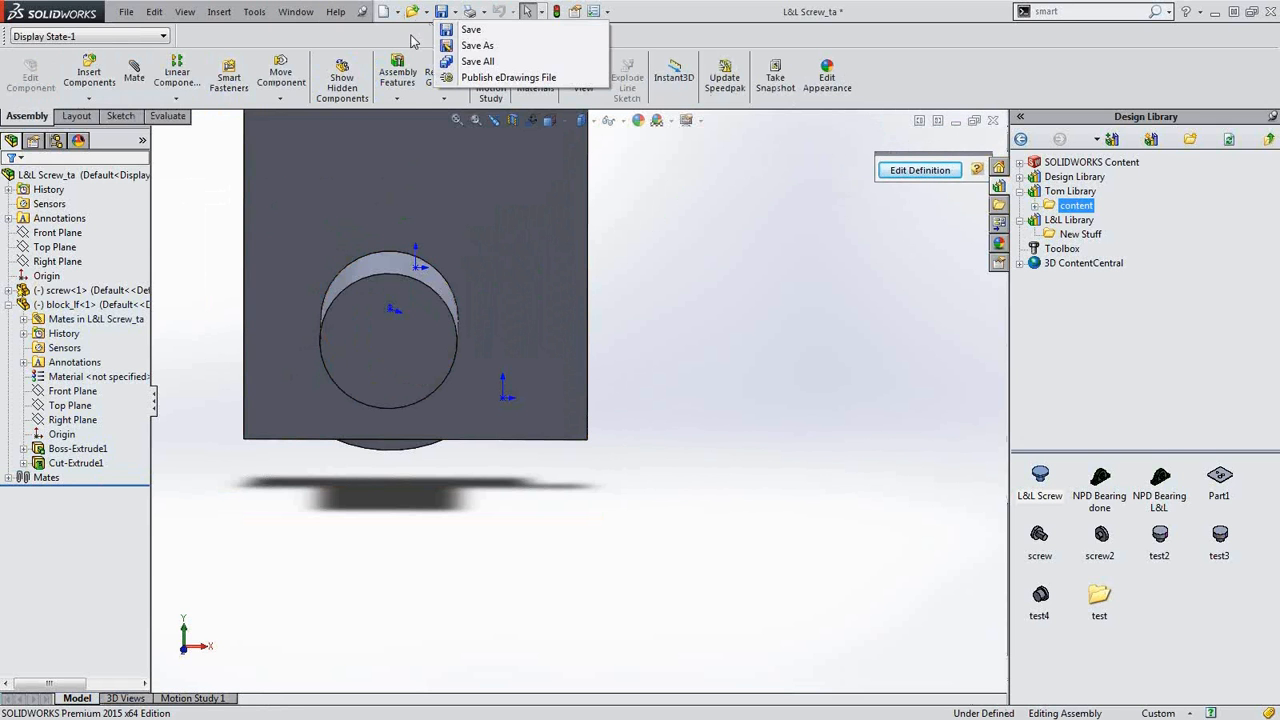
{"action": "left_click", "coordinate": [441, 13]}
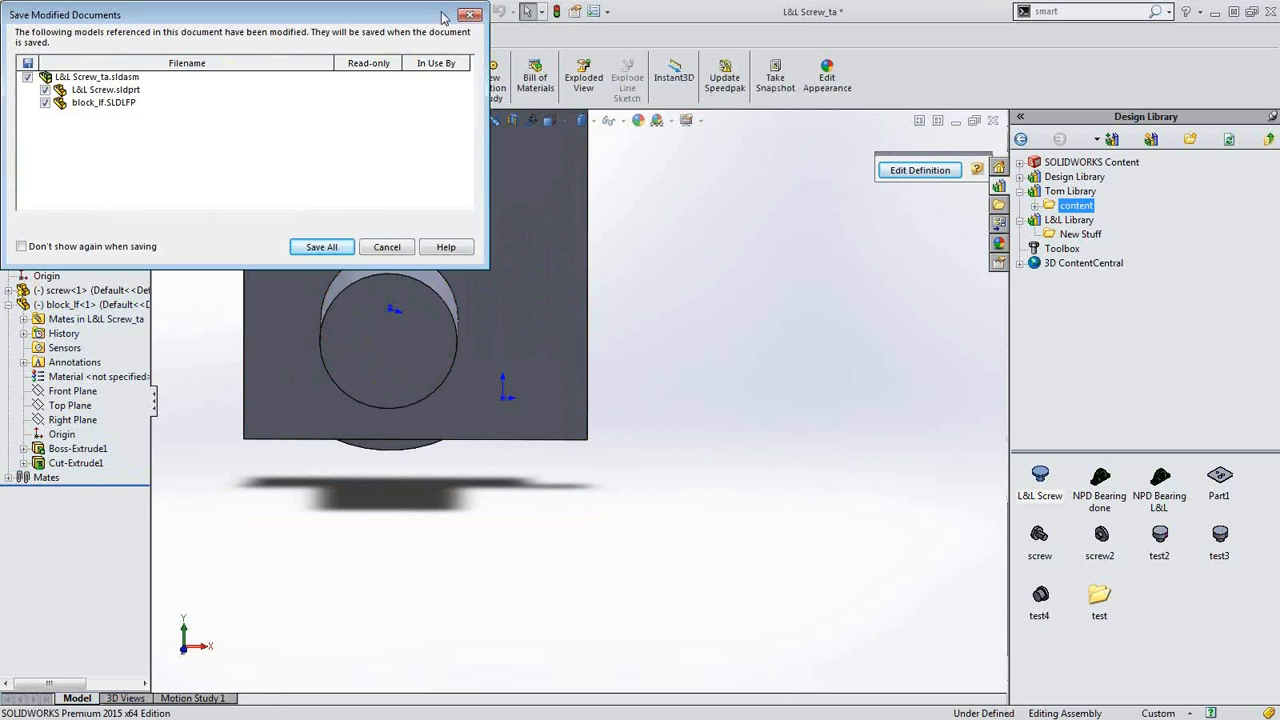
{"action": "left_click", "coordinate": [338, 247]}
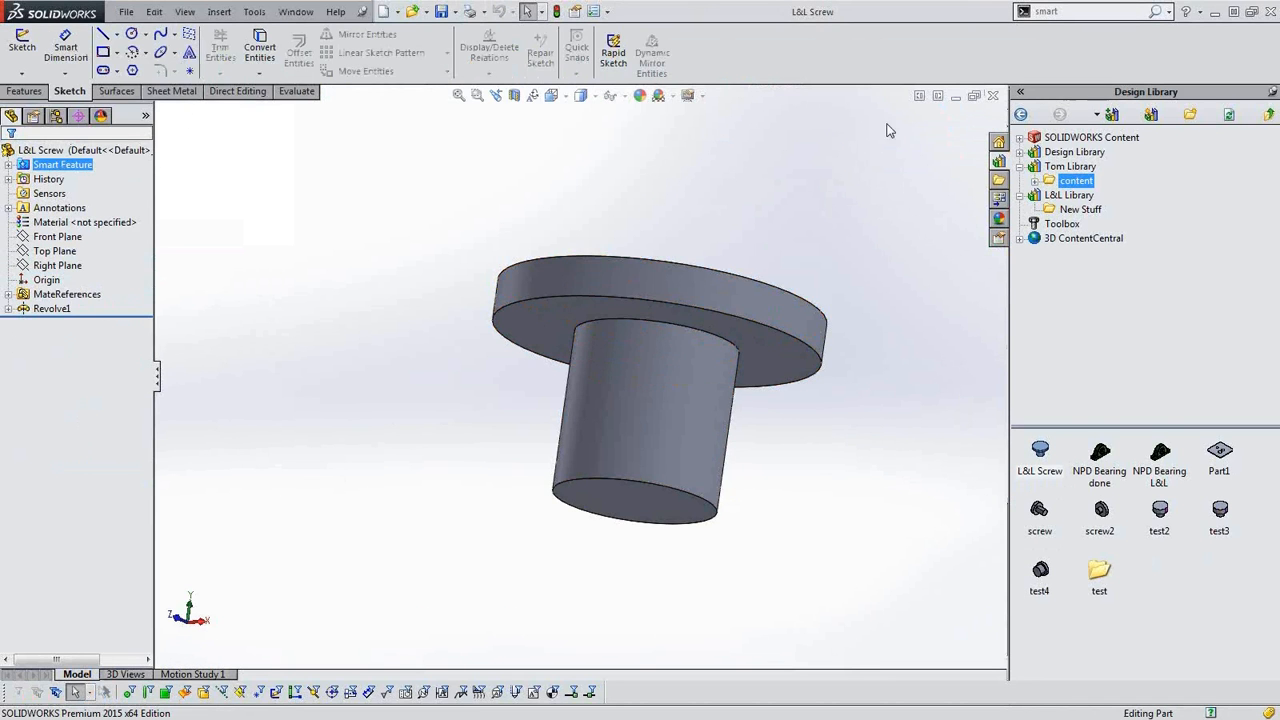
{"action": "left_click", "coordinate": [993, 95]}
- Move the L&L Screw partly off the block and delete it from the assembly
{"action": "middle_click_drag", "start_coordinate": [676, 384], "coordinate": [683, 231]}
{"action": "left_click_drag", "start_coordinate": [640, 305], "coordinate": [807, 303]}
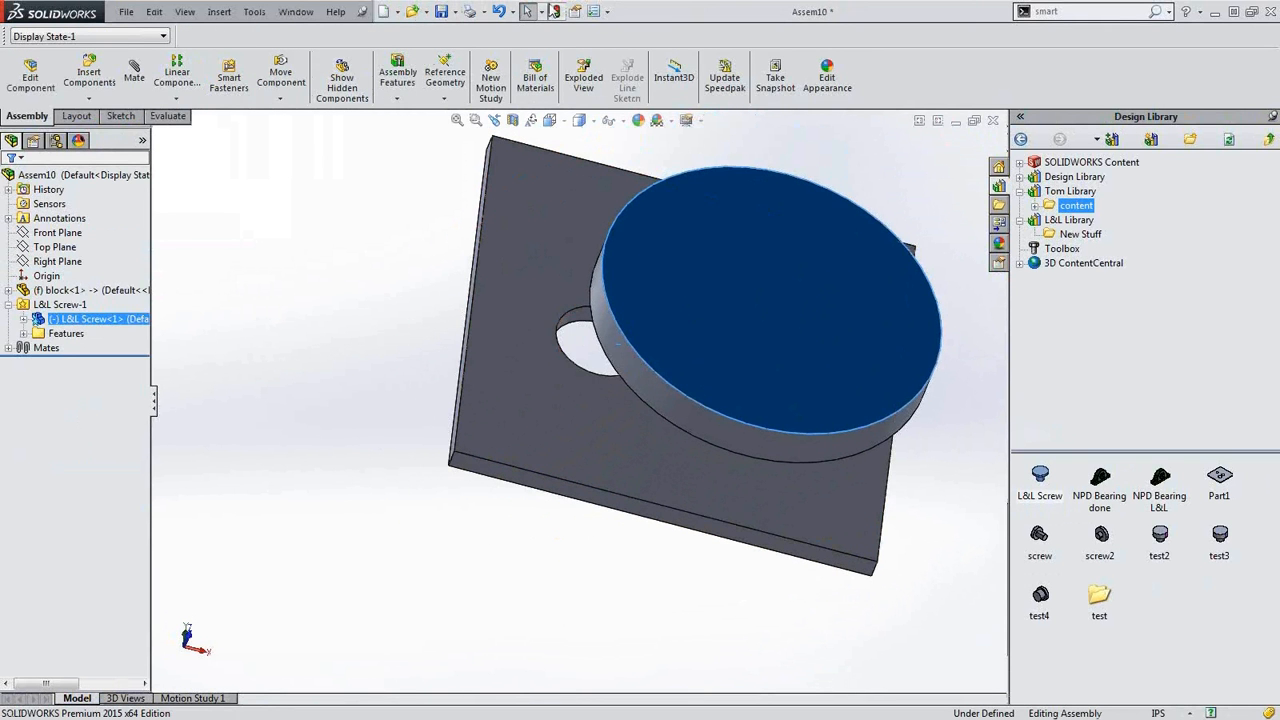
{"action": "left_click_drag", "start_coordinate": [665, 325], "coordinate": [376, 412]}
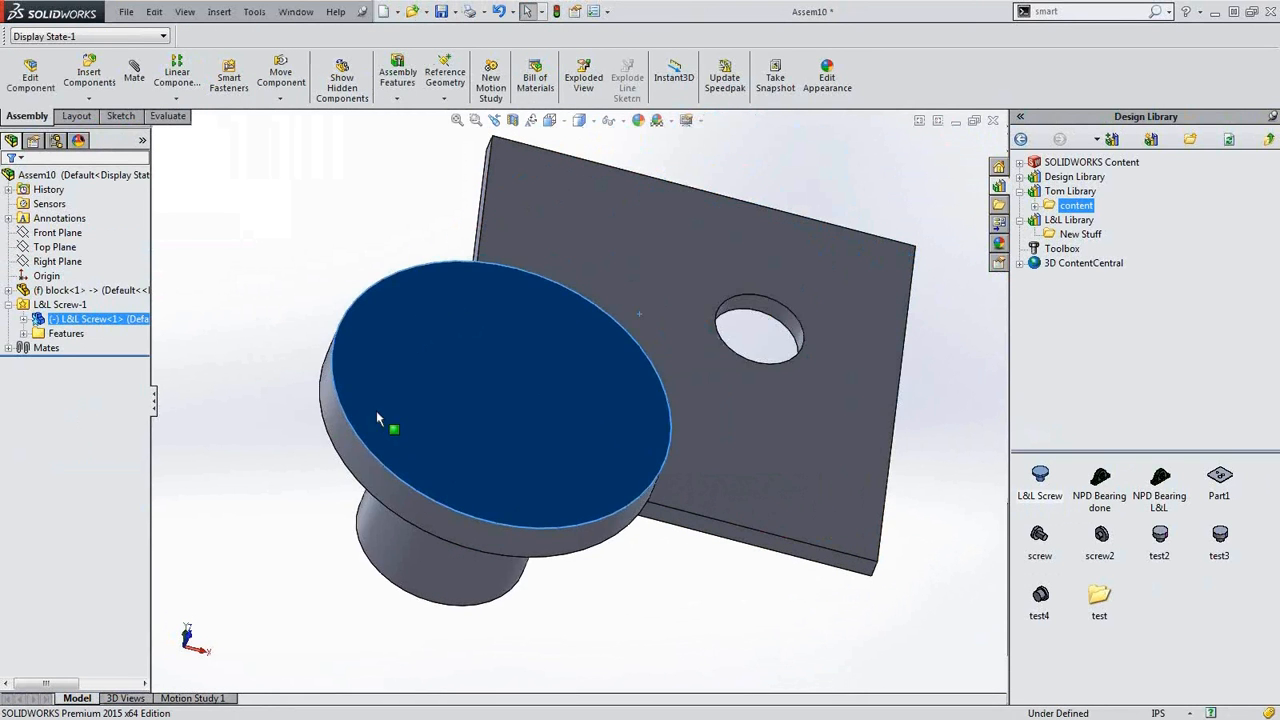
{"action": "key", "text": "Delete"}
{"action": "left_click", "coordinate": [240, 254]}
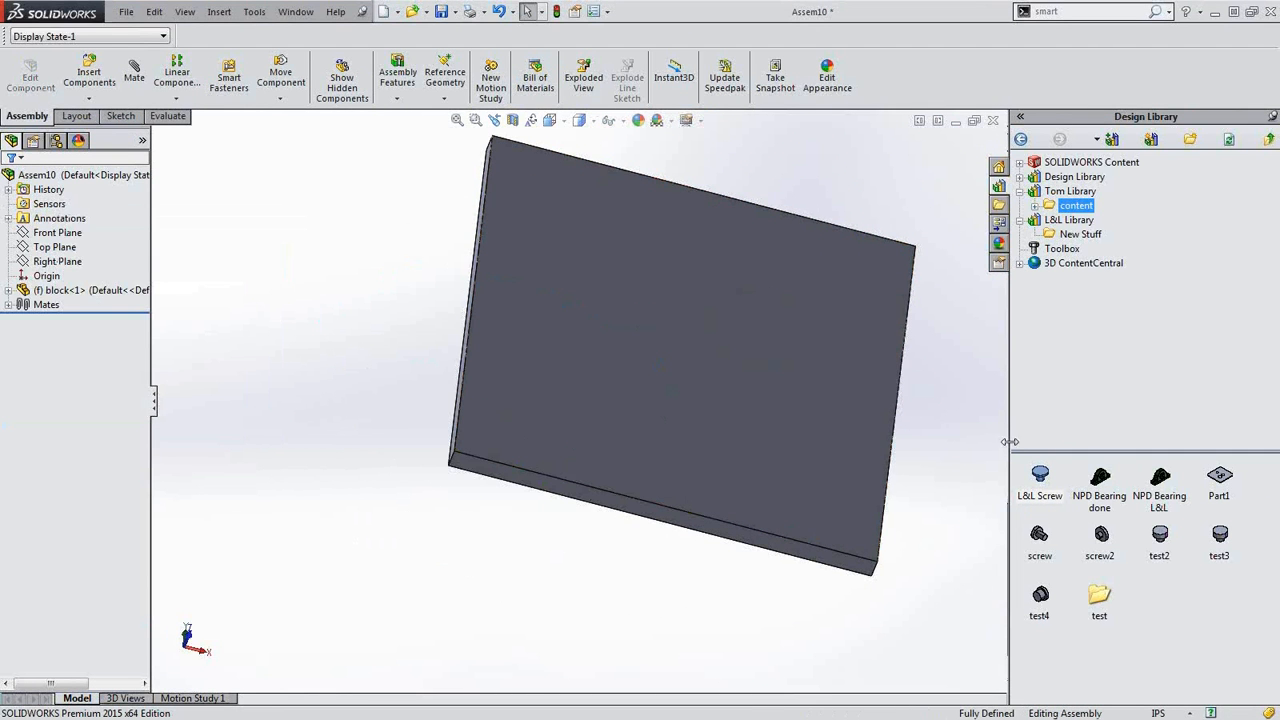
- Insert a fresh L&L Screw from the design library onto the block's large face with the coincident mate, placing no further copies
{"action": "left_click_drag", "start_coordinate": [1055, 492], "coordinate": [685, 401]}
{"action": "left_click", "coordinate": [866, 428]}
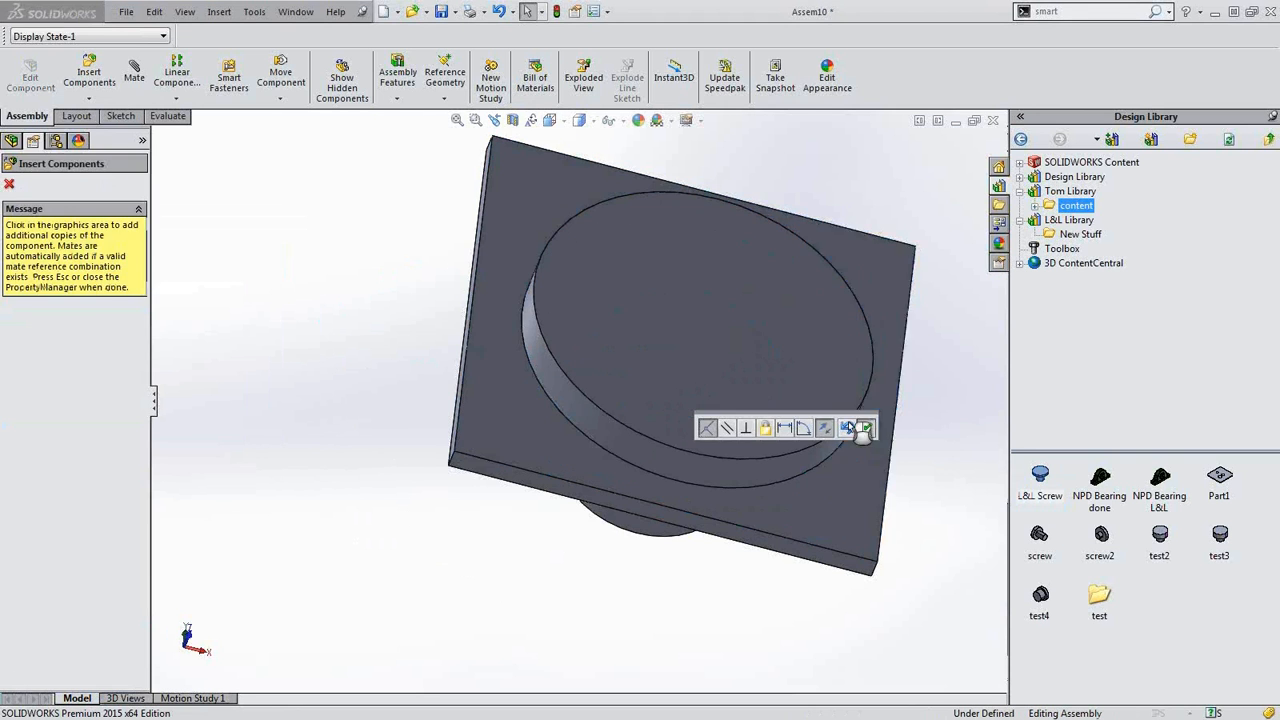
{"action": "key", "text": "Escape"}
- Insert the smart feature Cut-Extrude1 for the newly placed screw, using the block's large face as the reference
{"action": "mouse_move", "coordinate": [715, 400]}
{"action": "left_mouse_down"}
{"action": "mouse_move", "coordinate": [539, 369]}
{"action": "mouse_move", "coordinate": [723, 385]}
{"action": "mouse_move", "coordinate": [715, 398]}
{"action": "left_mouse_up"}
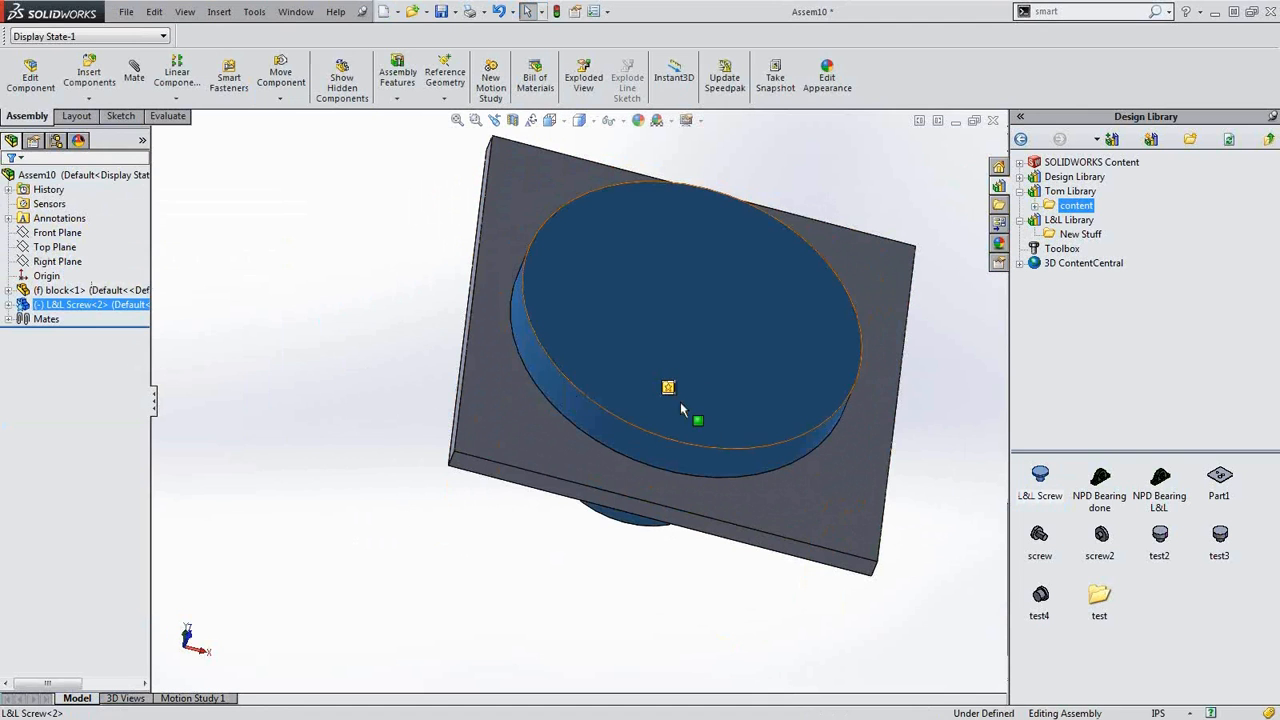
{"action": "left_click", "coordinate": [666, 383]}
{"action": "left_click", "coordinate": [631, 357]}
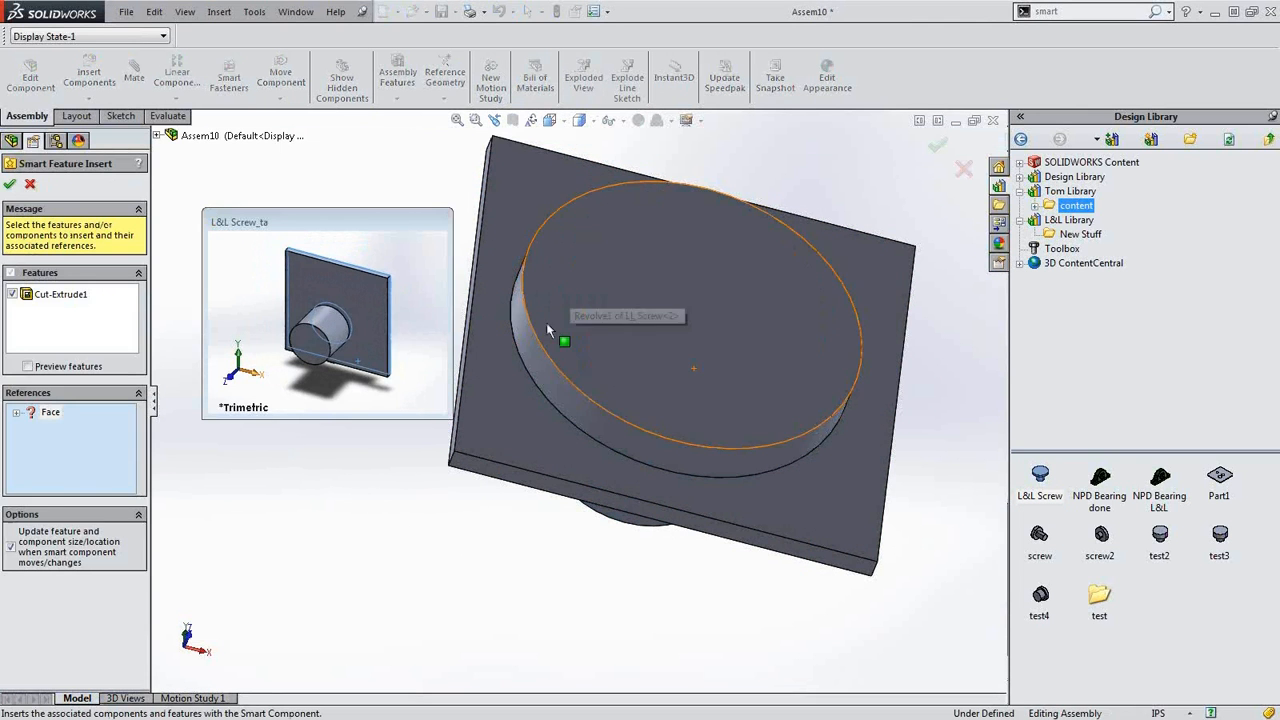
{"action": "left_click", "coordinate": [9, 184]}
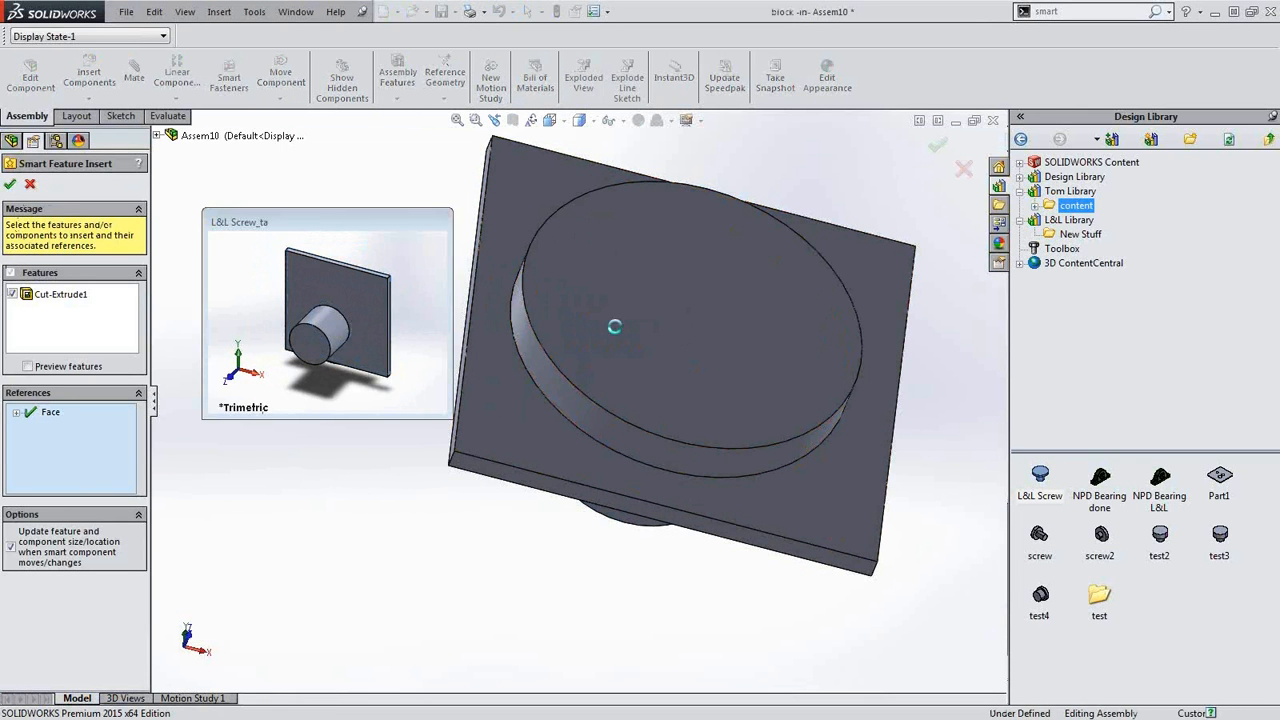
- Move the L&L Screw off the block to check the hole beneath it, and slide it back over the block's face
{"action": "left_click_drag", "start_coordinate": [676, 341], "coordinate": [340, 321]}
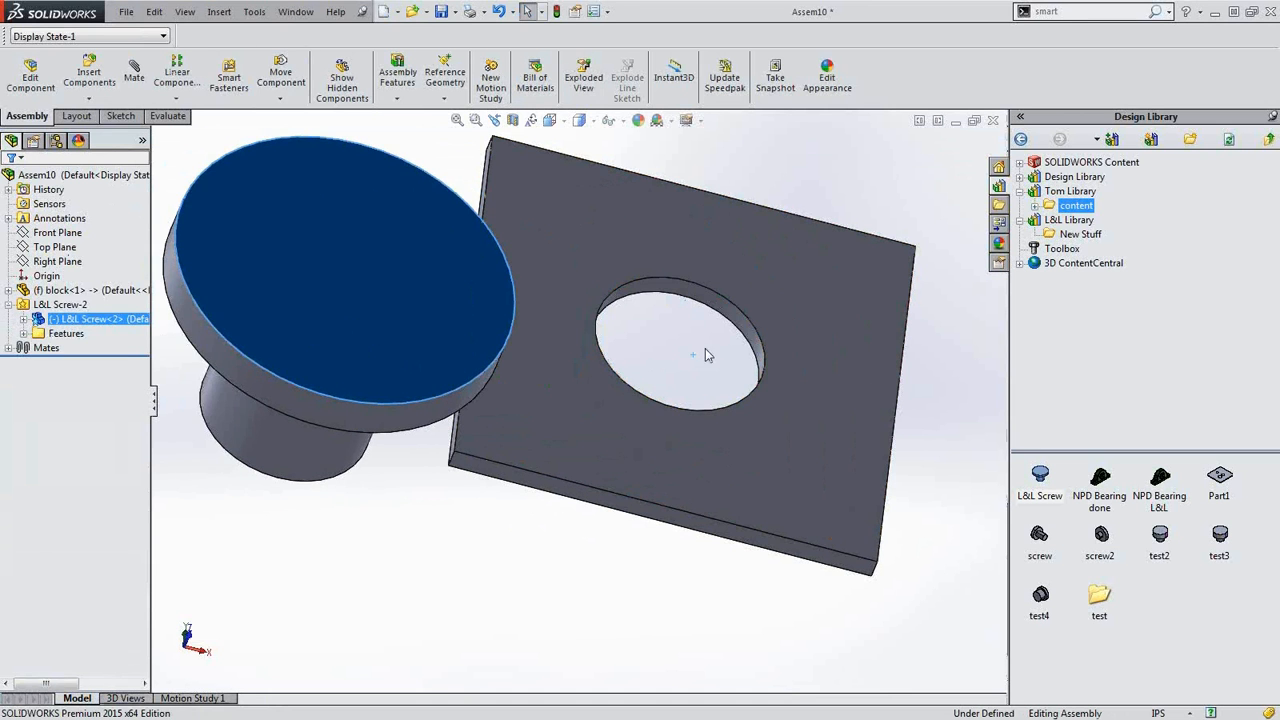
{"action": "left_click_drag", "start_coordinate": [287, 289], "coordinate": [777, 354]}
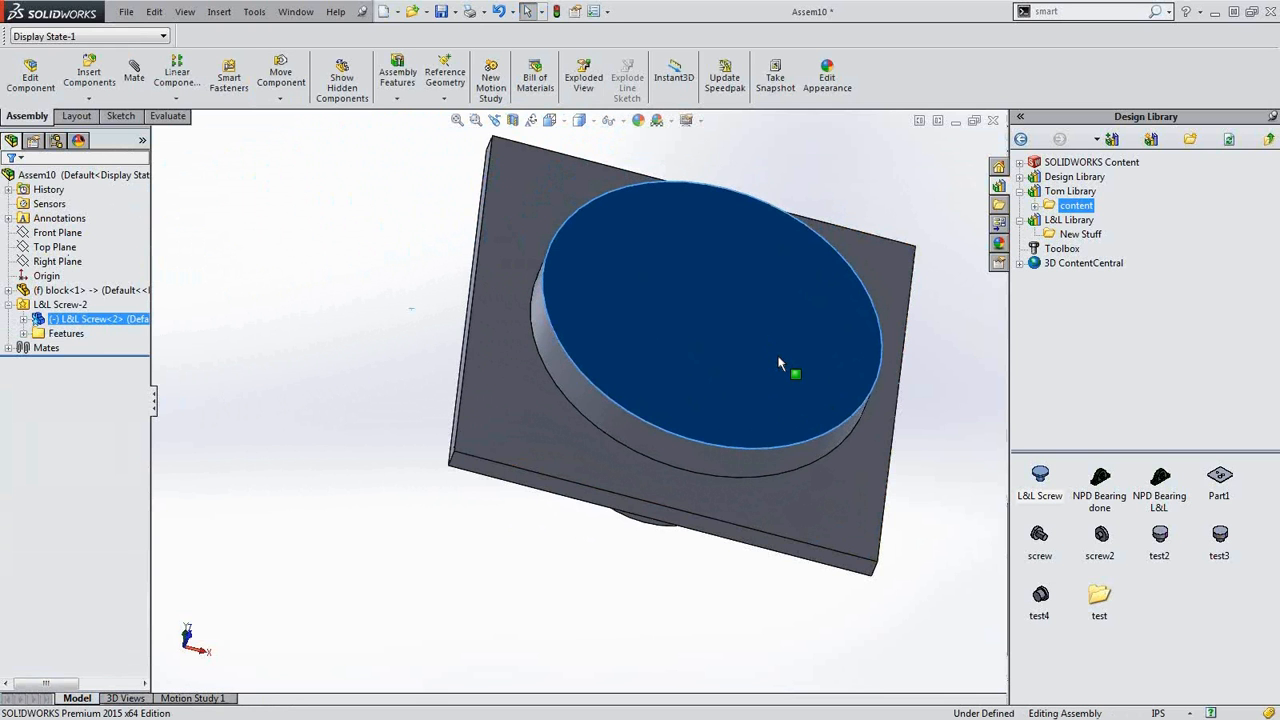
{"action": "left_click", "coordinate": [449, 328]}
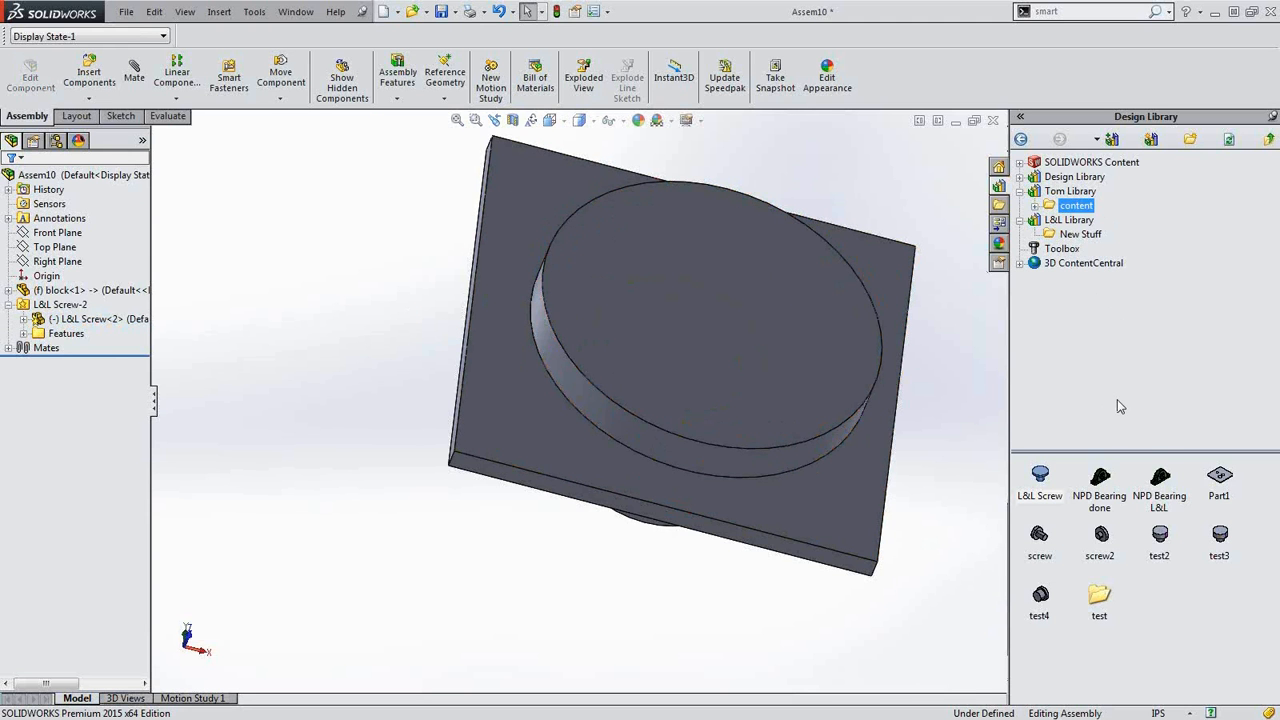
- Insert the moldaction2b assembly from the Design Library's mold bases beside the block, using the Default configuration and placing no further copies
{"action": "left_click", "coordinate": [1054, 178]}
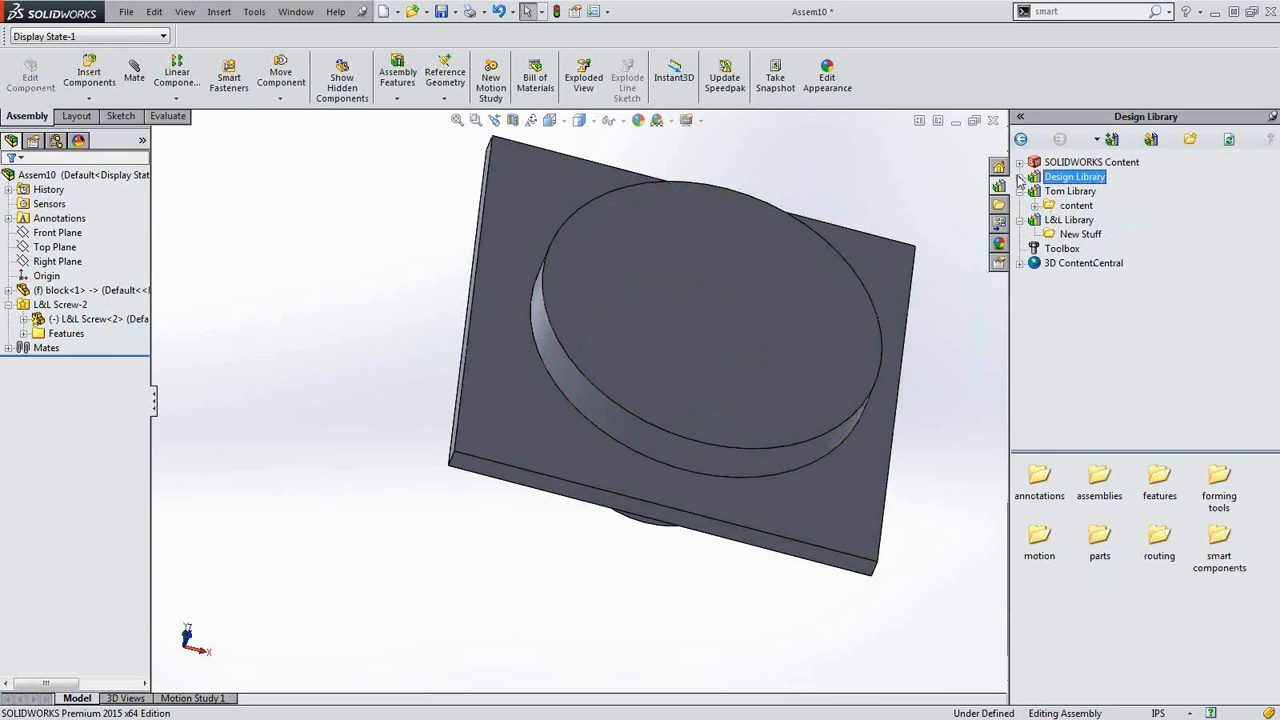
{"action": "left_click", "coordinate": [1019, 178]}
{"action": "left_click", "coordinate": [1072, 236]}
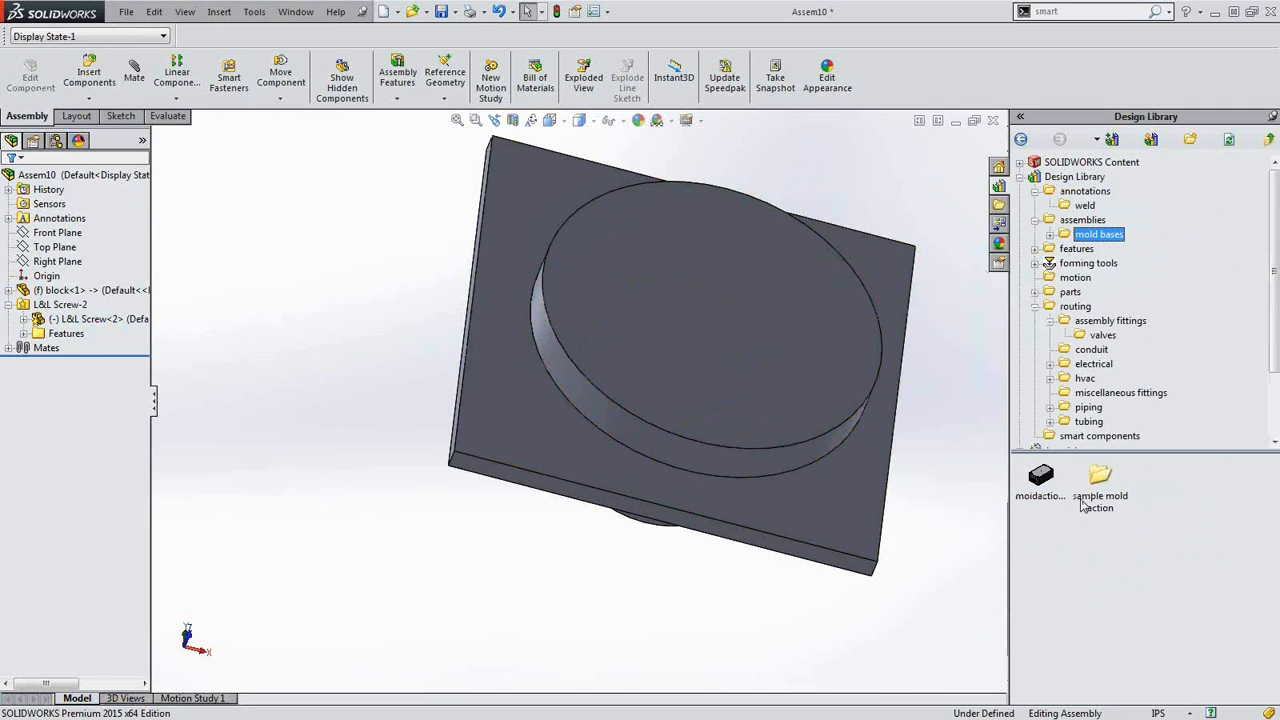
{"action": "left_click_drag", "start_coordinate": [1040, 490], "coordinate": [291, 420]}
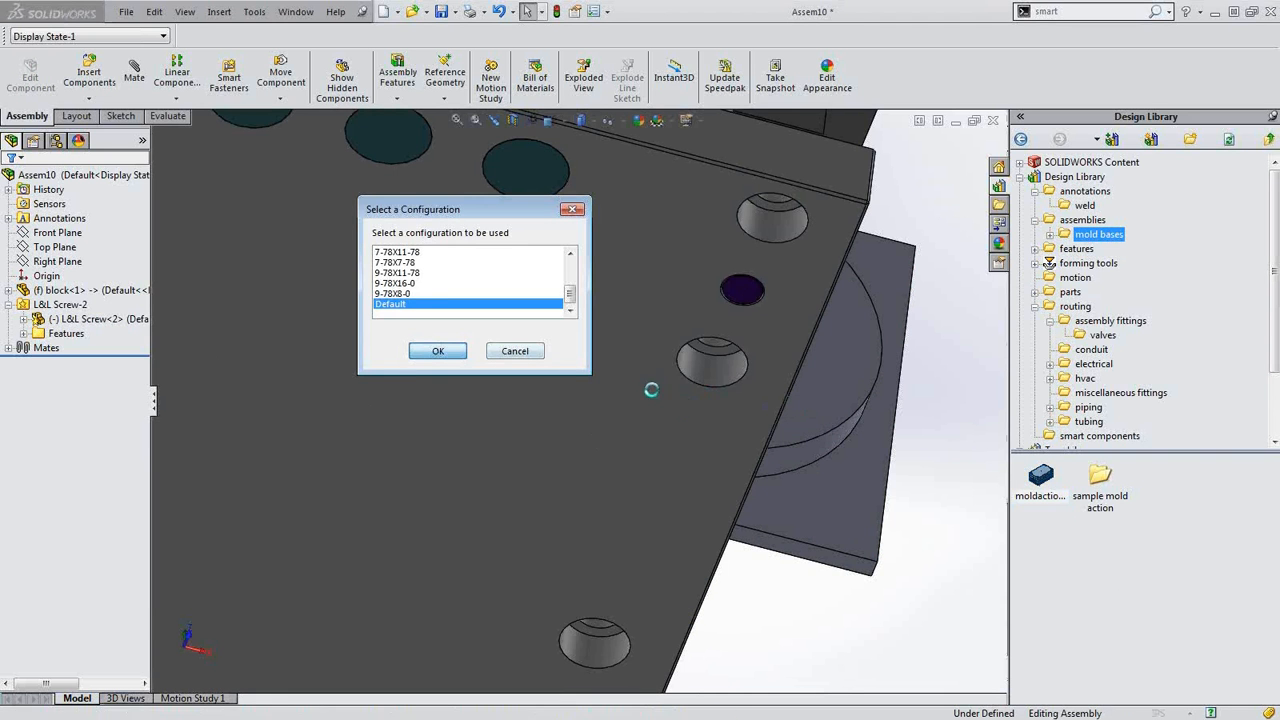
{"action": "left_click", "coordinate": [438, 351]}
{"action": "scroll", "coordinate": [526, 340], "scroll_direction": "up", "scroll_amount": 7}
{"action": "middle_click_drag", "start_coordinate": [543, 414], "coordinate": [640, 355]}
{"action": "key", "text": "Escape"}
- Insert an L&L Screw from Tom Library's content folder onto the mold base's large plate face with a coincident mate, placing no further copies
{"action": "scroll", "coordinate": [514, 414], "scroll_direction": "down", "scroll_amount": 4}
{"action": "middle_click_drag", "start_coordinate": [514, 414], "coordinate": [661, 332]}
{"action": "scroll", "coordinate": [661, 340], "scroll_direction": "down", "scroll_amount": 4}
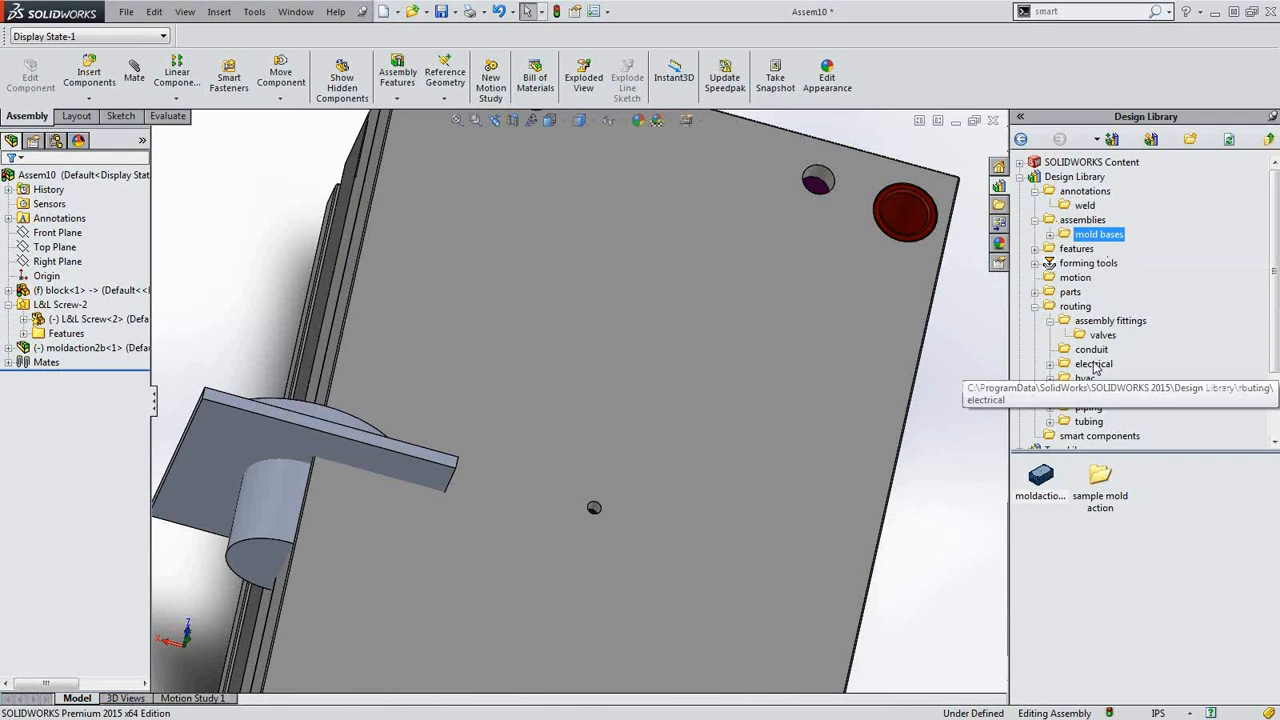
{"action": "left_click", "coordinate": [1020, 177]}
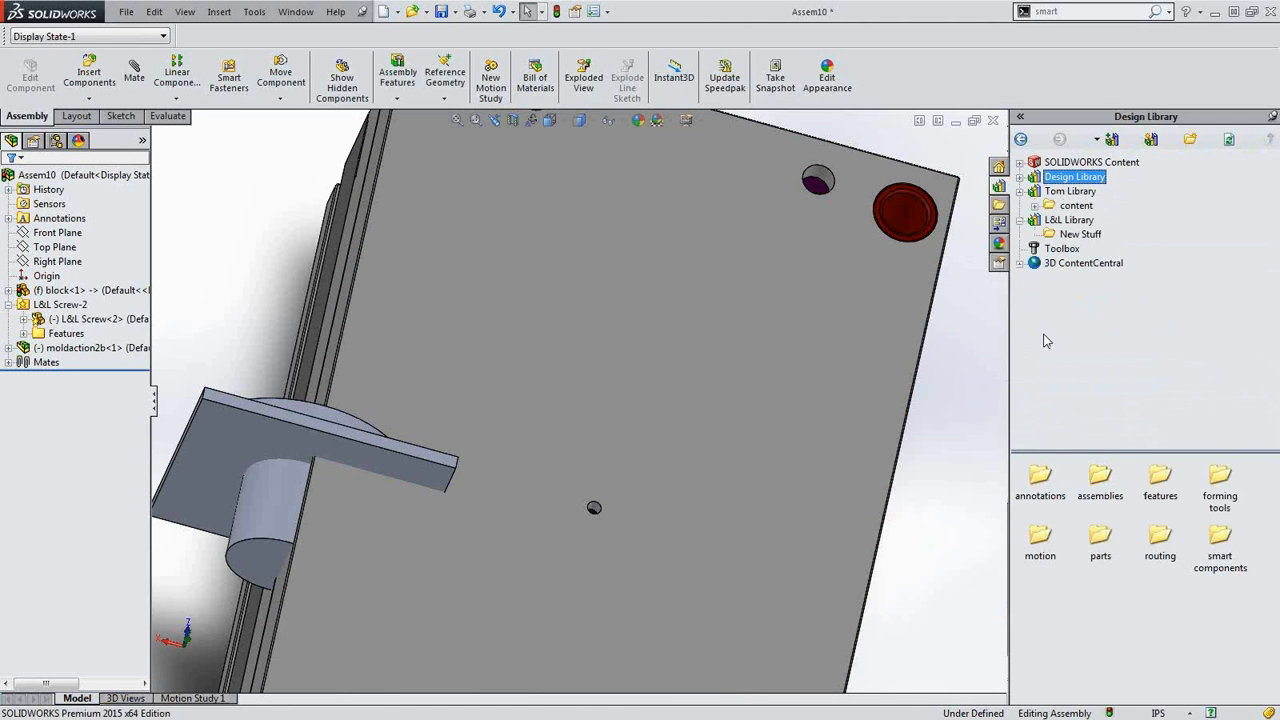
{"action": "left_click", "coordinate": [1076, 205]}
{"action": "left_click_drag", "start_coordinate": [1032, 494], "coordinate": [707, 381]}
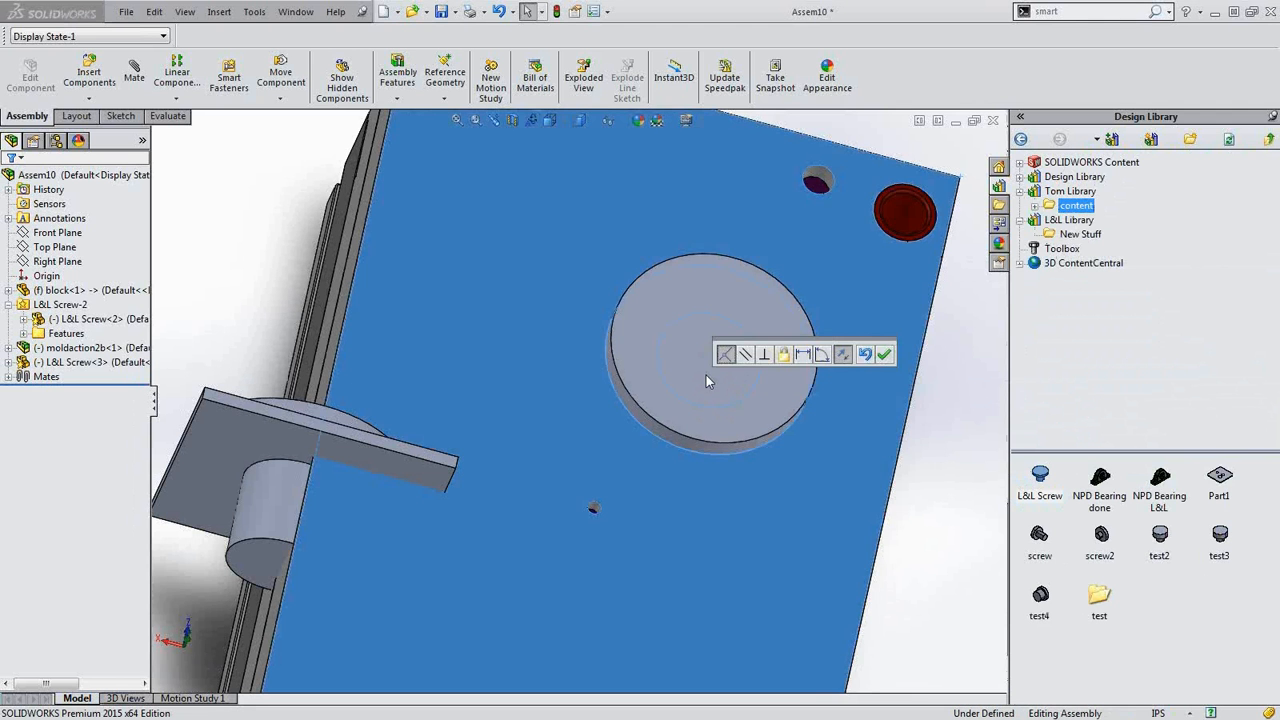
{"action": "left_click", "coordinate": [884, 354]}
{"action": "key", "text": "Escape"}
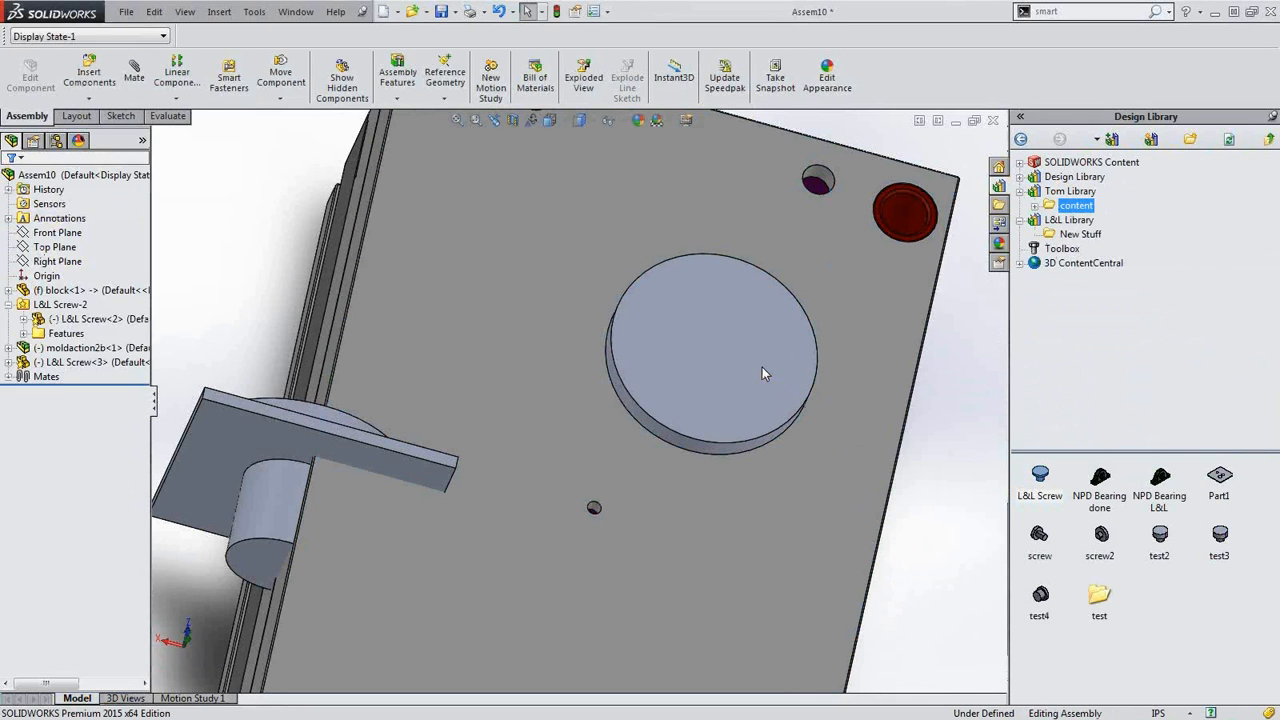
- Insert the smart feature Cut-Extrude1 for the screw on the mold plate, and move the screw aside to expose its hole
{"action": "left_click", "coordinate": [95, 362]}
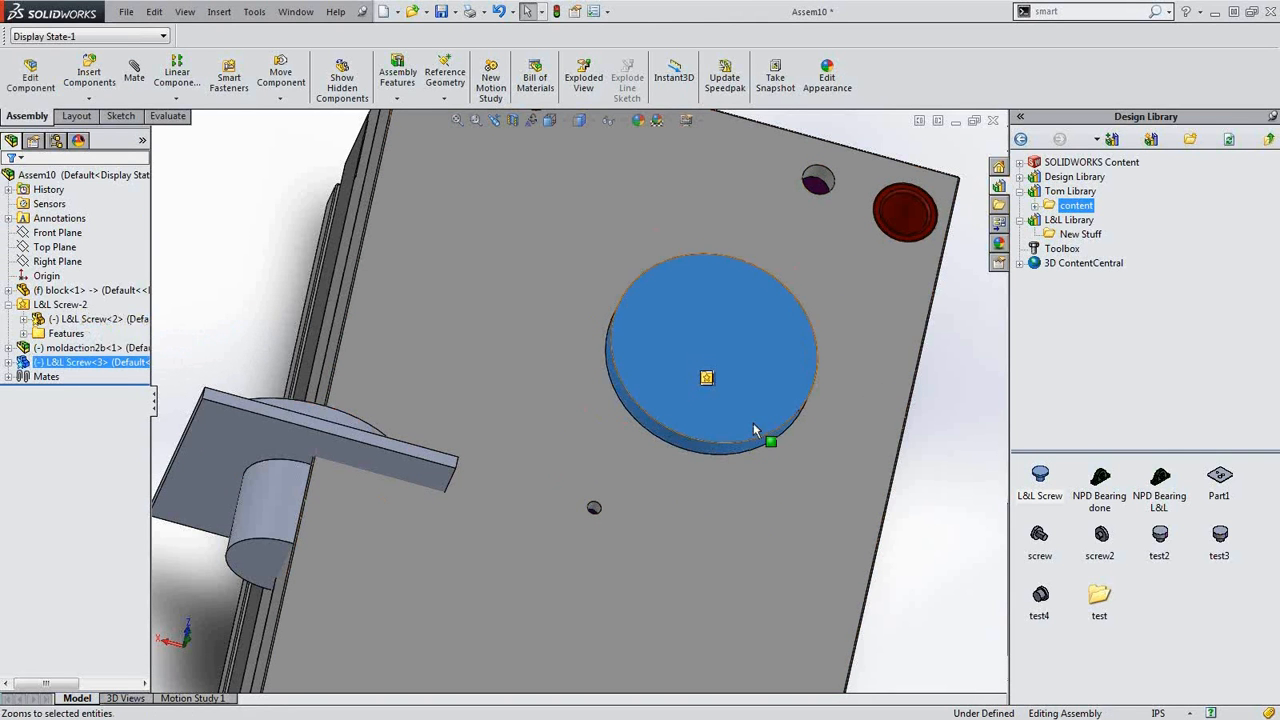
{"action": "left_click", "coordinate": [707, 379]}
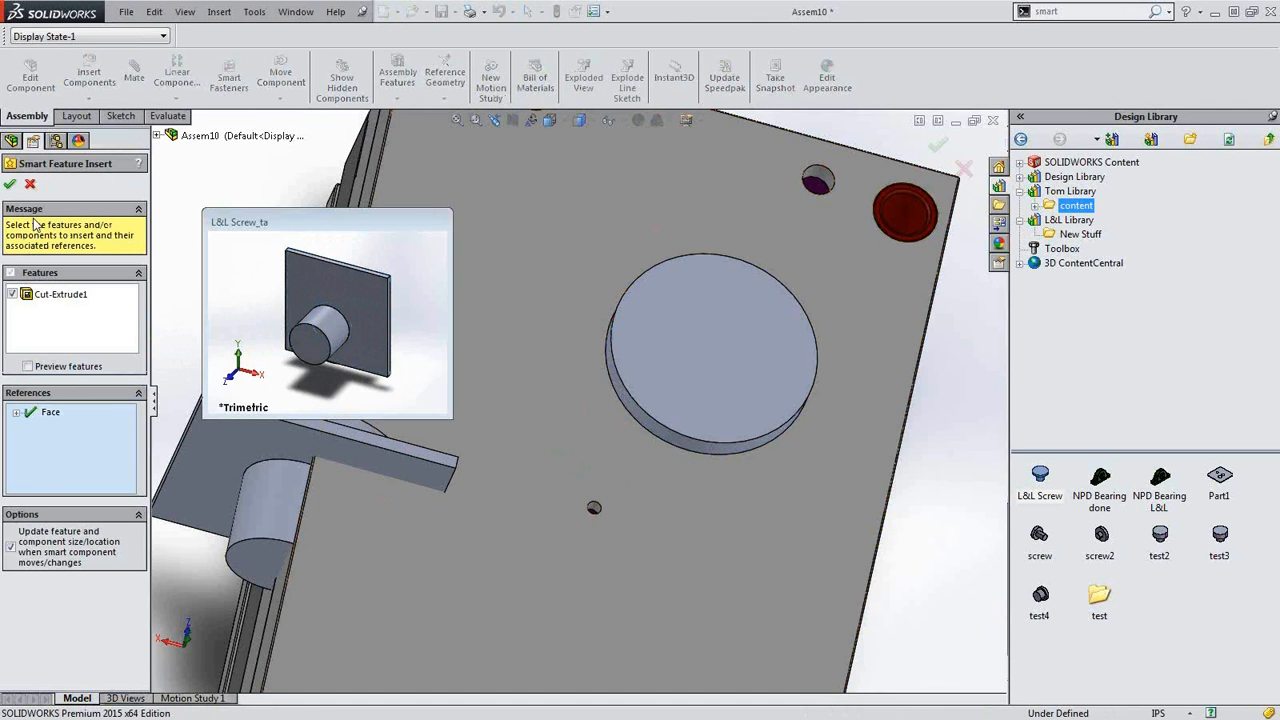
{"action": "left_click", "coordinate": [12, 185]}
{"action": "left_click_drag", "start_coordinate": [723, 377], "coordinate": [525, 330]}
{"action": "scroll", "coordinate": [734, 372], "scroll_direction": "down", "scroll_amount": 3}
{"action": "scroll", "coordinate": [578, 397], "scroll_direction": "up", "scroll_amount": 2}
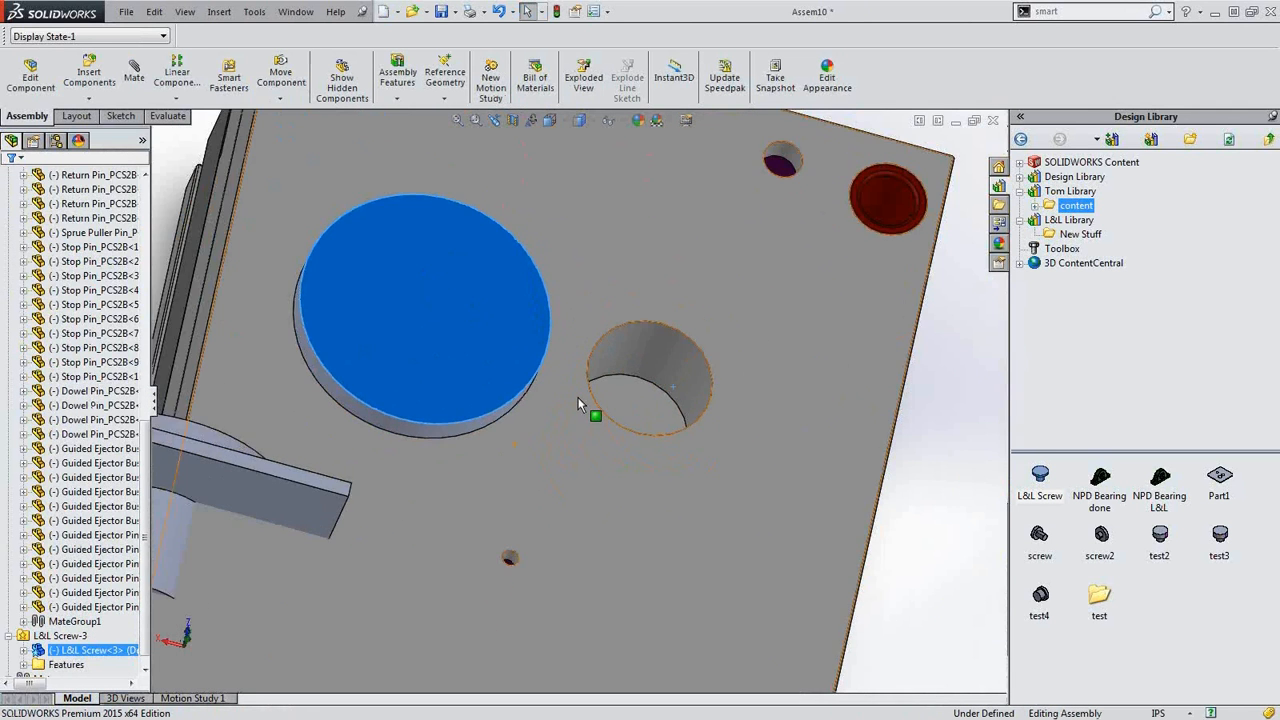
{"action": "middle_click_drag", "start_coordinate": [627, 451], "coordinate": [602, 466]}
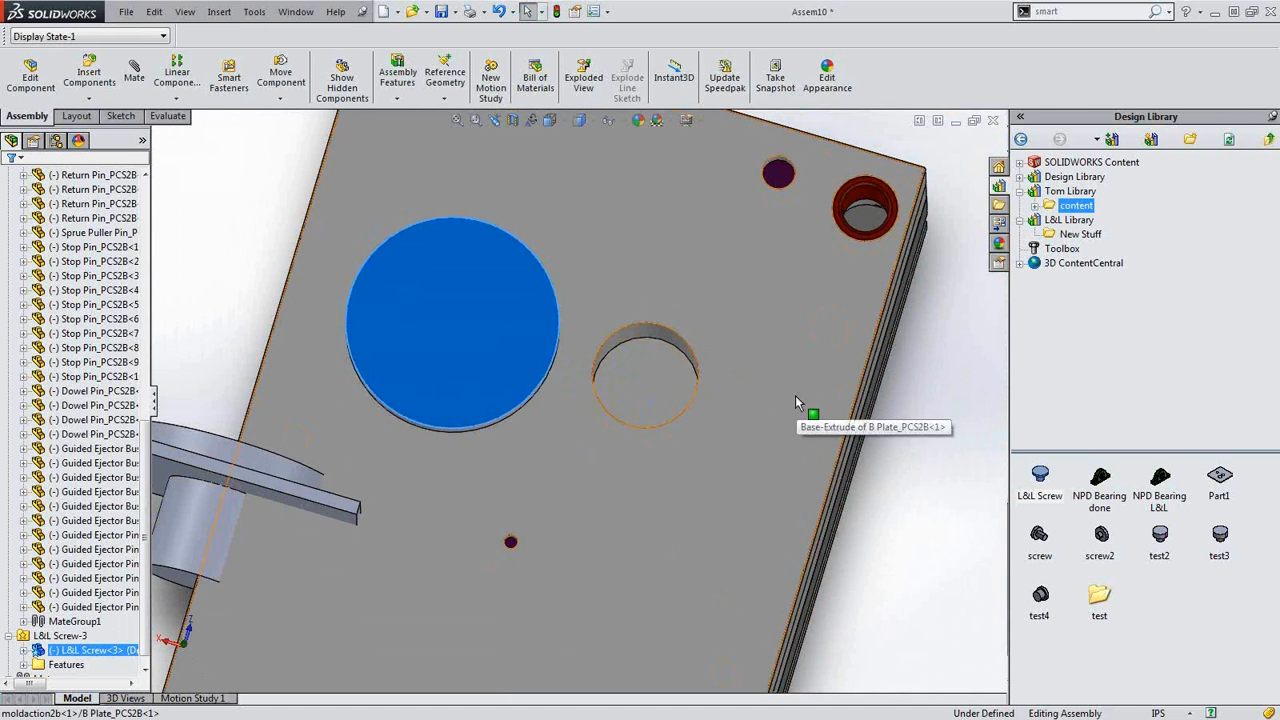
- Switch to the PowerPoint slide show to view the Agenda slide's Extras section, and return to SOLIDWORKS
{"action": "key", "text": "alt+Tab"}
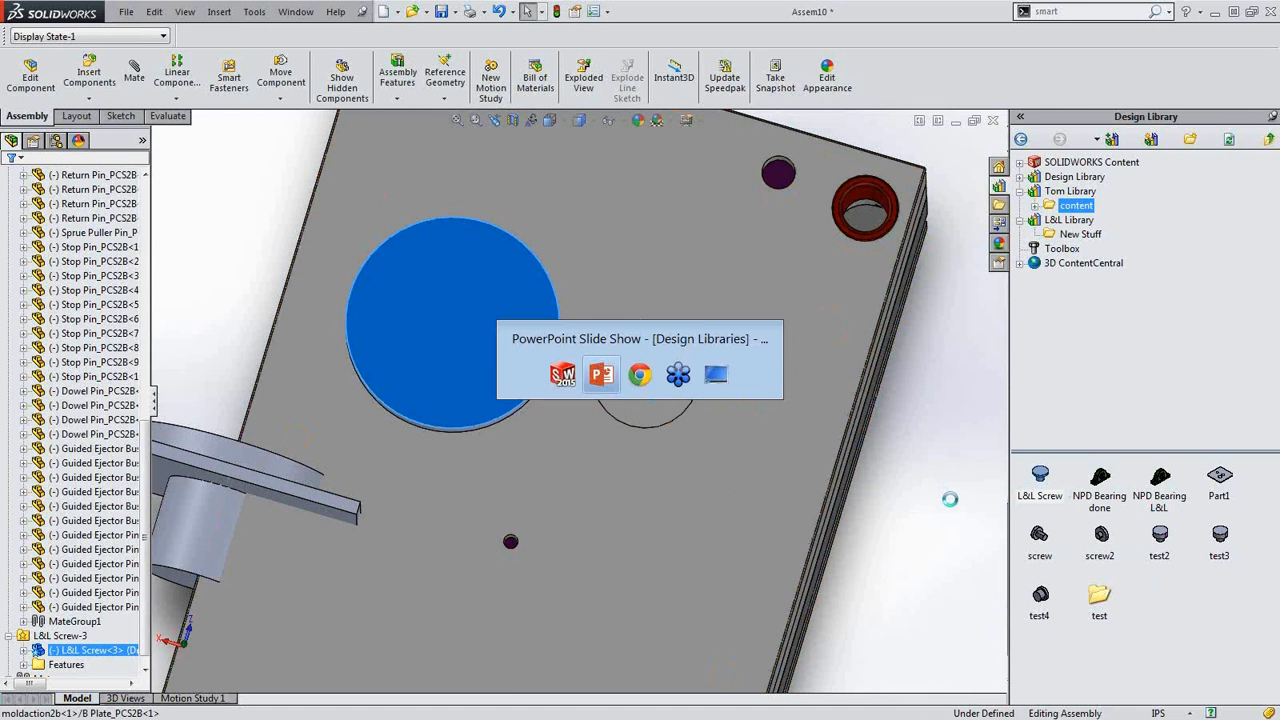
{"action": "left_click", "coordinate": [272, 304]}
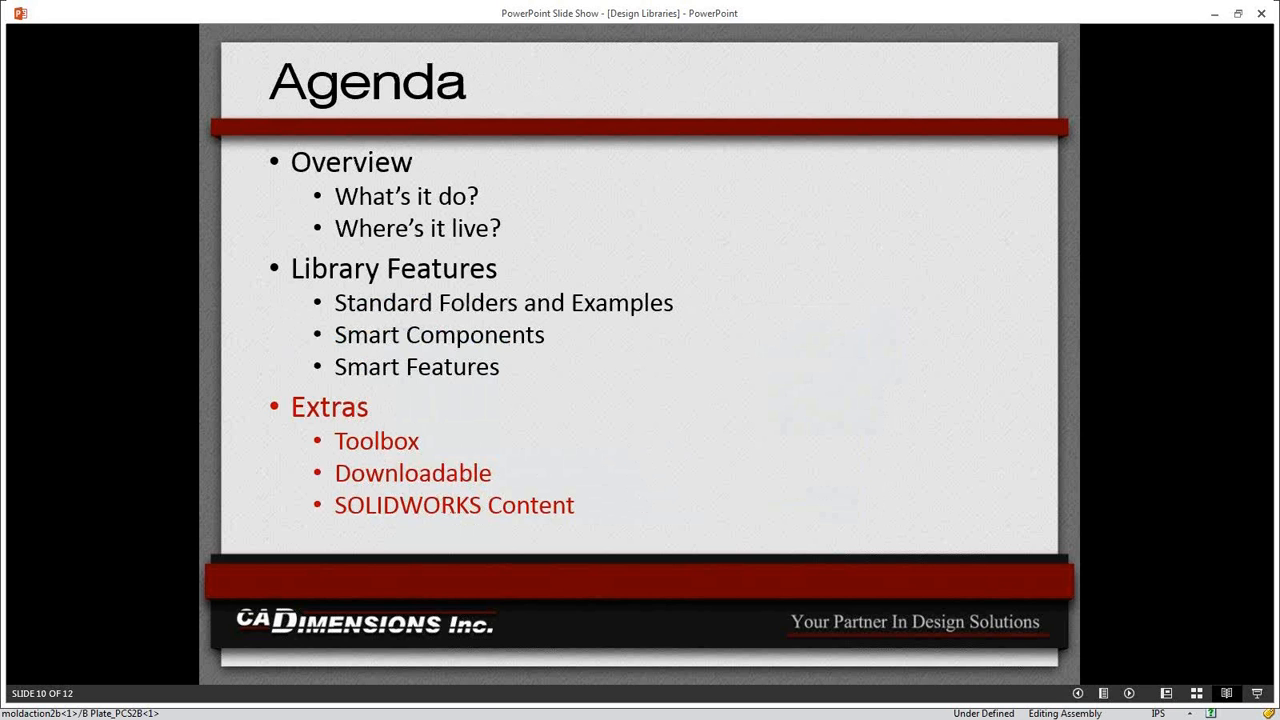
{"action": "key", "text": "alt+Tab"}
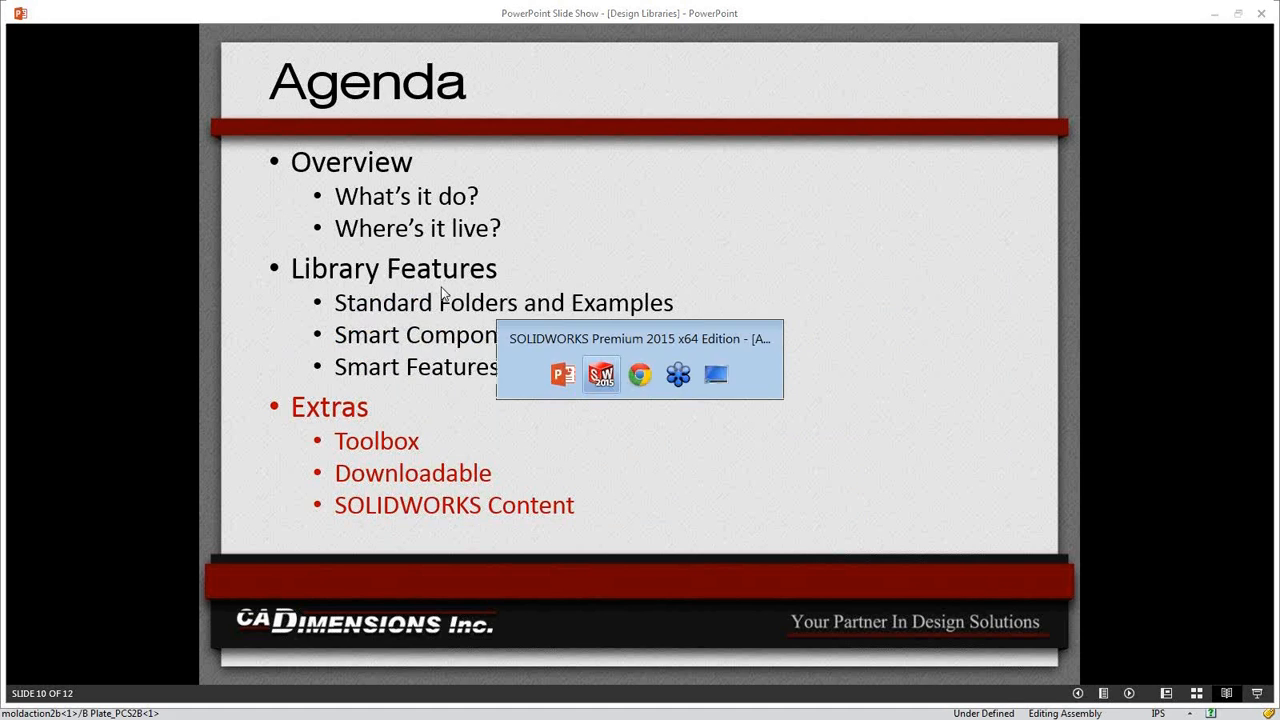
- Insert a Heavy Hex Bolt from the Toolbox's ANSI Inch hex head bolts into the small hole near the mold plate's corner
{"action": "left_click", "coordinate": [1058, 249]}
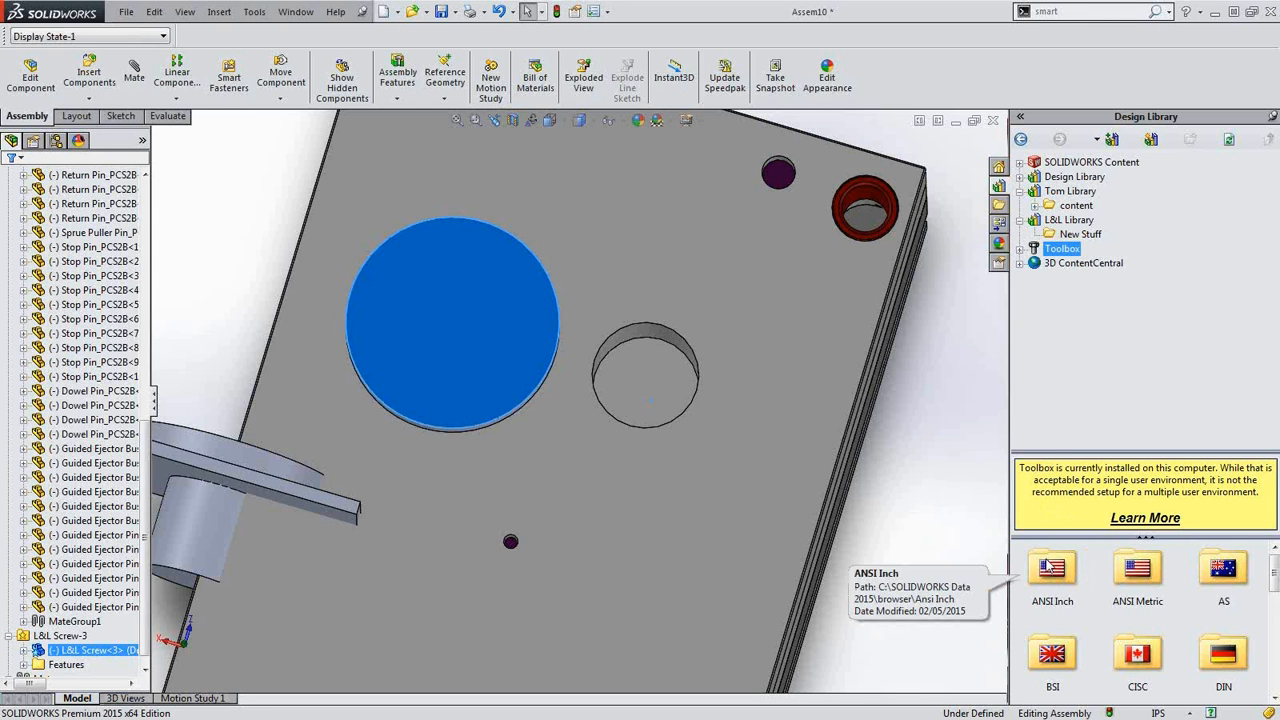
{"action": "double_click", "coordinate": [1053, 578]}
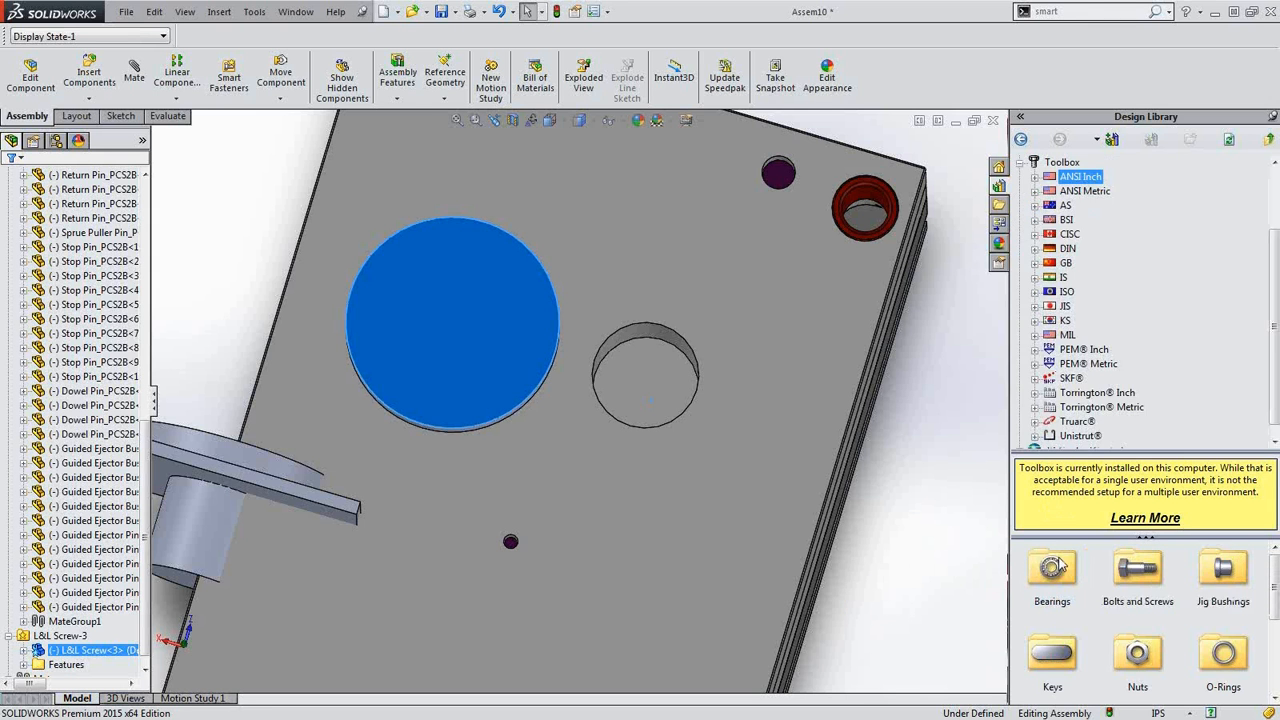
{"action": "double_click", "coordinate": [1148, 583]}
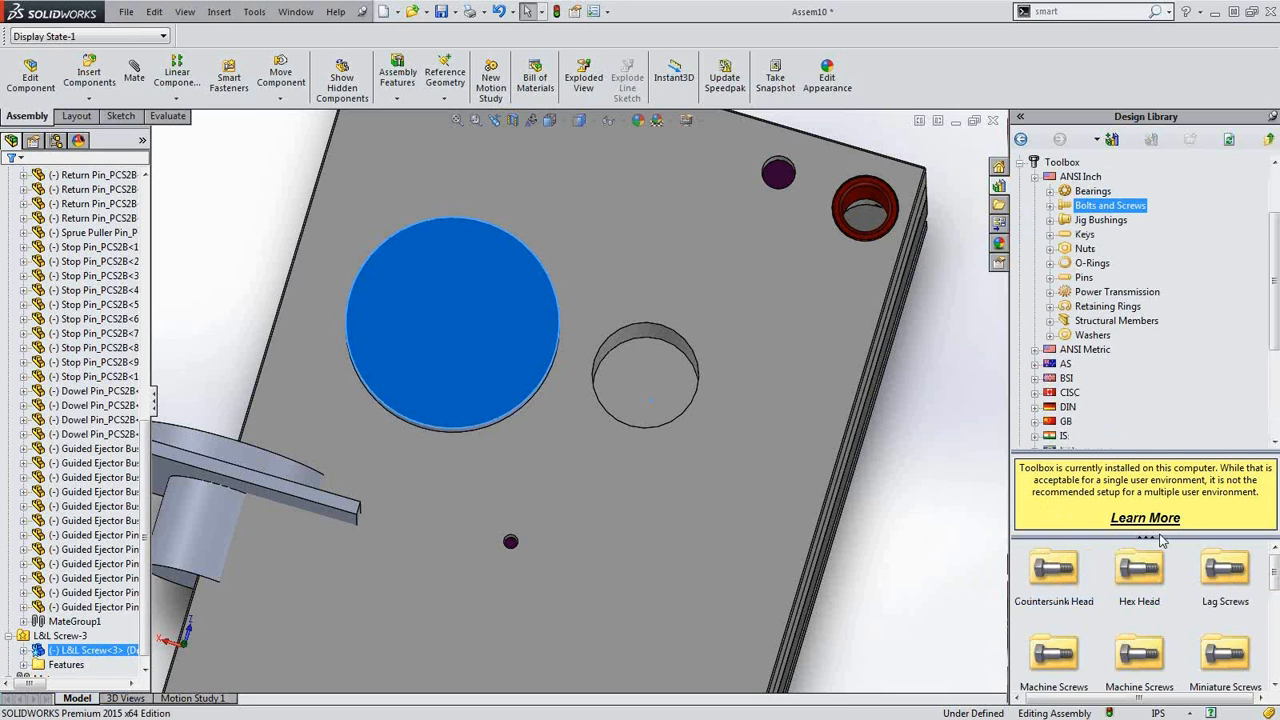
{"action": "double_click", "coordinate": [1138, 585]}
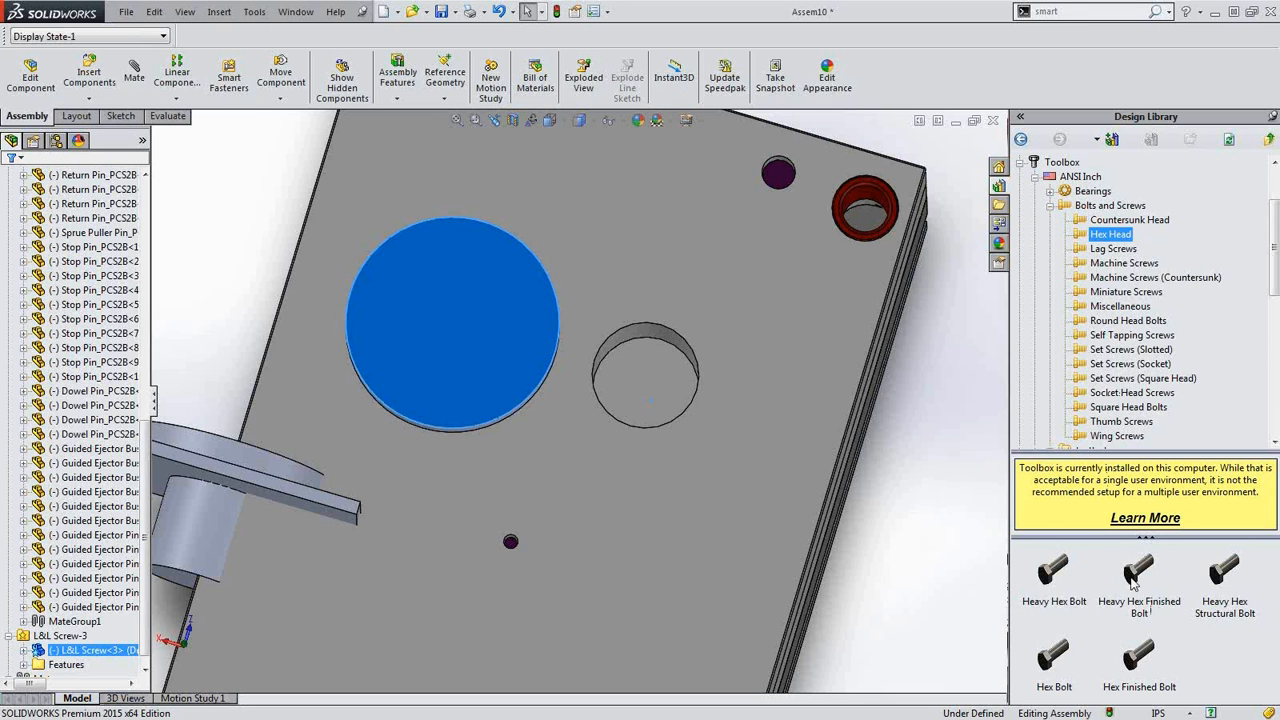
{"action": "left_click_drag", "start_coordinate": [1048, 588], "coordinate": [858, 182]}
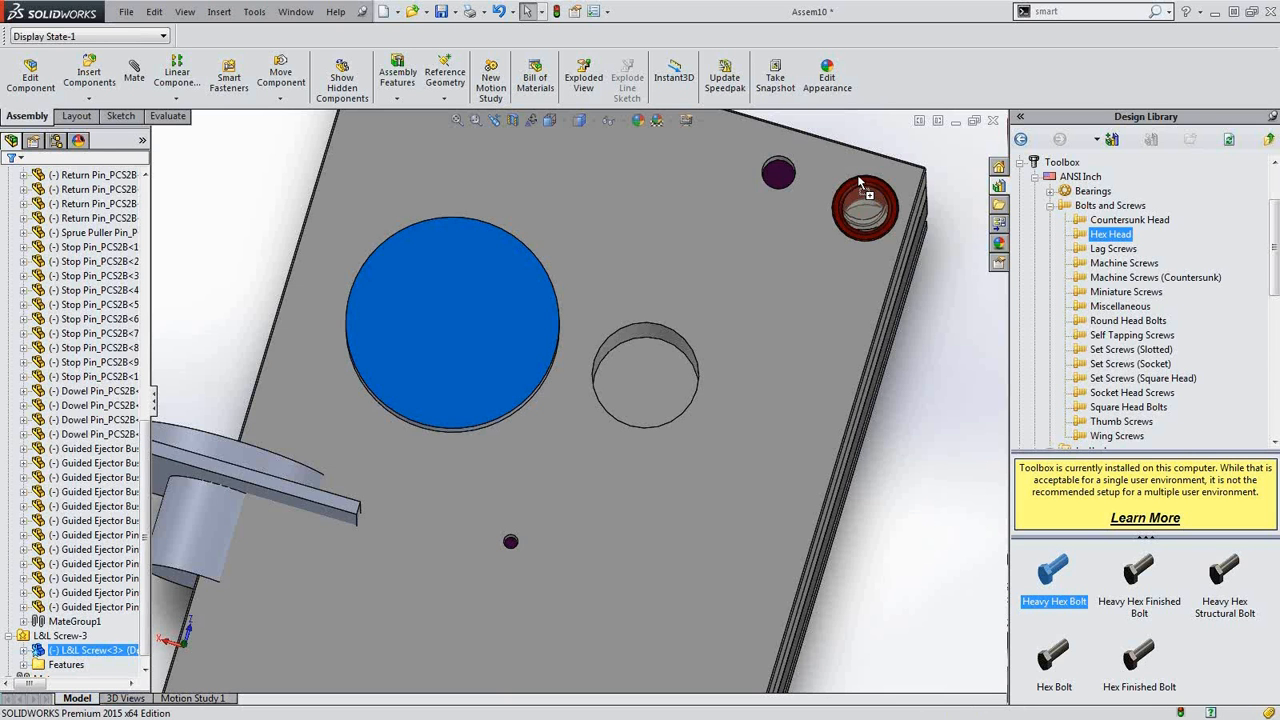
{"action": "left_click_drag", "start_coordinate": [735, 160], "coordinate": [780, 170]}
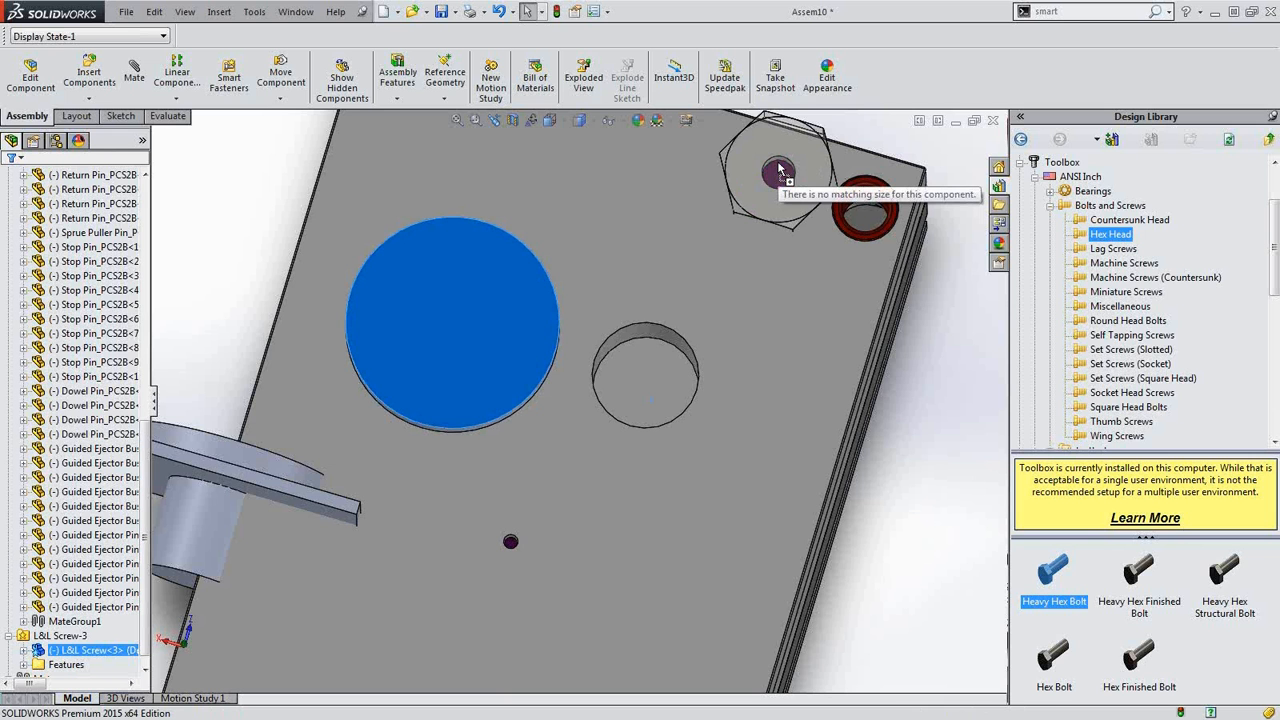
{"action": "left_click_drag", "start_coordinate": [780, 170], "coordinate": [780, 170]}
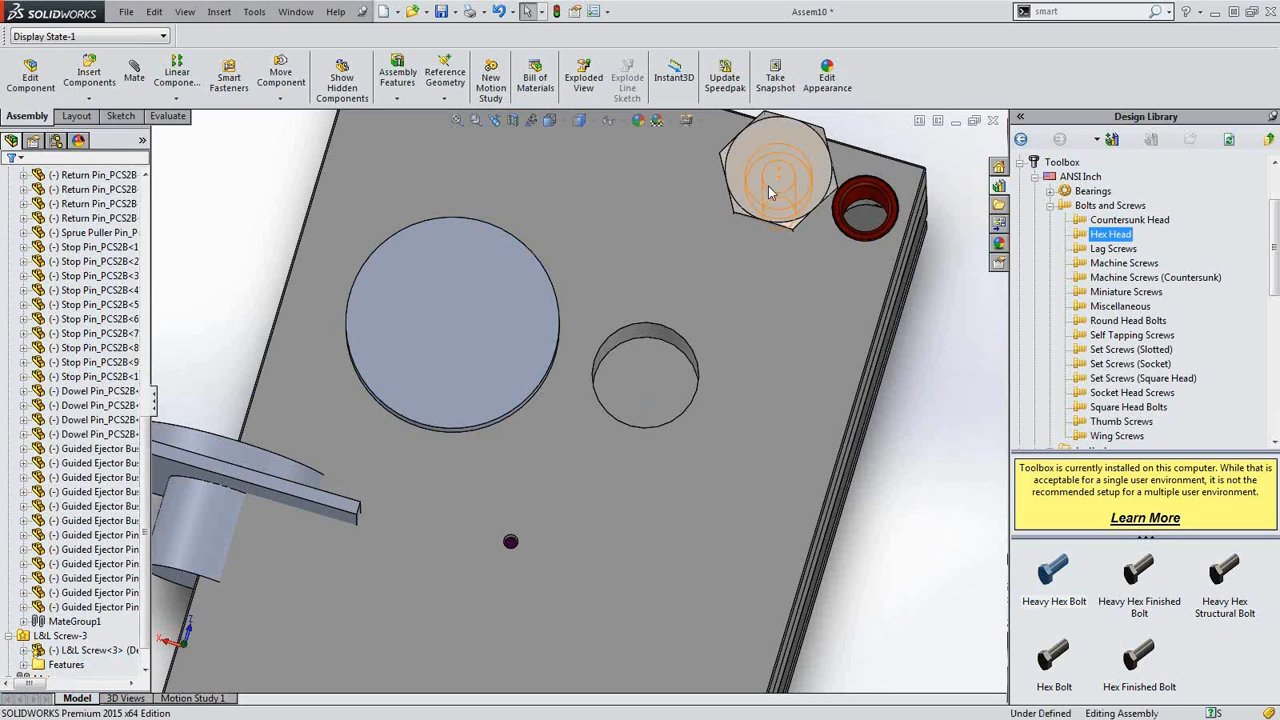
- Set the heavy hex bolt's size to 1/2-13 and accept its configuration
{"action": "scroll", "coordinate": [786, 229], "scroll_direction": "up", "scroll_amount": 1}
{"action": "middle_click_drag", "start_coordinate": [700, 450], "coordinate": [803, 285]}
{"action": "scroll", "coordinate": [805, 290], "scroll_direction": "down", "scroll_amount": 3}
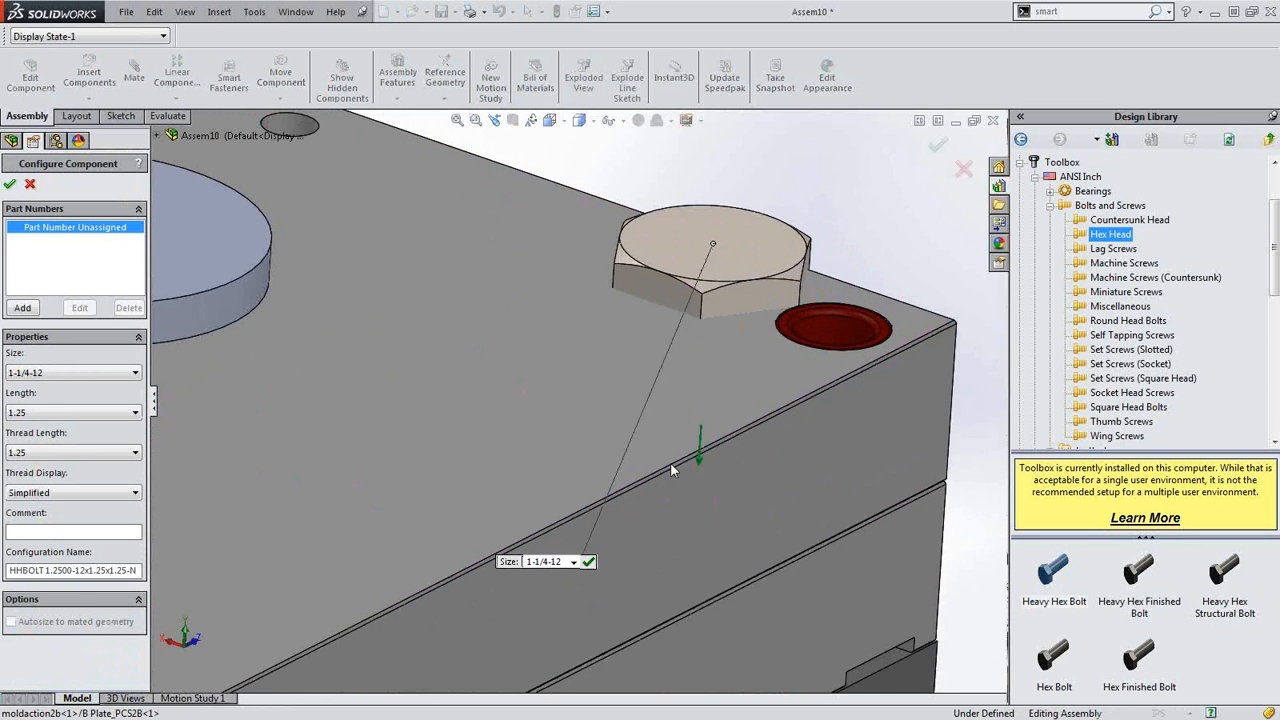
{"action": "left_click", "coordinate": [572, 563]}
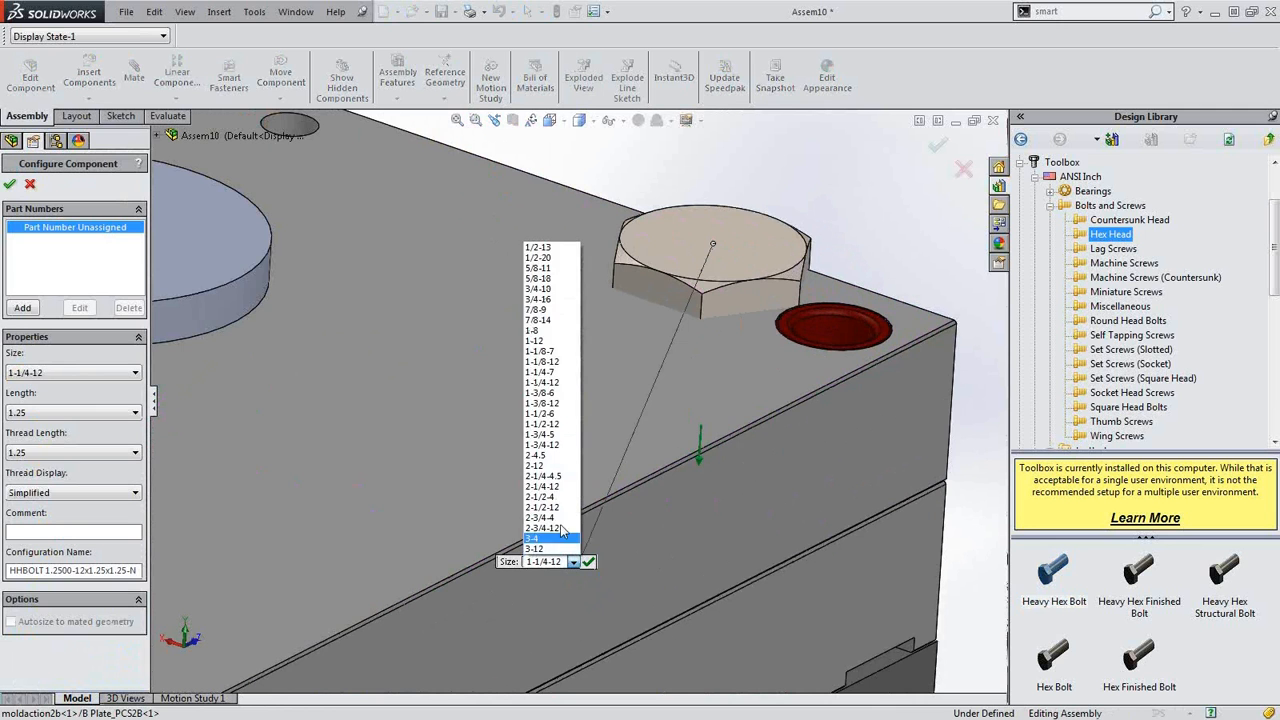
{"action": "left_click", "coordinate": [545, 250]}
{"action": "scroll", "coordinate": [815, 228], "scroll_direction": "down", "scroll_amount": 2}
{"action": "middle_click_drag", "start_coordinate": [646, 349], "coordinate": [628, 530]}
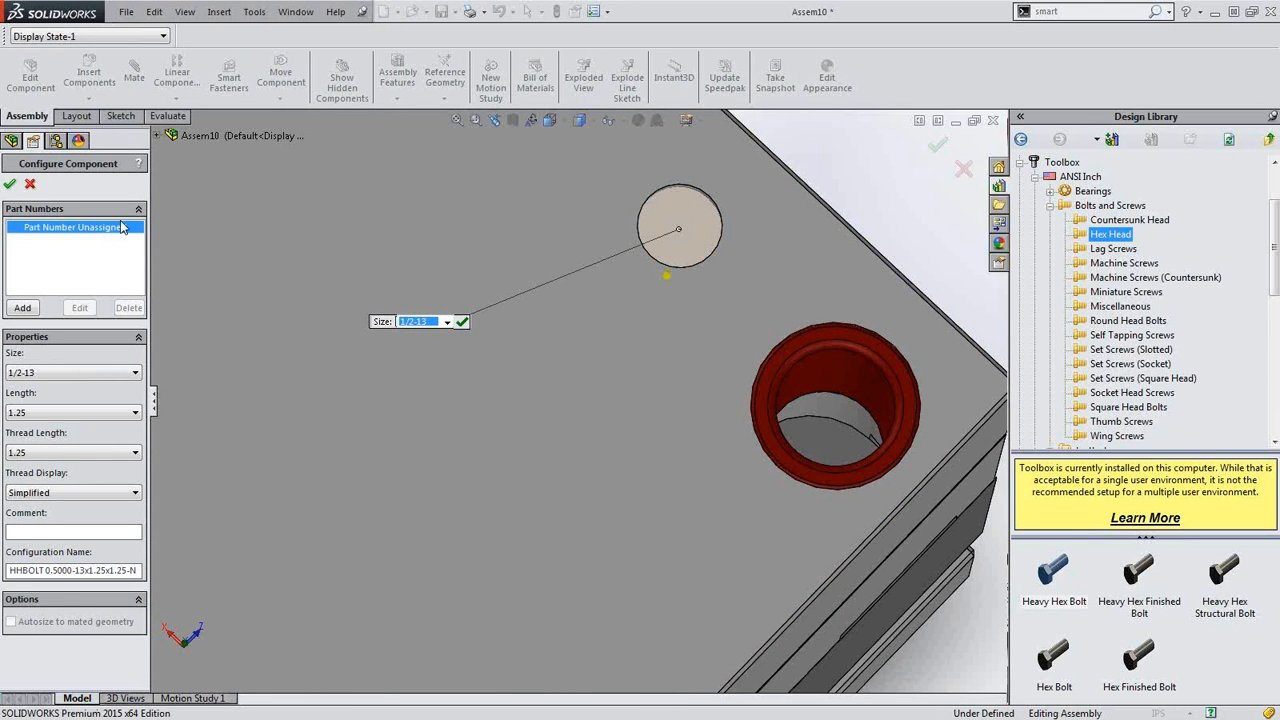
{"action": "left_click", "coordinate": [12, 186]}
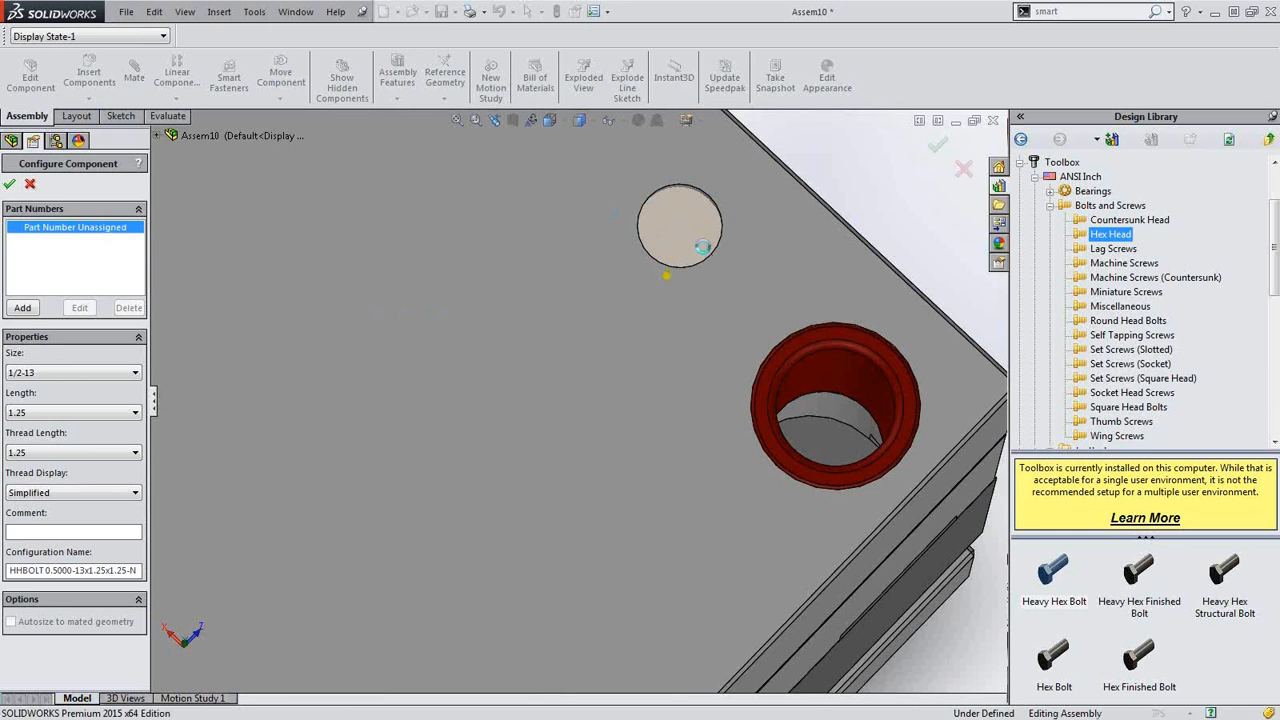
- Place copies of the heavy hex bolt in the mold plate's three other corner bolt holes, and end the placement
{"action": "scroll", "coordinate": [700, 247], "scroll_direction": "up", "scroll_amount": 2}
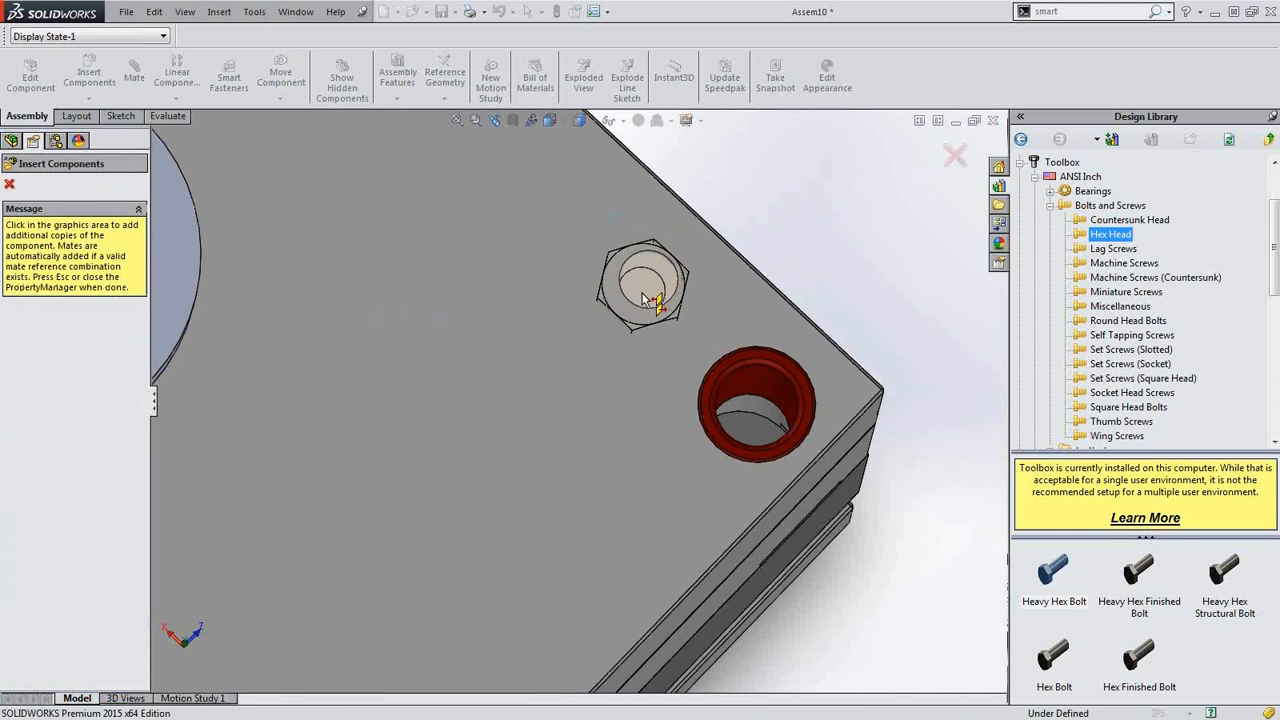
{"action": "left_click", "coordinate": [640, 312]}
{"action": "scroll", "coordinate": [590, 390], "scroll_direction": "up", "scroll_amount": 4}
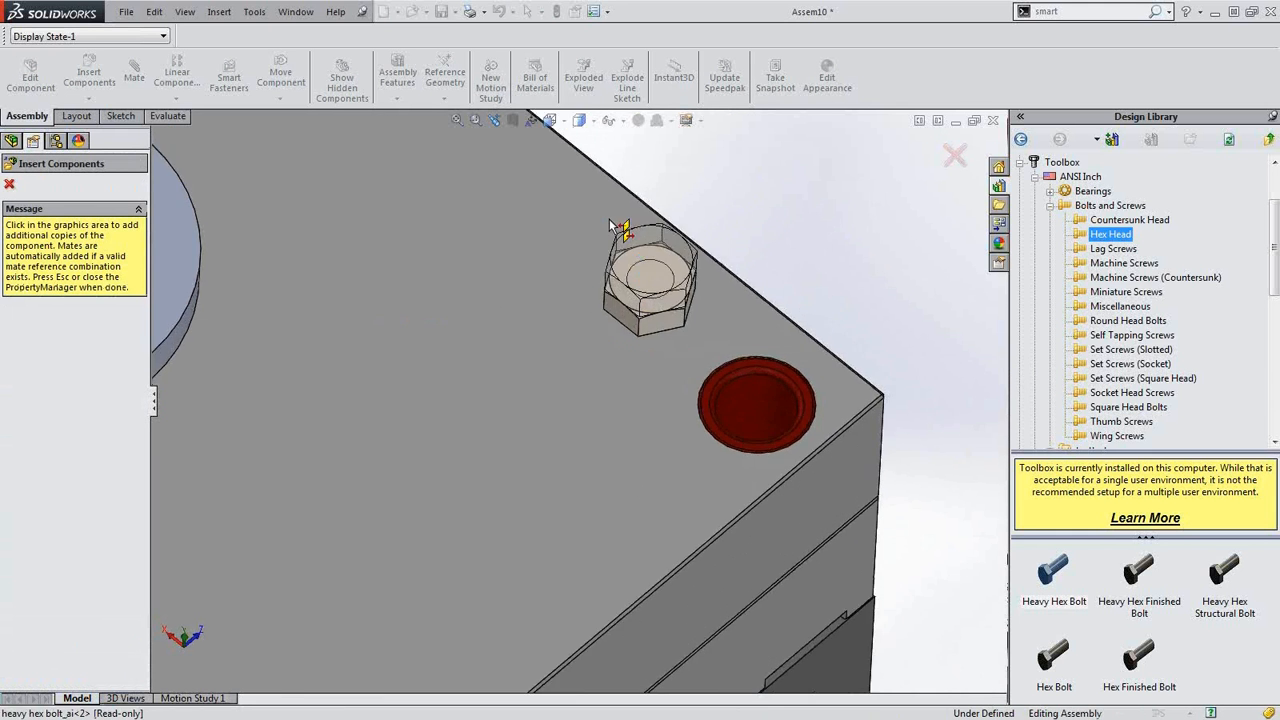
{"action": "left_click", "coordinate": [424, 214]}
{"action": "scroll", "coordinate": [437, 288], "scroll_direction": "up", "scroll_amount": 3}
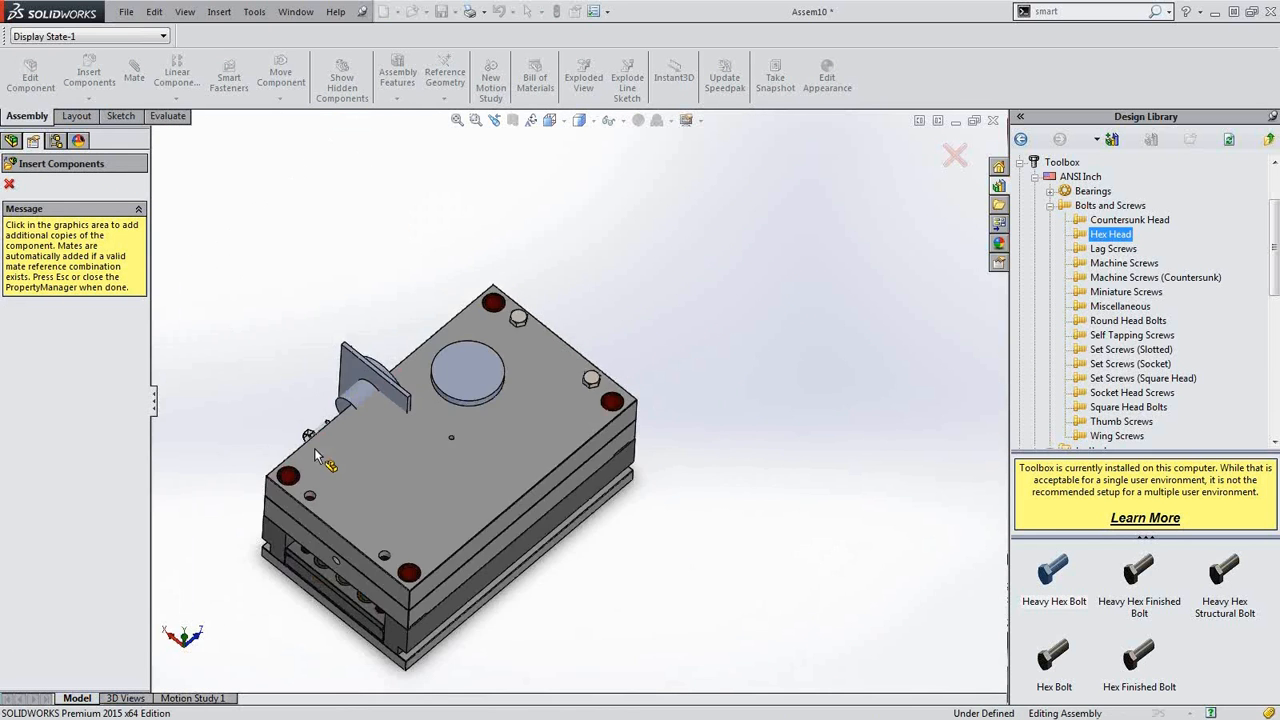
{"action": "scroll", "coordinate": [330, 500], "scroll_direction": "down", "scroll_amount": 2}
{"action": "left_click", "coordinate": [360, 490]}
{"action": "left_click", "coordinate": [490, 595]}
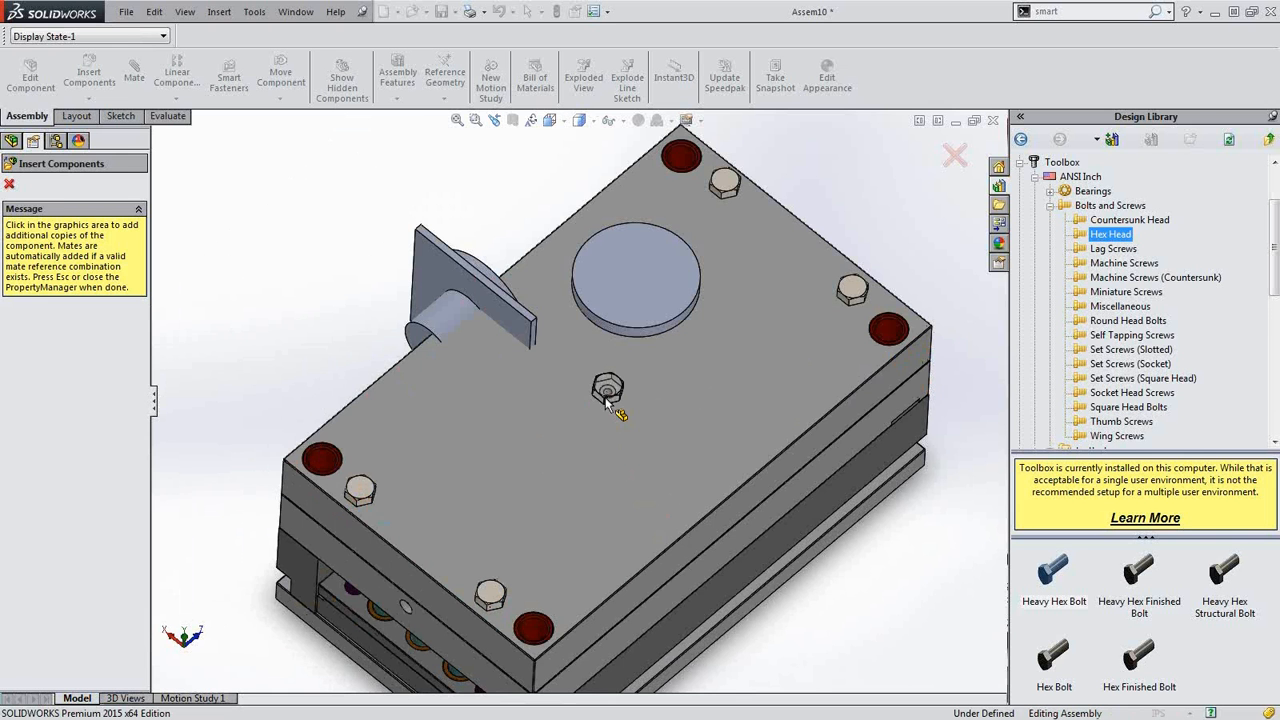
{"action": "key", "text": "Escape"}
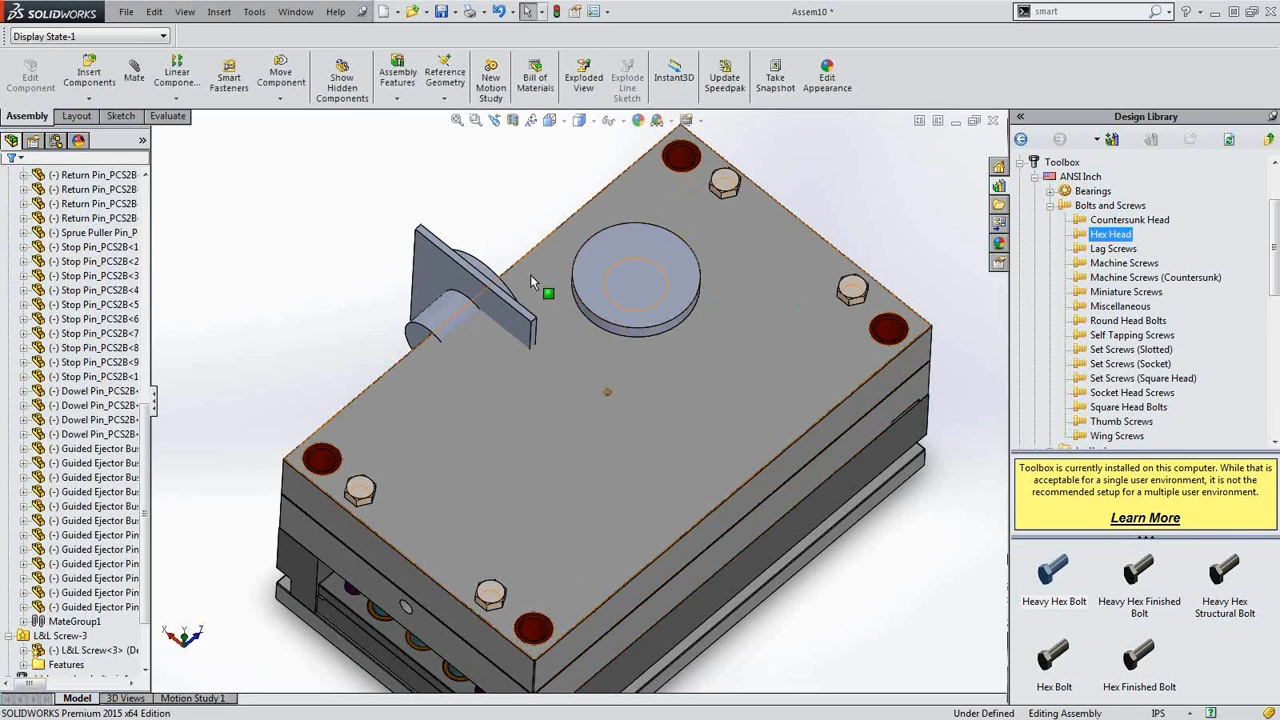
- Review the Agenda slide in the PowerPoint slide show once more, and return to the Design Library in SOLIDWORKS
{"action": "key", "text": "alt+Tab"}
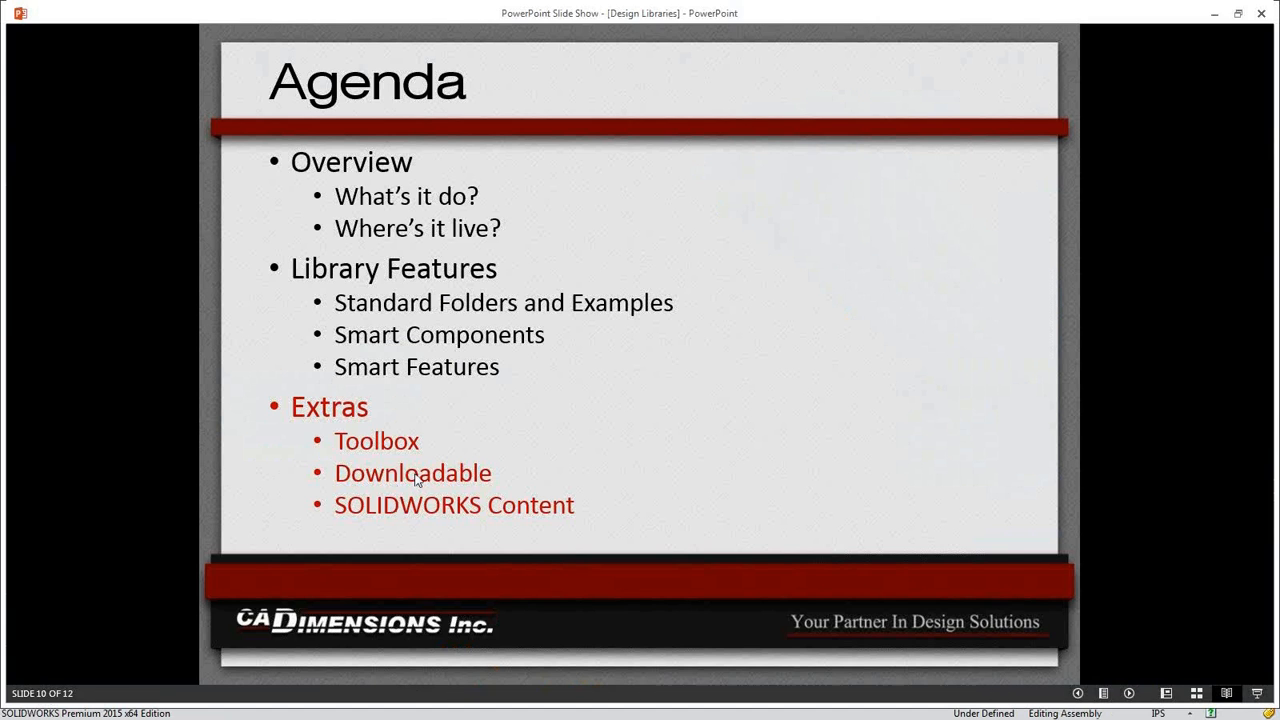
{"action": "key", "text": "alt+Tab"}
{"action": "left_click", "coordinate": [998, 186]}
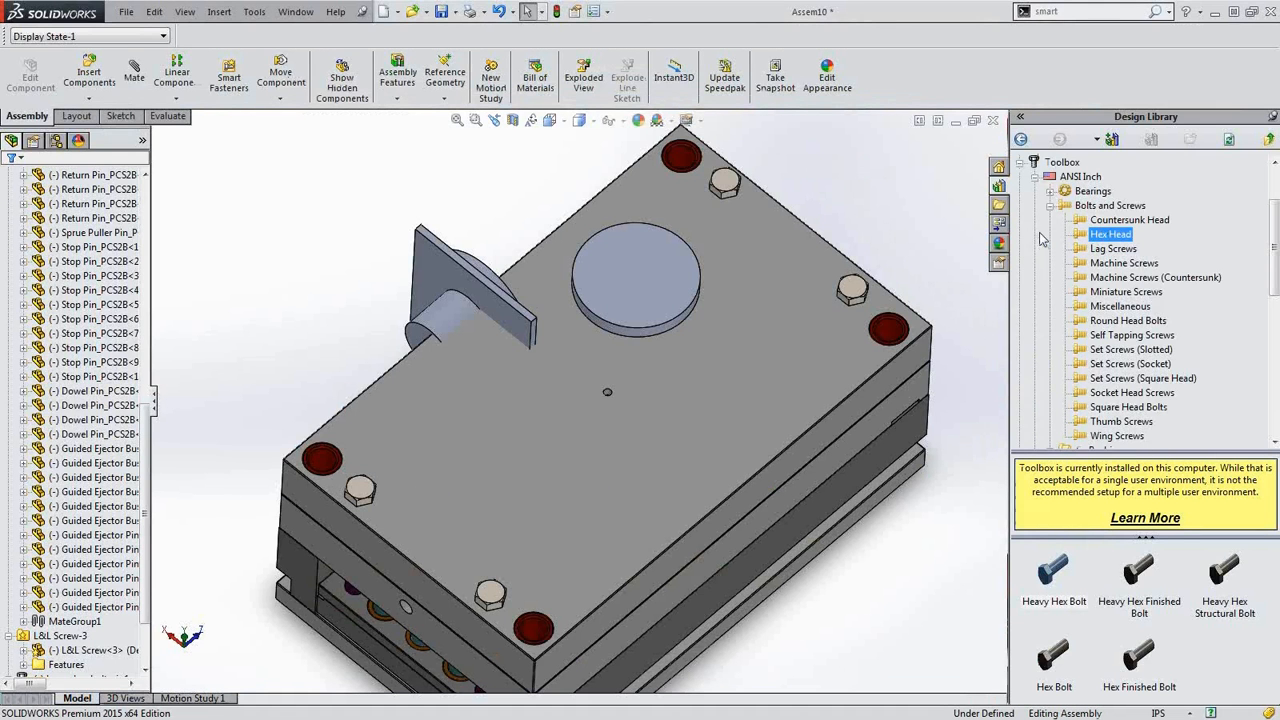
- Open the complete supplier listing from 3D ContentCentral's Supplier Content in the web browser
{"action": "left_click", "coordinate": [1034, 163]}
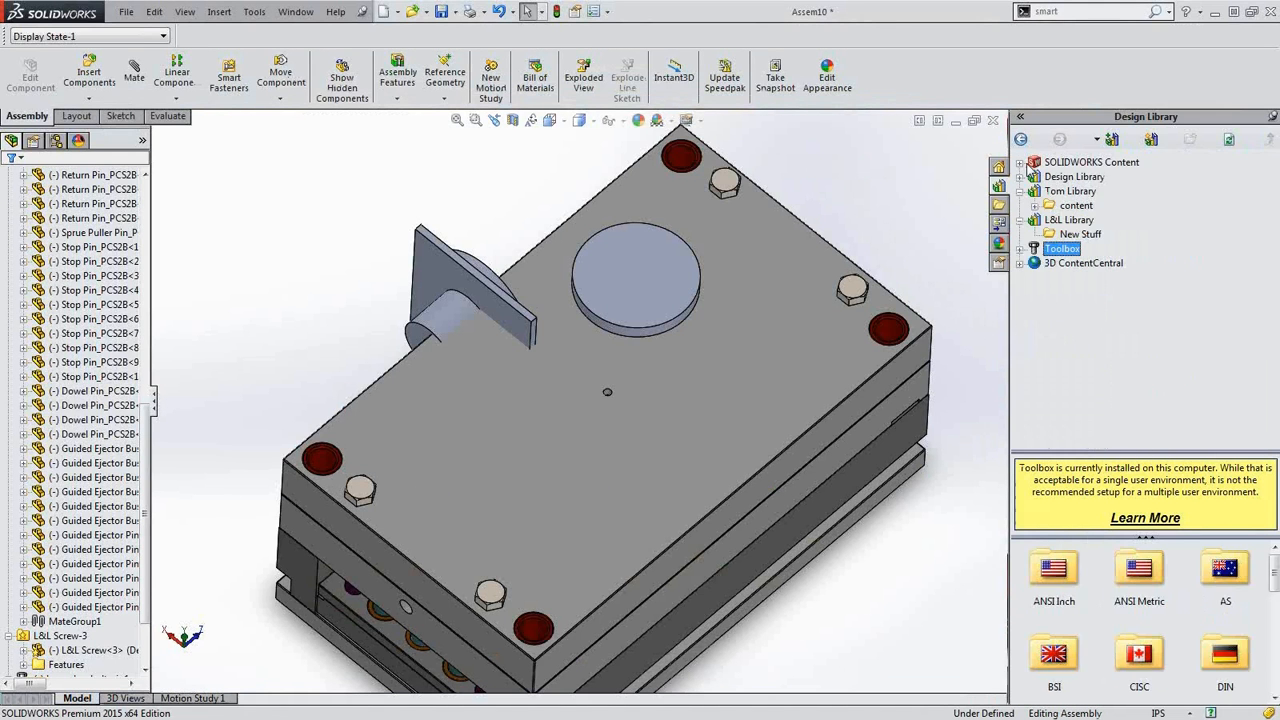
{"action": "left_click", "coordinate": [1060, 263]}
{"action": "left_click", "coordinate": [1021, 264]}
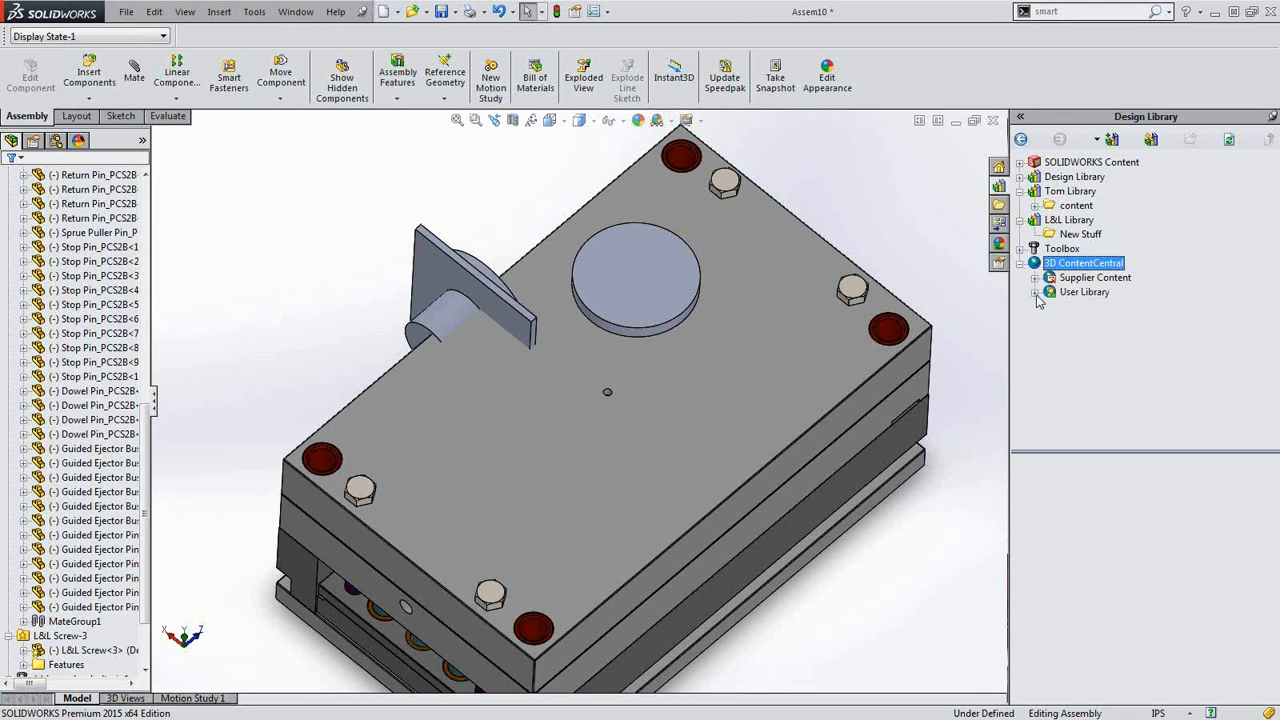
{"action": "left_click", "coordinate": [1035, 293]}
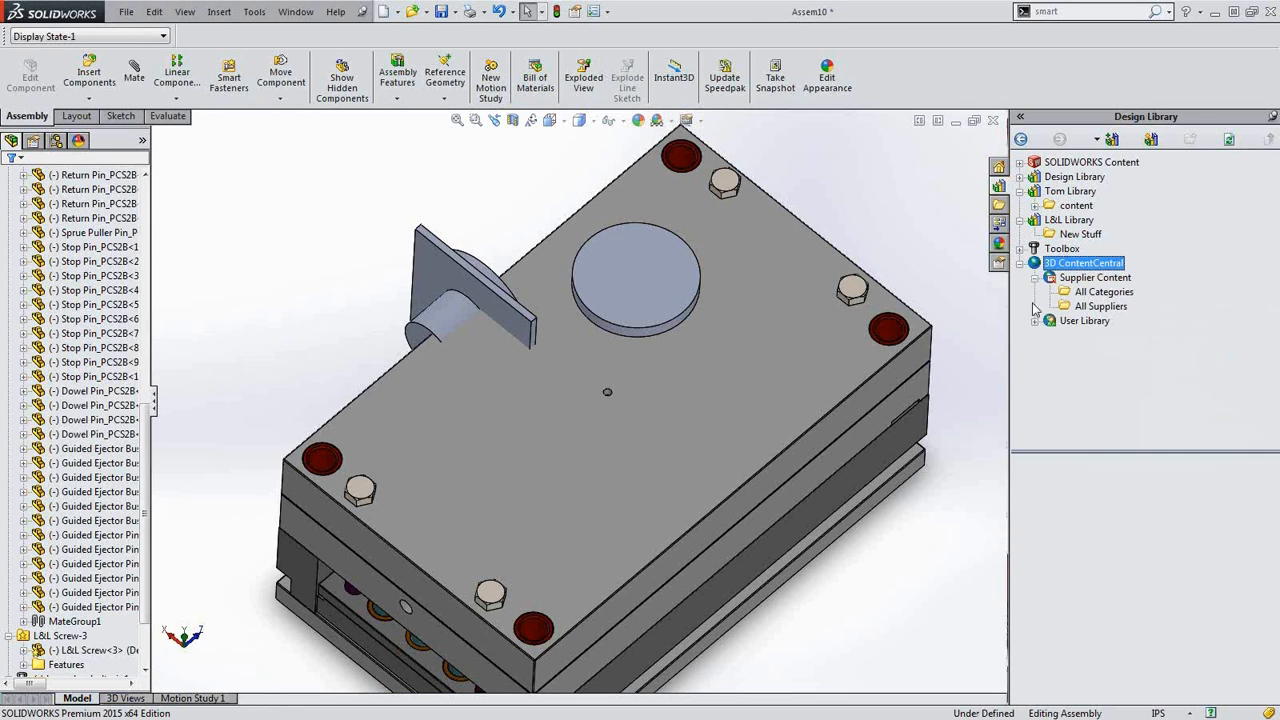
{"action": "left_click", "coordinate": [1097, 307]}
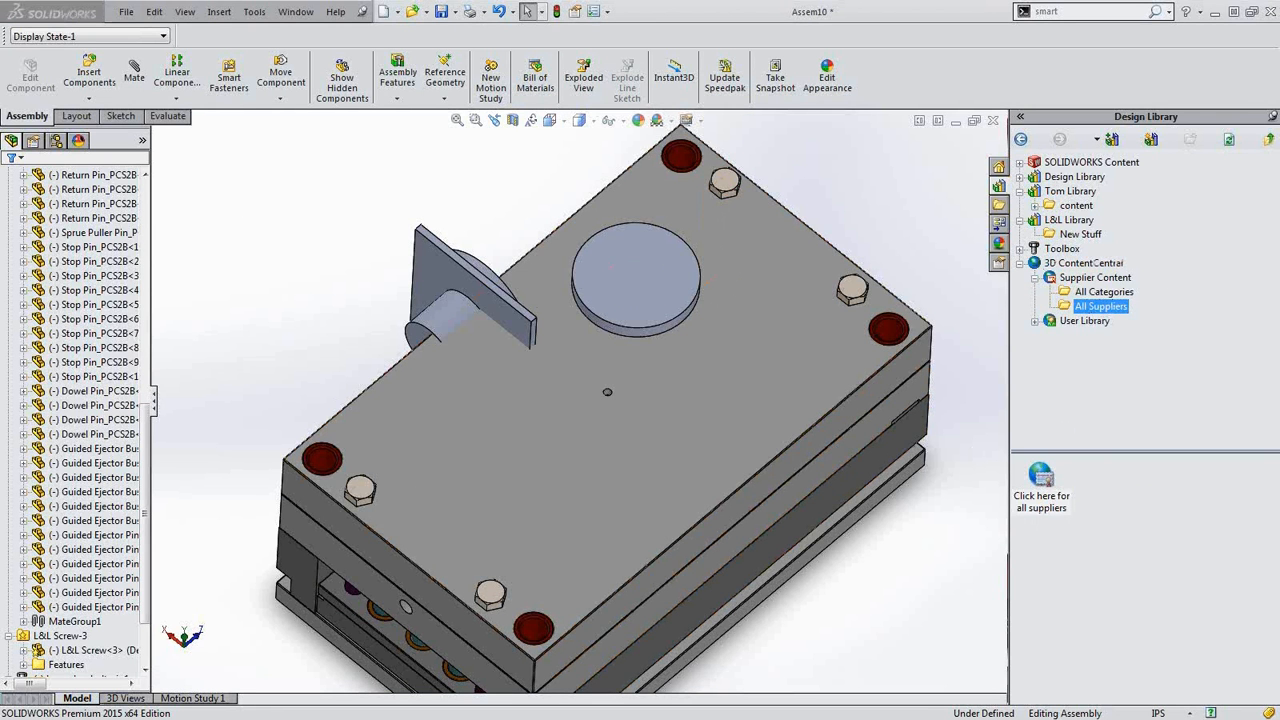
{"action": "left_click_drag", "start_coordinate": [0, 116], "coordinate": [675, 1]}
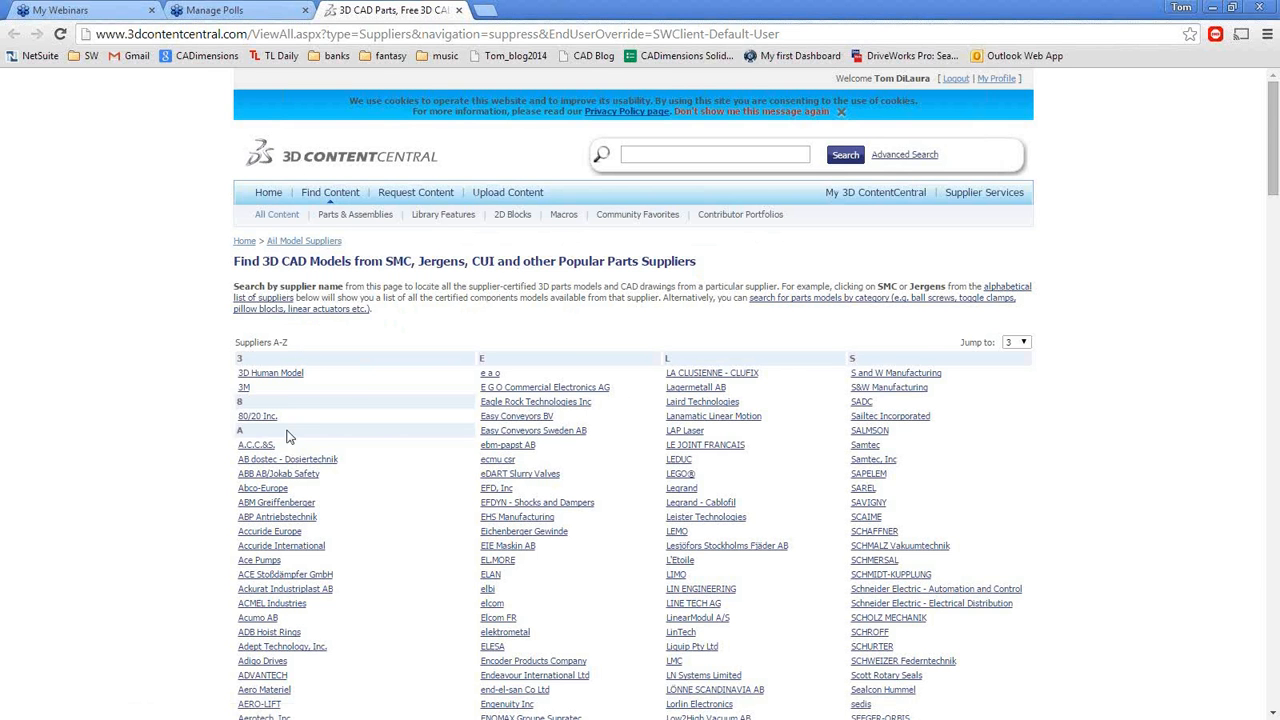
- Find Maxpro Technologies in the supplier list and open its High Pressure Line Filters Cup-Type model from the Filters category
{"action": "scroll", "coordinate": [268, 455], "scroll_direction": "down", "scroll_amount": 1}
{"action": "scroll", "coordinate": [198, 466], "scroll_direction": "down", "scroll_amount": 2}
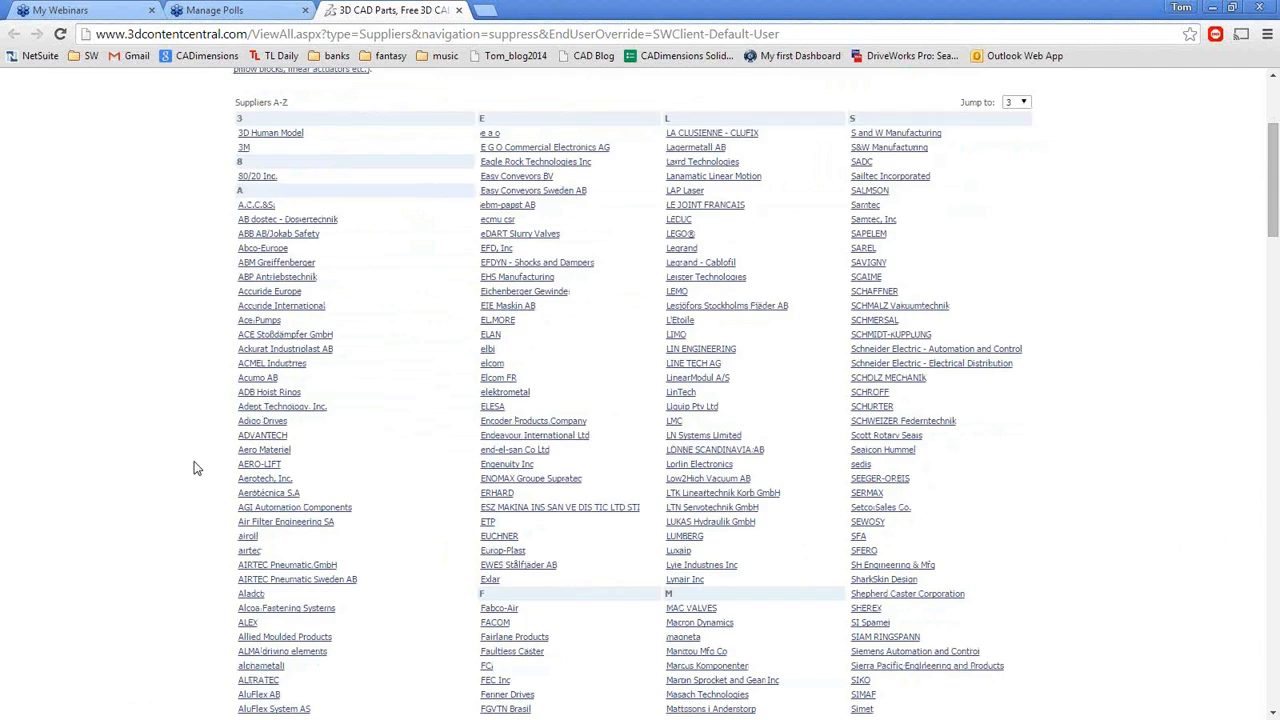
{"action": "scroll", "coordinate": [200, 466], "scroll_direction": "down", "scroll_amount": 1}
{"action": "scroll", "coordinate": [250, 466], "scroll_direction": "down", "scroll_amount": 1}
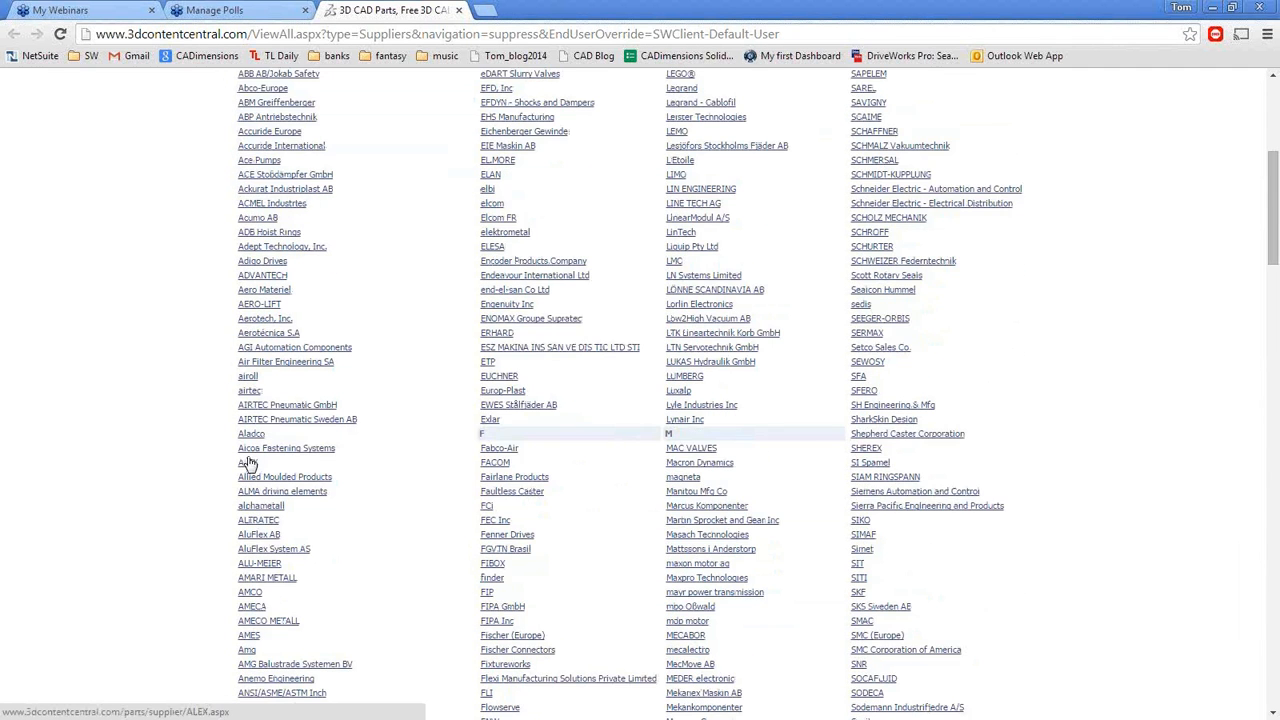
{"action": "scroll", "coordinate": [628, 497], "scroll_direction": "down", "scroll_amount": 2}
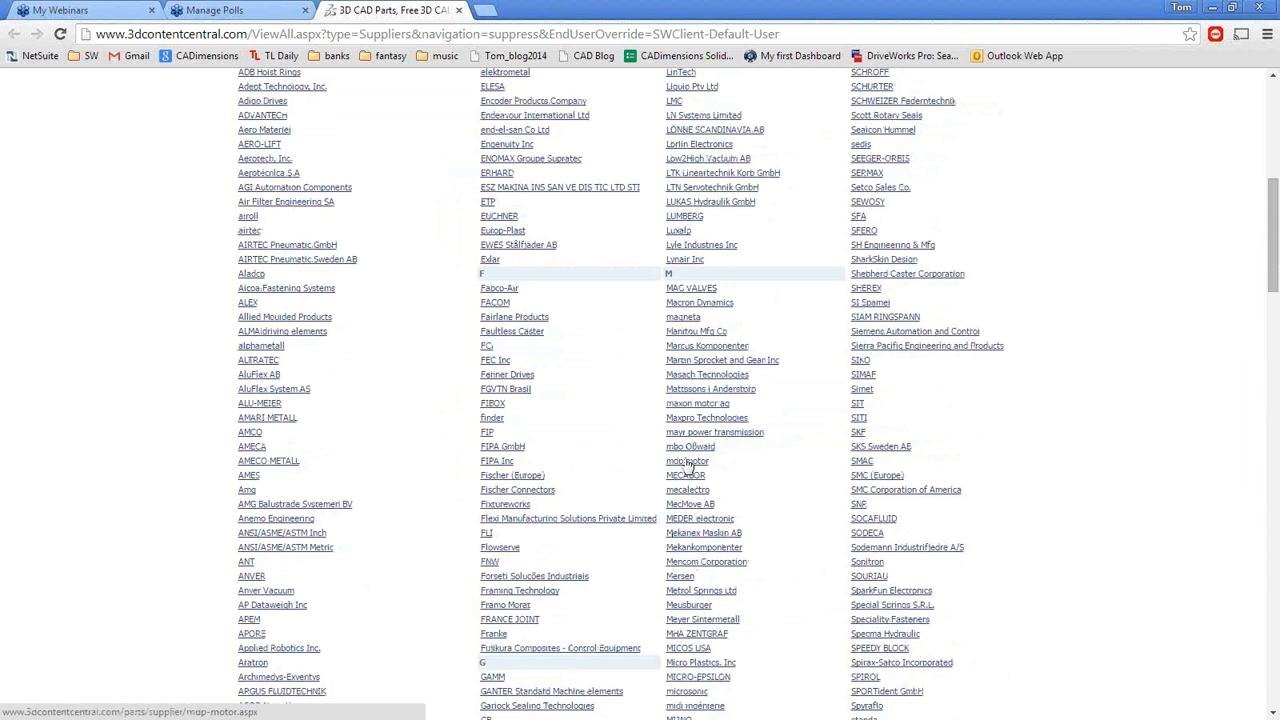
{"action": "left_click", "coordinate": [687, 419]}
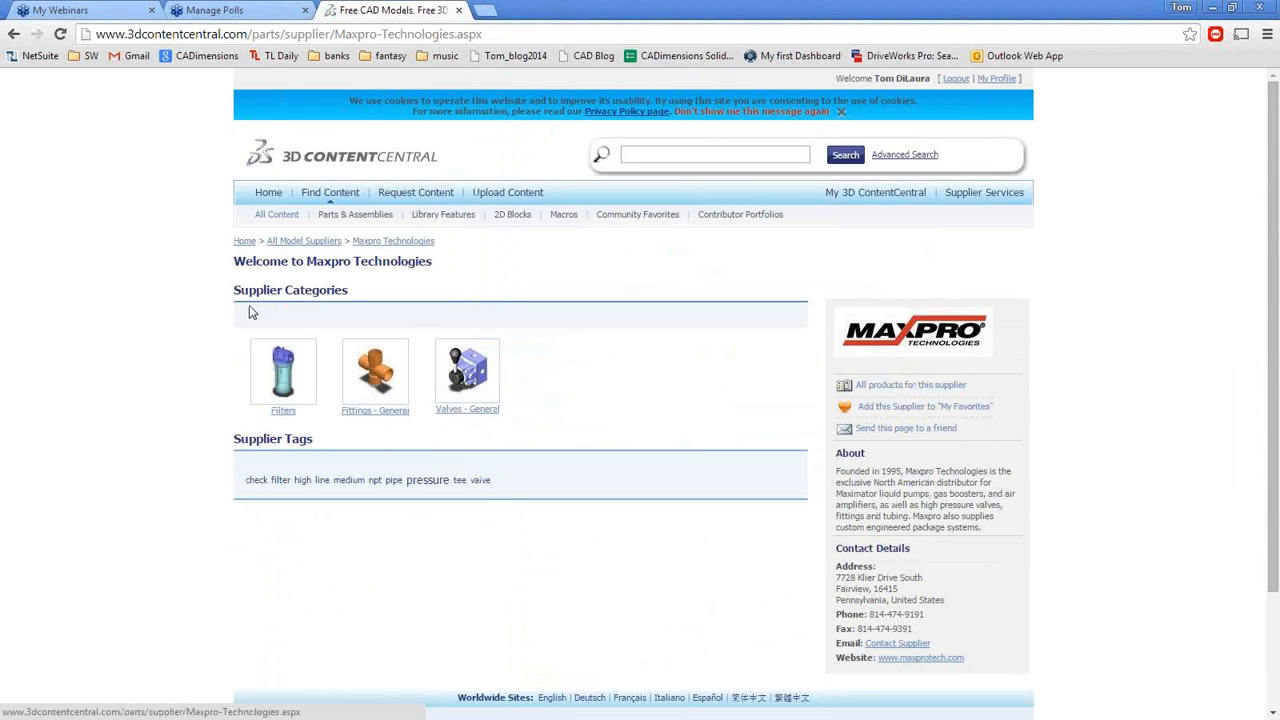
{"action": "left_click", "coordinate": [284, 409]}
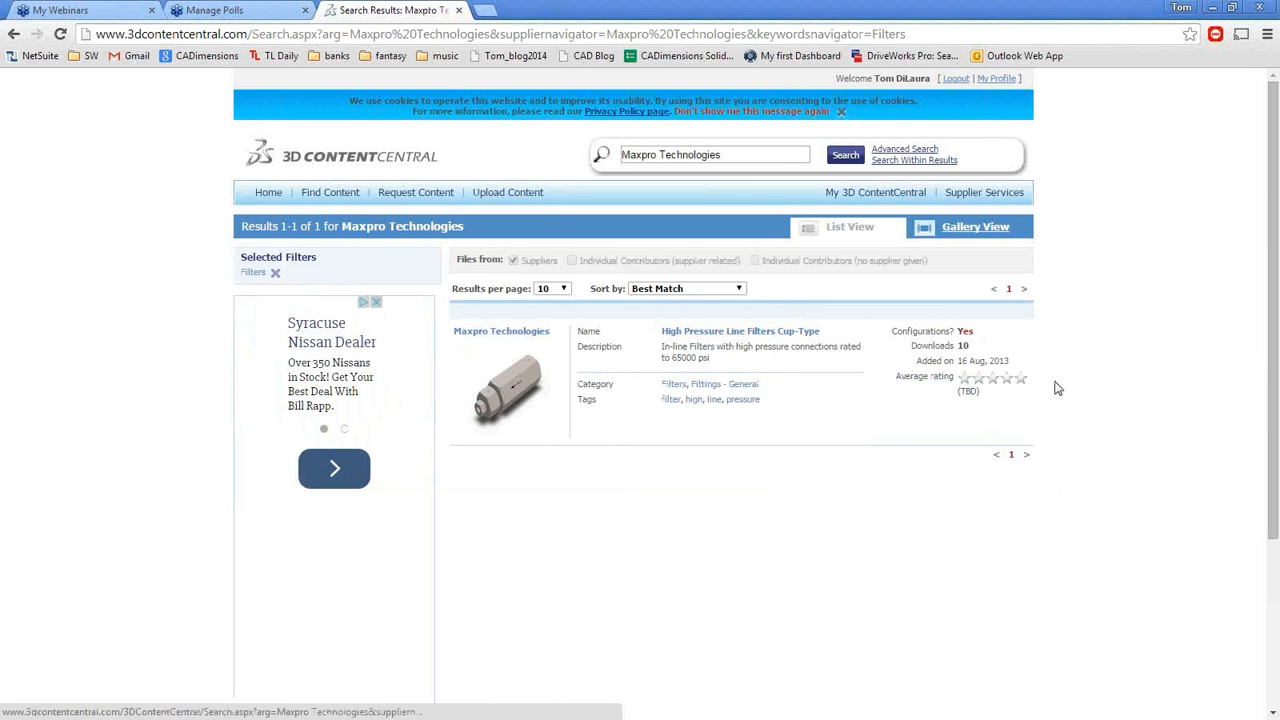
{"action": "left_click", "coordinate": [744, 336]}
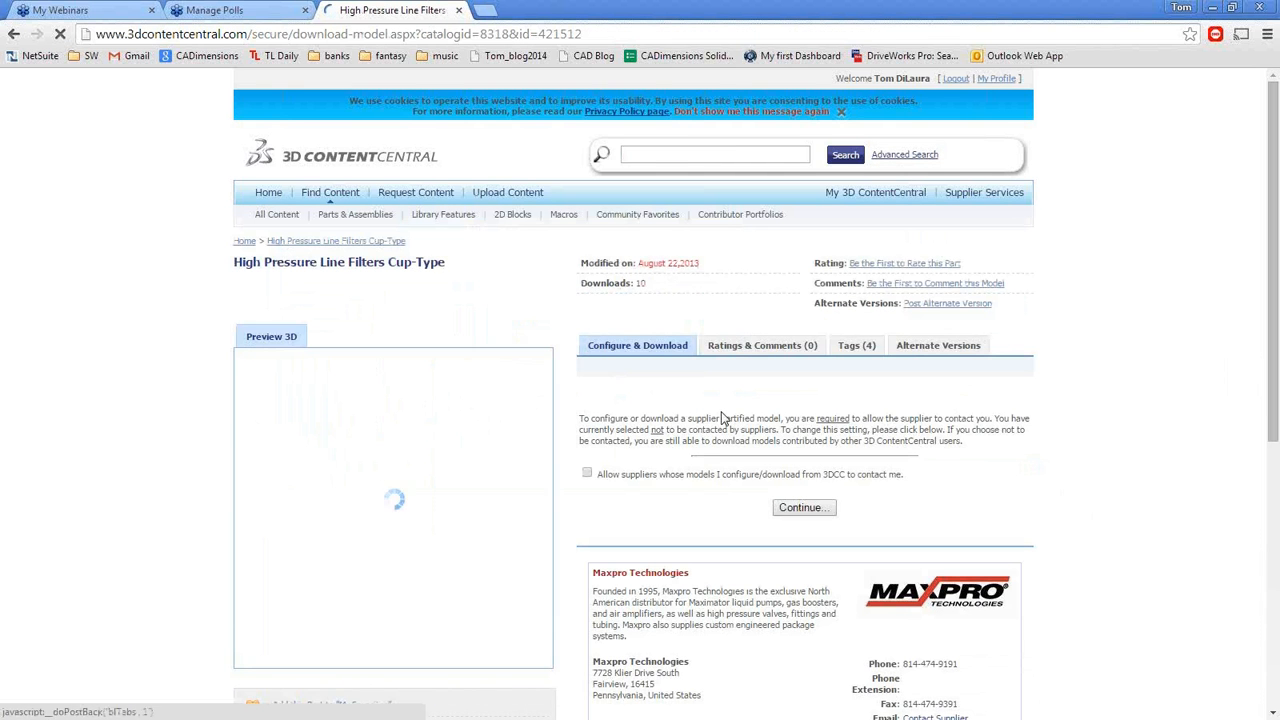
{"action": "mouse_move", "coordinate": [402, 498]}
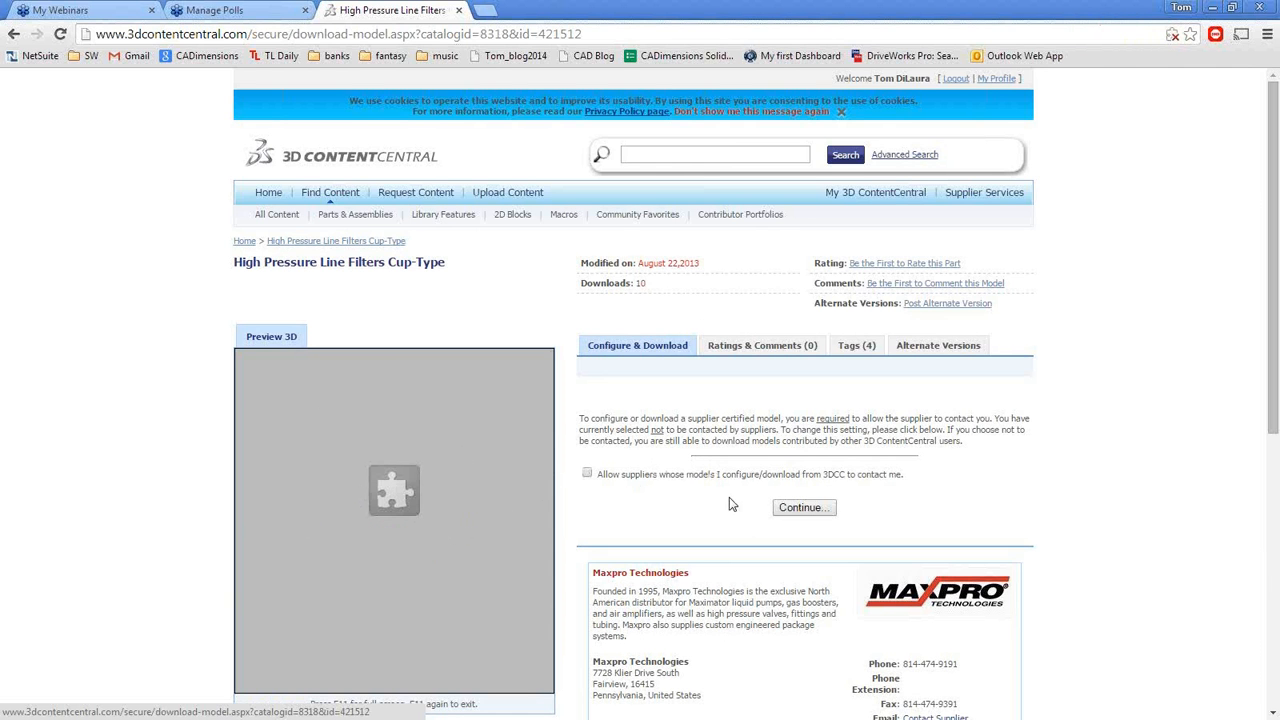
- Allow suppliers of downloaded models to make contact, and continue to the filter's configuration and download options
{"action": "left_click", "coordinate": [805, 508]}
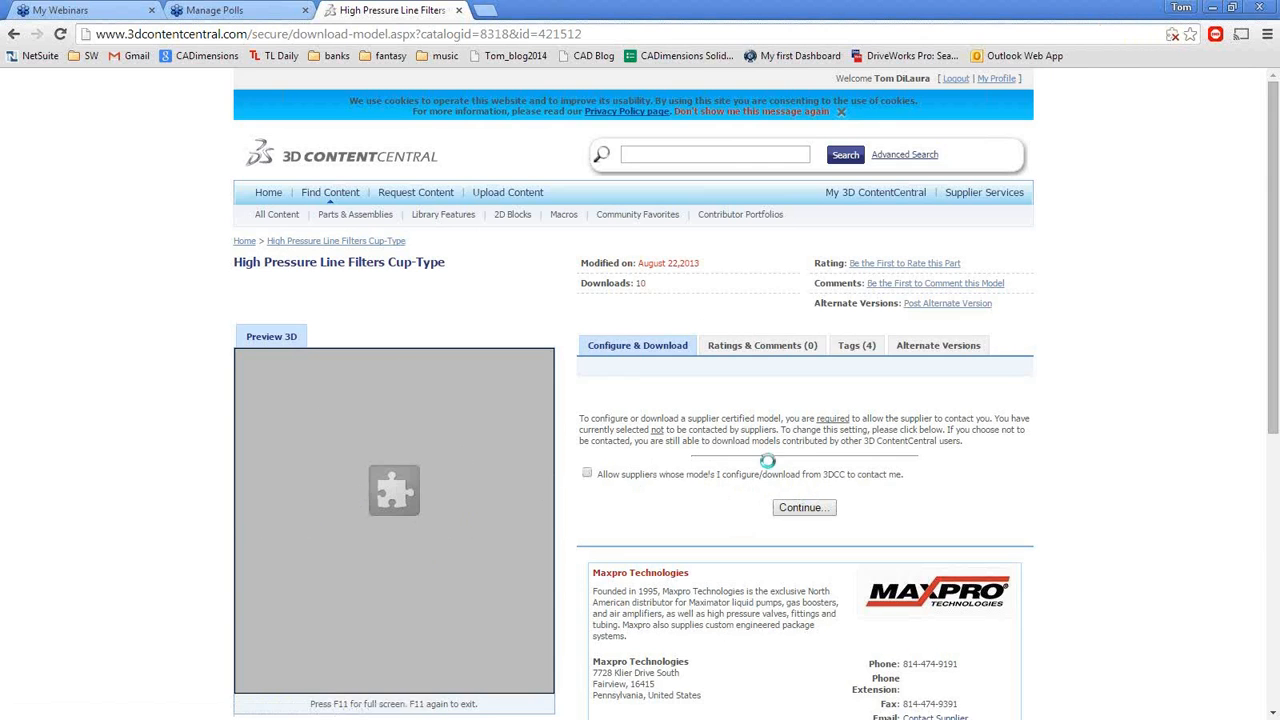
{"action": "scroll", "coordinate": [716, 454], "scroll_direction": "down", "scroll_amount": 1}
{"action": "left_click", "coordinate": [588, 475]}
{"action": "left_click", "coordinate": [802, 507]}
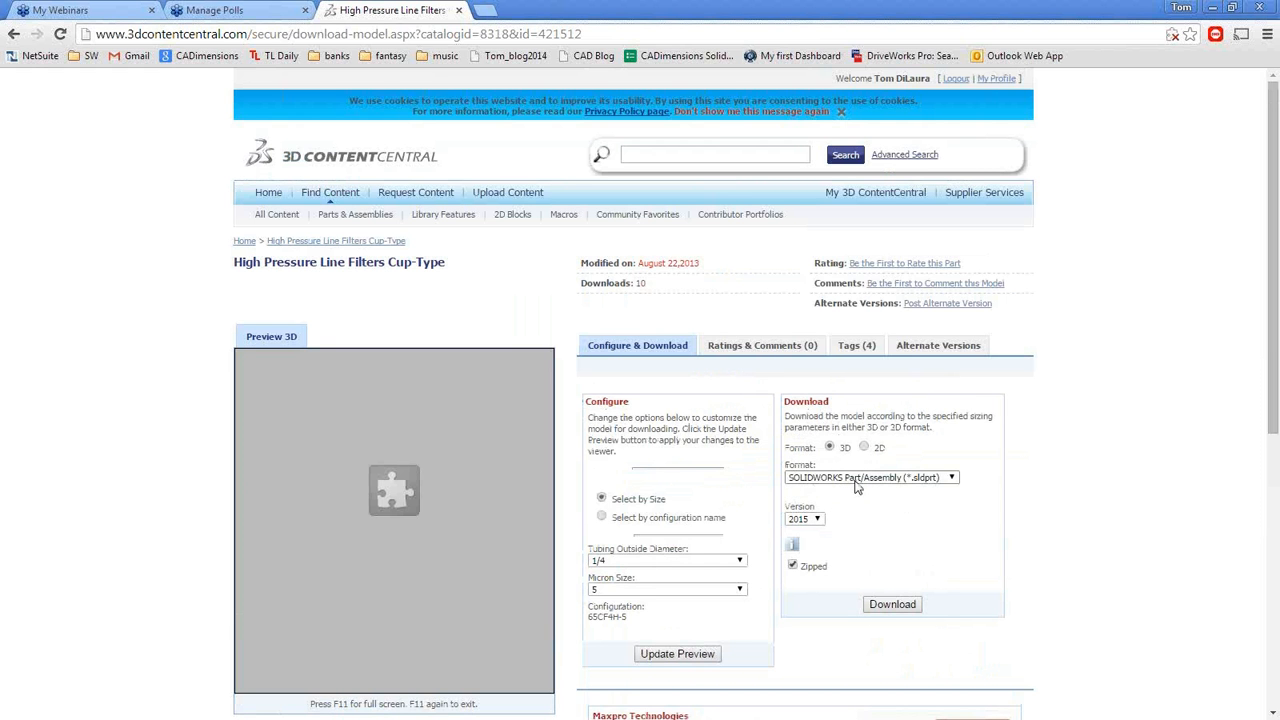
- Configure the filter with 3/8 tubing outside diameter and micron size 30, and download it as a zipped SOLIDWORKS Part/Assembly
{"action": "left_click", "coordinate": [855, 478]}
{"action": "left_click", "coordinate": [855, 490]}
{"action": "left_click", "coordinate": [650, 562]}
{"action": "left_click", "coordinate": [647, 583]}
{"action": "left_click", "coordinate": [666, 591]}
{"action": "left_click", "coordinate": [660, 604]}
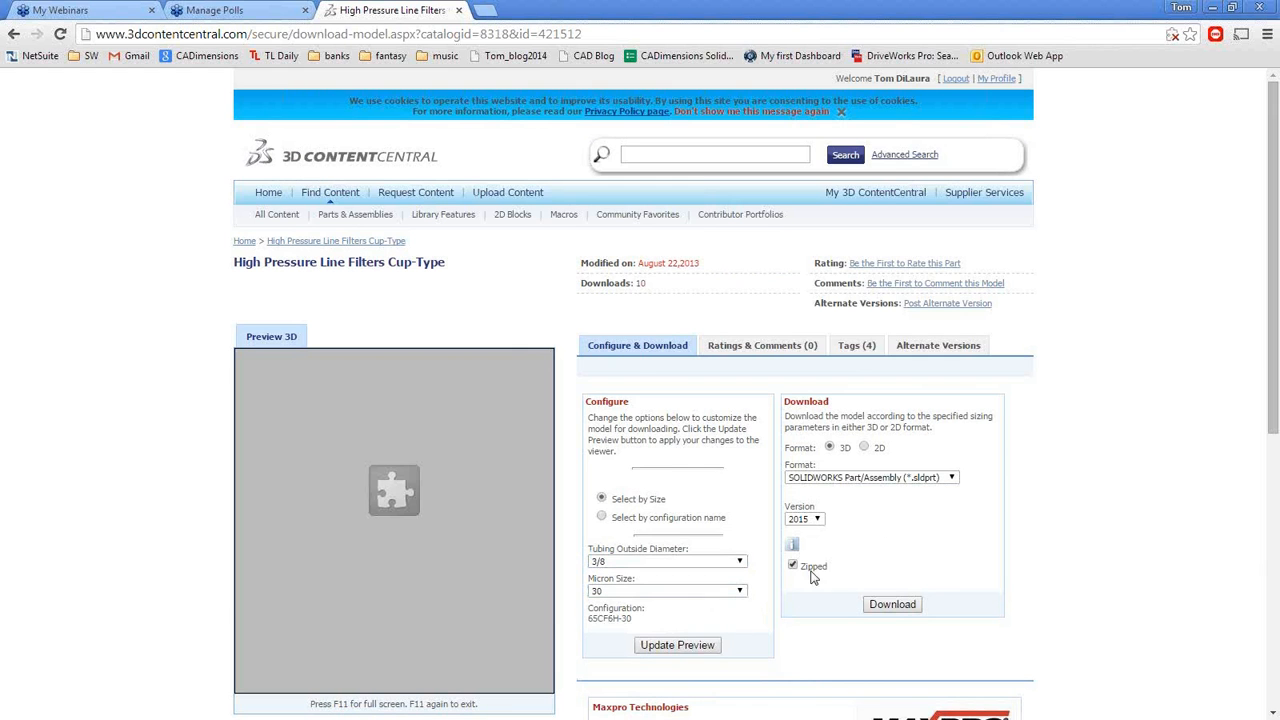
{"action": "left_click", "coordinate": [892, 606]}
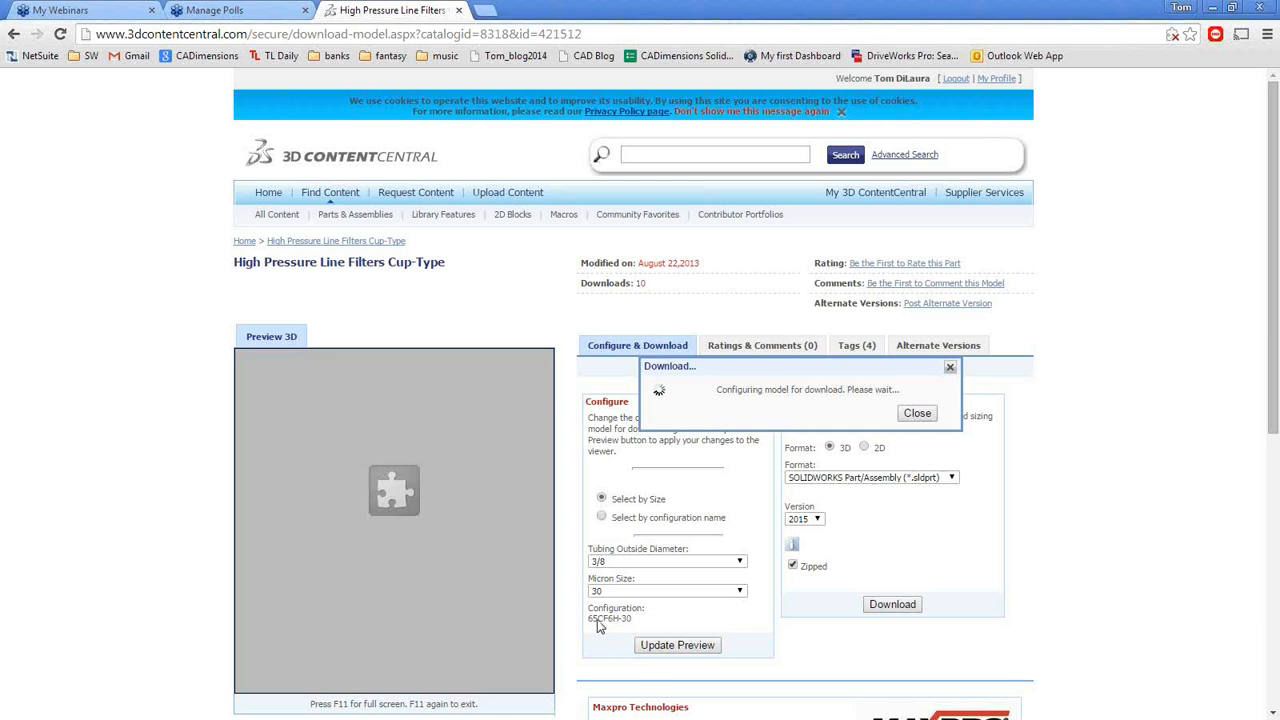
- Check the Extras topics on the Agenda slide in PowerPoint, and return to the assembly in SOLIDWORKS
{"action": "key", "text": "alt+Tab"}
{"action": "key", "text": "alt+Tab"}
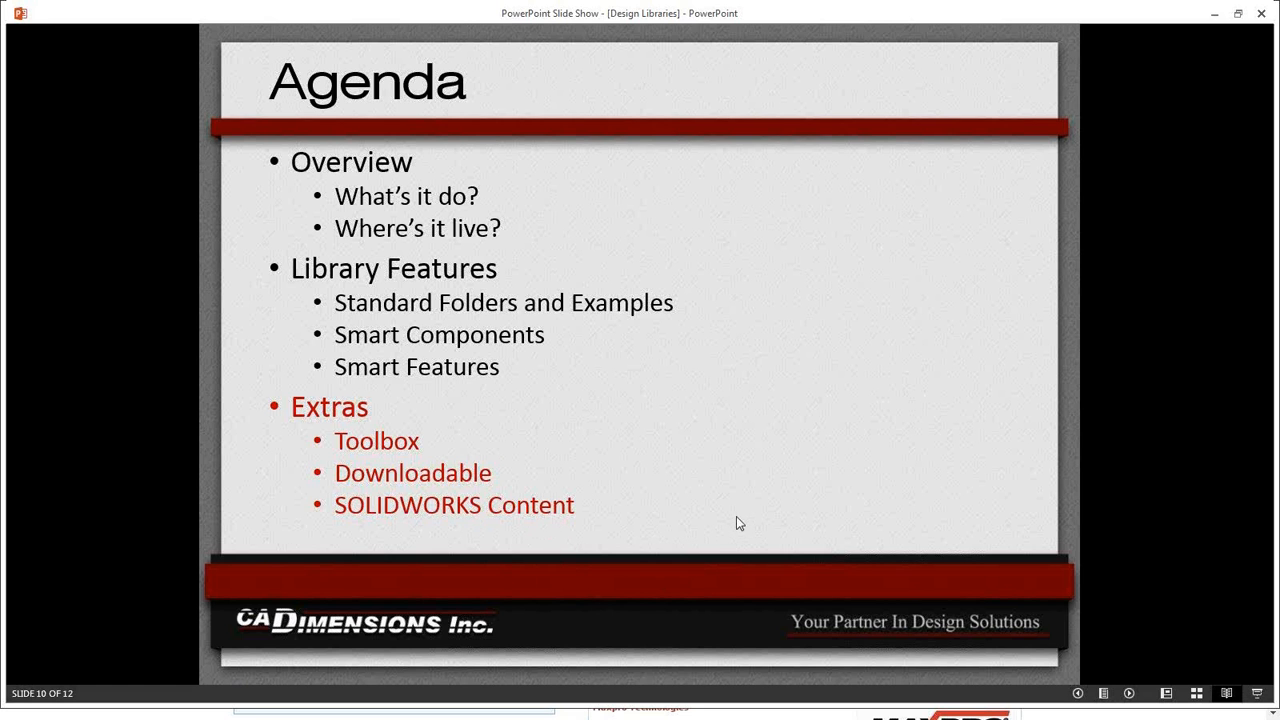
{"action": "key", "text": "alt+Tab"}
{"action": "key", "text": "alt+Tab"}
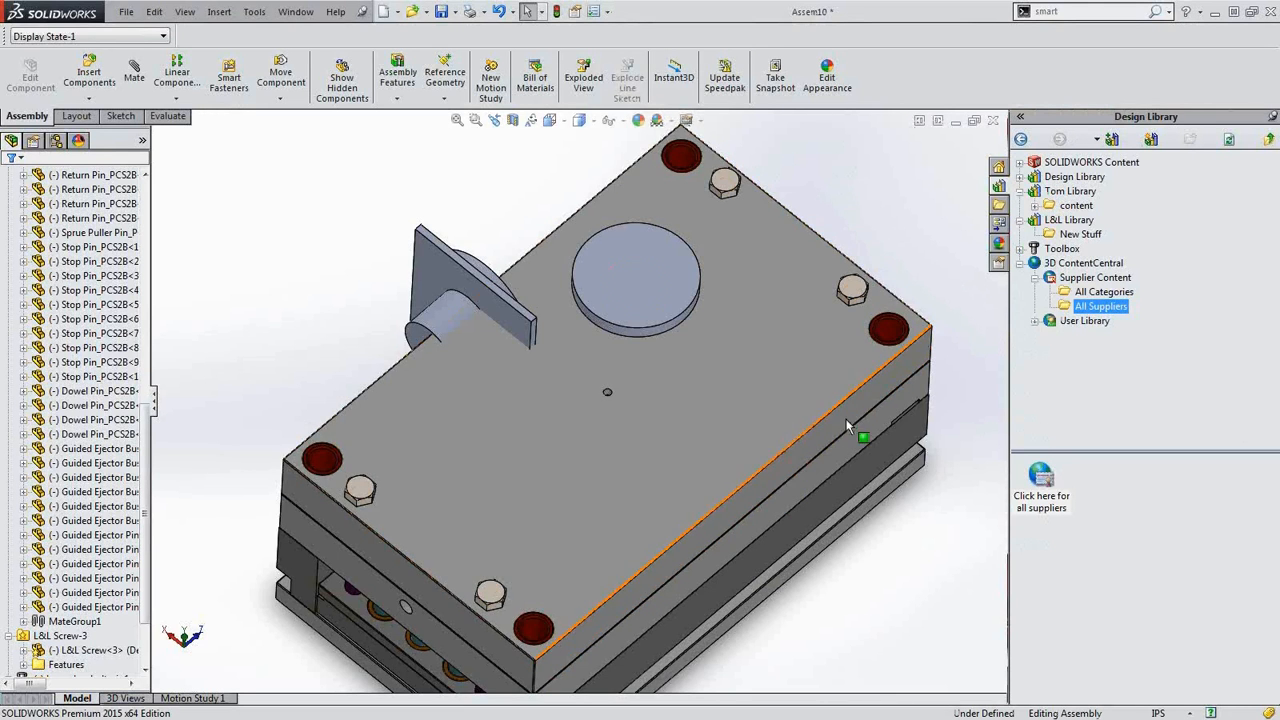
- Examine the Weldments, Routing, CircuitWorks and Blocks folders of SOLIDWORKS Content in the Design Library
{"action": "middle_click_drag", "start_coordinate": [766, 334], "coordinate": [631, 436]}
{"action": "middle_click_drag", "start_coordinate": [668, 485], "coordinate": [696, 413]}
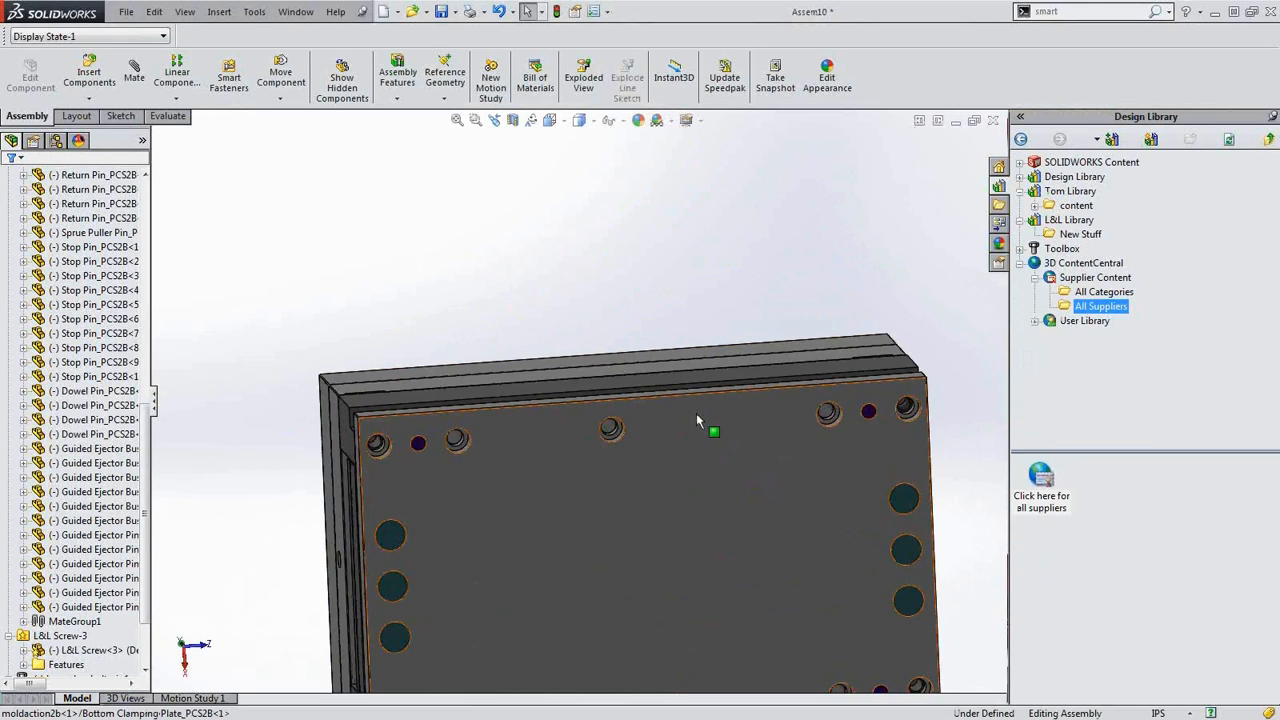
{"action": "scroll", "coordinate": [696, 413], "scroll_direction": "up", "scroll_amount": 2}
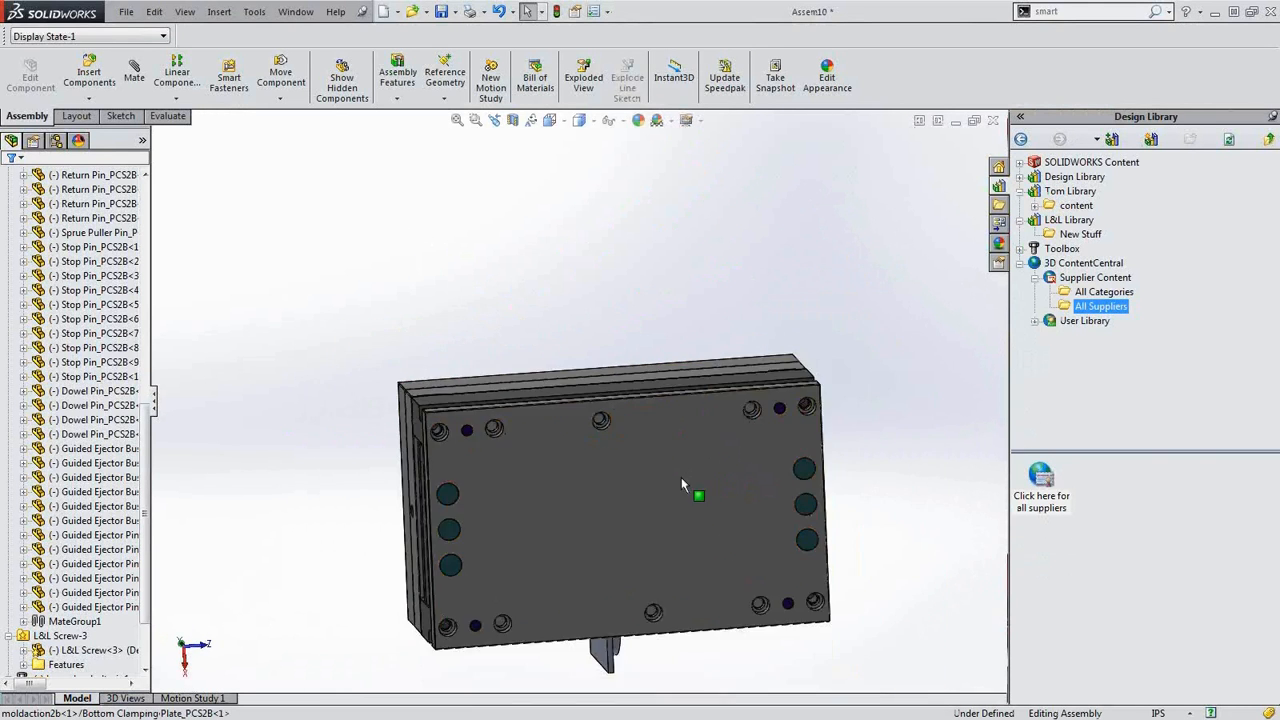
{"action": "left_click", "coordinate": [1110, 164]}
{"action": "left_click", "coordinate": [1020, 163]}
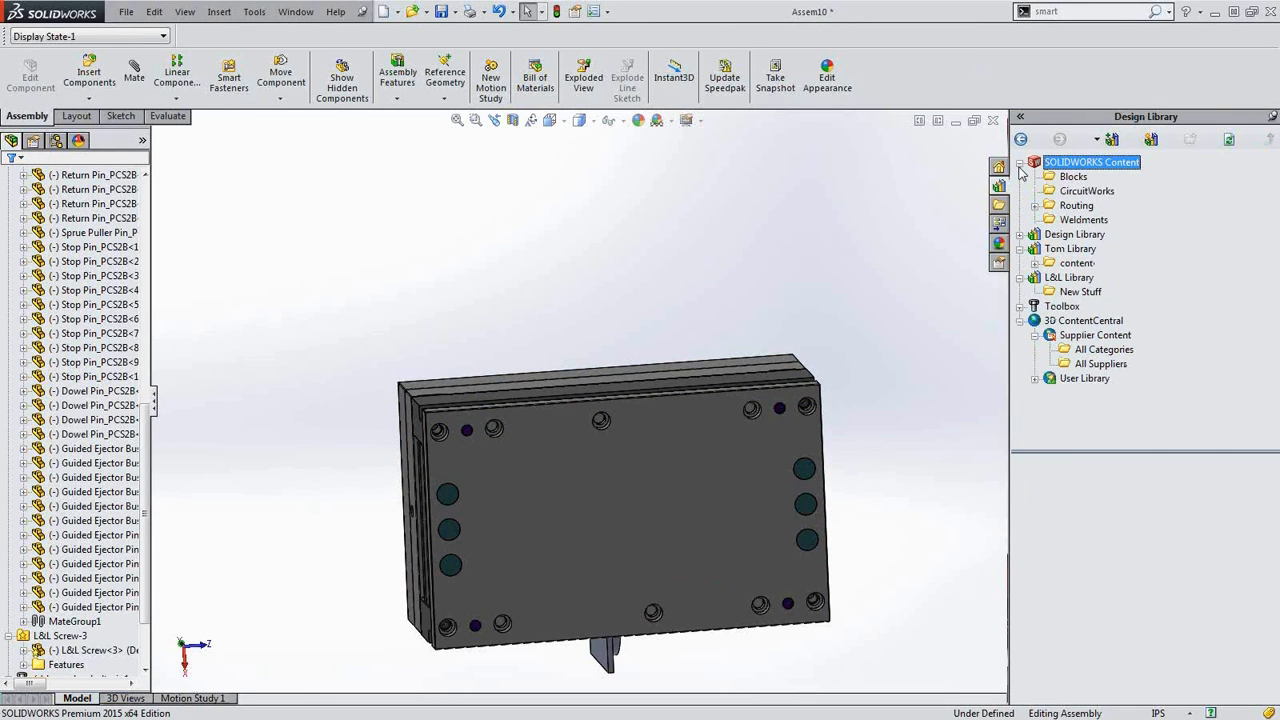
{"action": "left_click", "coordinate": [1072, 220]}
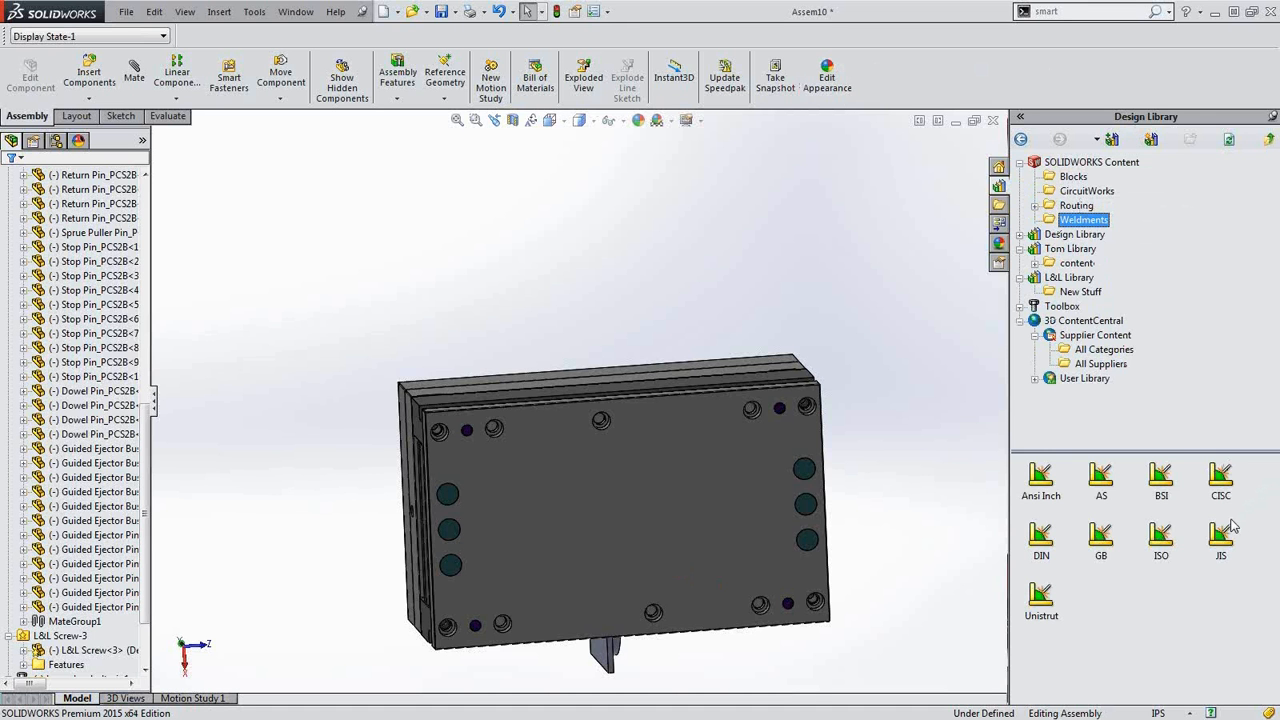
{"action": "left_click", "coordinate": [1037, 206]}
{"action": "left_click", "coordinate": [1066, 192]}
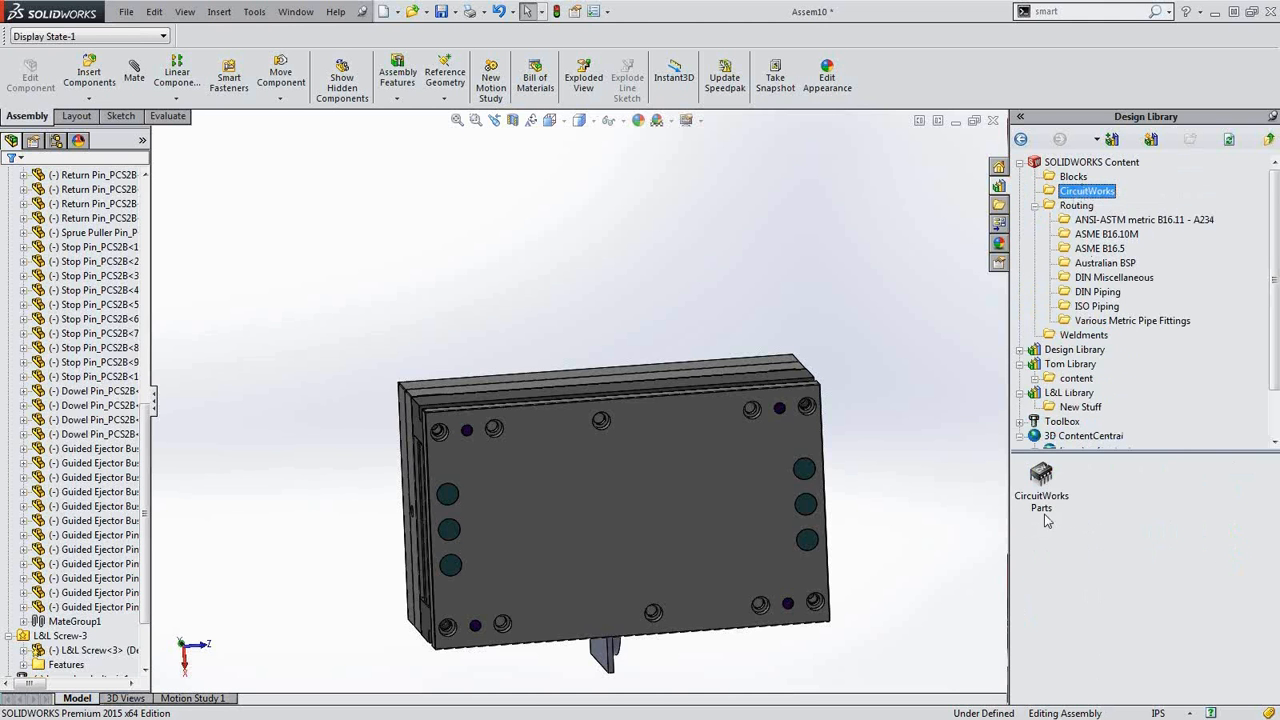
{"action": "left_click", "coordinate": [1078, 179]}
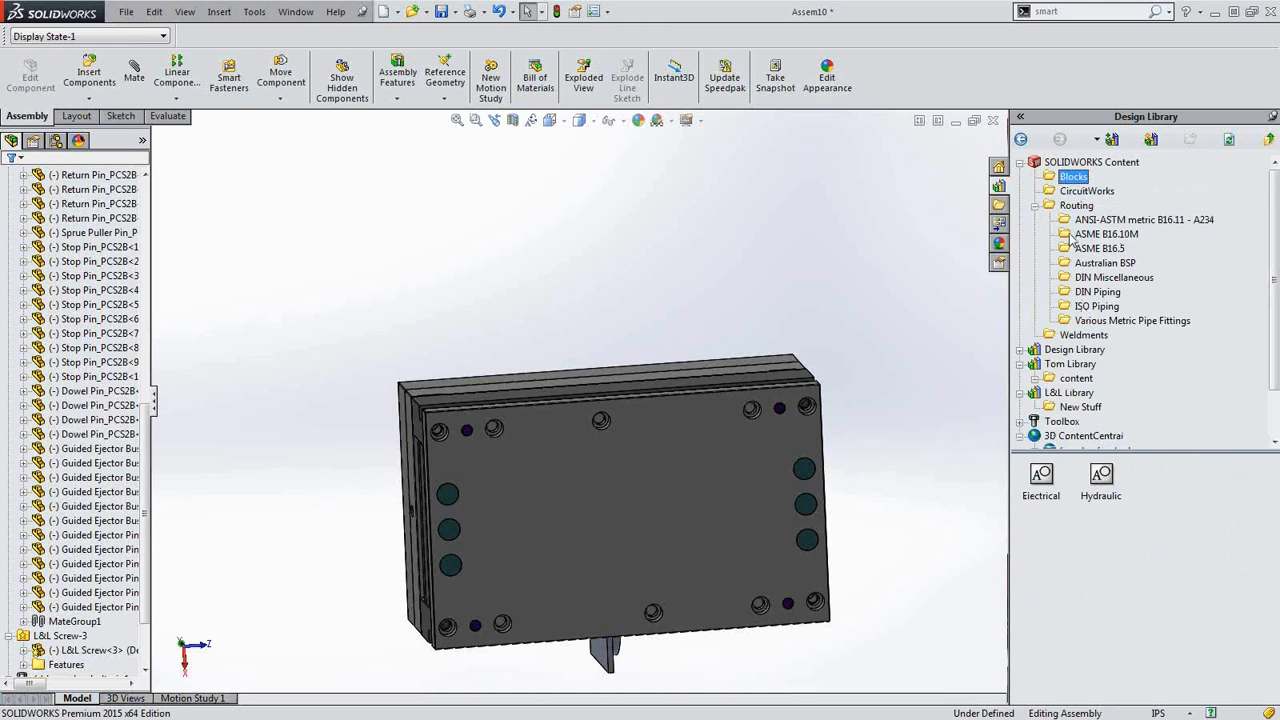
- Download the Ansi Inch weldment profiles zip from SOLIDWORKS Content into the test folder inside the custom library's content folder
{"action": "left_click", "coordinate": [1068, 336]}
{"action": "left_click", "coordinate": [1040, 478]}
{"action": "right_click", "coordinate": [1041, 482]}
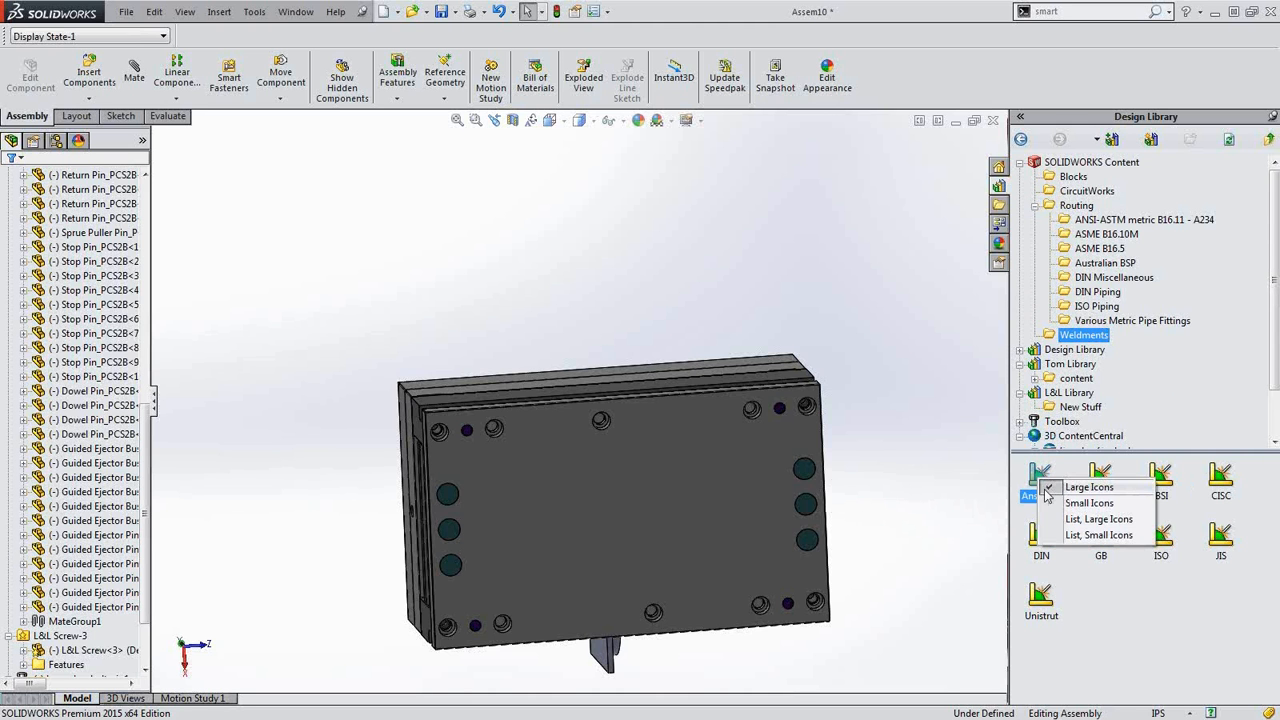
{"action": "left_click", "coordinate": [1029, 497]}
{"action": "left_click", "coordinate": [1037, 490]}
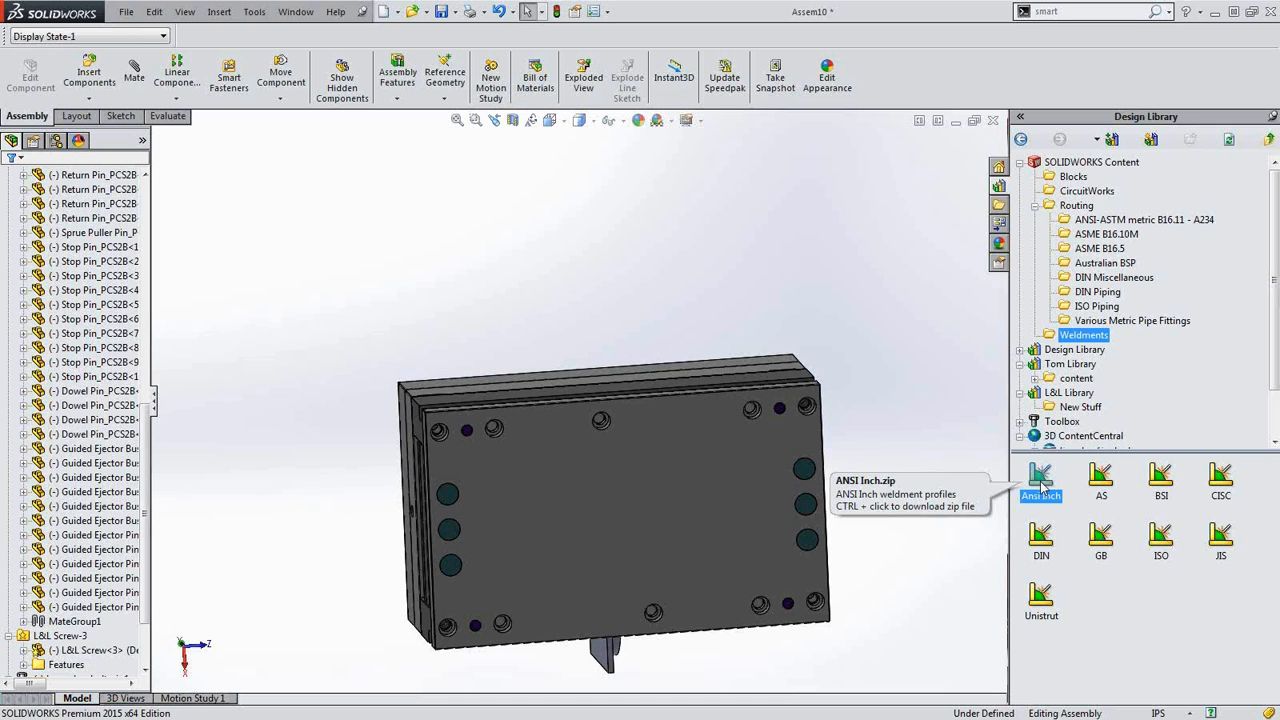
{"action": "left_click", "coordinate": [1041, 482], "text": "ctrl"}
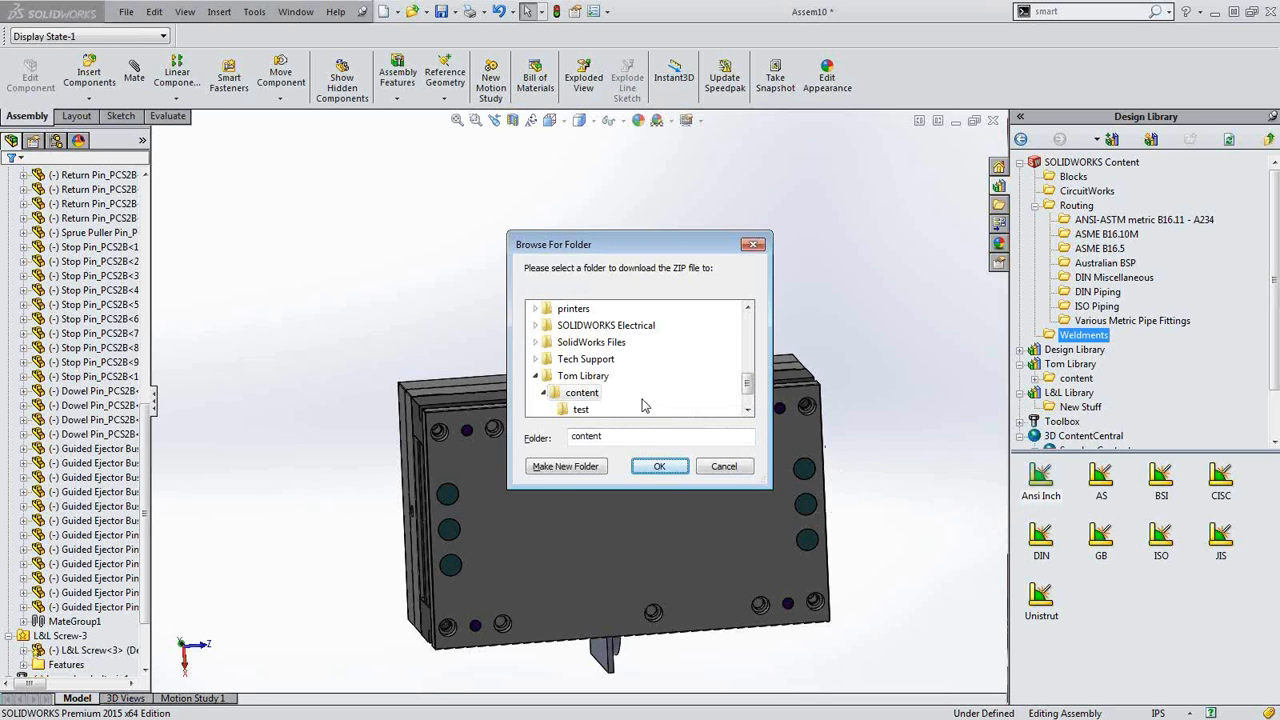
{"action": "left_click", "coordinate": [580, 408]}
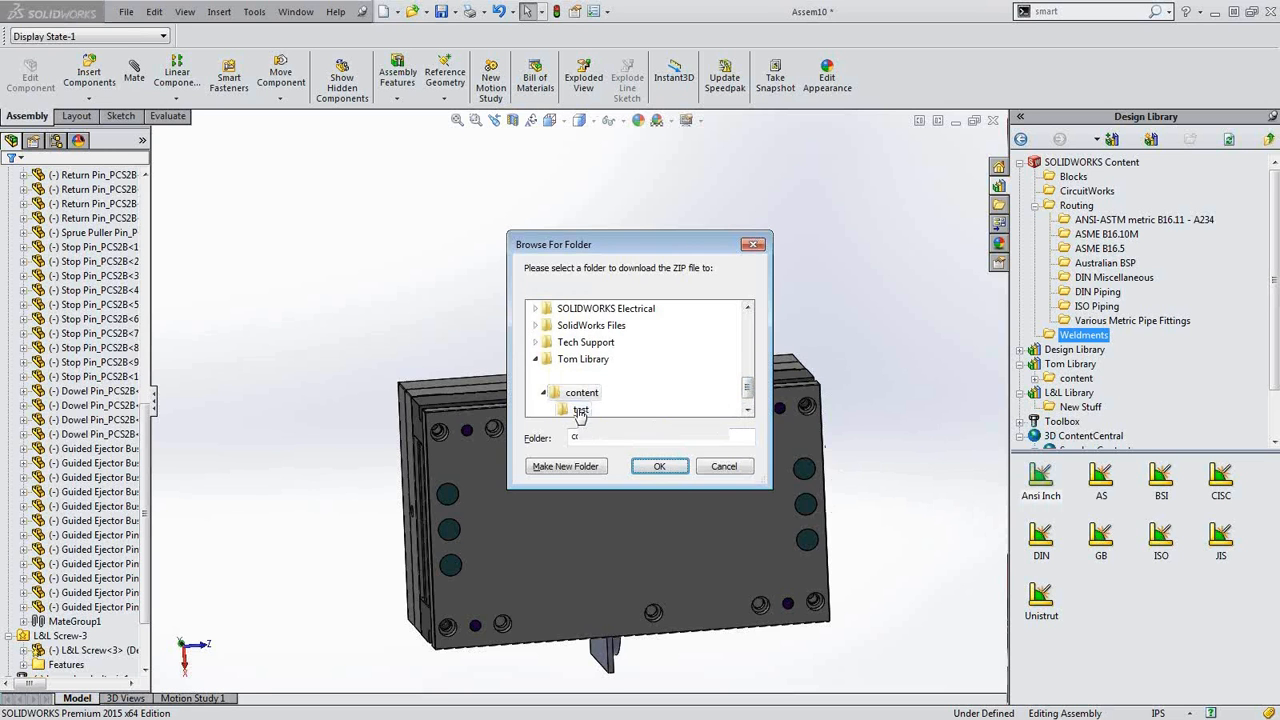
{"action": "left_click", "coordinate": [659, 466]}
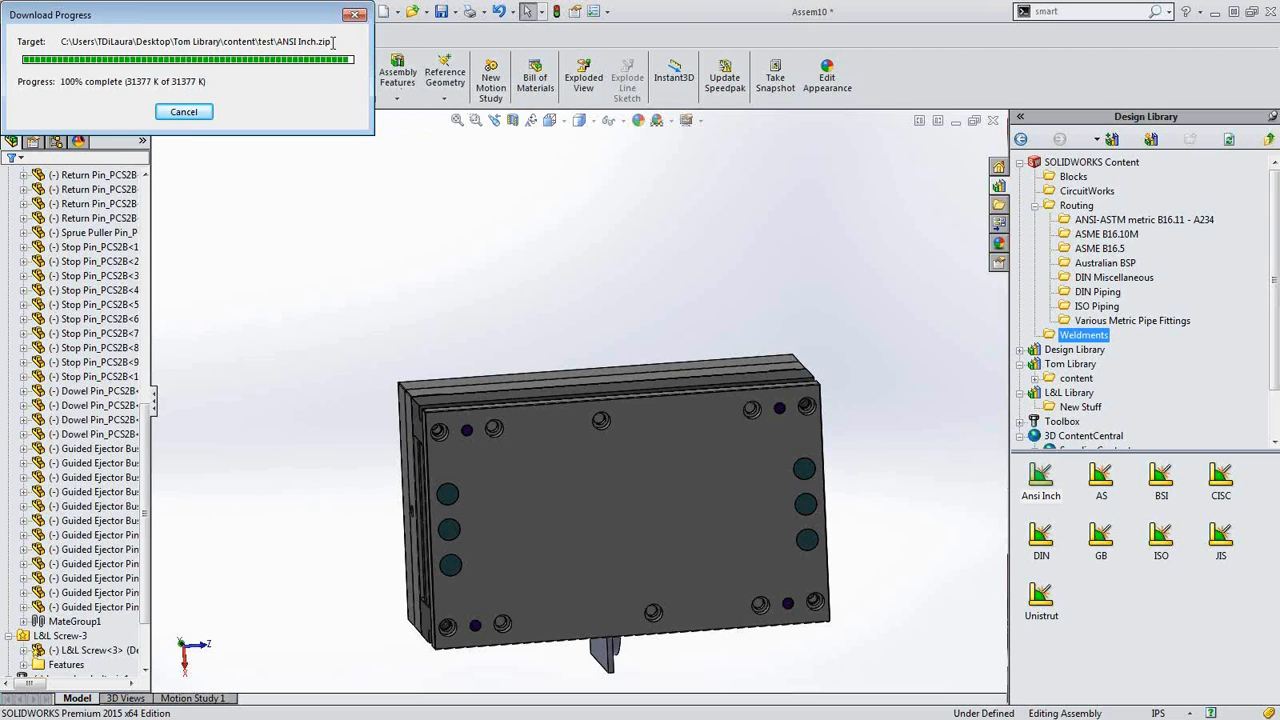
- Locate the test subfolder under the custom library's content folder and open it in Windows Explorer
{"action": "left_click", "coordinate": [1071, 380]}
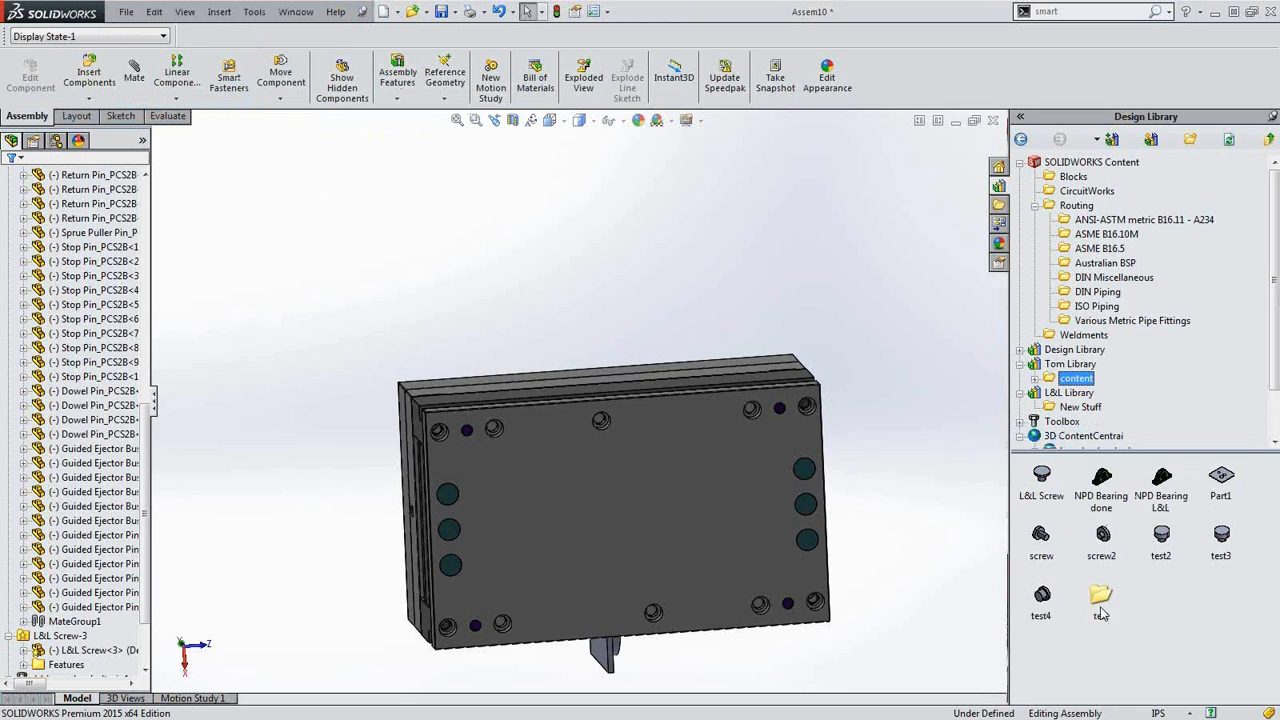
{"action": "double_click", "coordinate": [1101, 607]}
{"action": "key", "text": "F2"}
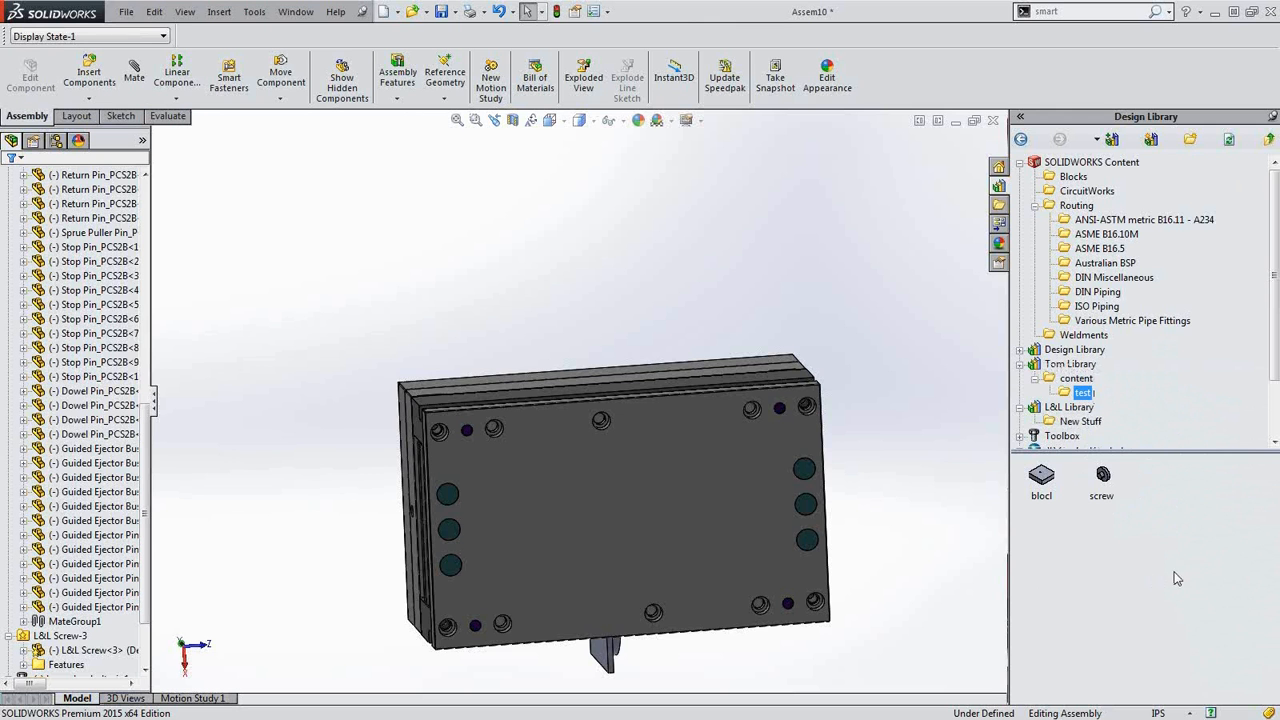
{"action": "right_click", "coordinate": [1084, 402]}
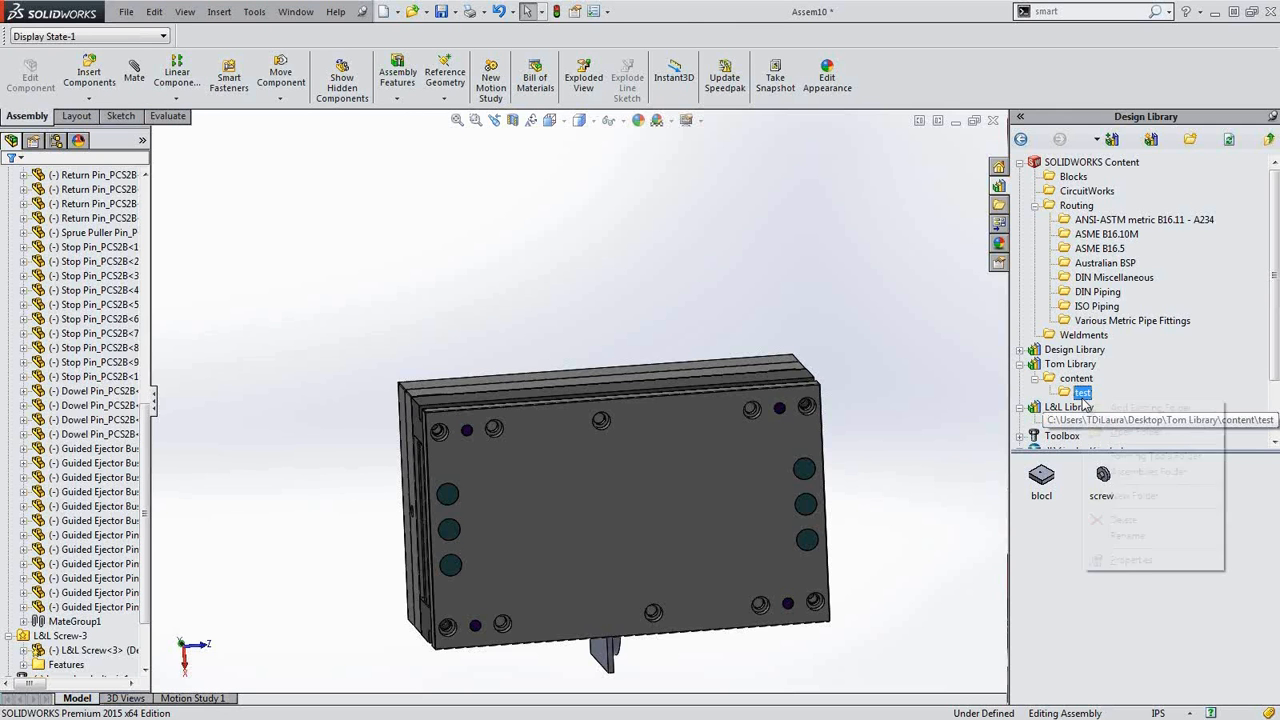
{"action": "left_click", "coordinate": [1140, 433]}
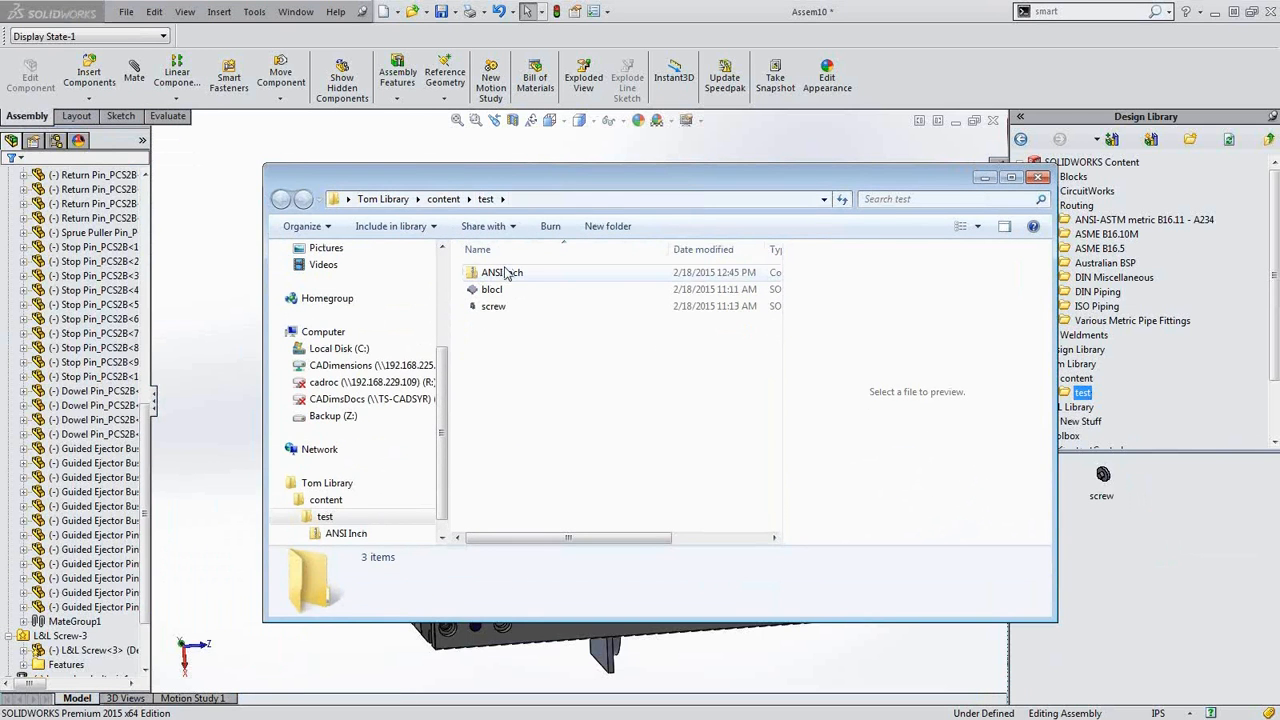
- Open the ANSI Inch zip down to its inner folder and look through the weldment profile folders
{"action": "double_click", "coordinate": [508, 268]}
{"action": "double_click", "coordinate": [506, 273]}
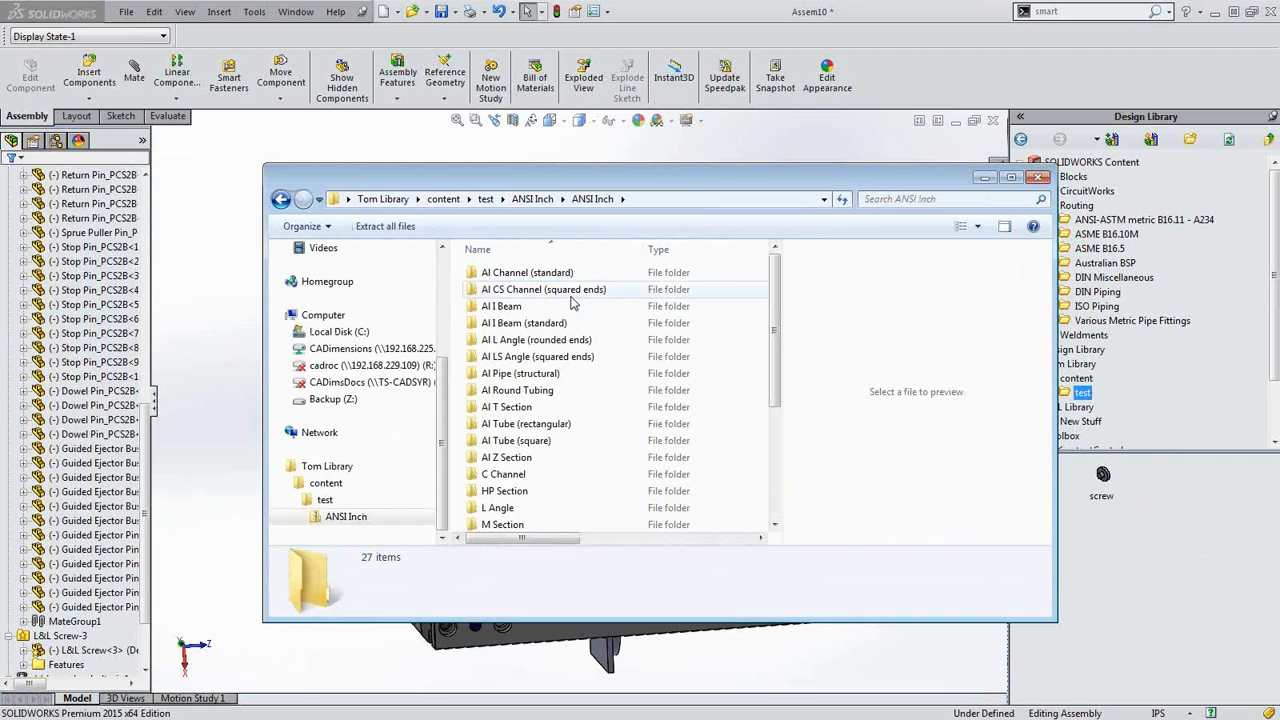
{"action": "scroll", "coordinate": [551, 368], "scroll_direction": "down", "scroll_amount": 4}
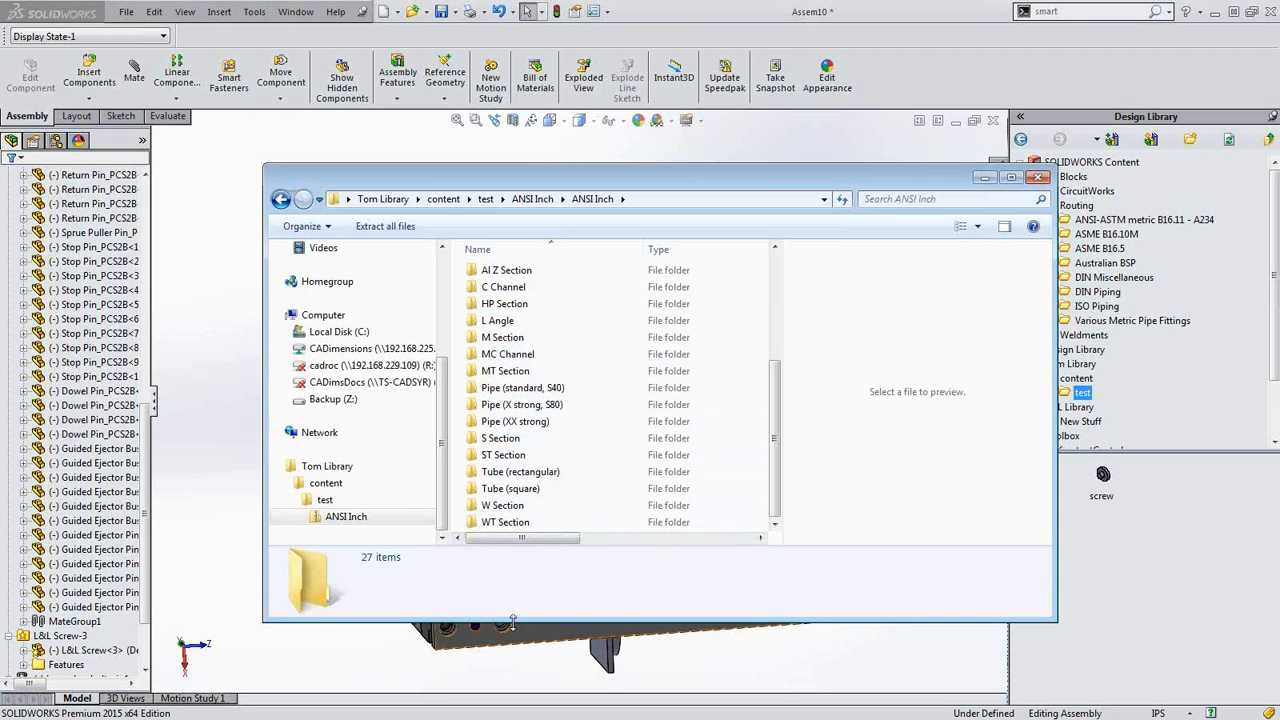
- Switch to the PowerPoint slide show and present the Extras slide and the closing Thanks For Watching slide through its events link
{"action": "key", "text": "alt+Tab"}
{"action": "key", "text": "alt+Tab"}
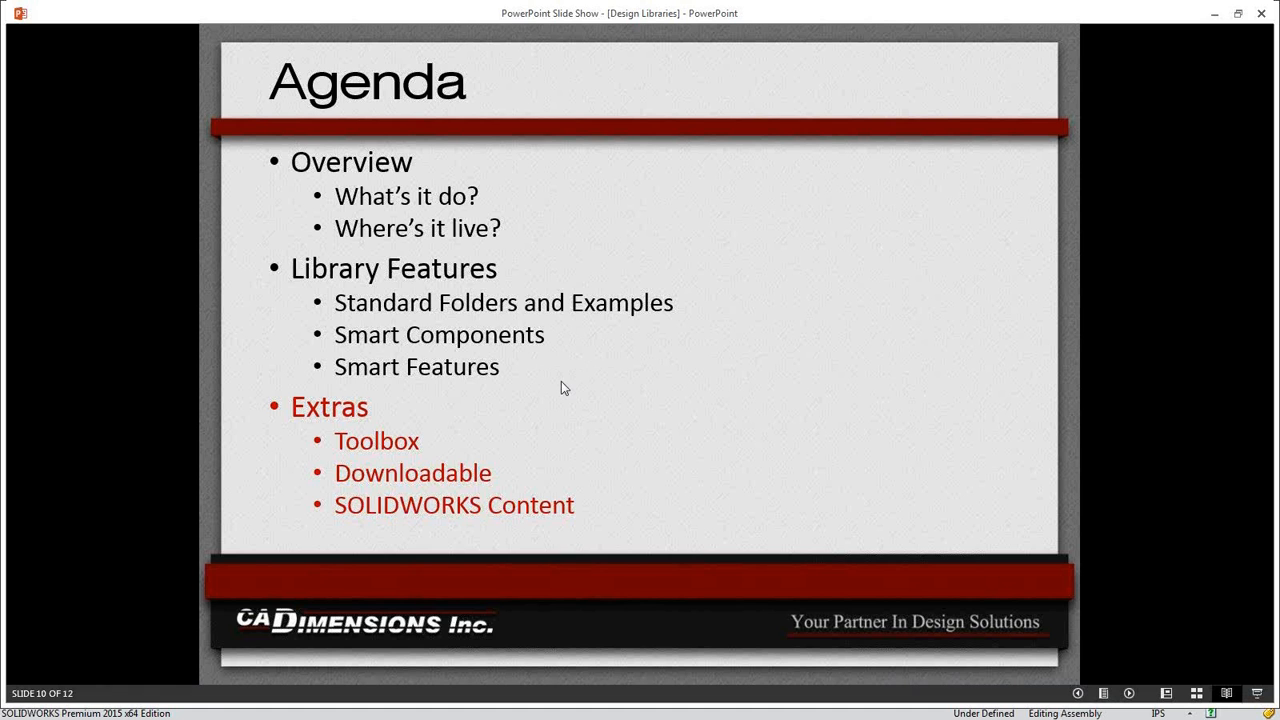
{"action": "key", "text": "Right"}
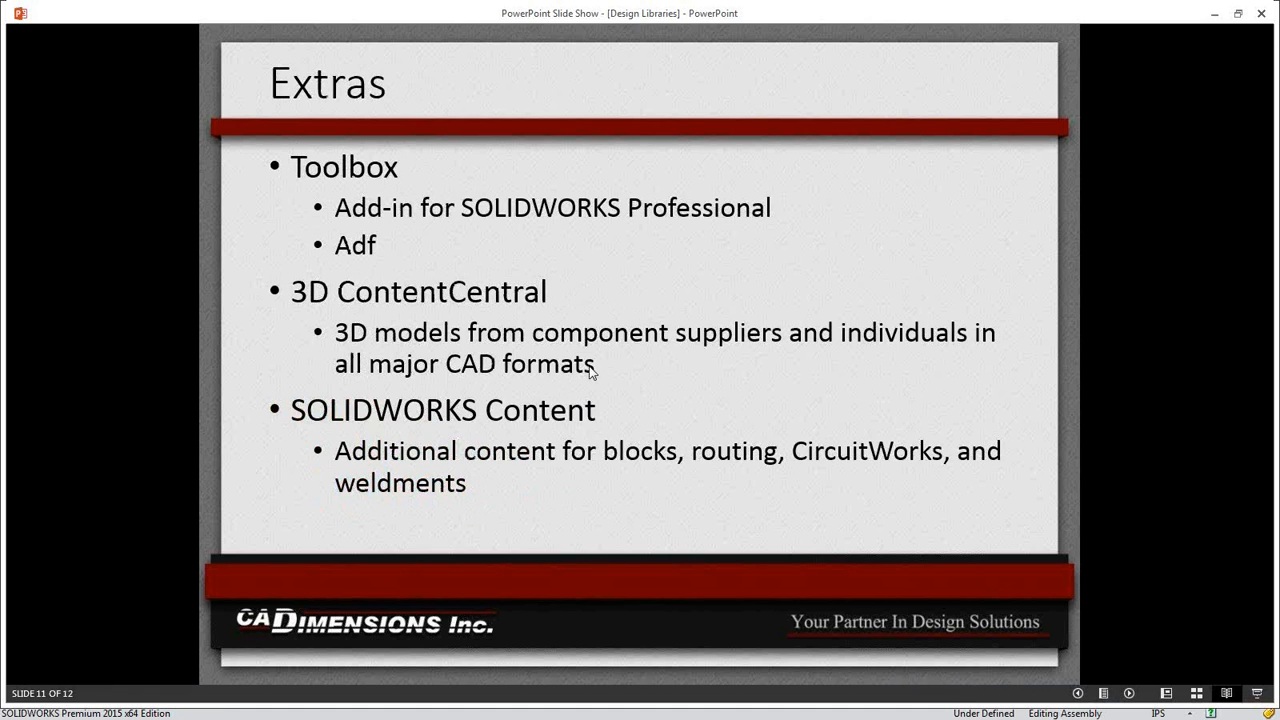
{"action": "left_click", "coordinate": [702, 264]}
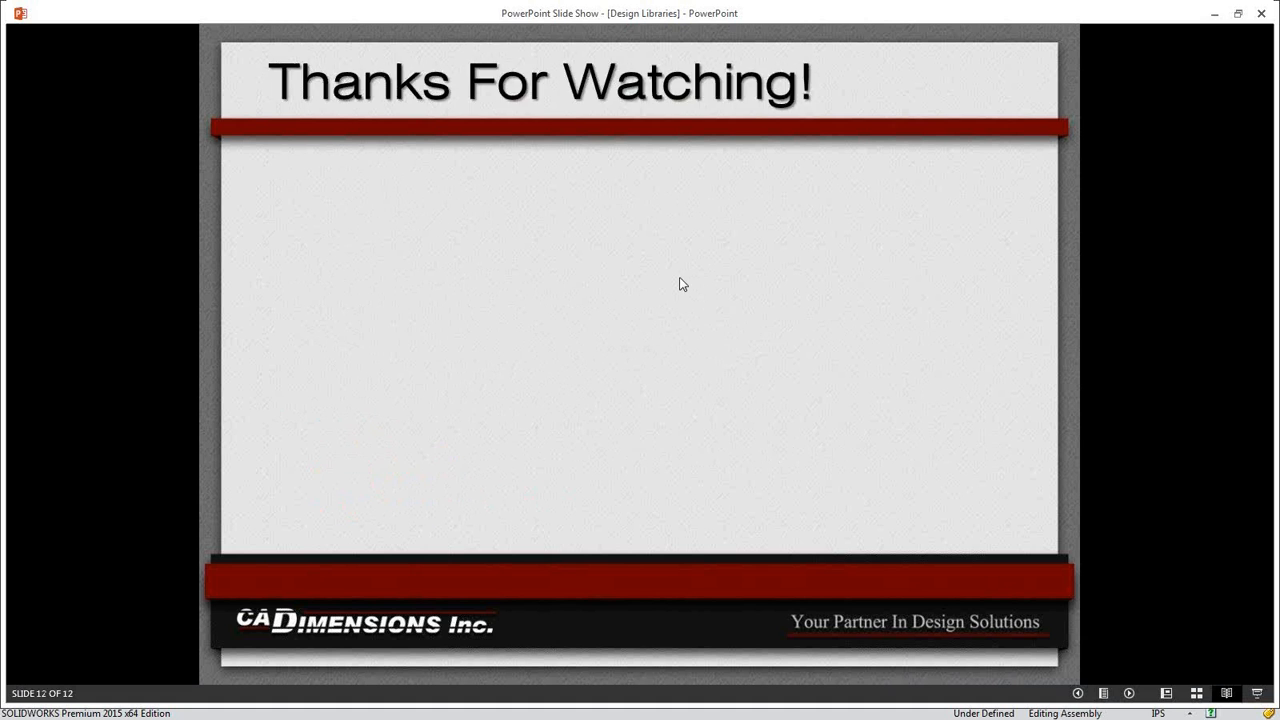
{"action": "key", "text": "Left"}
{"action": "key", "text": "Right"}
{"action": "key", "text": "Right"}
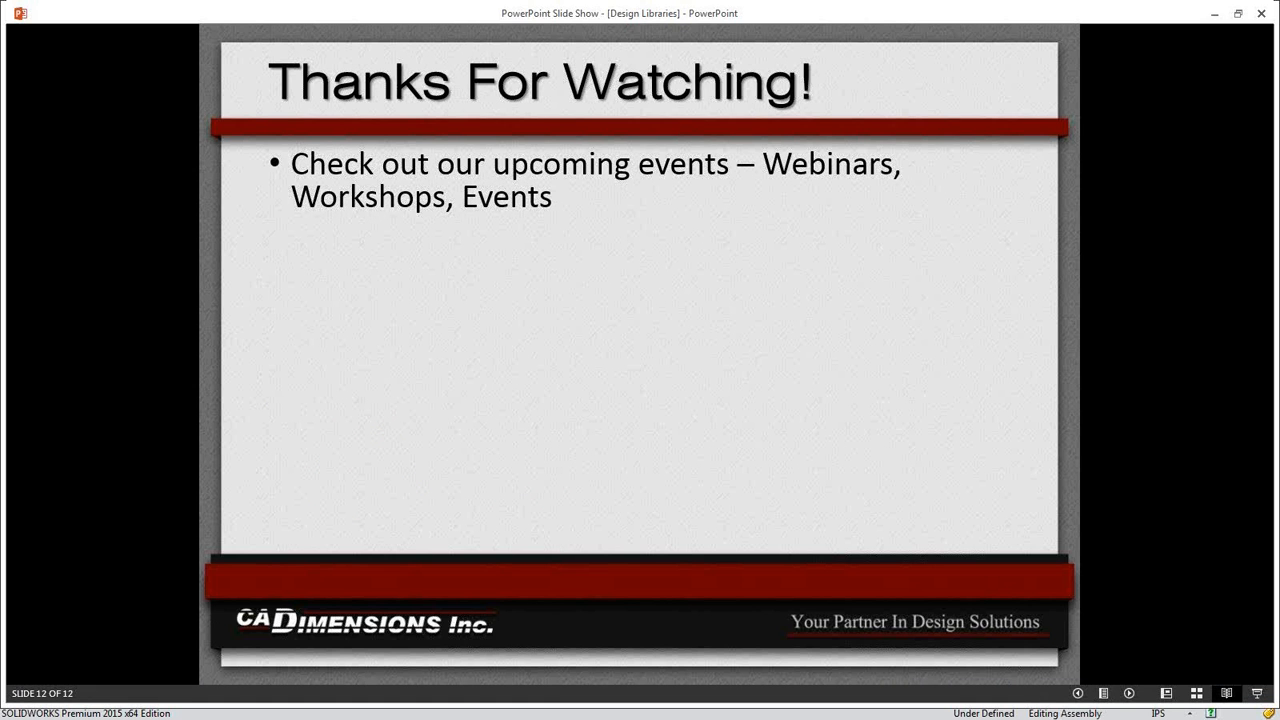
{"action": "key", "text": "Right"}
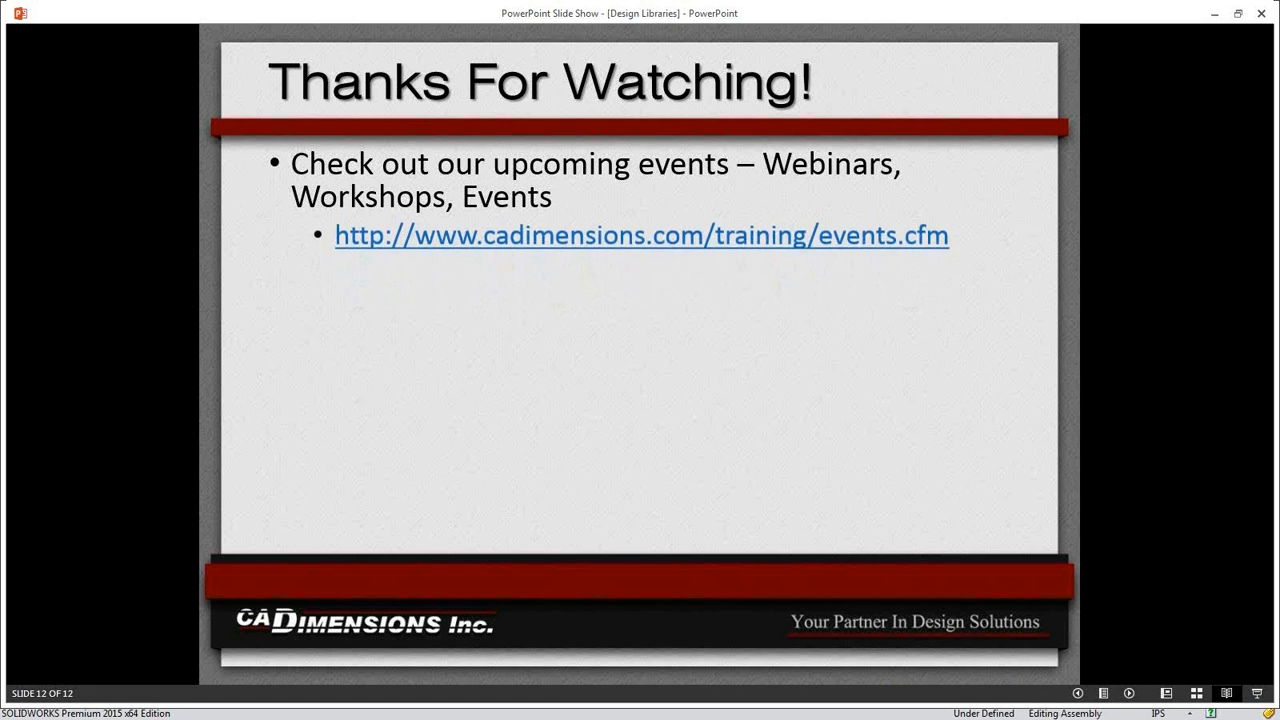